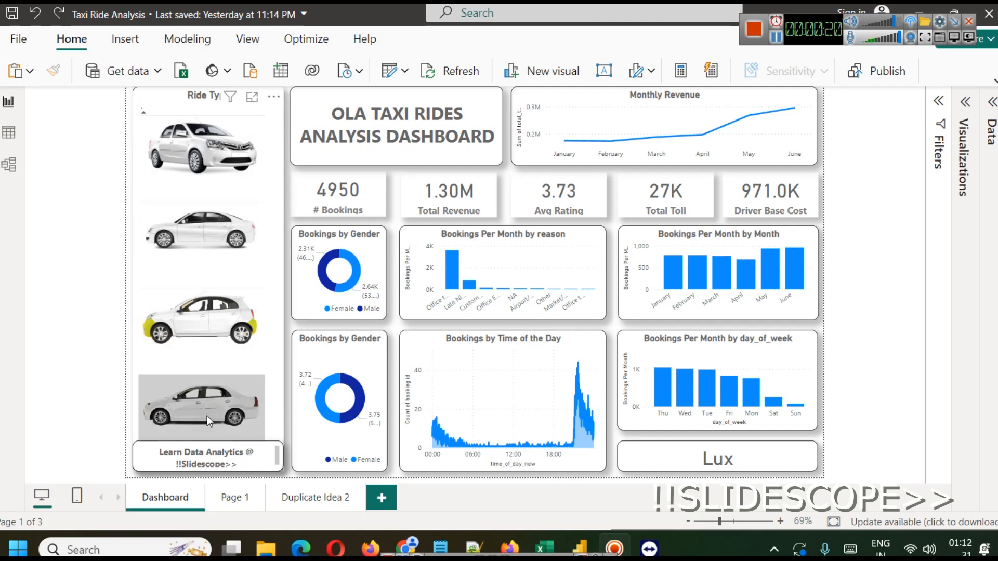
Step: Filter the Dashboard page by different car images in the Ride Type slicer, then clear the selection
left_click(211, 180)
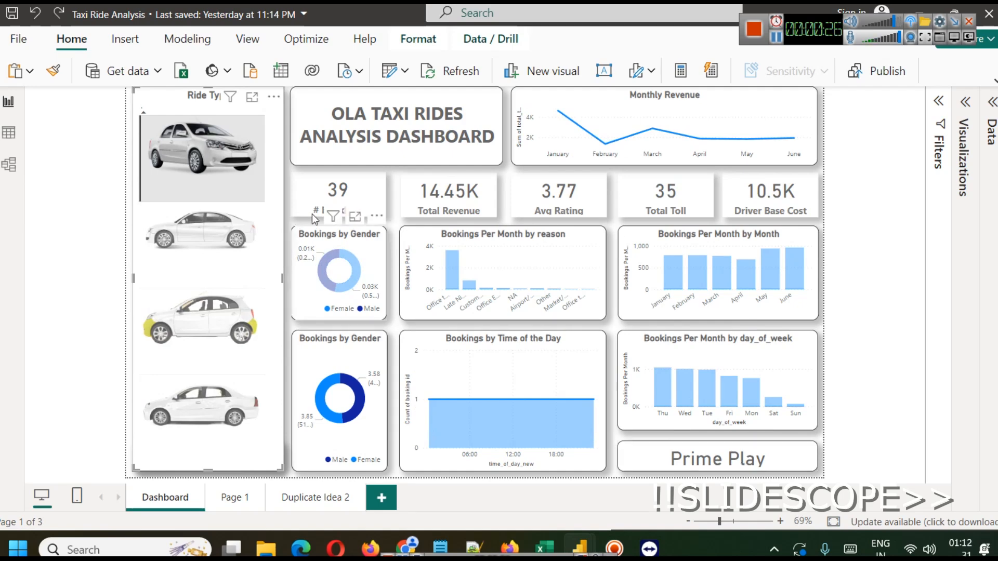
left_click(197, 230)
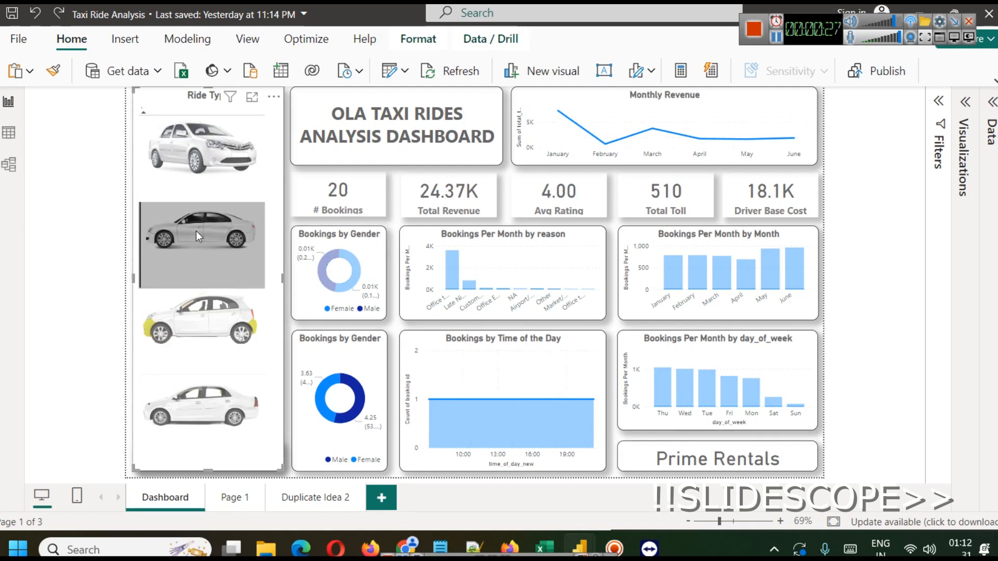
left_click(216, 314)
left_click(200, 424)
left_click(192, 175)
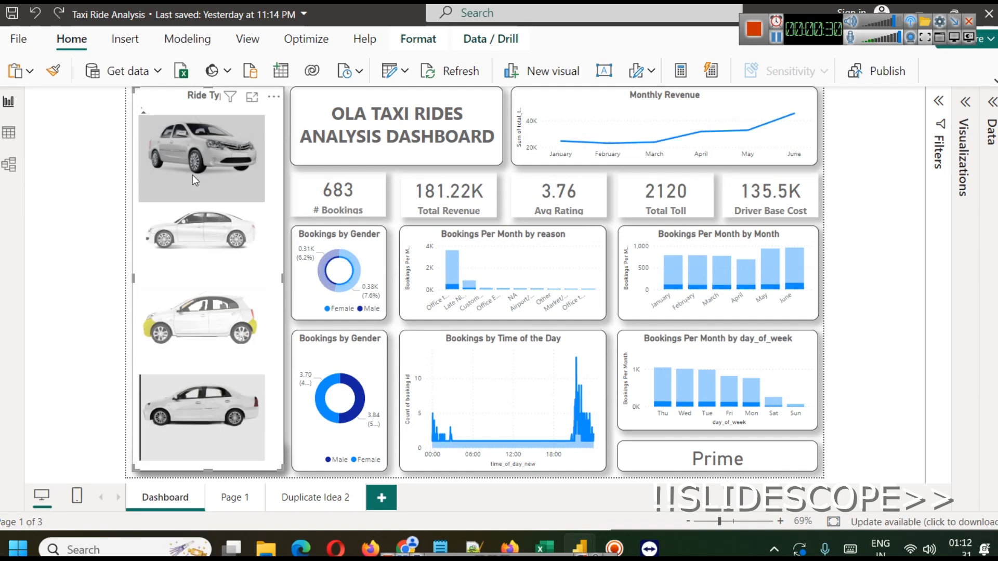
left_click(165, 214)
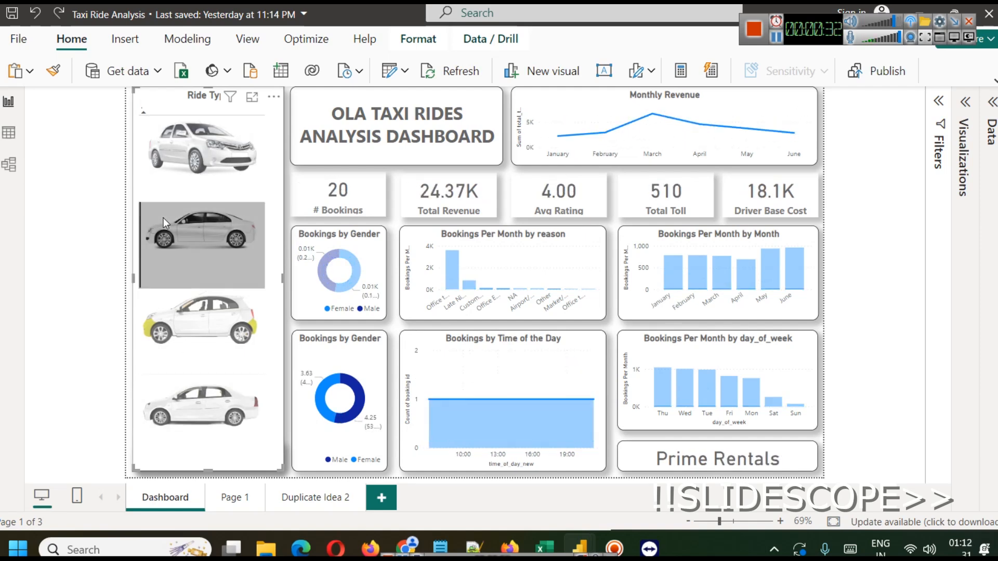
left_click(180, 173)
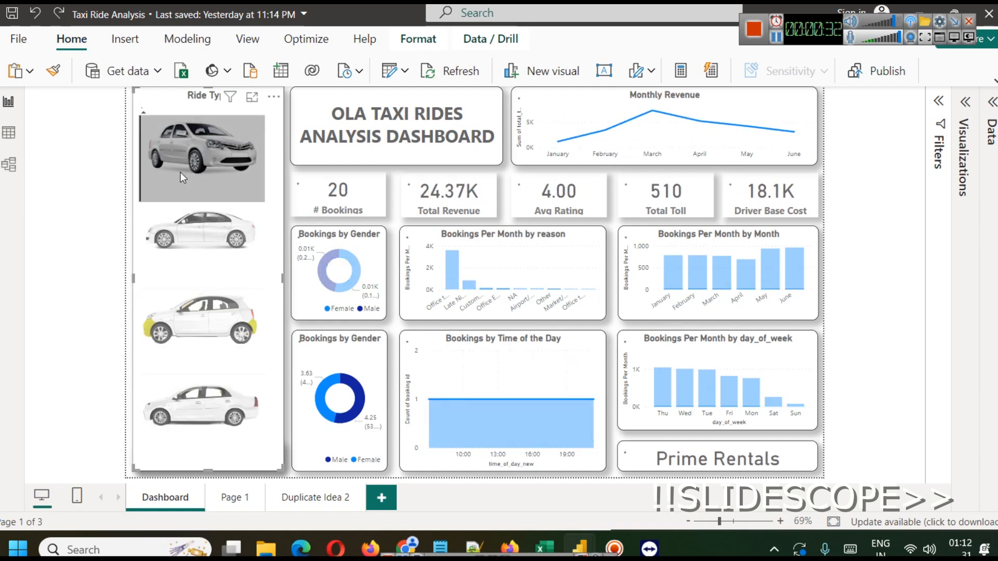
left_click(197, 146)
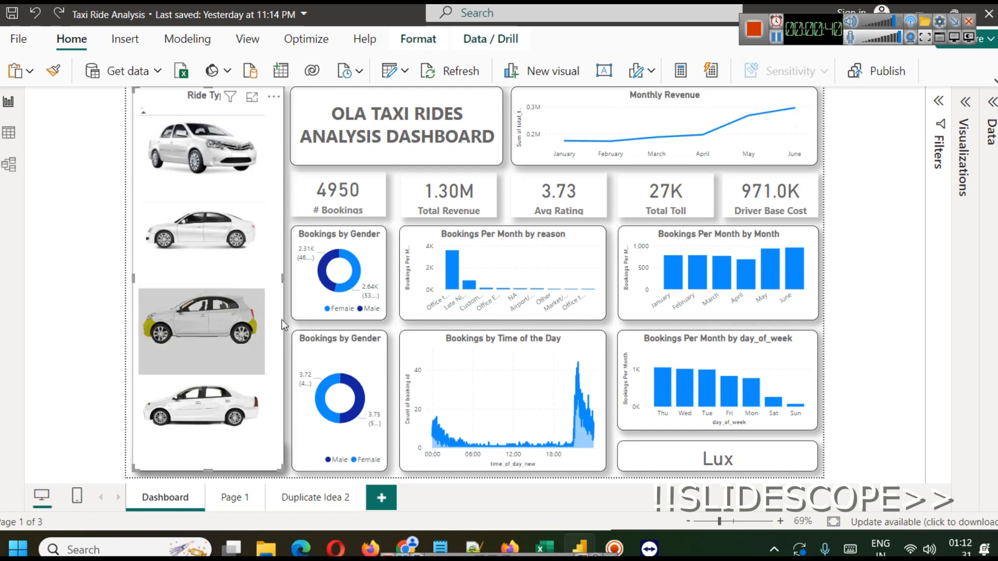
Step: On the Duplicate Idea 2 page, try several Ride Type slicer choices including Select all, clear them, and return to the Dashboard page
left_click(315, 497)
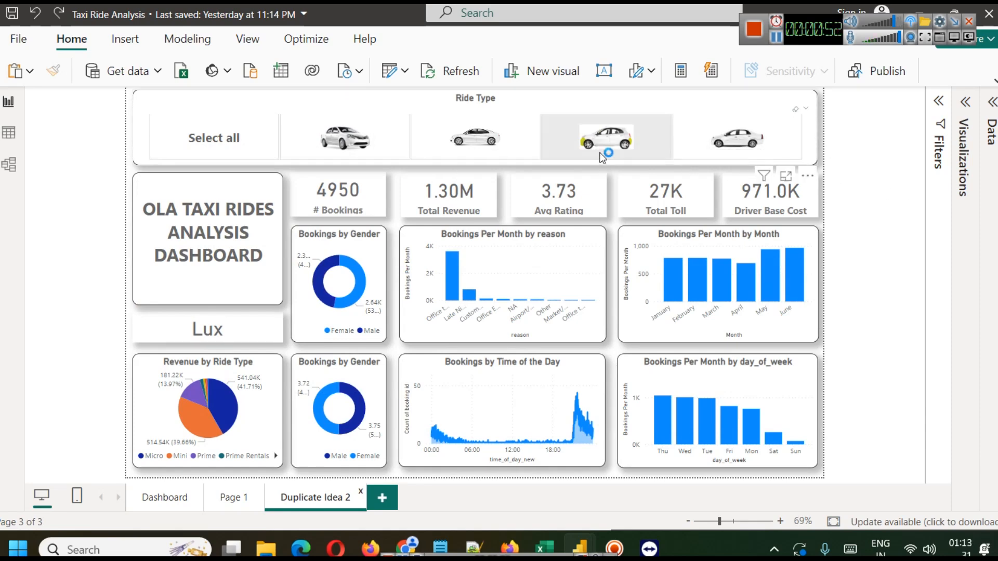
left_click(475, 140)
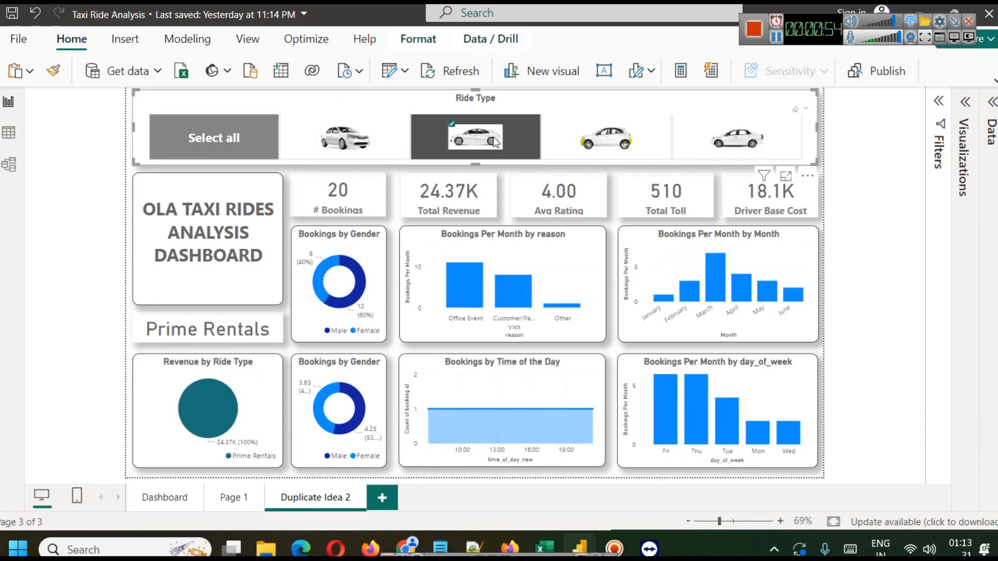
left_click(685, 149)
left_click(624, 135)
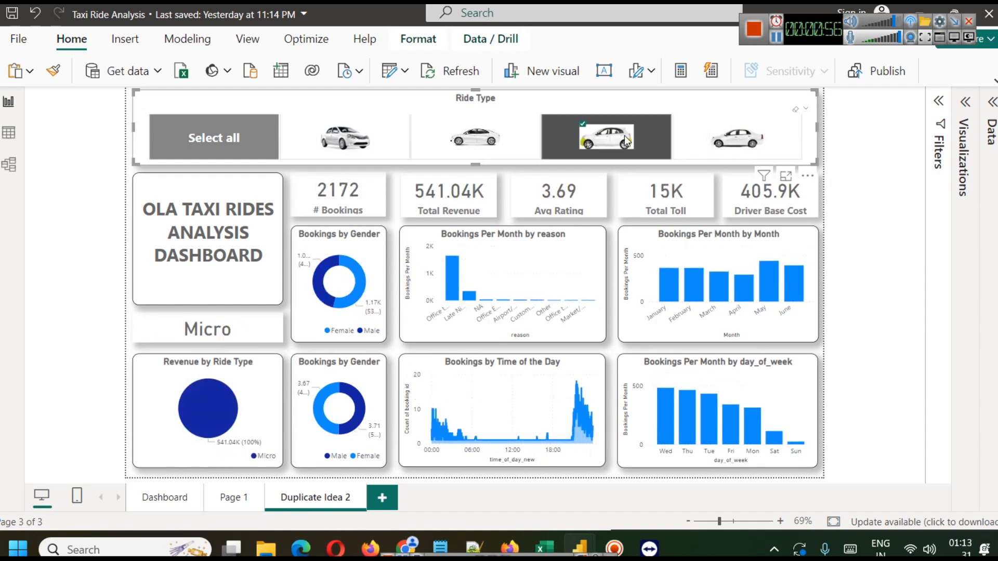
left_click(434, 136)
left_click(343, 138)
left_click(202, 141)
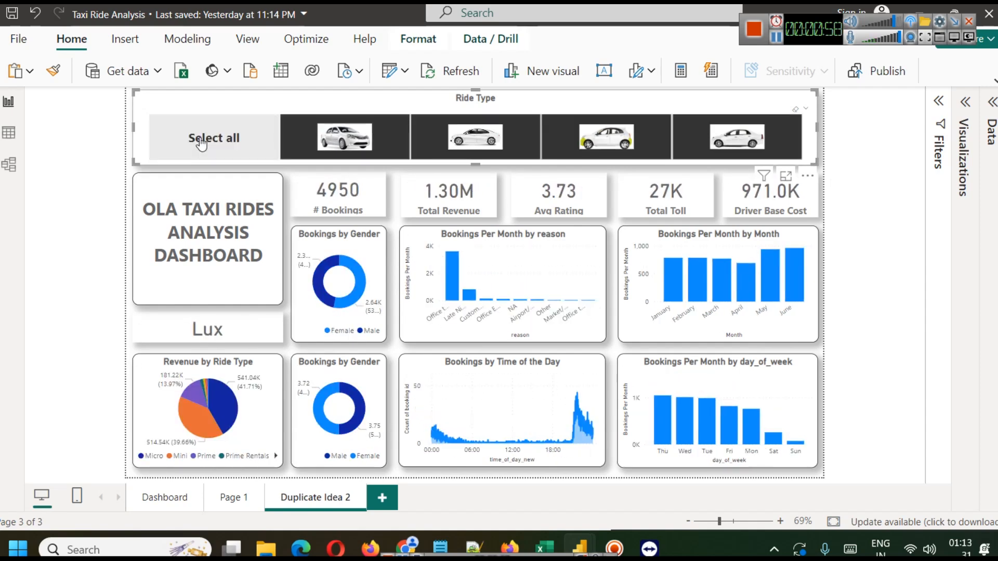
left_click(202, 141)
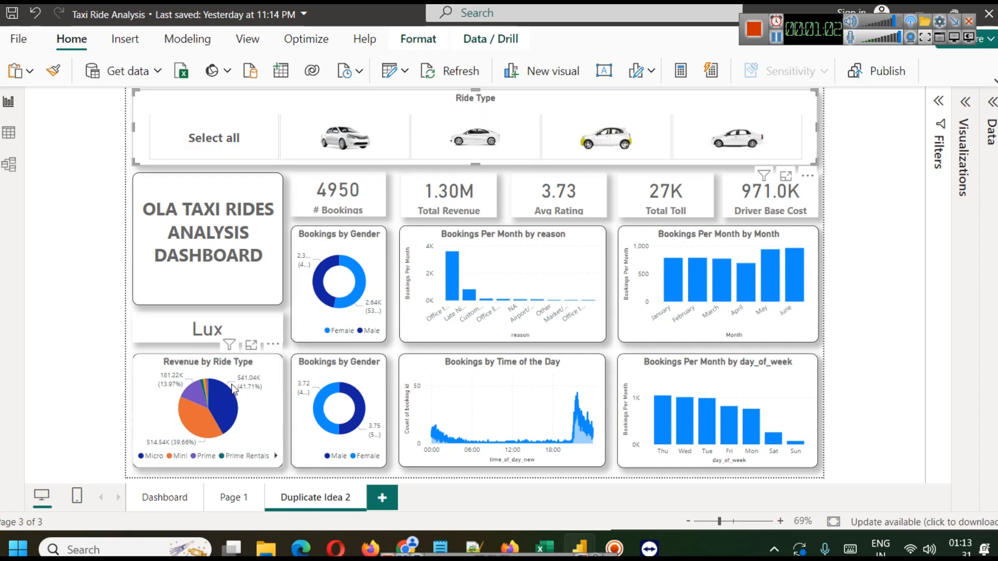
left_click(158, 498)
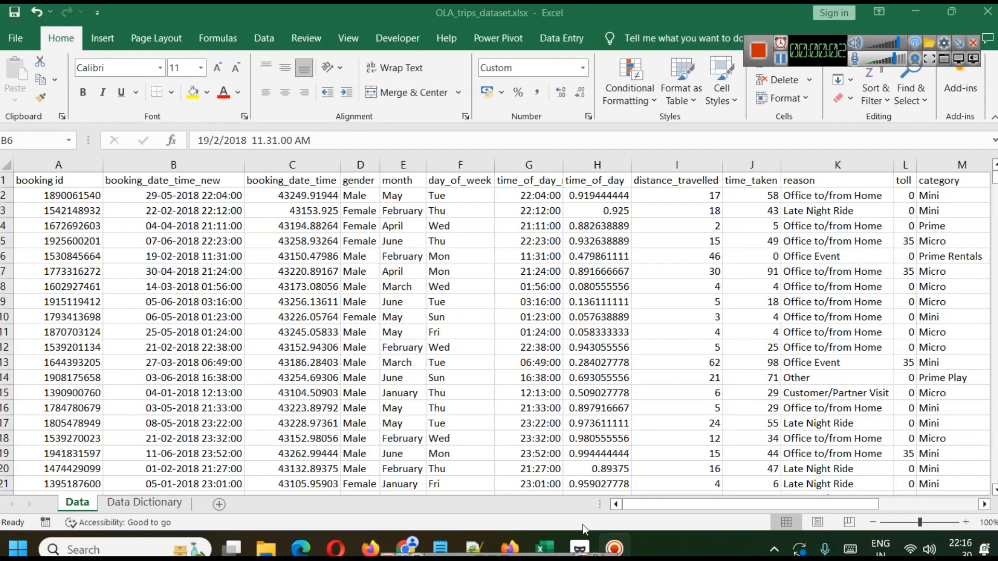
Step: Switch to Firefox to view the OLA Trips dataset page on Kaggle, and return to the OLA_trips_dataset.xlsx workbook in Excel
mouse_move(509, 544)
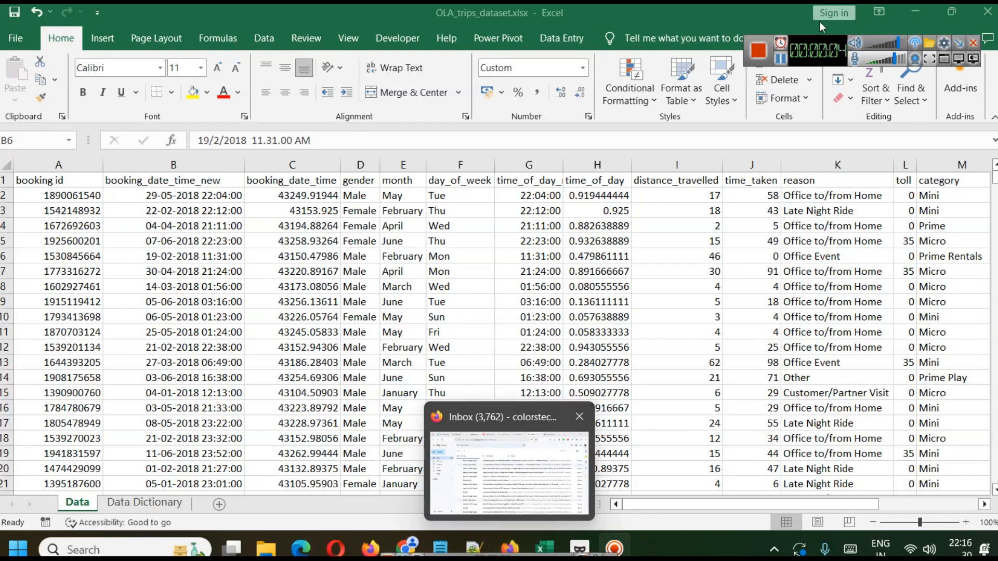
left_click(509, 543)
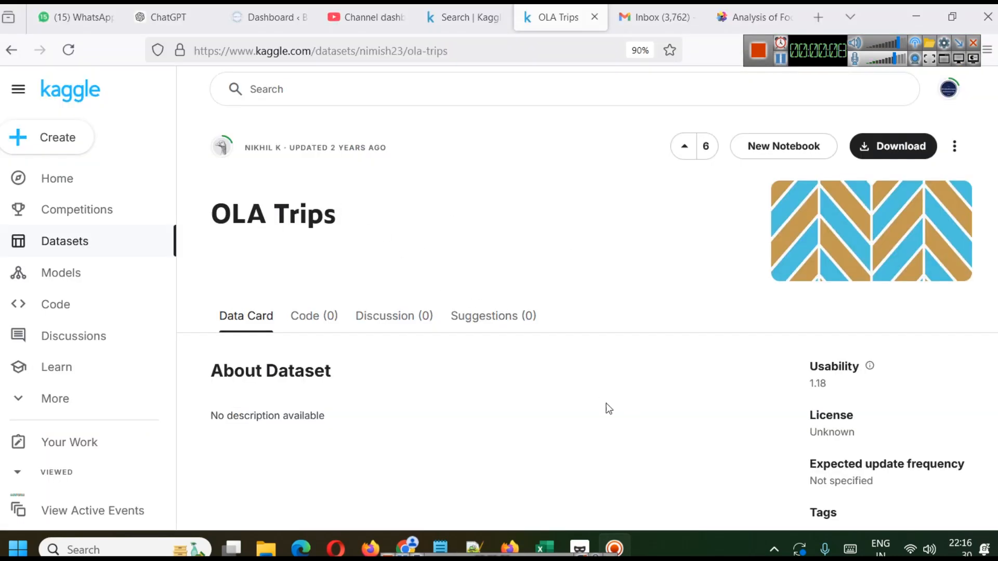
mouse_move(550, 536)
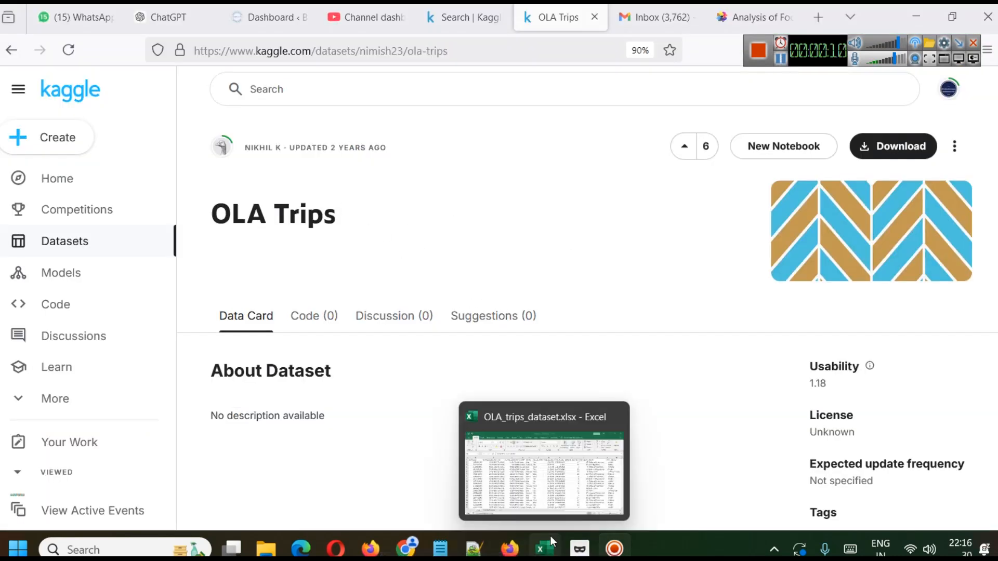
left_click(543, 468)
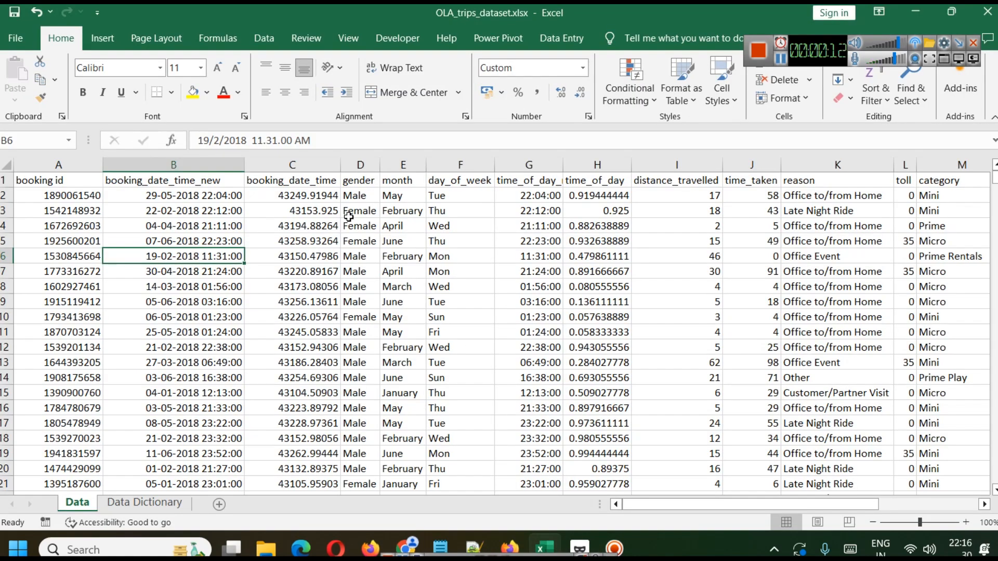
Step: Examine the booking id and booking_date_time columns and the first booking_date_time value in cell C2
left_click(64, 164)
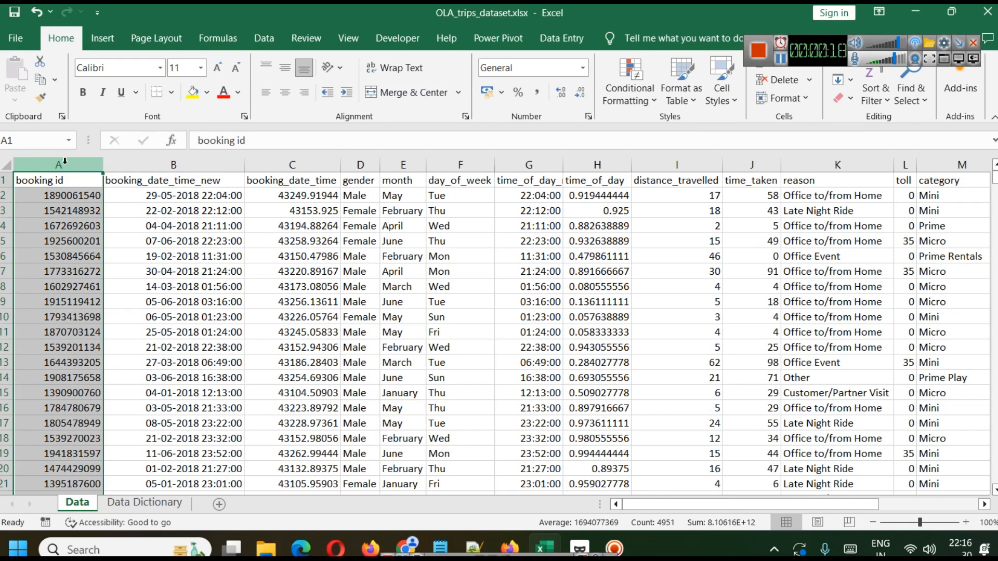
left_click(300, 166)
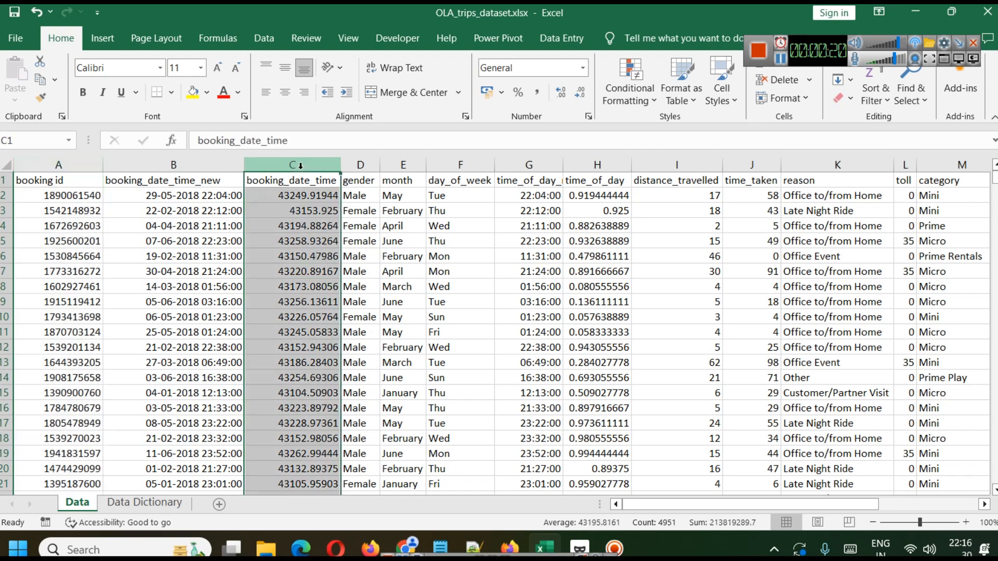
left_click(319, 198)
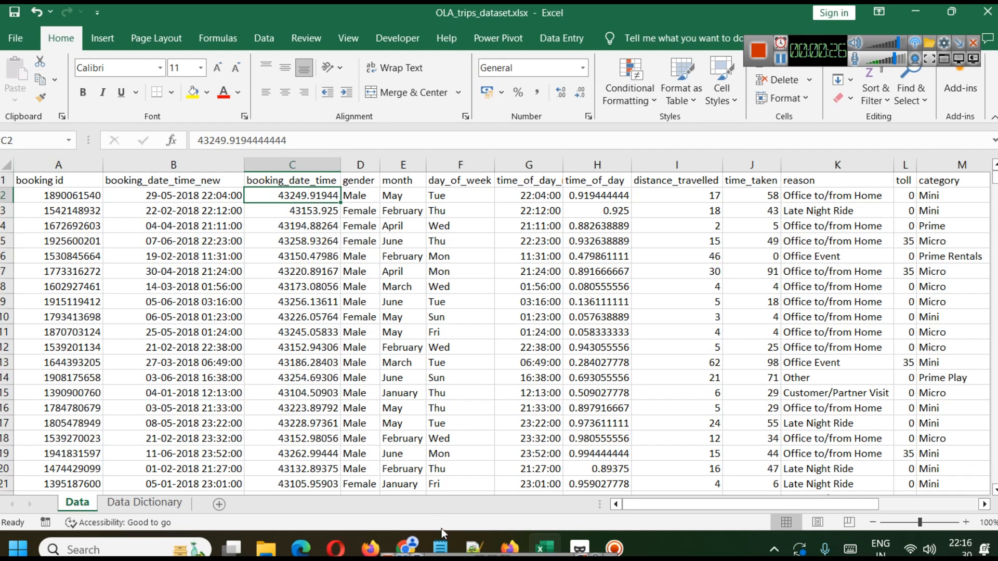
Step: Switch to Notepad and read the notes on converting Excel serial numbers to a date-time format
mouse_move(443, 546)
left_click(659, 478)
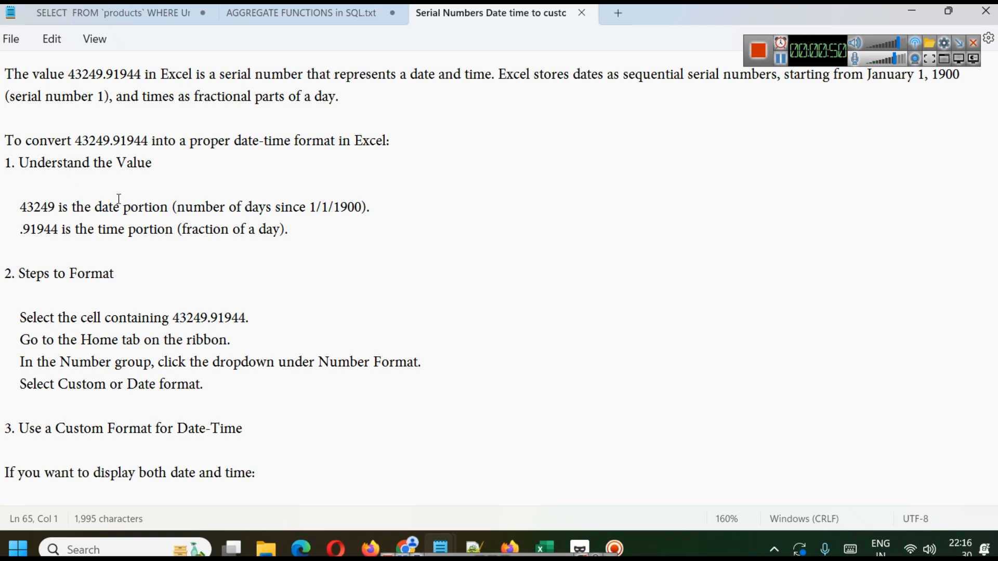
scroll(159, 262, "down", 1)
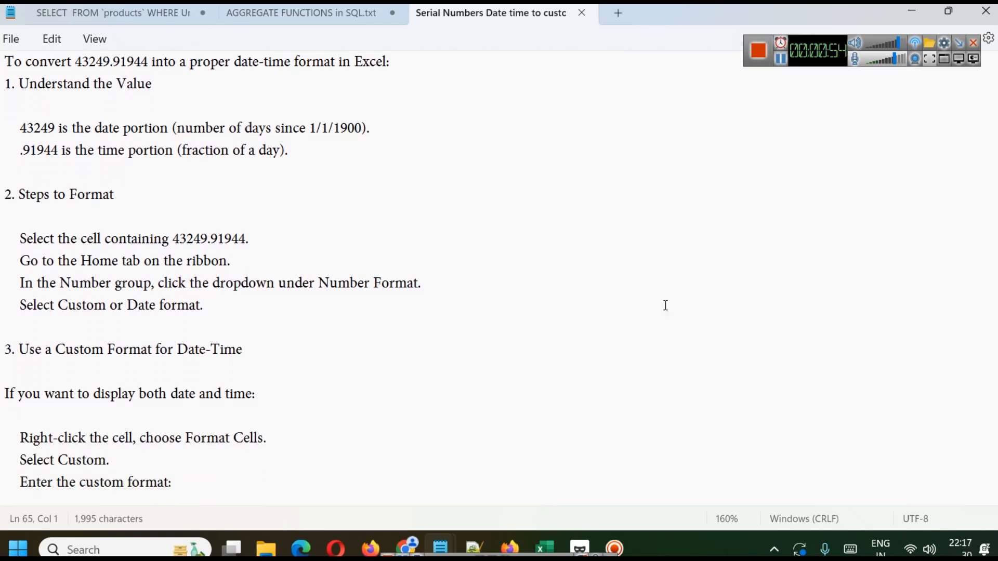
Step: Back in Excel, review the Custom number formats available for the booking_date_time column without applying one
left_click(544, 547)
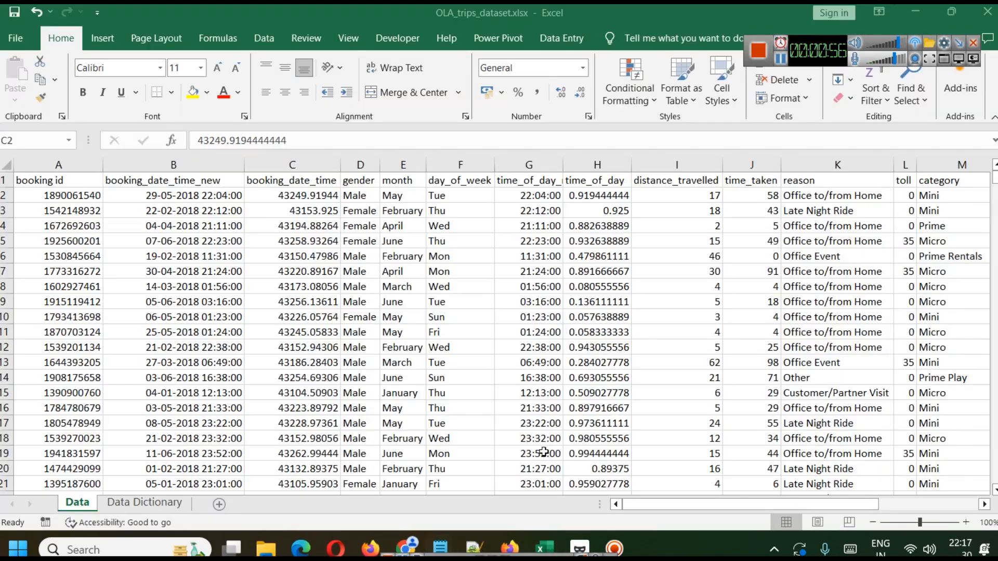
right_click(303, 156)
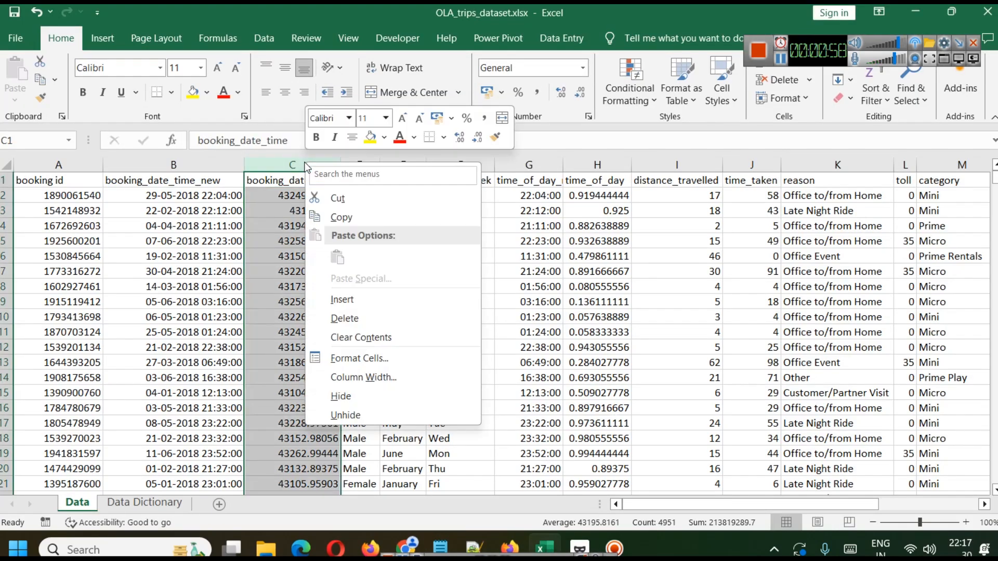
left_click(382, 362)
left_click(215, 322)
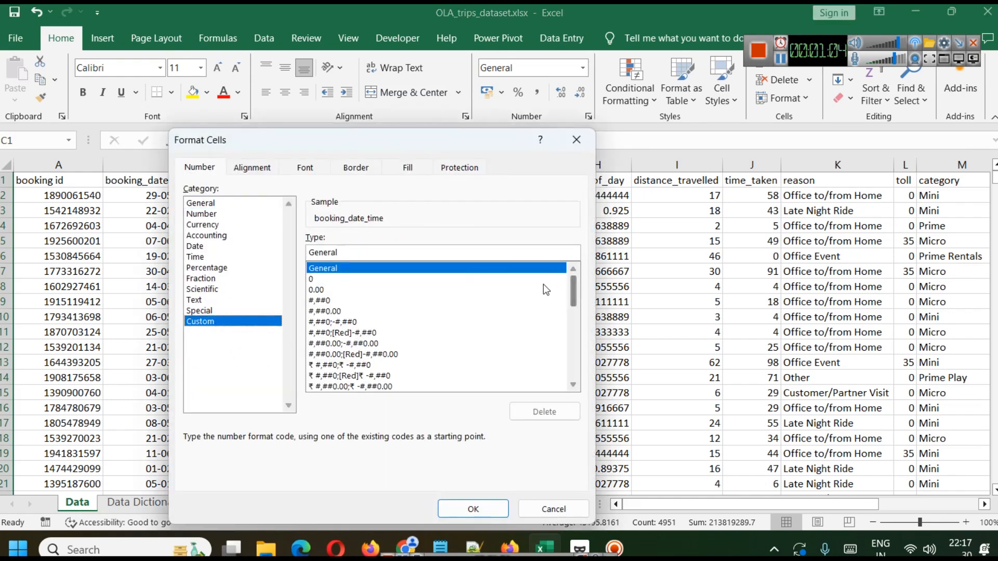
scroll(575, 289, "down", 10)
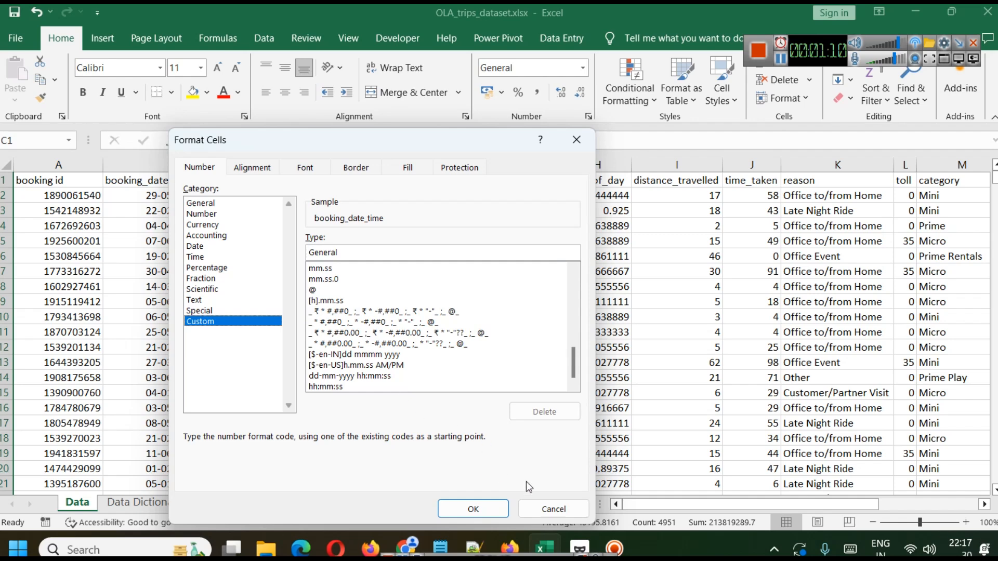
left_click(554, 509)
Step: Compare the time_of_day and time_of_day_new columns and review the Custom number formats for time_of_day without applying one
left_click(608, 157)
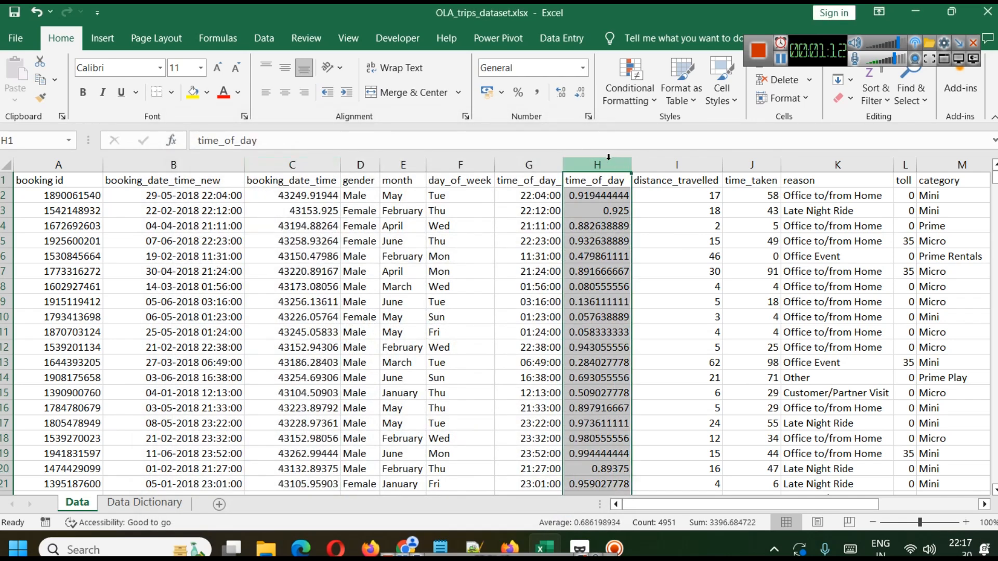
left_click(530, 164)
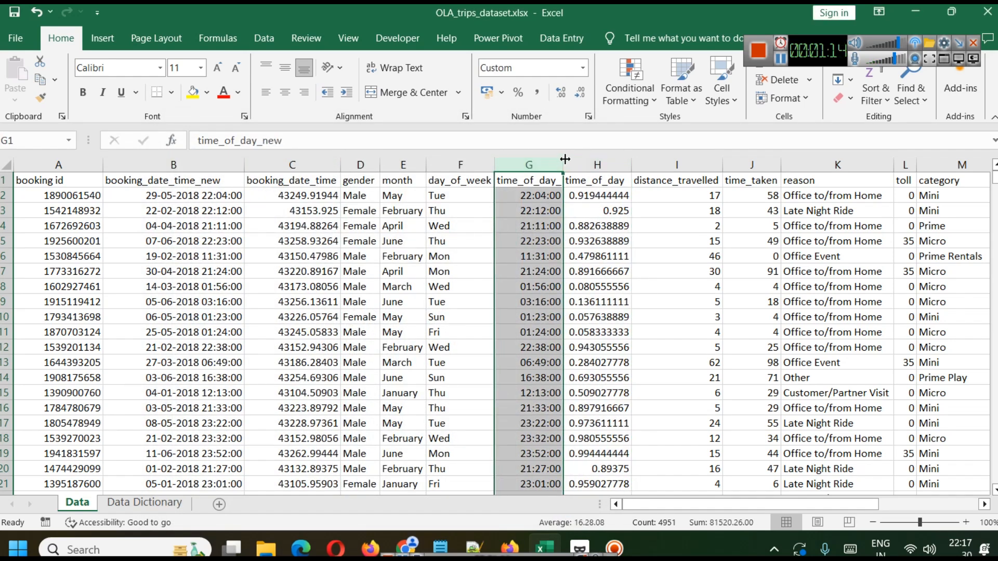
left_click(589, 162)
right_click(589, 161)
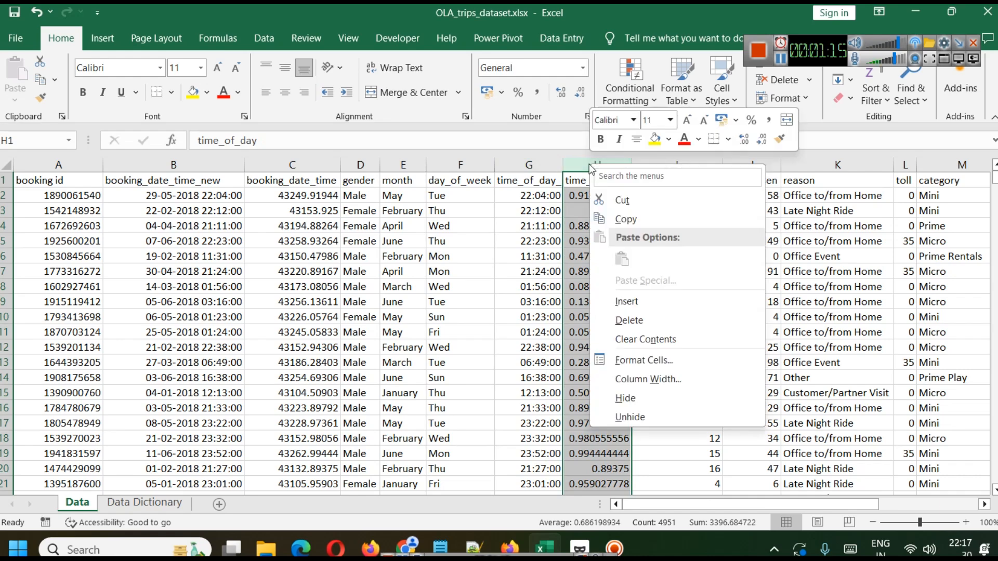
left_click(649, 360)
left_click(475, 321)
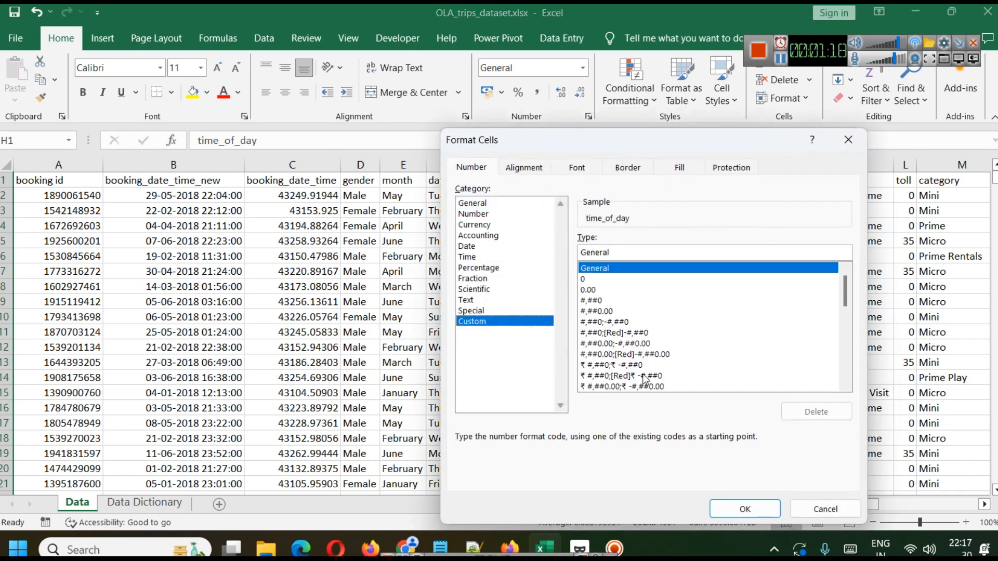
left_click_drag(847, 296, 847, 409)
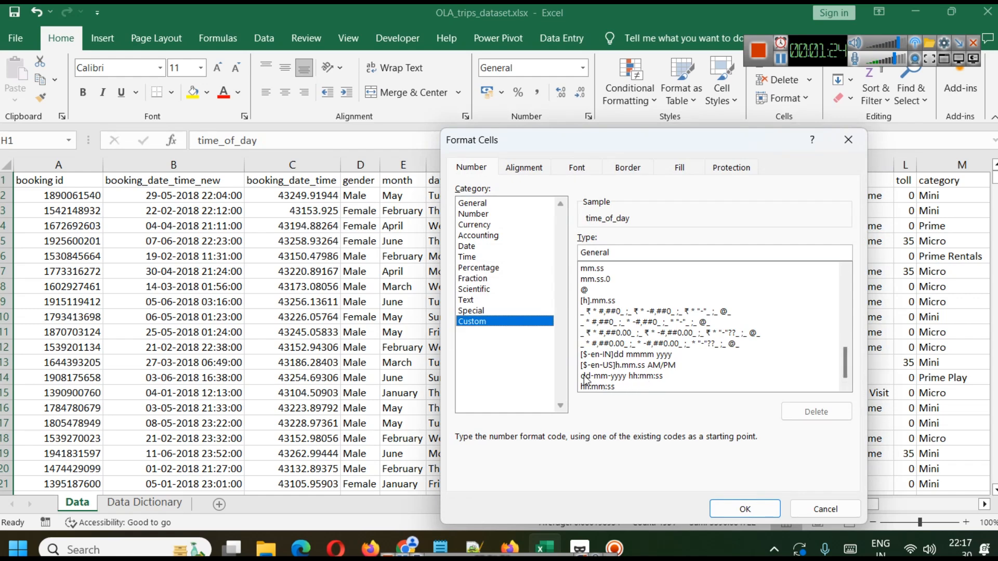
left_click(825, 509)
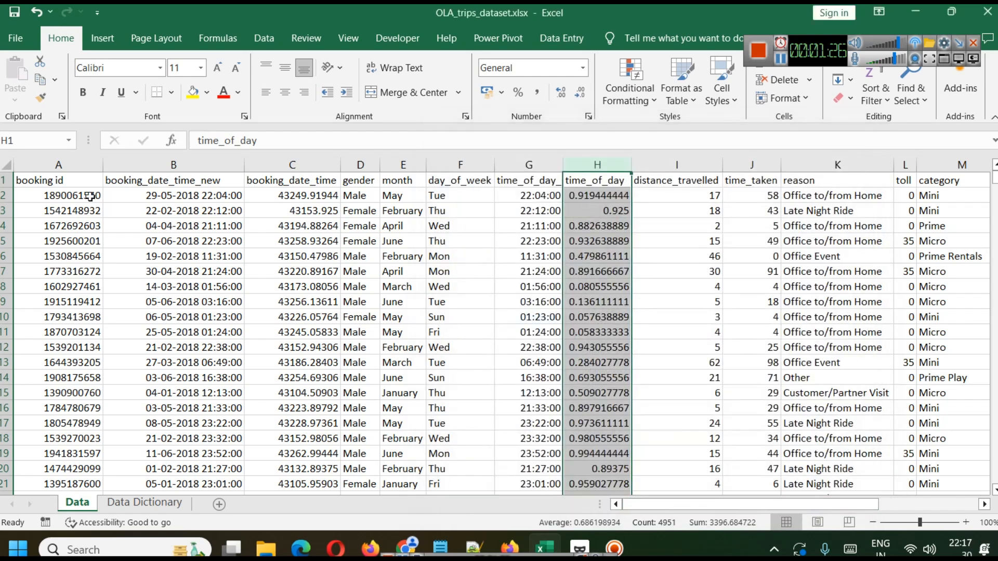
Step: Examine the booking_date_time_new, time_of_day, time_of_day_new and gender columns one after another
left_click(159, 164)
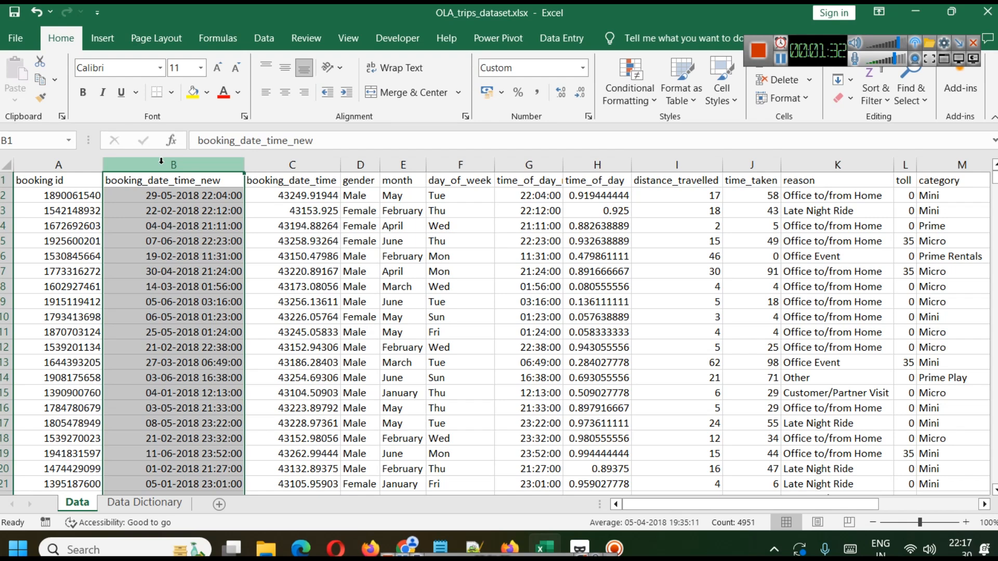
left_click(598, 164)
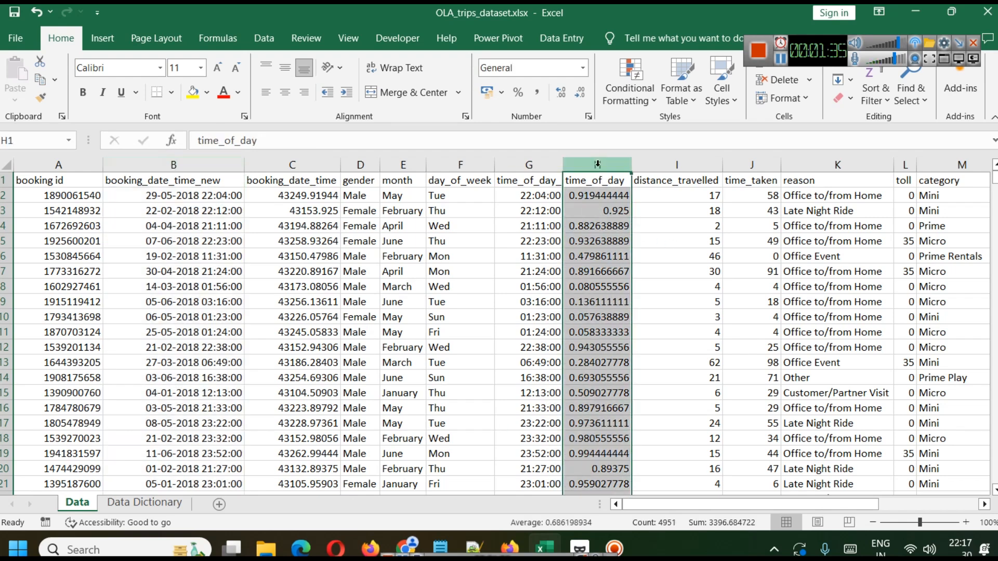
left_click(540, 165)
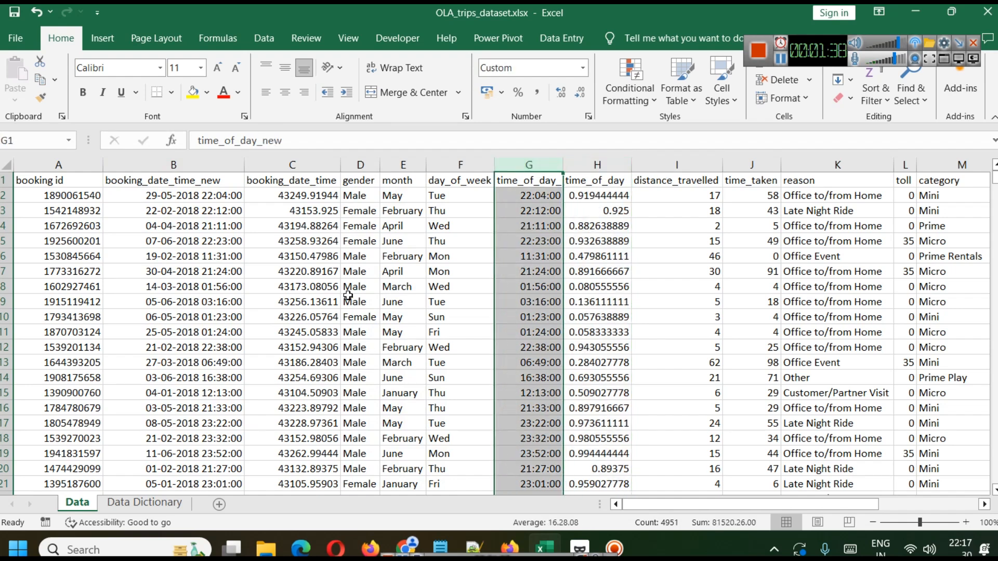
left_click(359, 165)
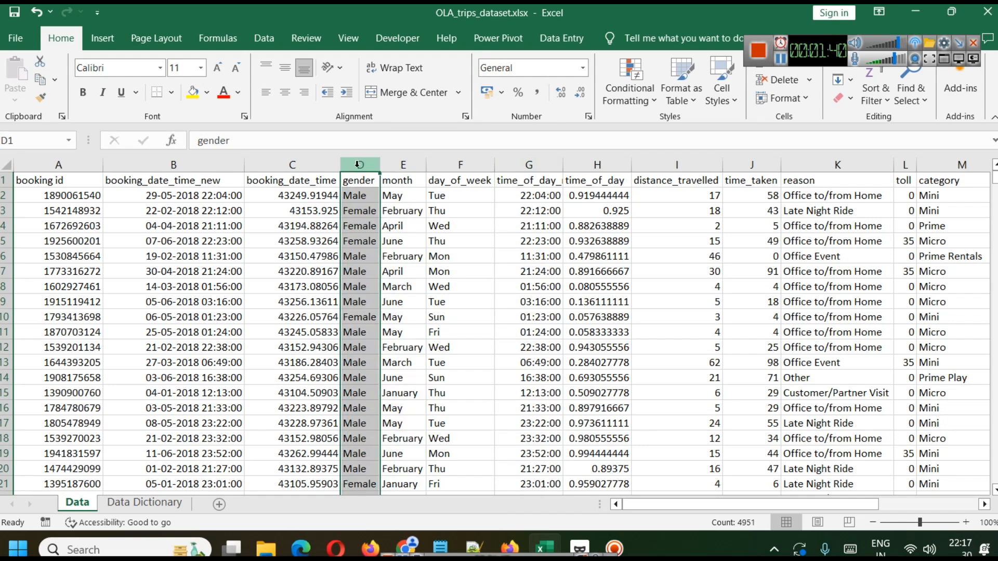
Step: Widen the gender column slightly, and view the month and day_of_week columns of the Data sheet
left_click_drag(380, 165, 393, 165)
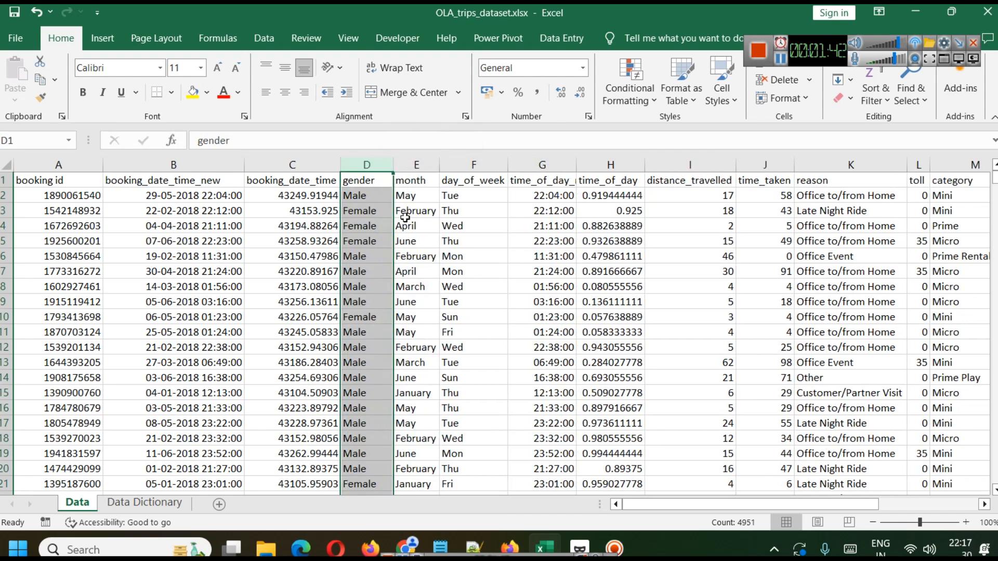
left_click(417, 165)
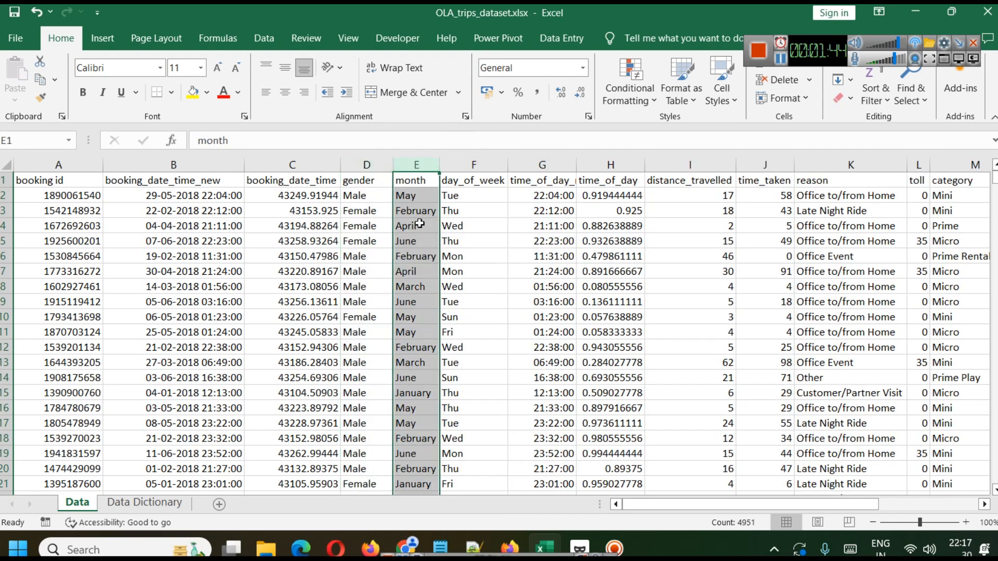
left_click(472, 165)
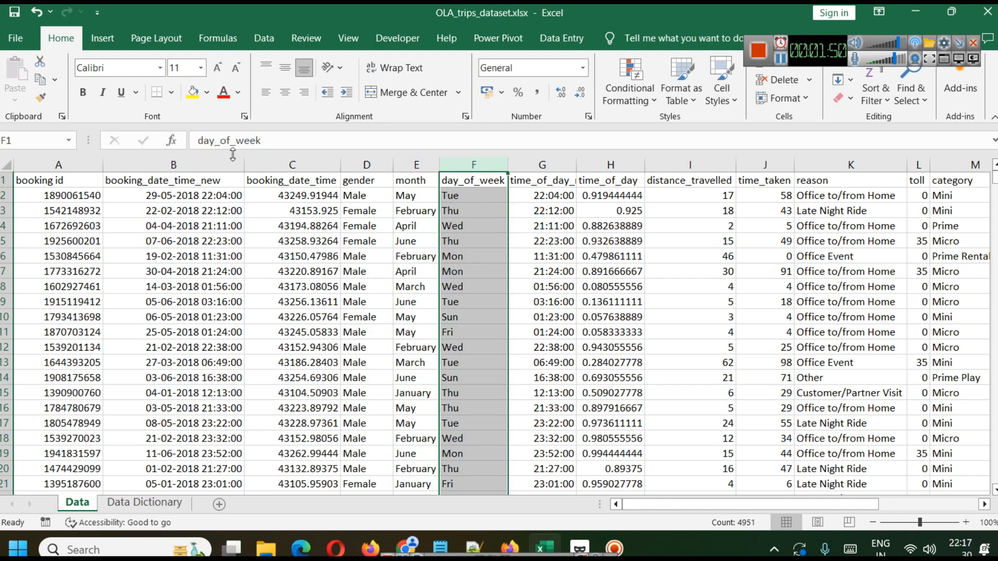
Step: Compare the booking_date_time_new and booking_date_time columns with the month, day_of_week and time_of_day columns
left_click(211, 165)
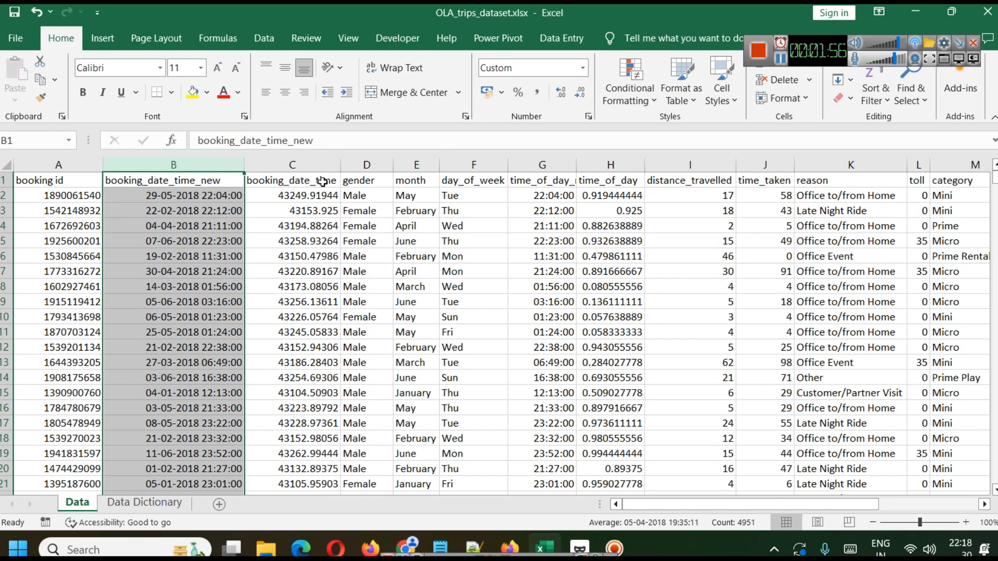
left_click(321, 165)
left_click(434, 164)
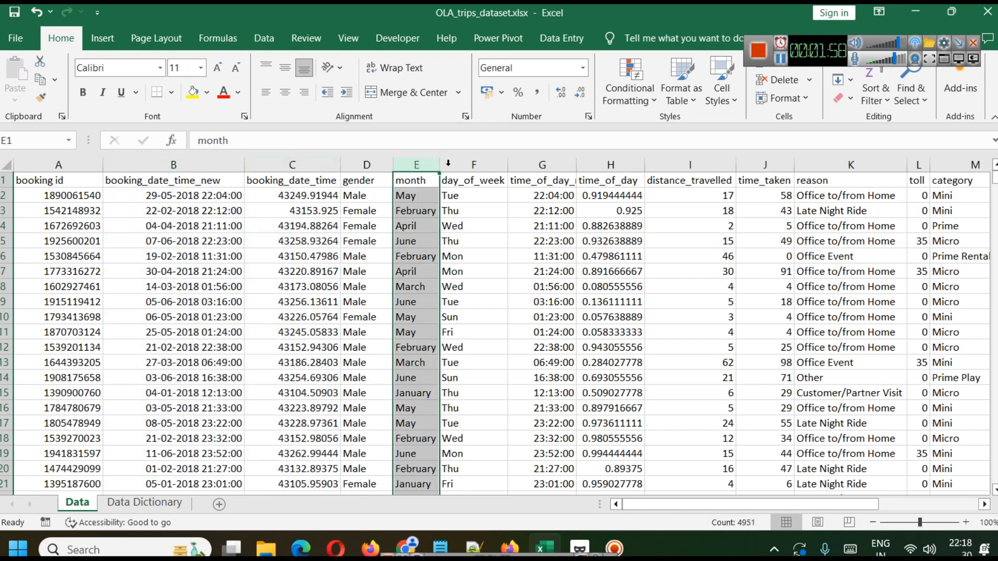
left_click(448, 164)
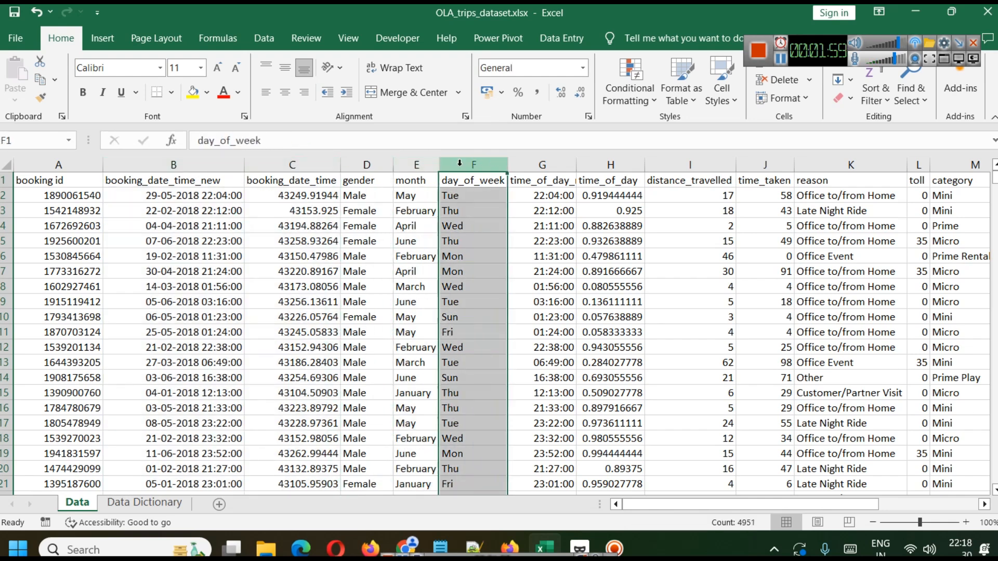
left_click(618, 167)
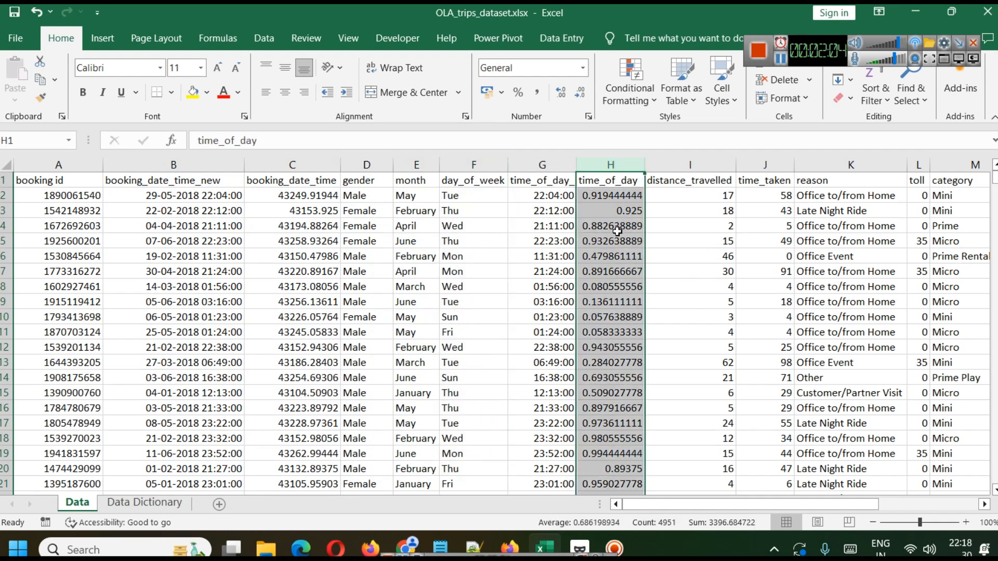
Step: Examine the distance_travelled, time_taken and reason columns, including the different travel reasons in rows further down
left_click(710, 165)
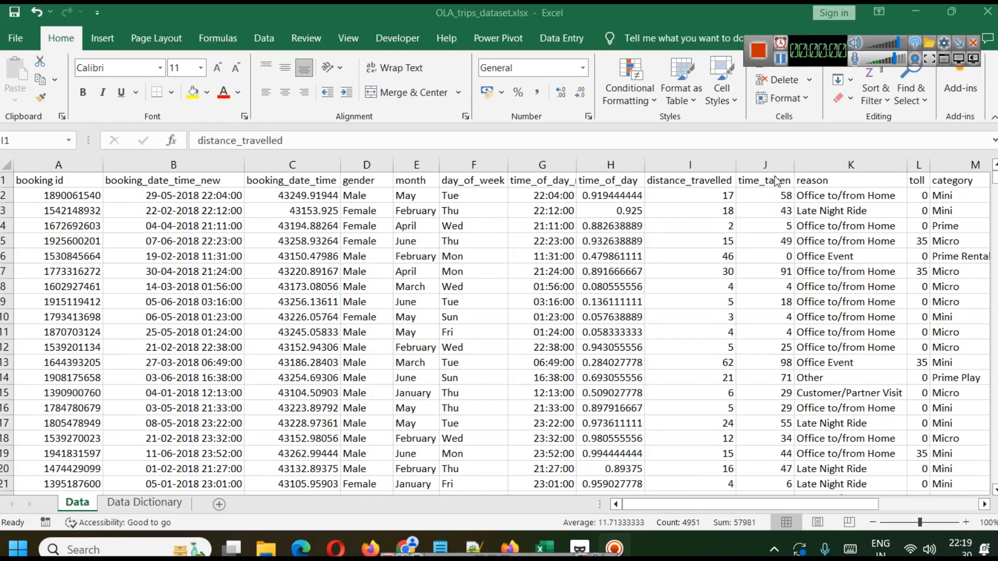
left_click(773, 165)
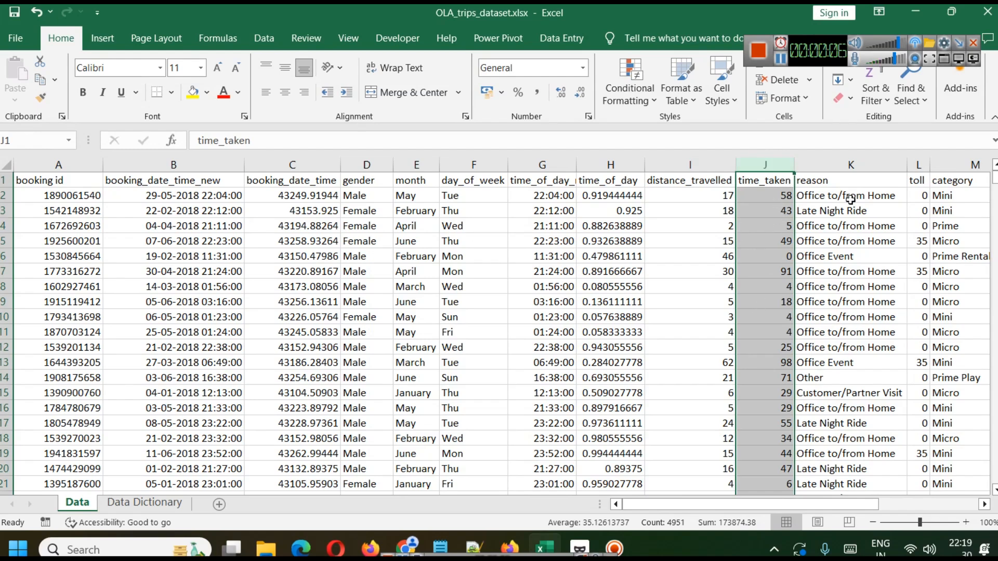
left_click(847, 165)
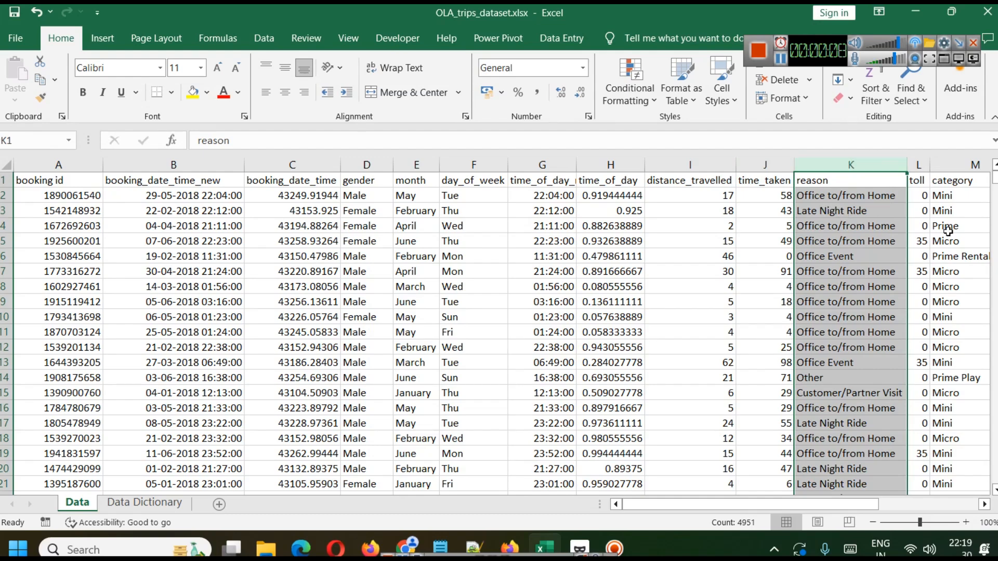
scroll(867, 341, "down", 10)
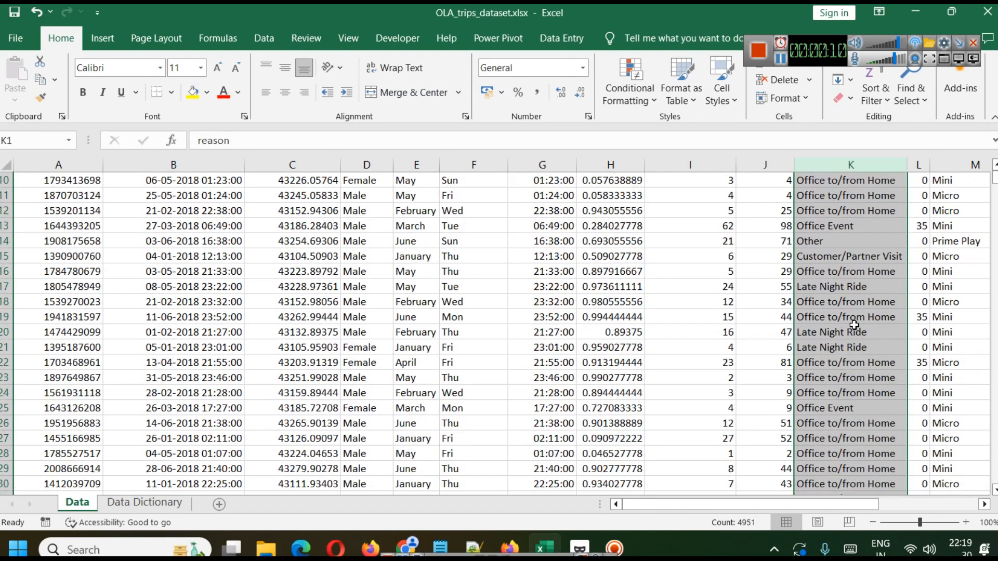
scroll(867, 342, "down", 5)
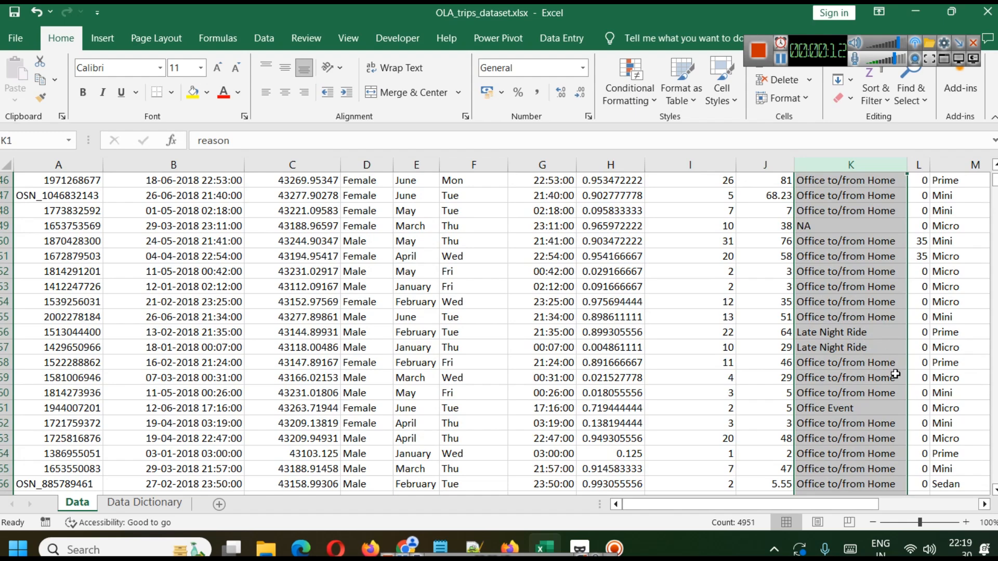
scroll(896, 372, "up", 15)
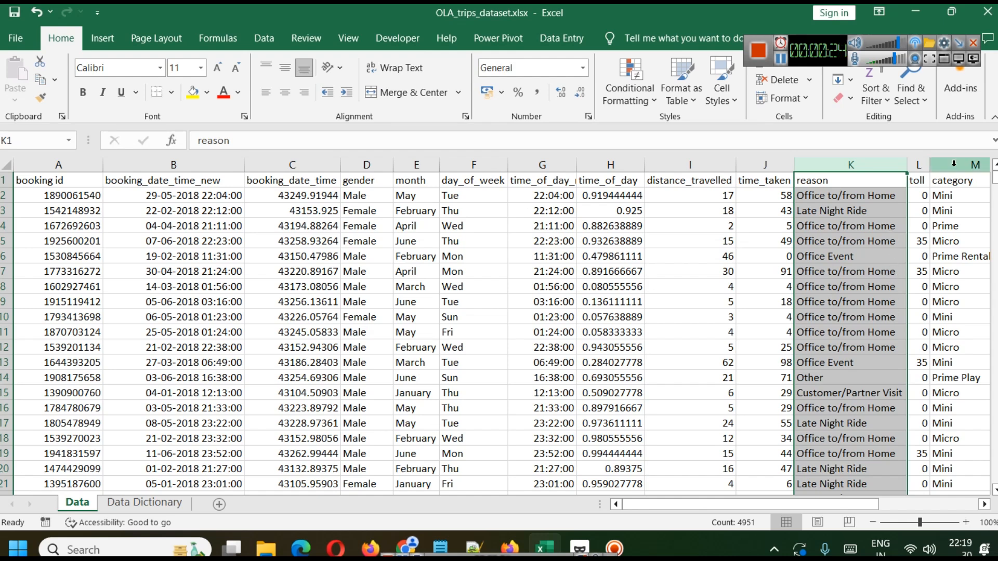
Step: Examine the toll and category columns and the cost columns from commission_base_cost through total_trip_cost
left_click(921, 164)
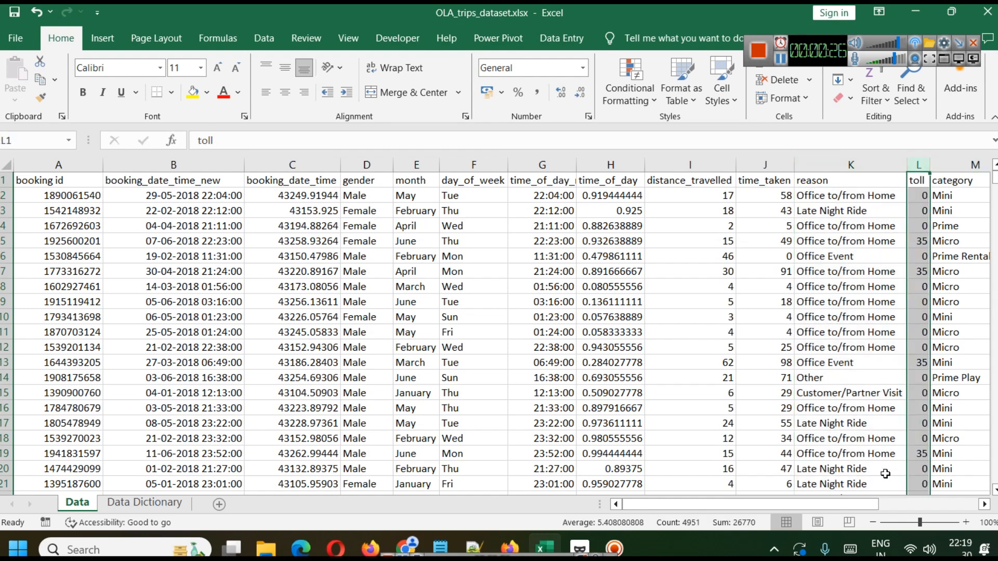
left_click_drag(846, 501, 875, 497)
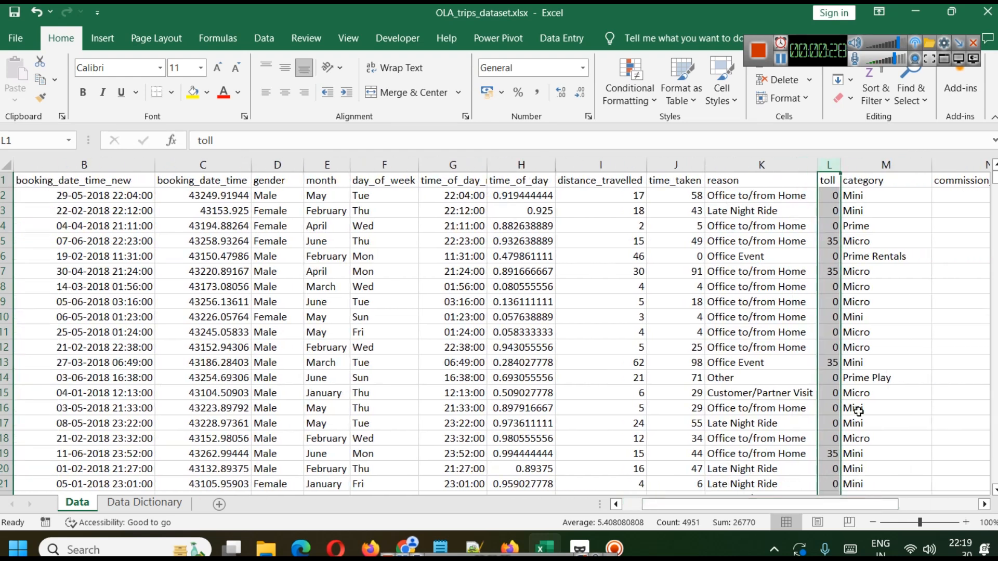
left_click(886, 164)
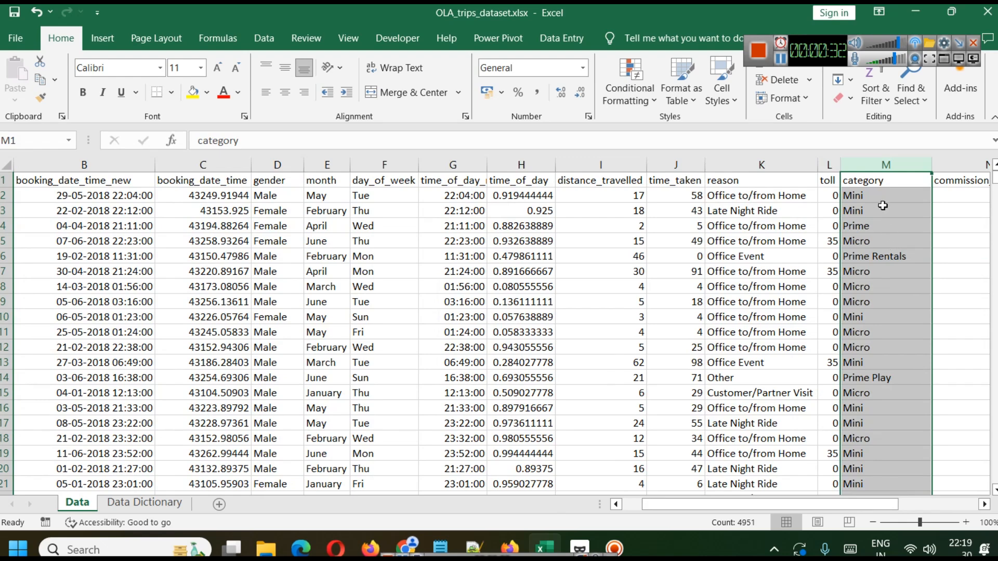
left_click_drag(881, 506, 957, 500)
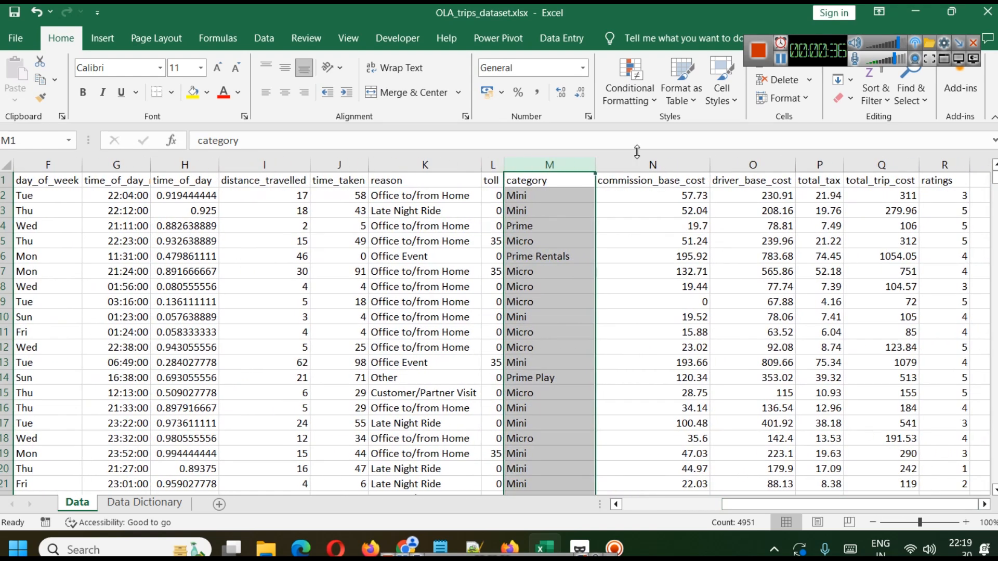
left_click(668, 164)
left_click(753, 164)
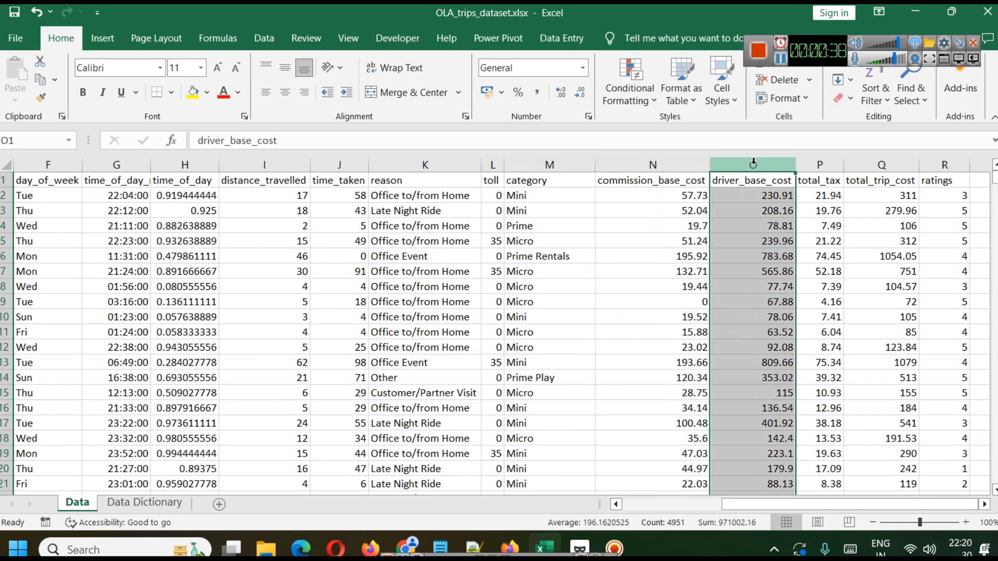
left_click(830, 162)
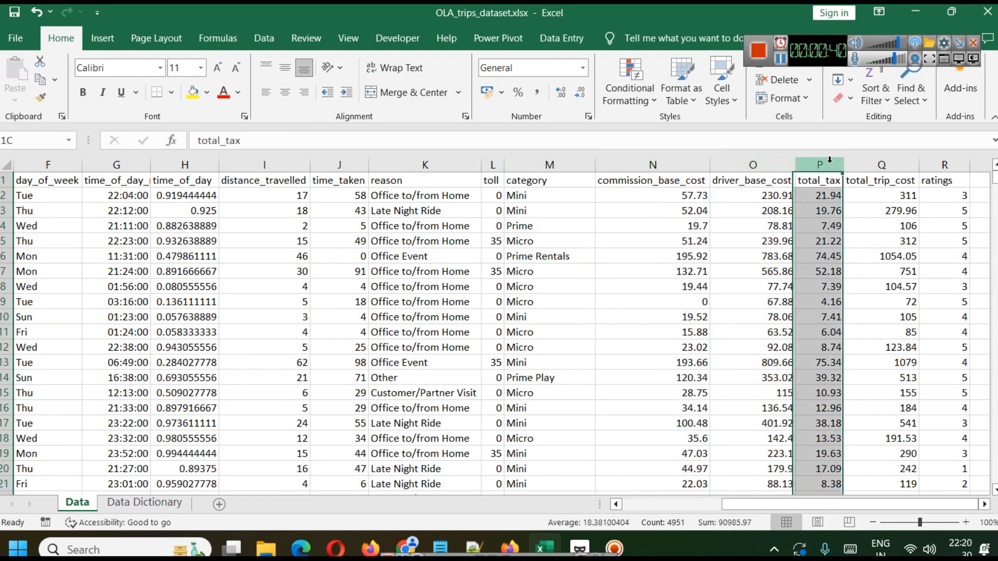
left_click(876, 162)
left_click(781, 57)
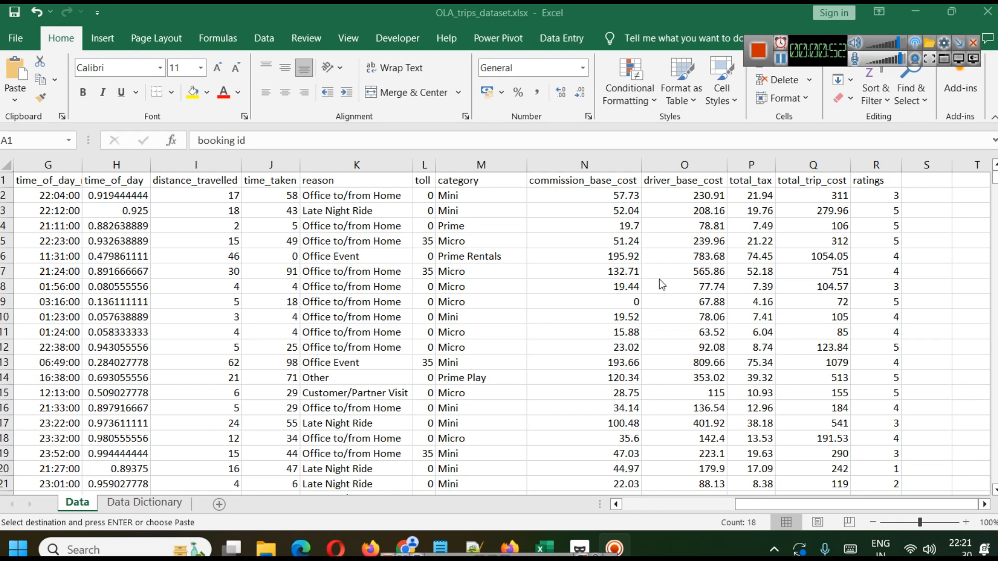
Step: Find Power BI Desktop with a system search for "power" and launch it
left_click(117, 546)
type("power")
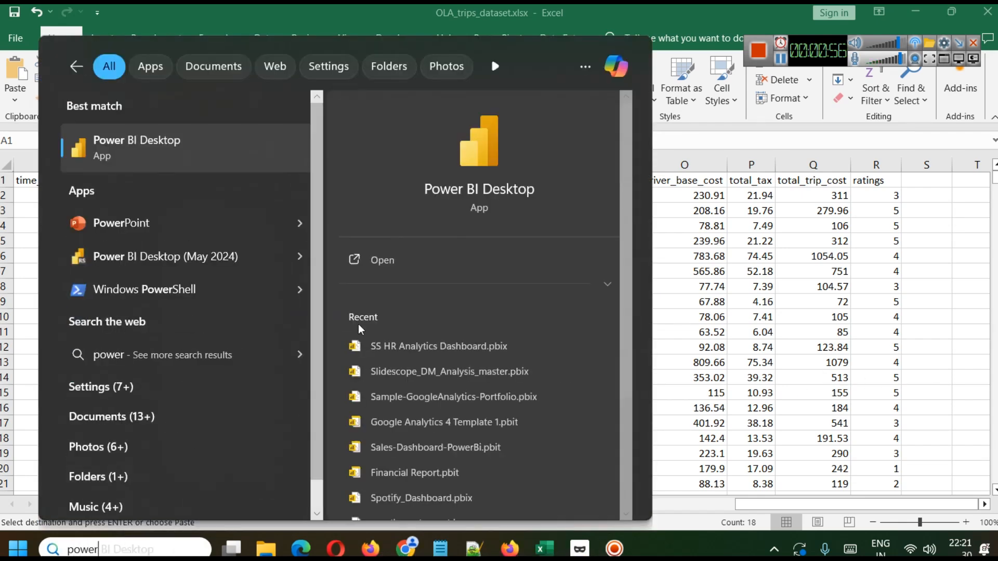
left_click(384, 260)
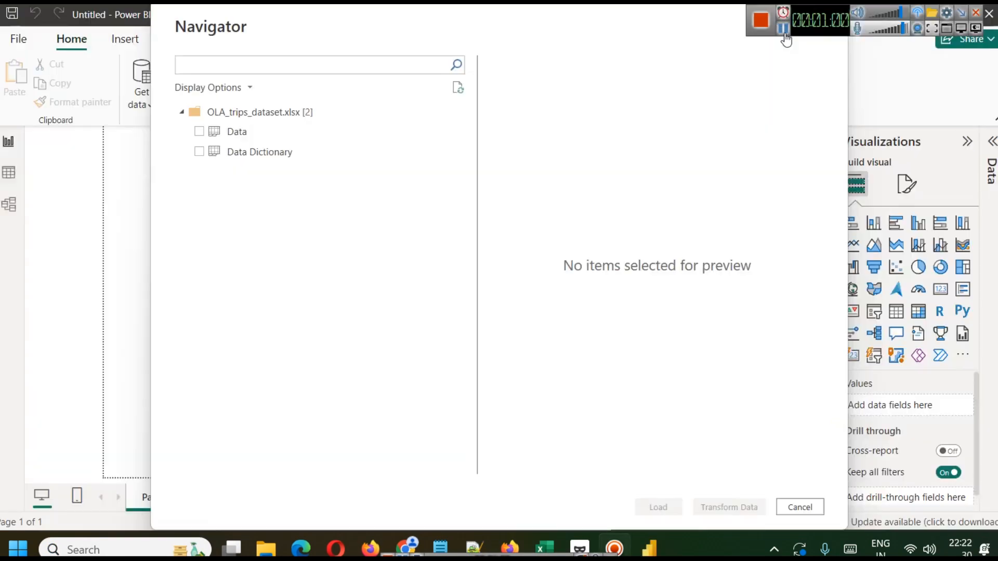
Step: Switch to Excel and review the variable descriptions on the Data Dictionary sheet, ending at ratings
left_click(544, 549)
left_click(131, 503)
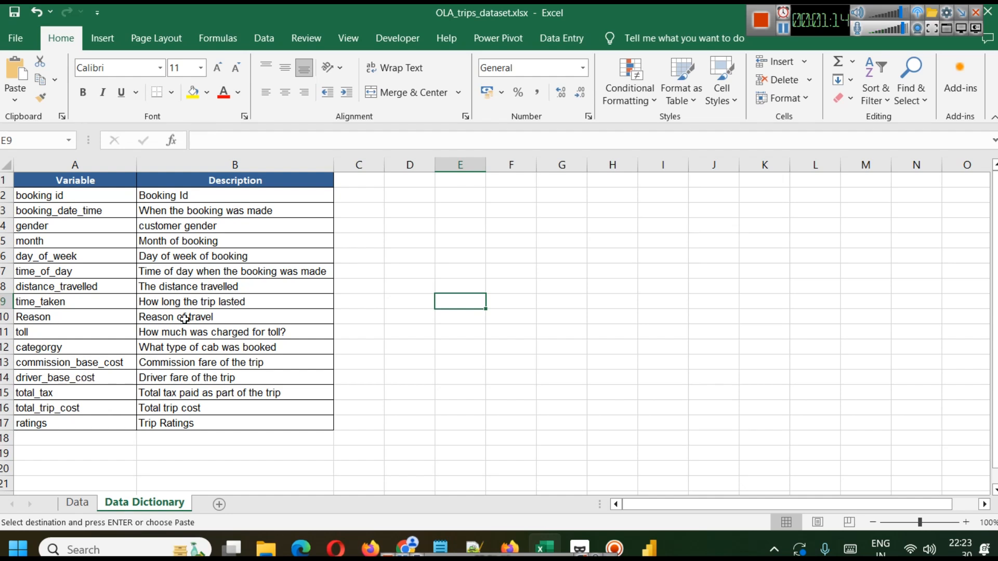
left_click(68, 427)
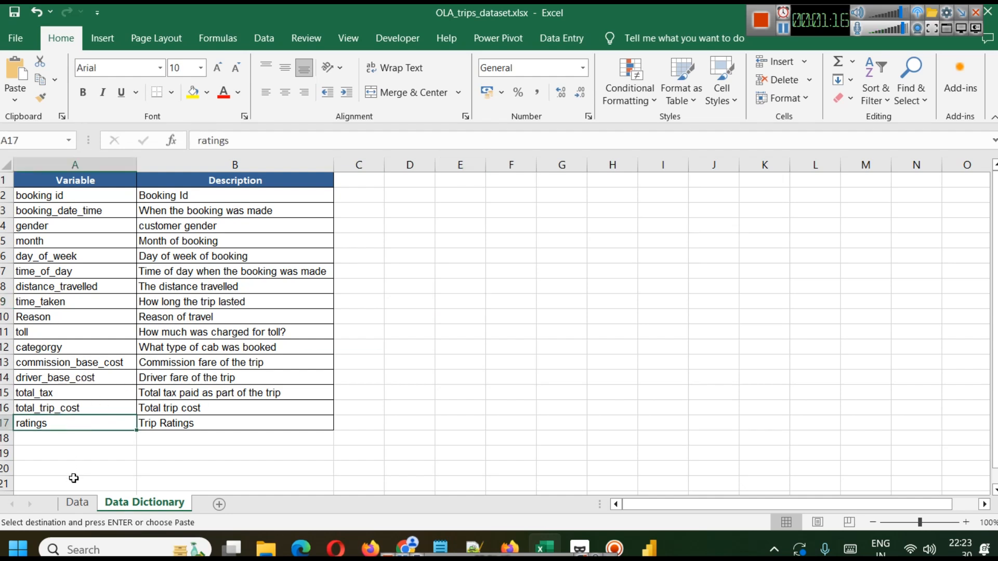
Step: Return to the Data sheet and examine the ratings values down the column
left_click(78, 503)
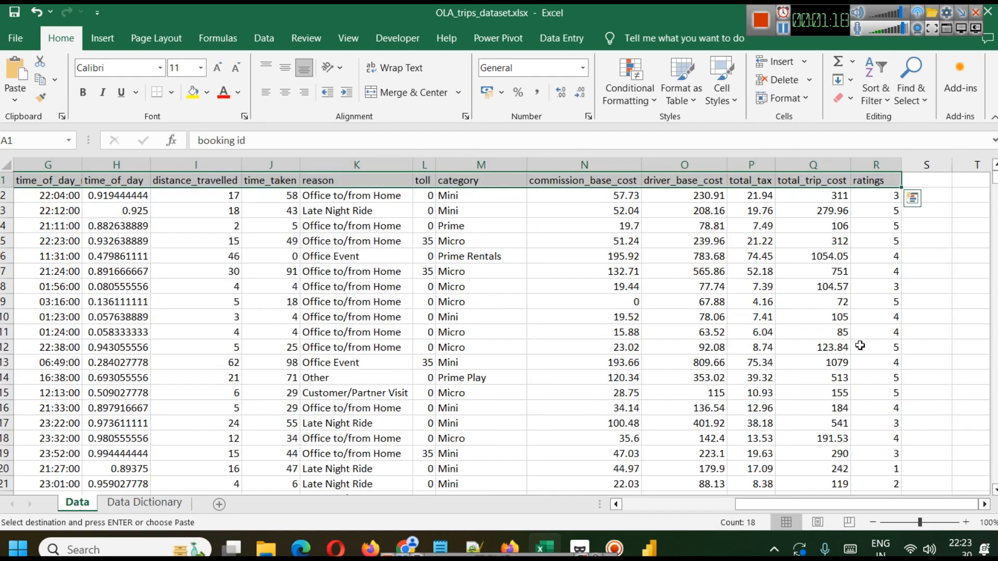
scroll(858, 318, "down", 3)
scroll(861, 319, "down", 6)
scroll(894, 349, "up", 9)
left_click(884, 164)
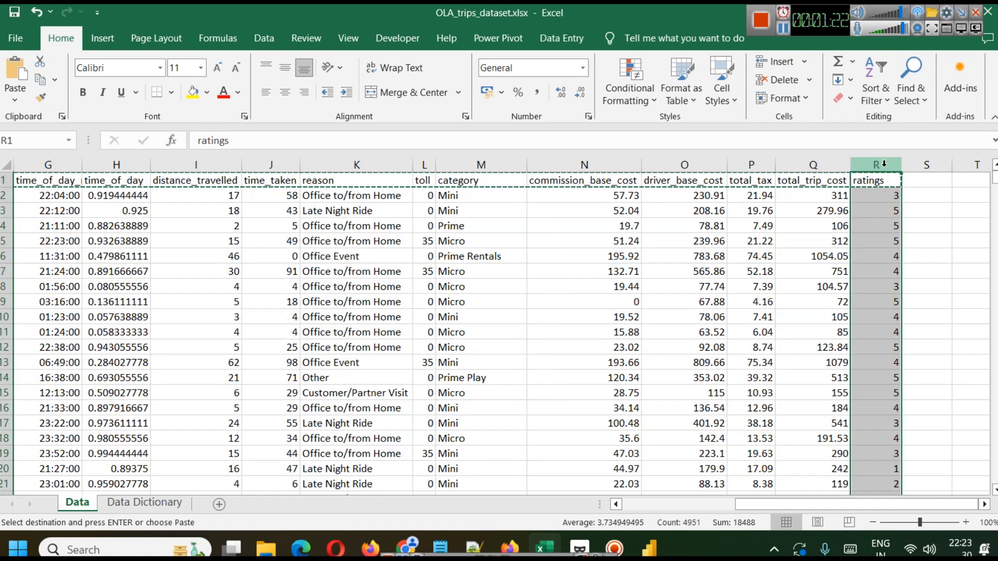
left_click_drag(993, 310, 991, 188)
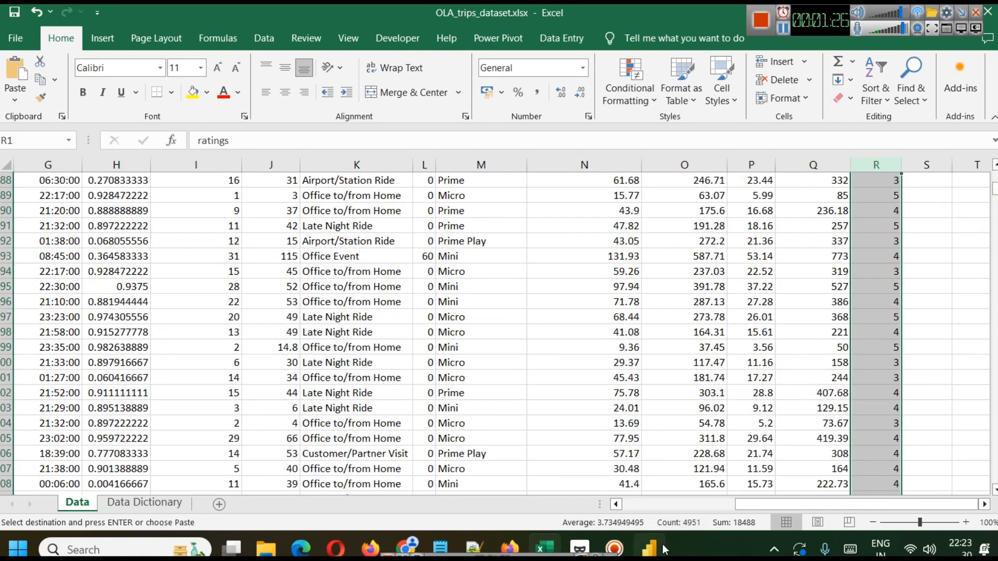
Step: Switch to Power BI Desktop, load the Data sheet of OLA_trips_dataset.xlsx and expand the loaded table's field list
left_click(649, 549)
left_click(199, 132)
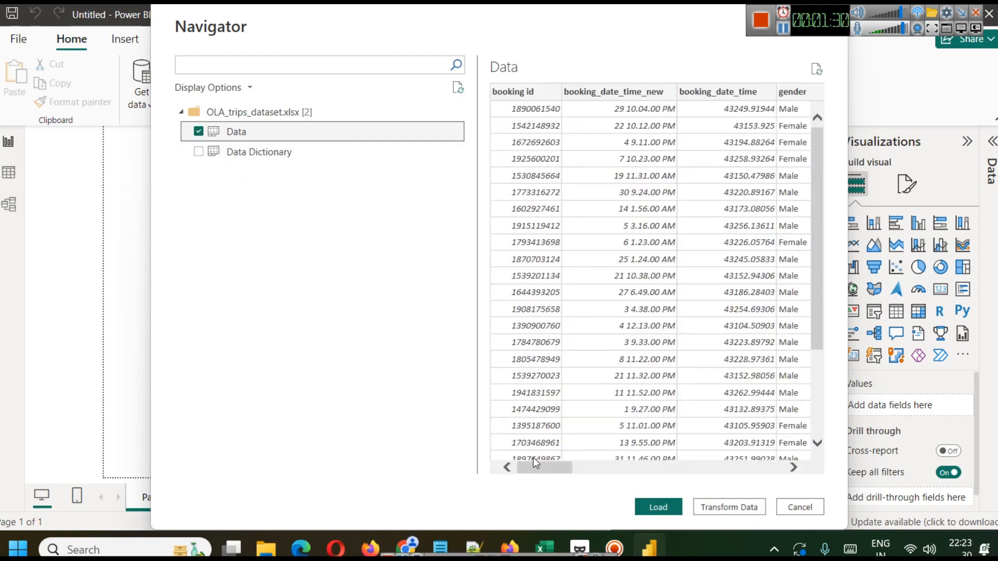
mouse_move(544, 469)
left_mouse_down()
mouse_move(766, 469)
mouse_move(622, 460)
mouse_move(544, 471)
left_mouse_up()
left_click(658, 508)
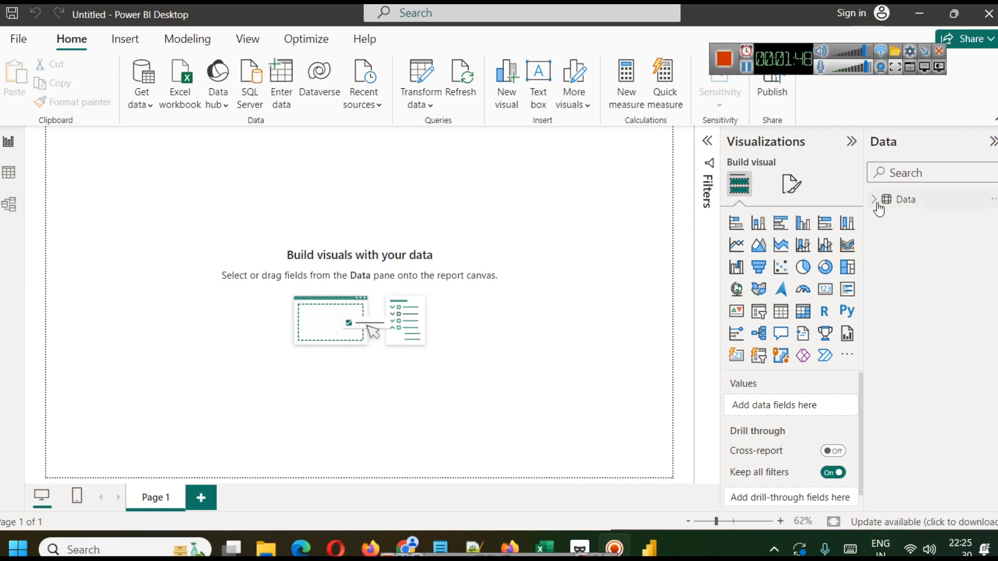
left_click(878, 206)
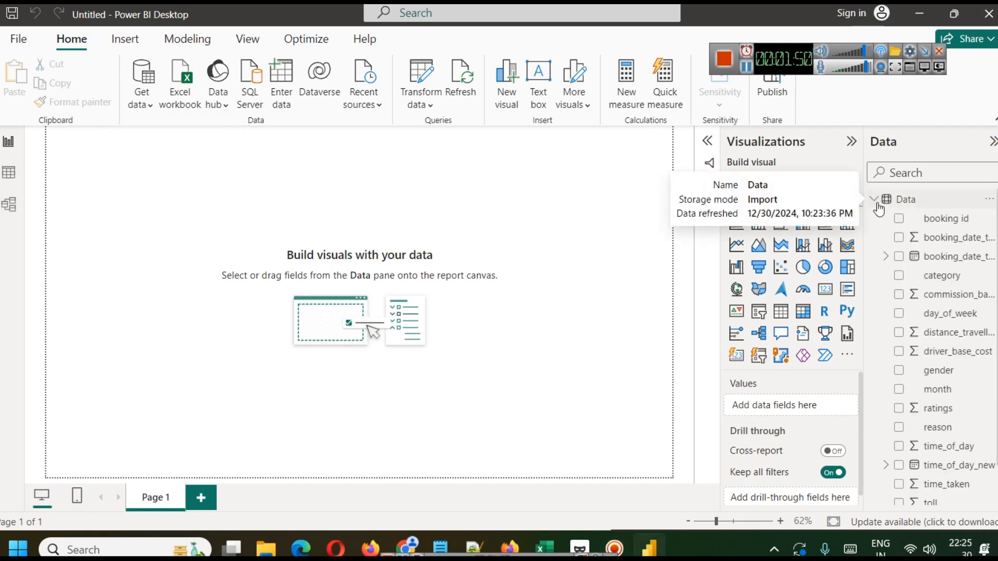
Step: Add an empty card visual and position it near the upper-left corner of the report page
left_click(825, 289)
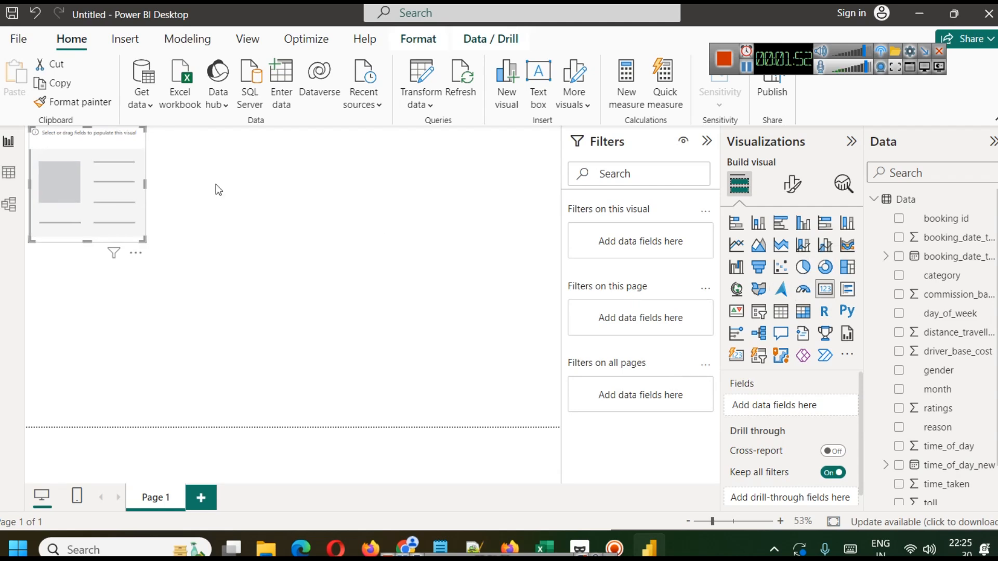
left_click_drag(119, 179, 139, 210)
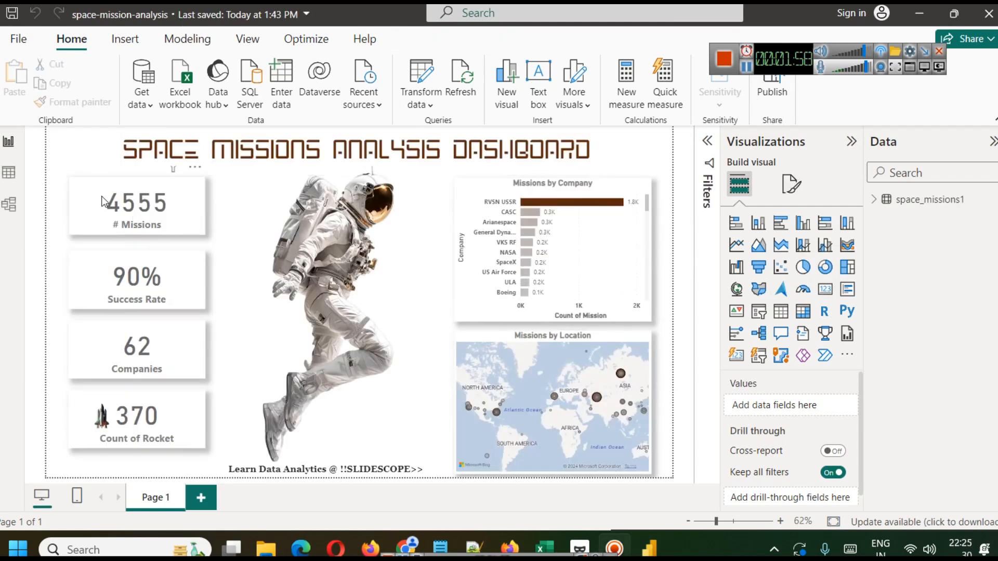
Step: Copy the # Missions card from the space-mission-analysis report
left_click(102, 202)
key("ctrl+c")
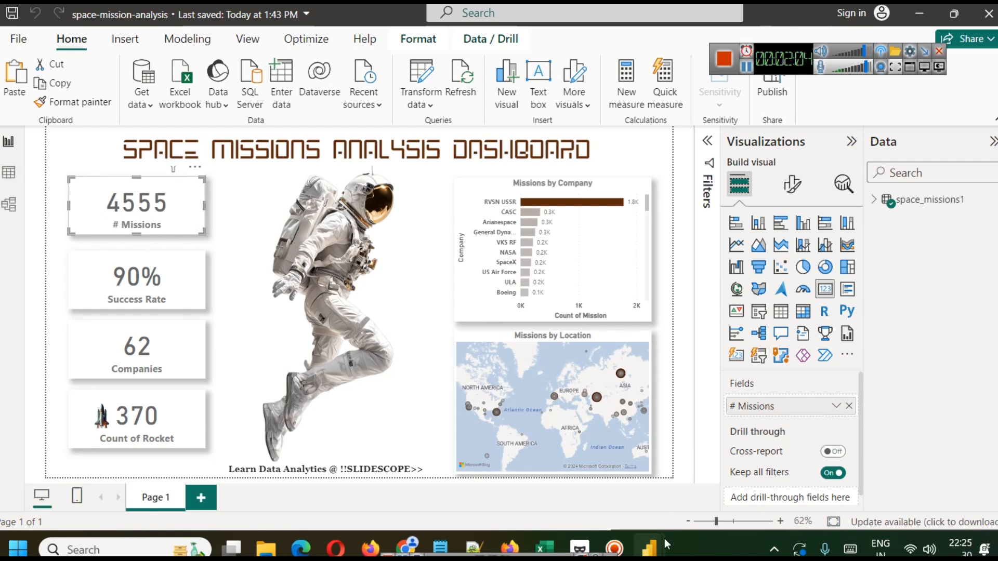
Step: Switch back to the untitled Power BI report and delete the empty card visual from Page 1
mouse_move(664, 538)
left_click(572, 479)
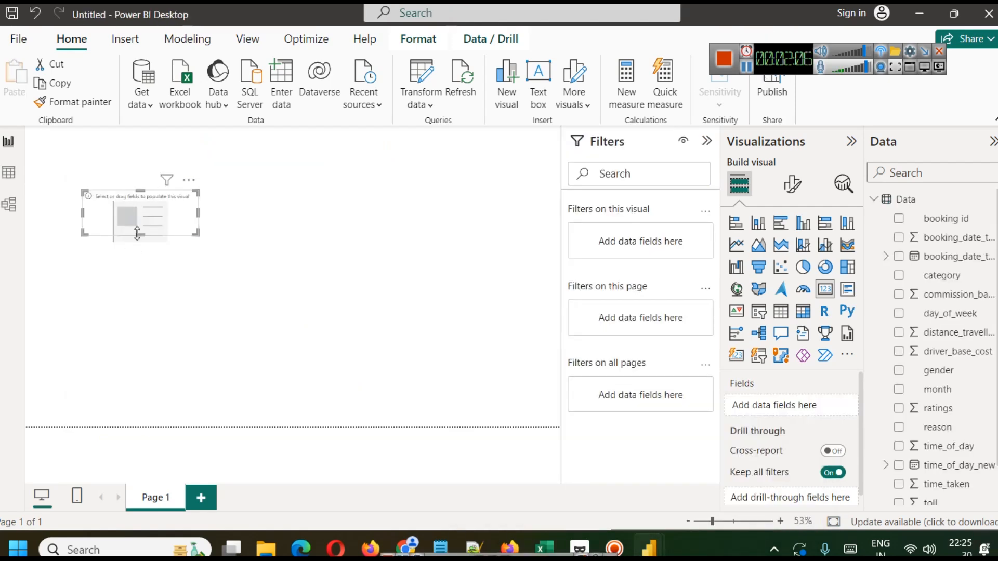
key("Delete")
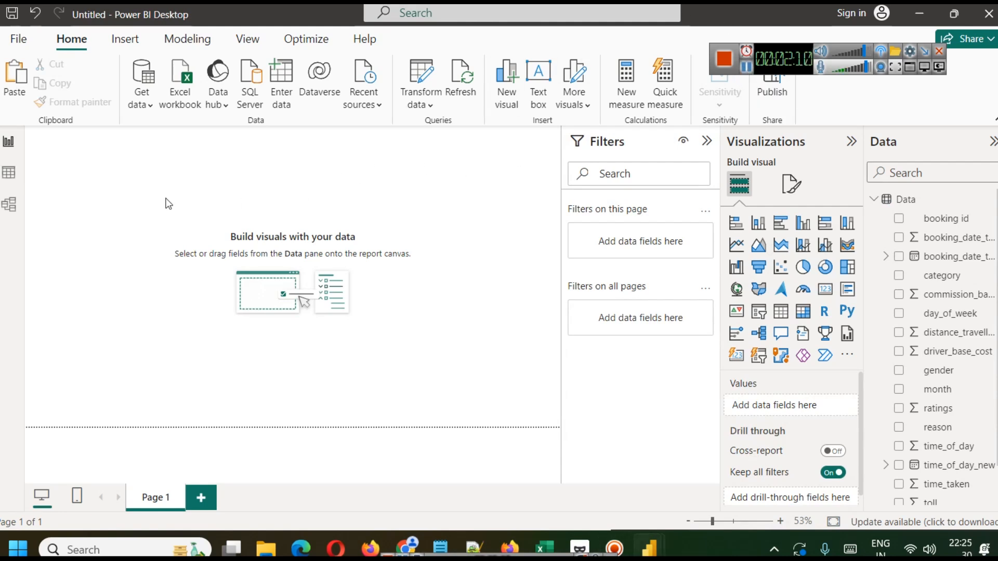
Step: Paste the copied # Missions card onto Page 1 and replace its field with booking id aggregated as Count (Distinct)
key("ctrl+z")
left_click_drag(132, 207, 148, 228)
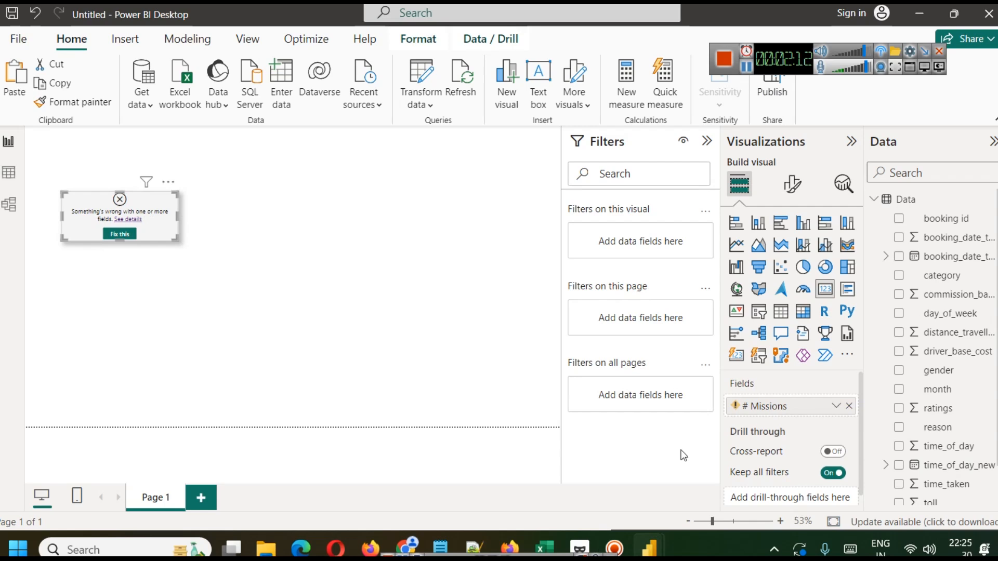
left_click(851, 407)
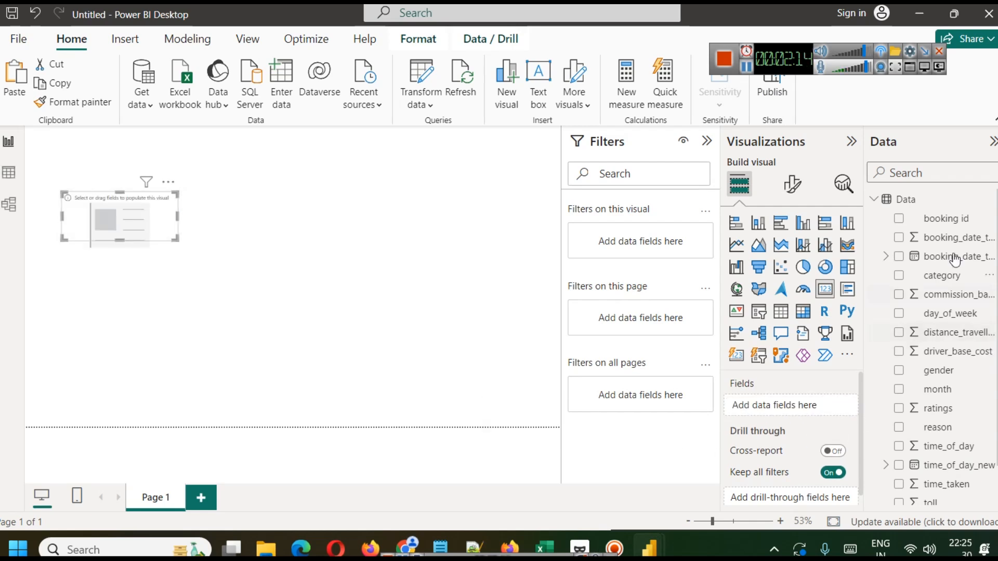
left_click_drag(957, 221, 816, 407)
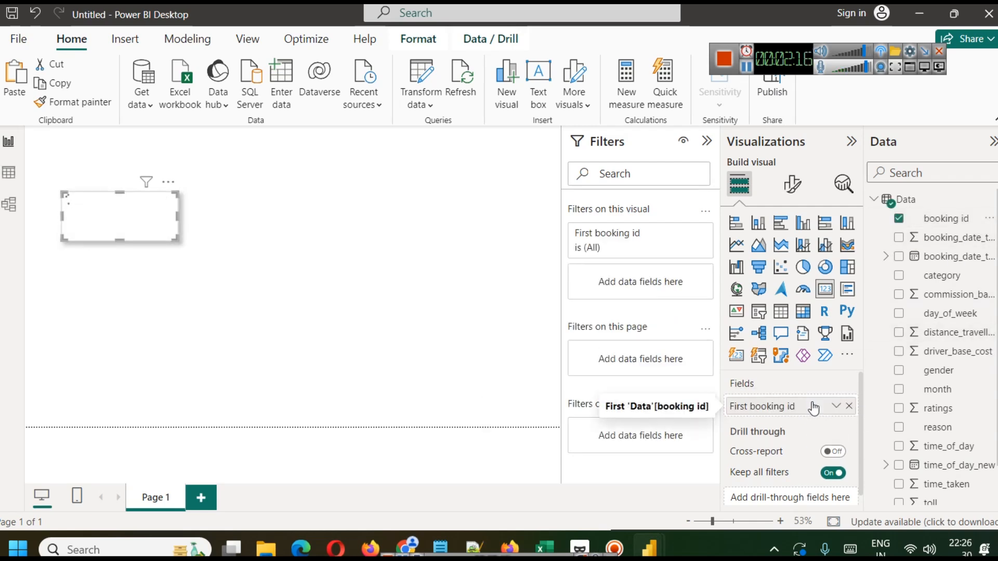
left_click(833, 406)
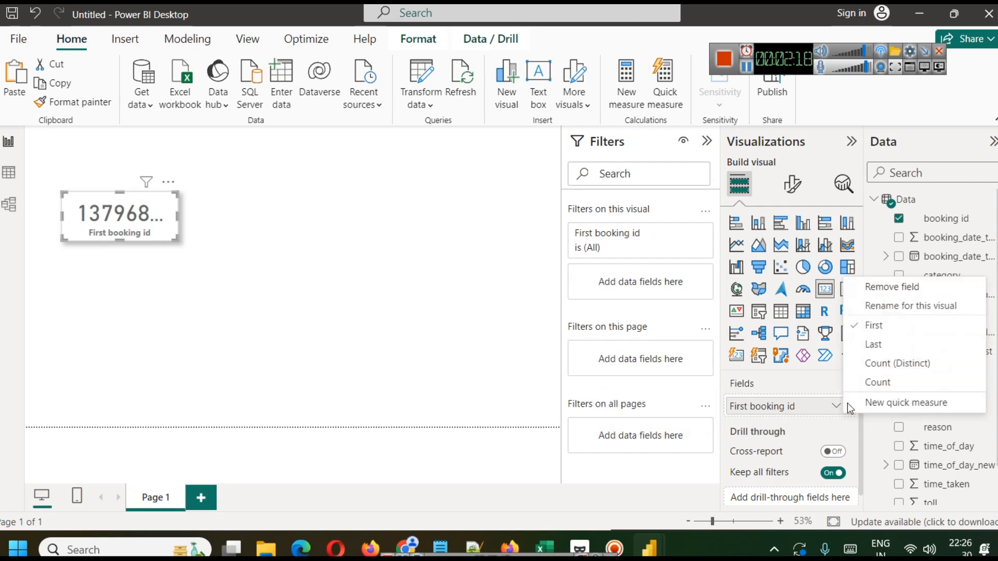
left_click(916, 367)
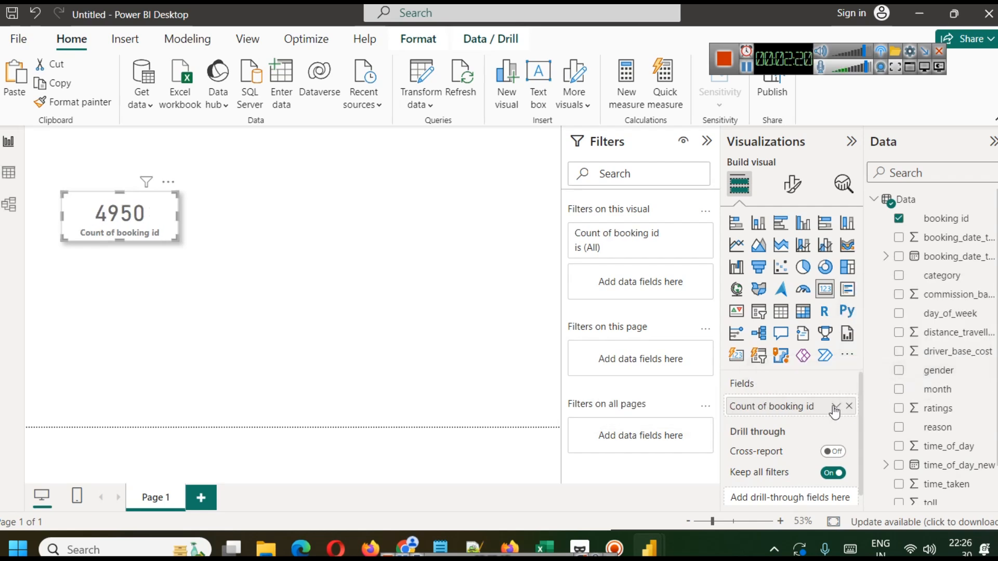
right_click(793, 412)
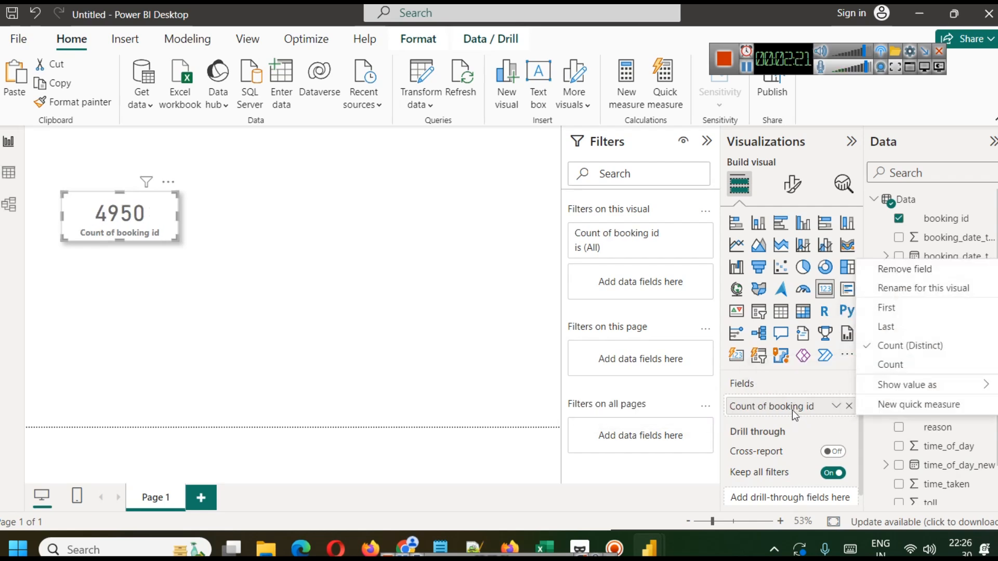
left_click(891, 288)
type("# B")
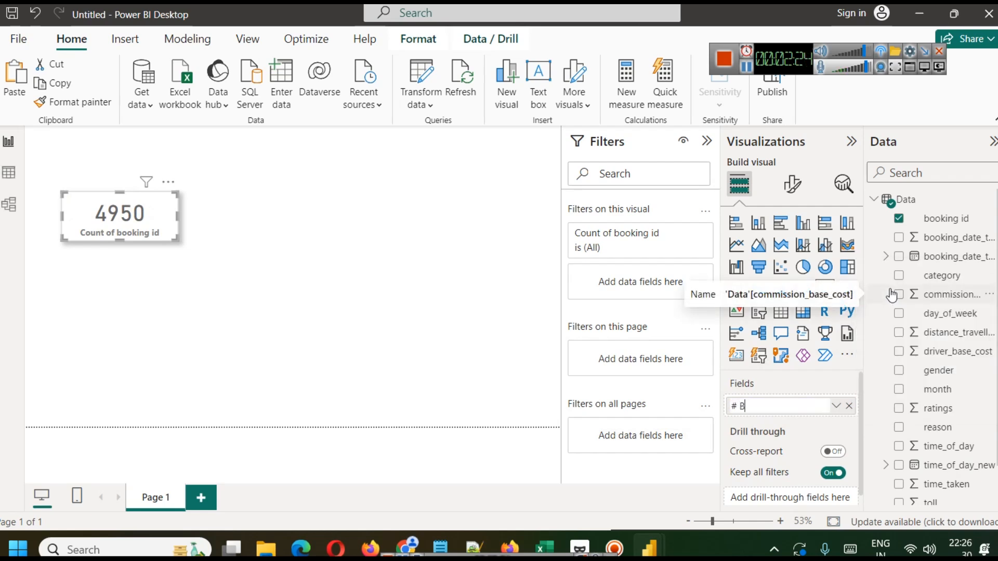
left_click(277, 249)
Step: Move the booking count card to the right, collapse the Filters pane and shrink the card
left_click(156, 210)
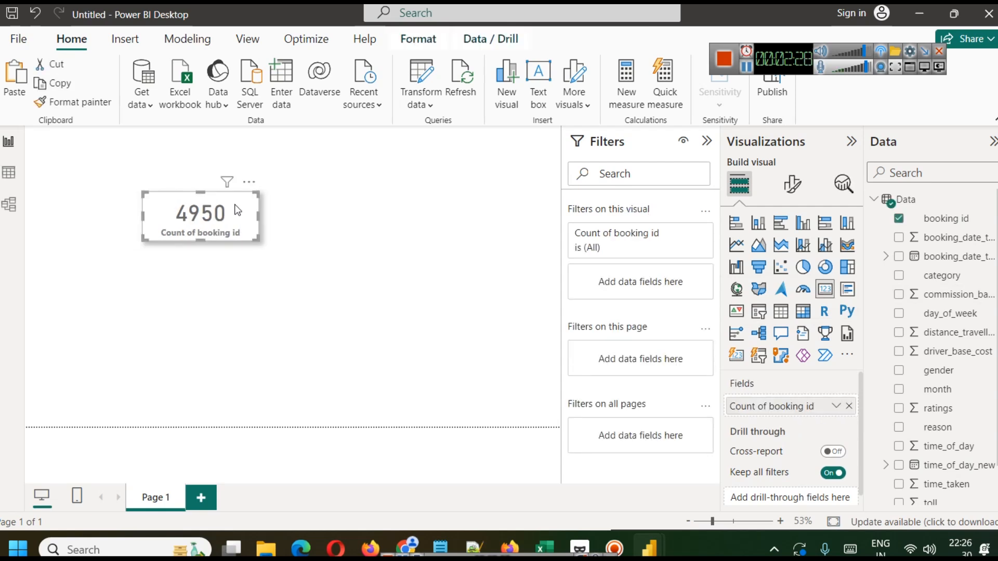
left_click(706, 141)
left_click_drag(317, 259, 277, 241)
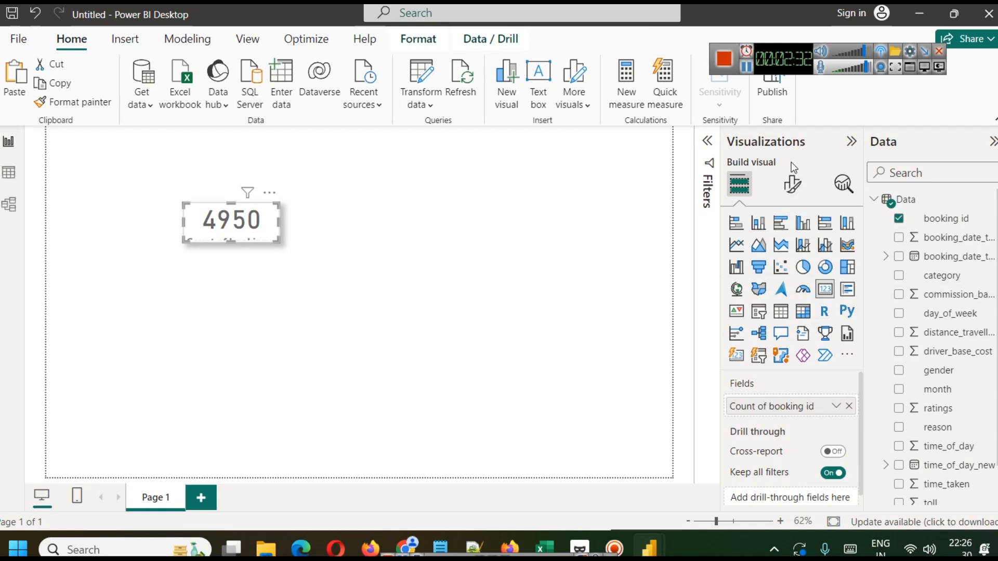
Step: Reduce the font size of the booking count card's callout value to suit the smaller card
left_click(792, 183)
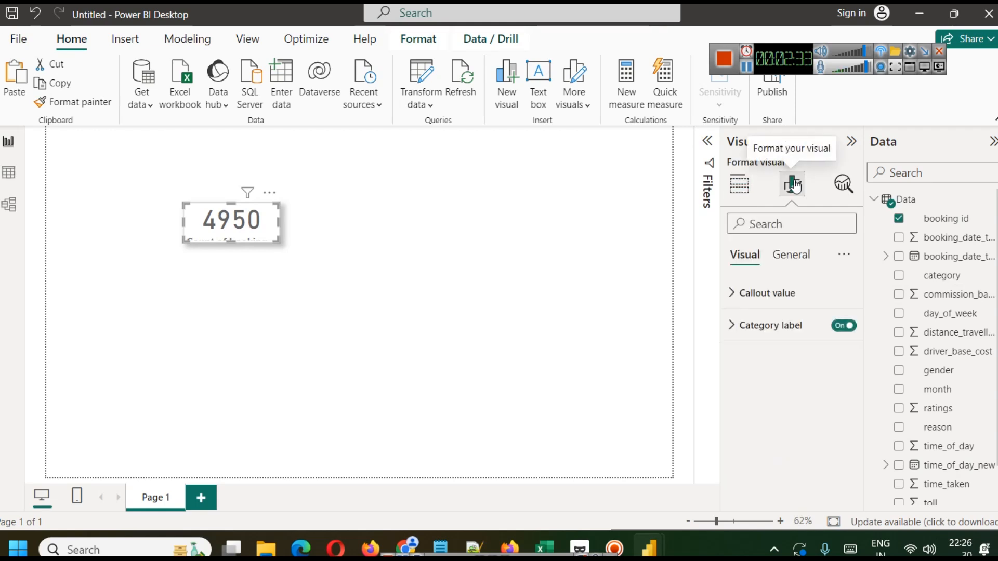
left_click(747, 307)
left_click(844, 353)
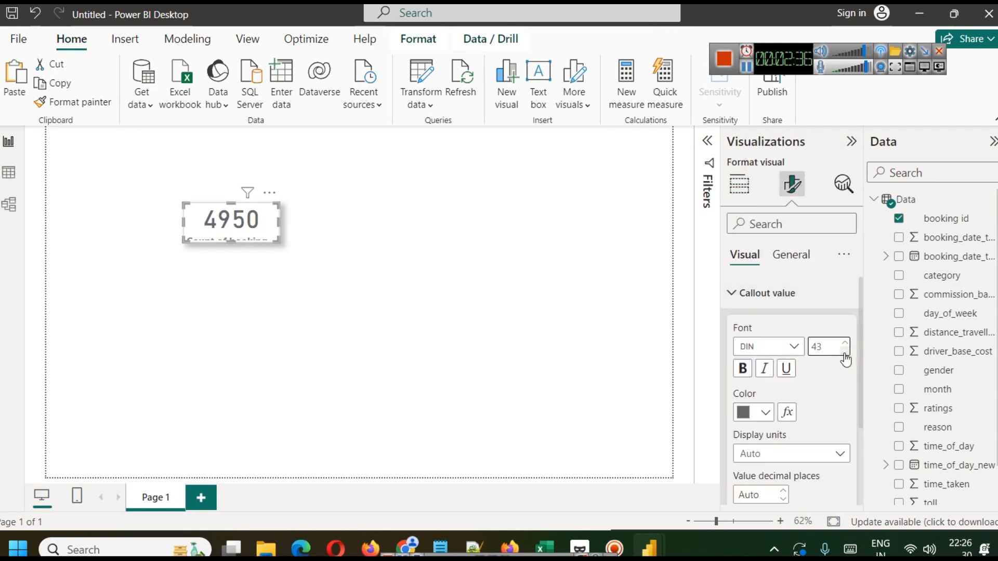
left_click_drag(844, 353, 844, 353)
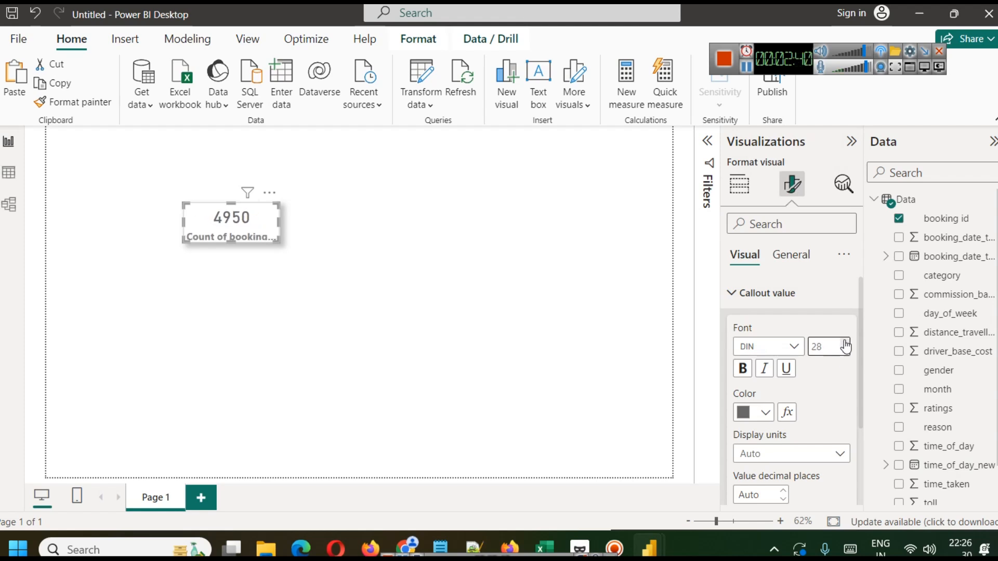
left_click(845, 343)
Step: Reduce the font size of the card's category label so the full label text fits
scroll(792, 308, "down", 2)
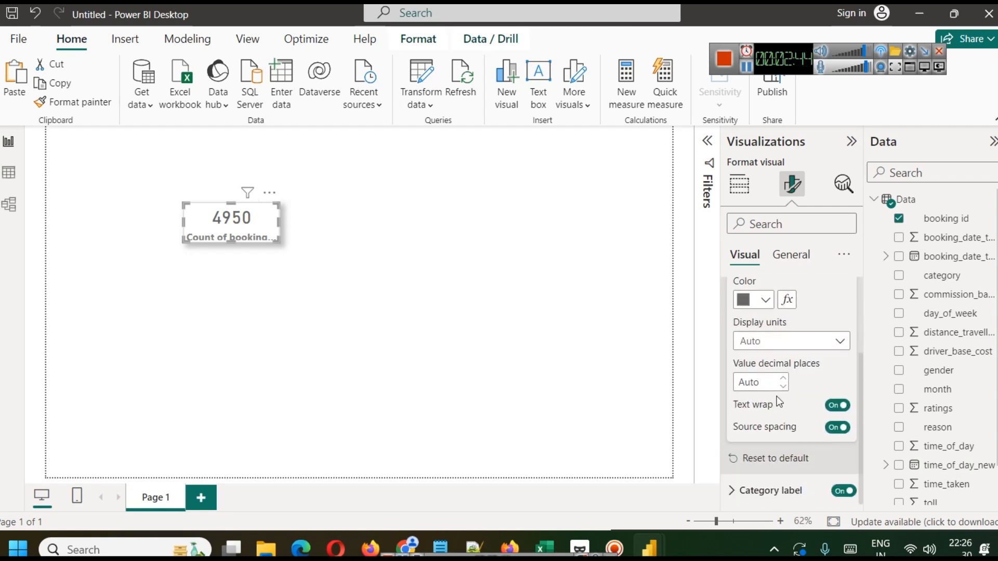
scroll(776, 396, "up", 2)
scroll(778, 392, "down", 2)
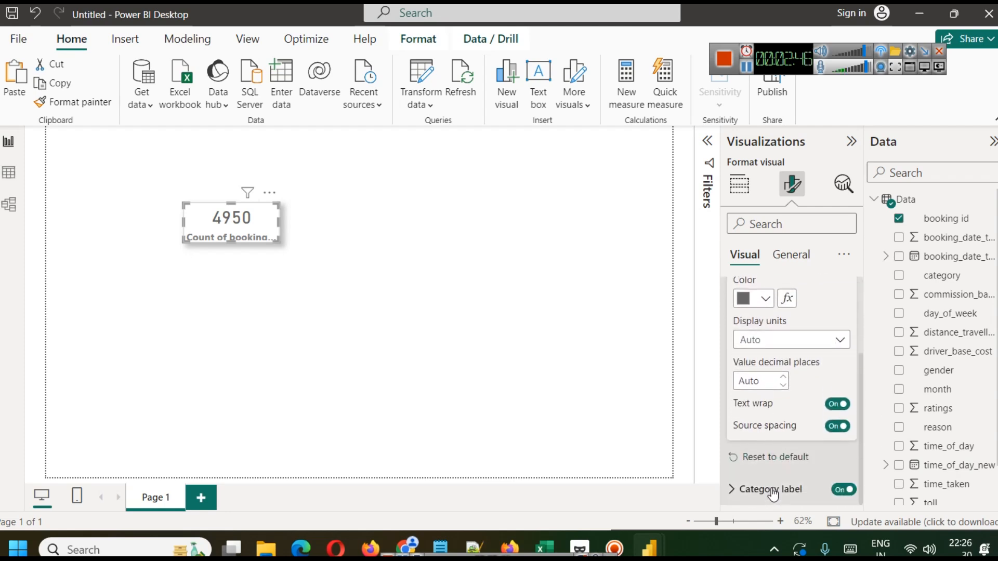
left_click(773, 494)
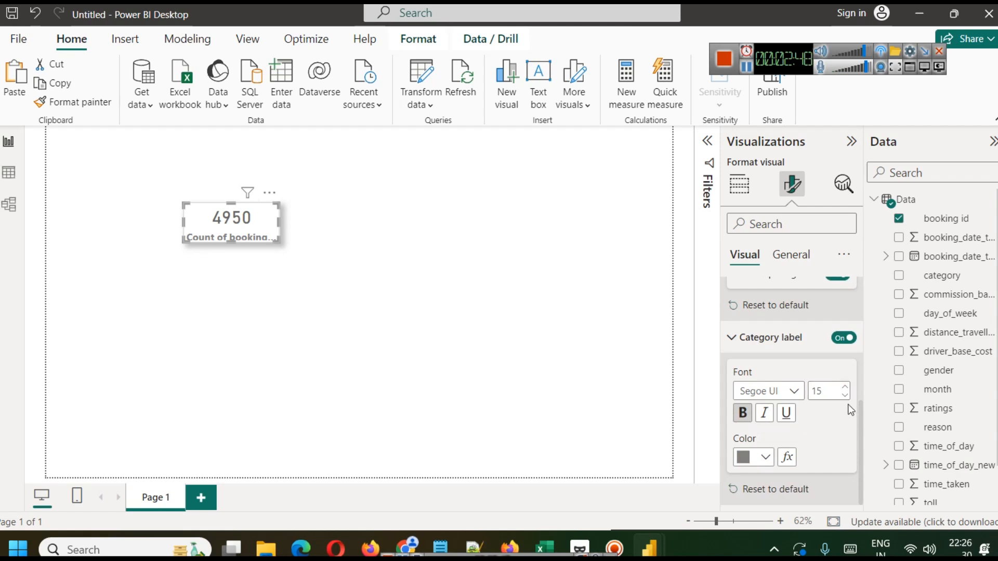
left_click(845, 394)
left_click(845, 394)
scroll(797, 323, "up", 1)
scroll(798, 323, "up", 3)
Step: Rename the card's booking id field to # Bookings for this visual
left_click(739, 184)
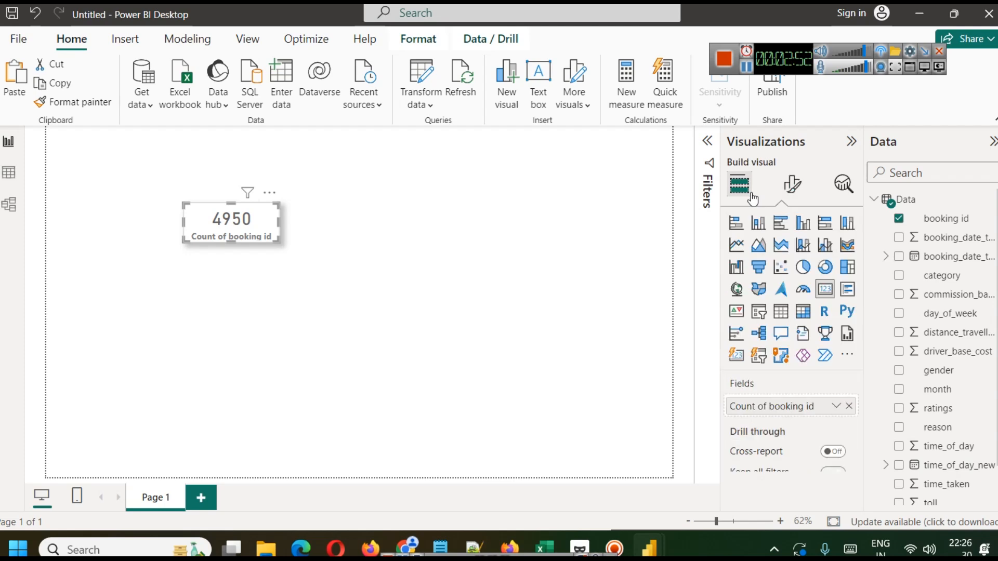
left_click(831, 405)
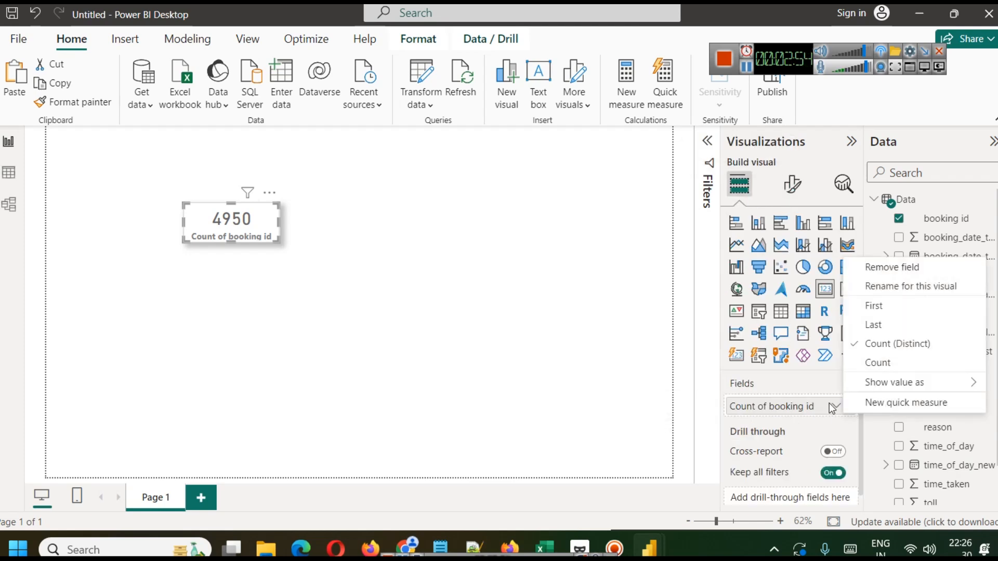
left_click(895, 291)
type("#")
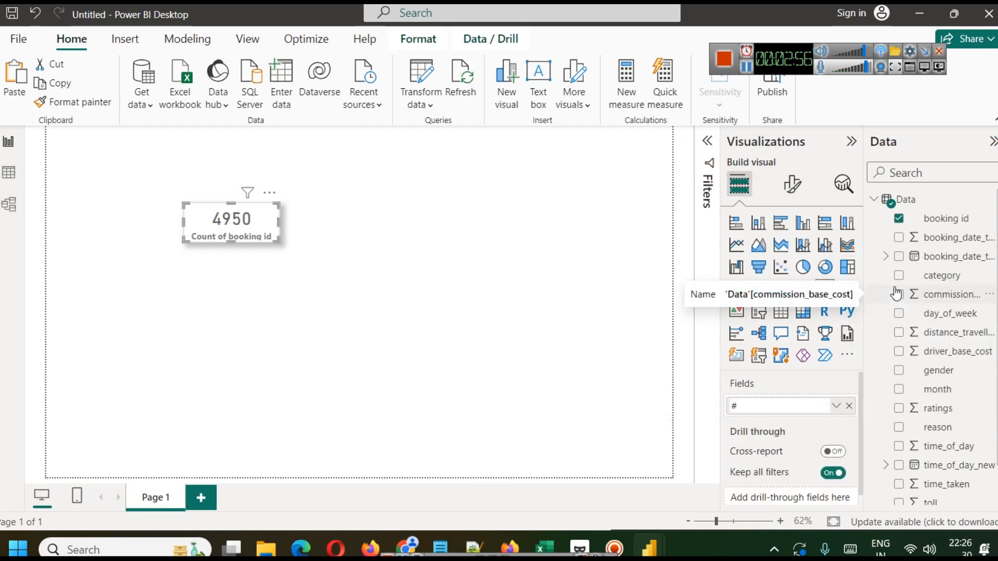
type(" Bookings")
key("Return")
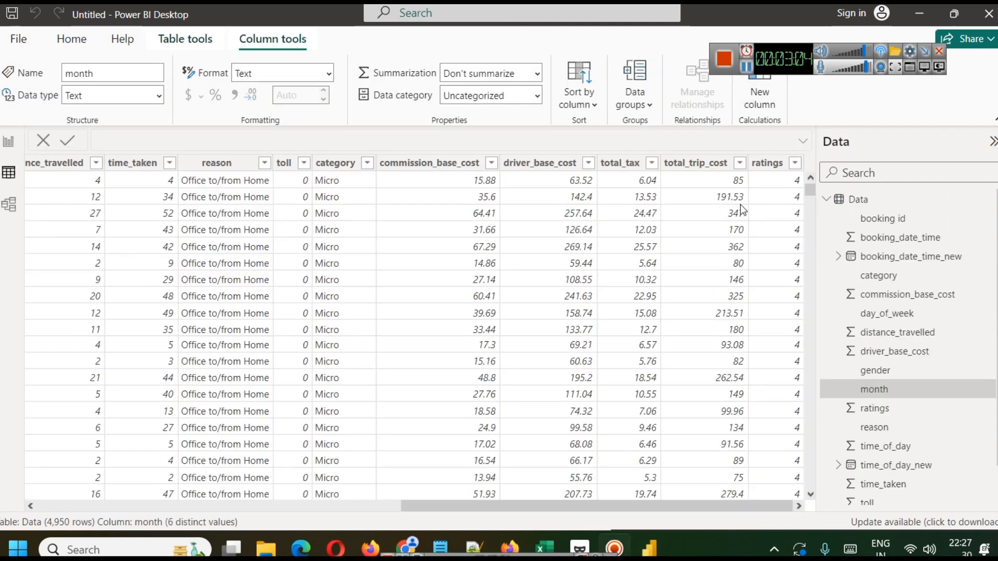
Step: Return to the report view, duplicate the # Bookings card and place the copy to the right of the original
left_click(6, 142)
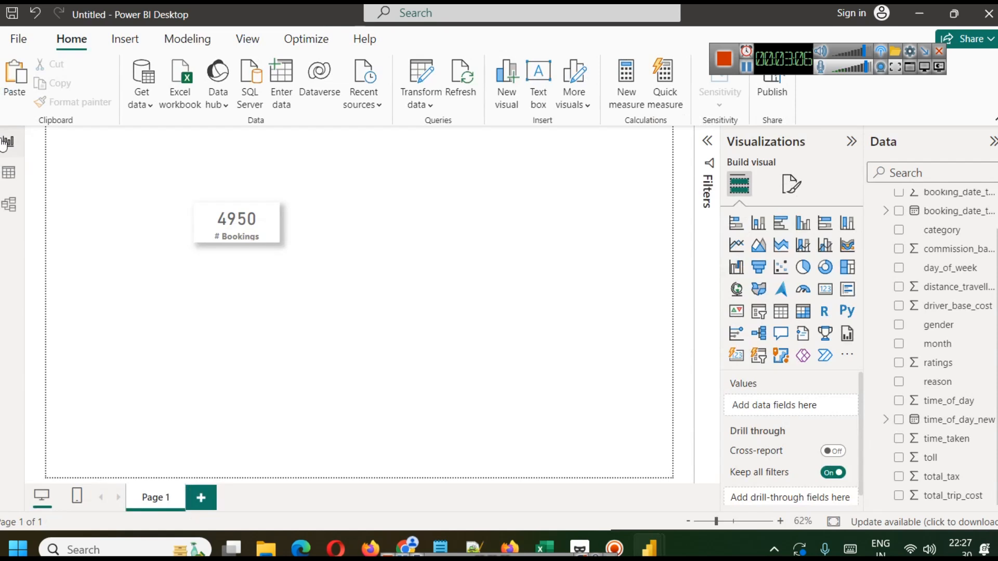
left_click(217, 222)
key("ctrl+c")
key("ctrl+v")
left_click_drag(217, 217, 321, 222)
left_click(328, 269)
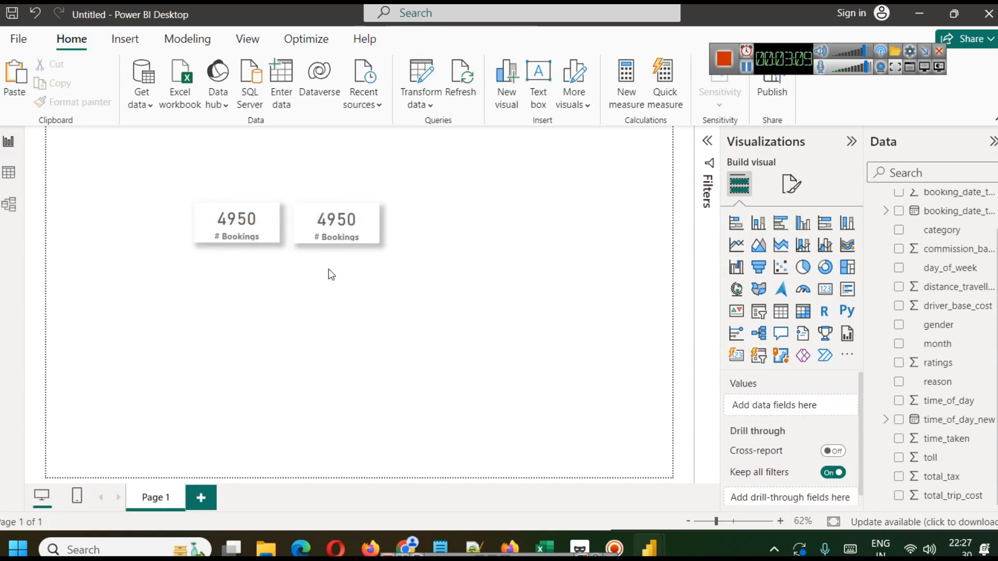
Step: Replace the duplicate card's # Bookings field with the sum of total_trip_cost and rename it Total Revenue
left_click(341, 221)
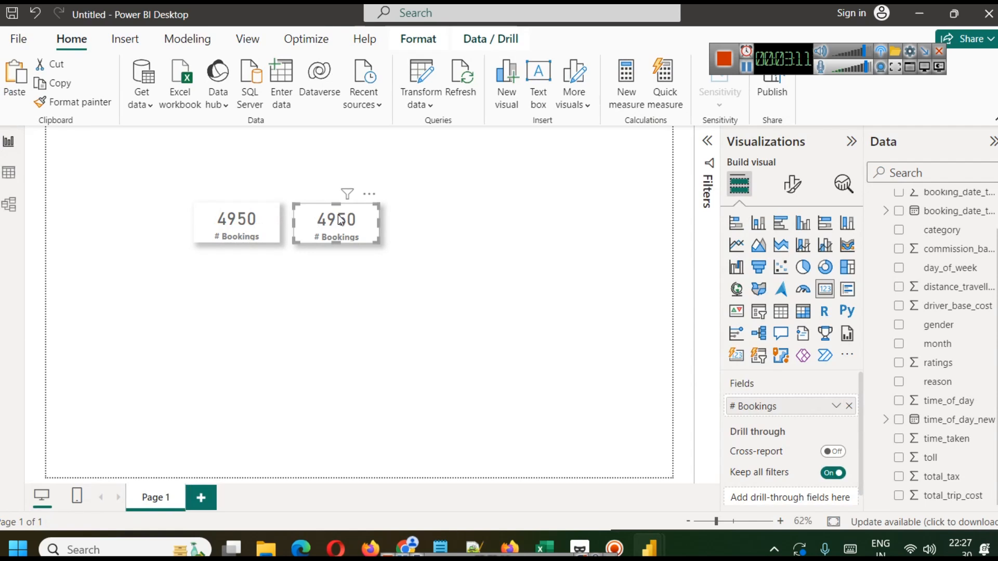
left_click(842, 407)
left_click_drag(952, 495, 795, 411)
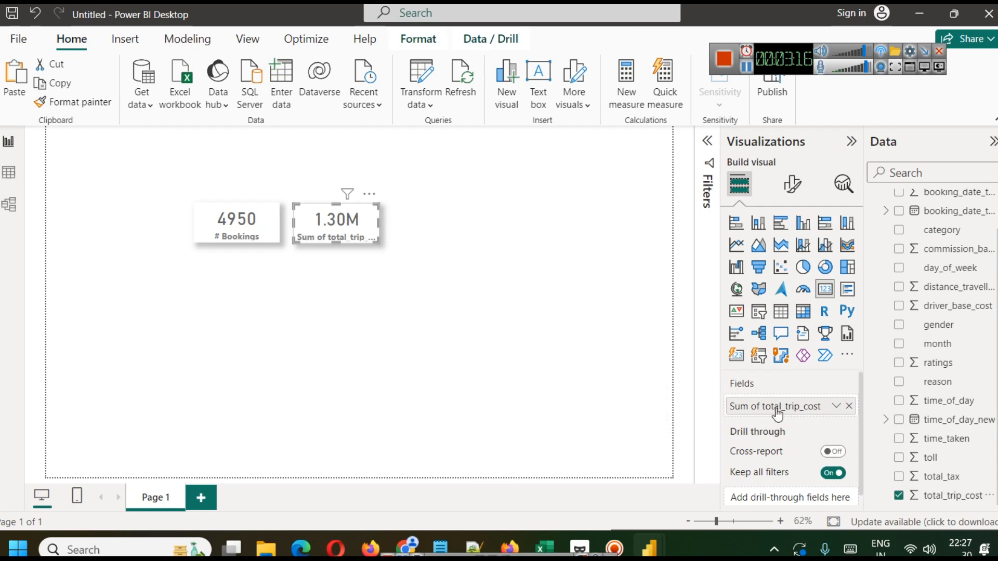
left_click(836, 407)
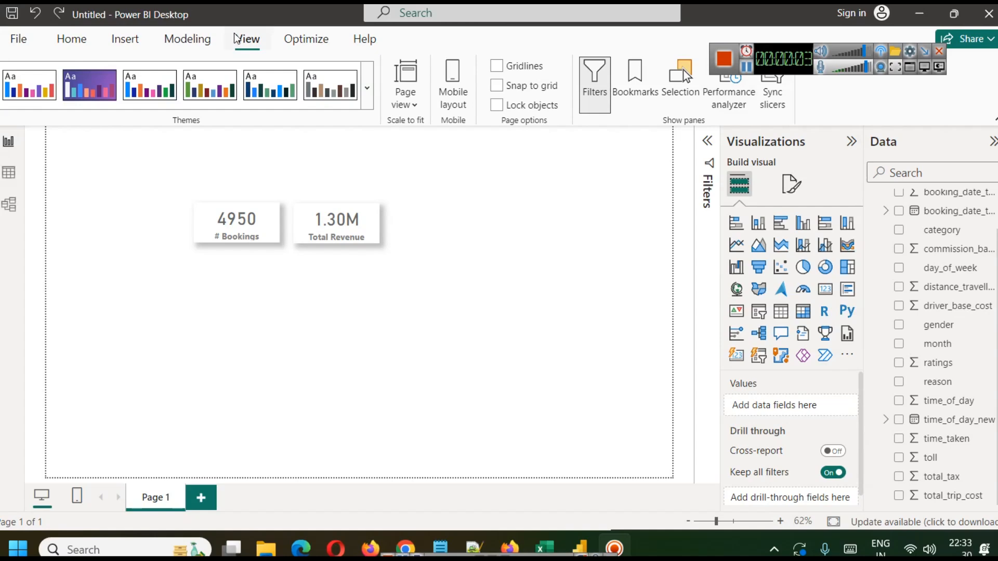
Step: Open the customization of the current theme and review its border, header, tooltip and background settings for visuals
left_click(367, 88)
scroll(207, 419, "down", 5)
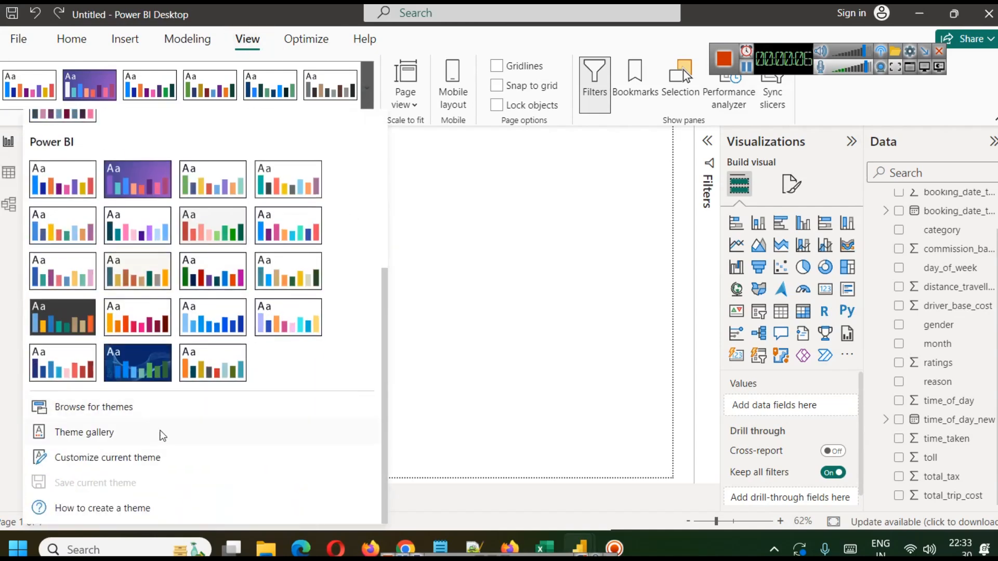
left_click(121, 460)
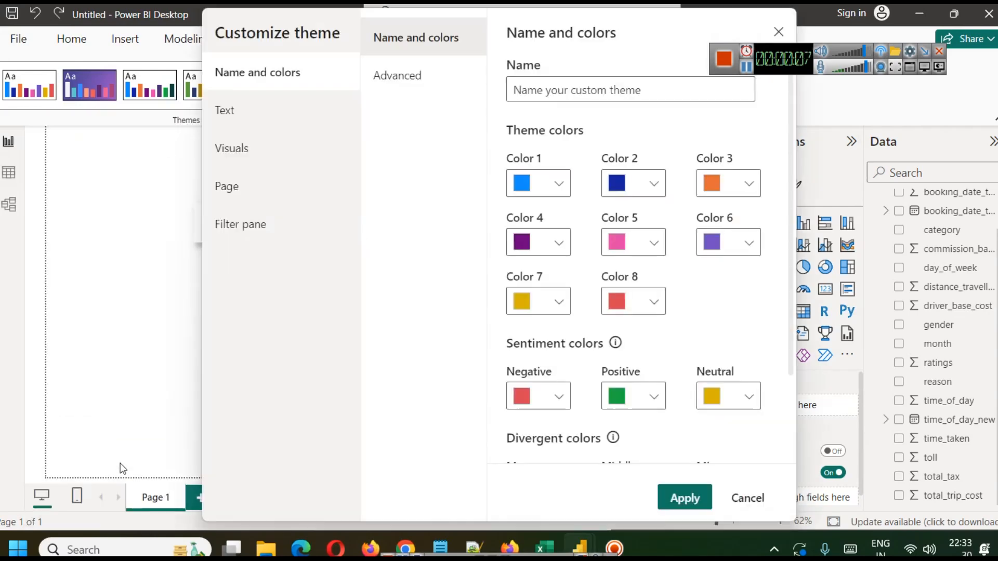
left_click(279, 150)
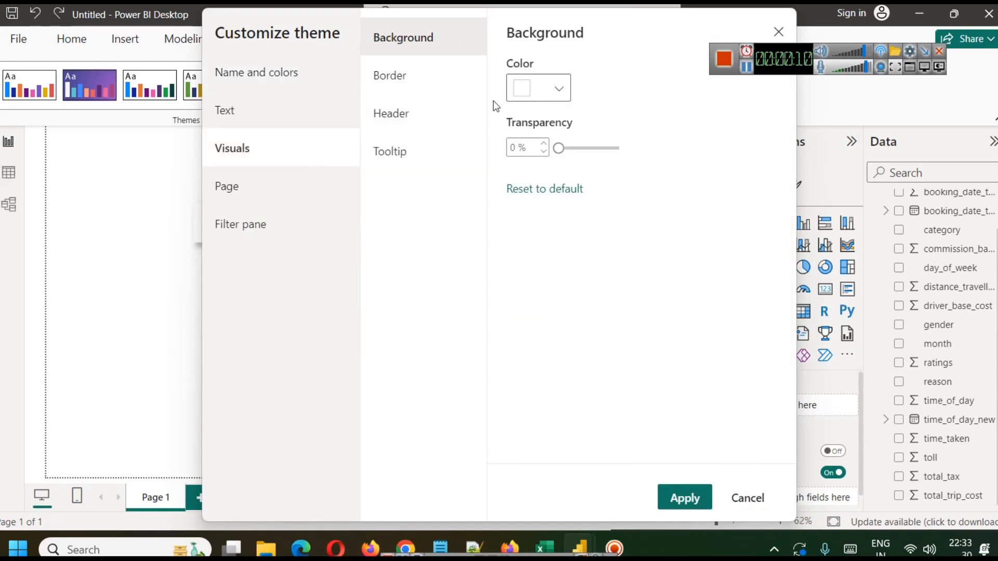
left_click(440, 79)
left_click(423, 115)
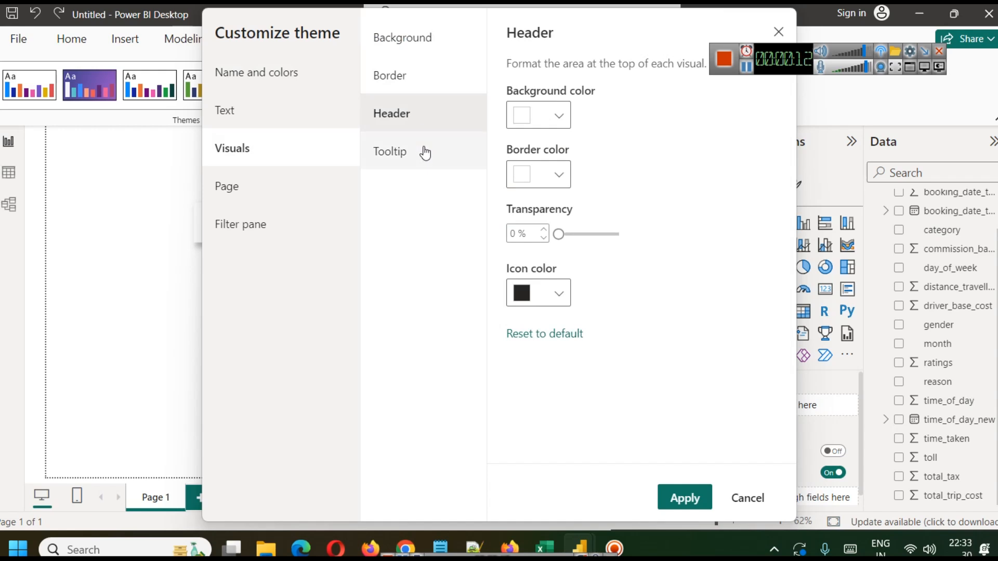
left_click(424, 149)
left_click(432, 41)
left_click(422, 127)
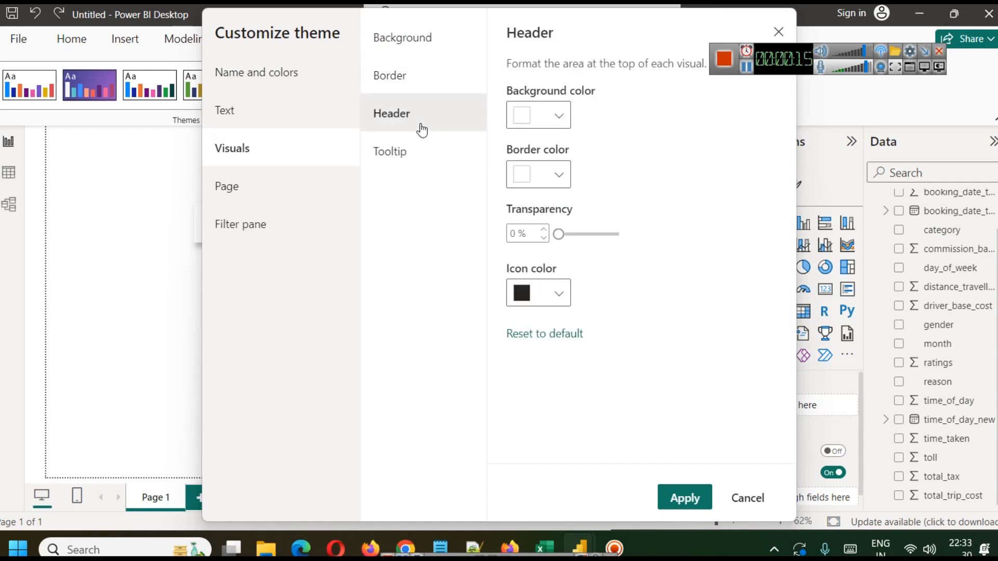
Step: Set the theme's background color for visuals to #F1F1F1 and apply the customized theme
left_click(434, 39)
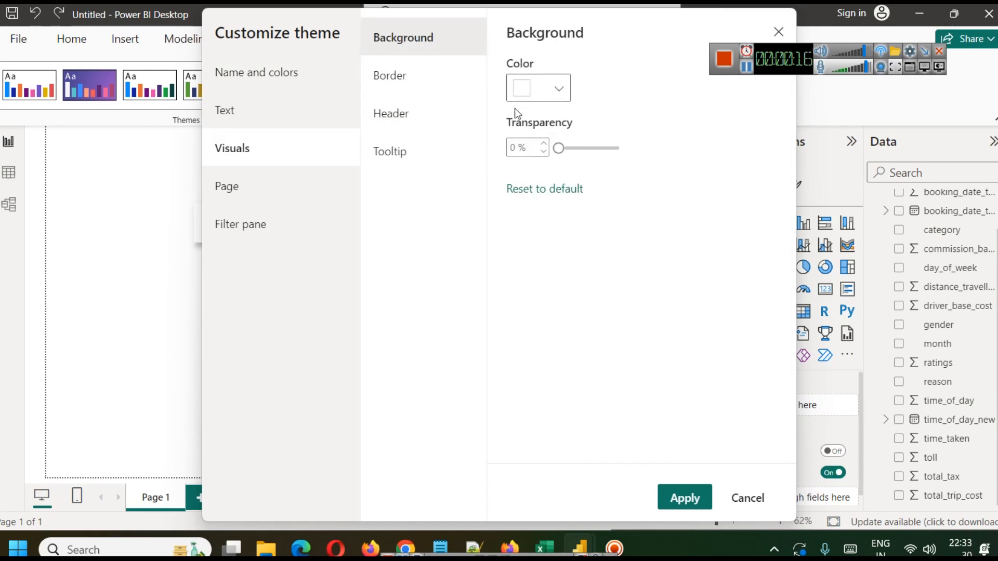
left_click(563, 92)
left_click_drag(519, 120, 517, 126)
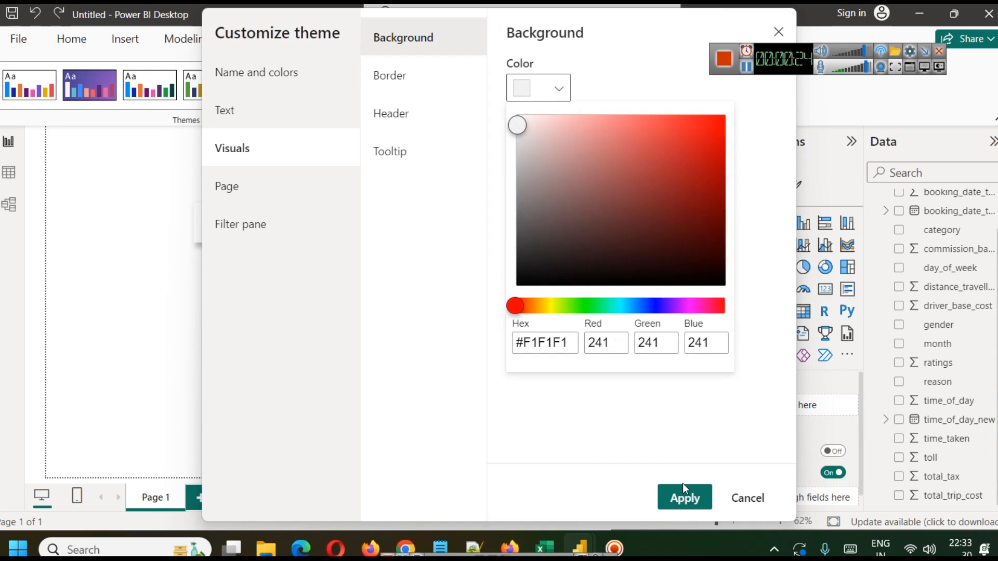
left_click(664, 431)
left_click(686, 497)
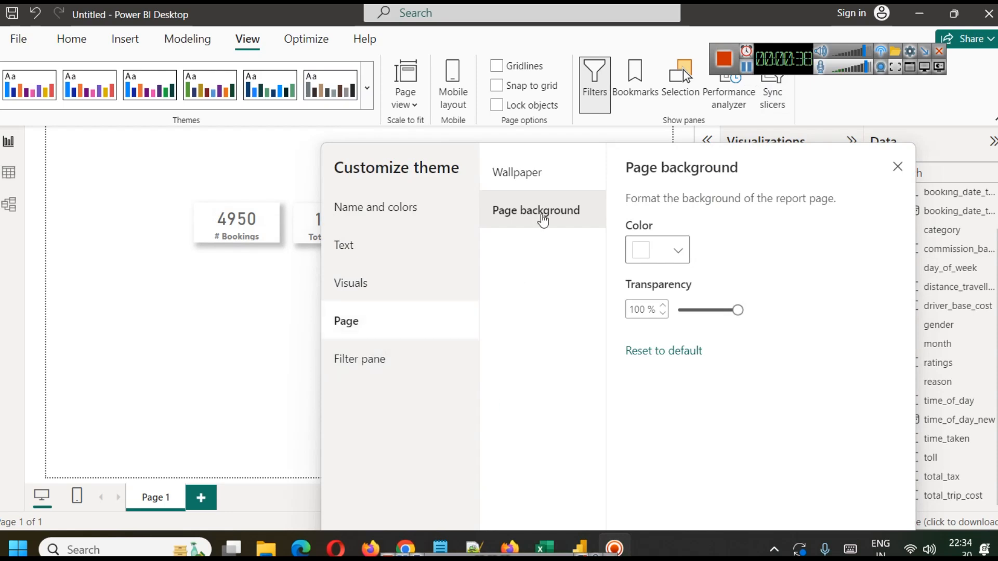
Step: Set the theme's page background color to #F8F8F8
left_click(669, 253)
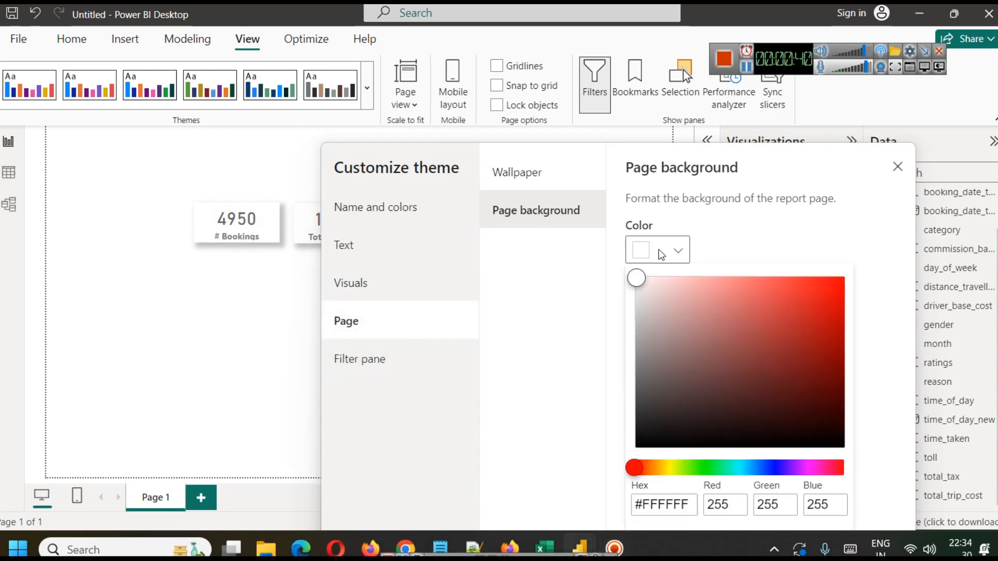
left_click_drag(644, 285, 635, 286)
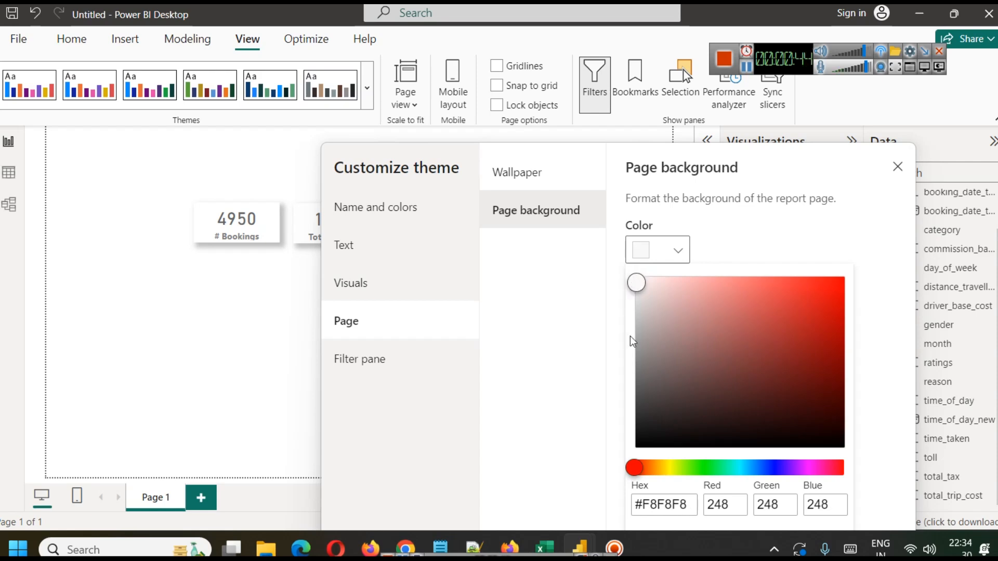
left_click(665, 188)
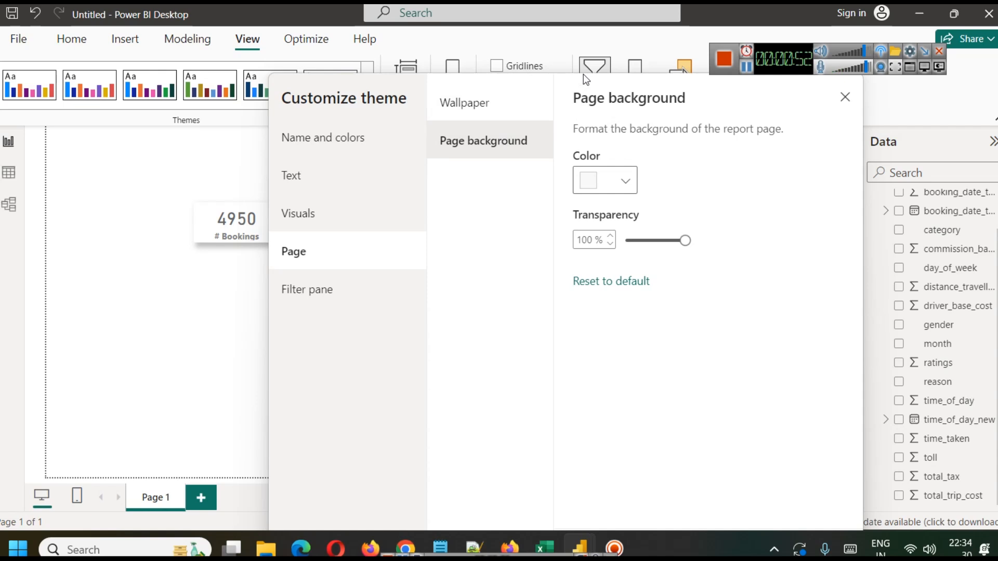
Step: Apply the theme changes, then duplicate the Total Revenue card and place the copy directly beside the original
left_click(703, 510)
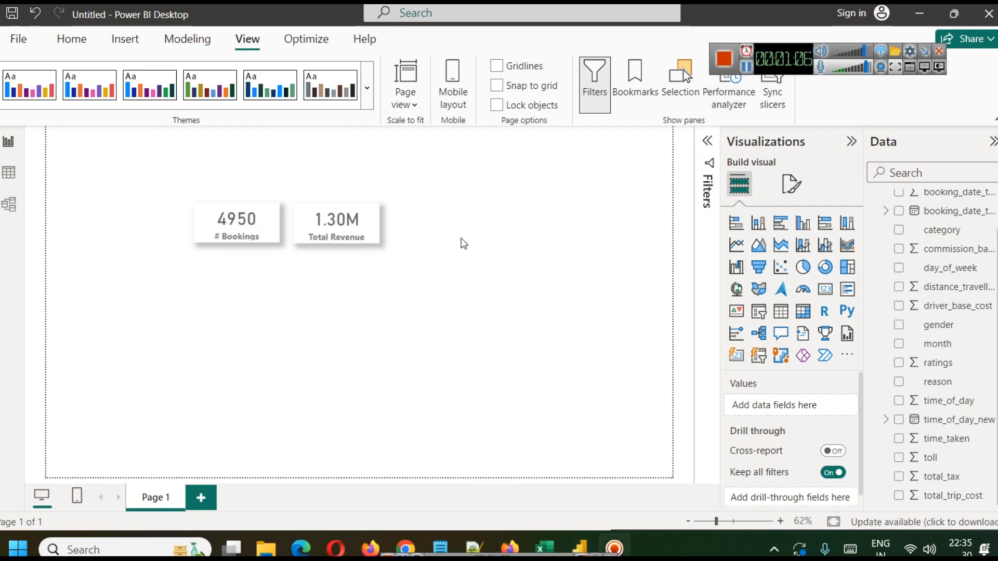
left_click(364, 221)
left_click_drag(365, 230, 460, 226)
left_click(512, 305)
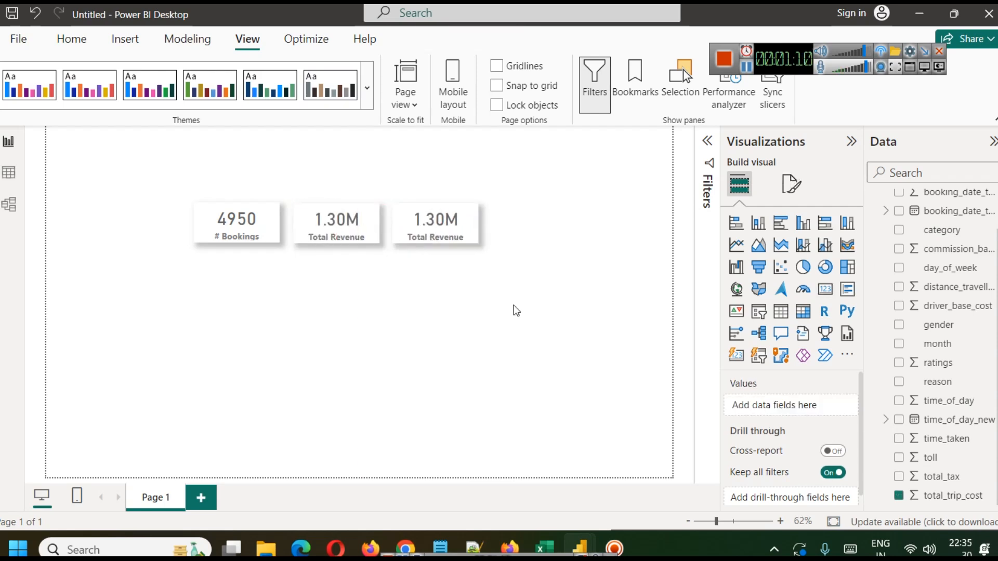
left_click(468, 216)
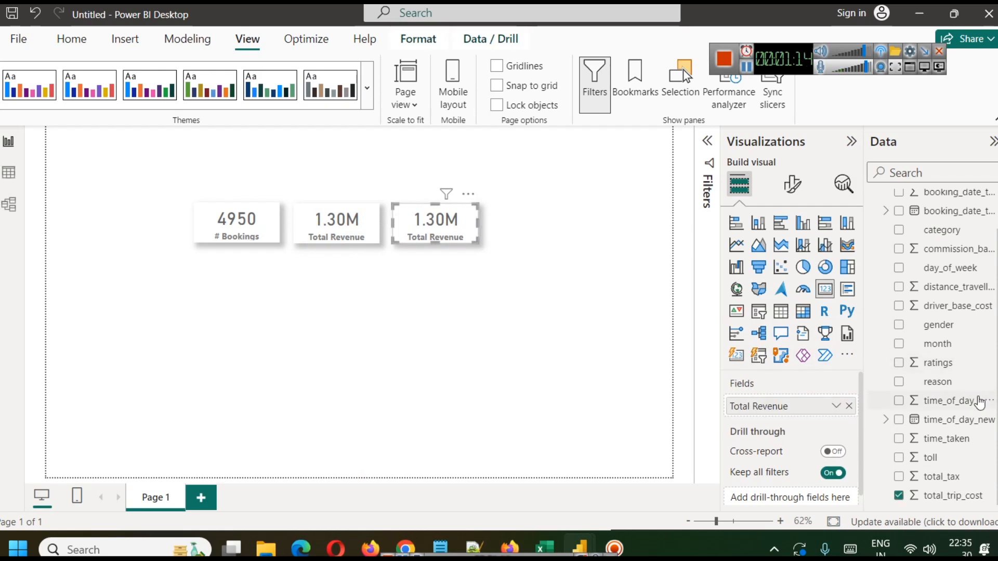
Step: Switch to Excel and examine the columns of OLA_trips_dataset.xlsx, such as toll and category, for another KPI
scroll(982, 403, "up", 2)
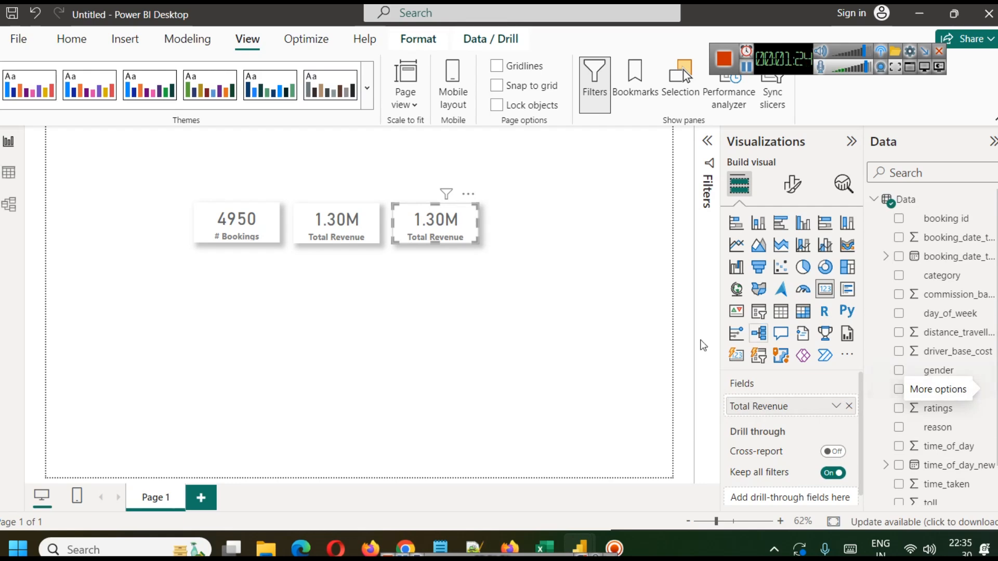
mouse_move(545, 546)
left_click(552, 513)
left_click(493, 272)
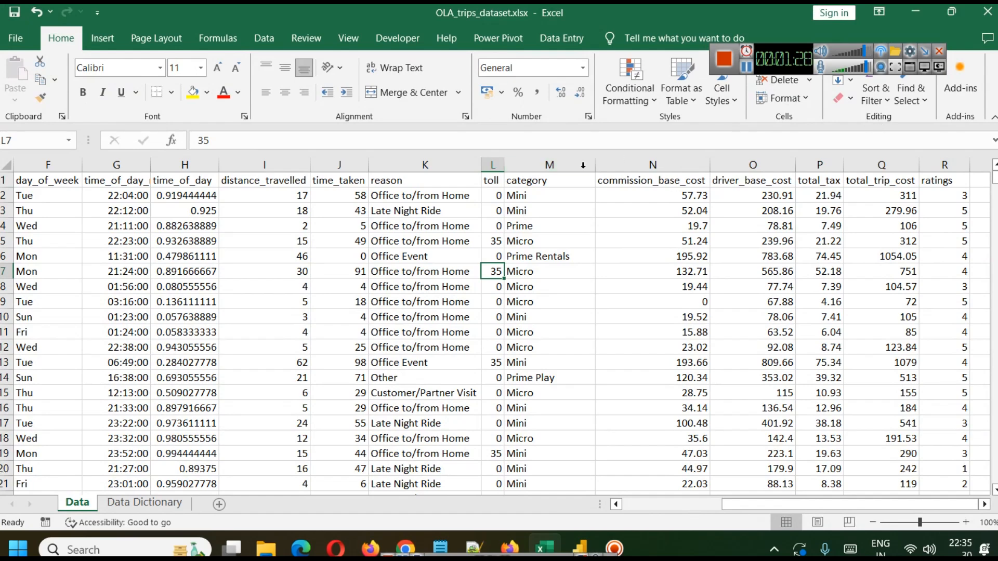
left_click(551, 165)
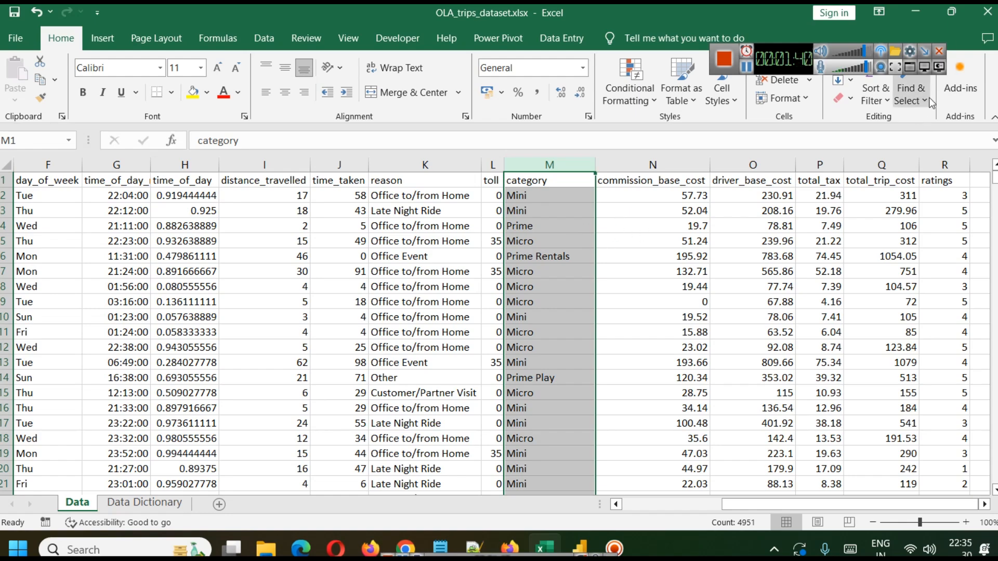
left_click(925, 11)
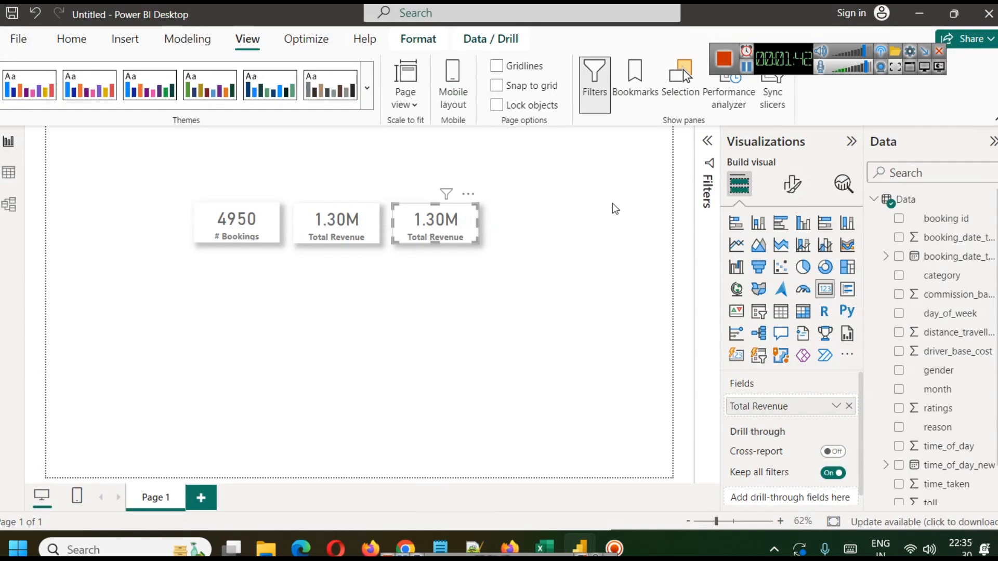
Step: Replace the duplicate card's Total Revenue field with ratings, aggregated as Average
left_click(849, 406)
scroll(967, 442, "down", 1)
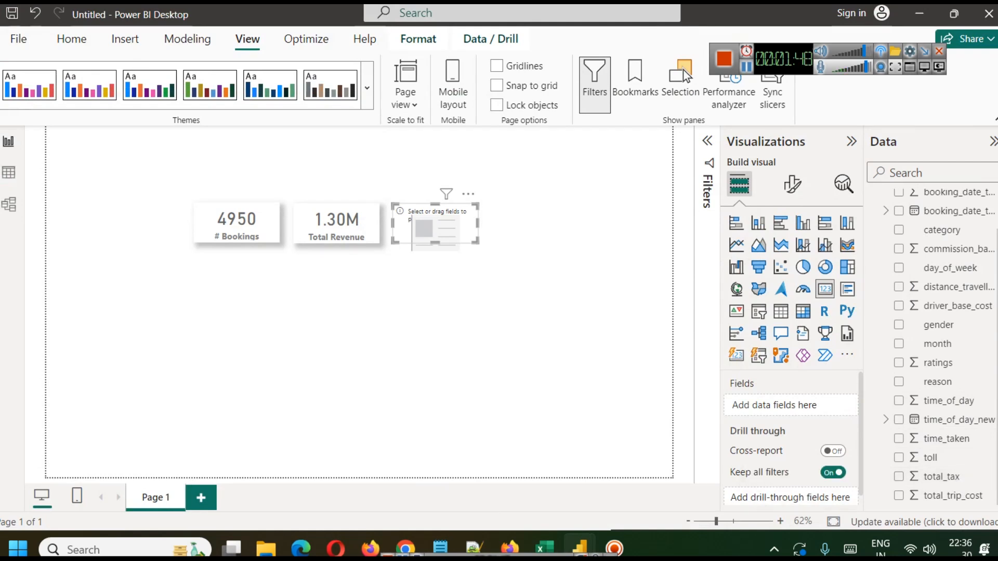
left_click_drag(947, 366, 784, 407)
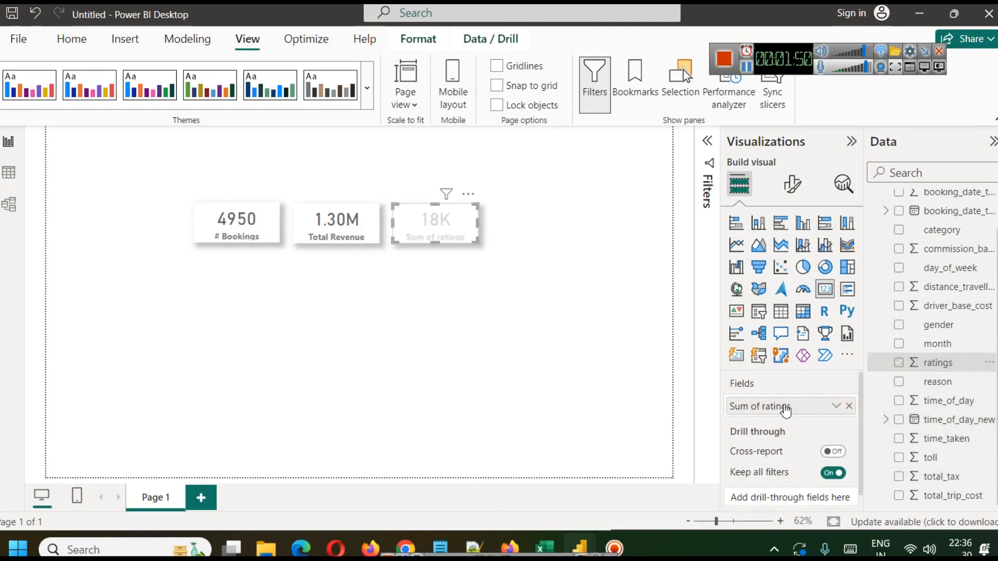
left_click(835, 409)
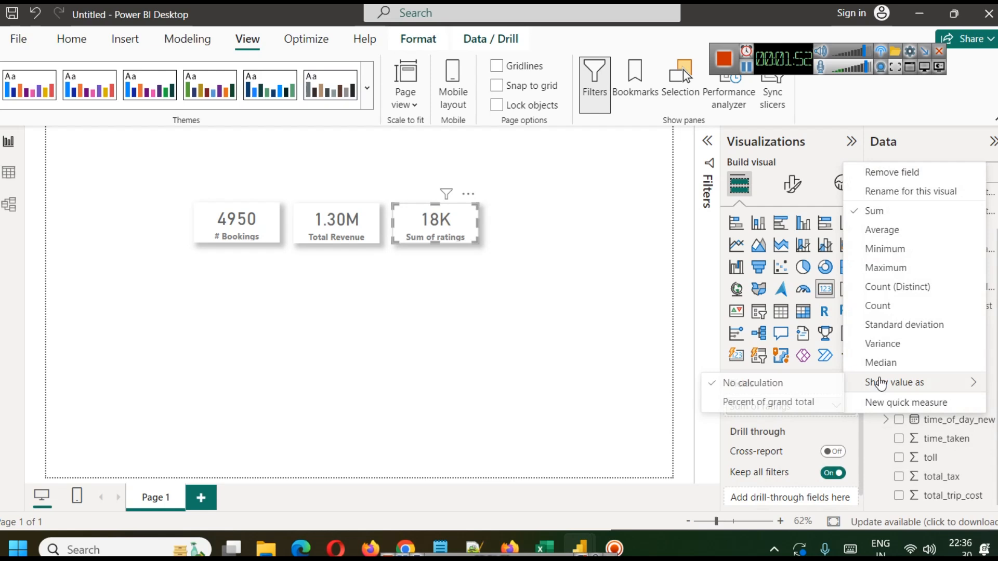
left_click(898, 238)
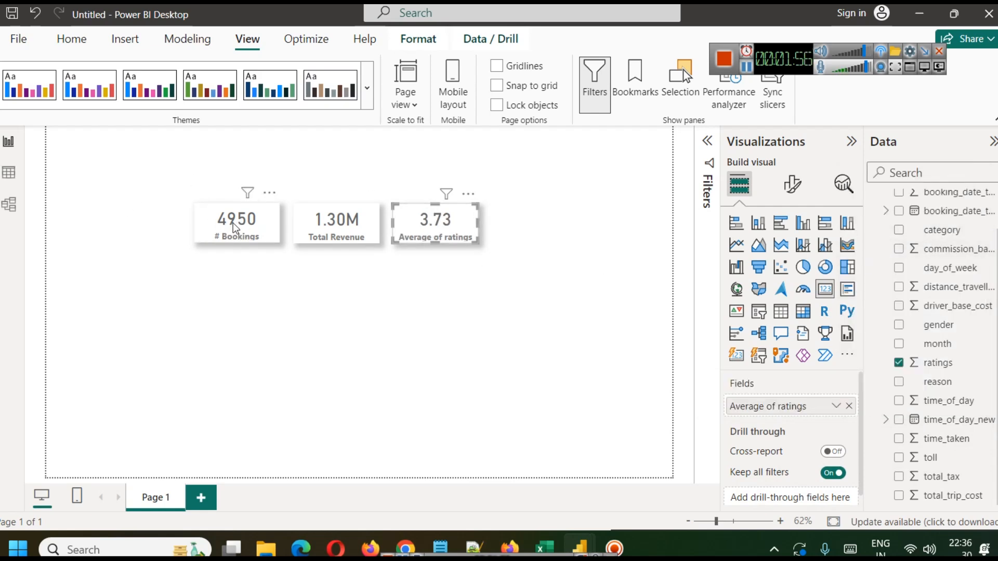
Step: Rename the average ratings field on the third card to Avg Rating
left_click(333, 233)
left_click(422, 237)
left_click(835, 406)
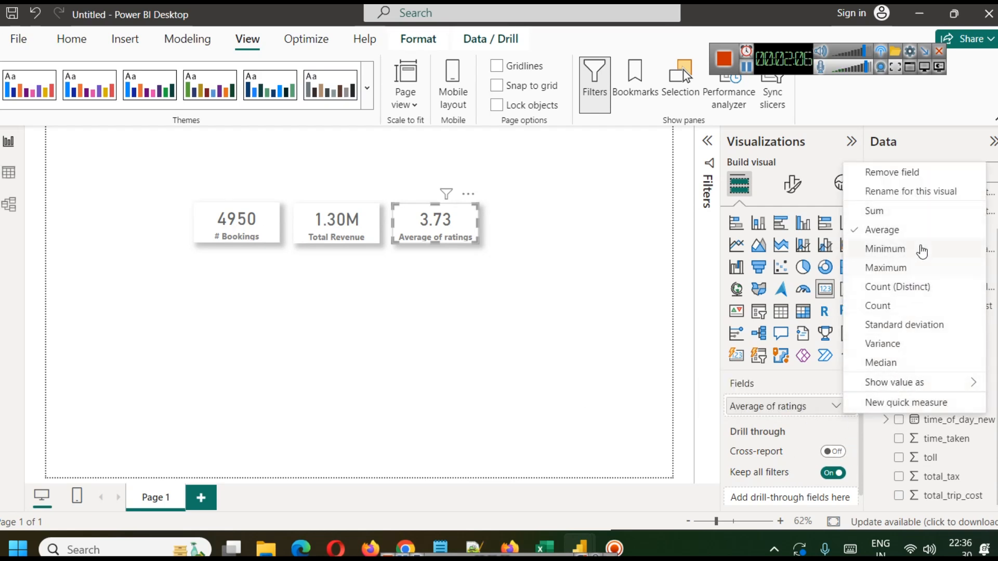
left_click(911, 193)
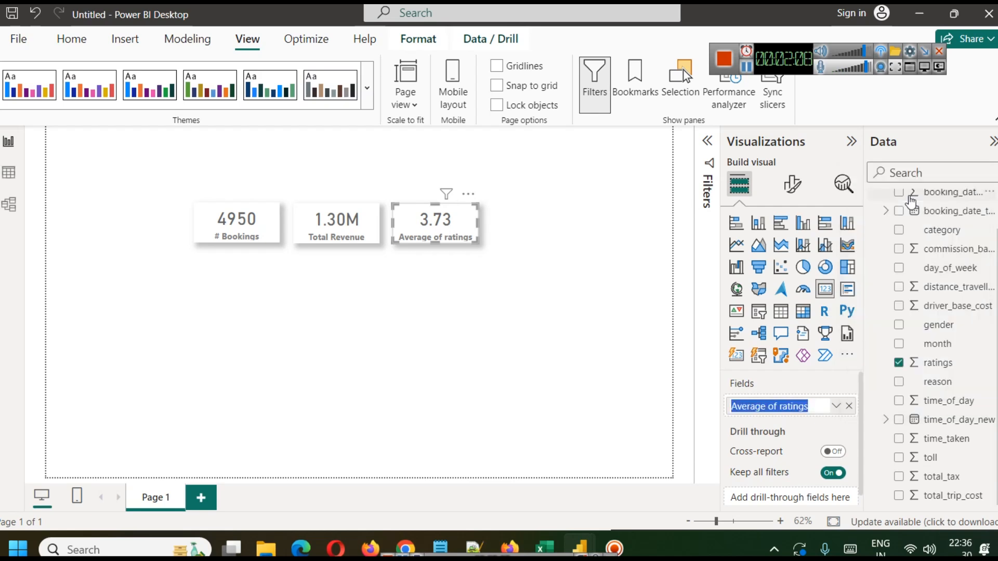
type("Avg Ra")
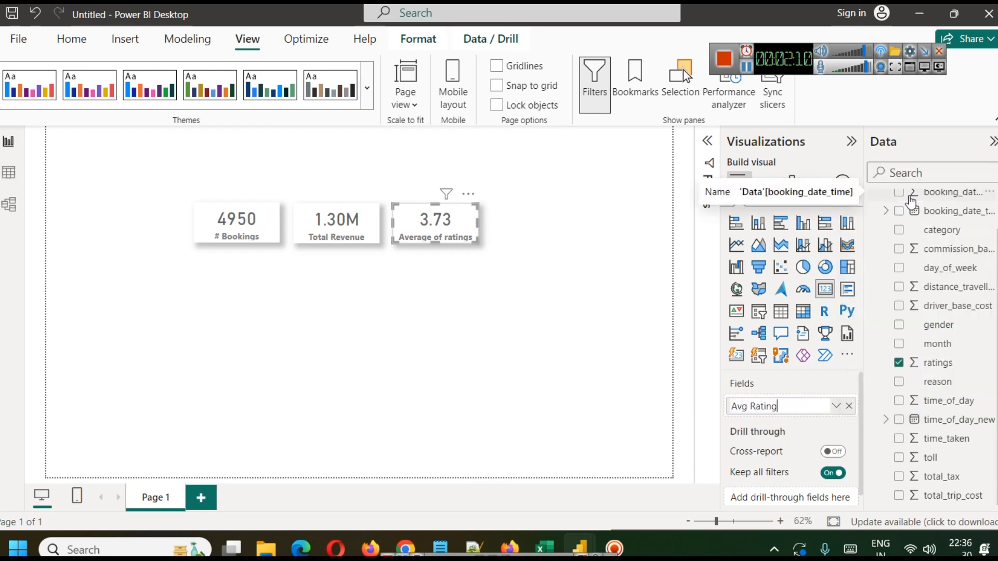
type("ting")
key("Return")
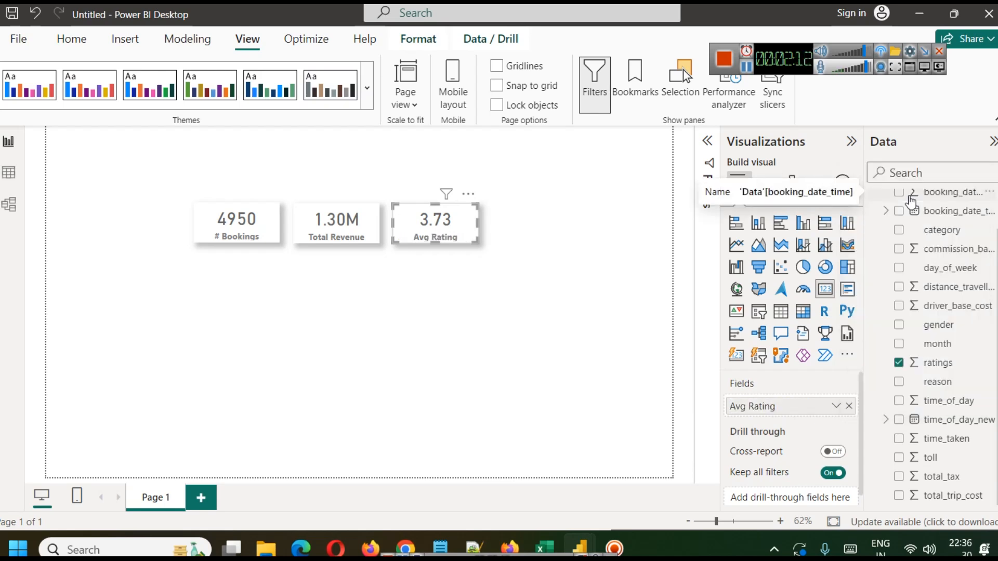
left_click(503, 293)
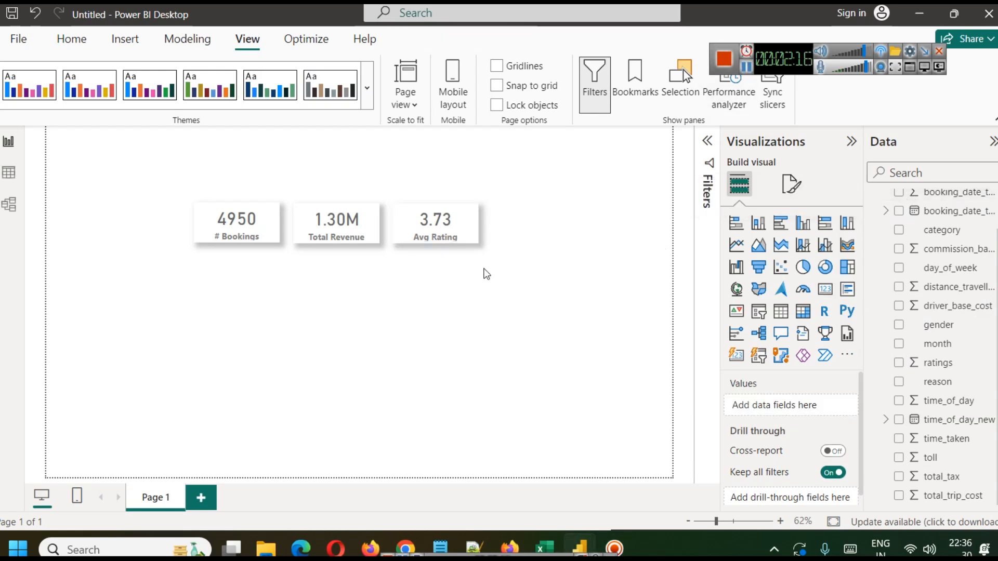
Step: Duplicate the Avg Rating card, place the copy beside it, and check the dataset's columns in the table data
left_click(474, 226)
key("ctrl+c")
key("ctrl+v")
left_click_drag(474, 226, 548, 230)
left_click(9, 172)
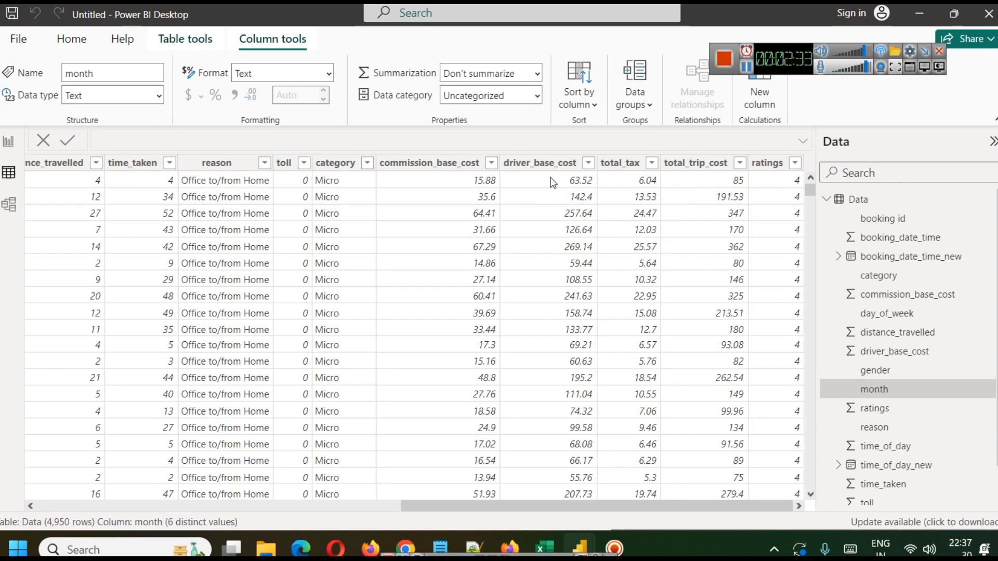
left_click(8, 142)
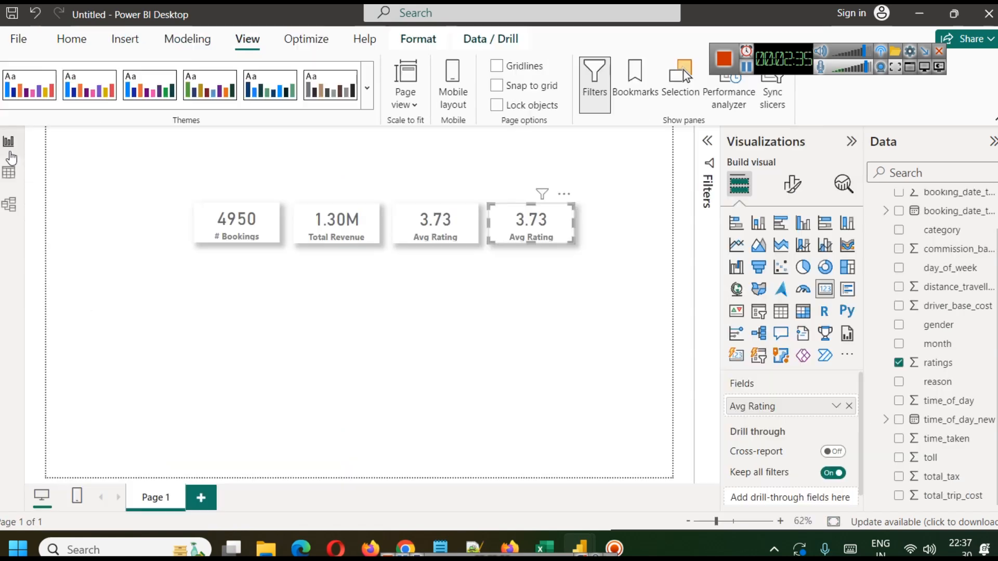
Step: Replace the fourth card's Avg Rating field with the sum of toll and rename it Total Toll
left_click(849, 406)
left_click_drag(958, 460, 799, 414)
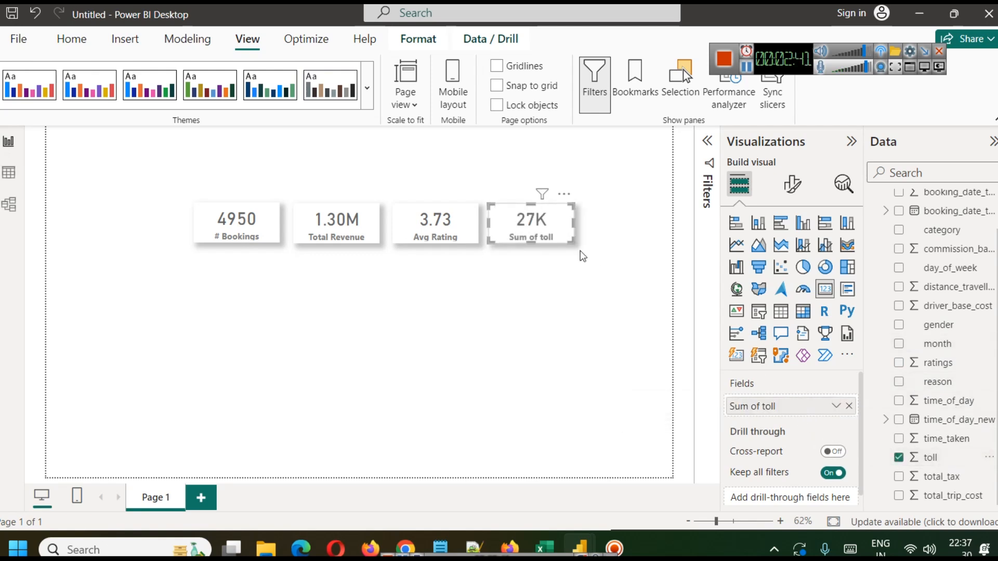
left_click(836, 406)
left_click(904, 193)
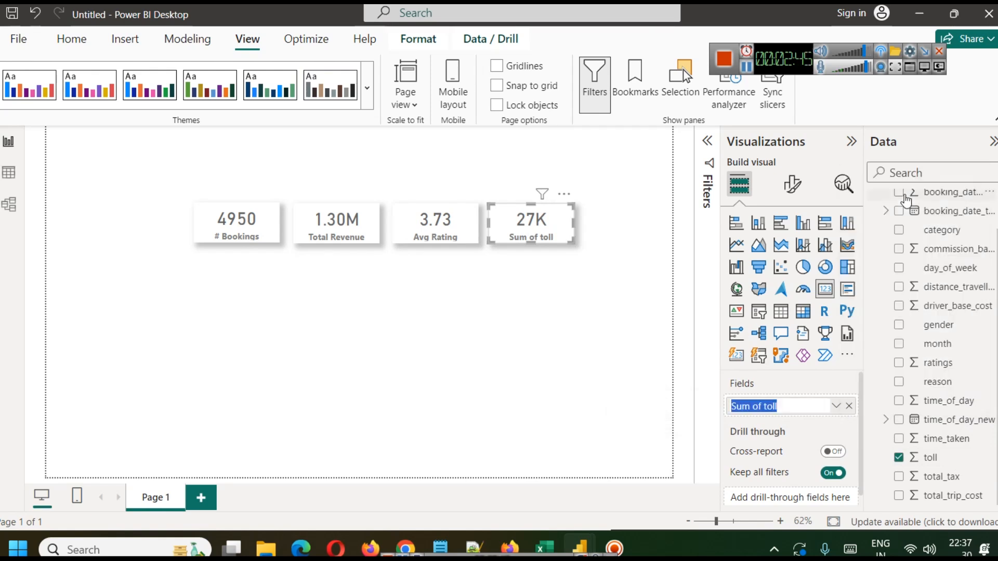
type("To")
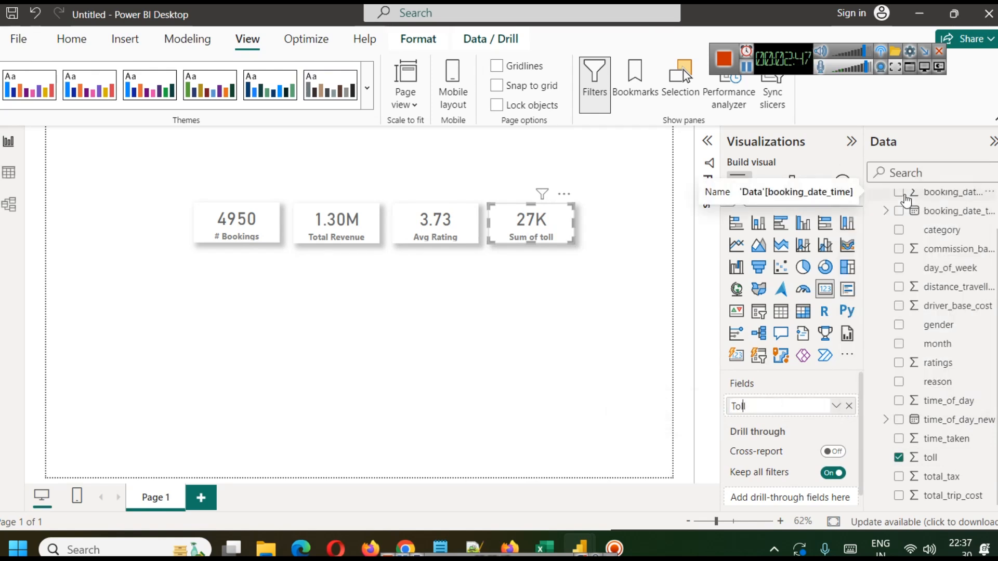
type("Tota")
key("Return")
left_click(574, 226)
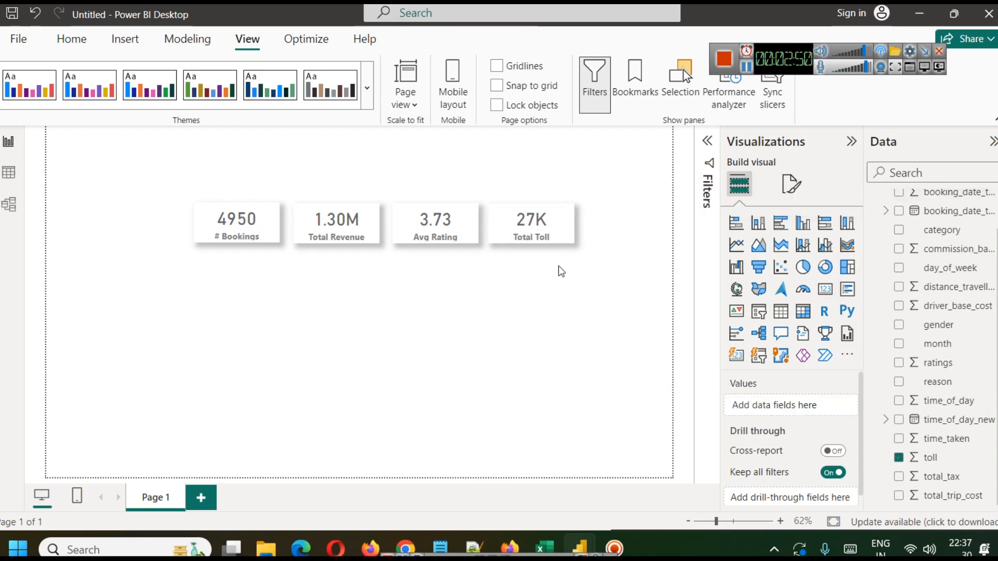
Step: Duplicate the Total Toll card and place the copy as the fifth card at the end of the row
left_click(573, 222)
key("ctrl+c")
key("ctrl+v")
left_click_drag(560, 227, 650, 224)
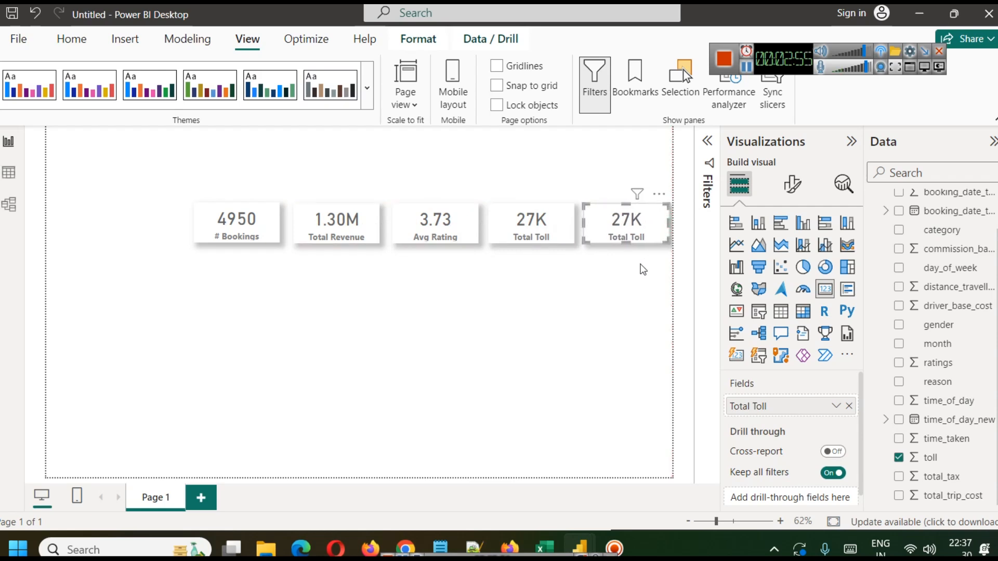
left_click(638, 297)
left_click(627, 233)
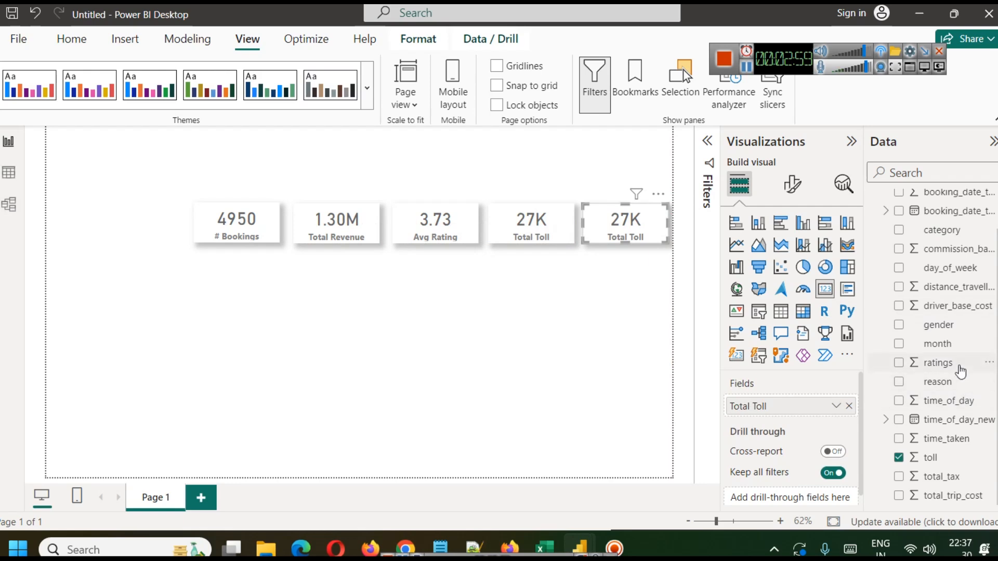
left_click(12, 175)
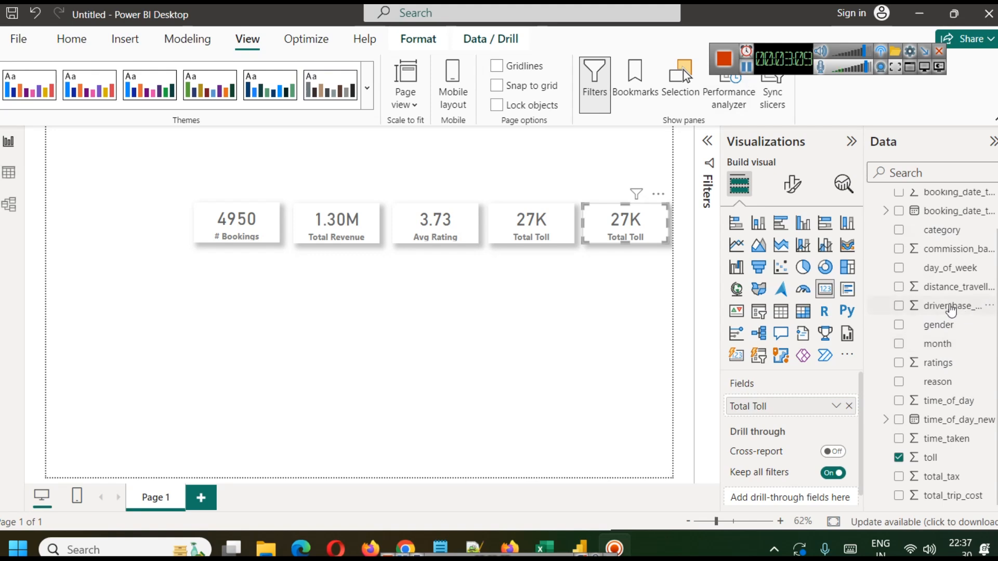
Step: Replace the fifth card's Total Toll field with the sum of driver_base_cost and rename it Driver Base Cost
left_click(849, 406)
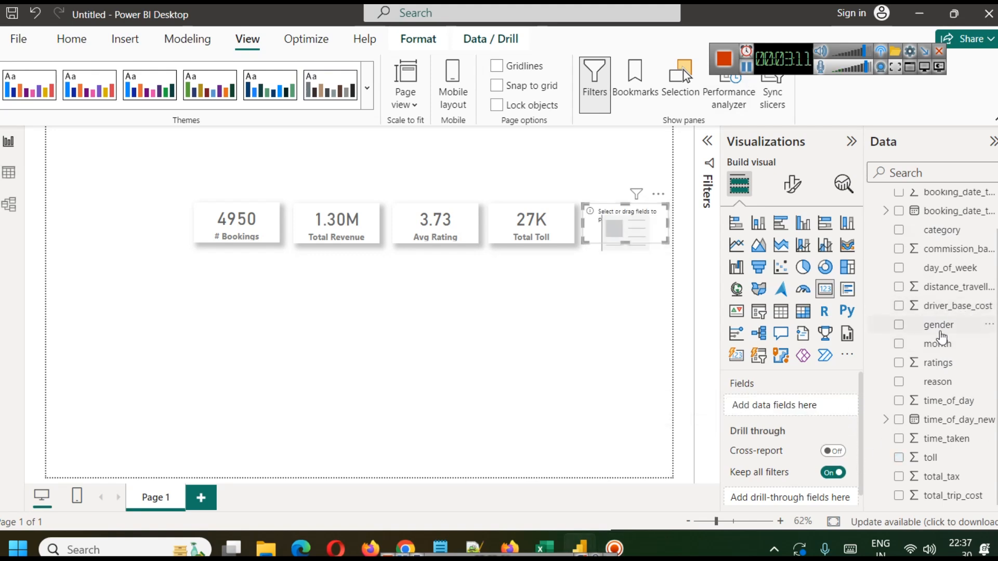
left_click_drag(949, 306, 830, 403)
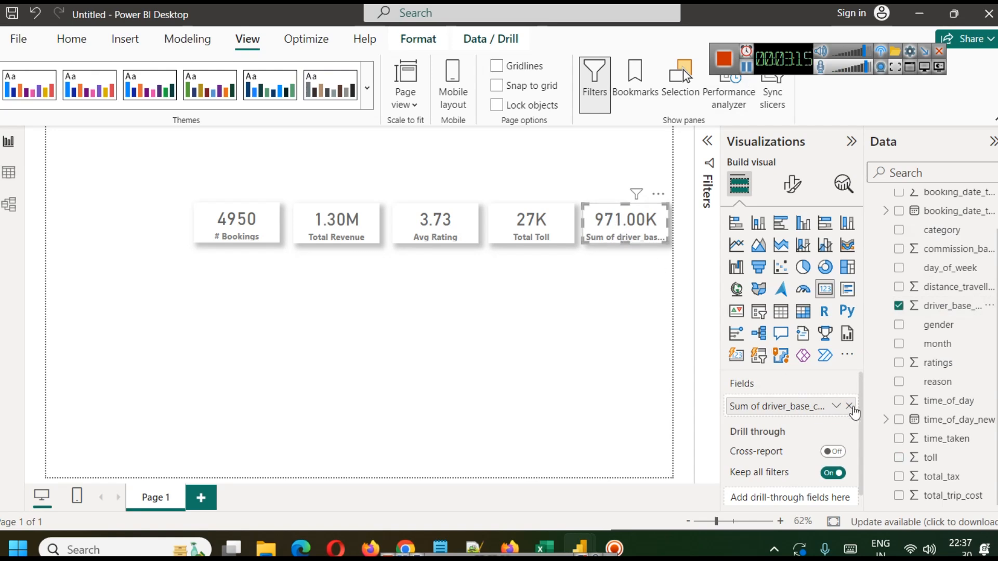
left_click(836, 406)
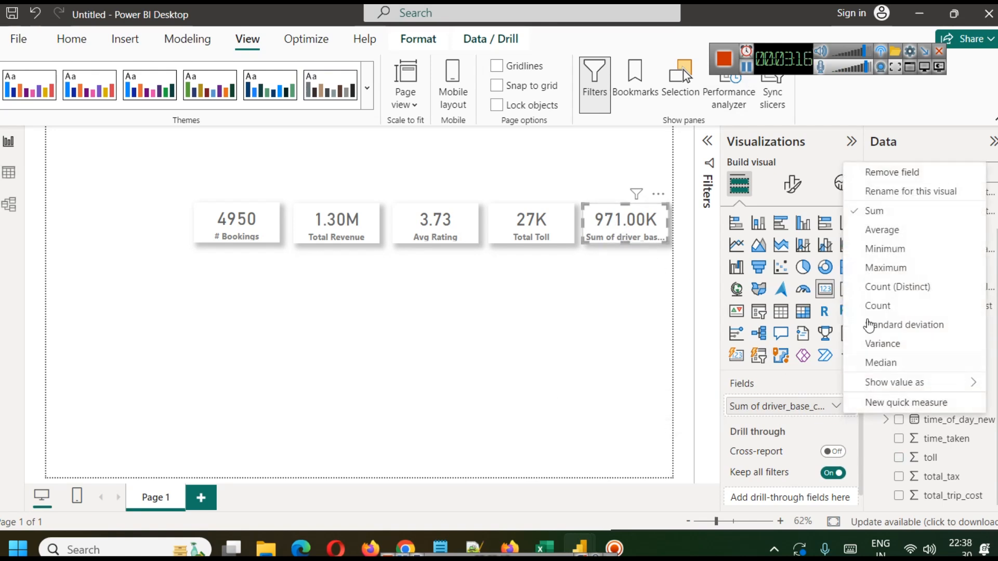
left_click(899, 193)
type("Driver Base Cost")
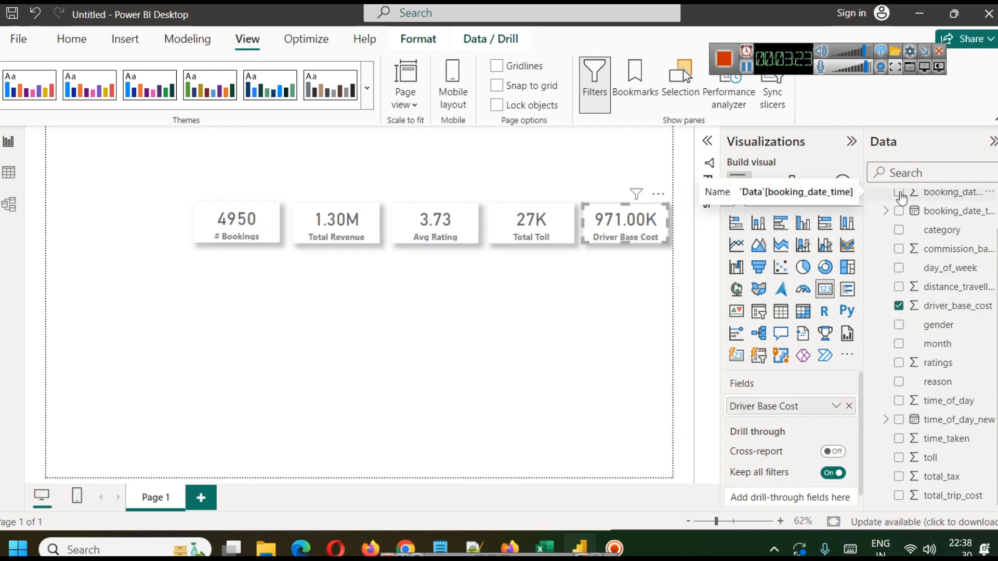
left_click(603, 318)
Step: Set the callout value of the Driver Base Cost card to 1 decimal place
left_click(626, 232)
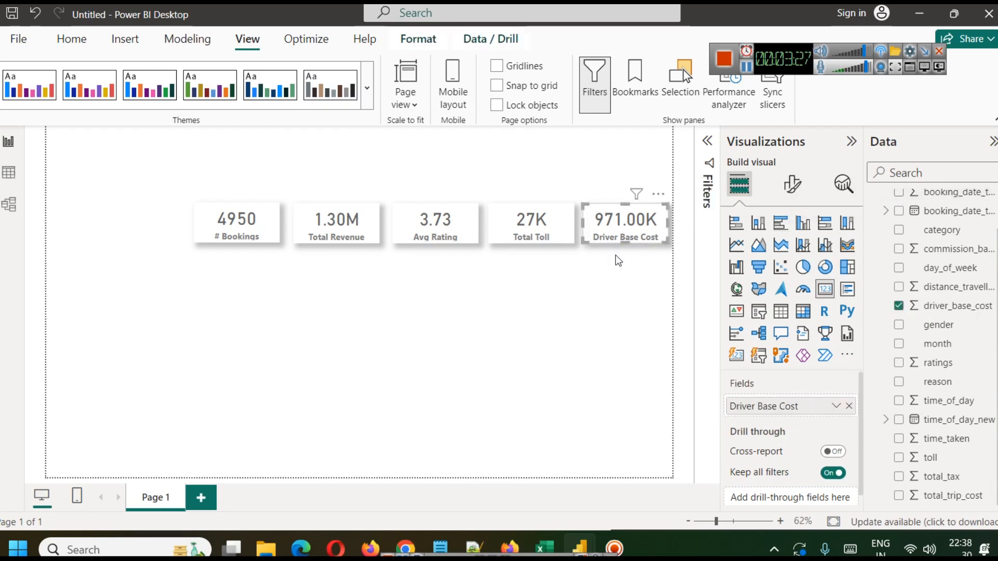
left_click(793, 183)
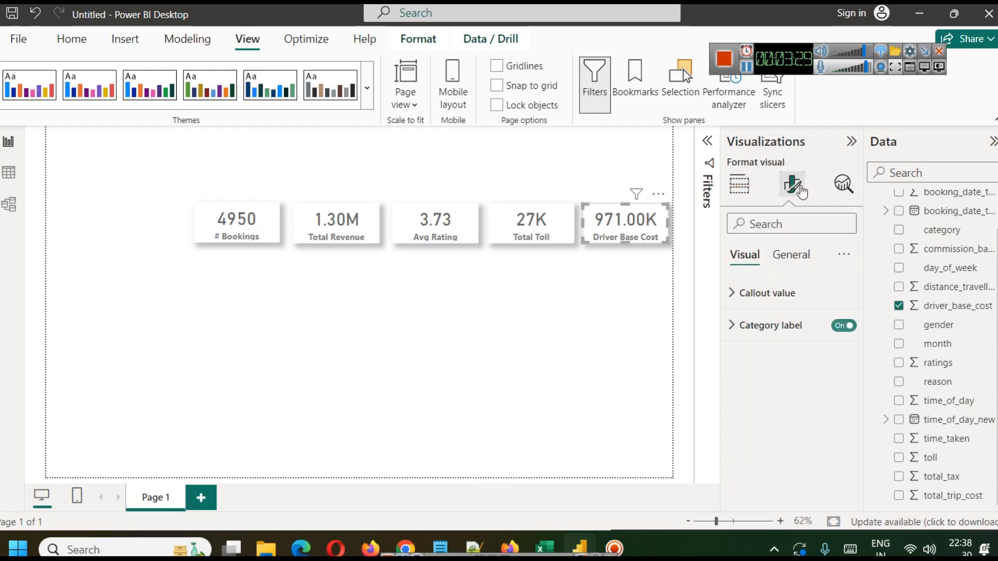
left_click(774, 298)
scroll(785, 364, "down", 3)
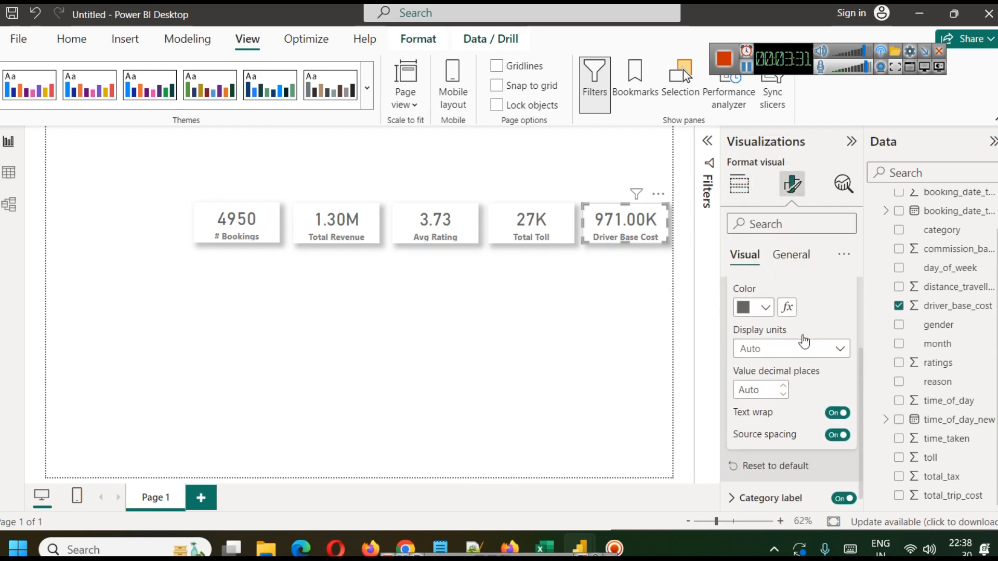
left_click(783, 378)
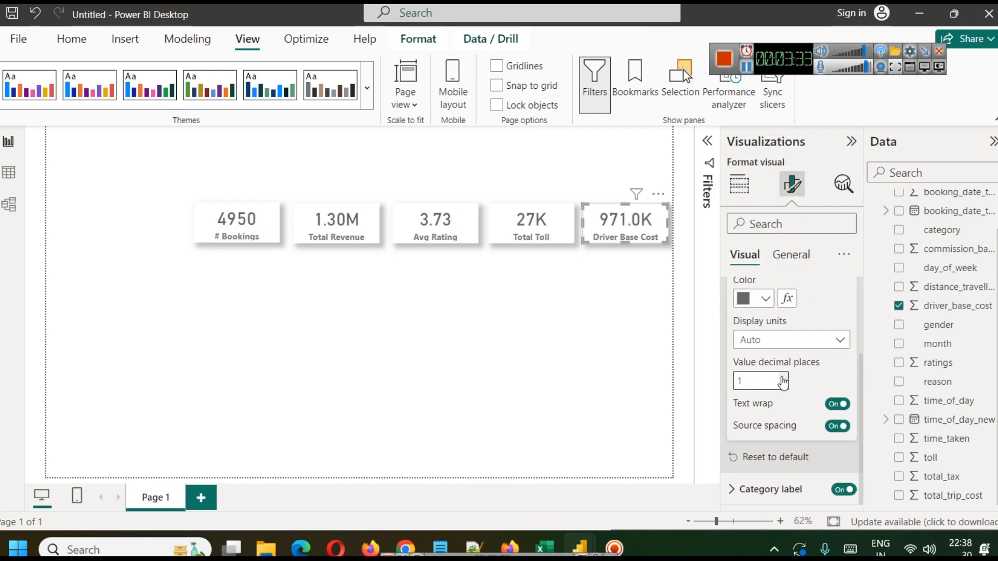
left_click(525, 322)
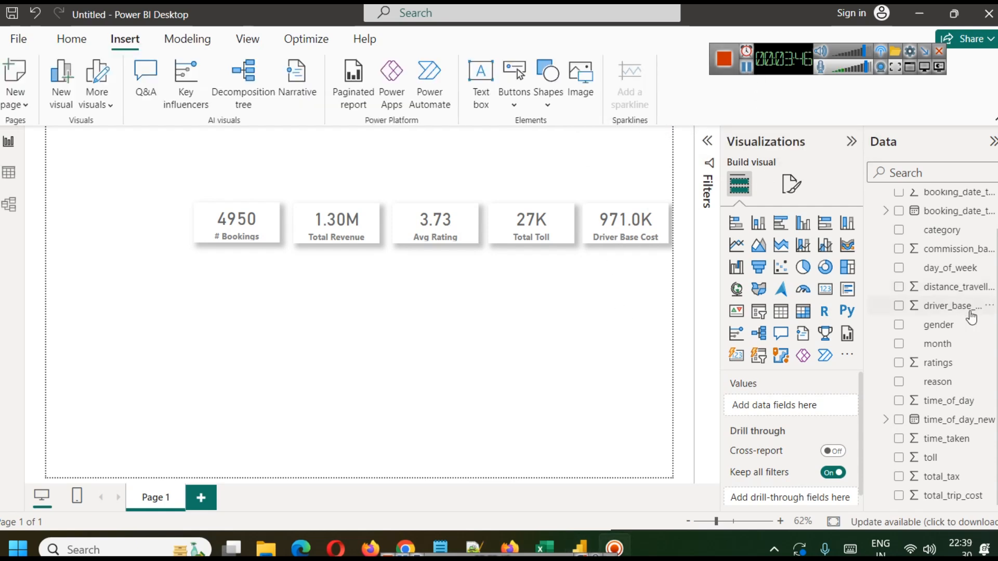
scroll(969, 314, "up", 1)
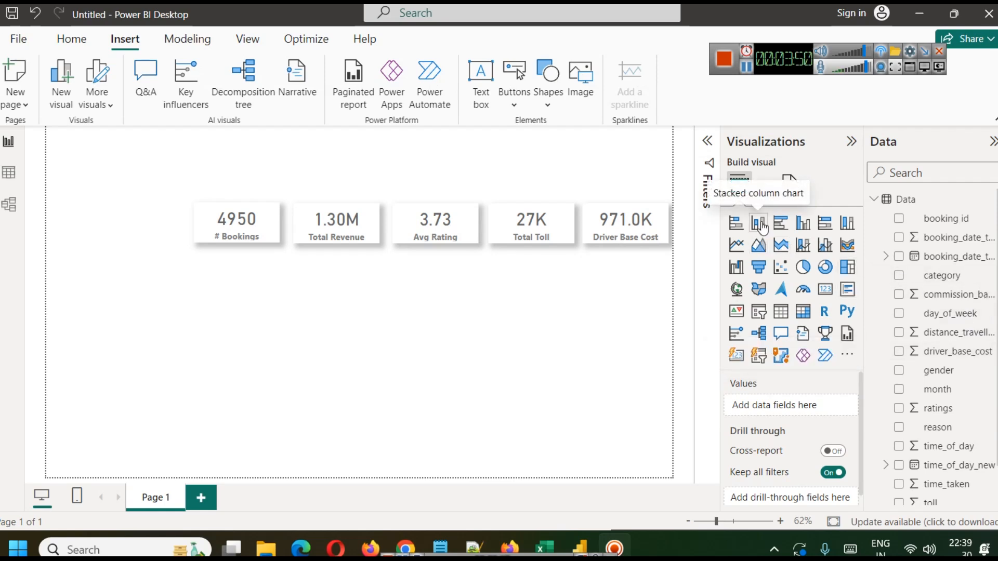
Step: Insert a stacked column chart and size it to fit under the Total Toll and Driver Base Cost cards
left_click(759, 223)
left_click_drag(239, 275, 638, 289)
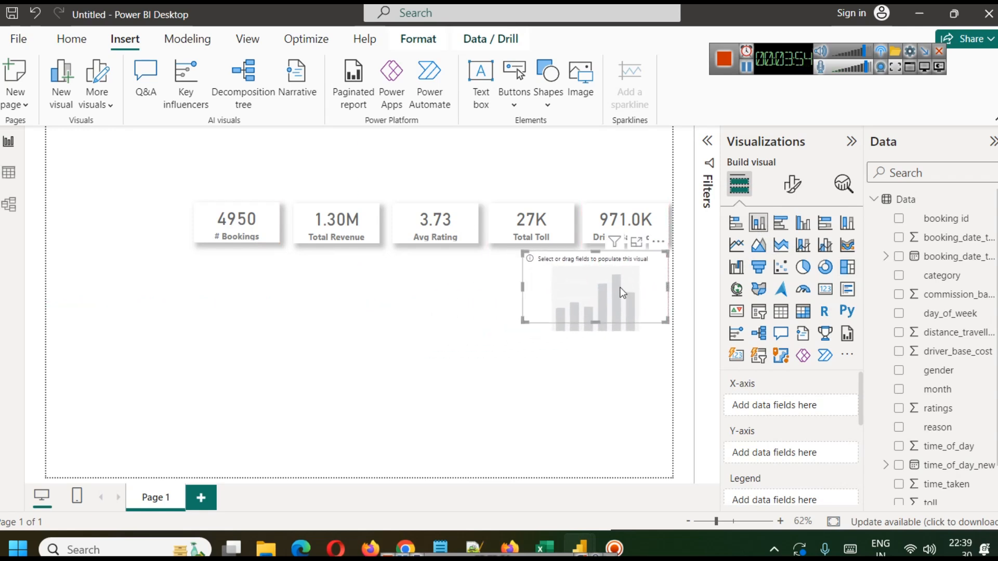
left_click_drag(520, 291, 492, 286)
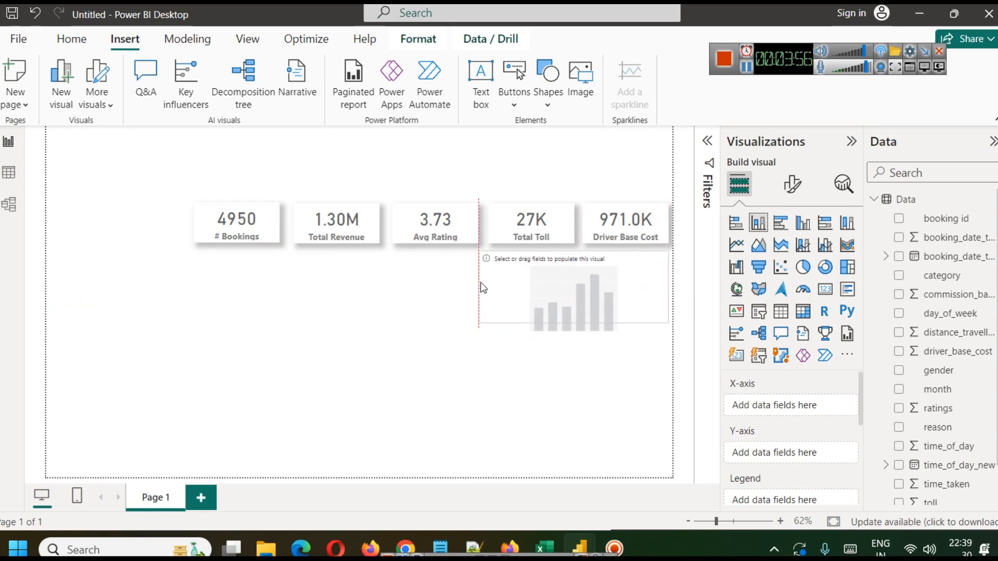
mouse_move(579, 324)
left_mouse_down()
mouse_move(575, 332)
mouse_move(575, 313)
left_mouse_up()
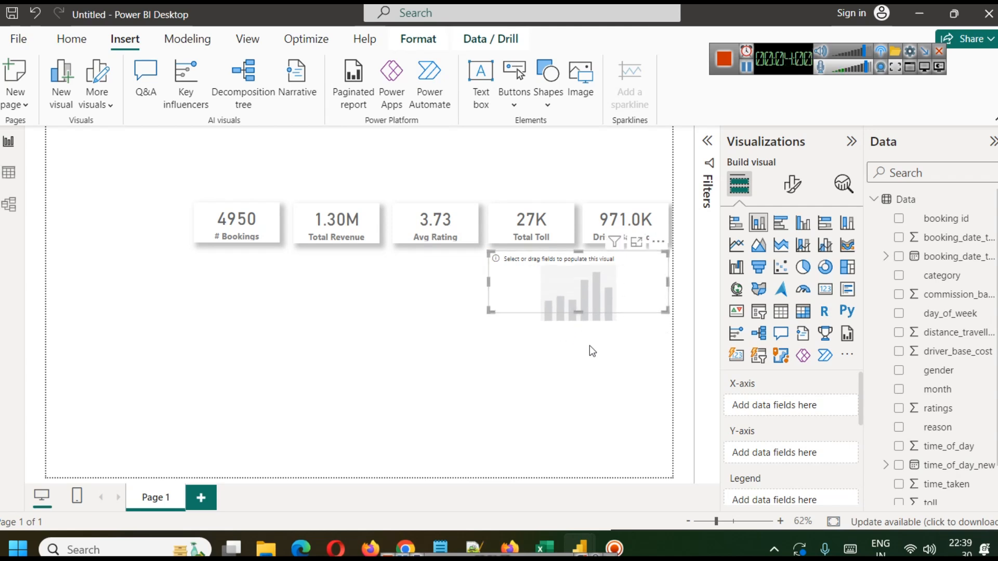
left_click(589, 346)
left_click(571, 301)
left_click_drag(577, 314, 577, 320)
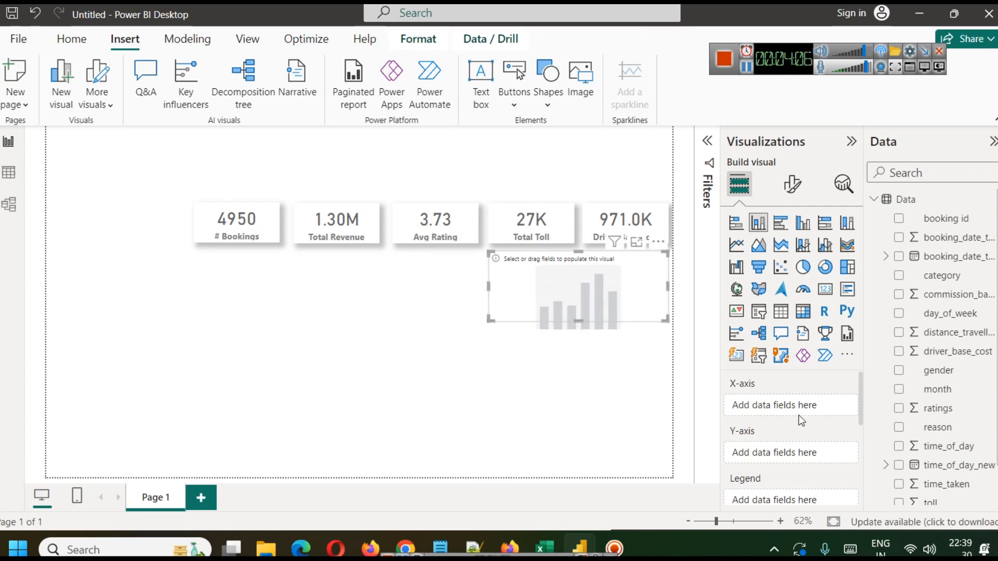
Step: Put the Month level of the time_of_day_new date hierarchy on the column chart's X-axis
scroll(967, 379, "down", 2)
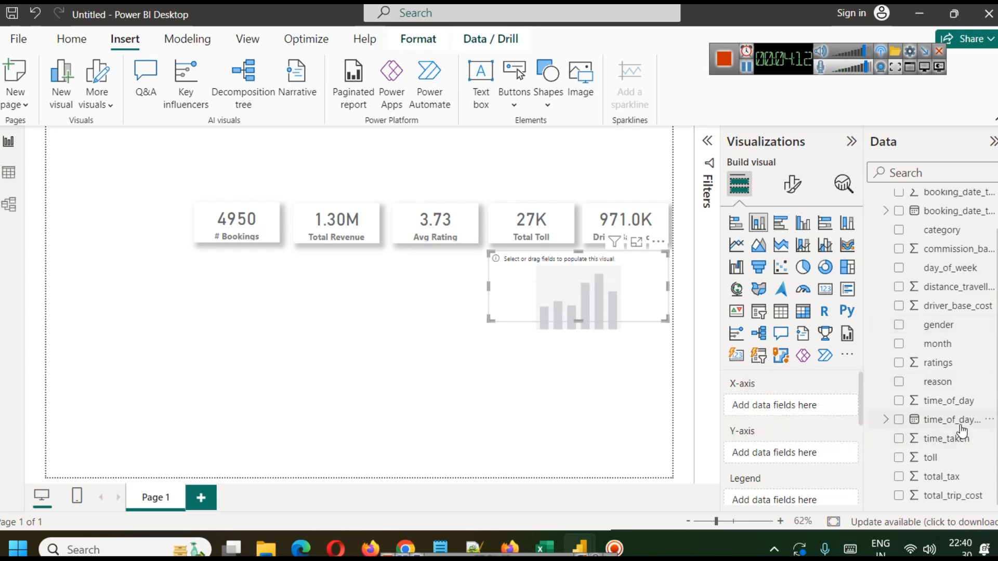
left_click(887, 420)
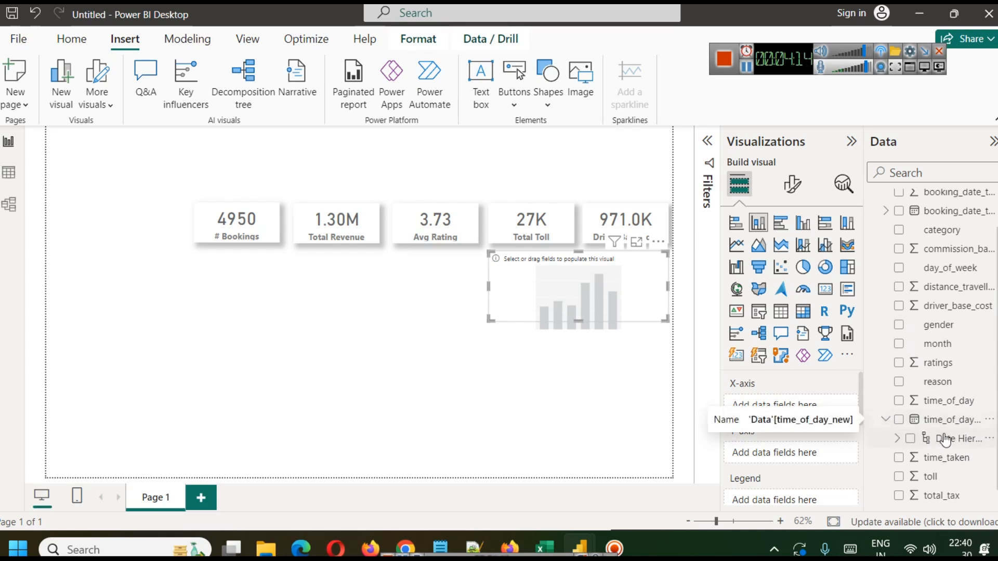
left_click(898, 438)
scroll(951, 434, "down", 3)
left_click_drag(958, 421, 789, 405)
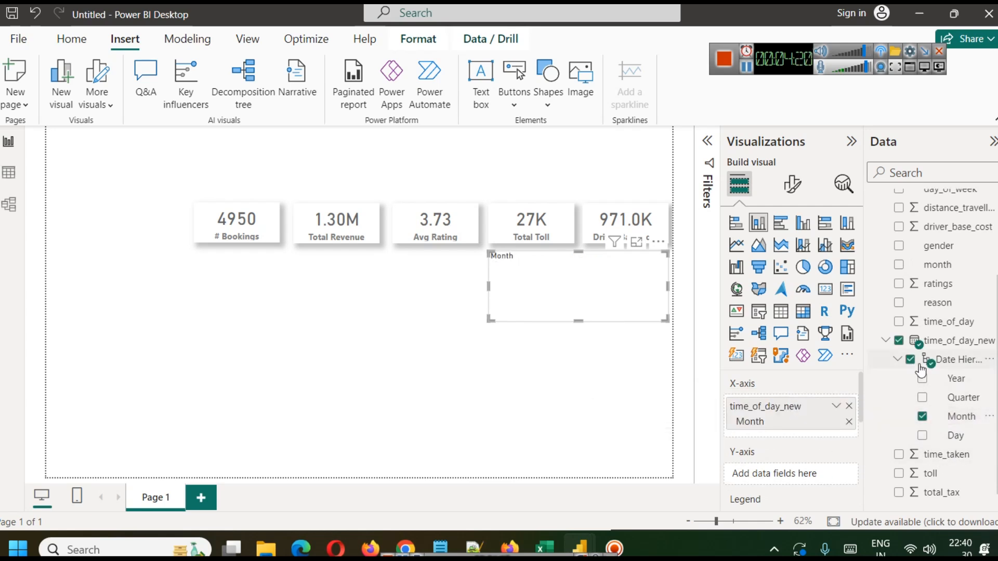
Step: Add the count of booking id to the column chart's Y-axis
scroll(967, 387, "down", 1)
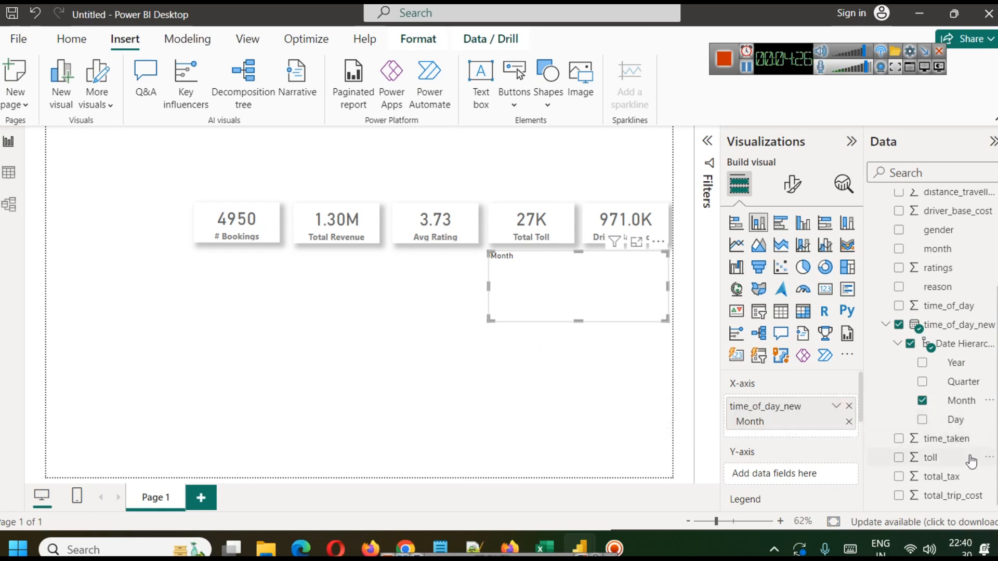
scroll(970, 461, "up", 3)
left_click_drag(943, 218, 793, 471)
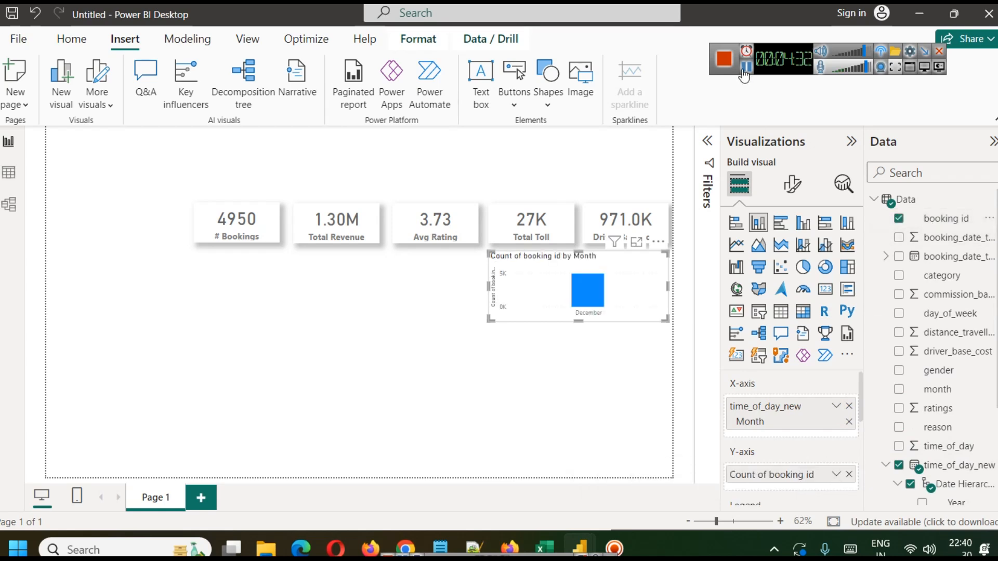
Step: Replace the chart's X-axis field with the Month level of the booking date-time hierarchy
left_click(848, 406)
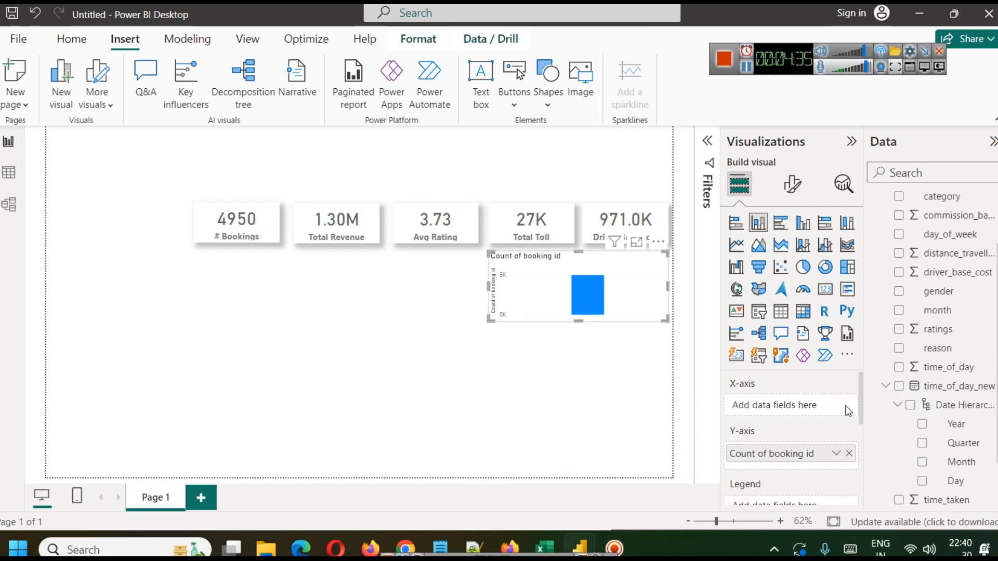
left_click(883, 387)
scroll(922, 424, "up", 2)
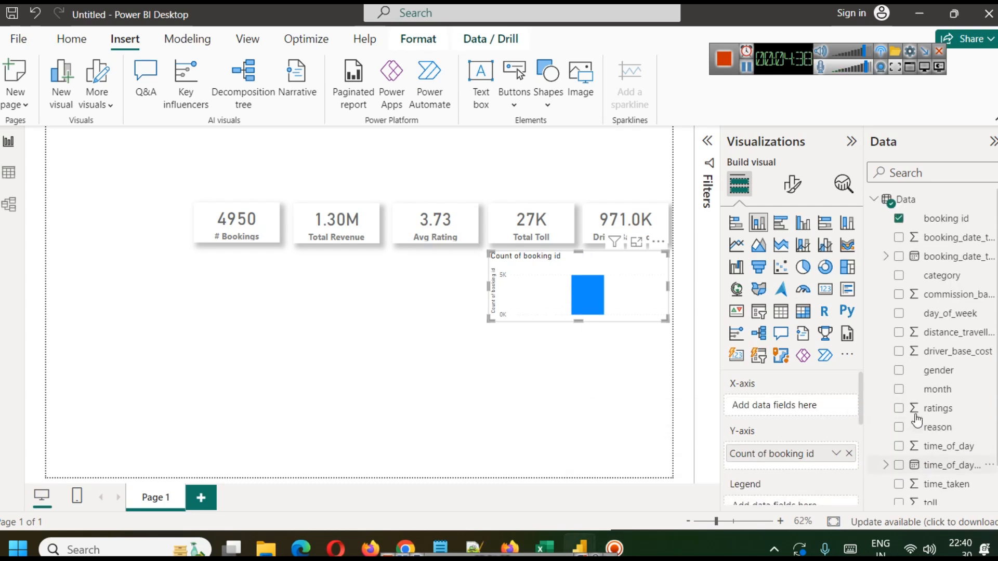
left_click(886, 256)
left_click(898, 275)
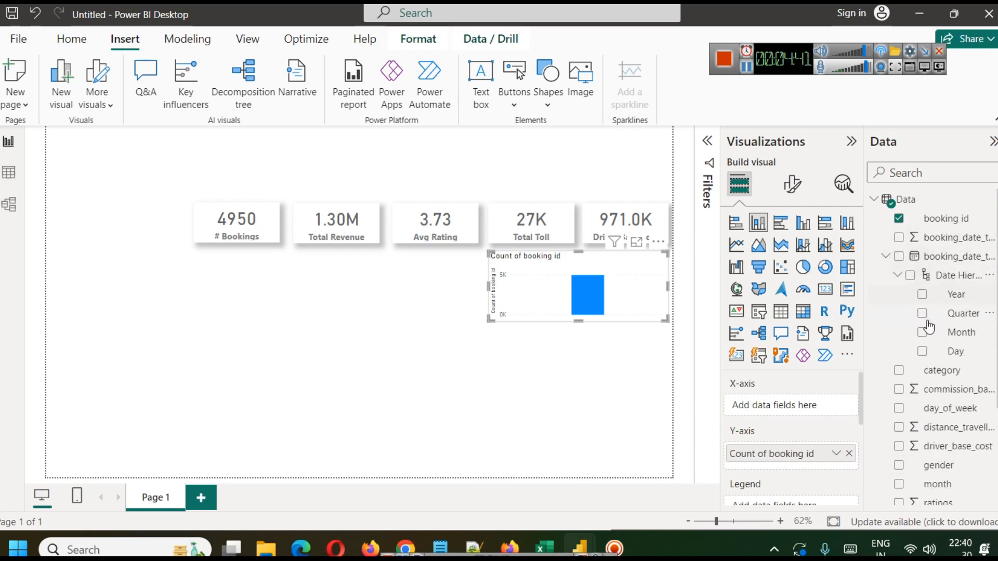
left_click_drag(956, 332, 793, 411)
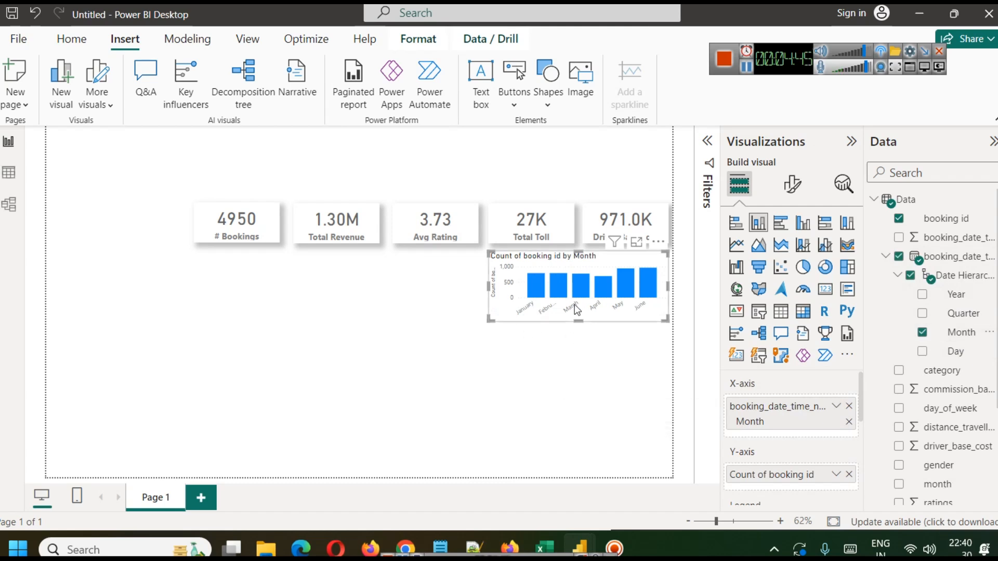
Step: Make the column chart slightly taller and rename its Y-axis field to Bookings Per Month
left_click_drag(580, 319, 578, 333)
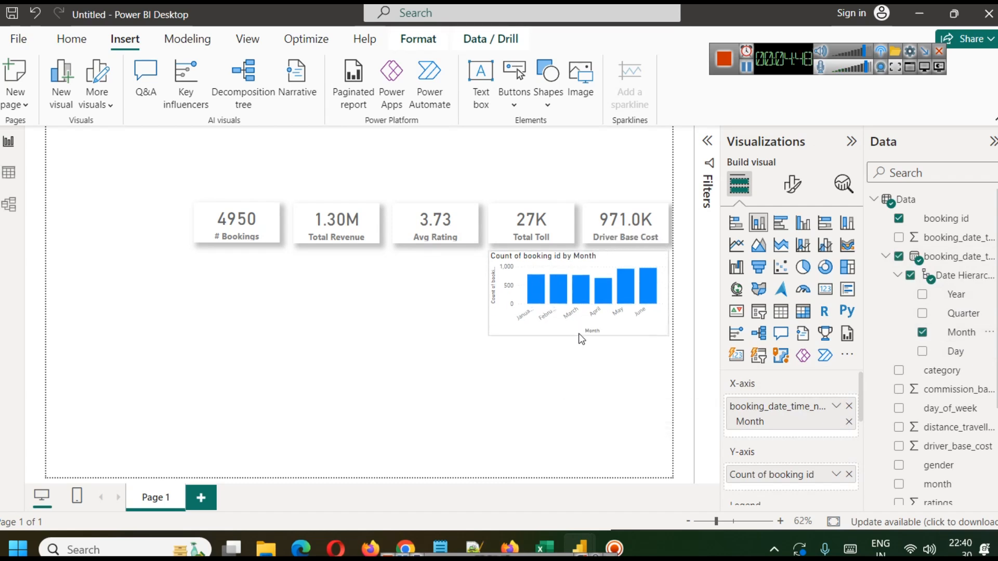
left_click(835, 473)
left_click(876, 373)
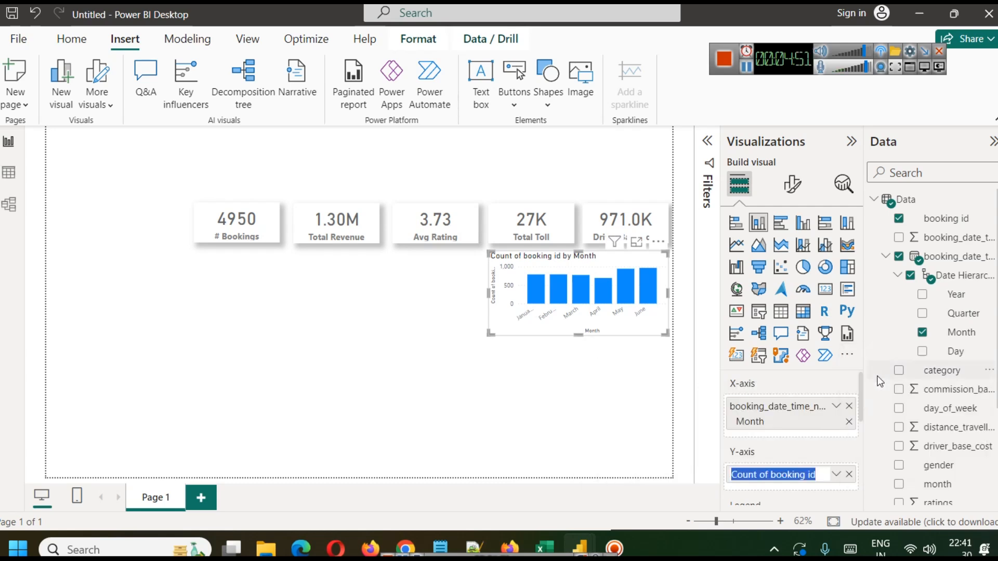
type("Book")
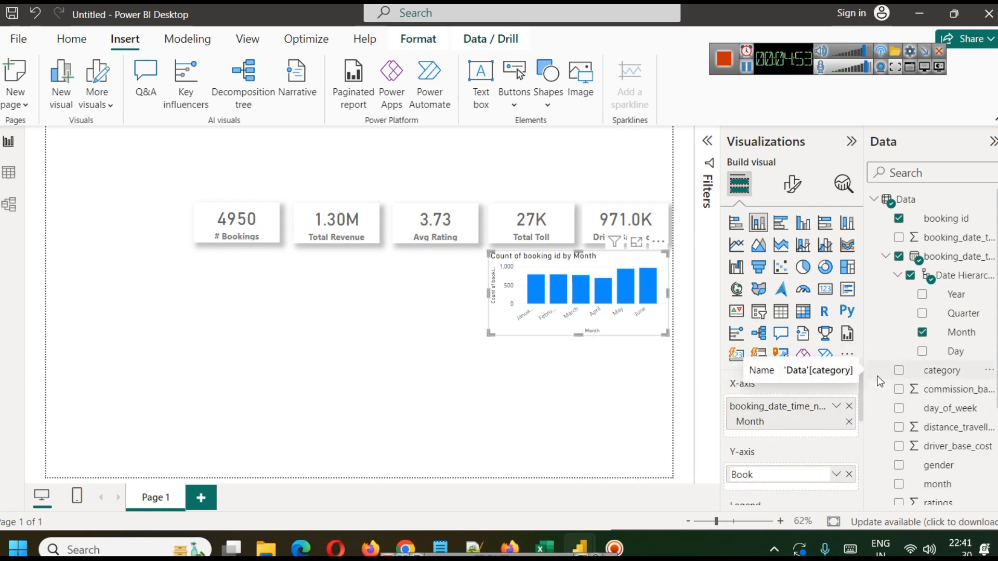
type("ings Per Month")
key("Return")
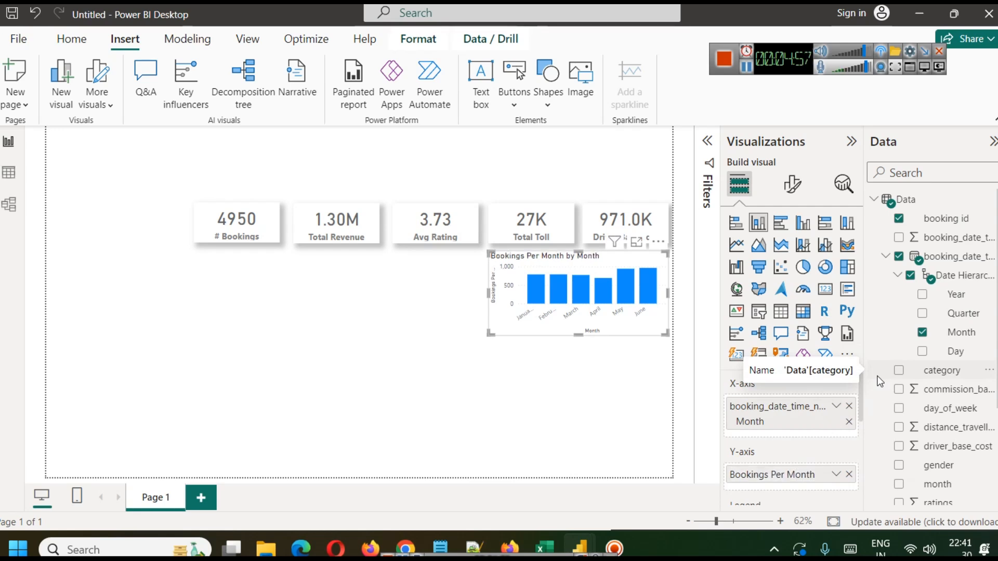
Step: Center the column chart's title horizontally and make it bold
left_click(792, 183)
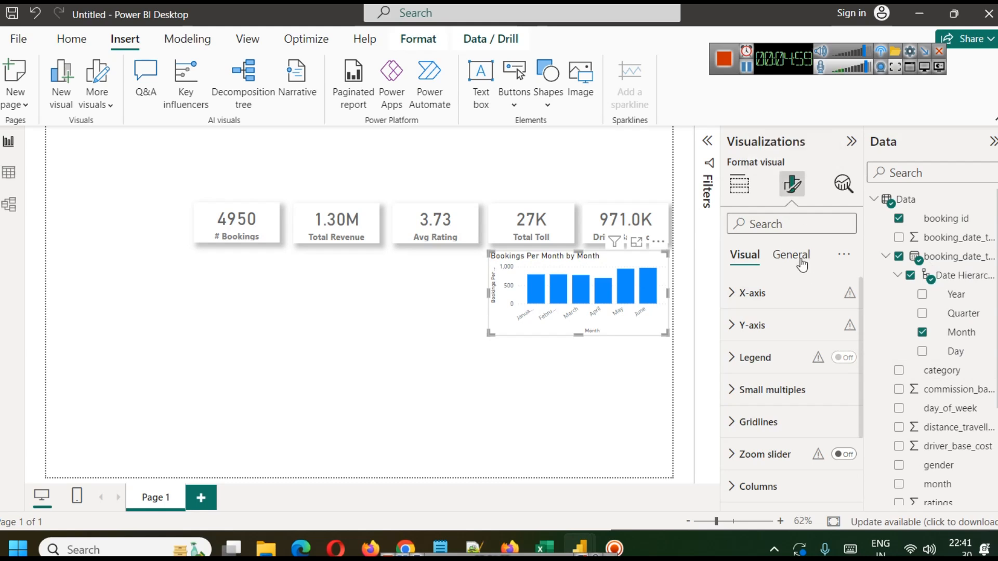
left_click(802, 265)
left_click(799, 324)
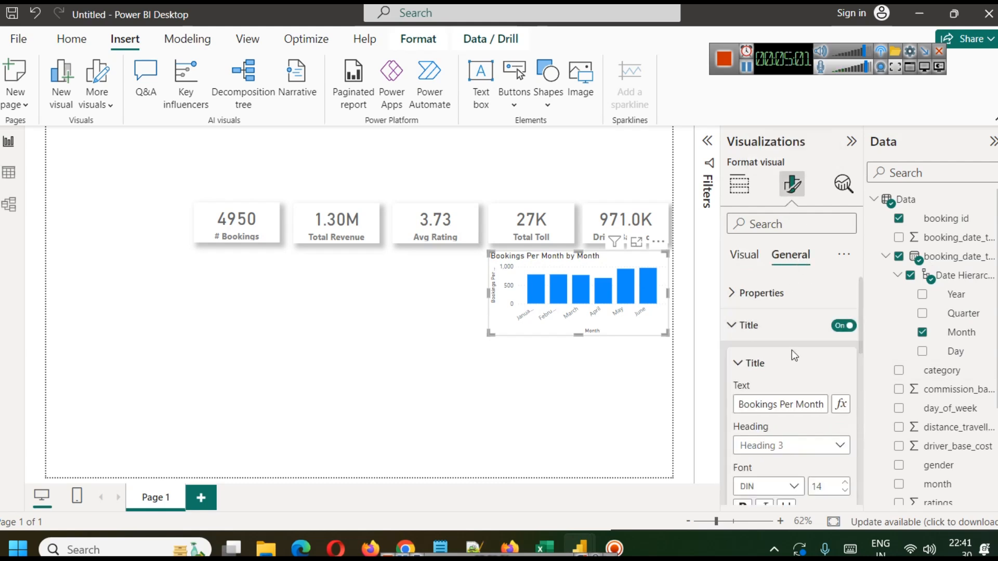
scroll(792, 353, "down", 2)
scroll(802, 429, "down", 2)
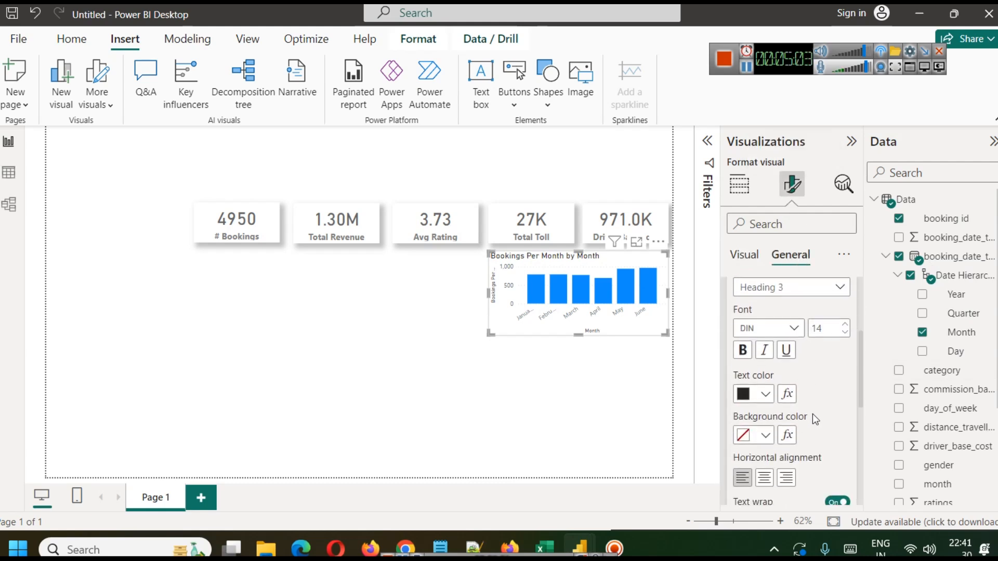
left_click(764, 478)
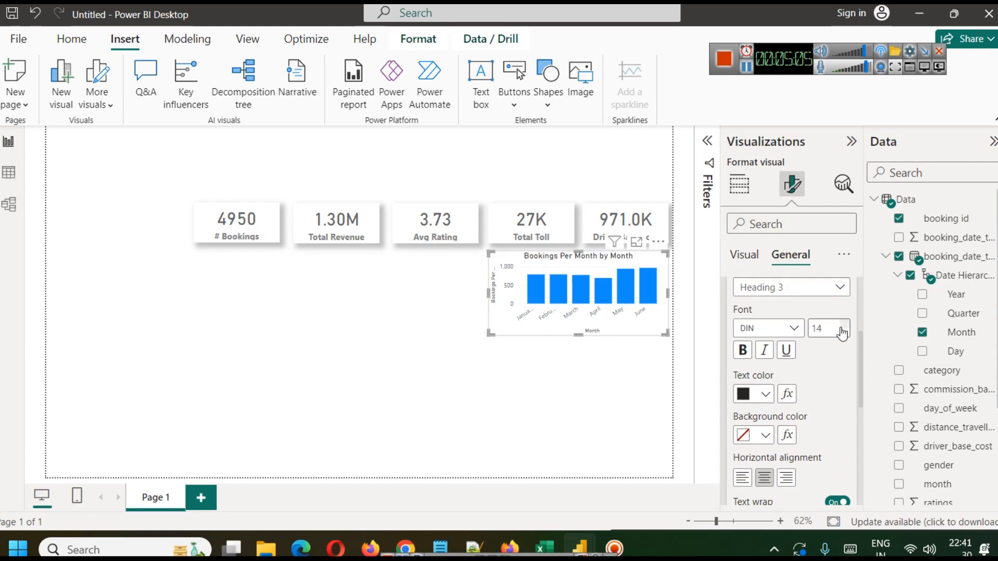
left_click(743, 350)
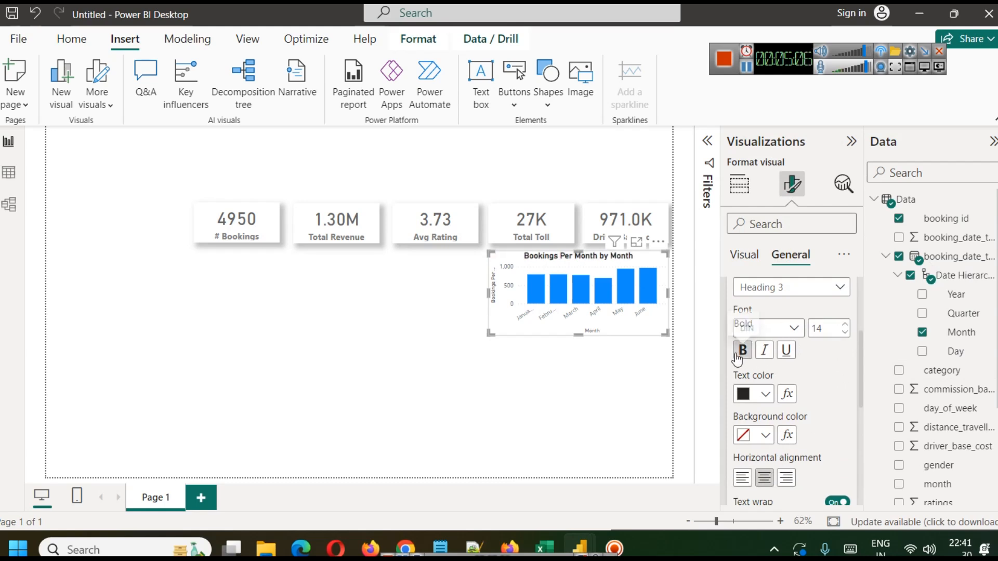
Step: Set the text color of the column chart's title to a dark gray theme color
left_click(753, 395)
left_click(754, 252)
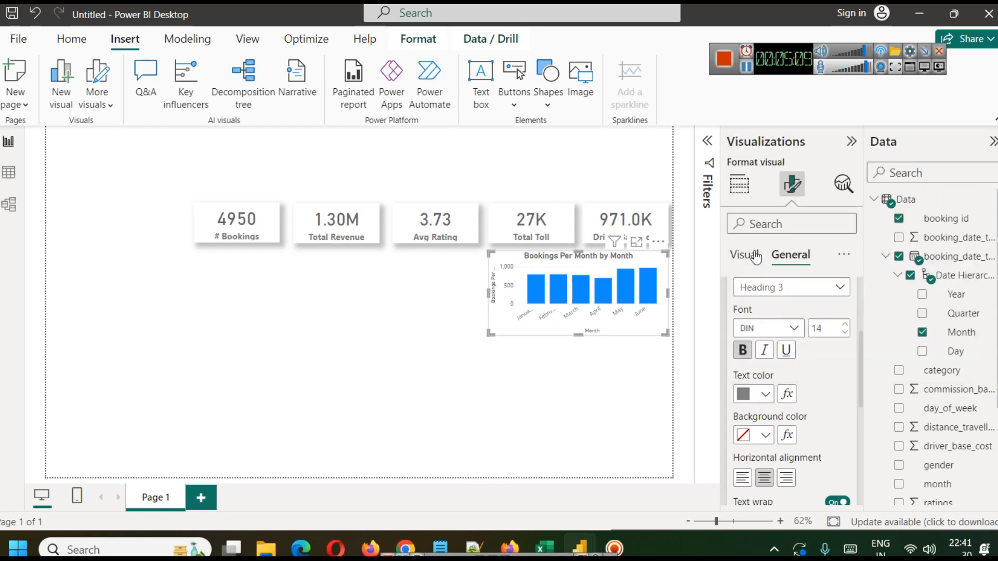
left_click(754, 394)
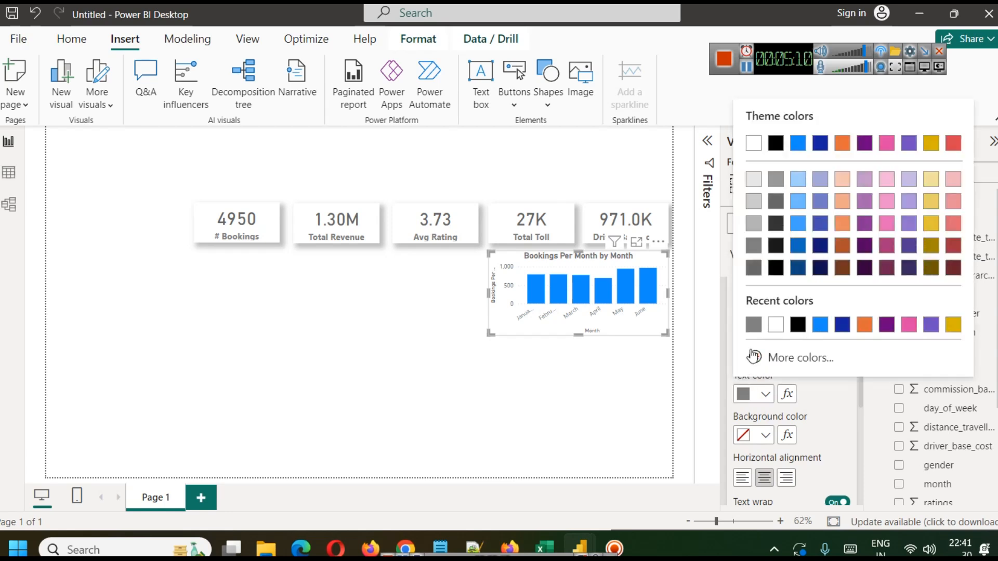
left_click(753, 270)
left_click(615, 367)
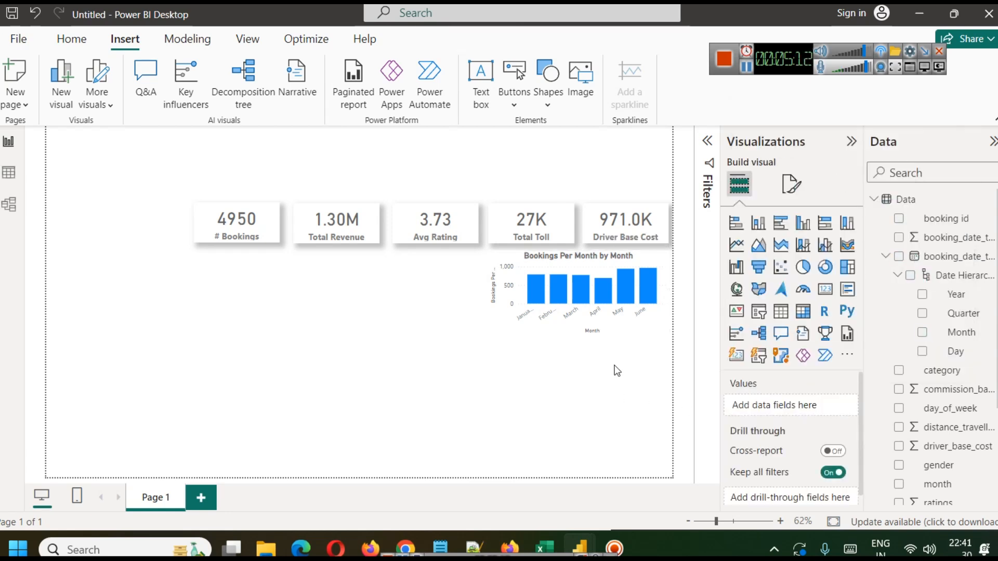
Step: Turn on the shadow effect for the Bookings Per Month column chart
left_click(534, 320)
left_click(793, 184)
left_click(790, 254)
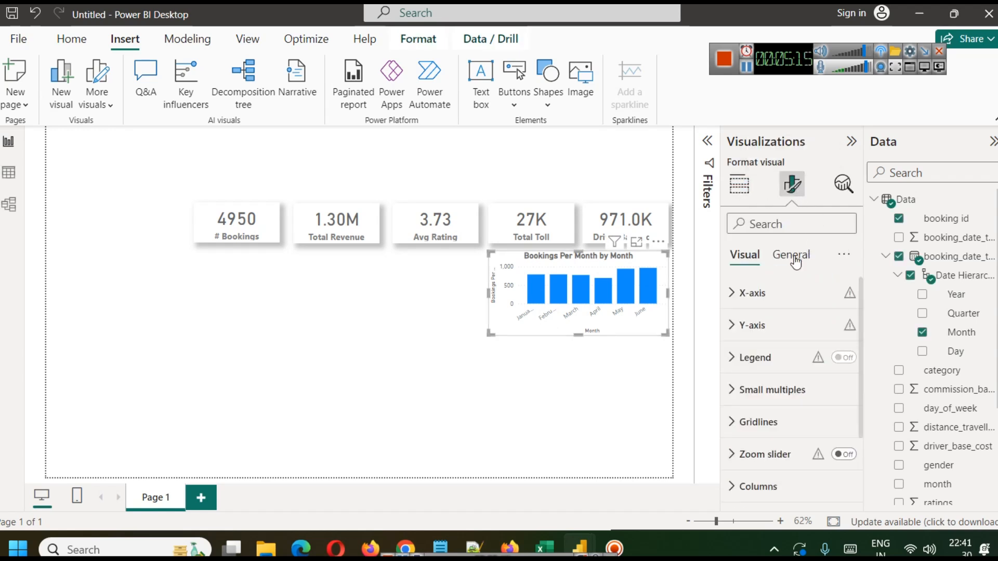
left_click(792, 356)
scroll(832, 373, "down", 2)
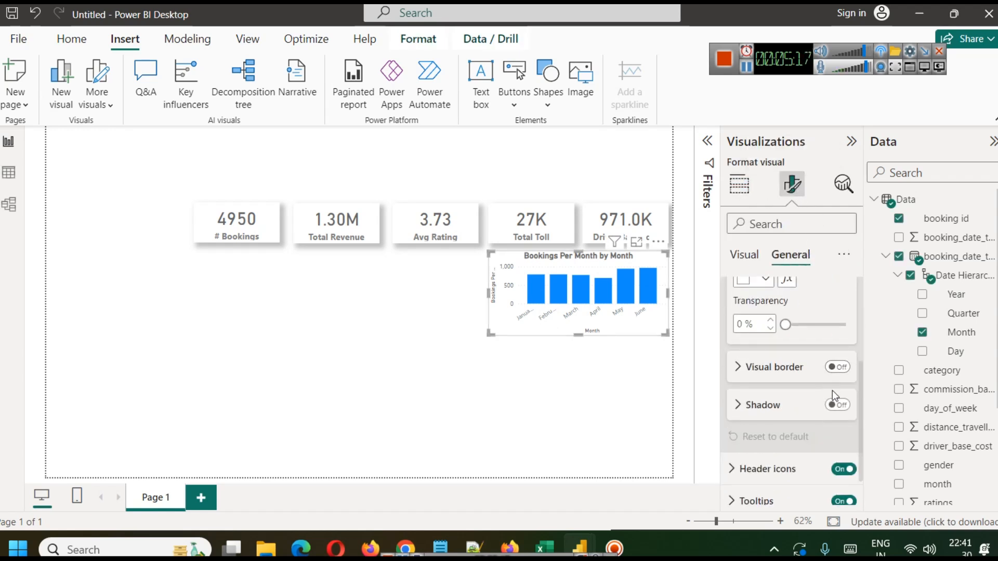
left_click(838, 405)
left_click(644, 416)
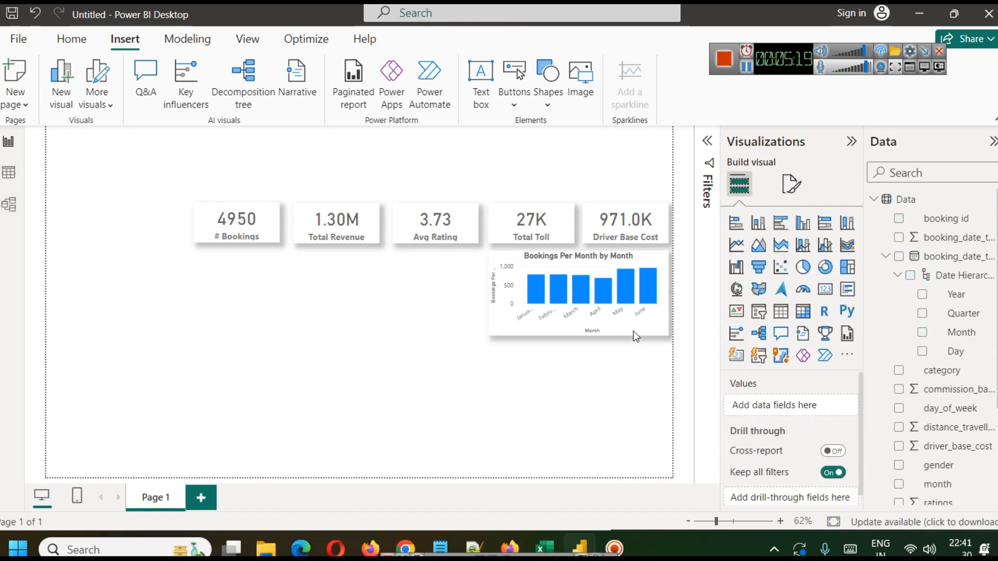
Step: Turn on the visual border for the Bookings Per Month column chart
left_click(633, 325)
left_click(791, 184)
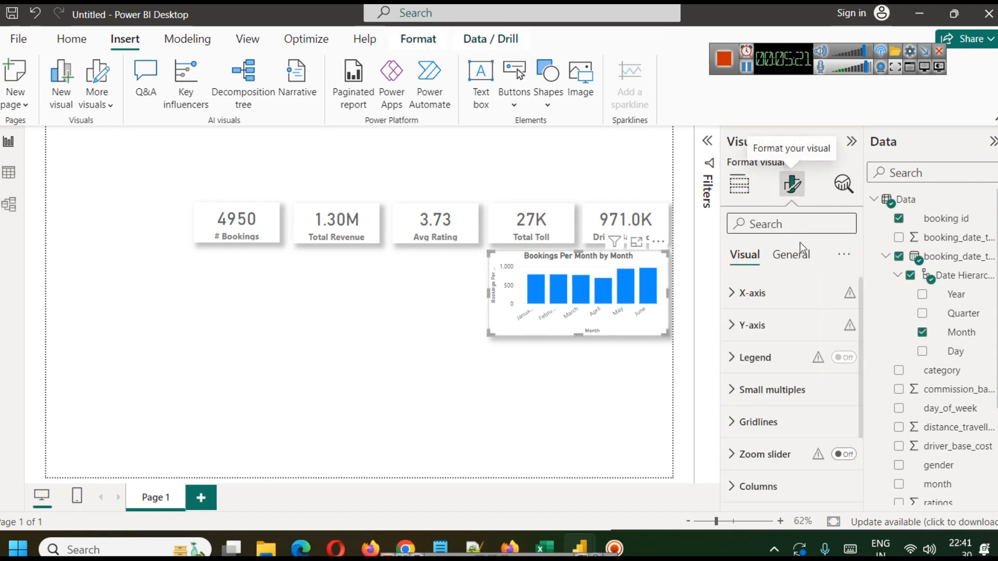
left_click(791, 255)
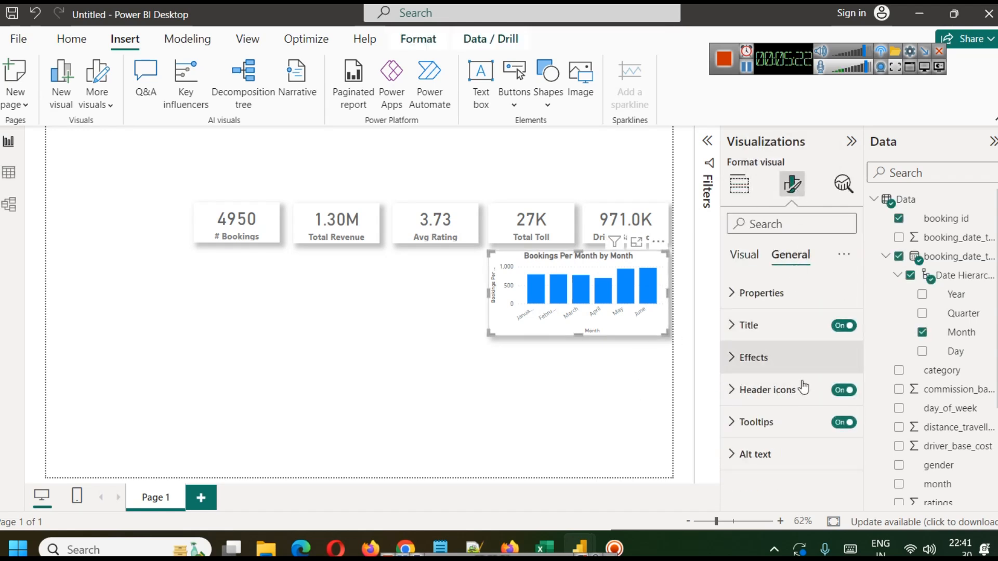
left_click(796, 354)
scroll(822, 425, "down", 1)
scroll(820, 422, "down", 3)
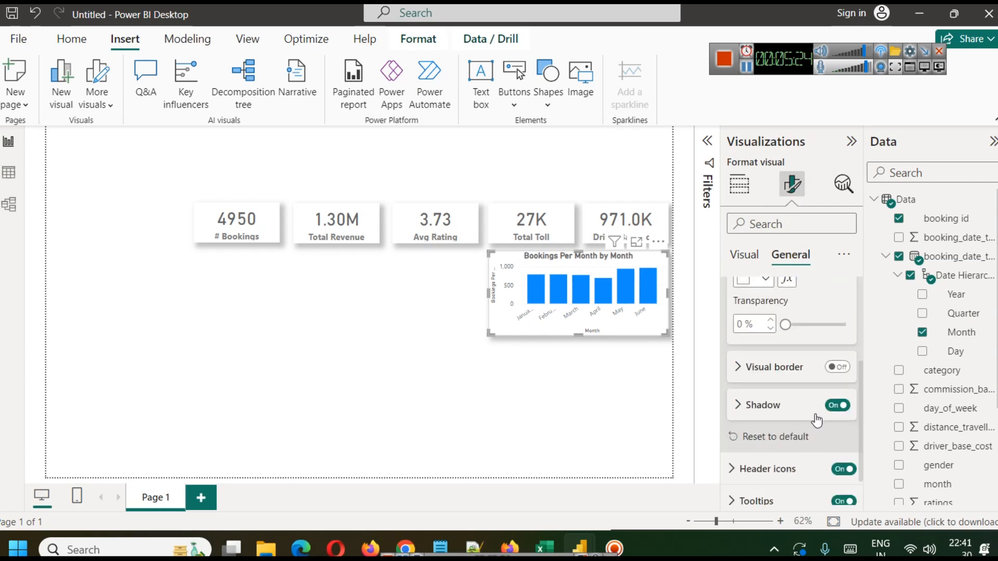
left_click(742, 367)
scroll(764, 379, "down", 2)
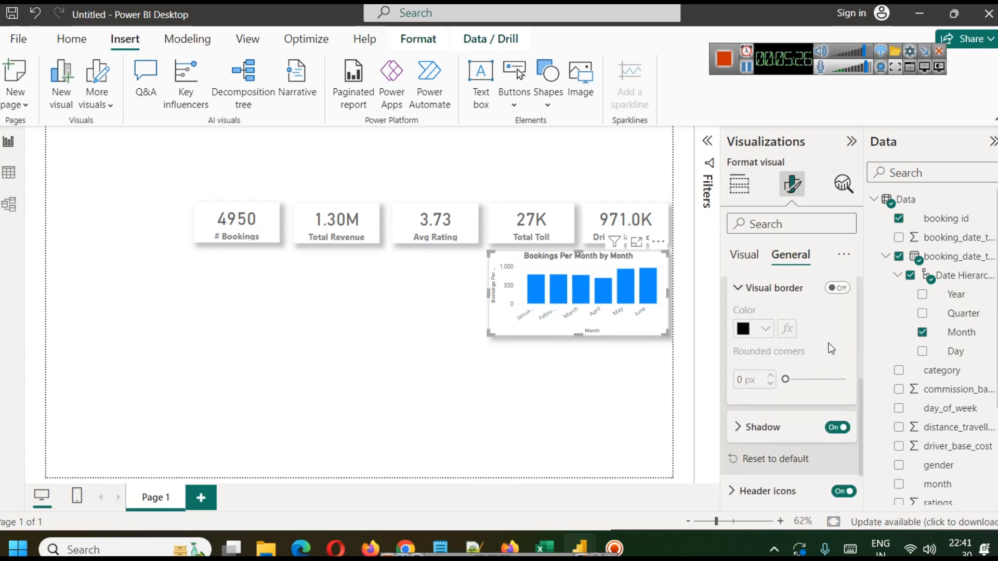
left_click(837, 288)
Step: Set the rounded corners of the column chart's border to 10 px
left_click(771, 372)
left_click(772, 372)
left_click(772, 372)
left_click(771, 373)
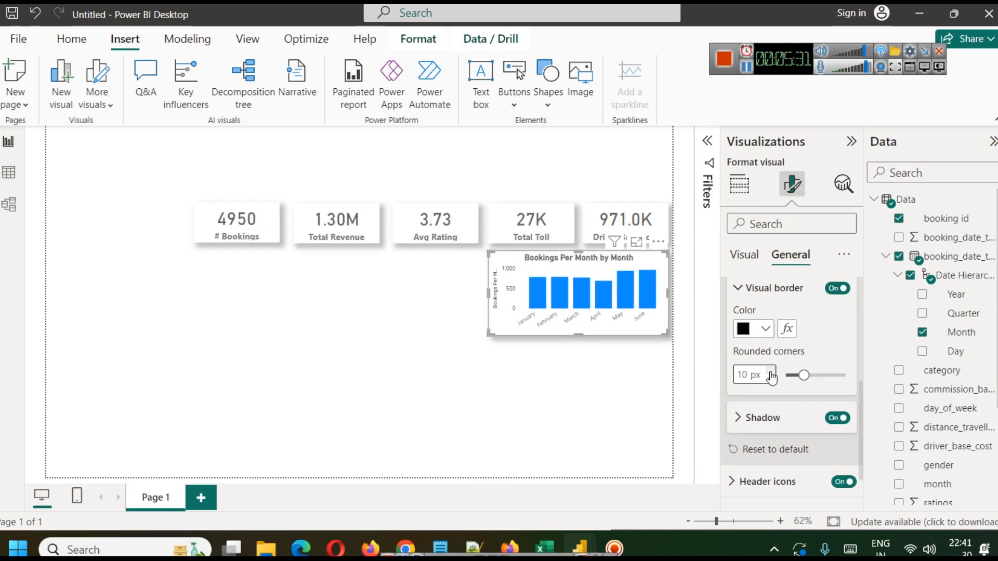
left_click(537, 405)
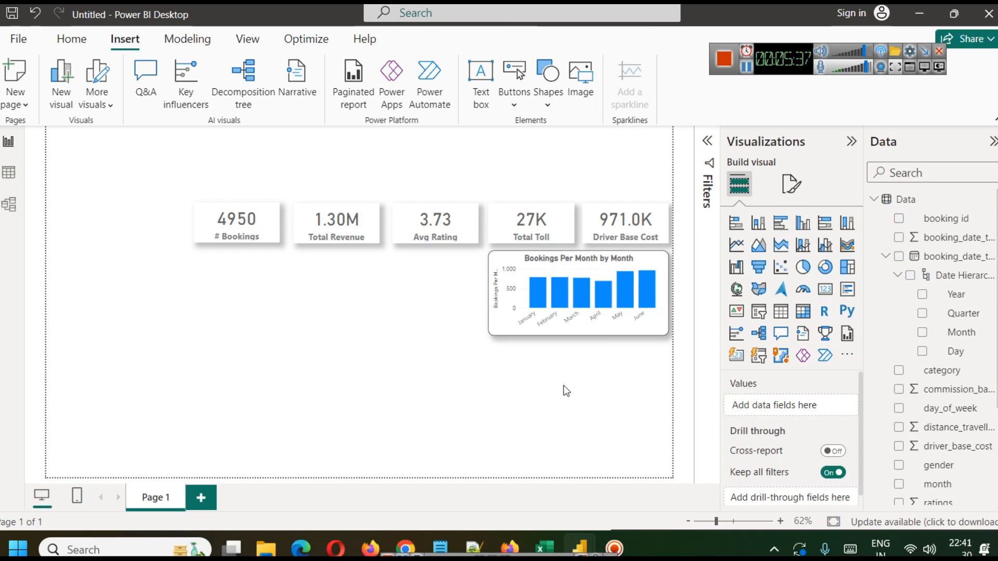
left_click(750, 72)
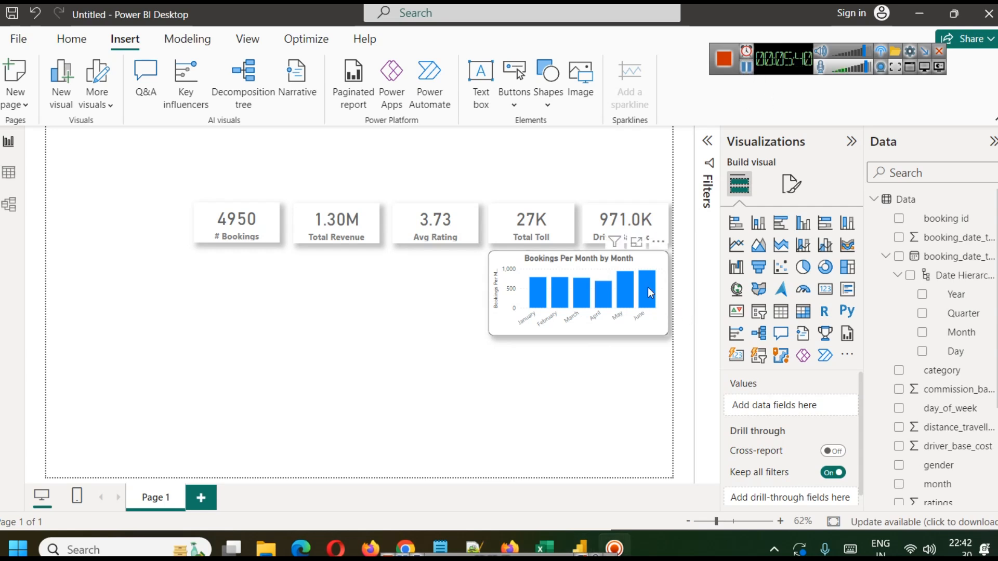
Step: Duplicate the Bookings Per Month column chart and place the copy directly beneath the original
mouse_move(648, 287)
left_click(580, 299)
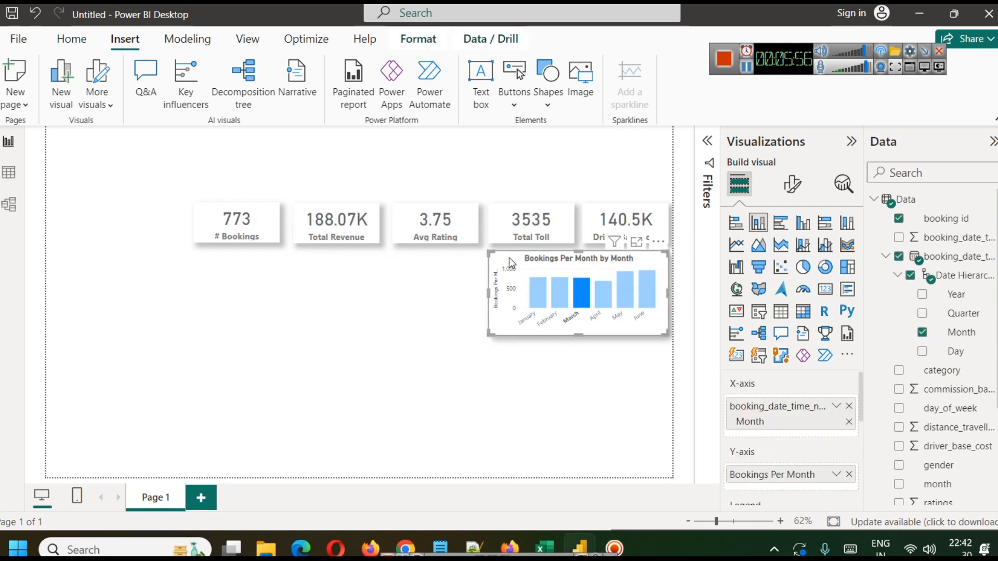
left_click(575, 300)
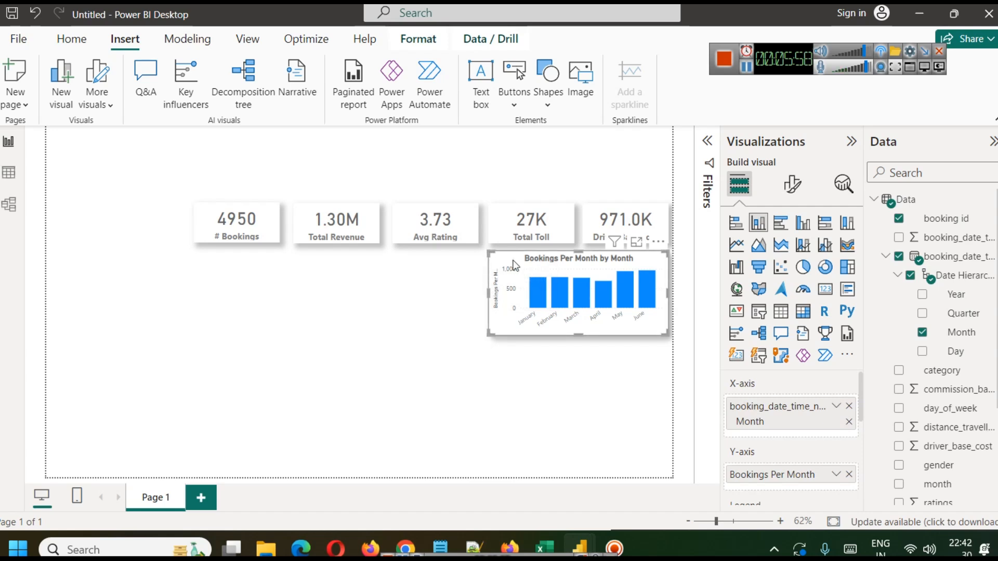
key("ctrl+c")
key("ctrl+v")
left_click_drag(515, 261, 520, 351)
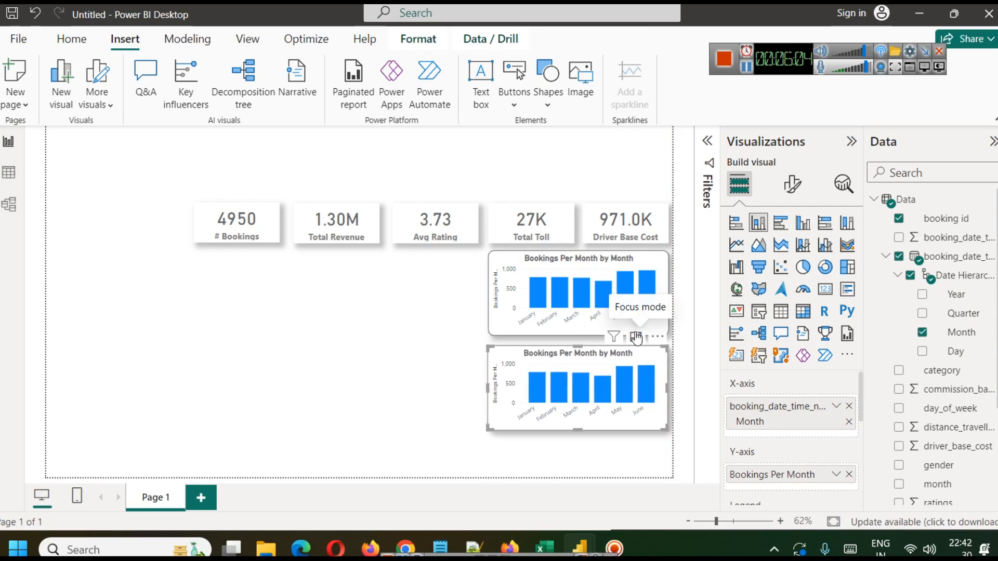
left_click(435, 336)
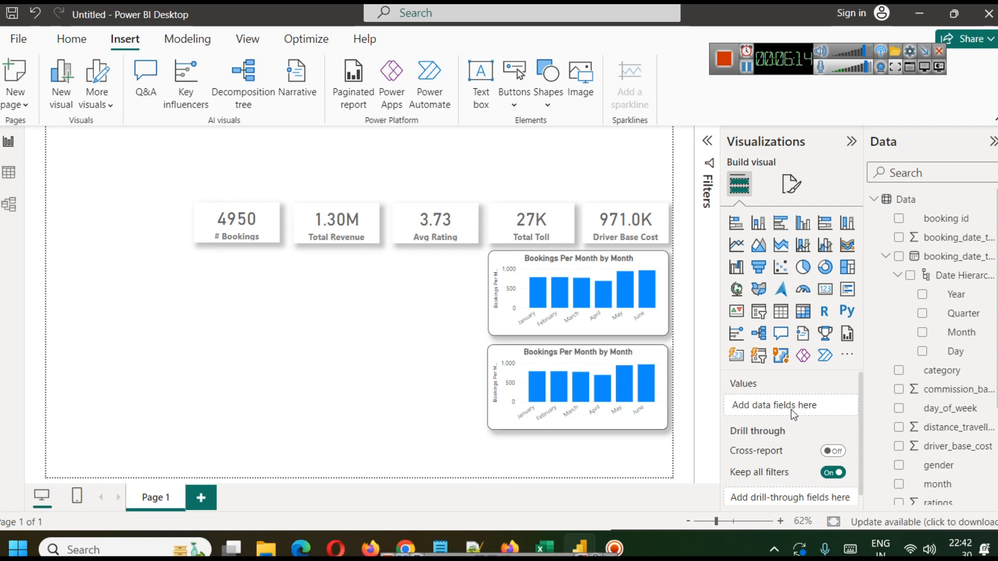
Step: Remove Month from the duplicated column chart's x-axis and try the Day field in its place
left_click(500, 351)
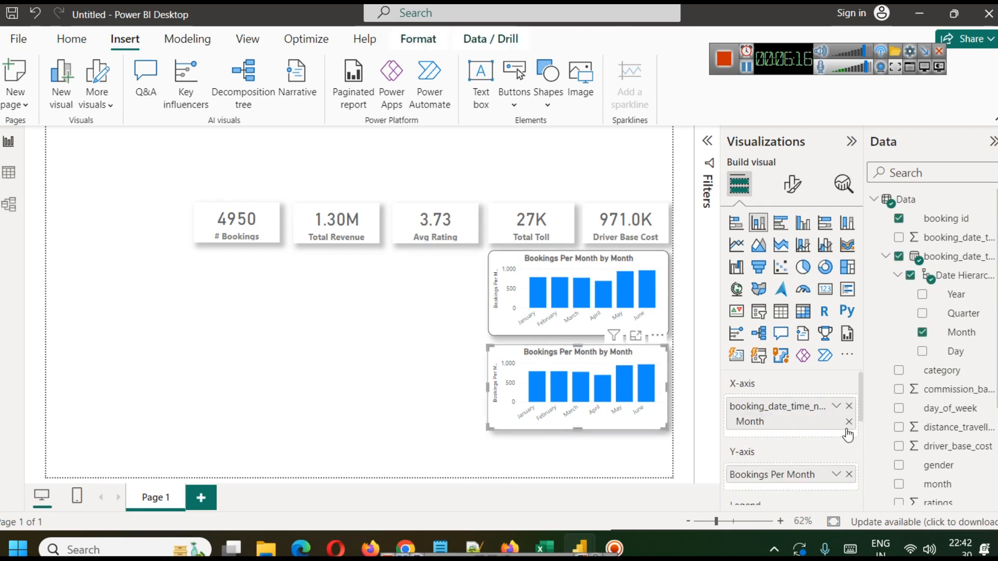
left_click(849, 422)
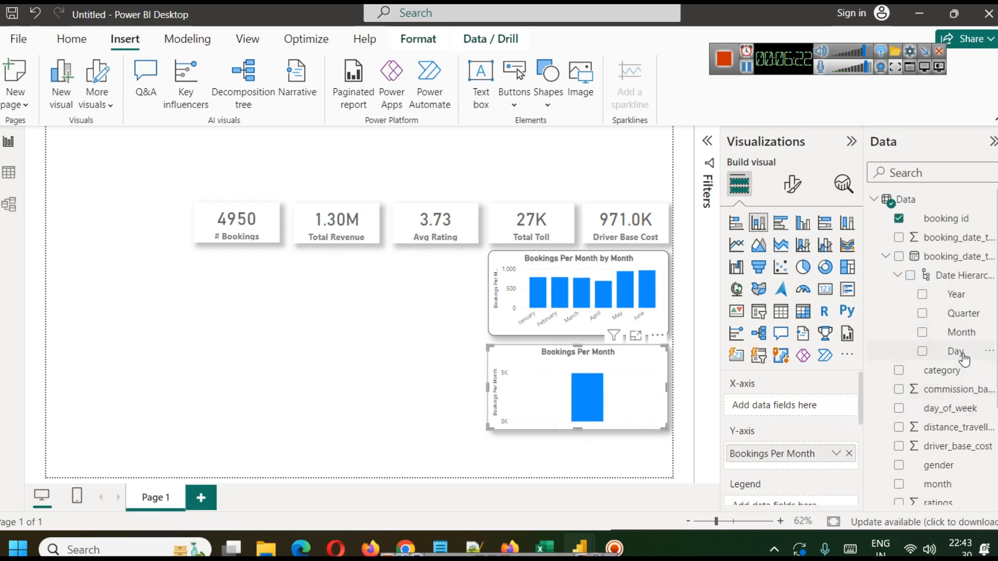
left_click_drag(963, 357, 796, 416)
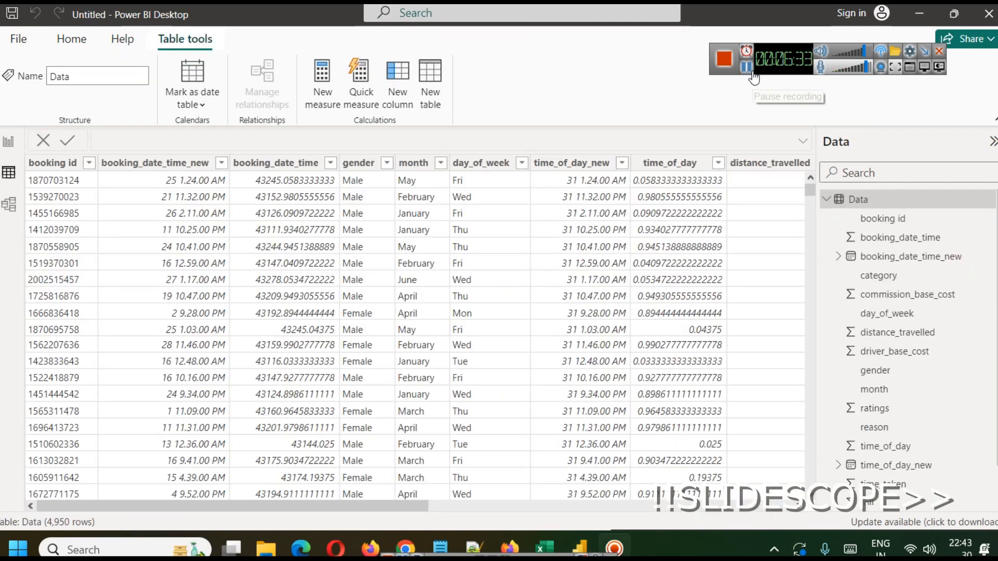
Step: Inspect the format options of the day_of_week column in the table data and return to the report canvas
left_click(496, 166)
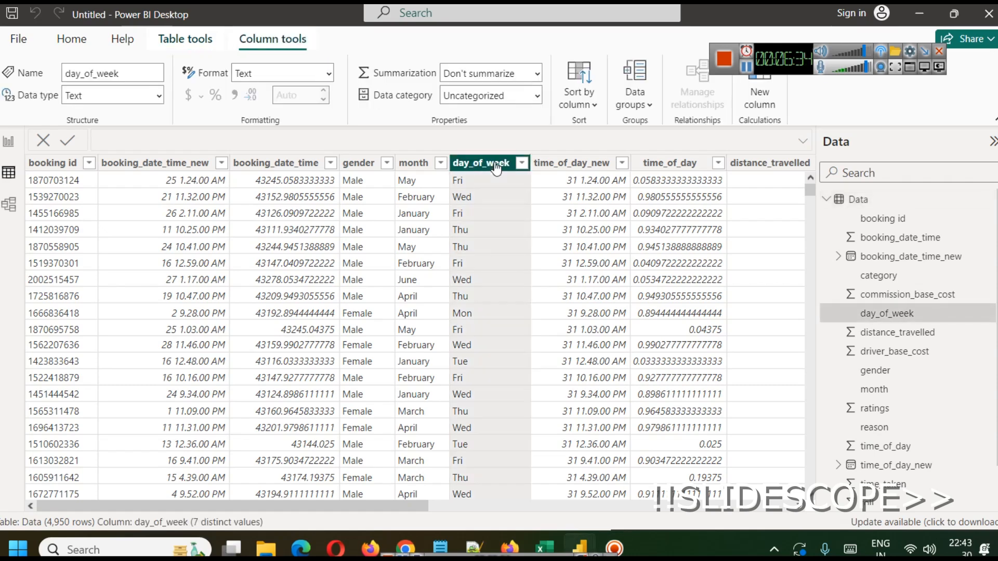
left_click(329, 76)
left_click(334, 101)
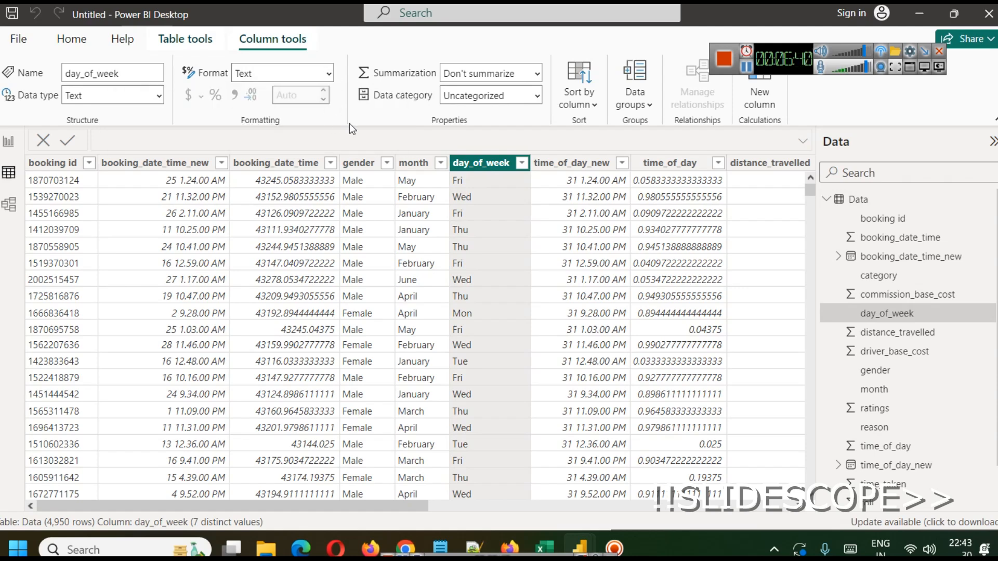
left_click(13, 142)
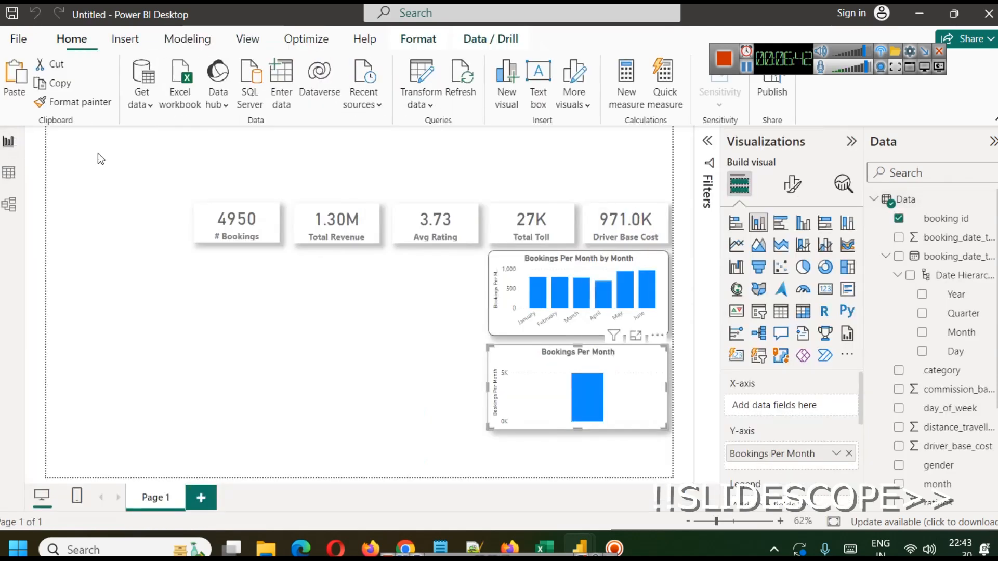
Step: Open the Data query in Power Query Editor and examine the distinct values of the day_of_week column
left_click(419, 99)
left_click(451, 132)
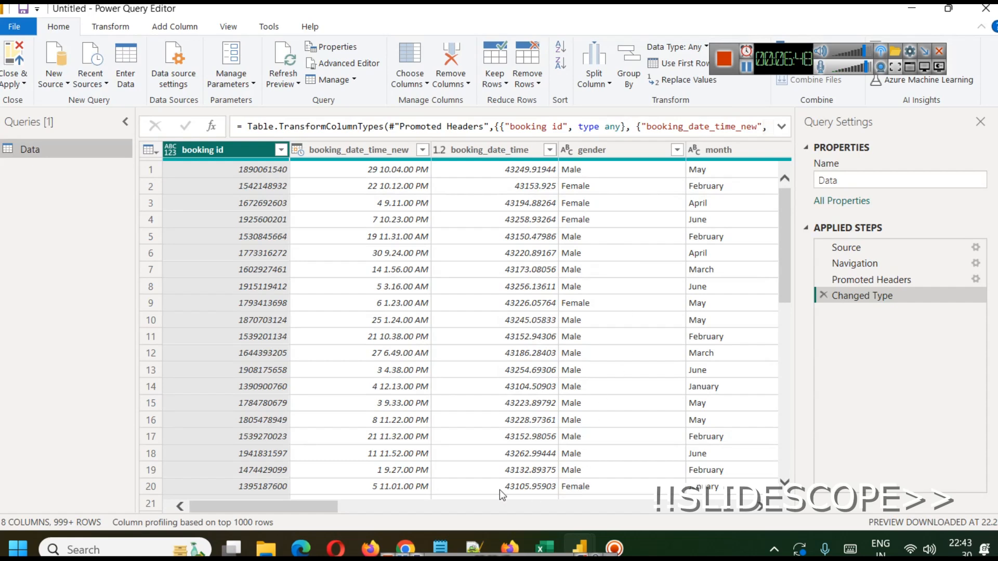
left_click_drag(323, 504, 446, 513)
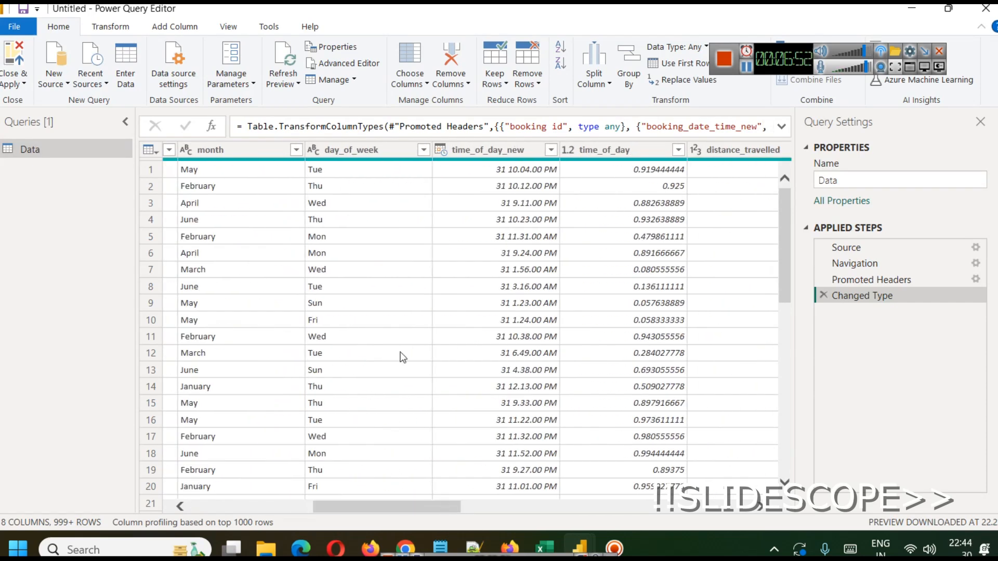
left_click(369, 150)
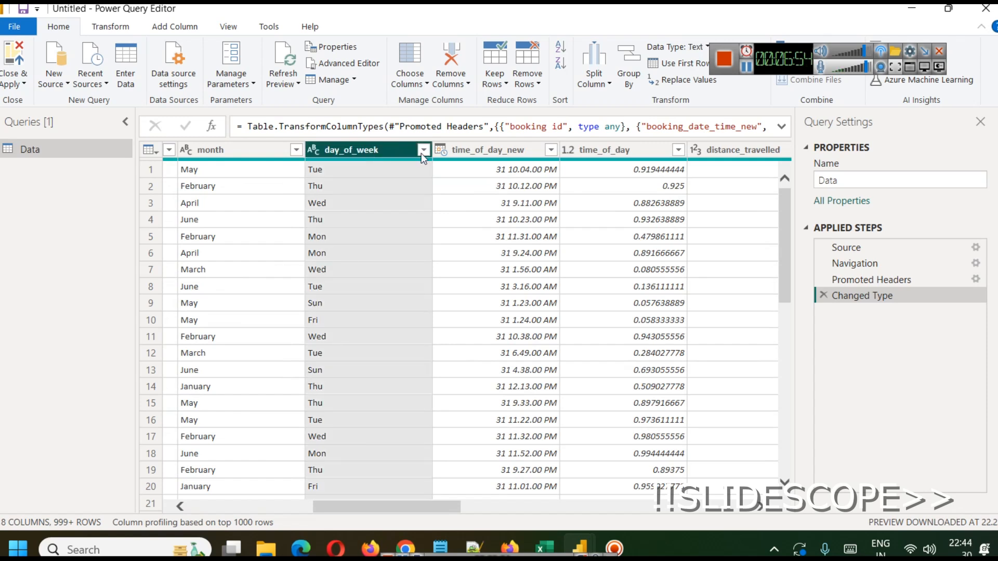
left_click(423, 150)
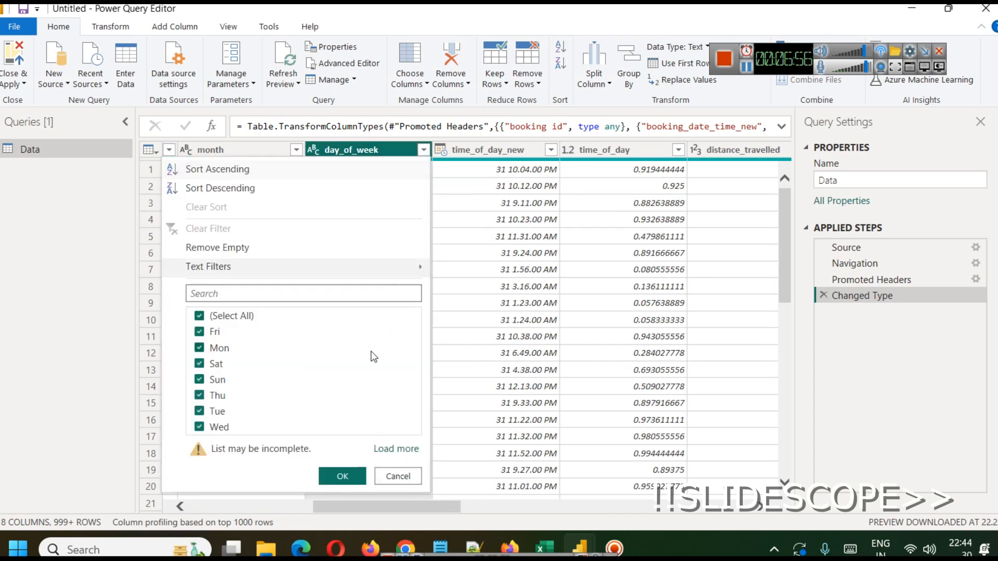
left_click(439, 167)
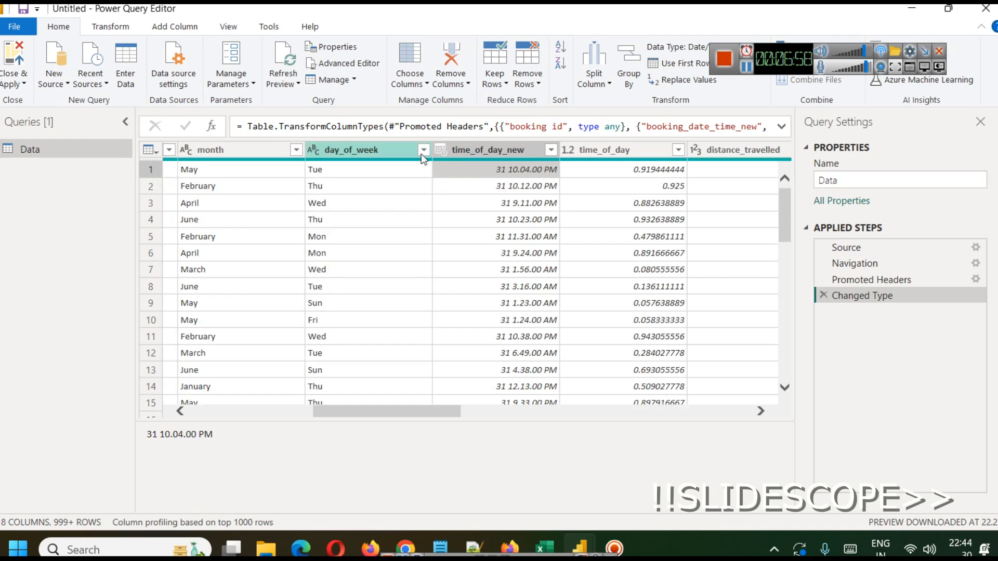
Step: Review the data types available for the day_of_week column and close Power Query Editor
right_click(392, 148)
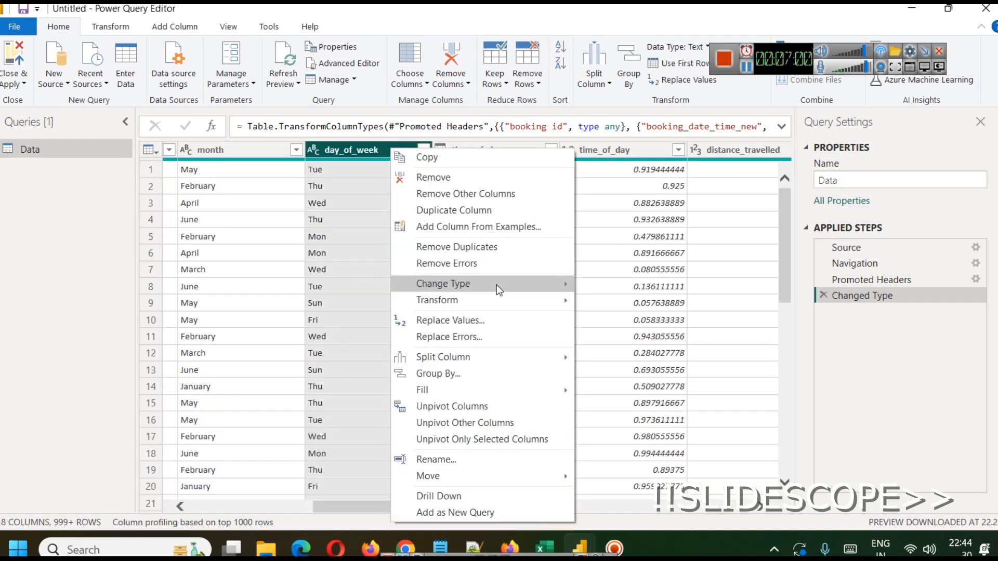
mouse_move(497, 284)
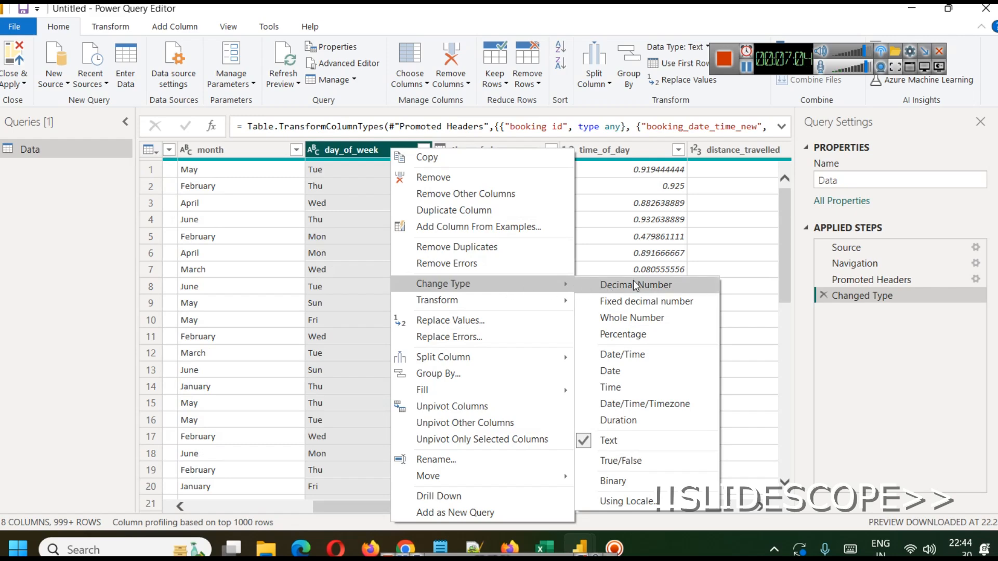
left_click(747, 68)
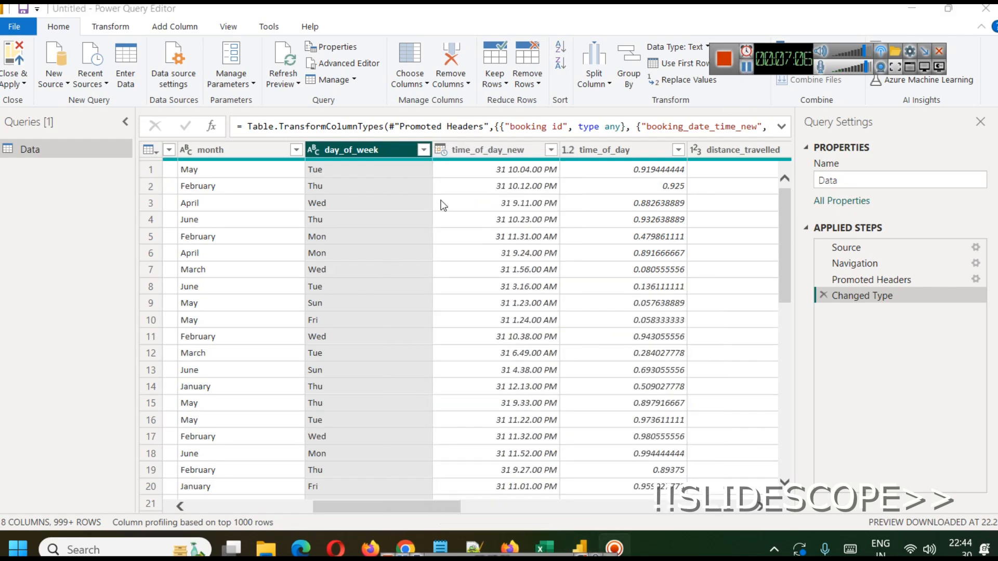
left_click(23, 85)
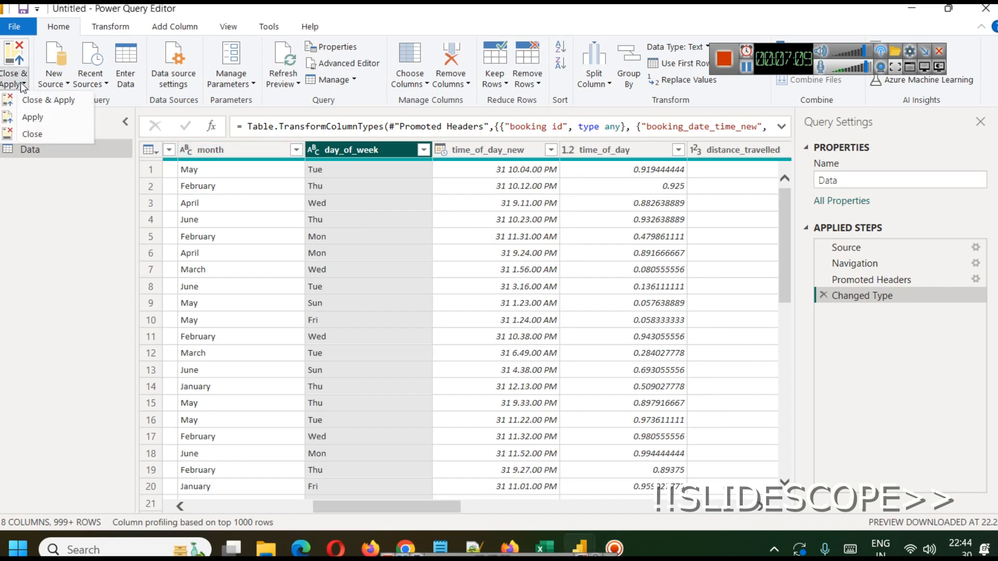
left_click(42, 131)
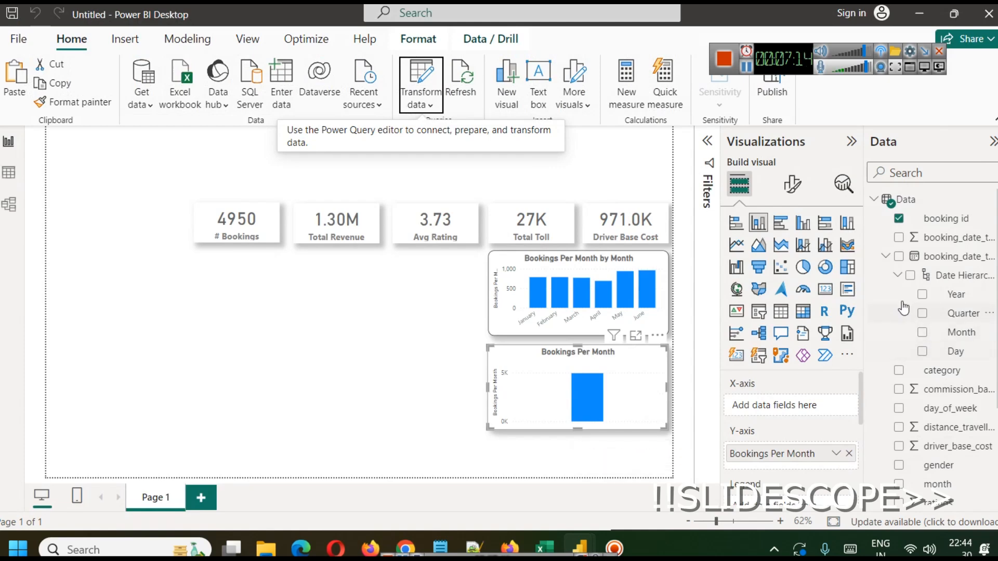
Step: Widen the field list slightly and place day_of_week on the x-axis of the lower column chart
left_click(885, 256)
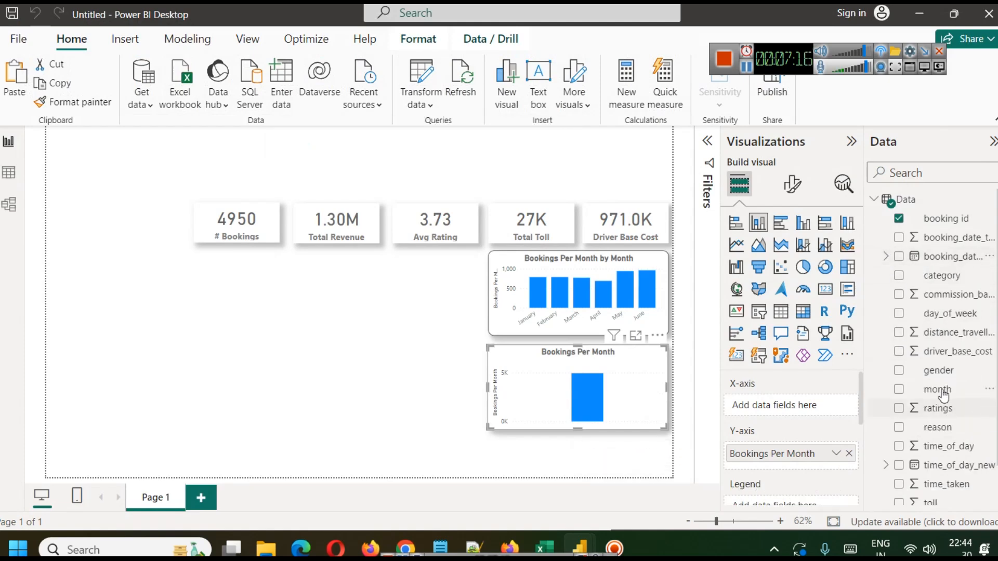
scroll(943, 395, "down", 2)
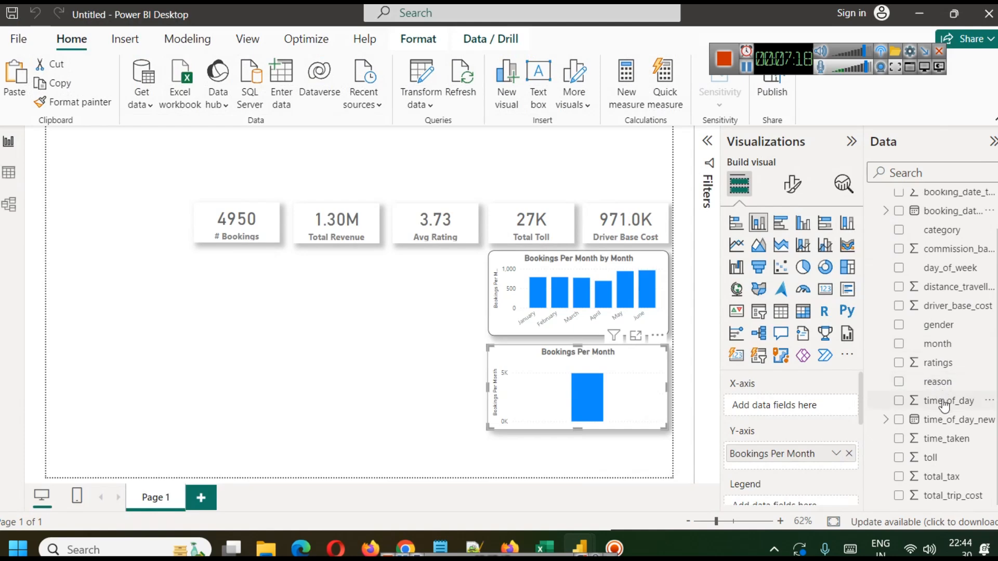
scroll(945, 405, "up", 2)
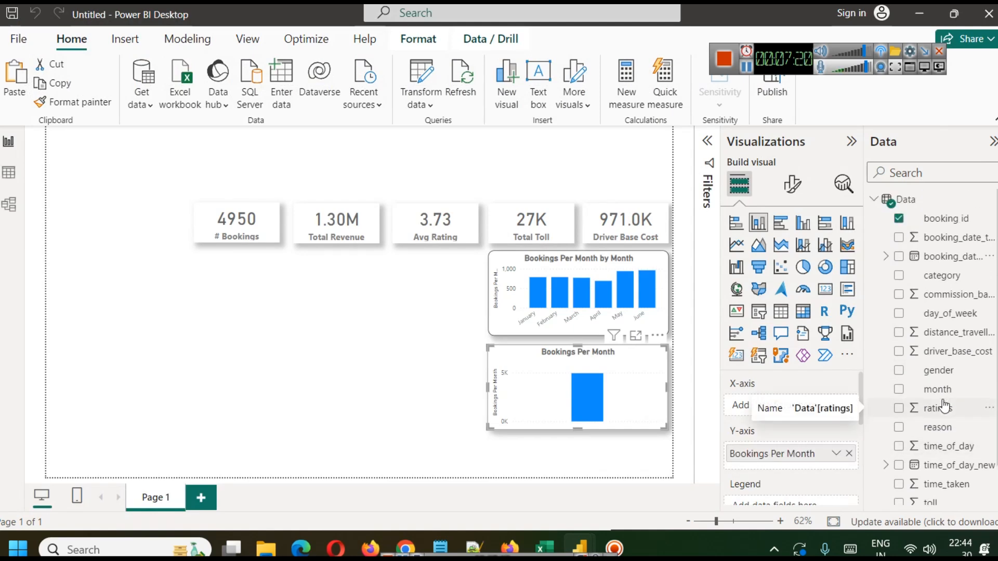
mouse_move(864, 311)
left_mouse_down()
mouse_move(824, 311)
mouse_move(847, 311)
left_mouse_up()
scroll(944, 422, "down", 1)
scroll(945, 422, "up", 1)
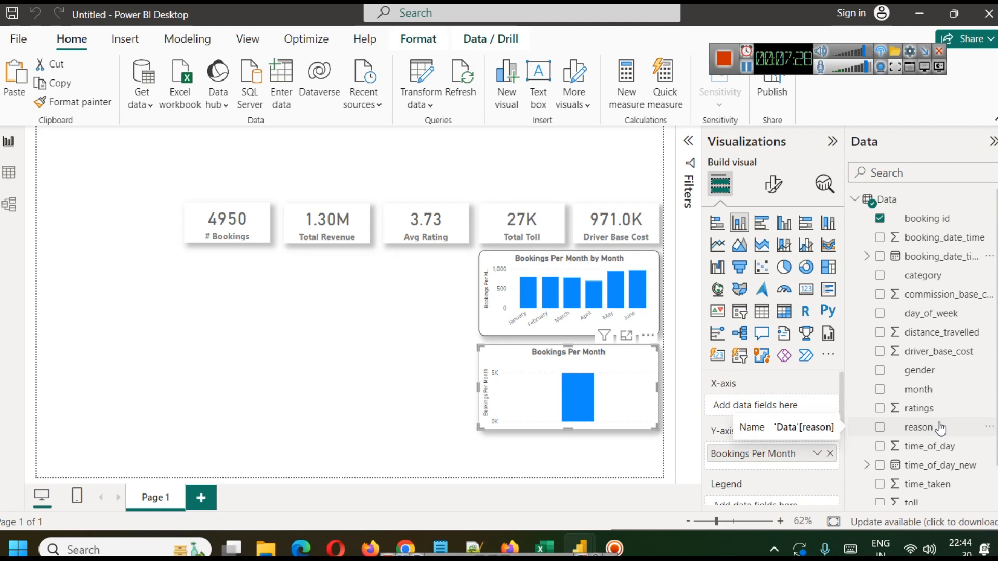
left_click_drag(938, 313, 793, 419)
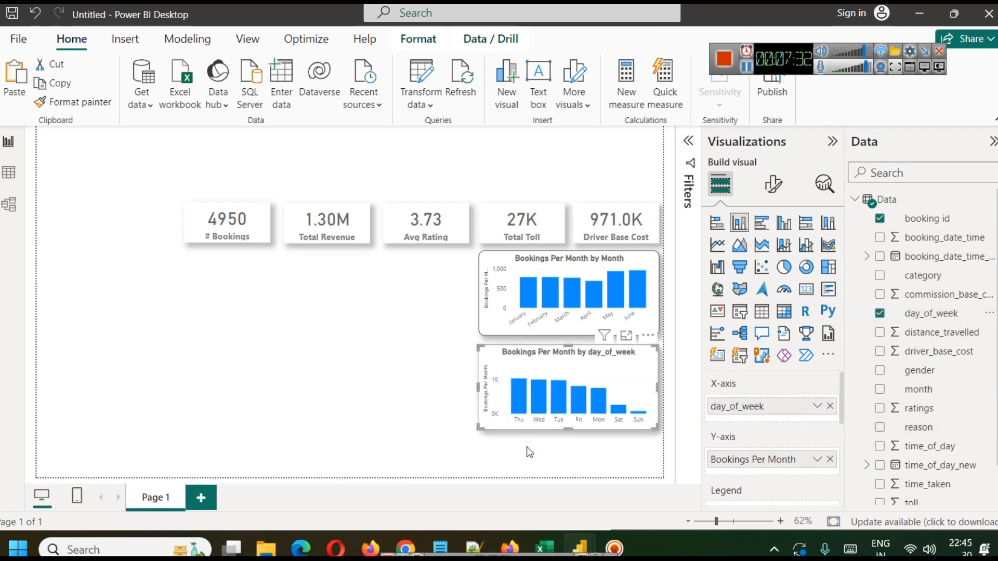
left_click(450, 387)
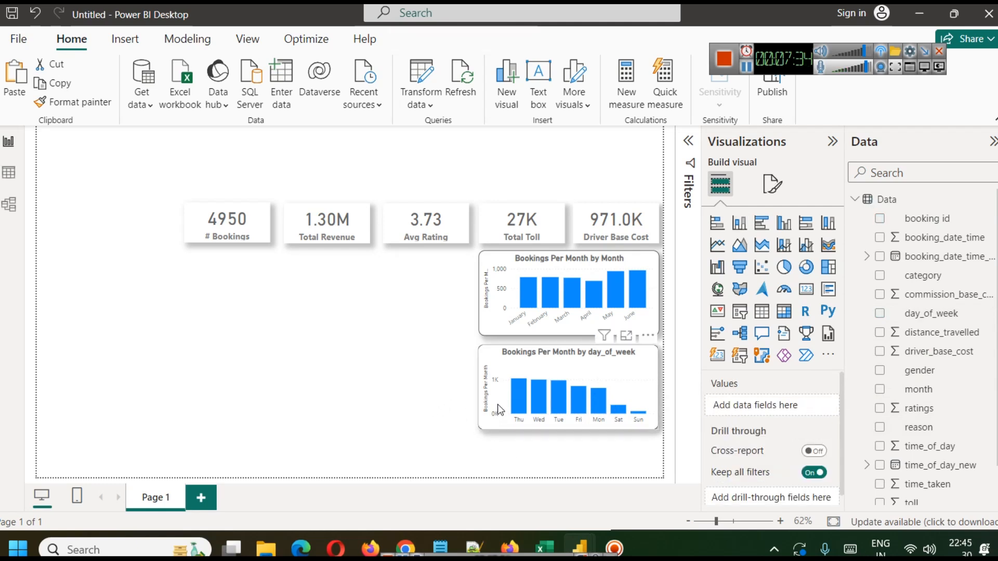
Step: Inspect the bars' booking values in both column charts and extend the day_of_week chart slightly downward
mouse_move(517, 399)
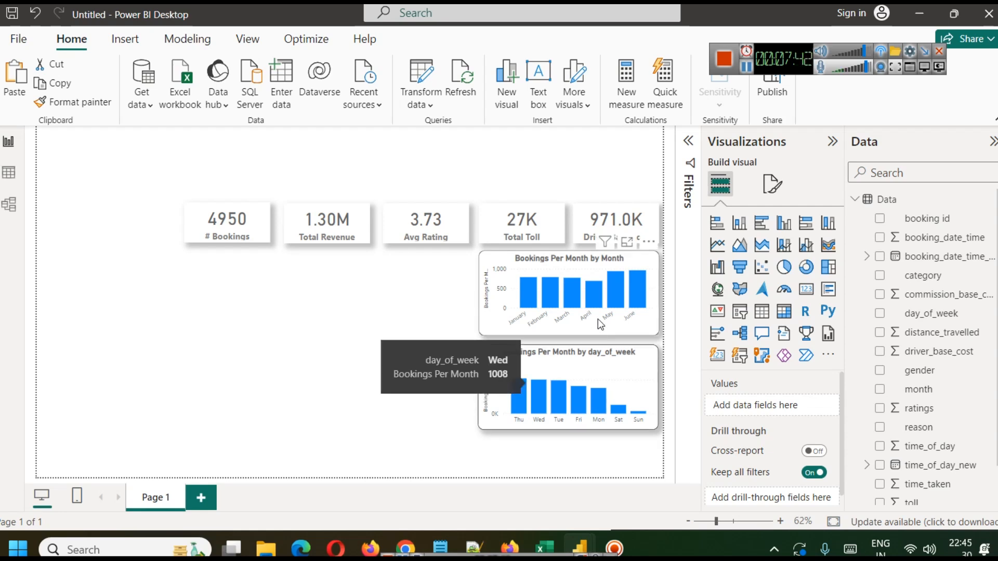
mouse_move(619, 284)
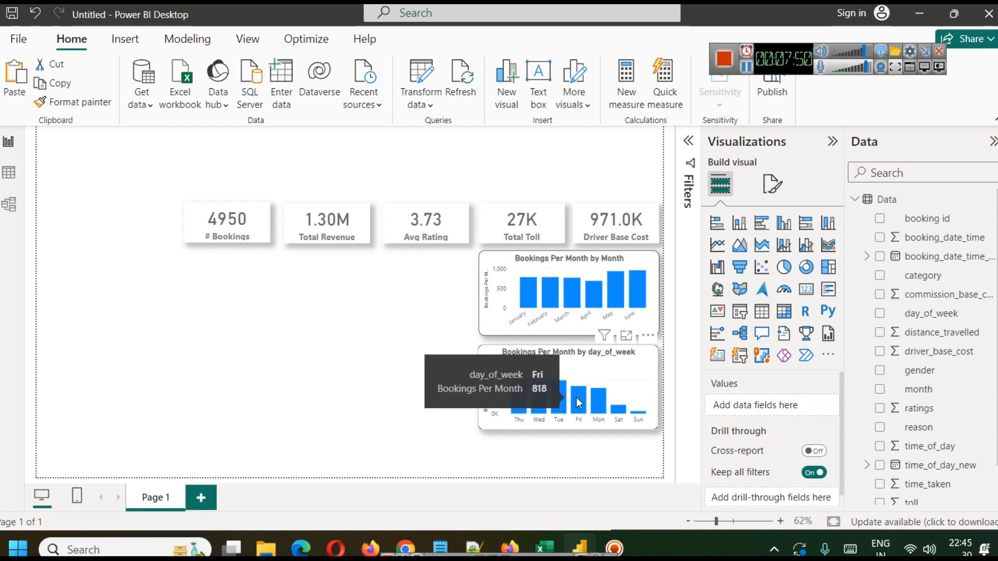
mouse_move(619, 410)
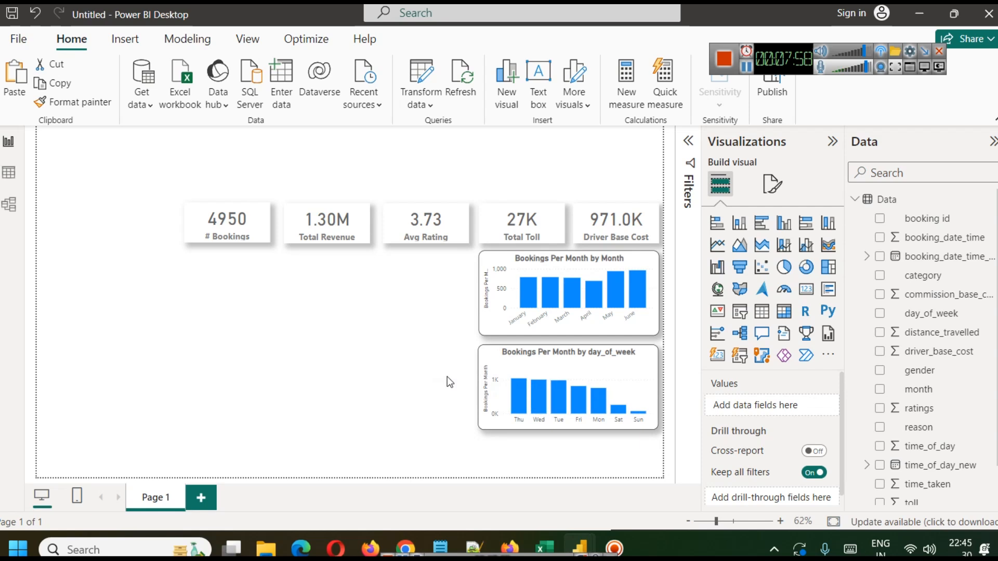
left_click(575, 425)
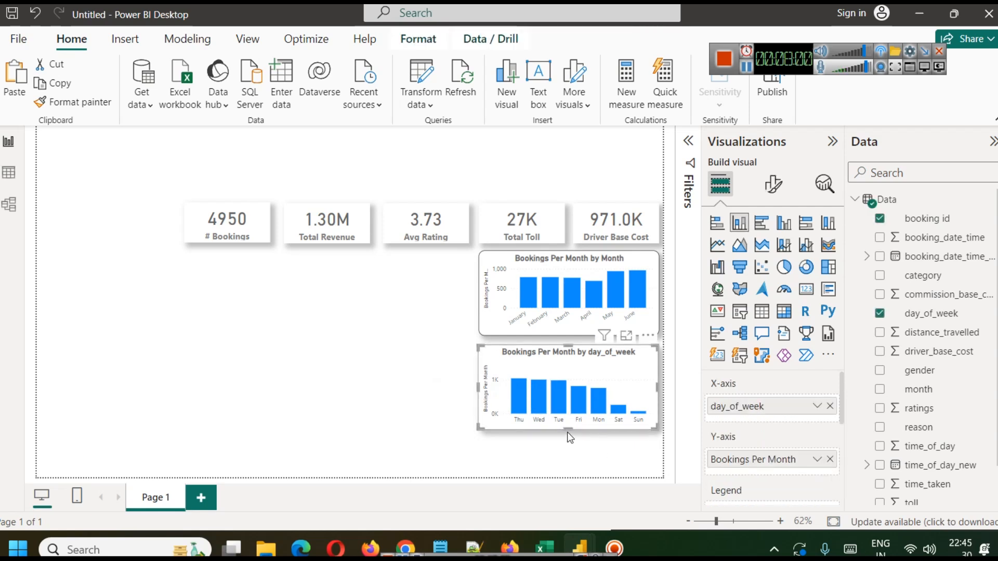
left_click(560, 462)
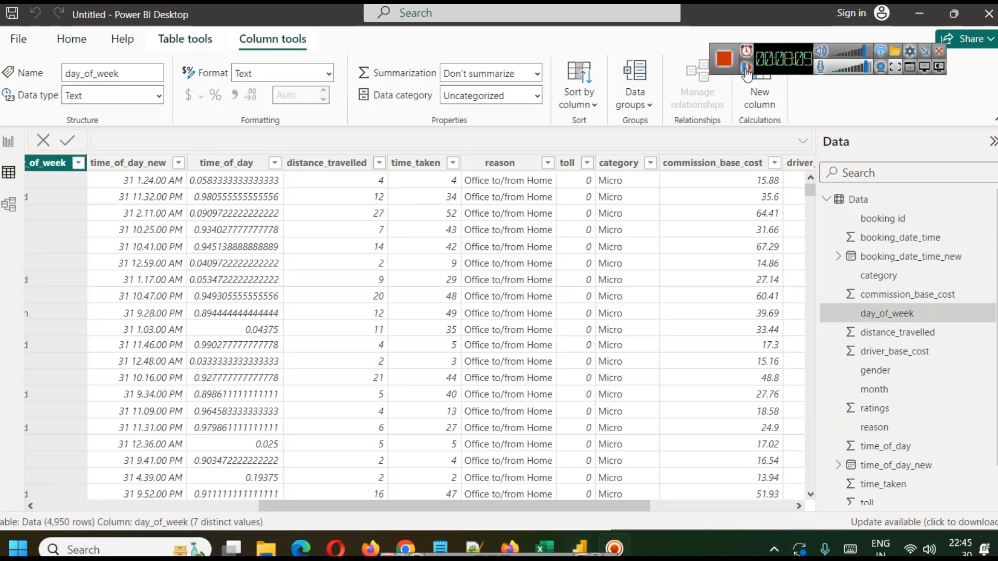
Step: Examine the distinct values of the reason column in the table data, leave it unfiltered and return to the report canvas
left_click(549, 168)
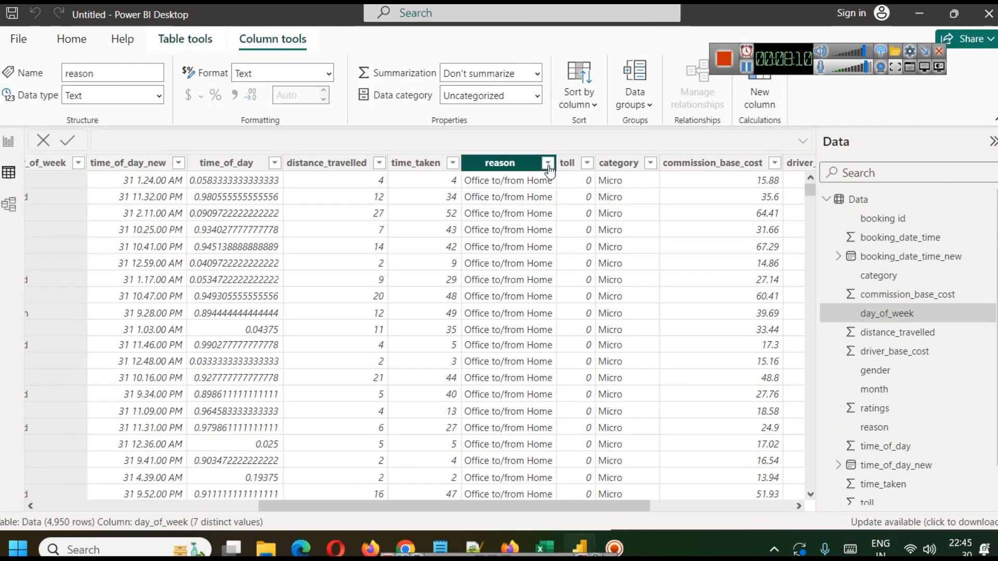
left_click(548, 165)
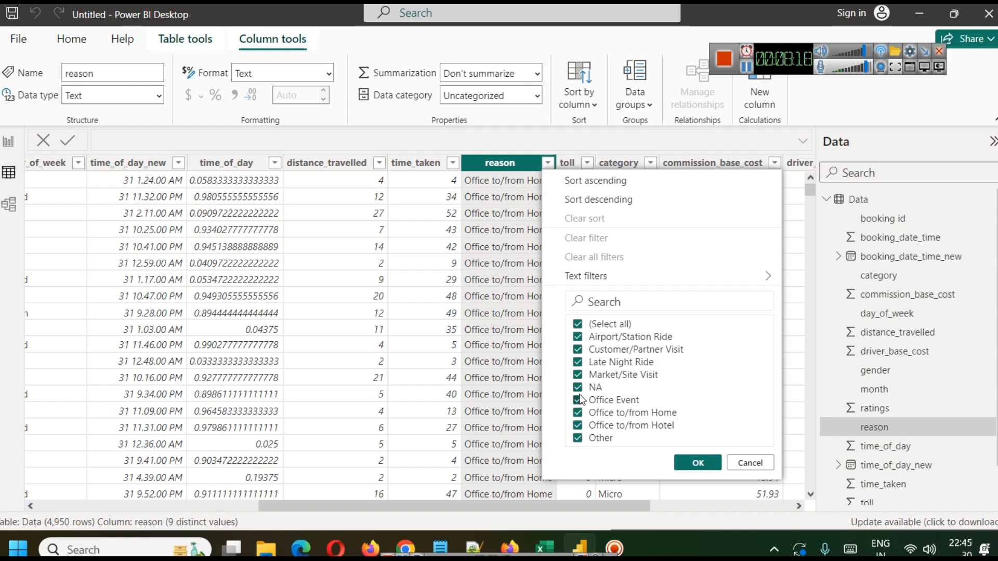
left_click(746, 464)
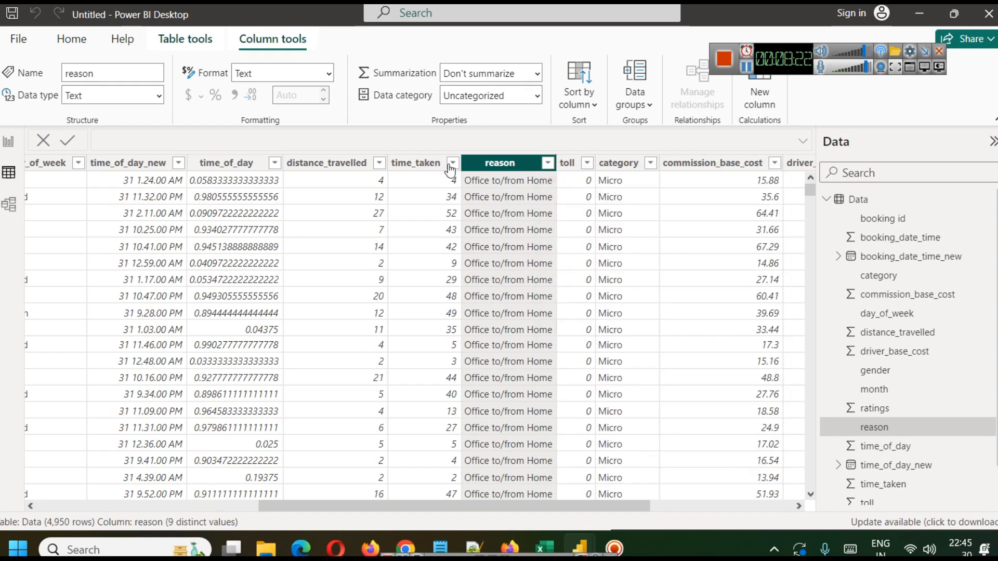
left_click(9, 142)
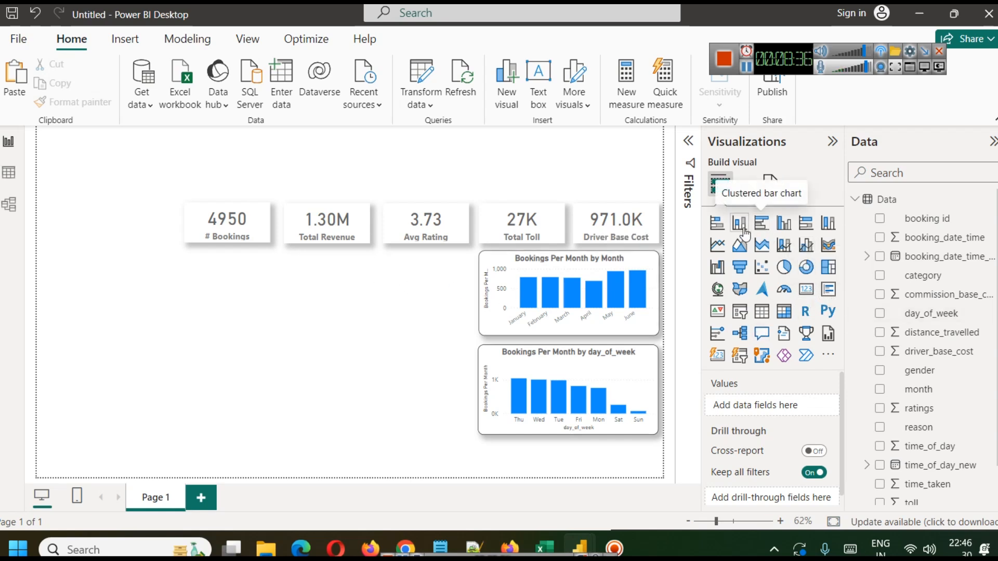
left_click(483, 351)
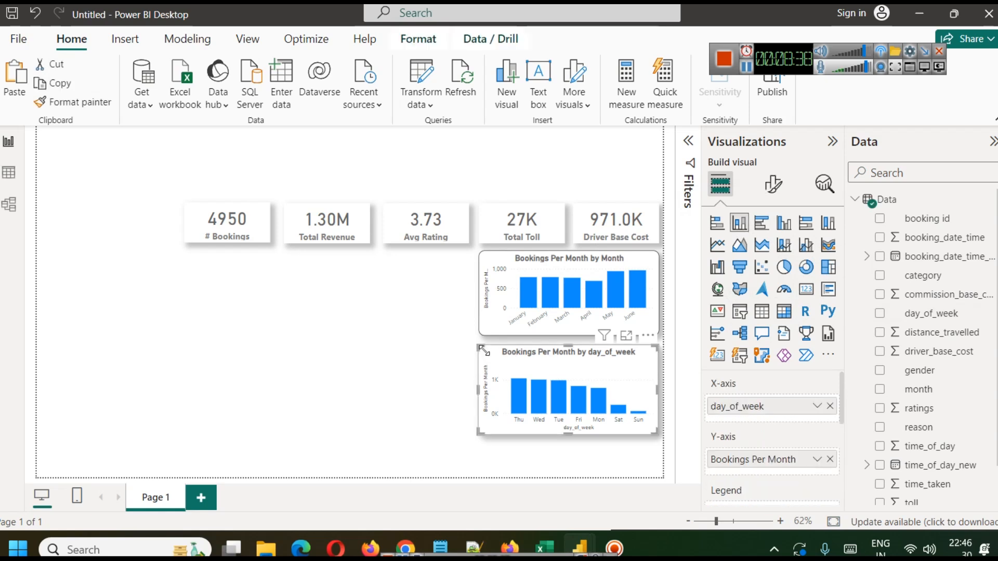
key("ctrl+c")
key("ctrl+v")
left_click_drag(508, 359, 323, 263)
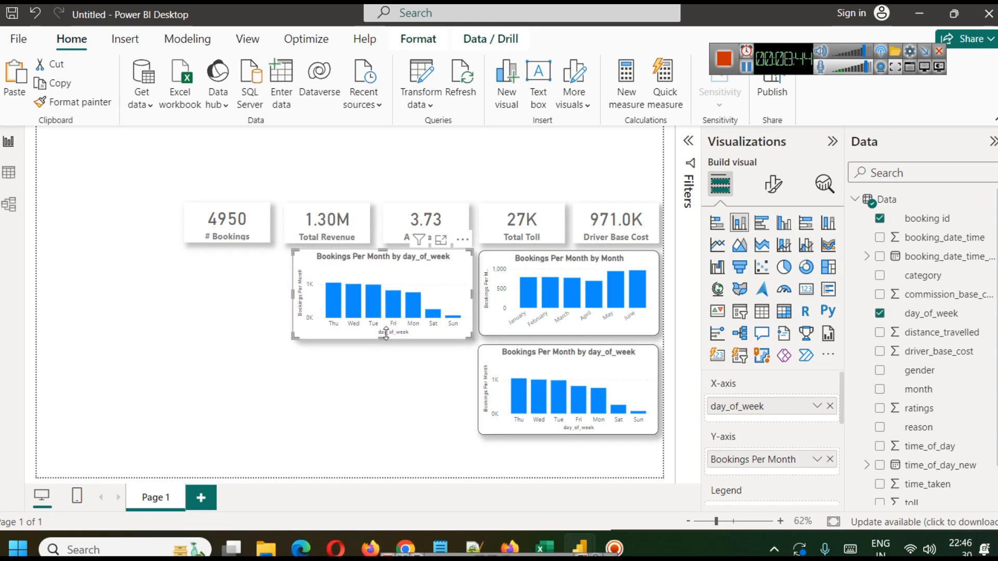
left_click(387, 380)
key("ctrl+z")
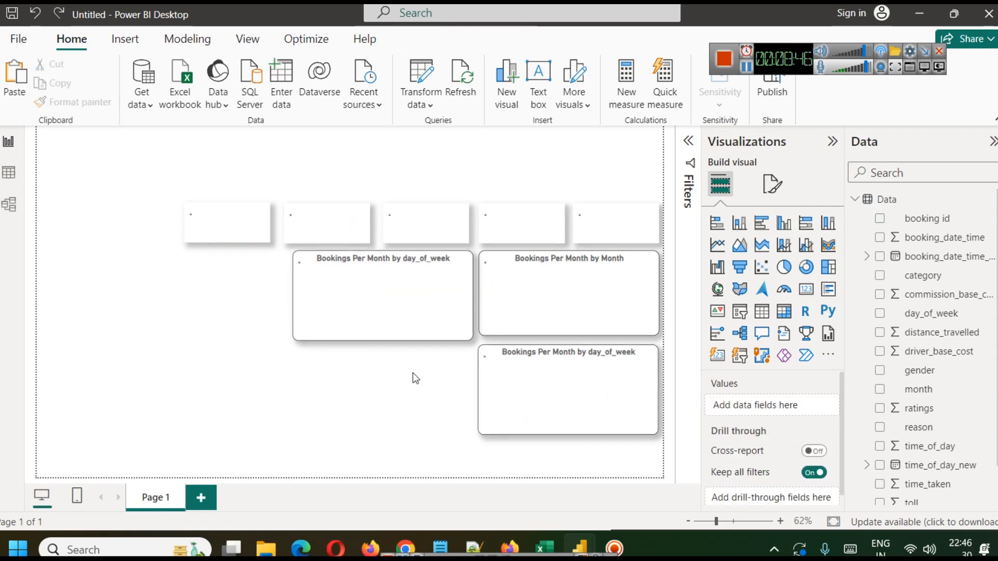
key("ctrl+z")
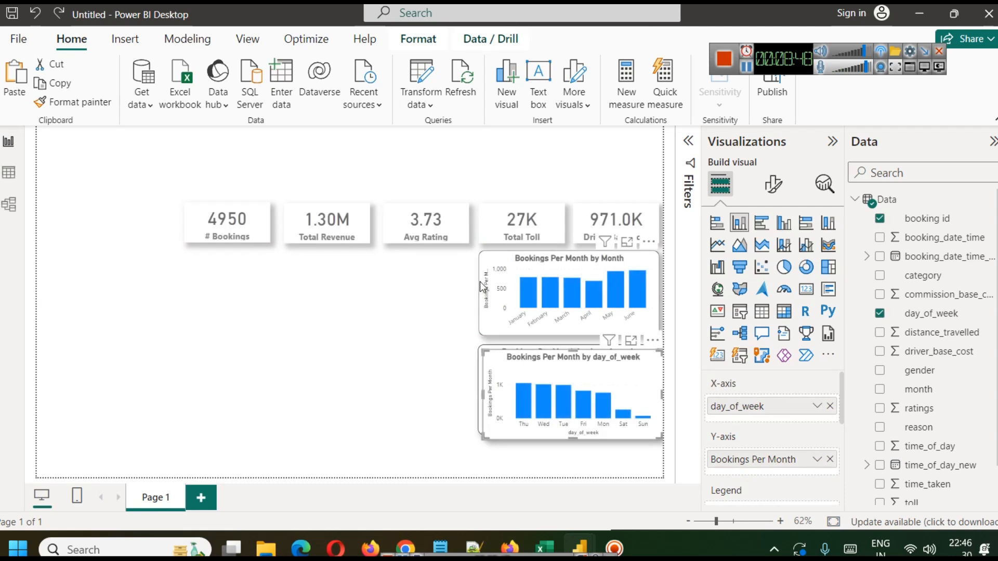
Step: Duplicate the Bookings Per Month by Month chart and align the copy beside the original, below the Total Revenue and Avg Rating cards
left_click(502, 261)
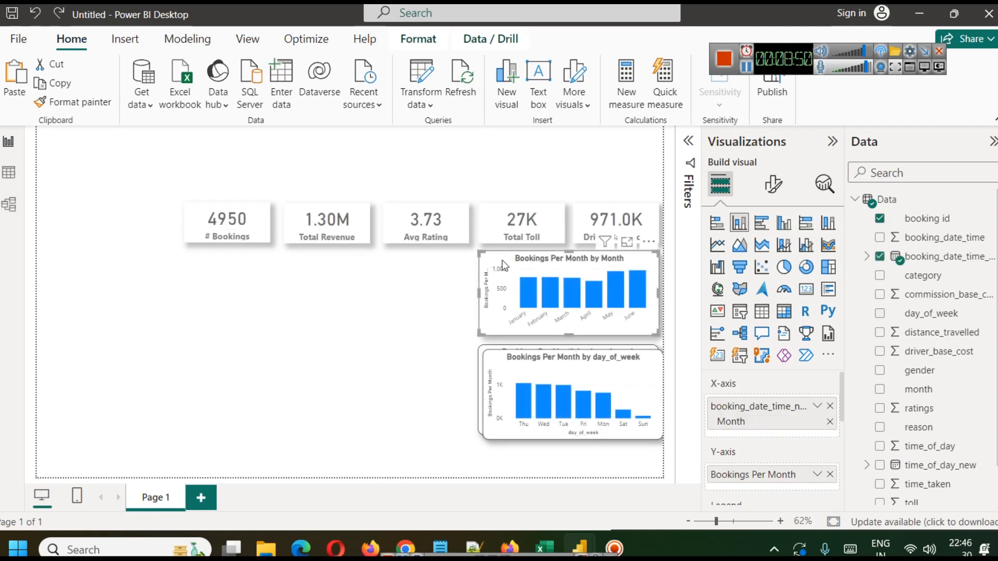
left_click_drag(502, 260, 309, 275)
key("Right")
key("Right")
key("Right")
key("Right")
key("Right")
key("Right")
key("Right")
key("Right")
key("Right")
key("Right")
key("Right")
key("Right")
key("Right")
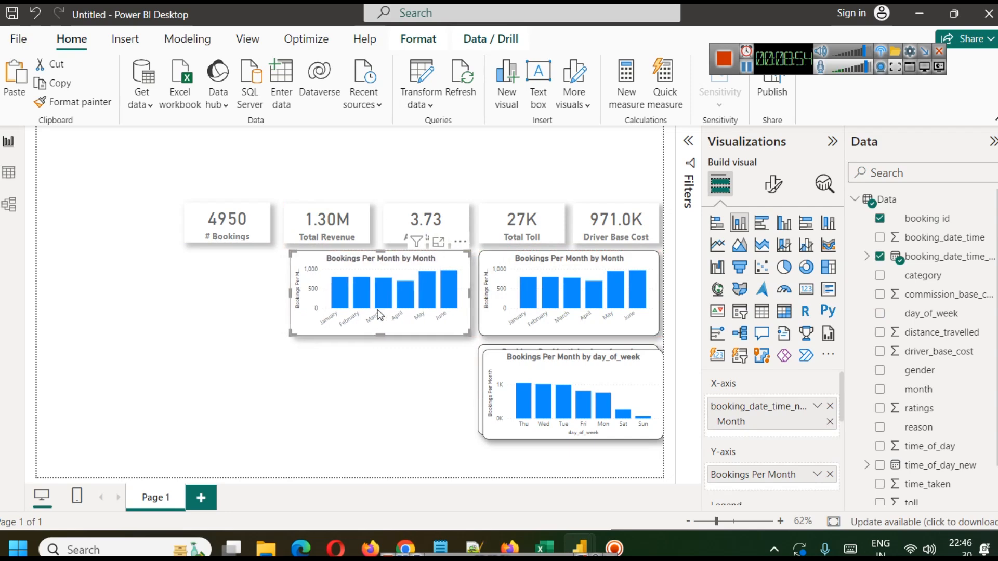
key("Left")
key("Left")
key("Left")
key("Left")
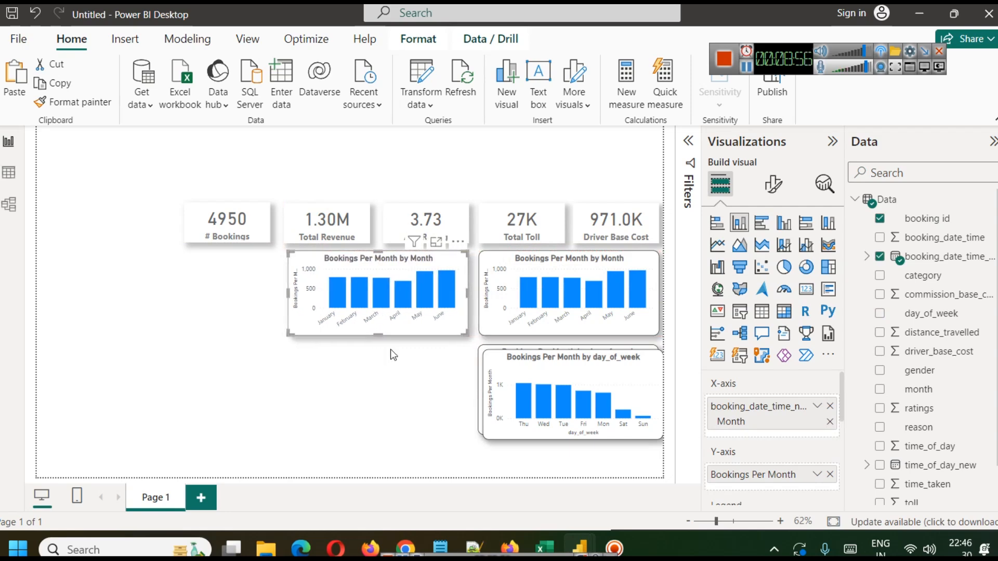
left_click(392, 373)
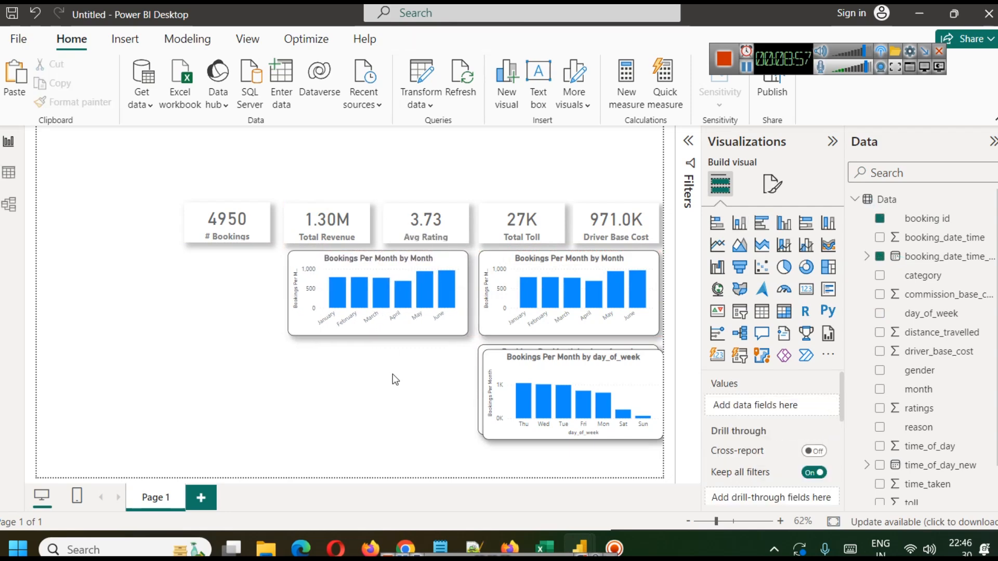
Step: Replace the booking date month on the copied chart's x-axis with the reason field
left_click(306, 260)
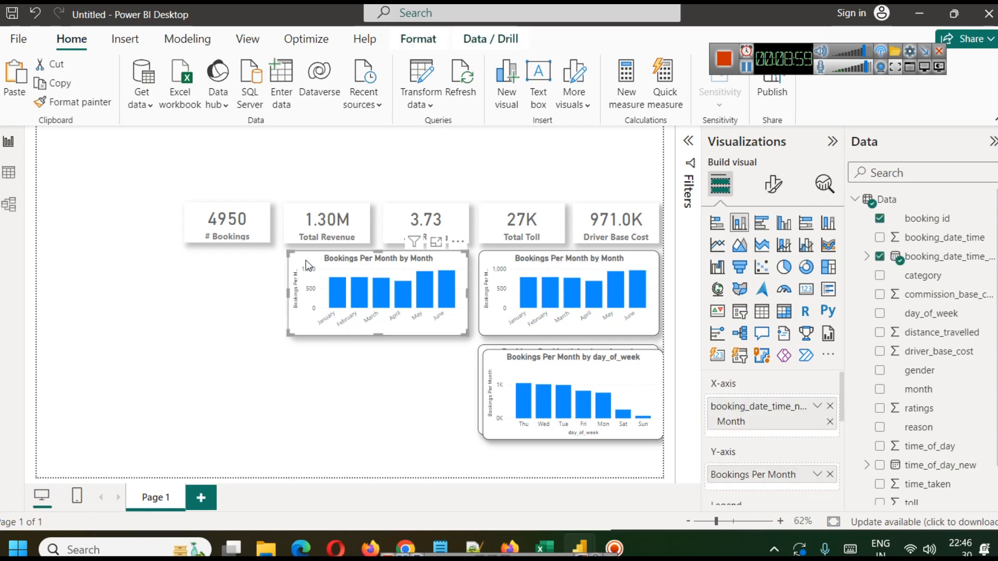
left_click(828, 406)
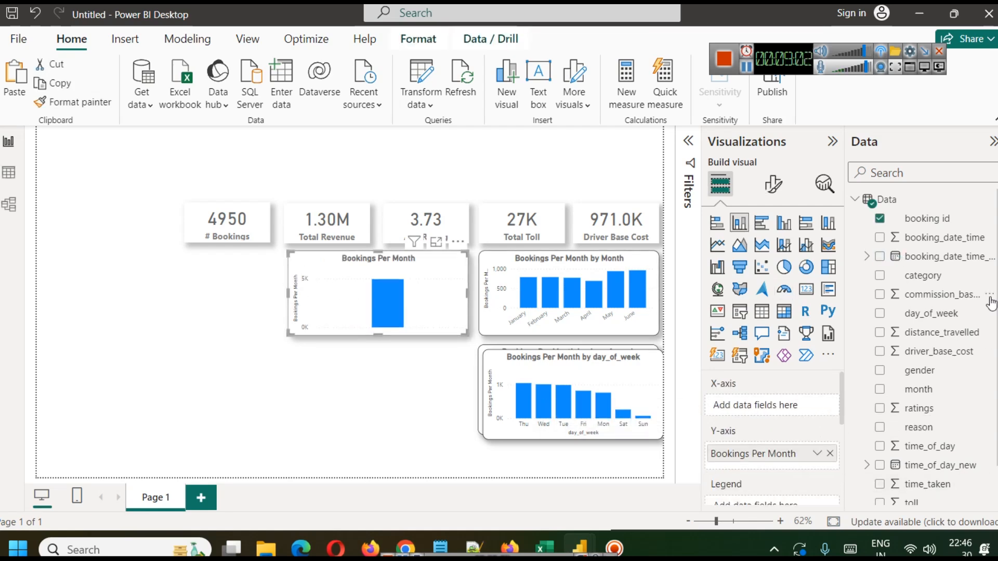
scroll(960, 358, "down", 1)
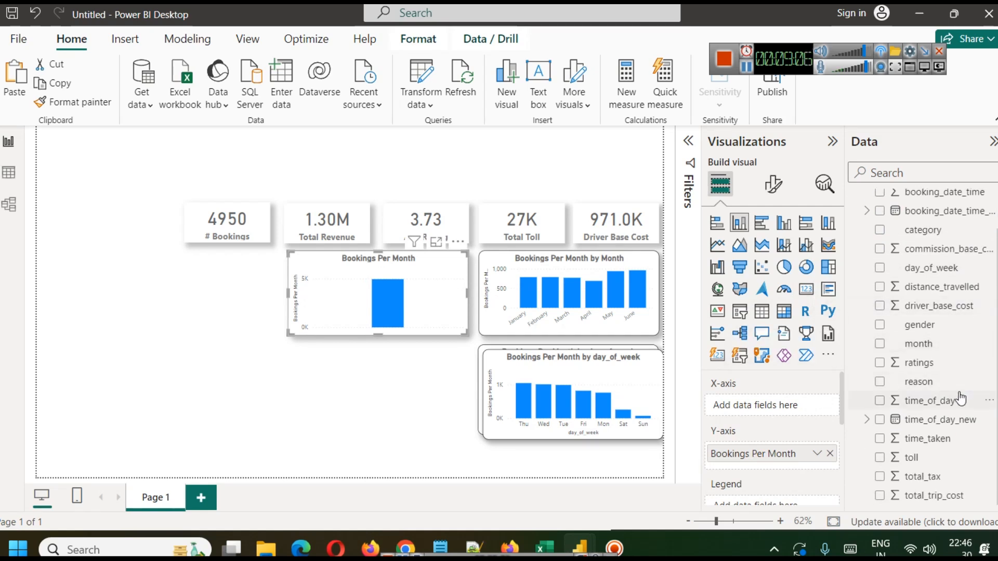
left_click_drag(925, 390, 773, 407)
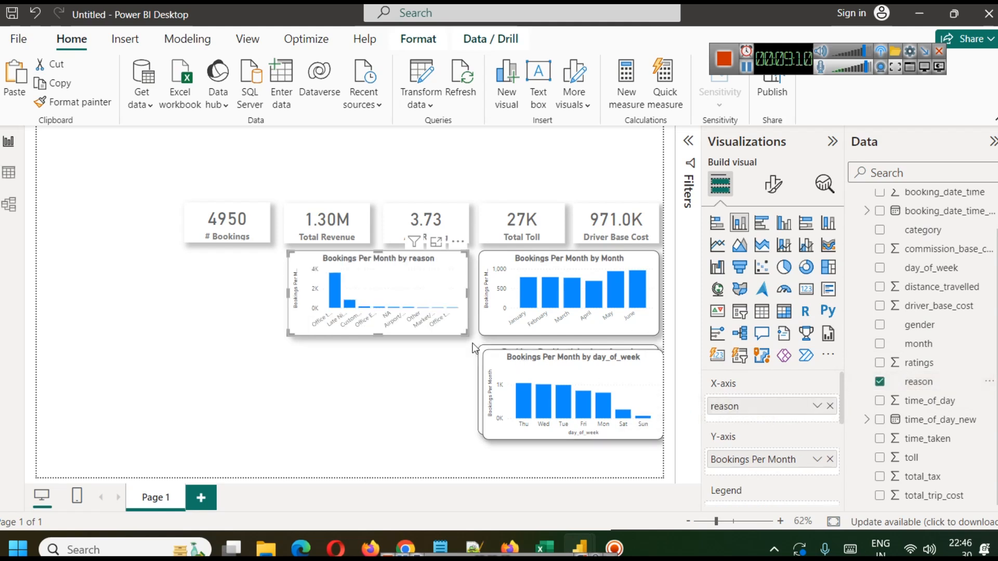
Step: Inspect the reason chart's bar values and widen the chart slightly to align with the Total Revenue card's outer edge
mouse_move(338, 287)
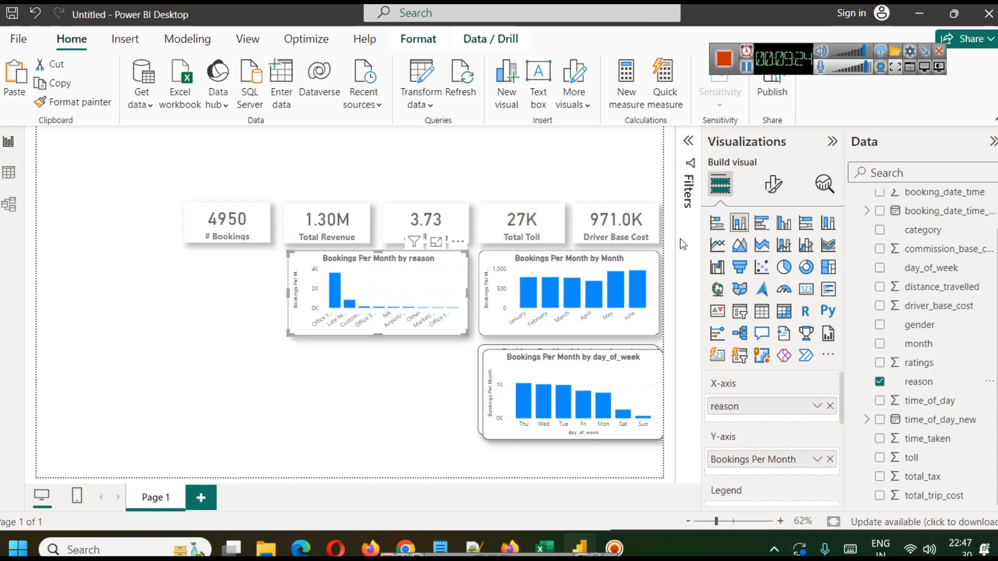
left_click(331, 359)
mouse_move(353, 309)
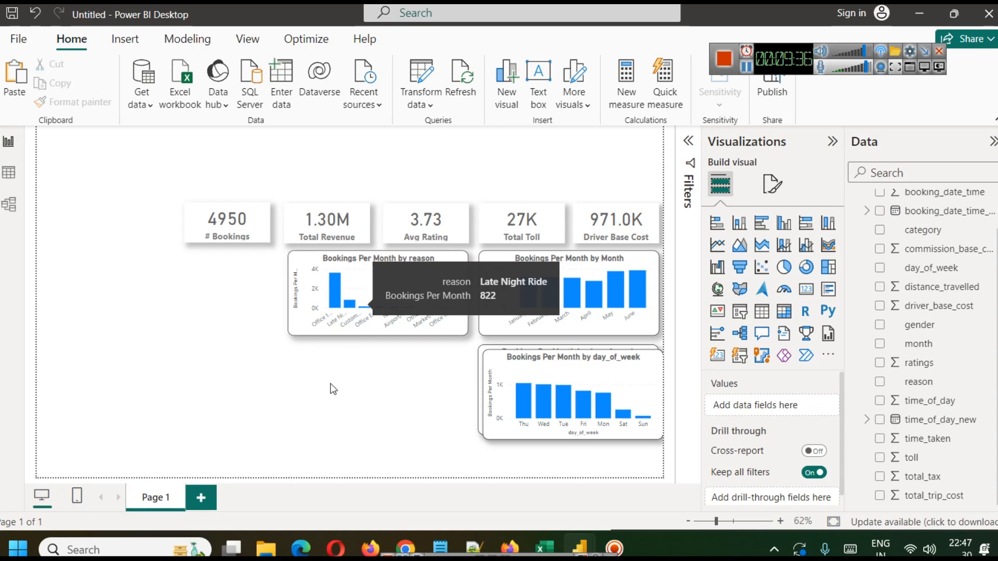
left_click(290, 298)
left_click_drag(289, 297, 285, 298)
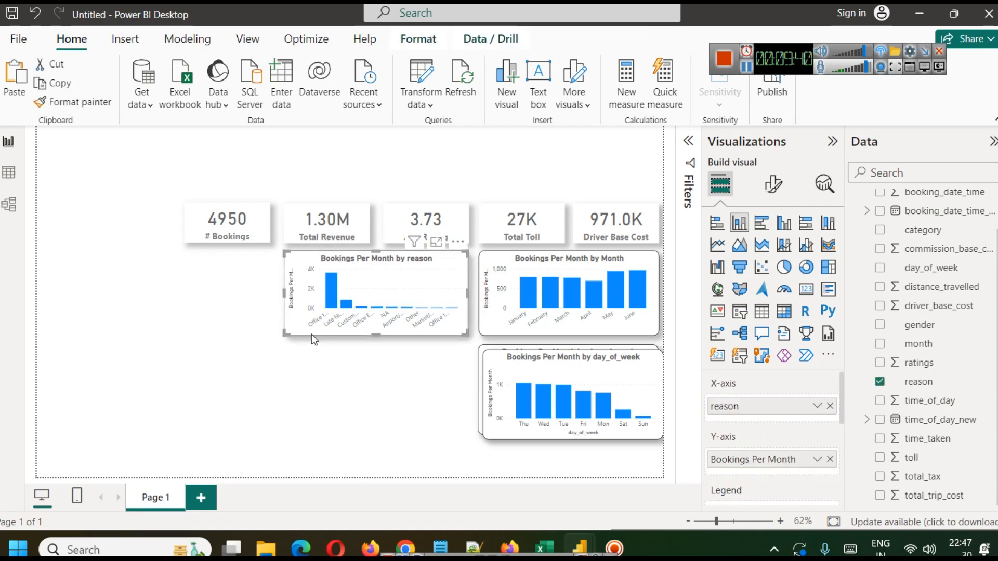
left_click(367, 397)
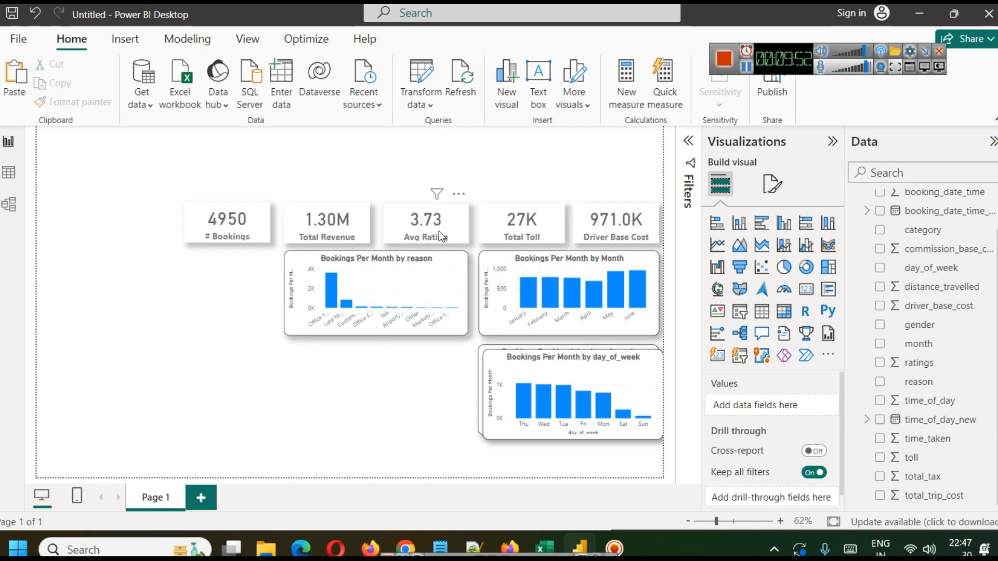
left_click(746, 67)
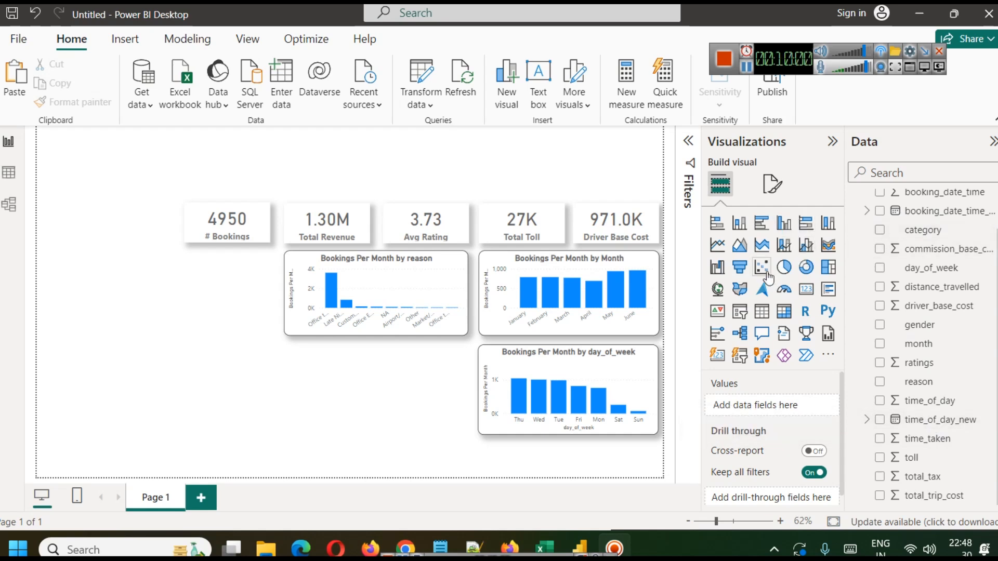
Step: Add an area chart below the reason chart, matching that chart's width and the day_of_week chart's height
left_click(738, 245)
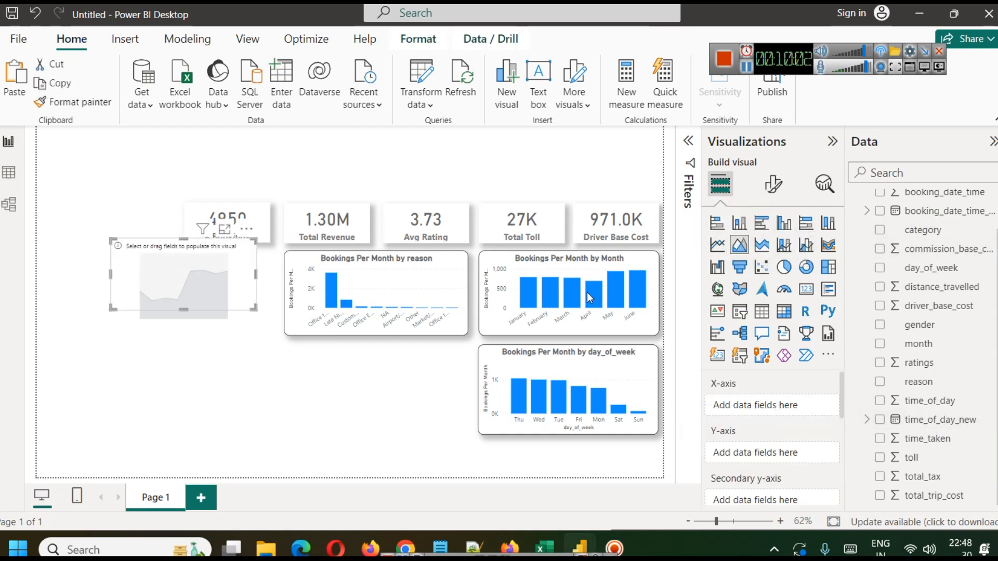
left_click_drag(188, 266, 402, 373)
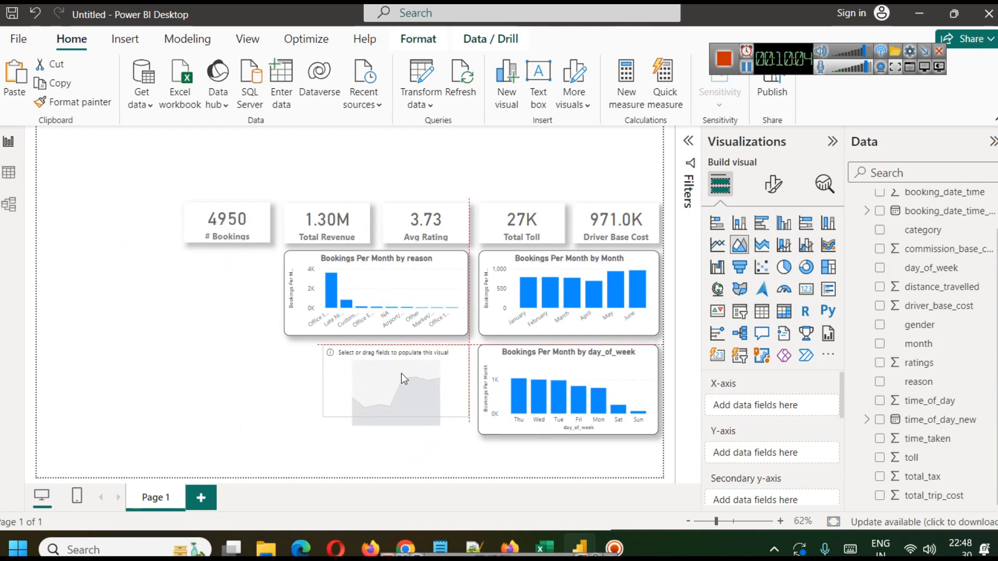
left_click_drag(319, 416, 284, 422)
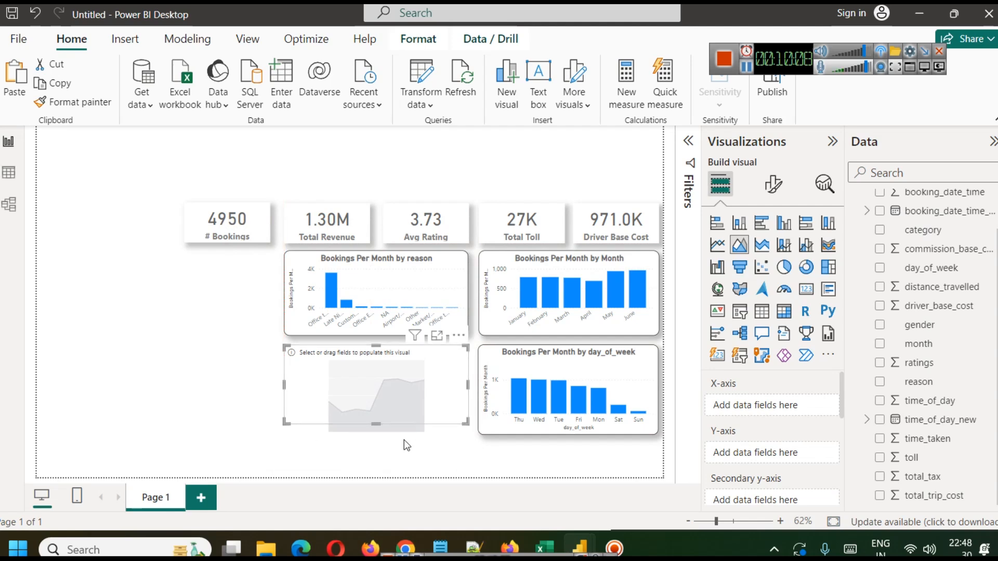
left_click_drag(377, 426, 376, 434)
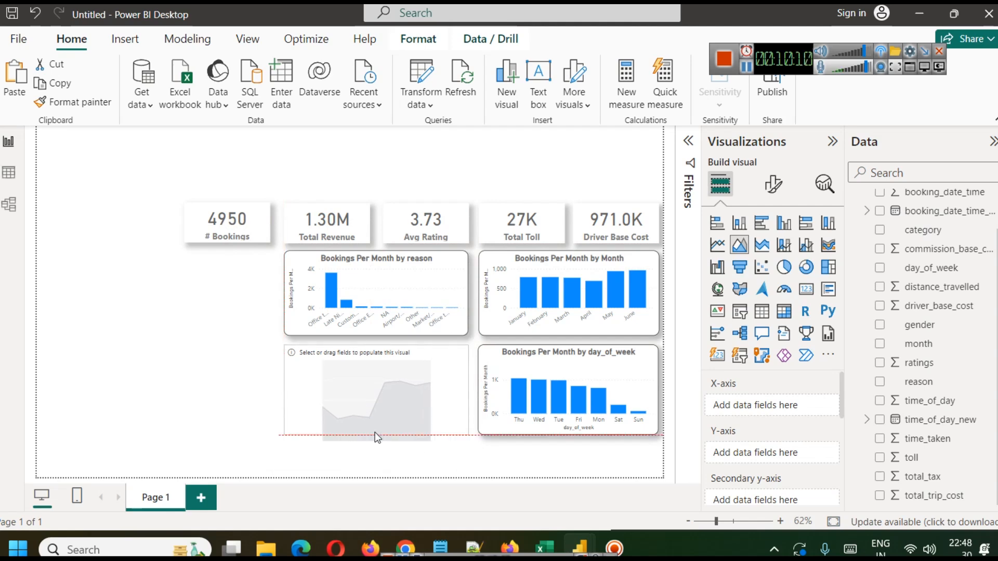
left_click(460, 457)
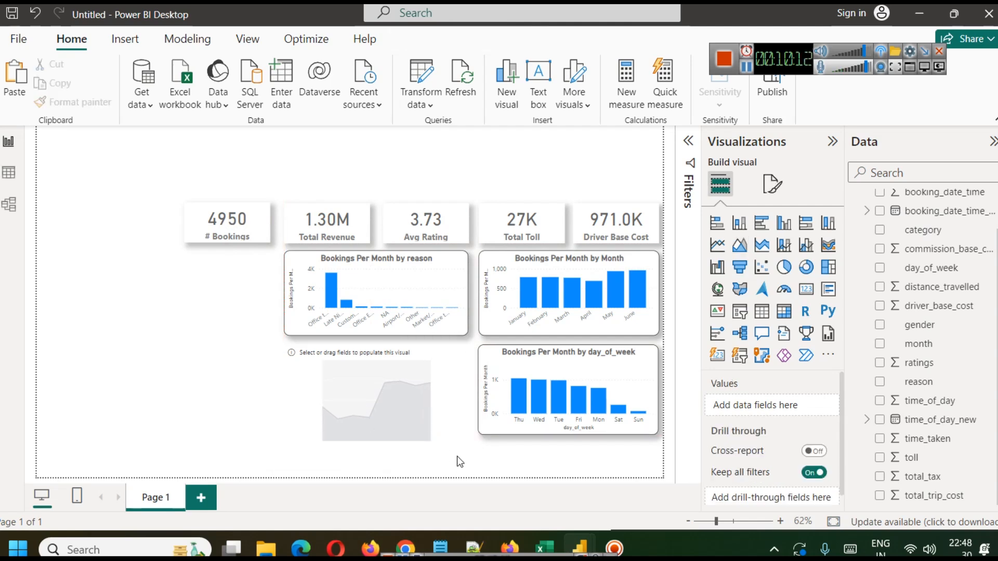
Step: Put time_of_day_new on the area chart's x-axis and booking id on its y-axis, summarized as Count (Distinct)
left_click(410, 384)
left_click_drag(923, 420, 801, 409)
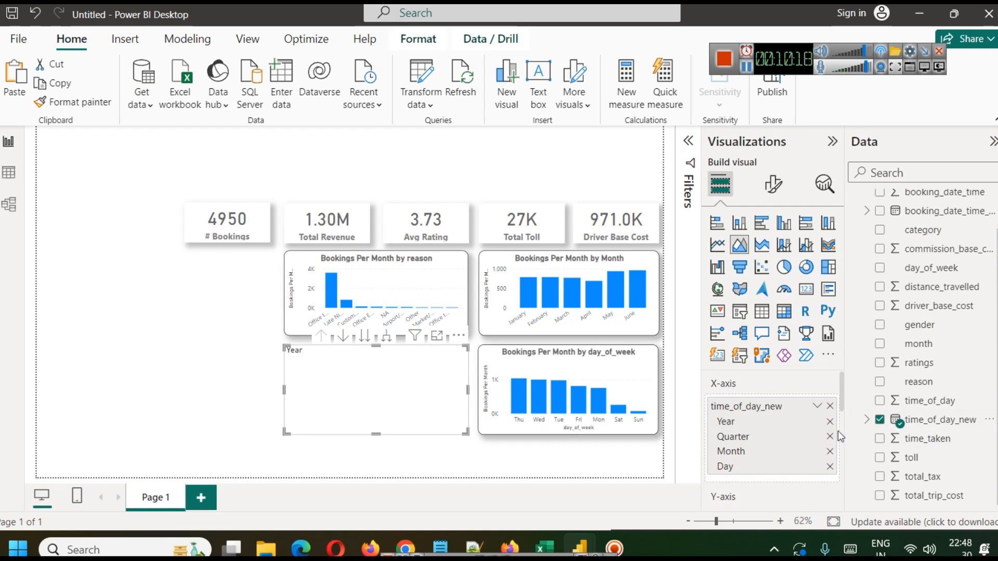
scroll(815, 437, "down", 3)
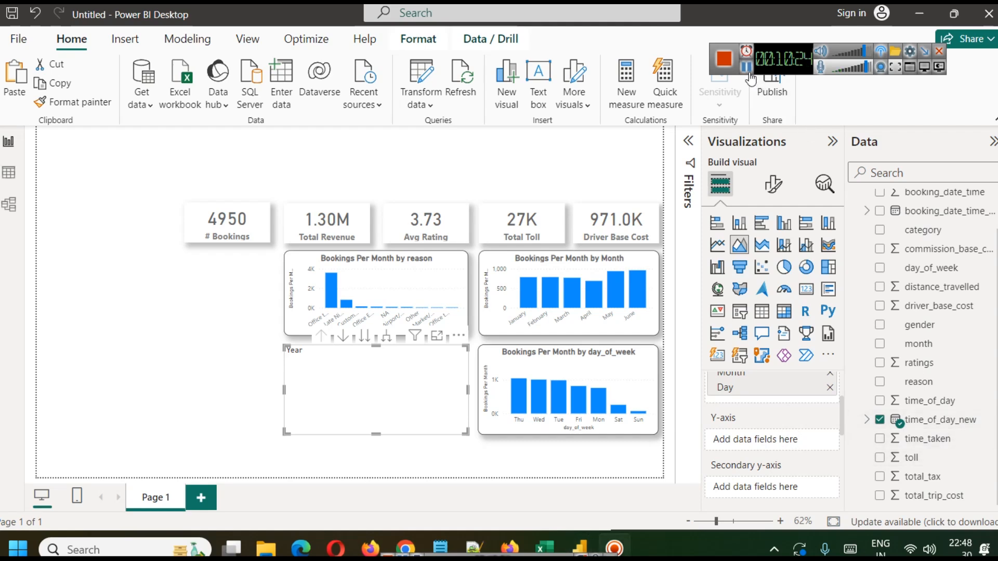
scroll(944, 306, "up", 2)
left_click_drag(920, 213, 766, 439)
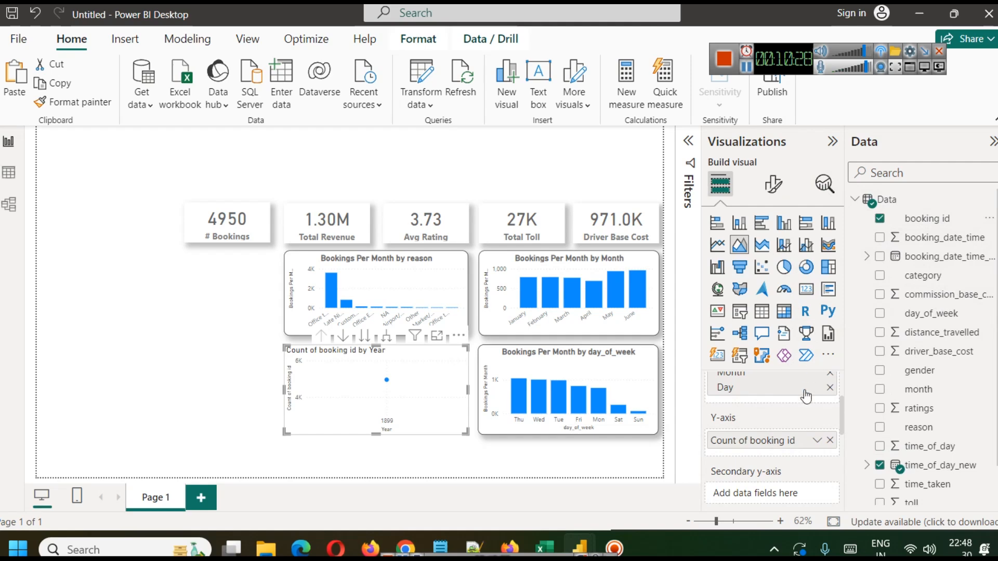
left_click(817, 441)
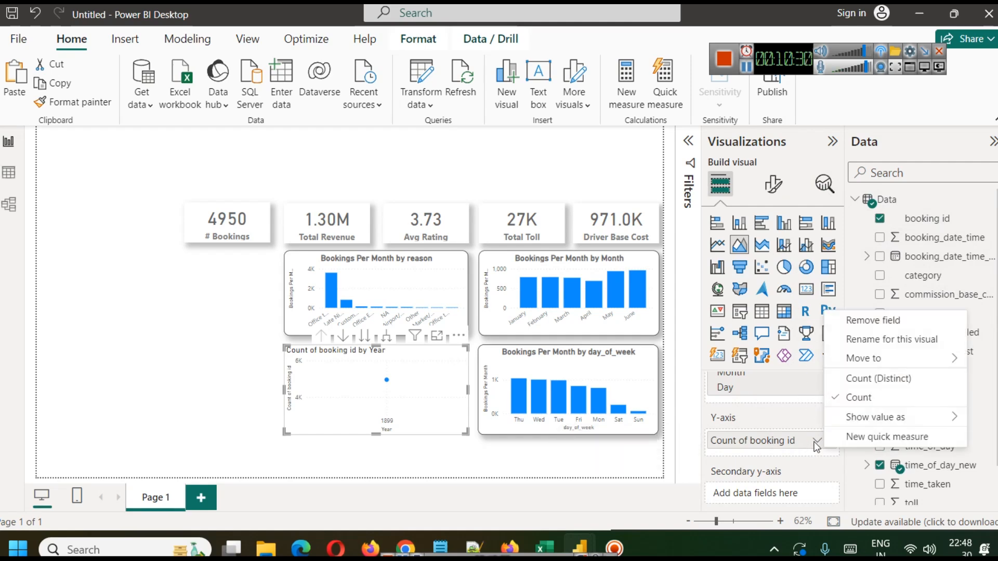
left_click(864, 380)
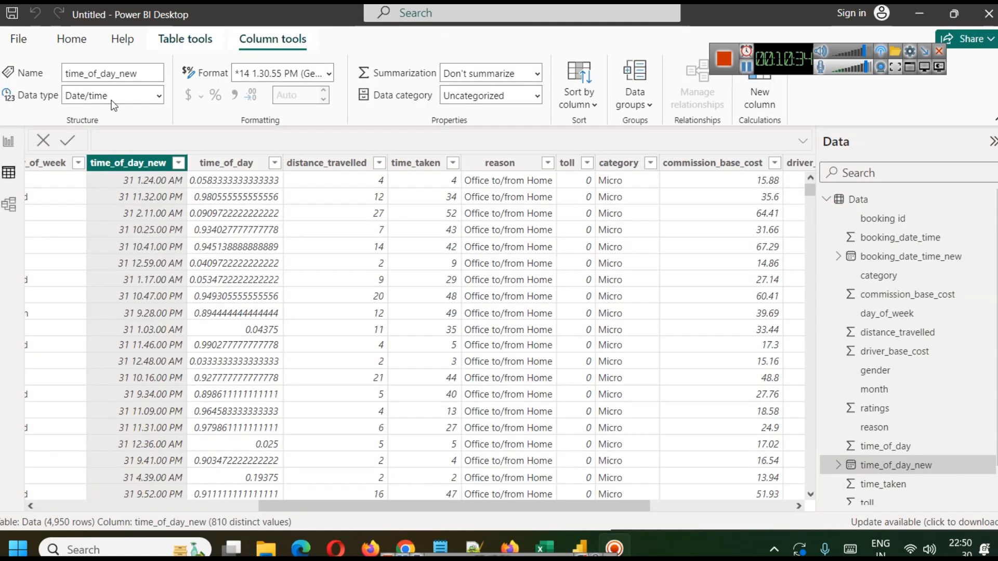
Step: Format the time_of_day_new column as Short Time (13.30) in the table data and return to the report canvas
left_click(7, 141)
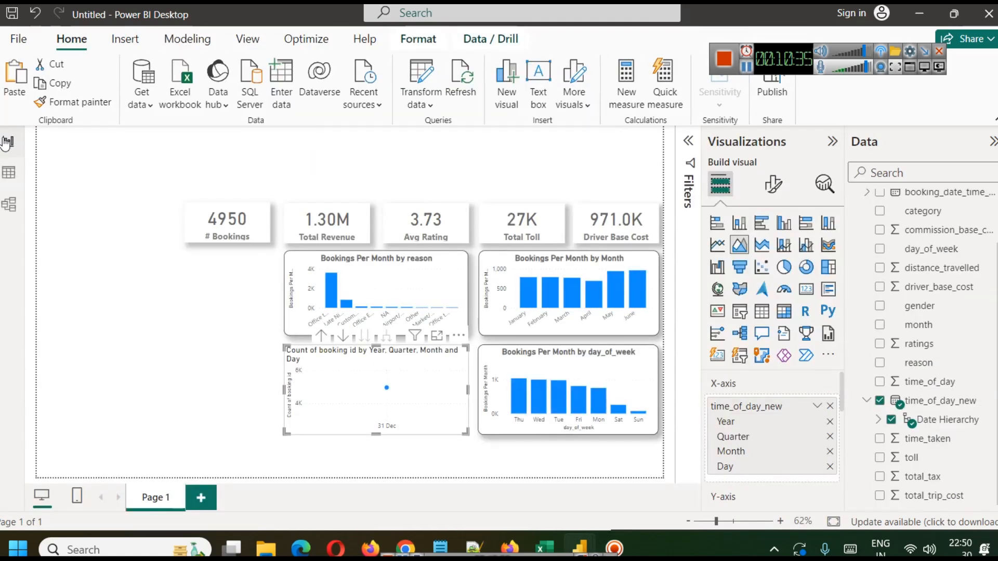
left_click(9, 173)
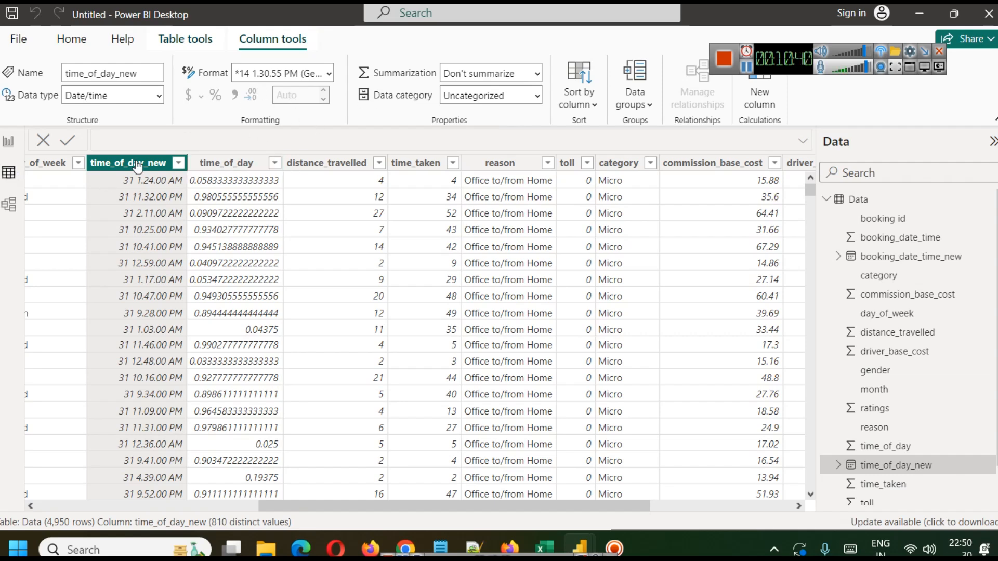
left_click(329, 73)
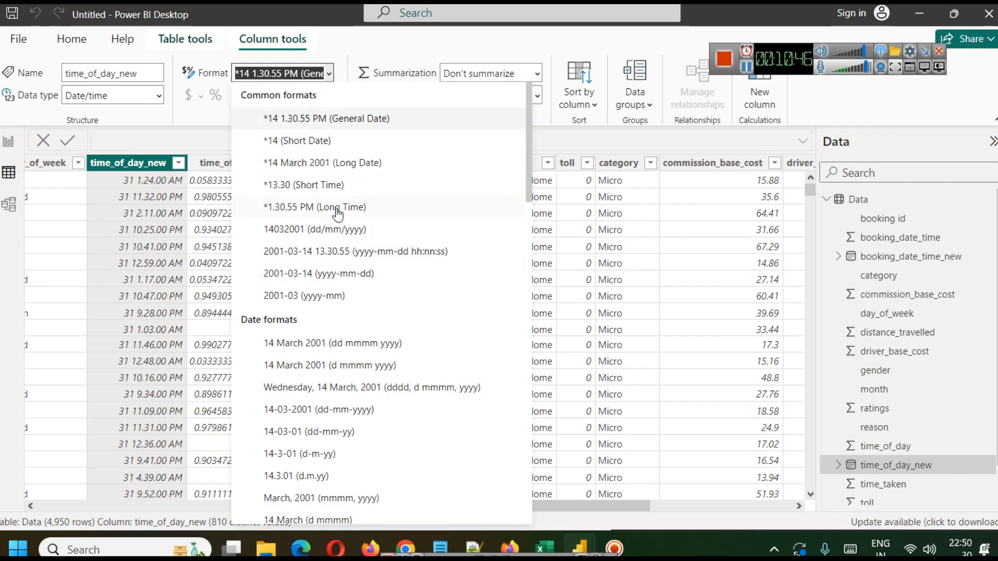
left_click(311, 189)
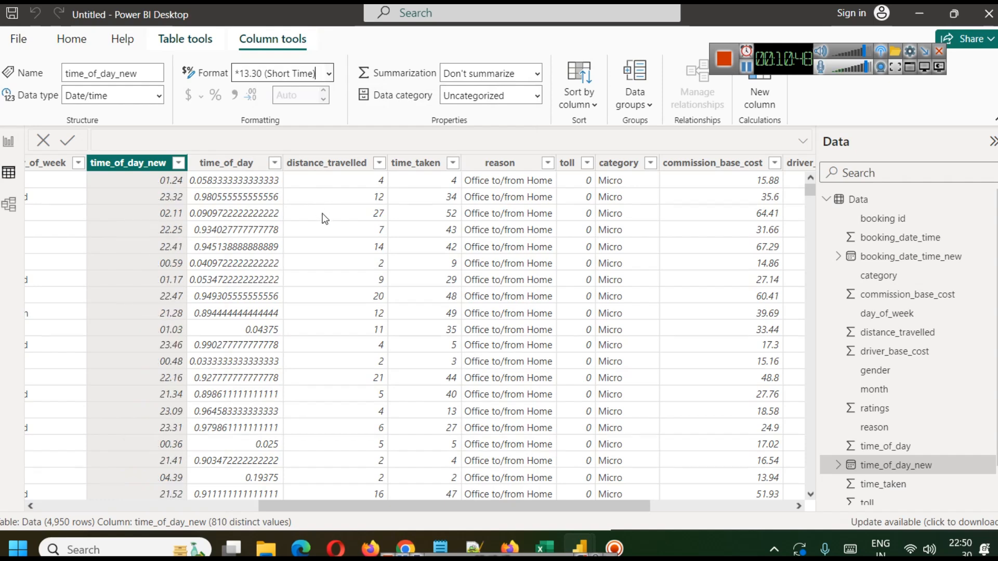
left_click(13, 144)
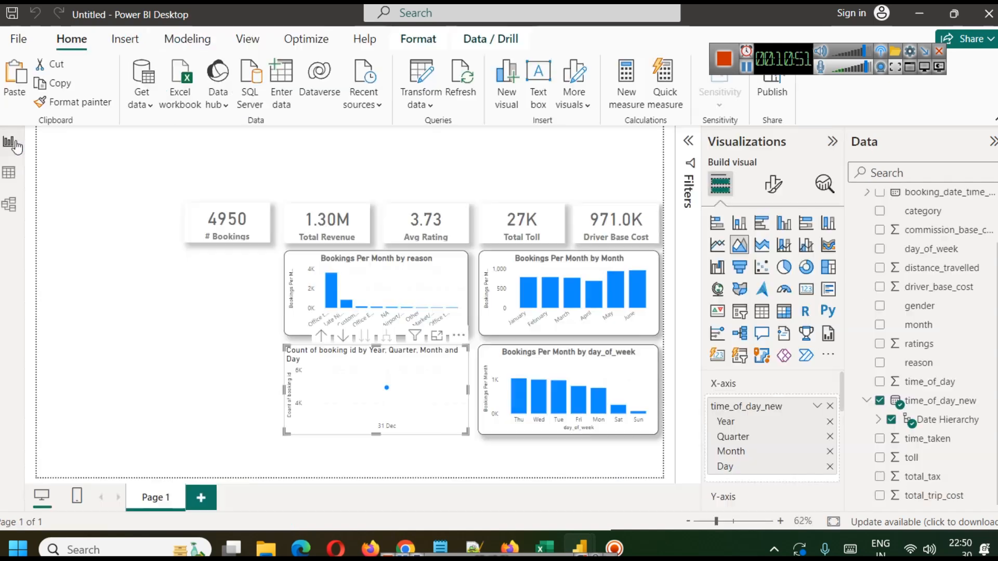
Step: Replace the date hierarchy on the area chart's x-axis with the plain time_of_day_new field and view the chart in focus mode
left_click(830, 406)
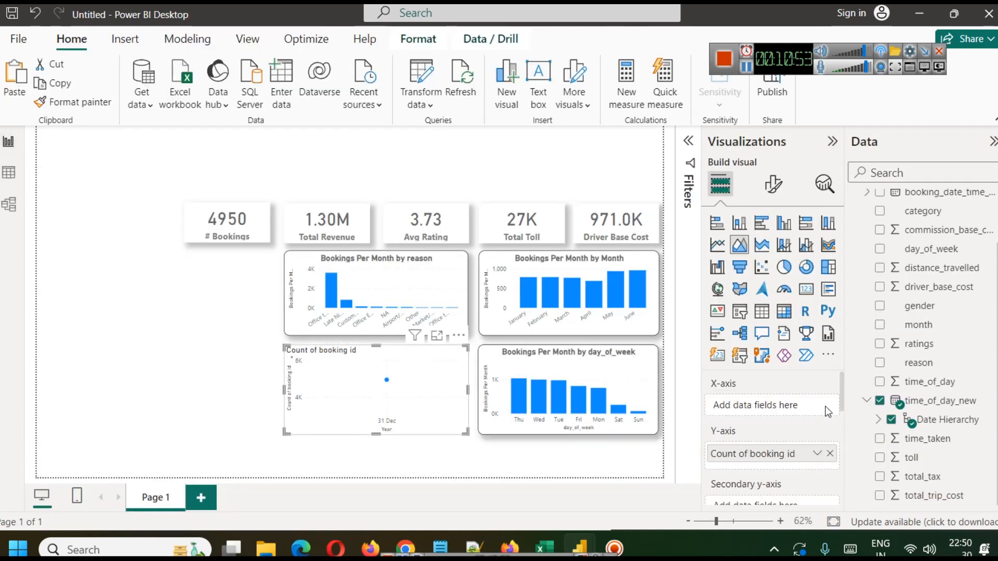
left_click(866, 405)
left_click_drag(933, 419, 759, 406)
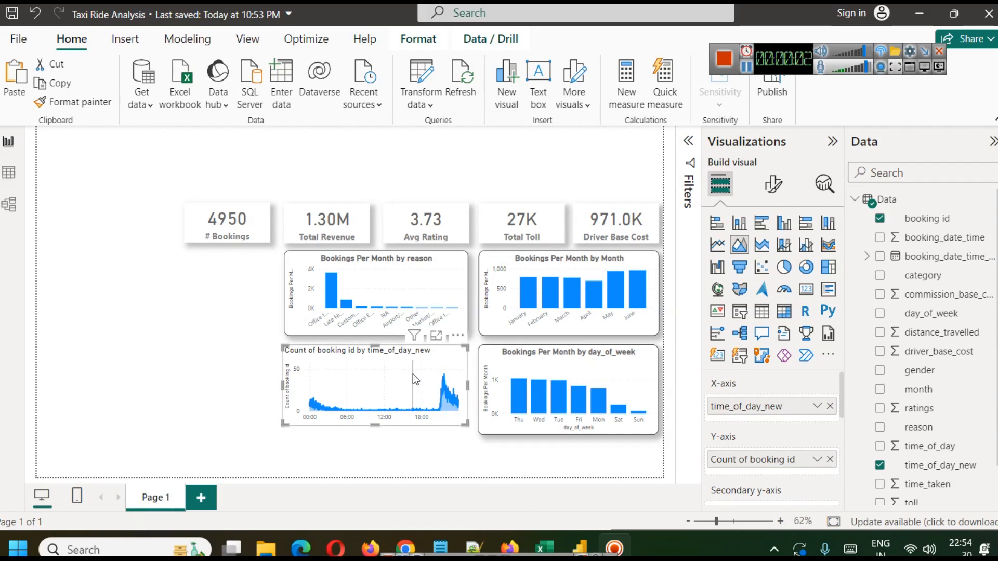
left_click(437, 336)
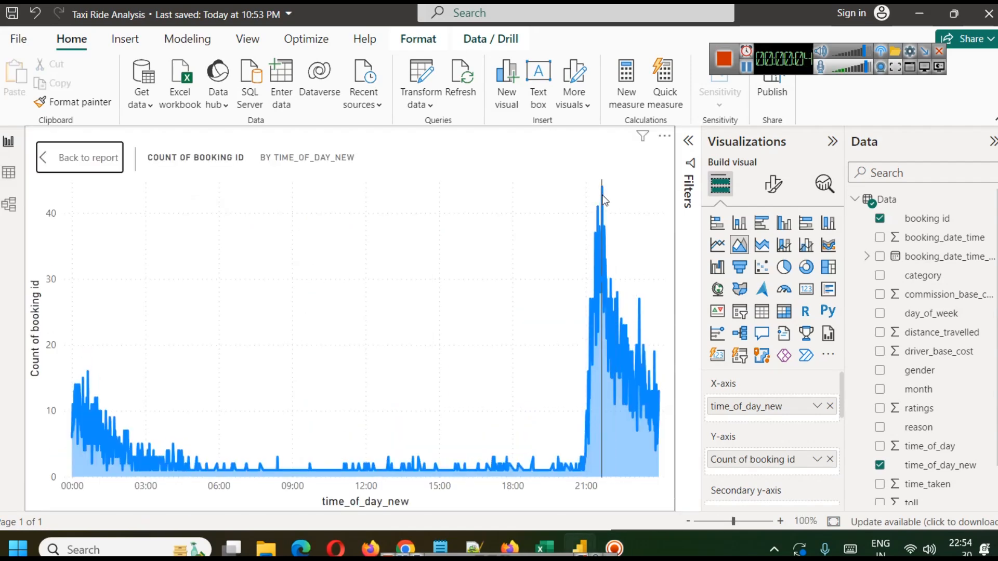
Step: Examine the booking counts at the peak hours on the focused area chart and return to the report canvas
mouse_move(603, 197)
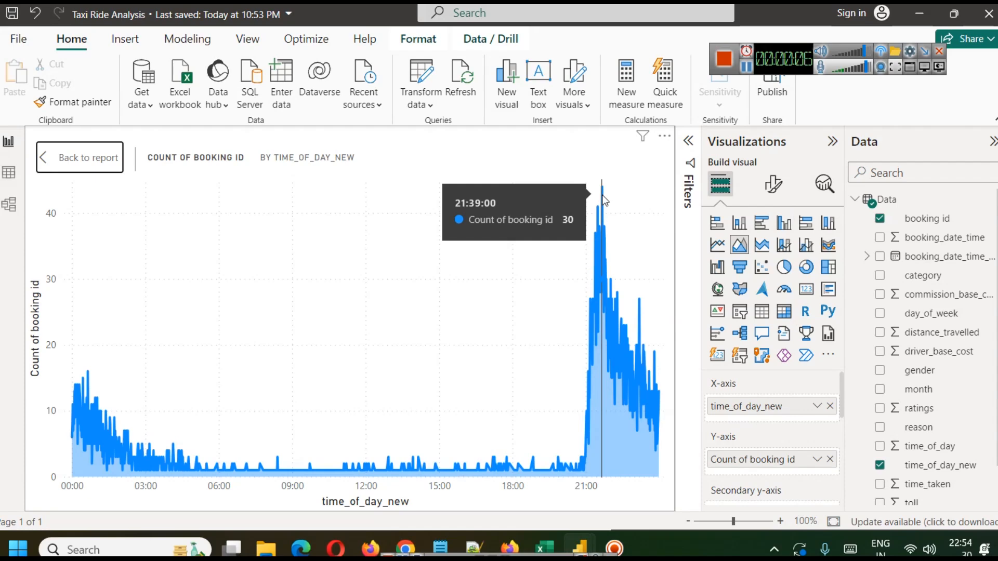
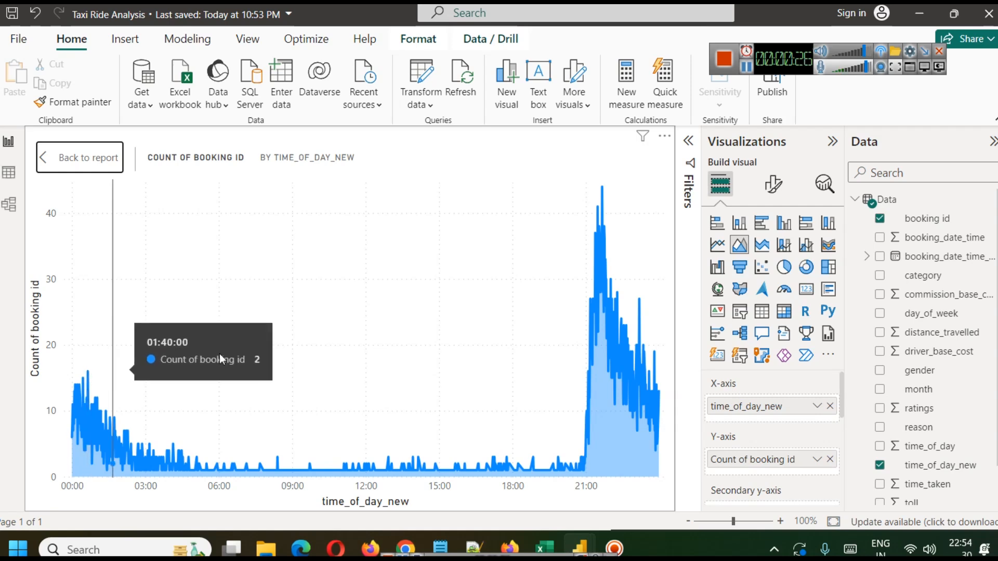
left_click(744, 73)
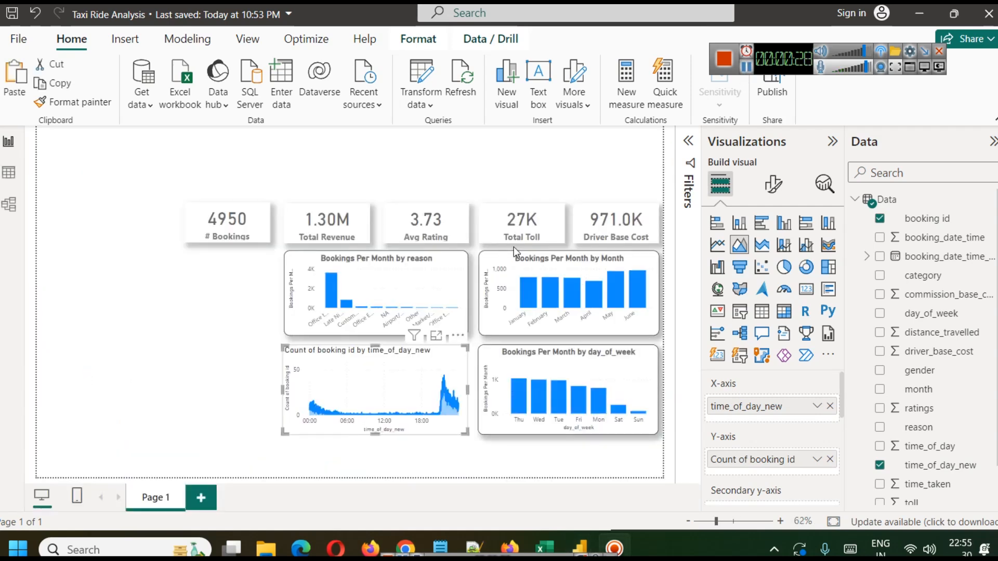
Step: Check the transform options for the time_of_day_new column in the Power Query editor and close the editor without changing anything
left_click(421, 98)
left_click(439, 129)
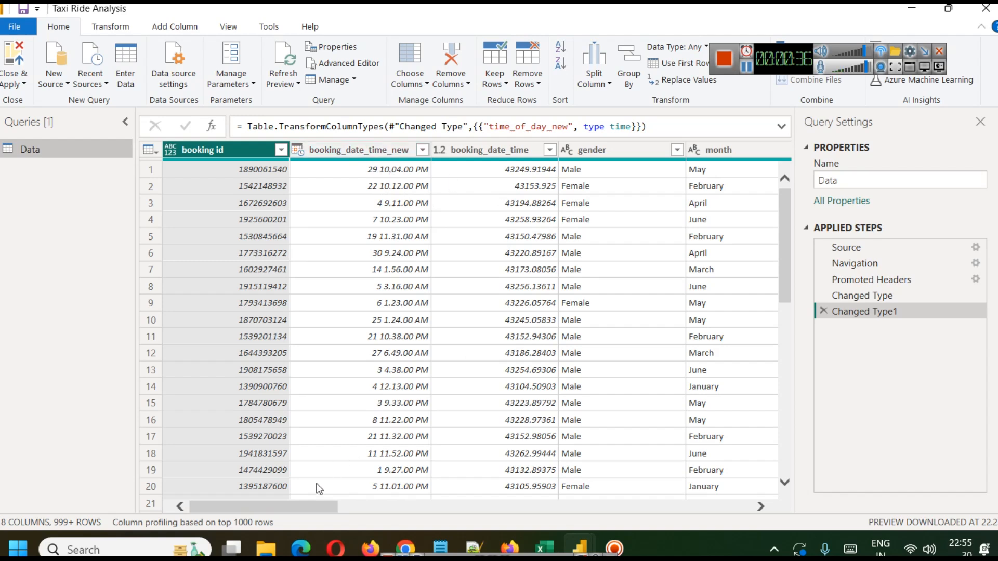
left_click_drag(317, 501, 451, 526)
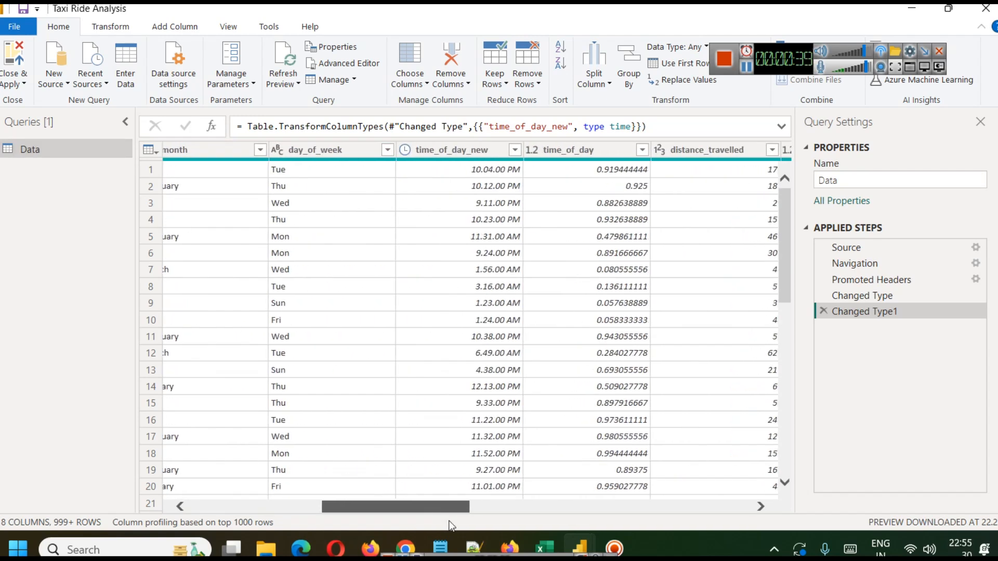
left_click(459, 151)
right_click(457, 152)
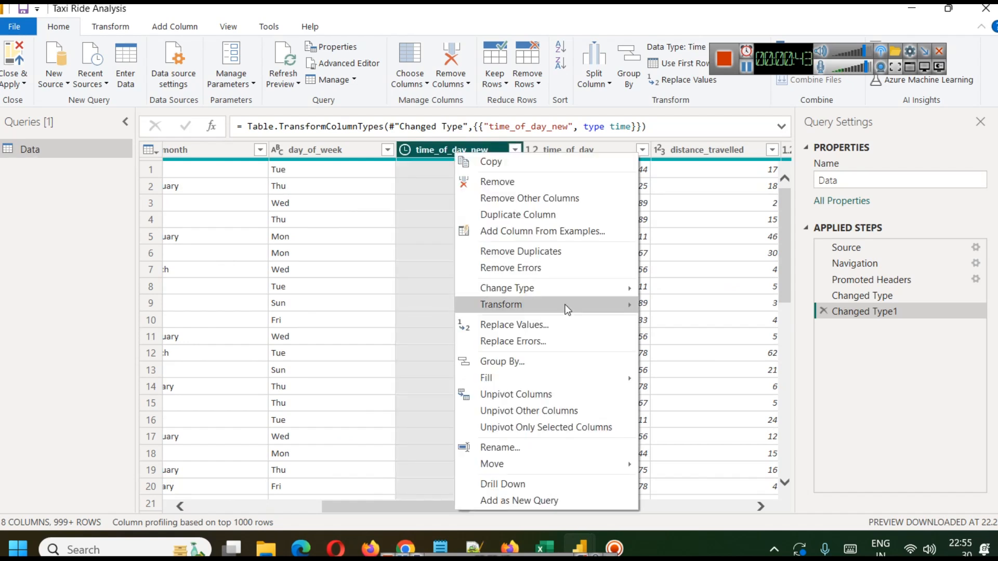
mouse_move(572, 295)
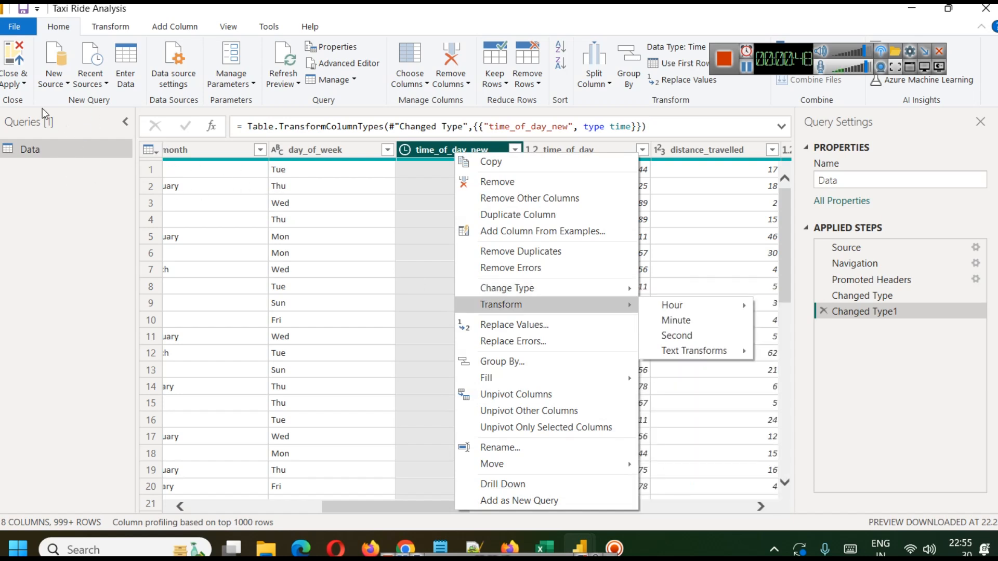
left_click(986, 10)
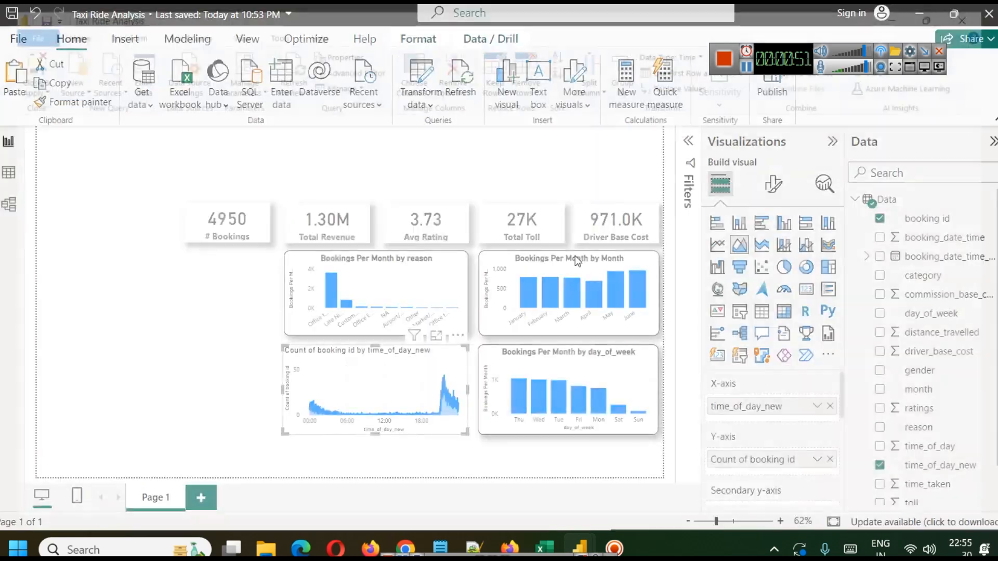
Step: Turn on the shadow effect for the time_of_day_new area chart
mouse_move(412, 373)
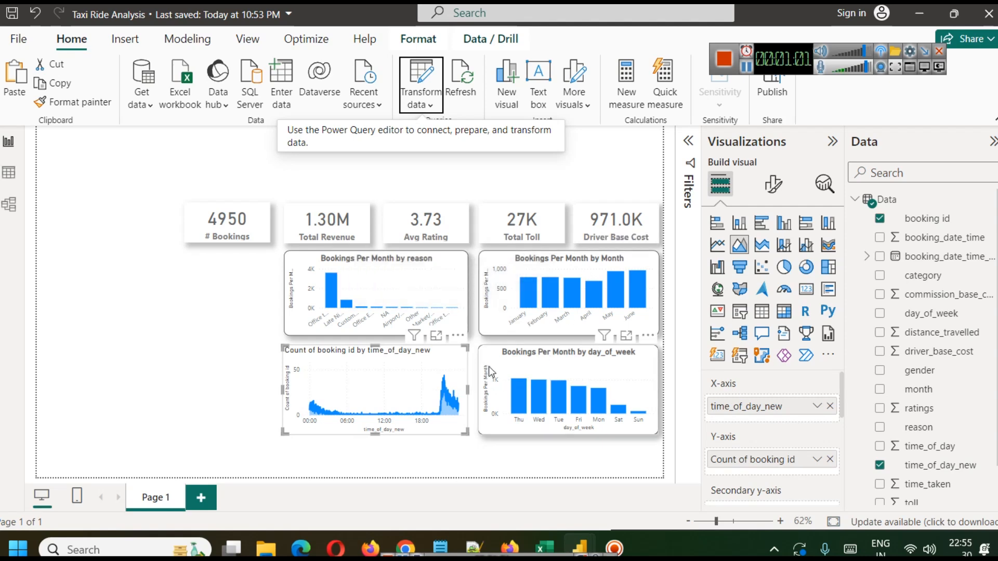
mouse_move(385, 395)
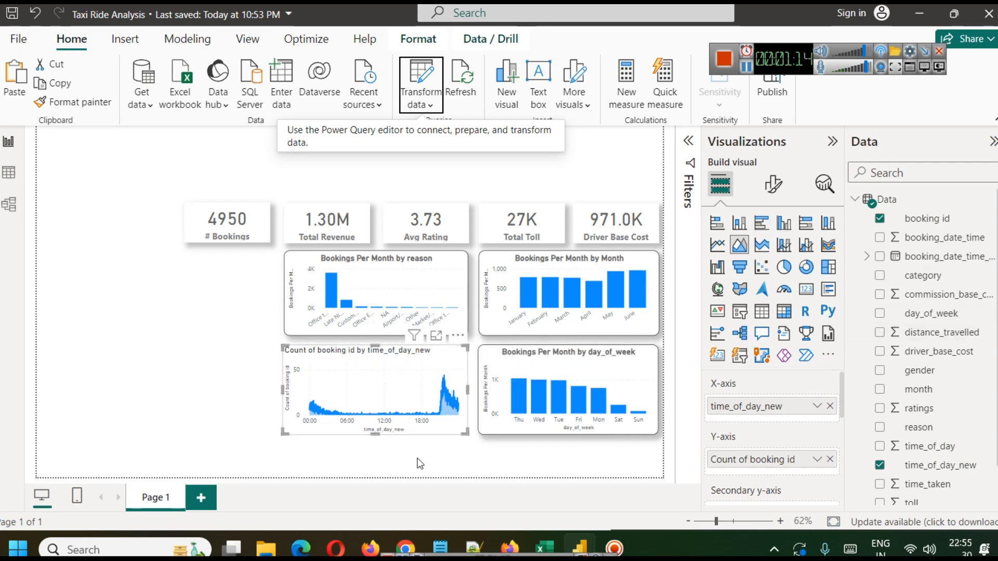
left_click(771, 185)
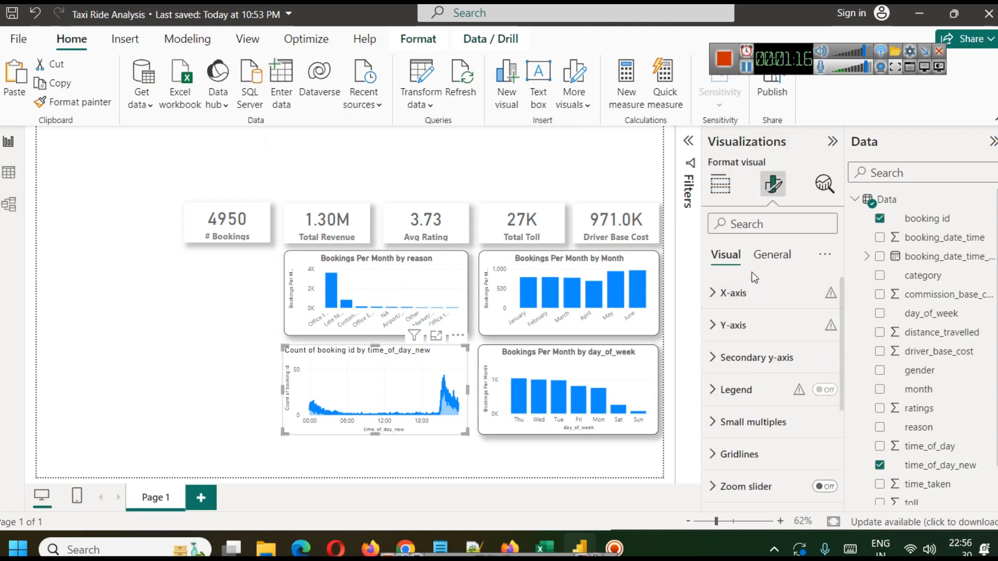
left_click(771, 255)
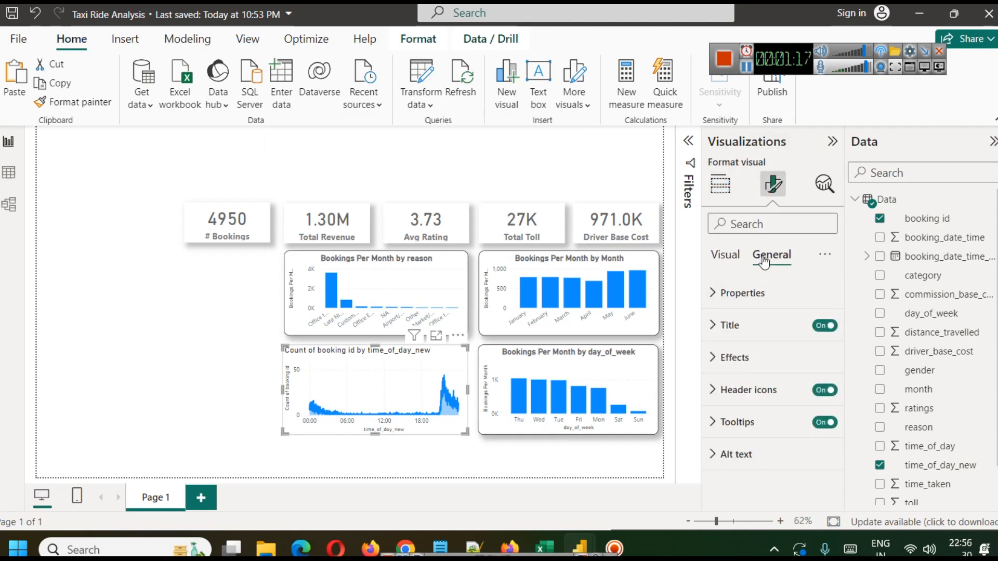
left_click(734, 358)
scroll(790, 407, "down", 1)
scroll(790, 407, "down", 3)
left_click(819, 405)
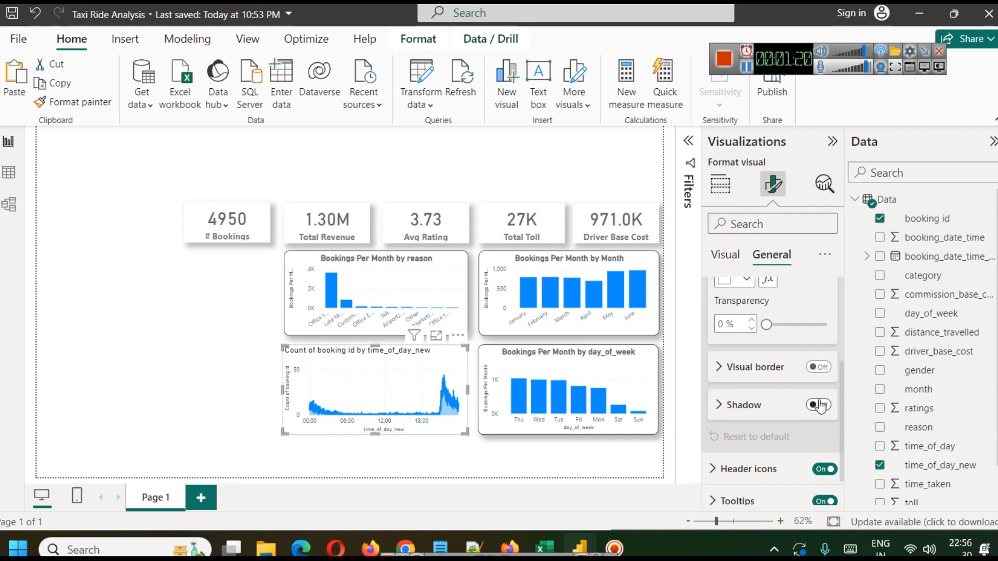
Step: Give the area chart a black visual border with 12 px rounded corners
scroll(795, 333, "up", 3)
scroll(812, 354, "down", 3)
left_click(814, 368)
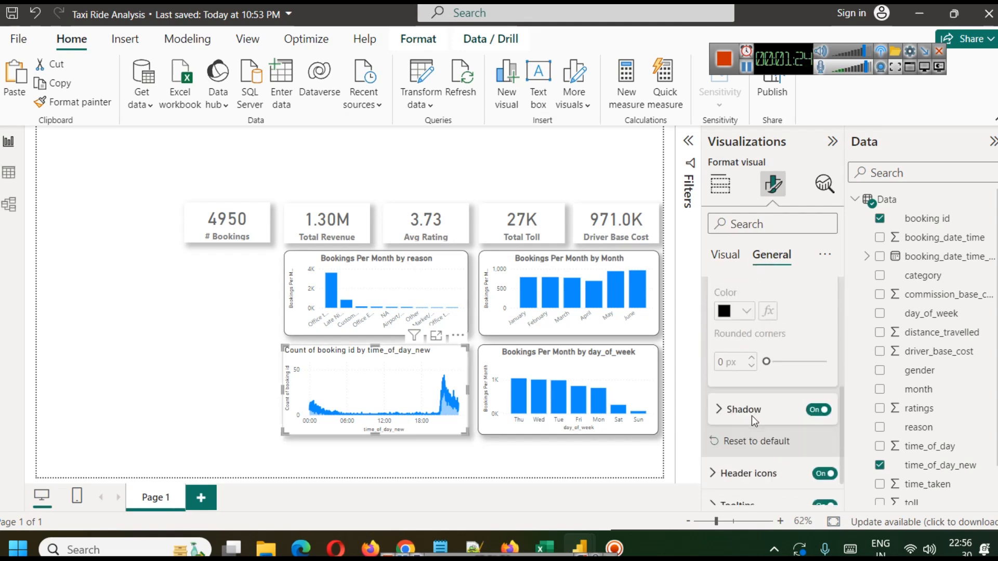
left_click(819, 385)
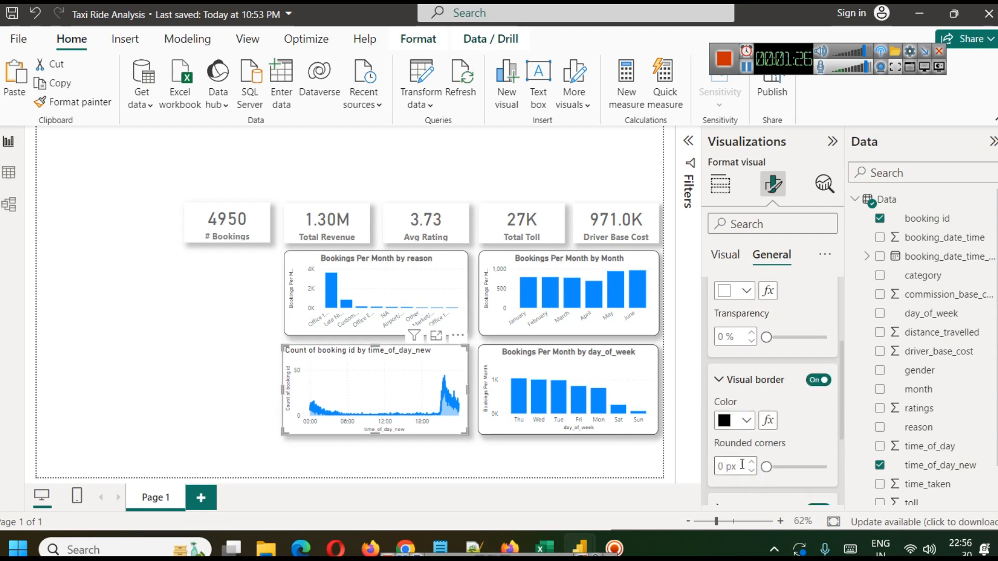
left_click(720, 466)
type("12")
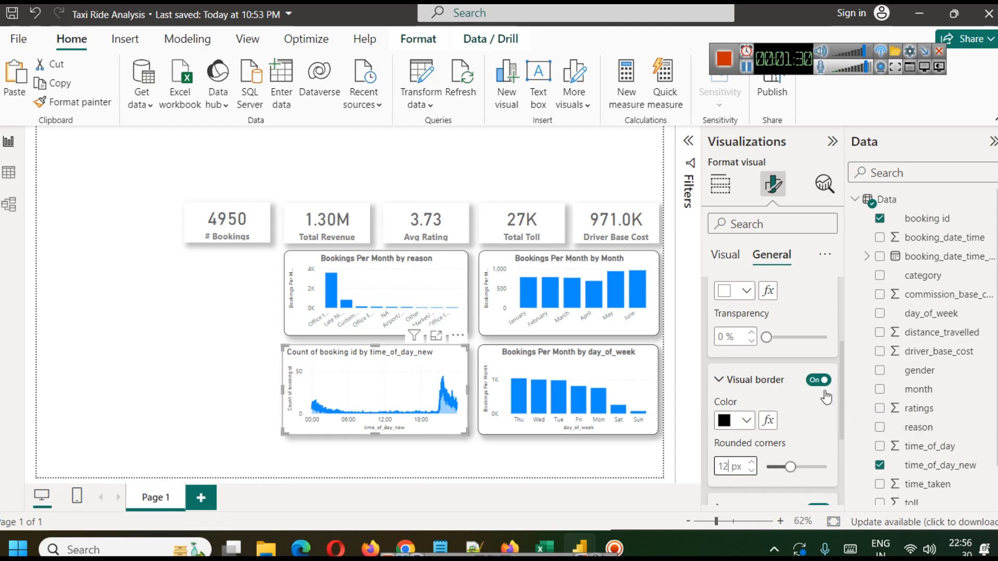
Step: Change the area chart's title to "Bookings by Time of the Day"
scroll(745, 373, "up", 2)
scroll(746, 372, "down", 1)
scroll(746, 372, "up", 2)
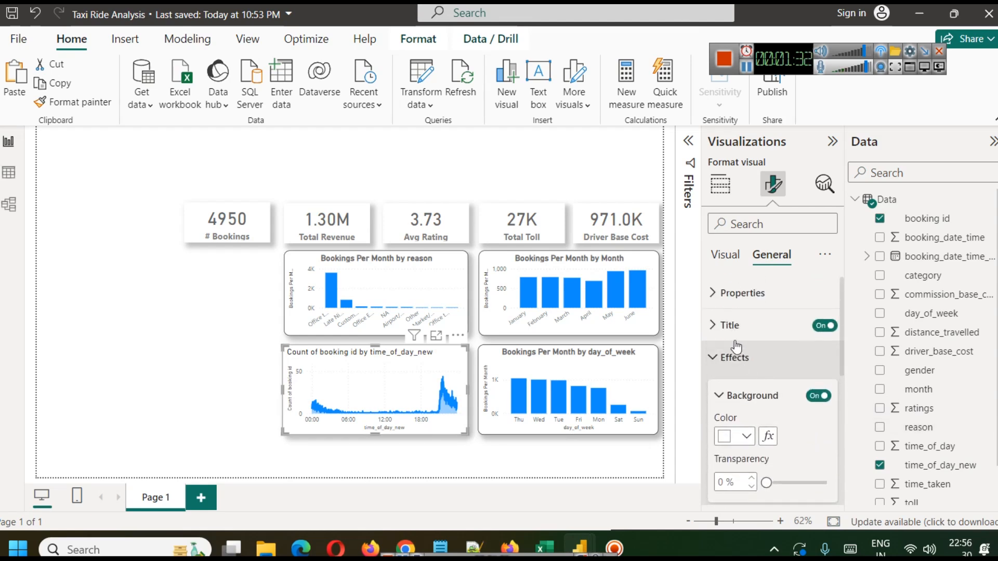
left_click(743, 326)
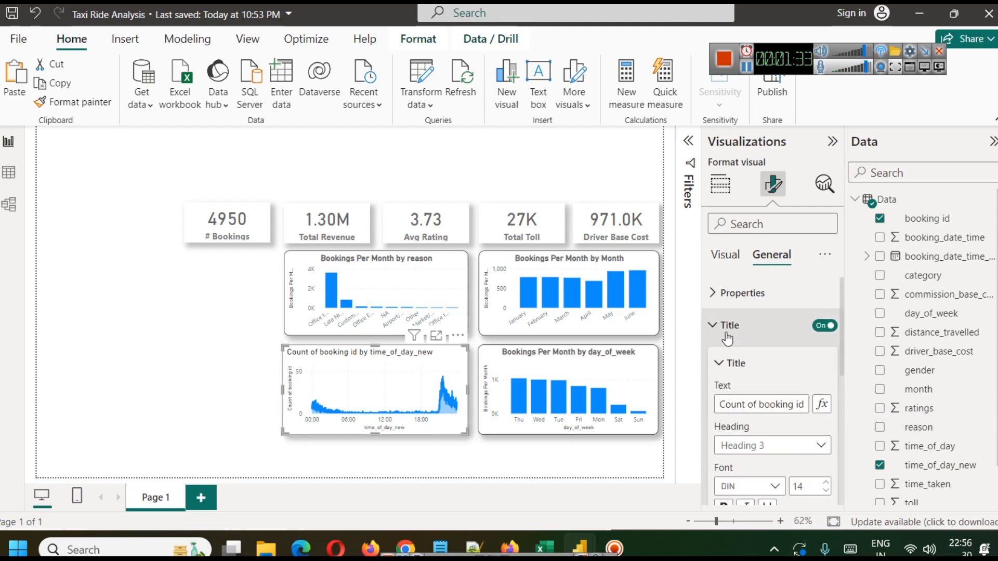
left_click(775, 403)
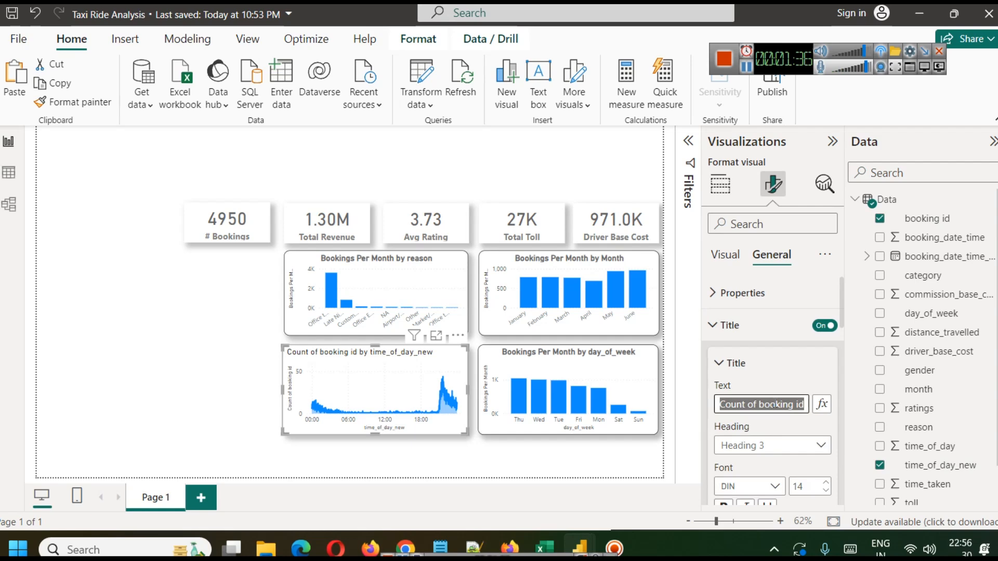
type("Bookings by Ti")
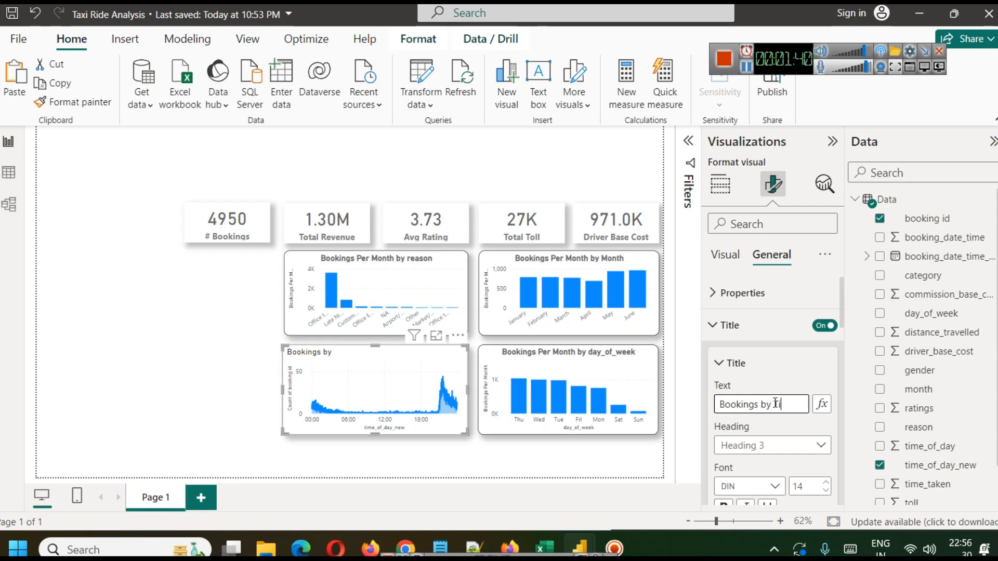
type("me of the")
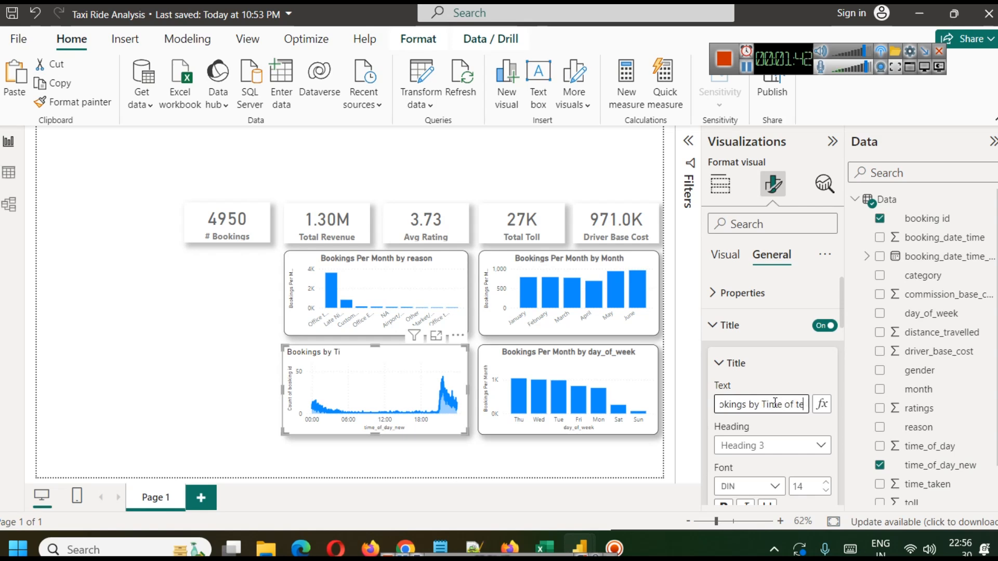
type(" Day")
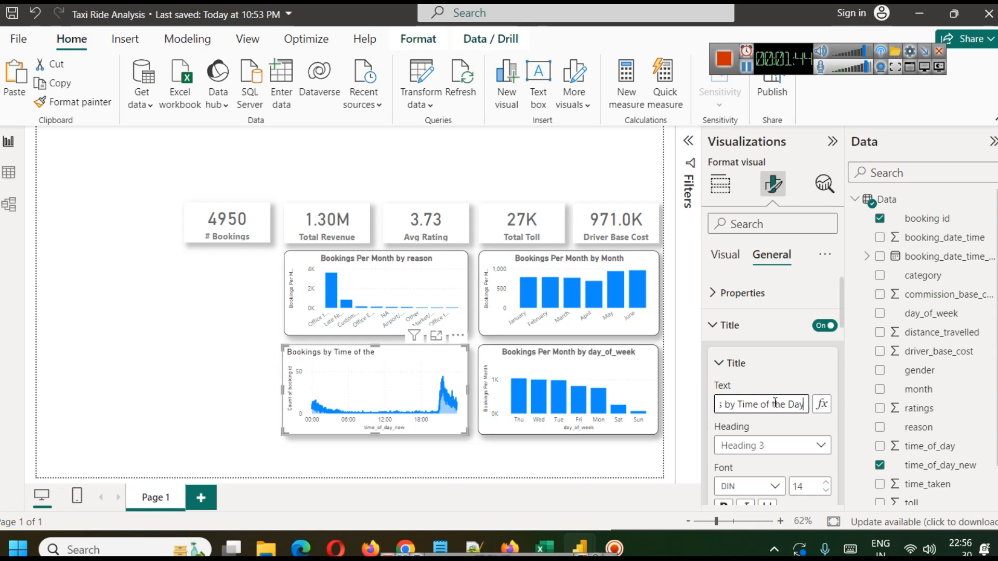
Step: Format the area chart's title in bold dark grey text, centred horizontally
scroll(776, 400, "down", 3)
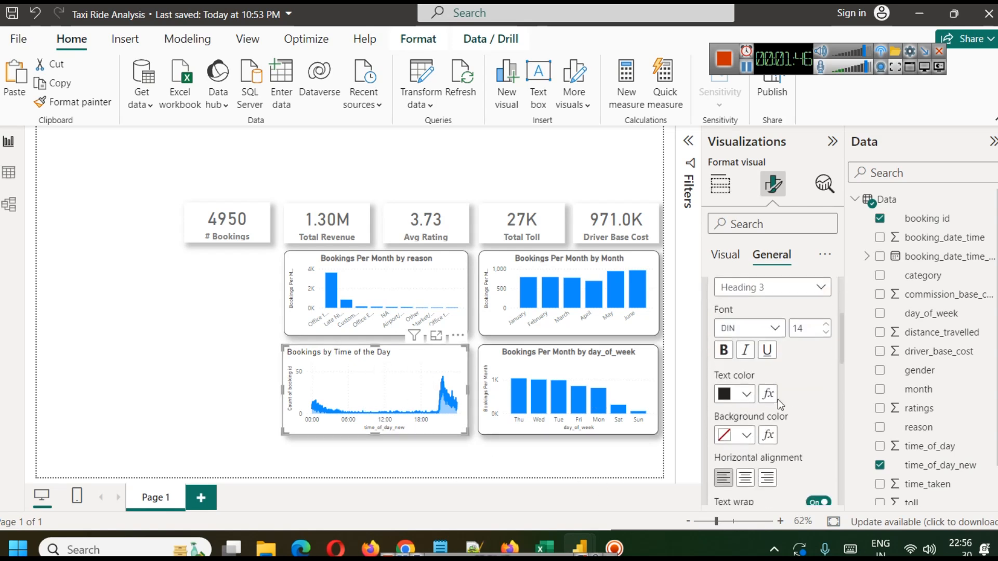
left_click(745, 398)
left_click(738, 281)
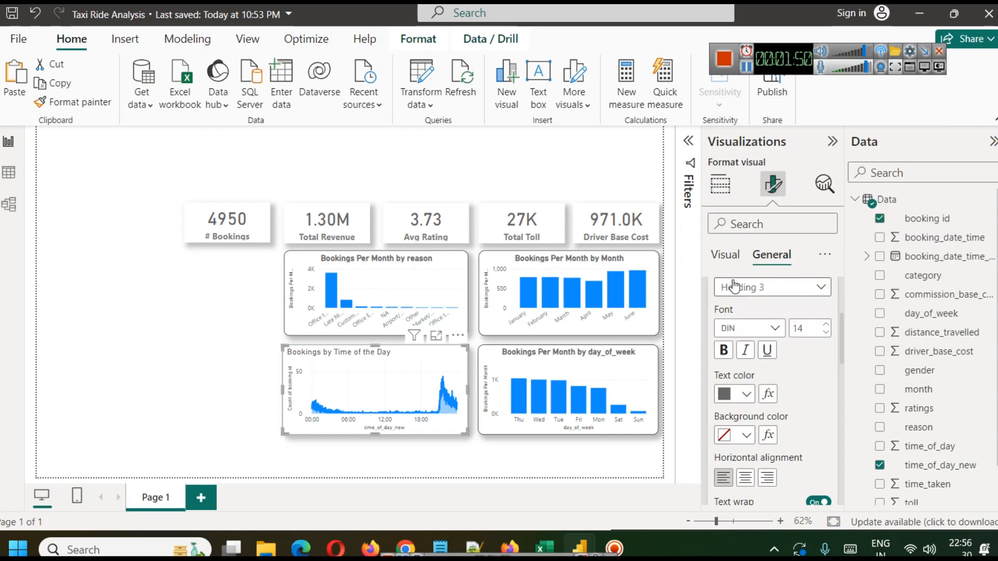
left_click(724, 350)
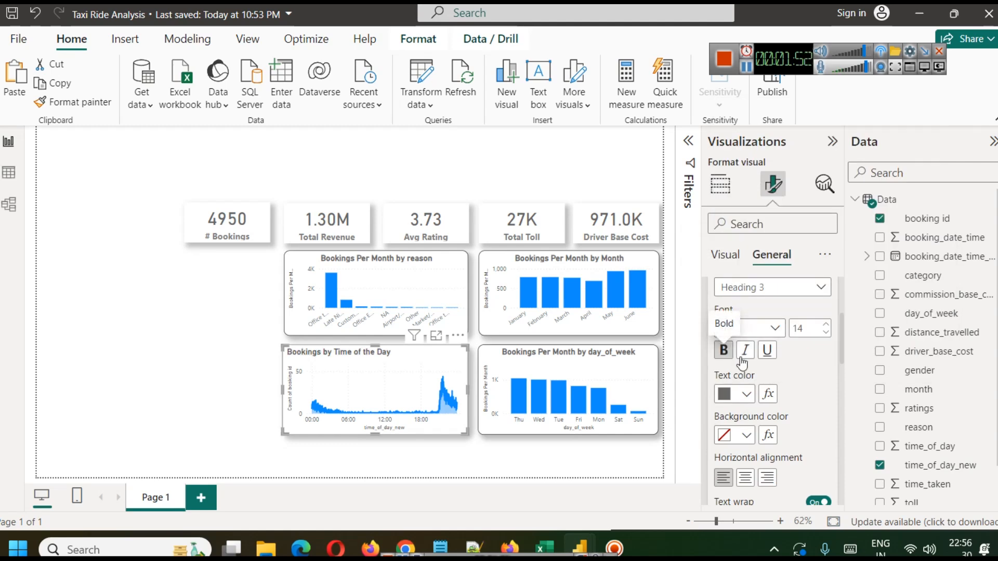
left_click(746, 474)
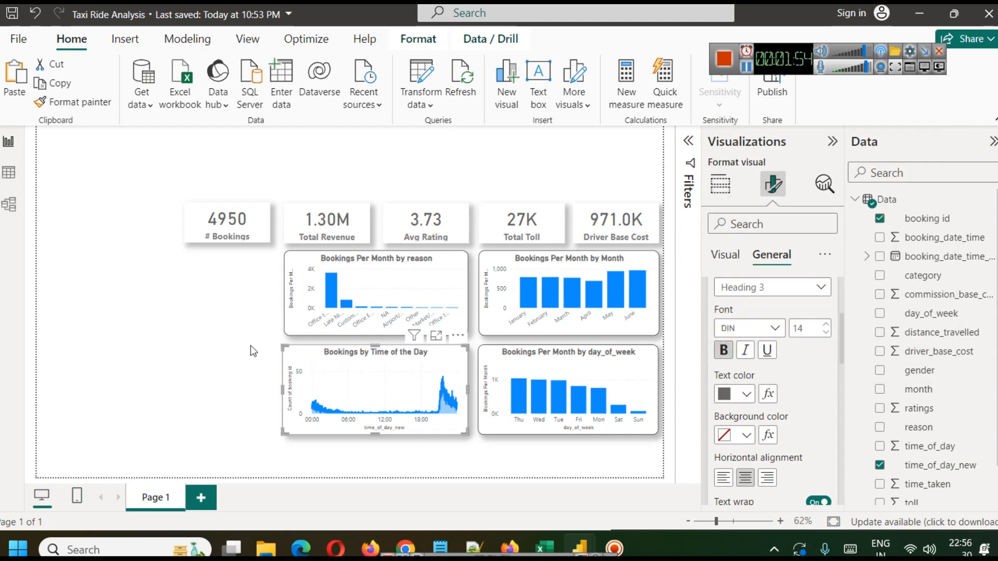
Step: Widen the reason chart slightly so its left edge lines up with the time-of-day chart below it
left_click(181, 339)
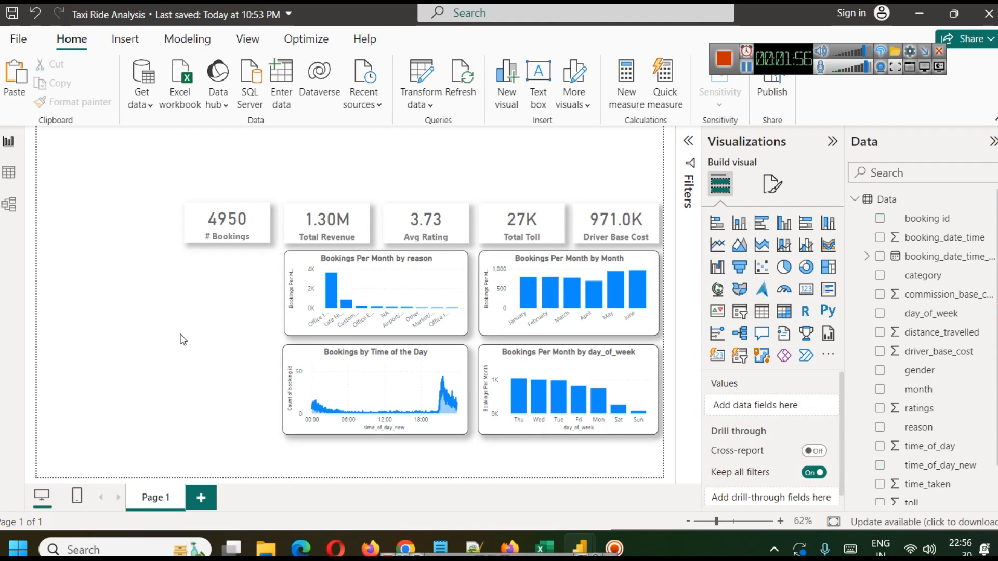
left_click(288, 286)
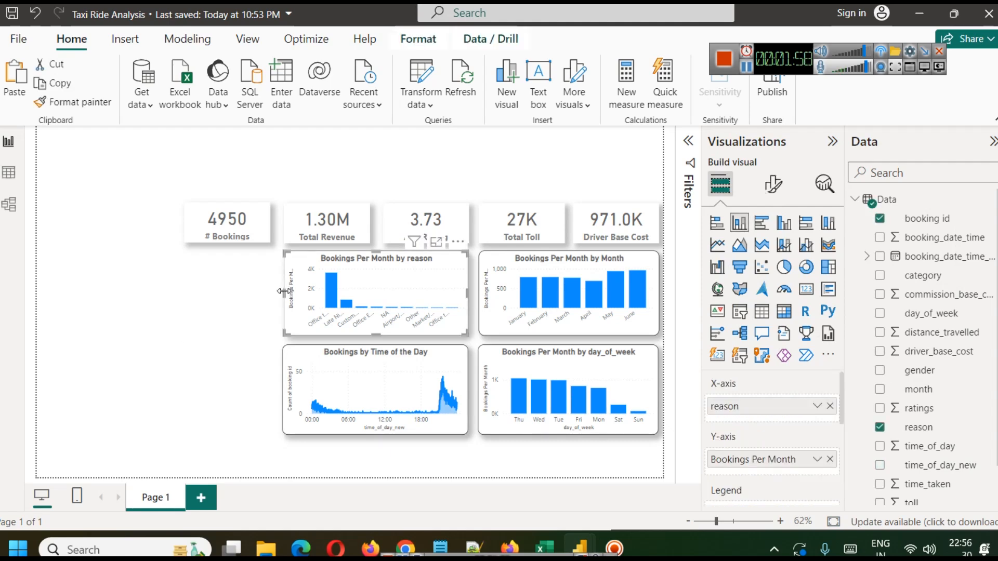
left_click(250, 324)
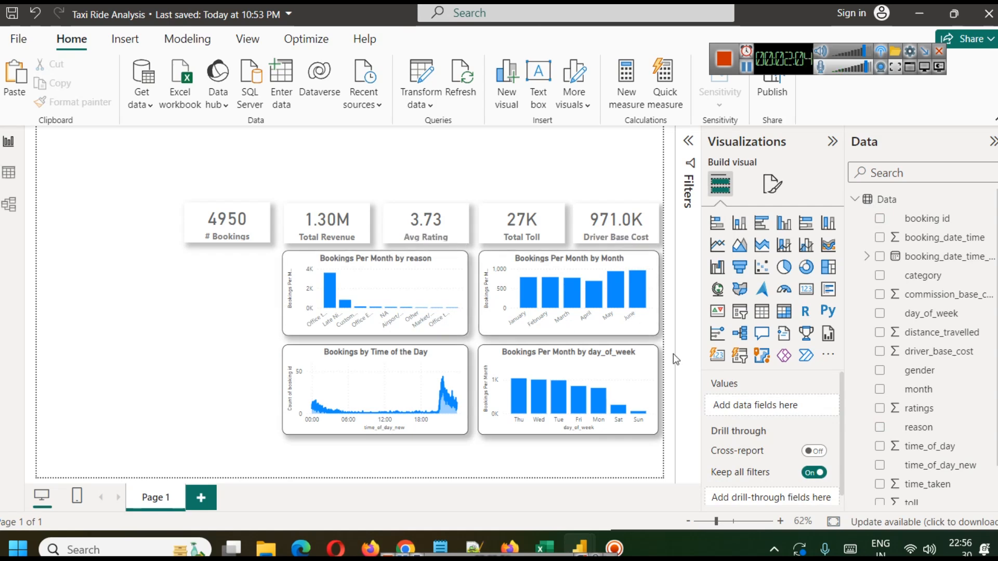
Step: Rename the report page from Page 1 to Dashboard
mouse_move(637, 294)
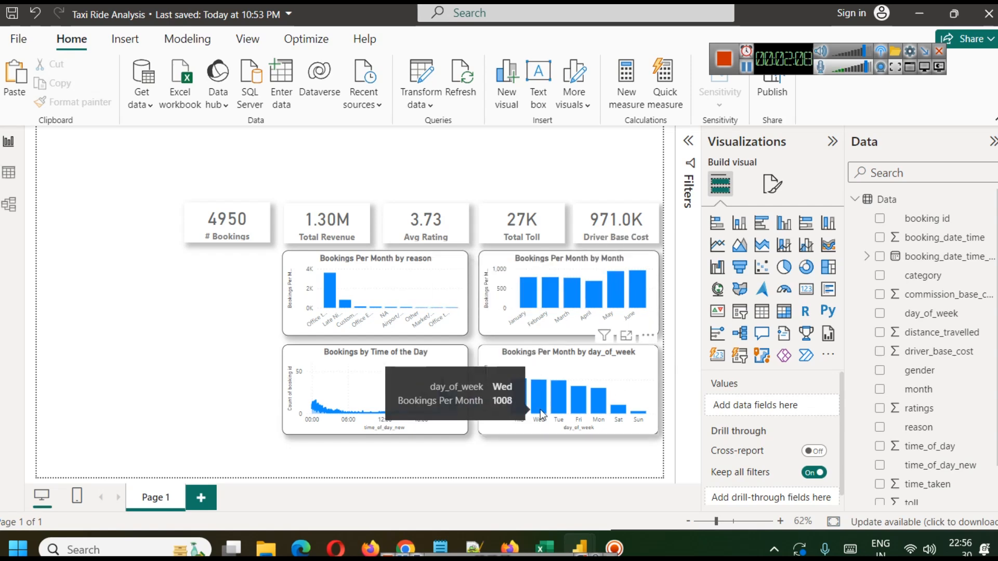
mouse_move(523, 389)
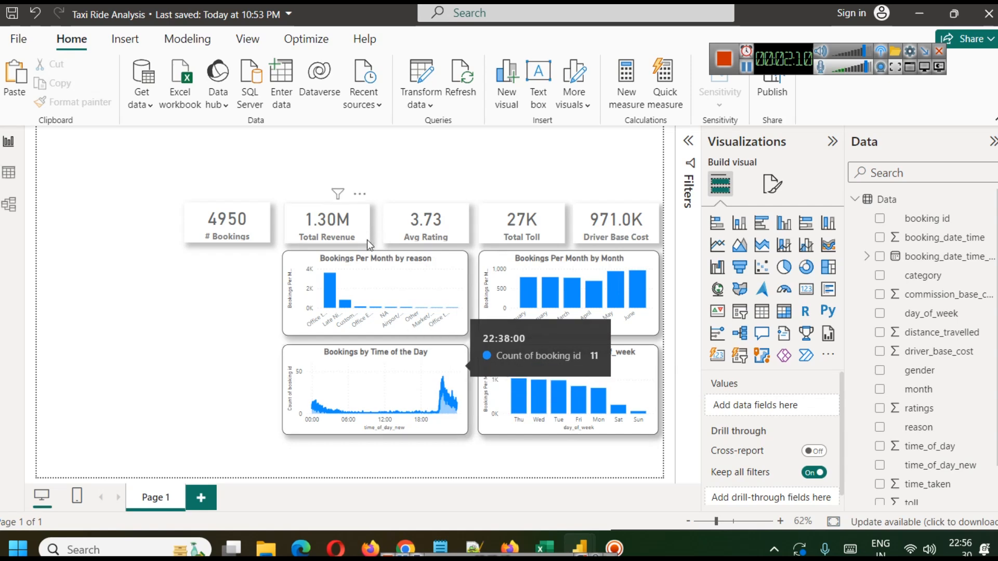
mouse_move(616, 250)
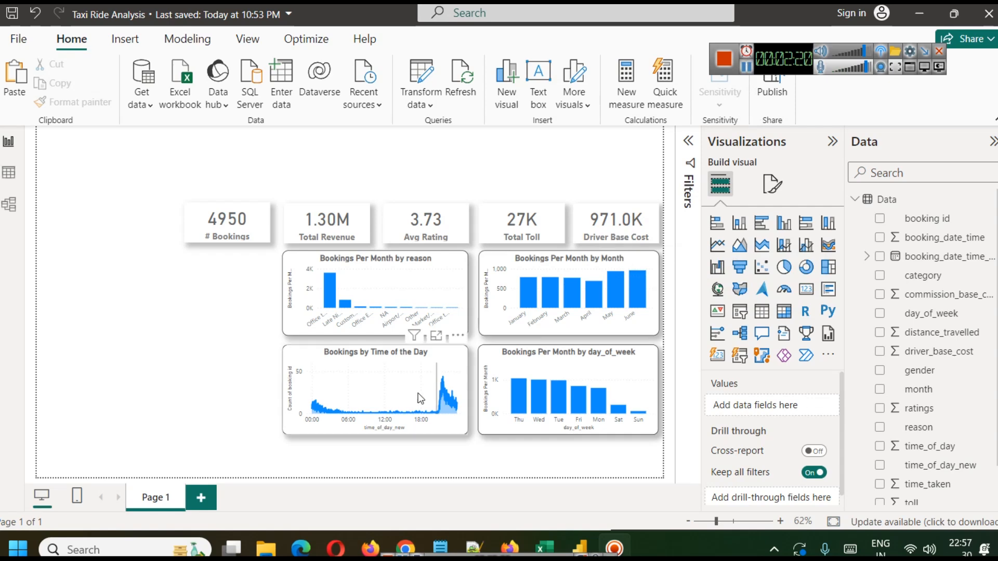
right_click(161, 491)
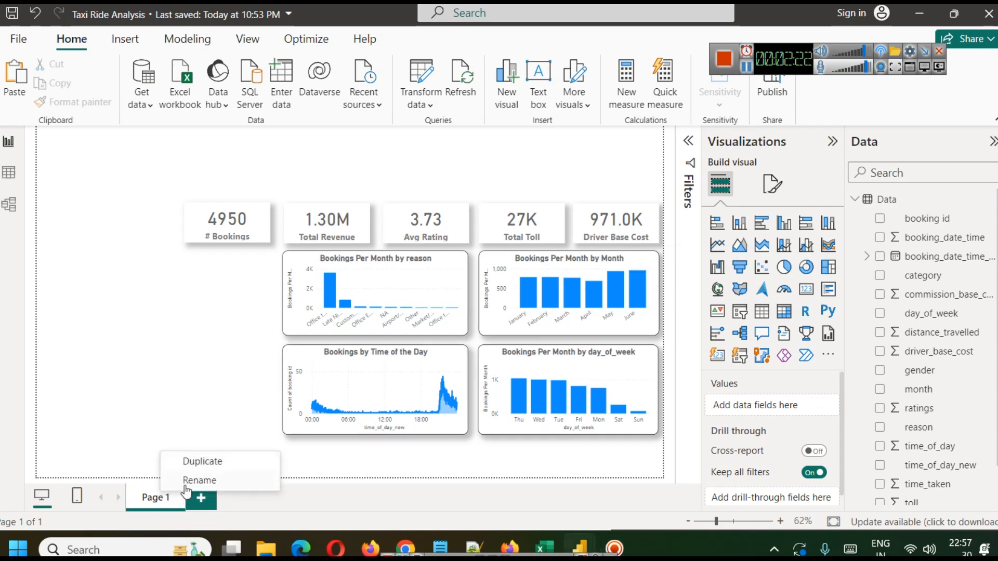
left_click(185, 481)
type("shboard")
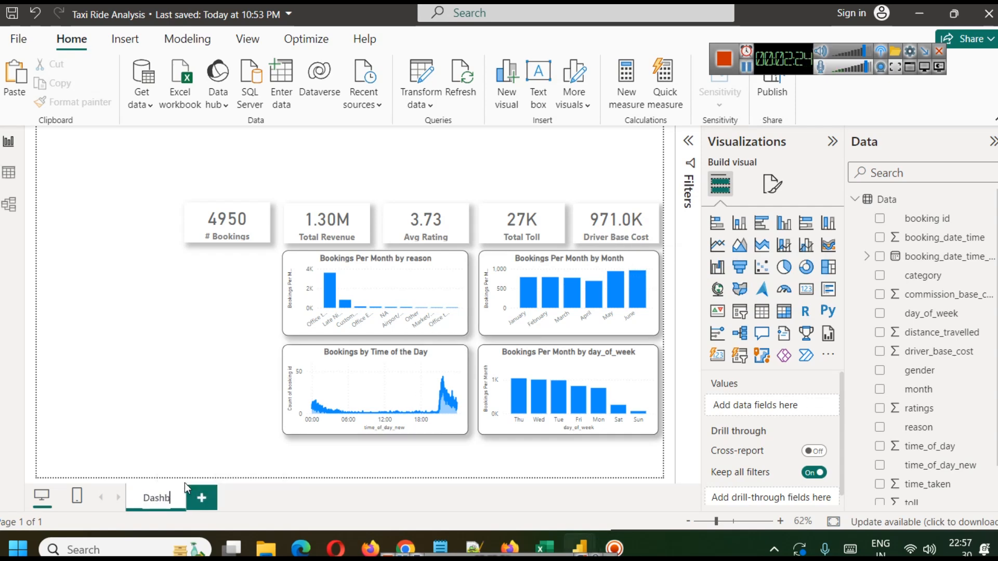
key("Return")
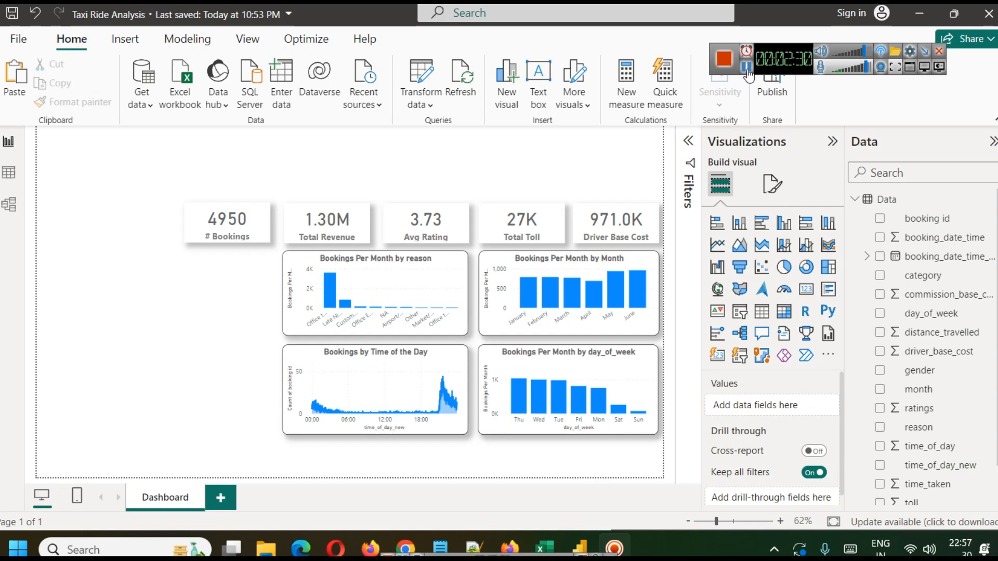
Step: Examine the source data table, including the gender column, and return to the report page
left_click(16, 175)
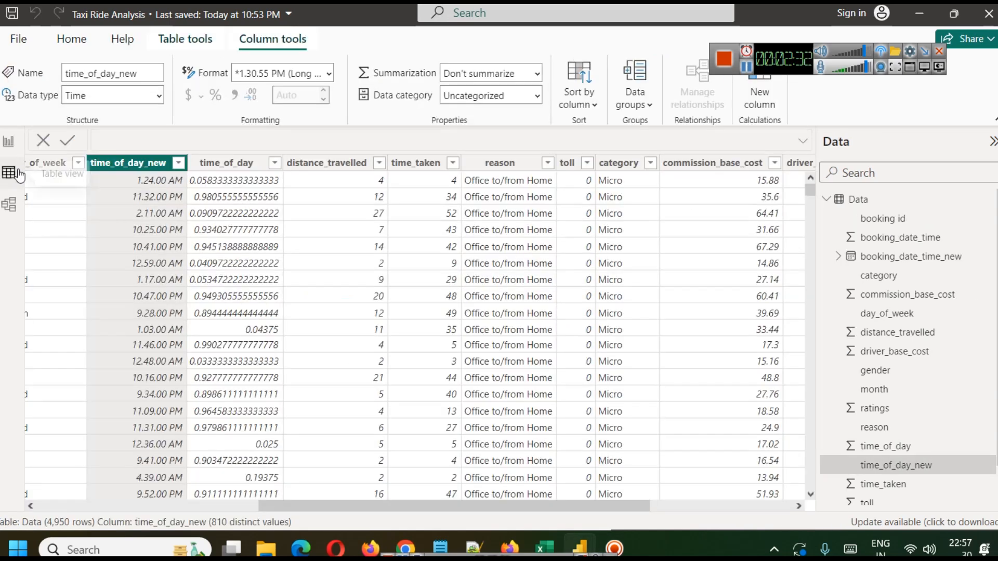
left_click(229, 507)
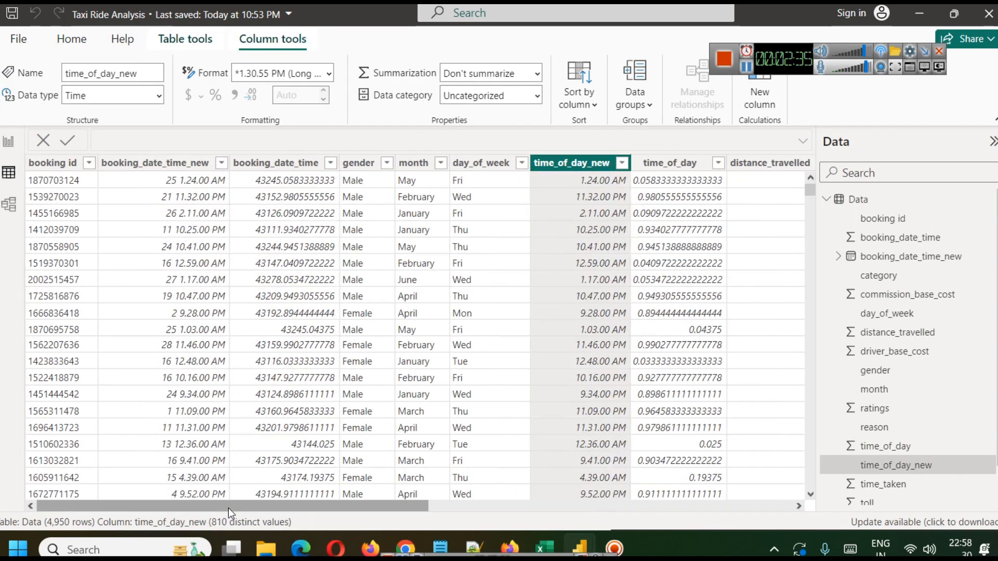
left_click(358, 163)
left_click(8, 142)
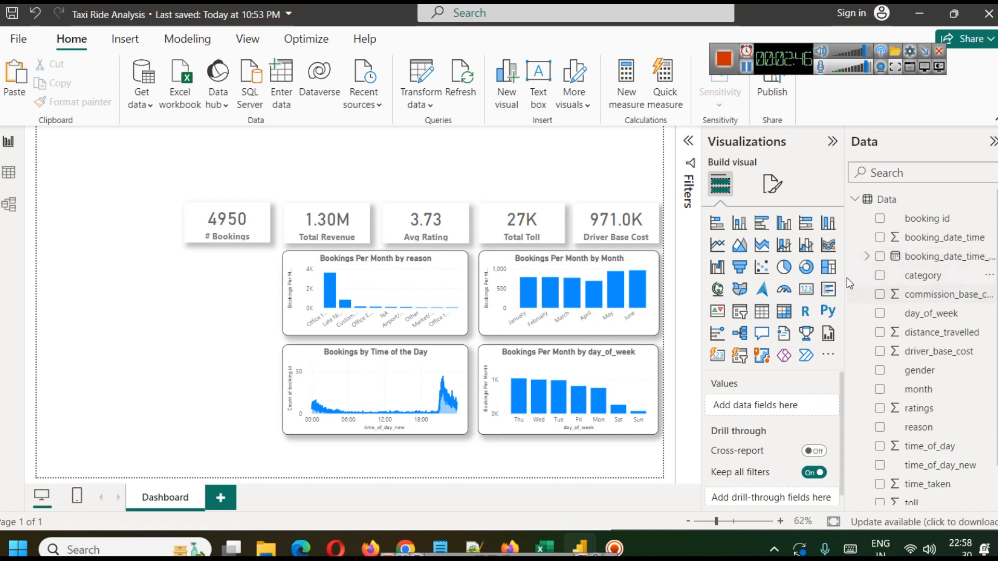
Step: Add a donut chart beneath the # Bookings card, matching the card's width and the reason chart's height
left_click(813, 274)
left_click_drag(198, 267, 216, 280)
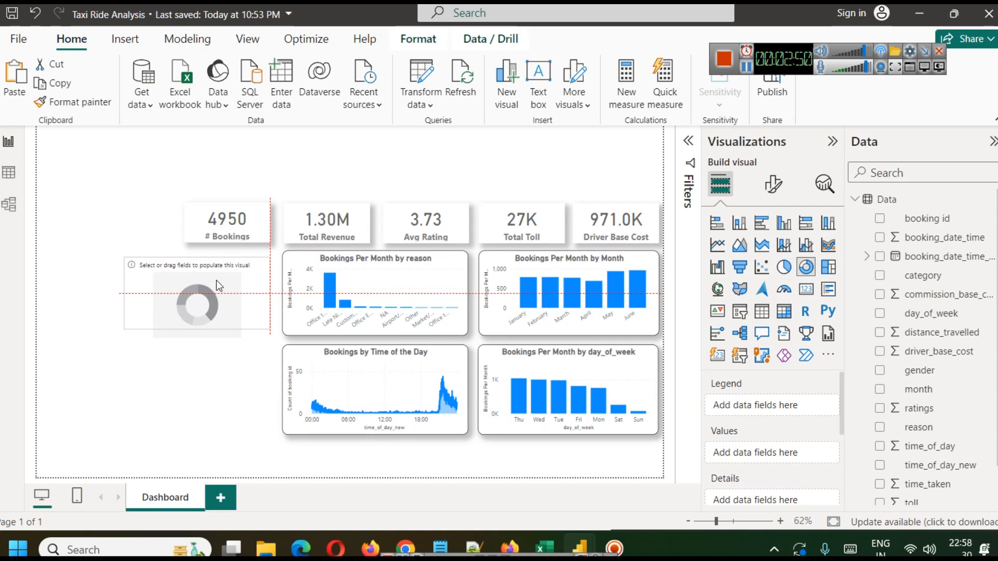
left_click_drag(125, 283, 182, 282)
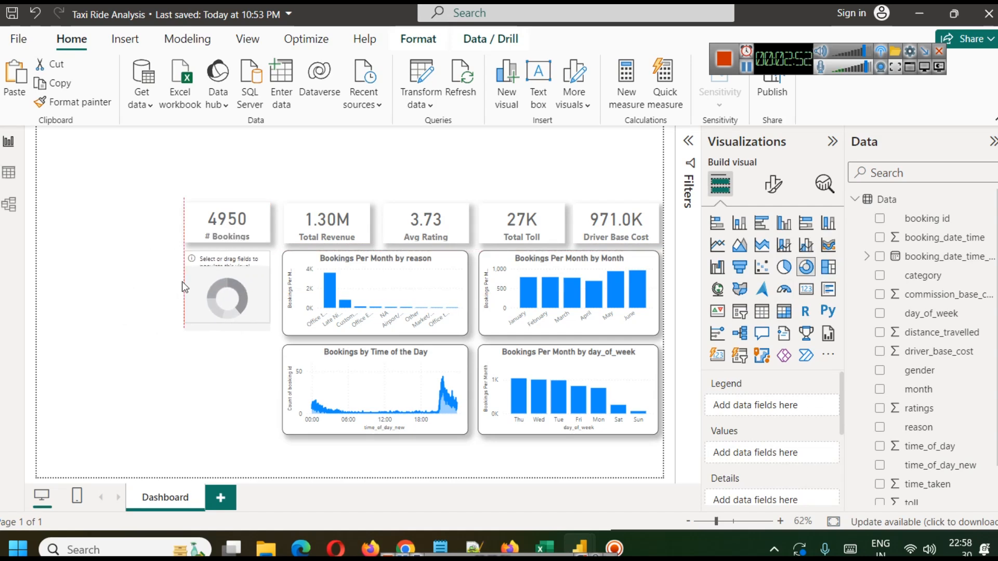
left_click_drag(225, 330, 226, 336)
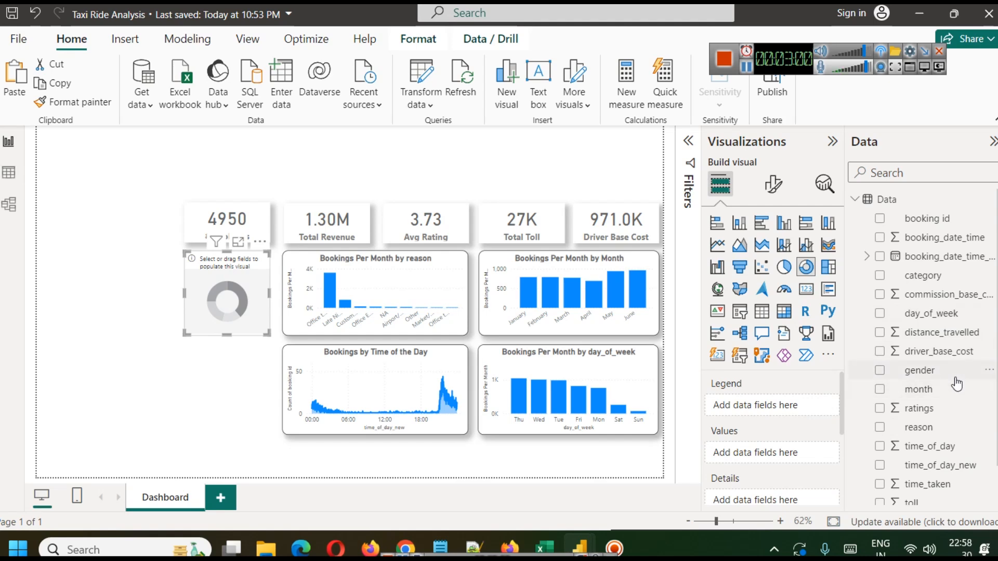
Step: Fill the donut chart with gender as legend and the distinct count of booking id as values
left_click_drag(952, 370, 821, 407)
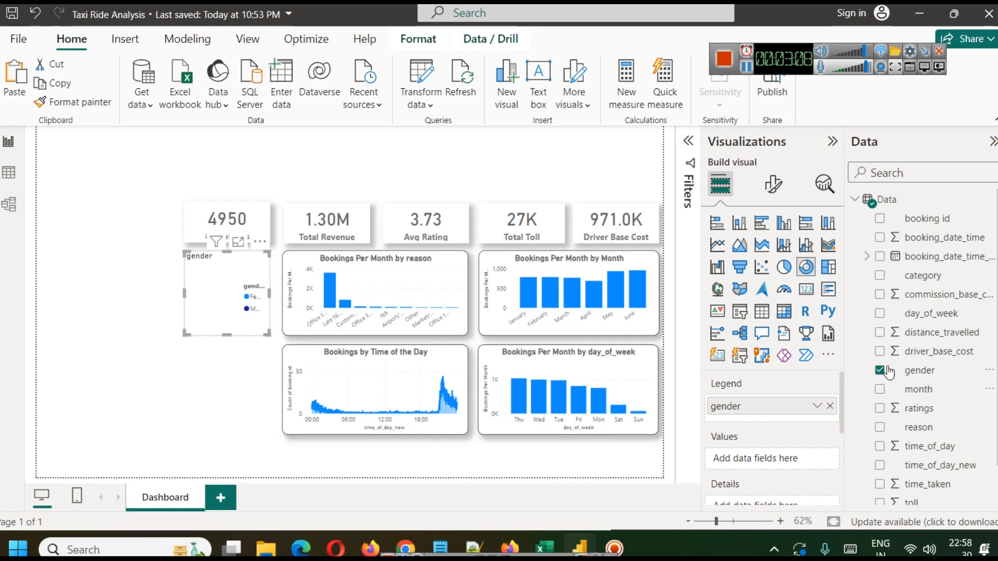
left_click_drag(928, 218, 796, 460)
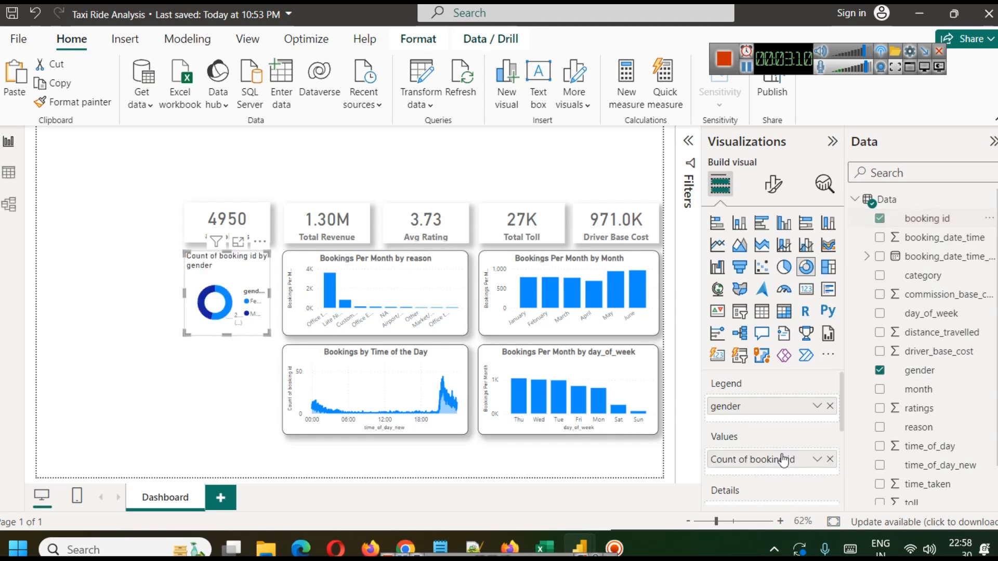
left_click(818, 460)
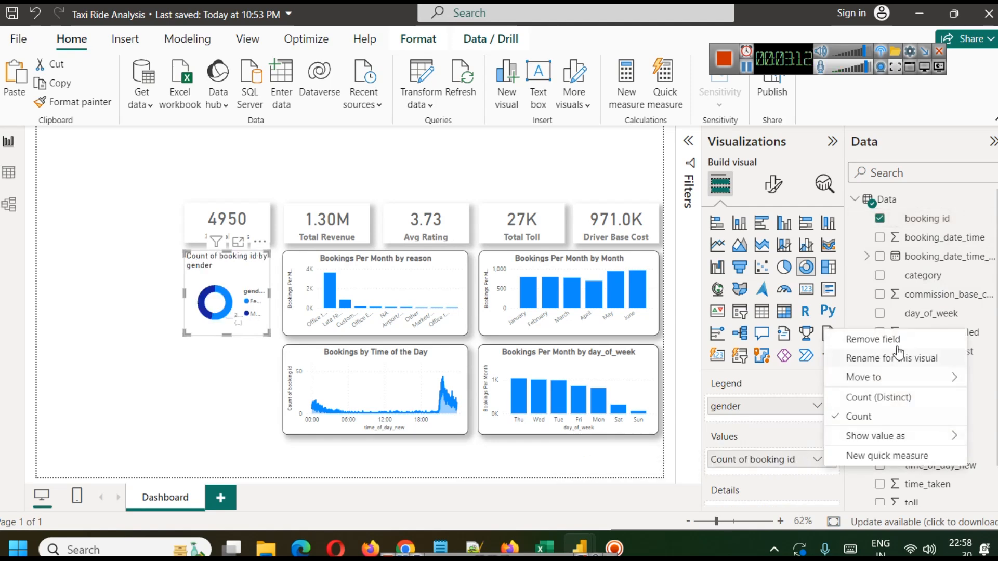
left_click(891, 396)
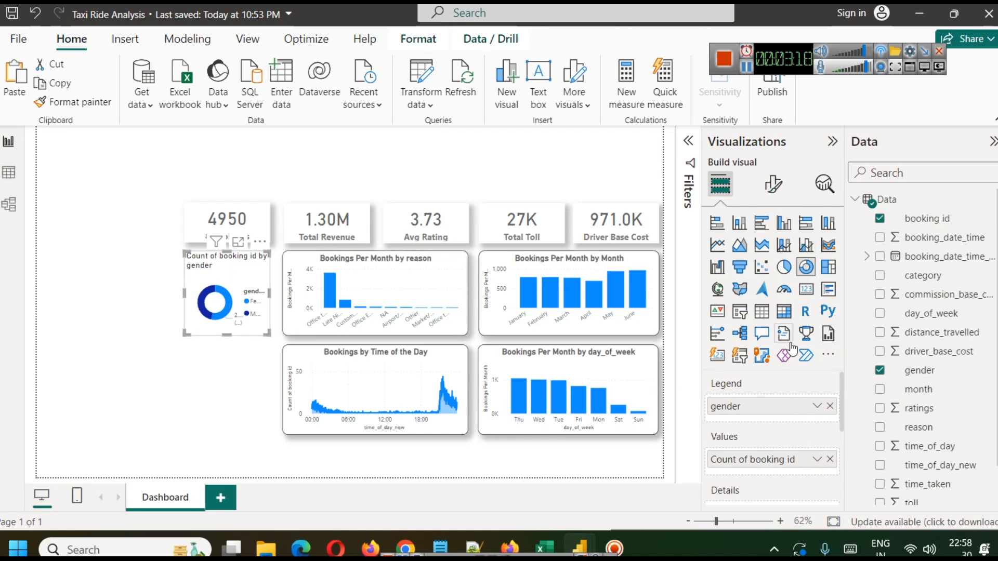
Step: Change the donut chart's title to "Bookings by Gender"
left_click(773, 184)
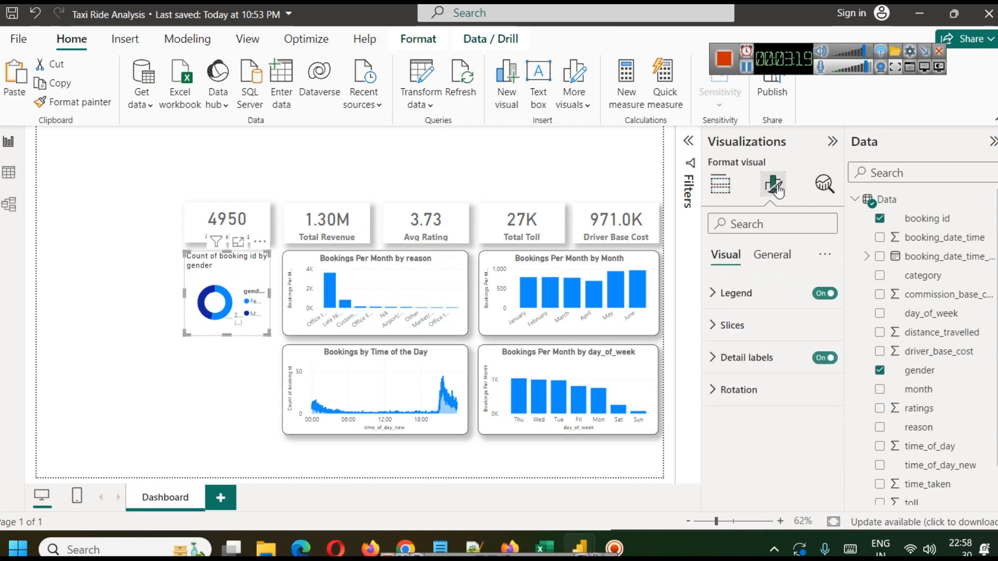
left_click(773, 254)
left_click(713, 315)
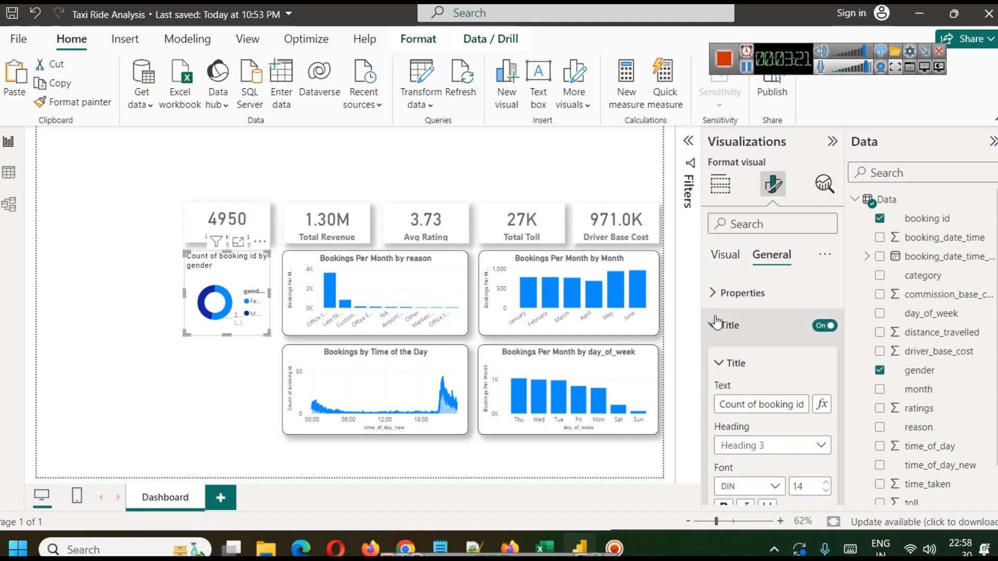
triple_click(752, 400)
type("Bookings by Gender")
Step: Format the donut chart's title in bold dark grey text, centred horizontally
scroll(753, 401, "down", 5)
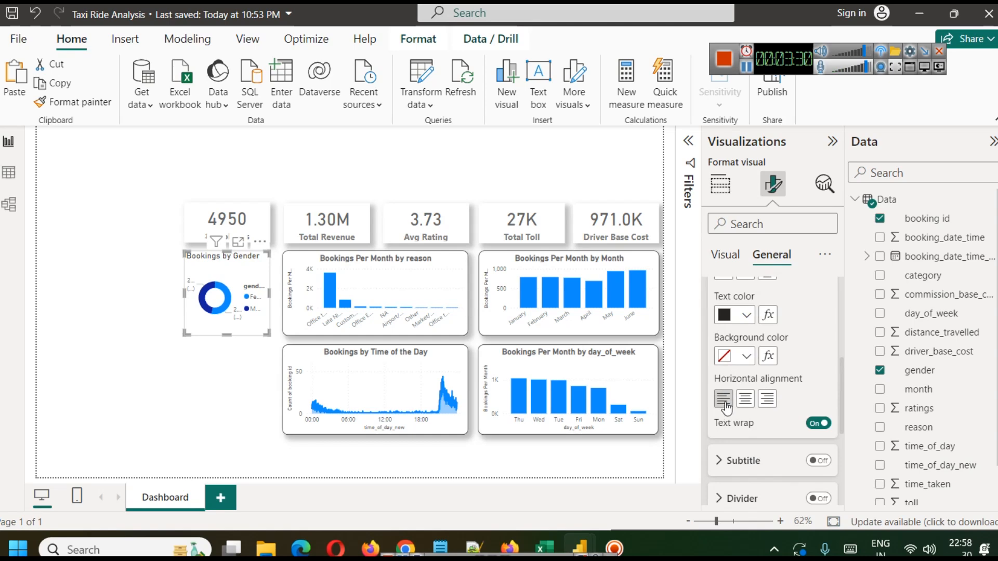
left_click(745, 399)
left_click(746, 315)
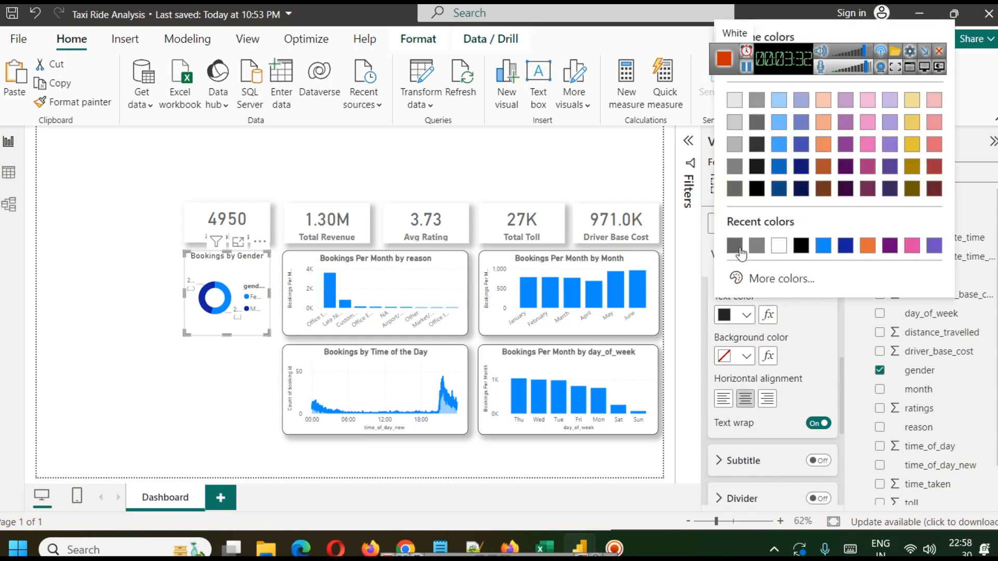
left_click(731, 193)
scroll(763, 332, "up", 2)
left_click(723, 350)
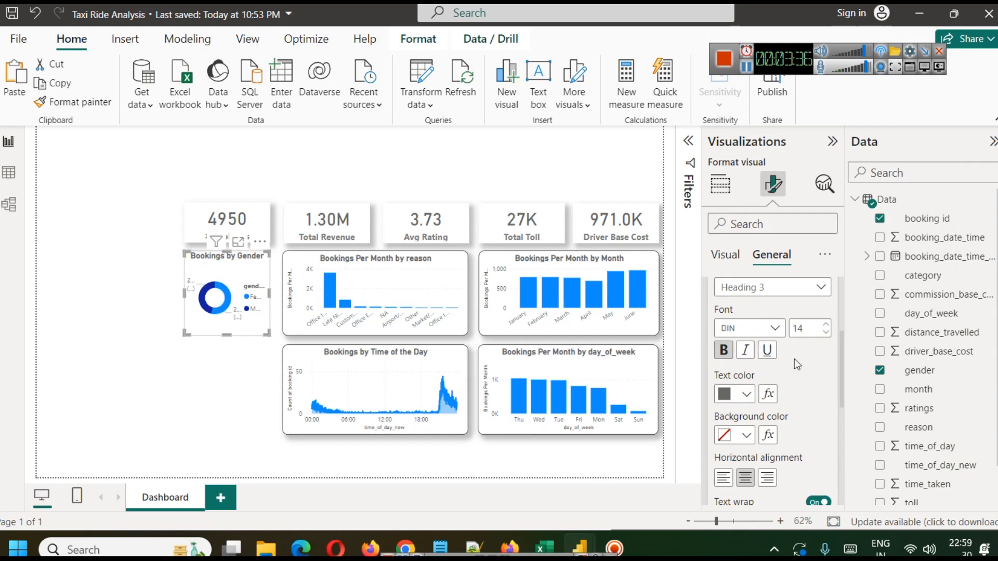
Step: Place the donut chart's legend at the bottom right and turn off the legend title
scroll(775, 349, "up", 3)
left_click(730, 263)
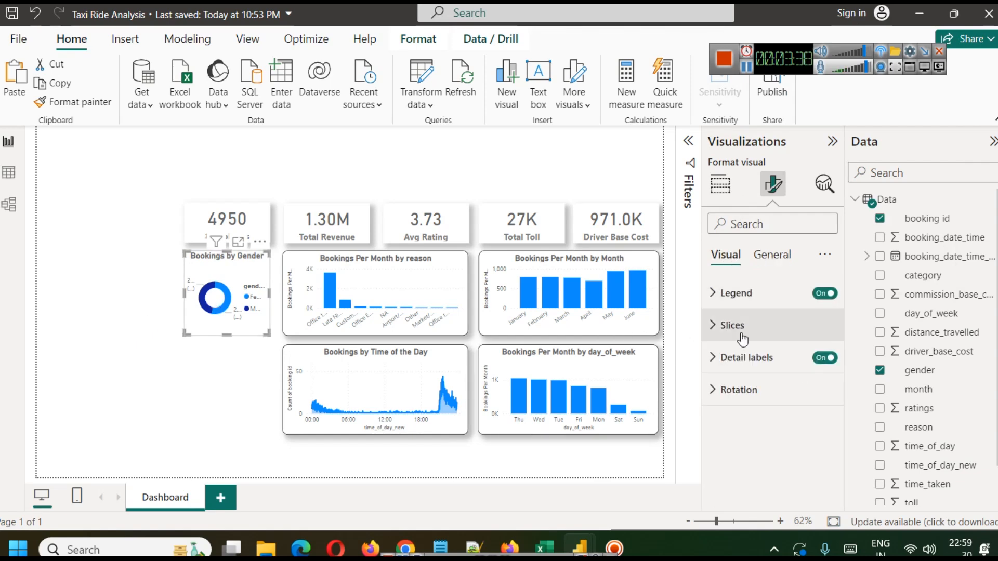
left_click(725, 298)
scroll(773, 341, "down", 2)
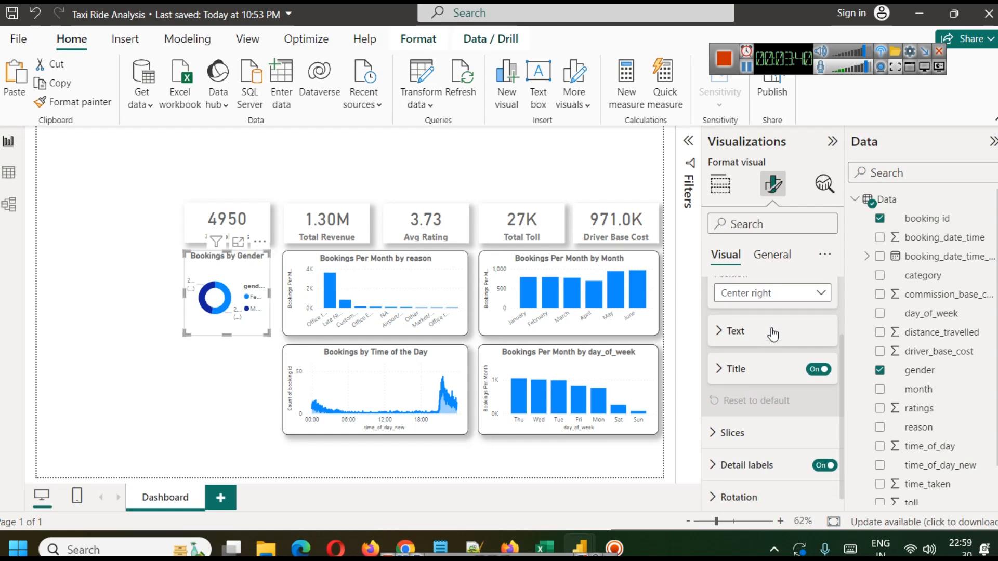
left_click(773, 292)
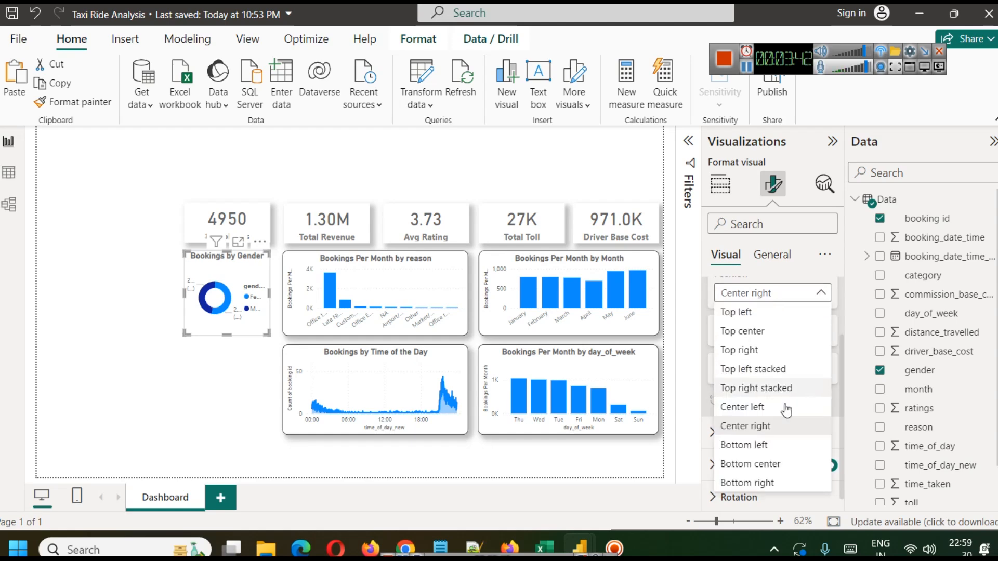
left_click(757, 483)
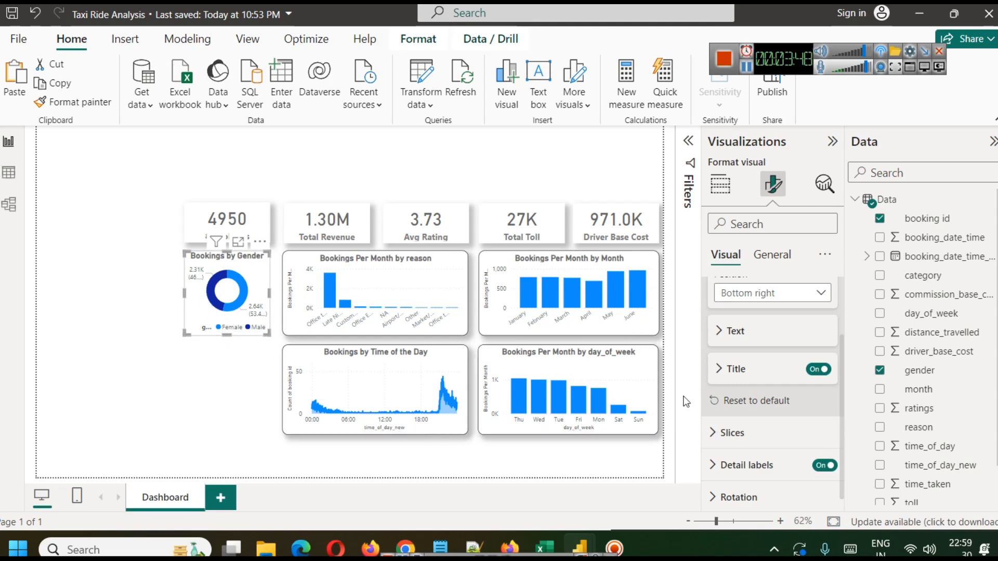
left_click(818, 369)
Step: View the donut chart enlarged in focus mode, check the Male and Female booking shares, and return to the report
mouse_move(213, 298)
left_click(239, 242)
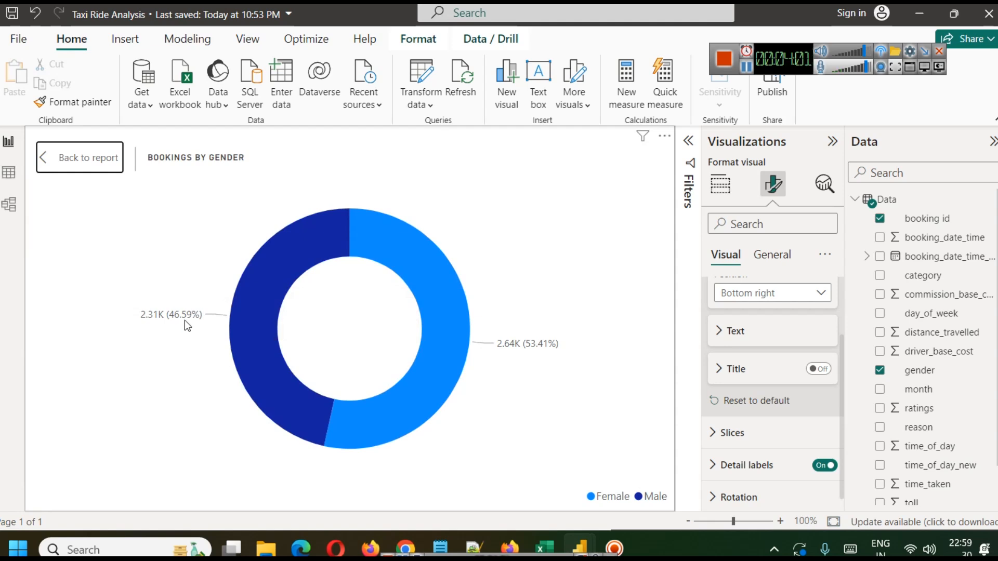
mouse_move(242, 295)
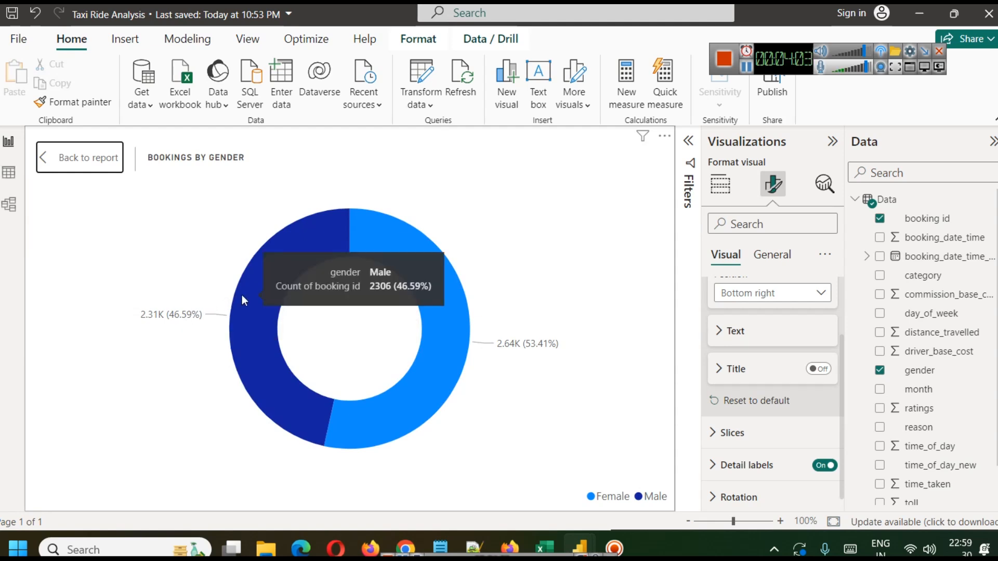
mouse_move(438, 284)
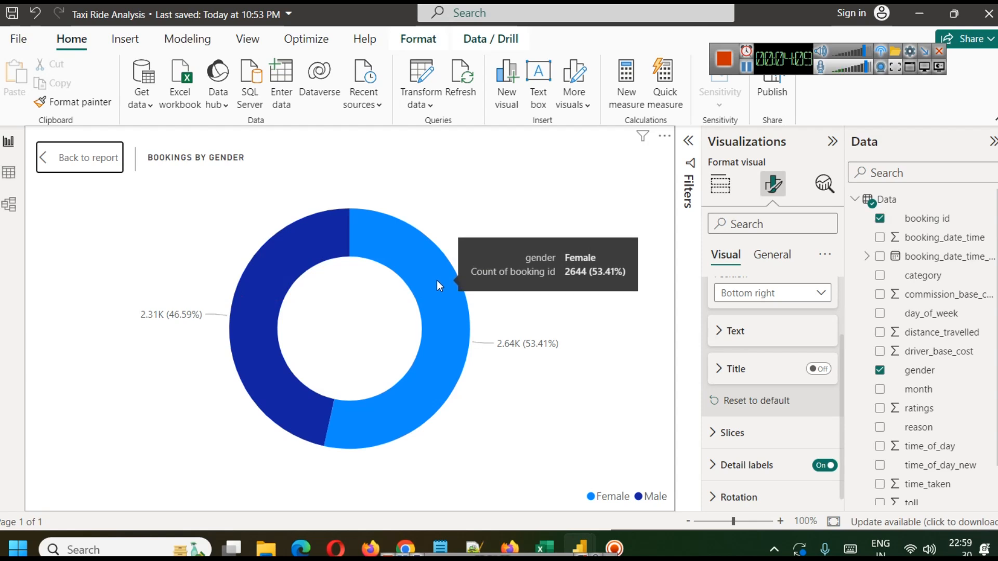
left_click(89, 157)
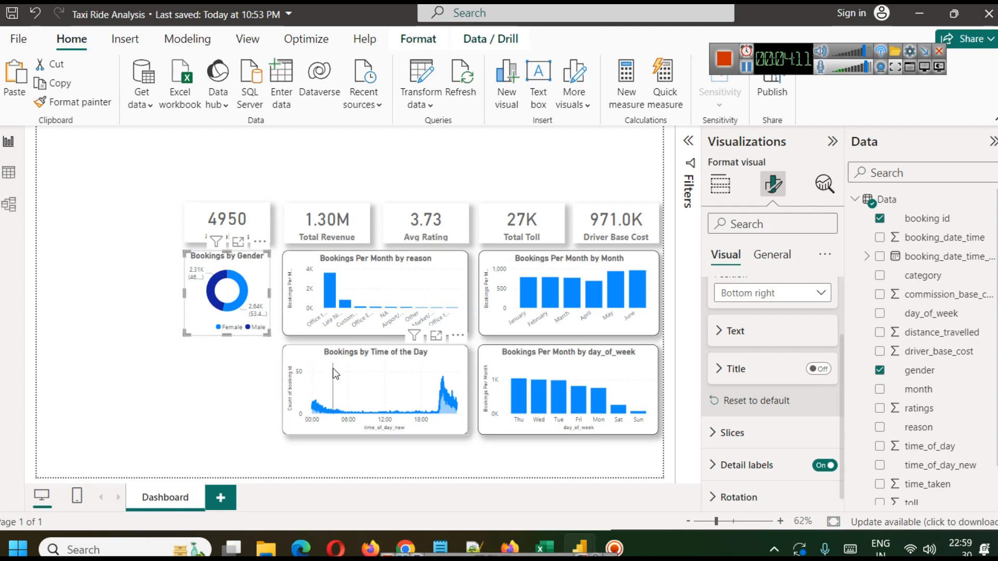
Step: Give the donut chart a visual border with 12 px rounded corners and a shadow
left_click(725, 192)
left_click(773, 185)
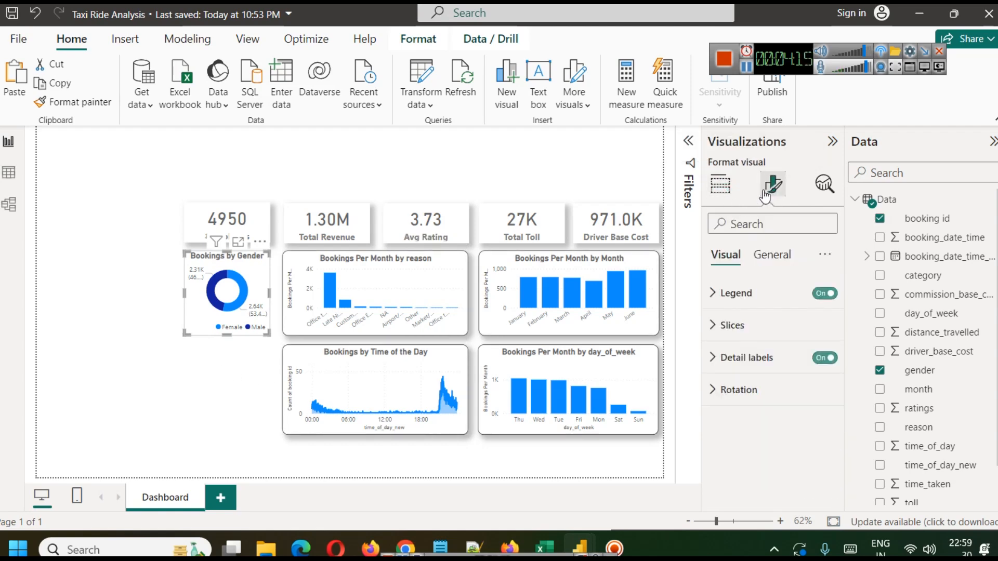
left_click(778, 259)
left_click(734, 358)
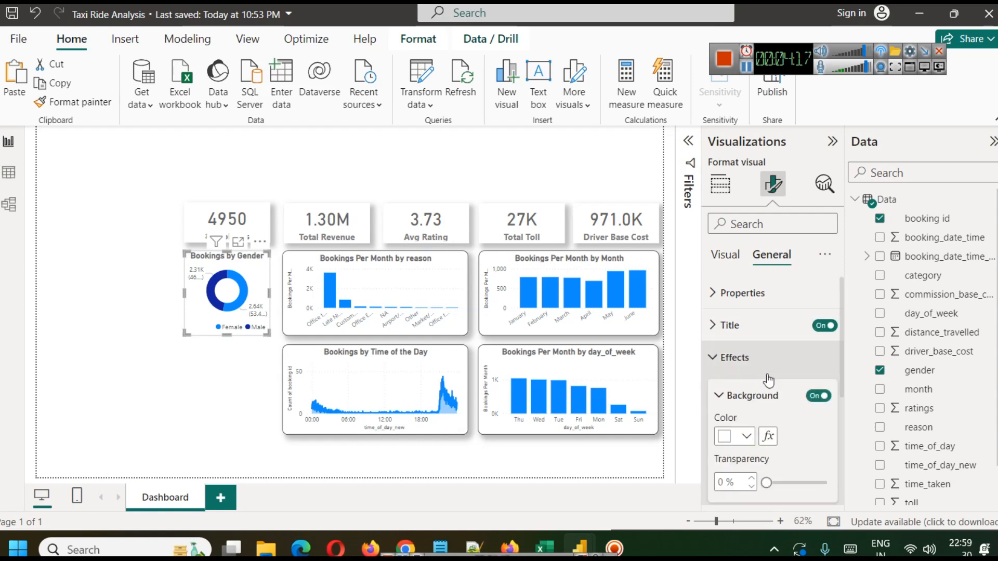
scroll(800, 384, "down", 3)
left_click(818, 368)
left_click(819, 405)
left_click(720, 367)
scroll(758, 404, "down", 1)
left_click(752, 371)
left_click(752, 371)
left_click(752, 370)
left_click(752, 371)
left_click(752, 371)
left_click(752, 371)
left_click(752, 371)
left_click(752, 371)
left_click(752, 370)
left_click(752, 370)
left_click(752, 371)
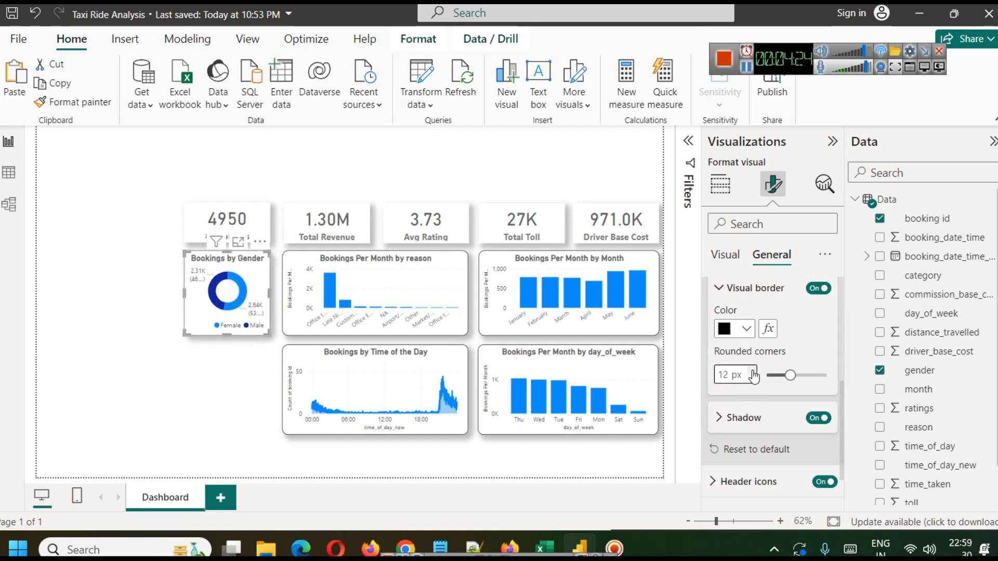
left_click(164, 403)
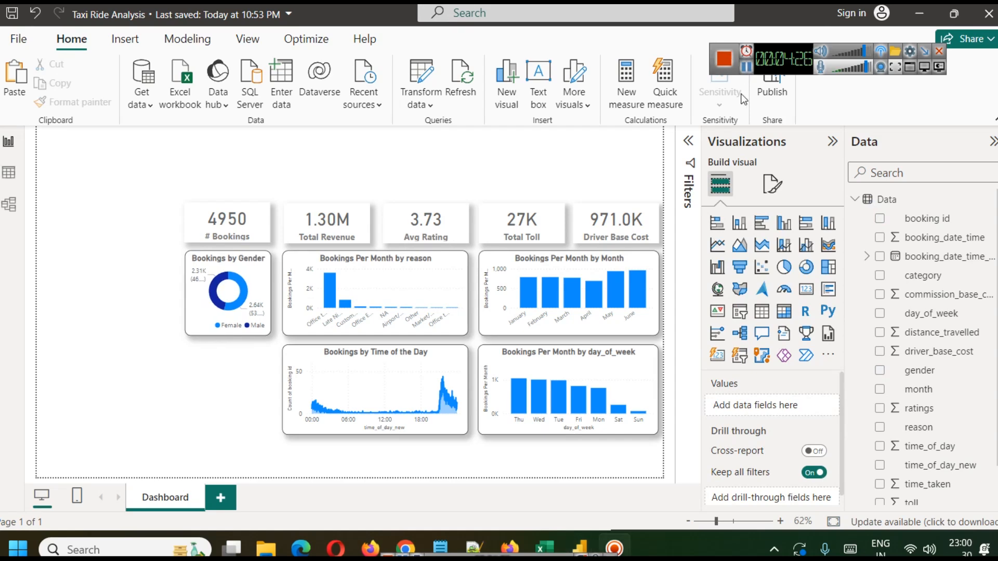
Step: Cross-filter the dashboard by Female and by Male, compare the time-of-day bookings for each, and clear the selection
left_click(242, 294)
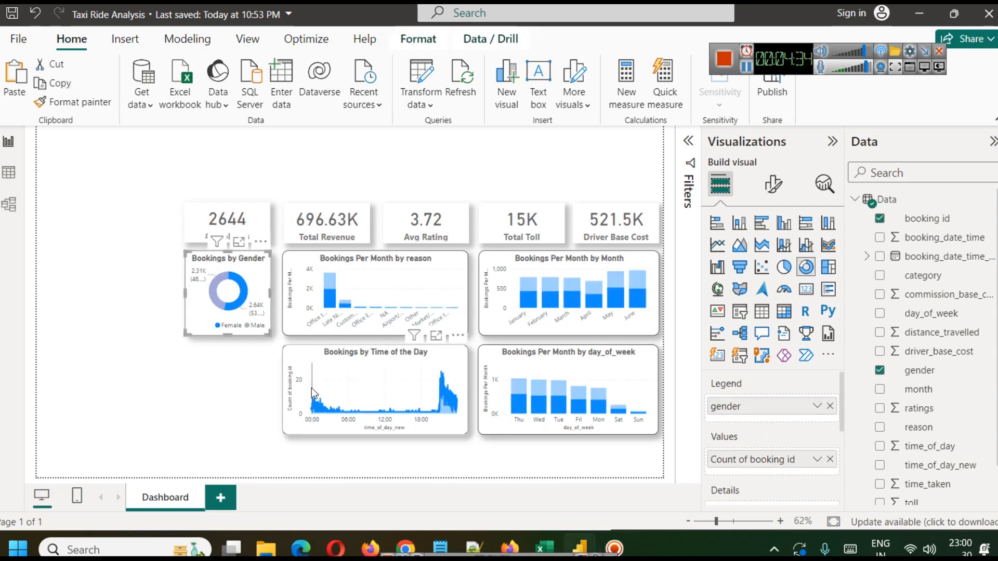
mouse_move(442, 378)
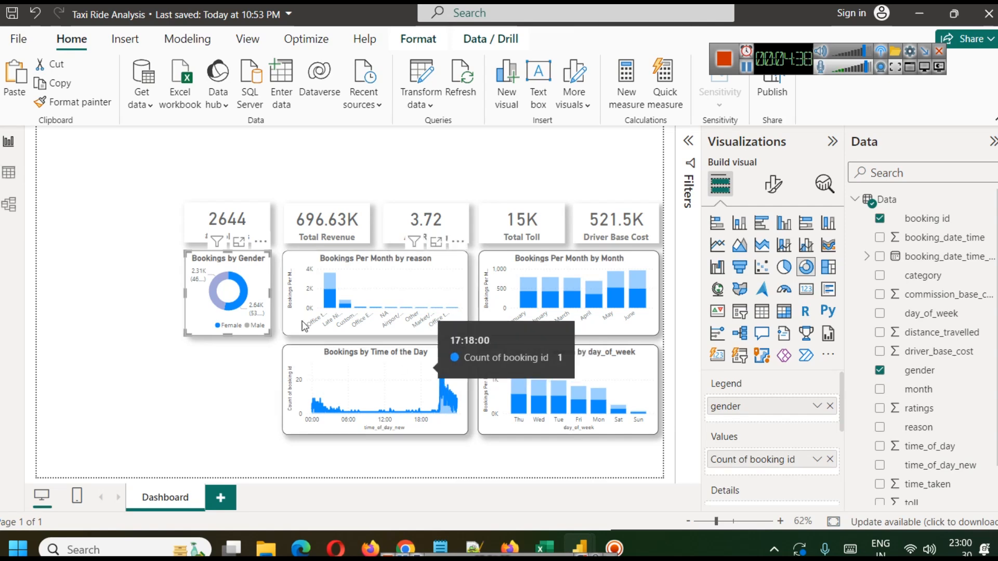
left_click(214, 283)
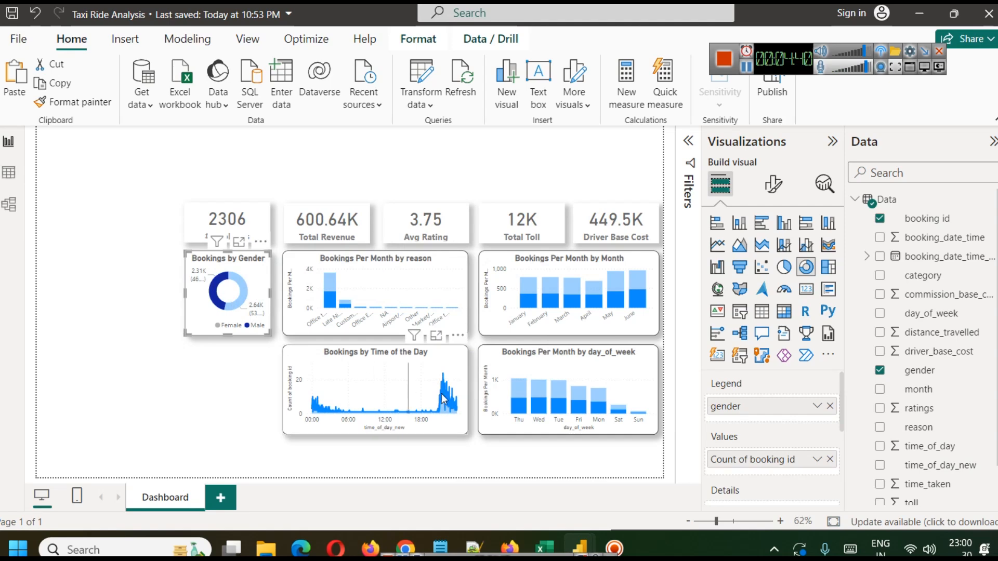
mouse_move(445, 381)
mouse_move(456, 406)
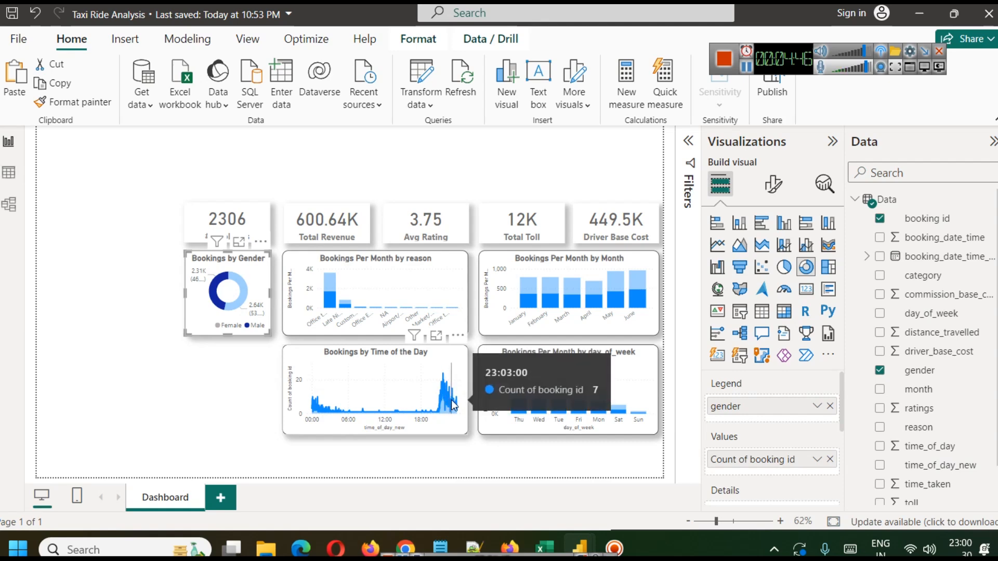
left_click(236, 301)
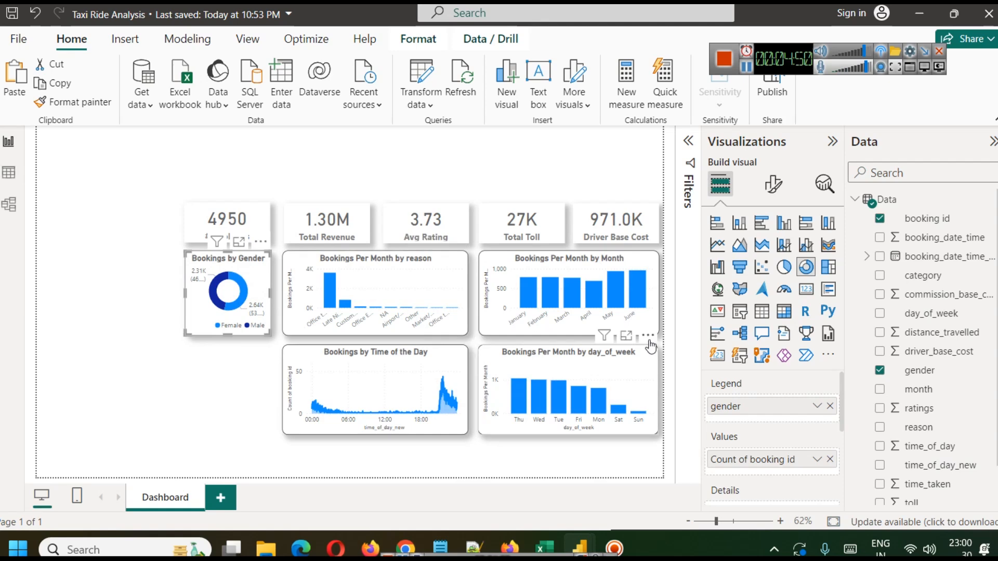
left_click(206, 382)
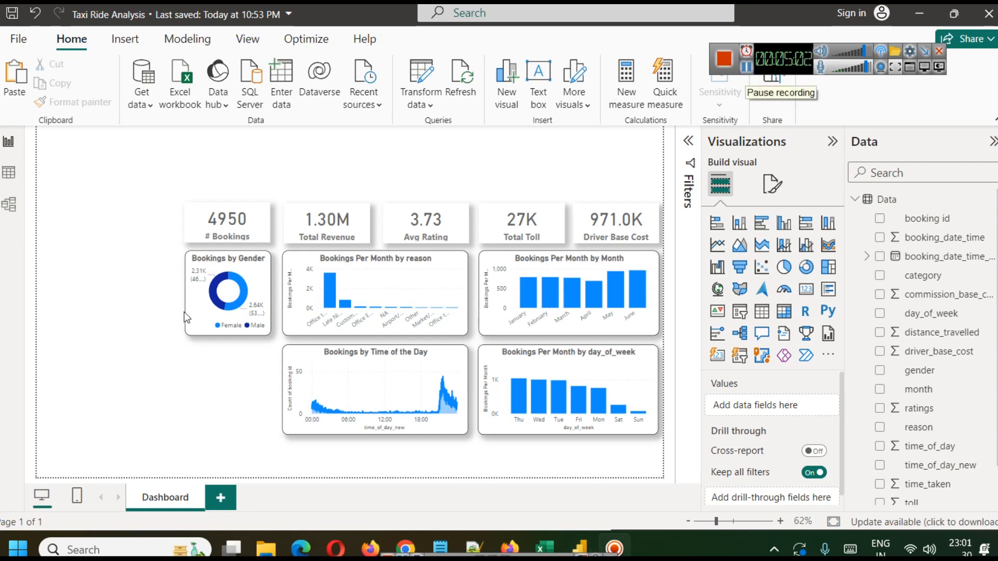
Step: Duplicate the gender donut chart and place the copy directly below the original, beside the time-of-day chart
left_click(197, 303)
key("ctrl+c")
key("ctrl+v")
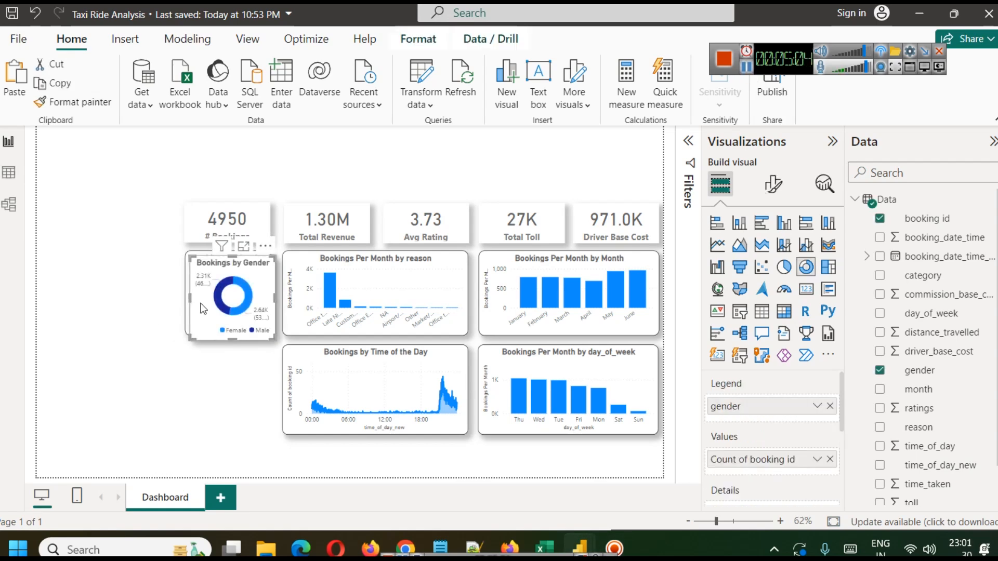
left_click_drag(197, 302, 197, 400)
key("Up")
key("Up")
key("Up")
key("Up")
key("Up")
key("Up")
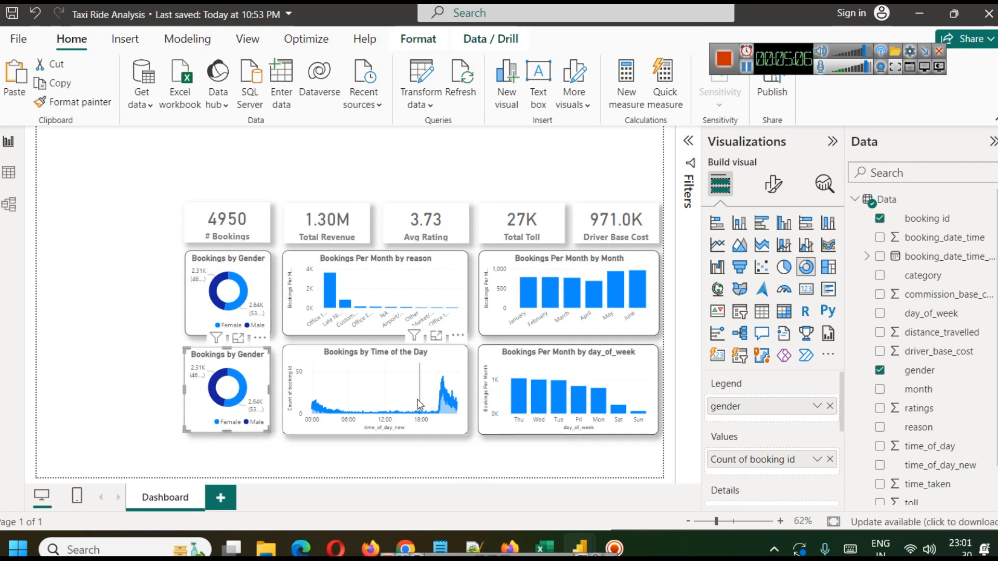
Step: Nudge the copied gender donut chart right under the original and extend its top edge level with the time-of-day chart
key("Right")
key("Right")
key("Right")
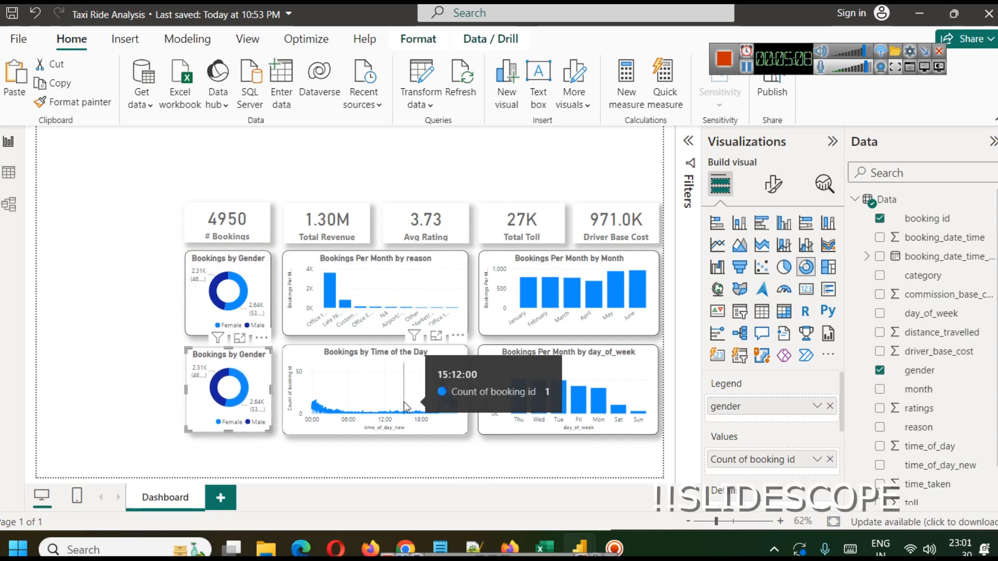
left_click(139, 359)
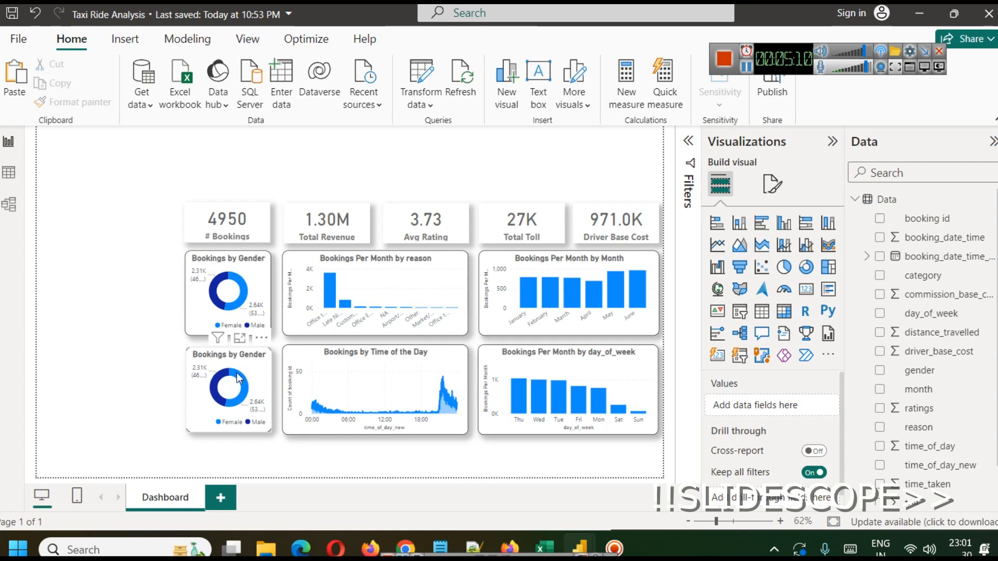
left_click(203, 398)
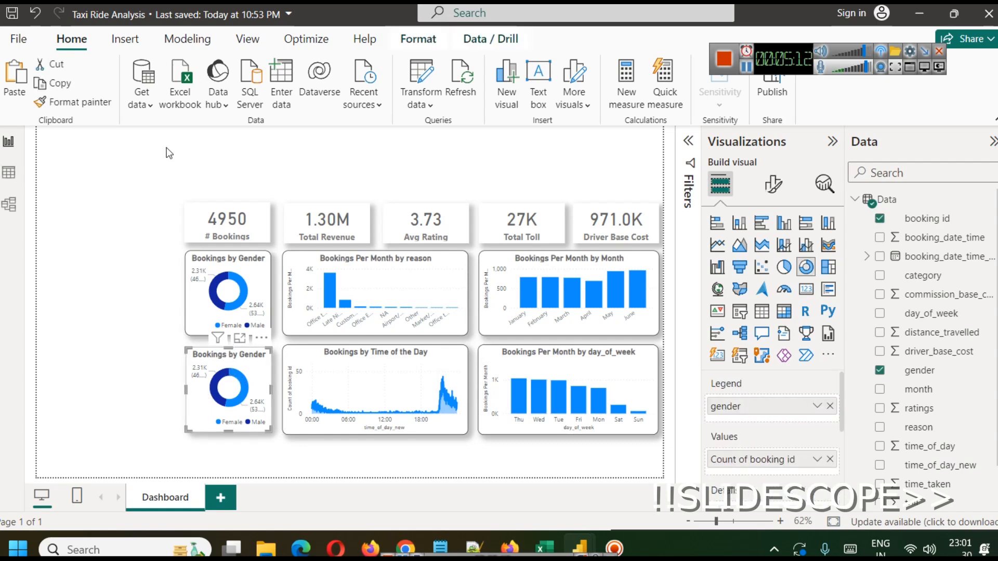
left_click(326, 376)
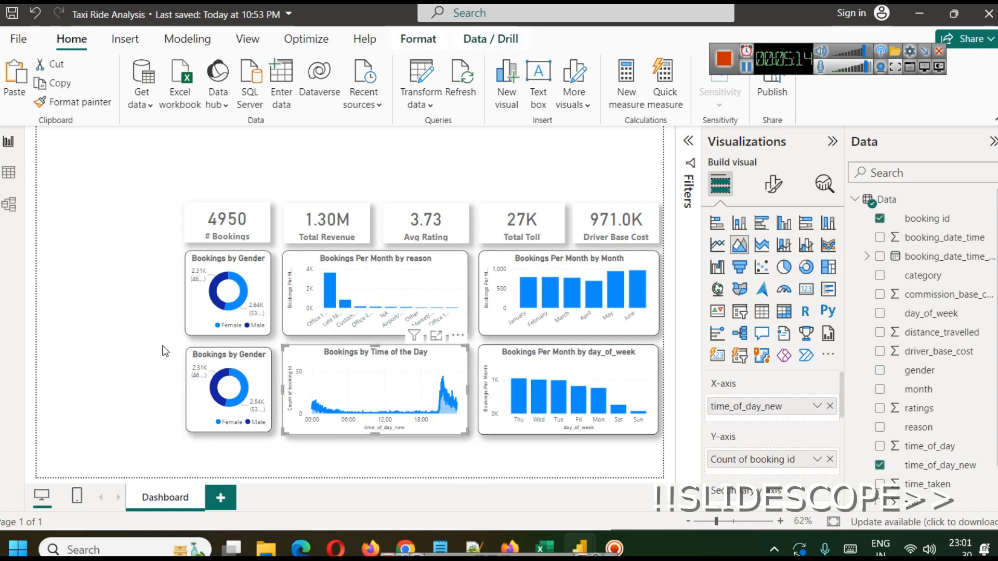
left_click_drag(239, 355, 233, 354)
left_click(156, 381)
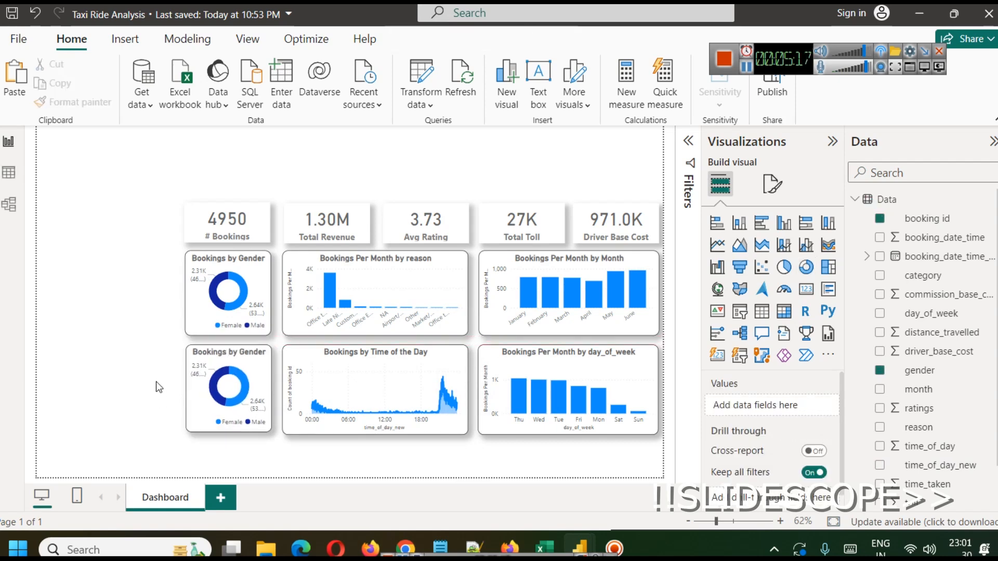
Step: Extend the lower edge of the copied donut chart level with the bottom of the time-of-day chart
left_click(232, 425)
left_click(217, 424)
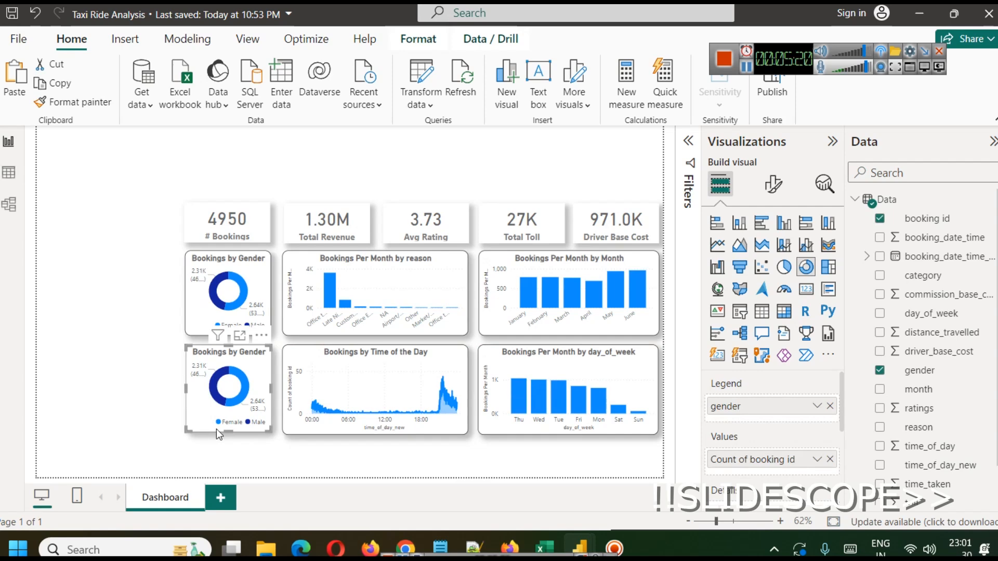
left_click_drag(226, 431, 227, 434)
left_click(217, 457)
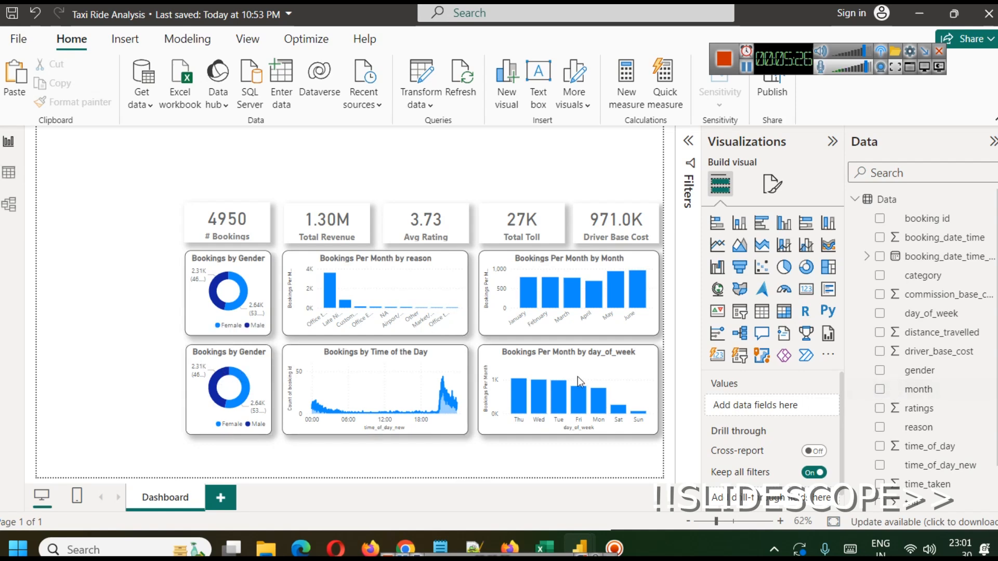
Step: Replace the booking id count in the copied donut chart's values with ratings, aggregated as Average
left_click(207, 409)
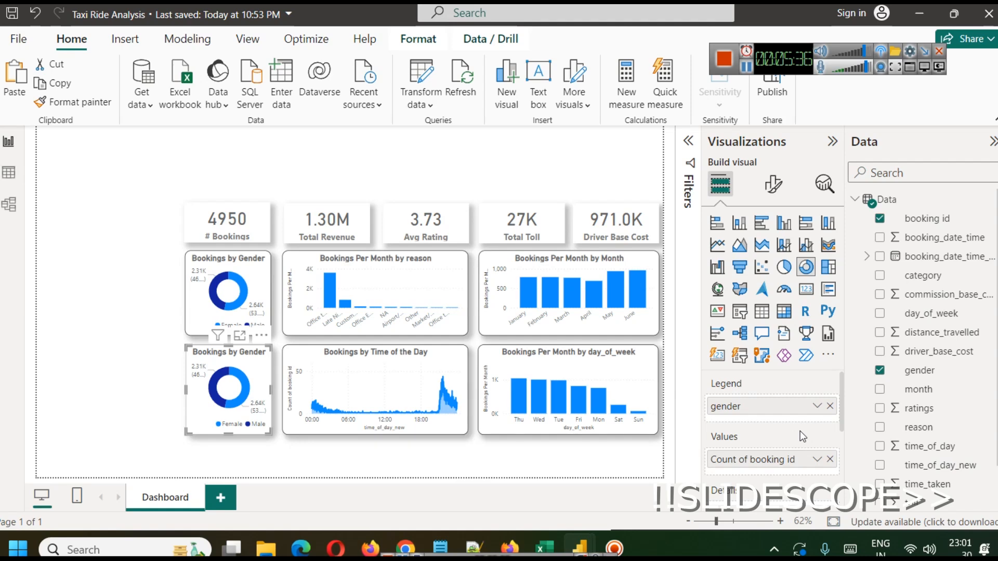
left_click(830, 459)
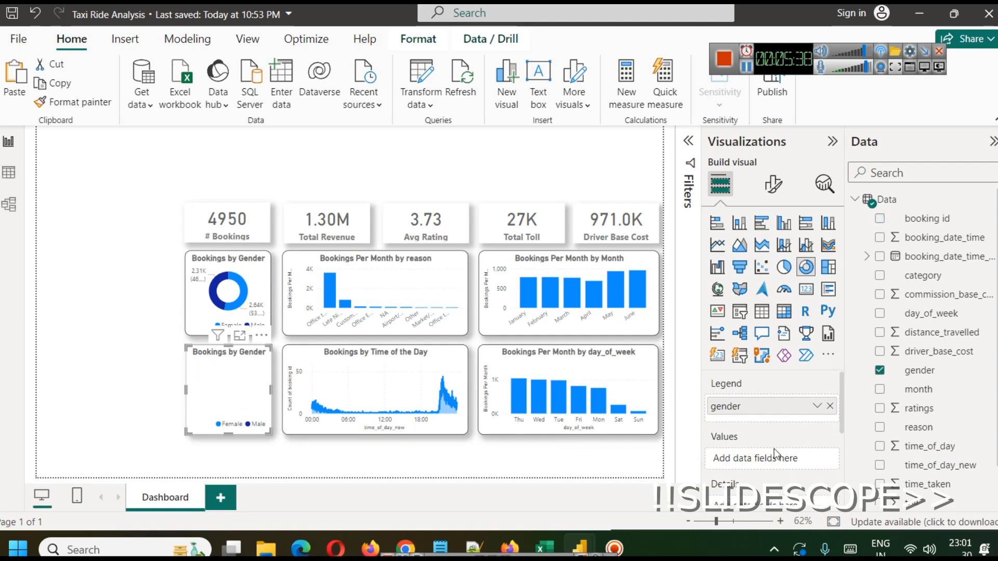
scroll(971, 337, "down", 2)
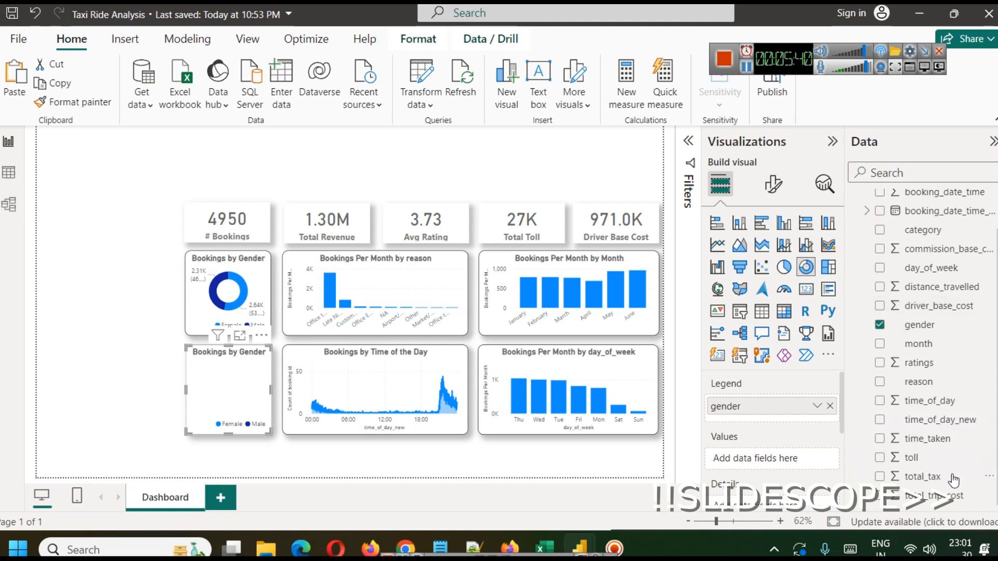
left_click_drag(945, 364, 792, 460)
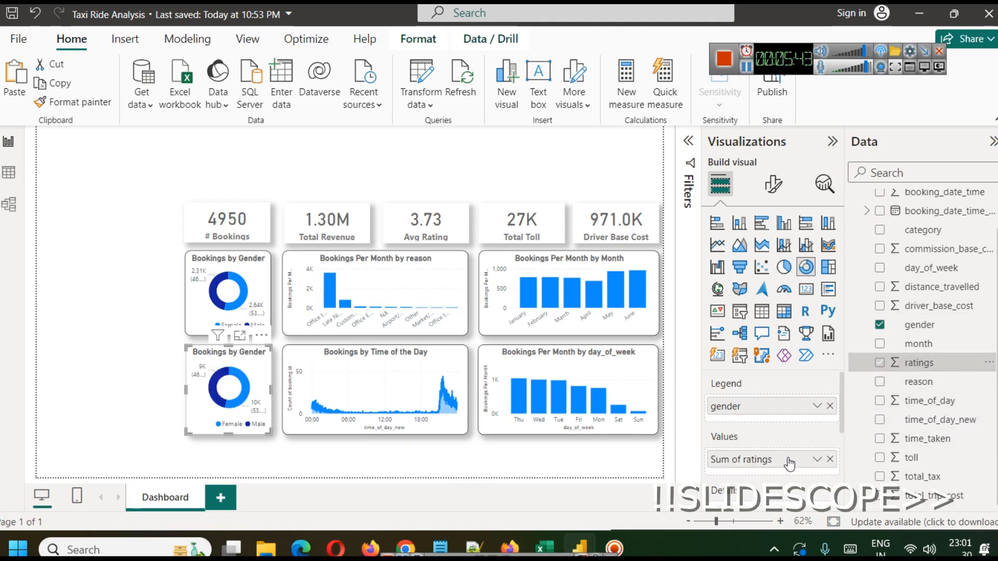
left_click(817, 460)
left_click(880, 284)
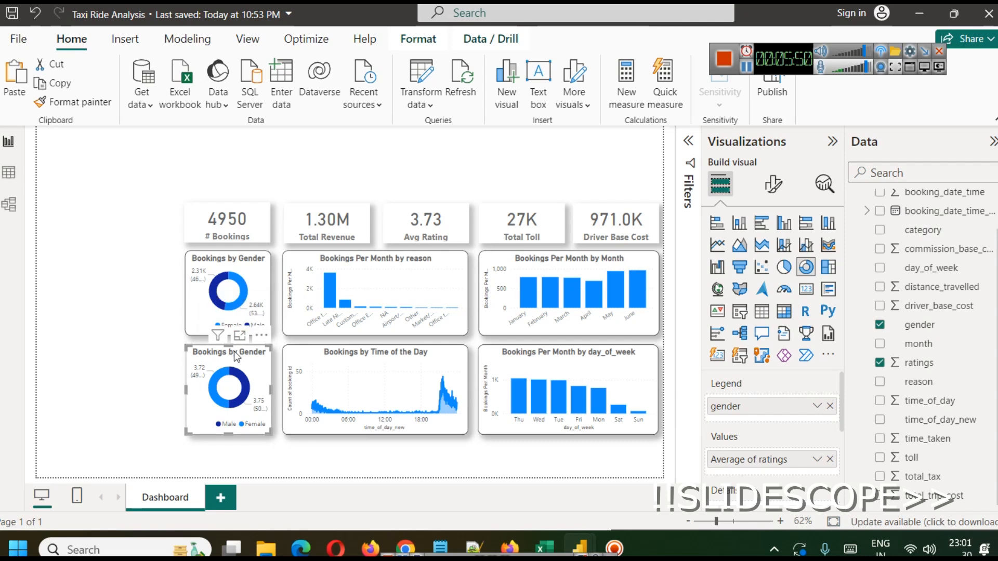
Step: View the ratings donut chart enlarged in focus mode, check the Male average rating, and return to the report
left_click(240, 336)
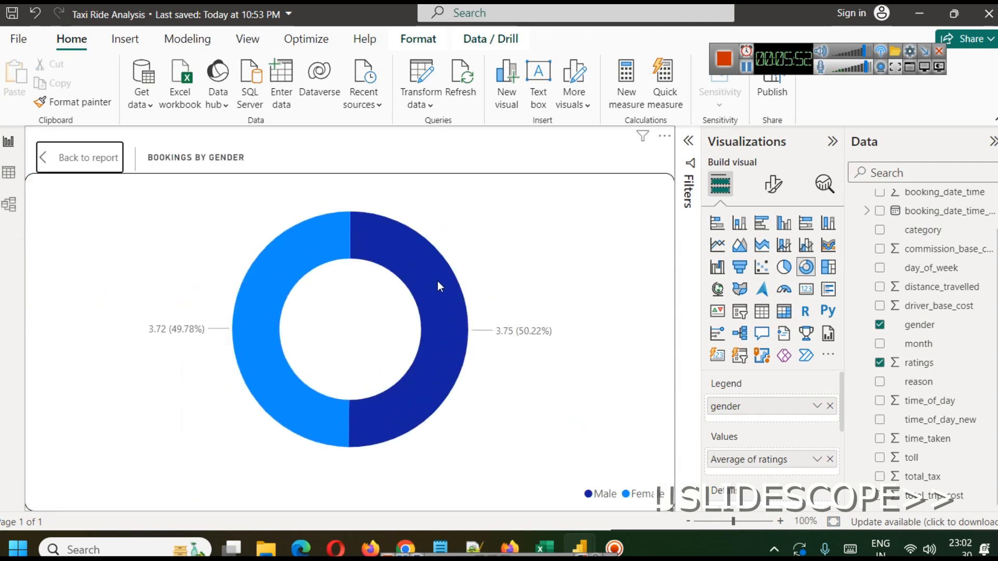
mouse_move(436, 281)
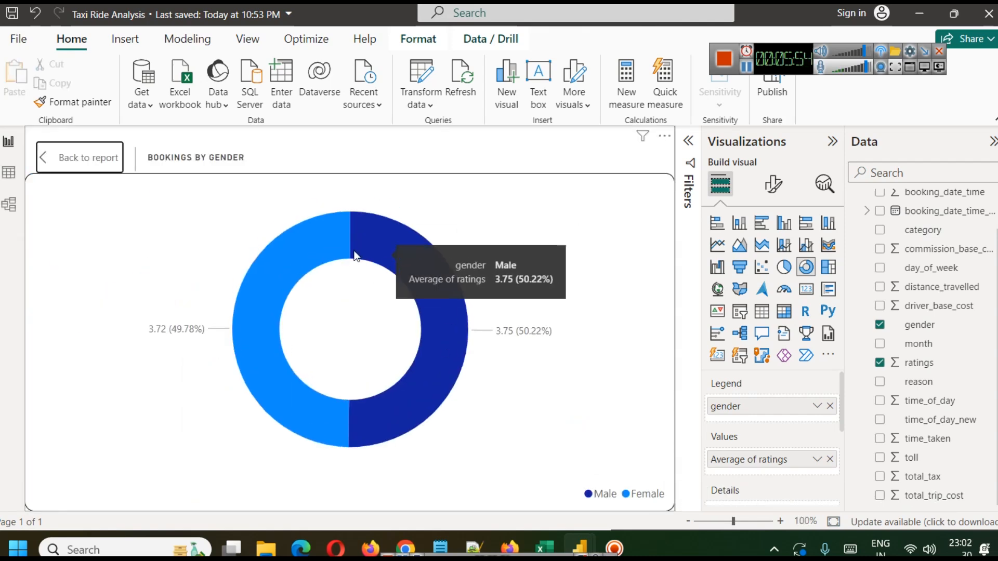
left_click(65, 165)
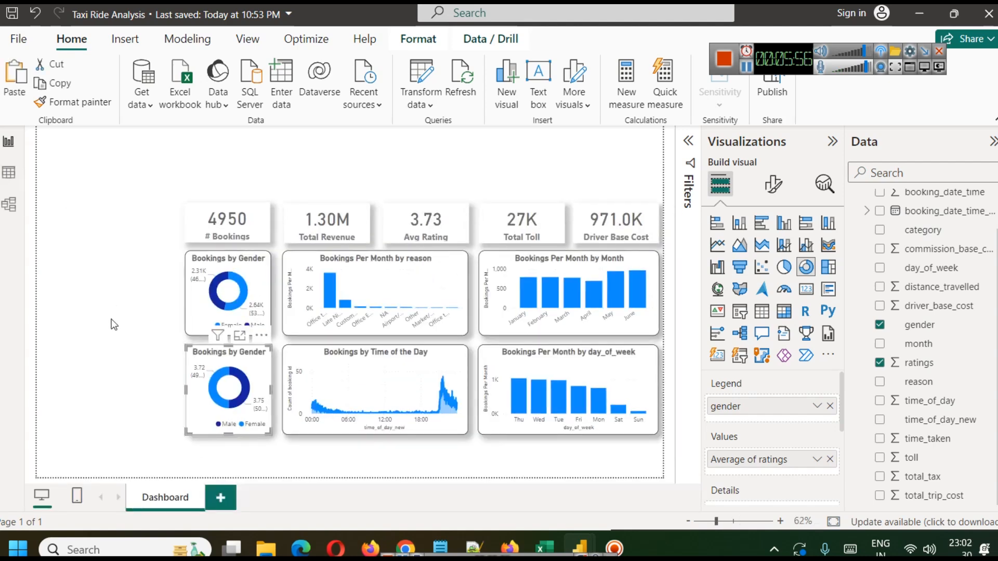
left_click(117, 332)
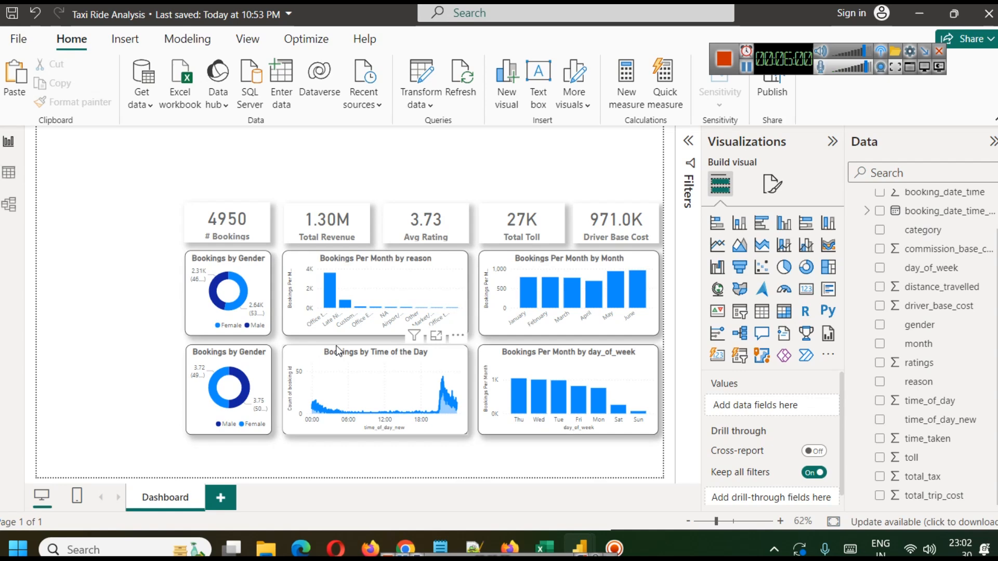
Step: Cross-filter the dashboard by the Late Night Ride reason and compare ratings and bookings by gender
mouse_move(345, 310)
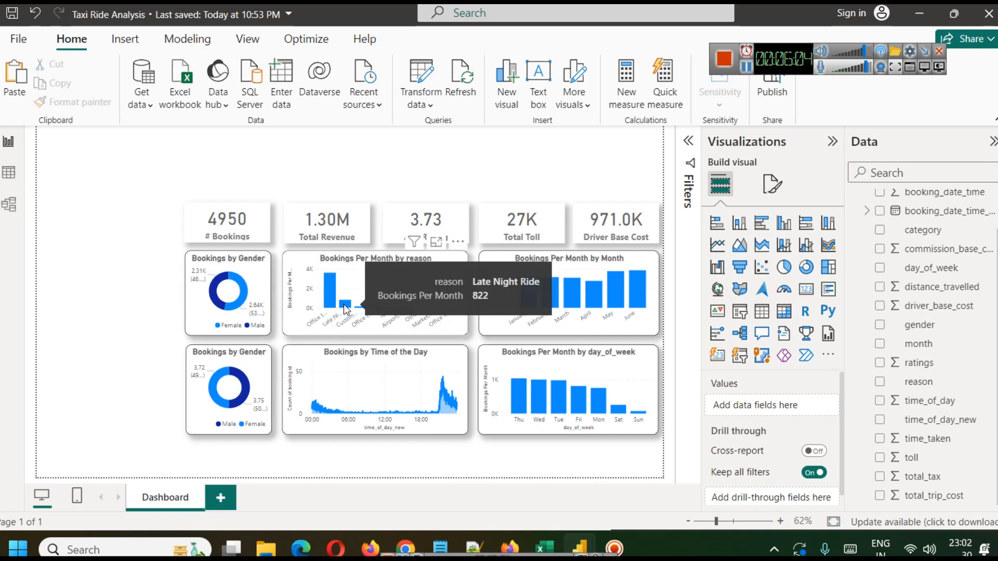
left_click(344, 305)
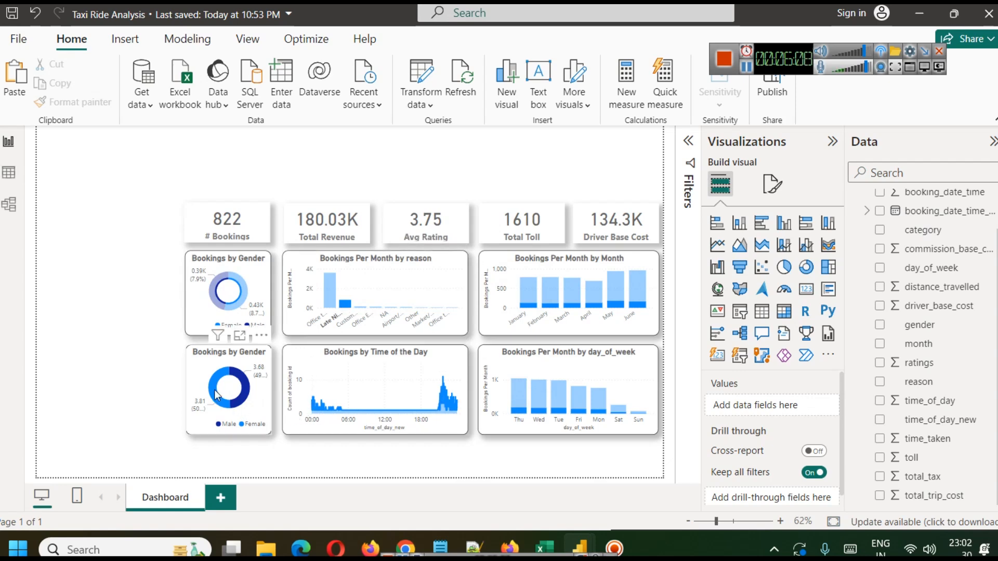
mouse_move(216, 395)
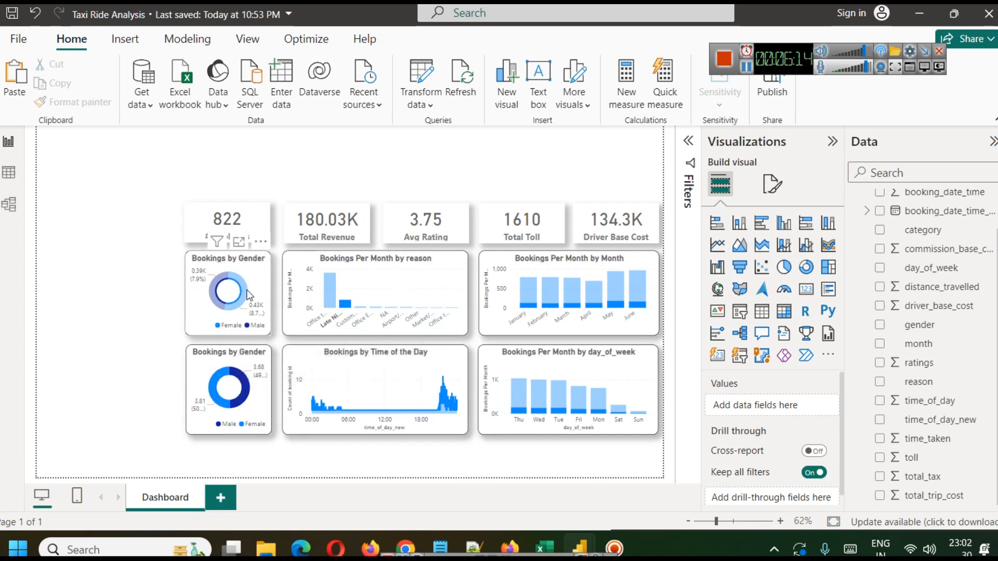
Step: Cross-filter the dashboard by the tallest bar of the Bookings Per Month by reason chart, then clear the filter
mouse_move(246, 294)
left_click(330, 291)
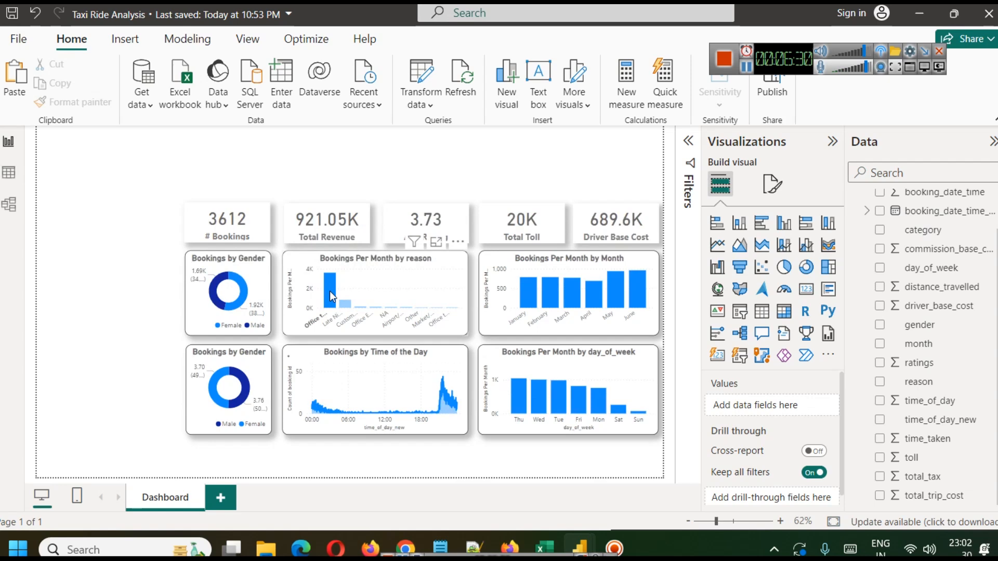
left_click(329, 291)
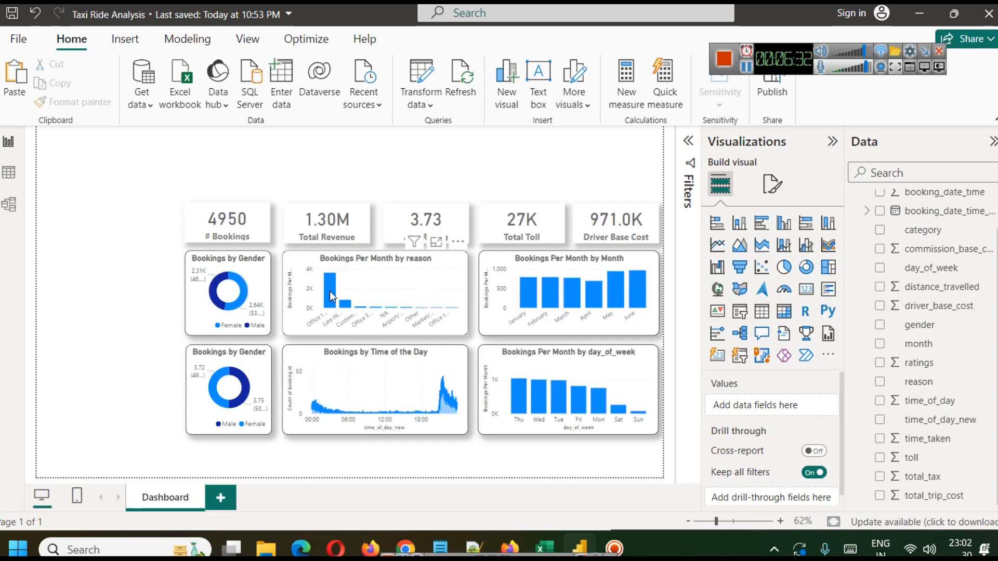
left_click(329, 291)
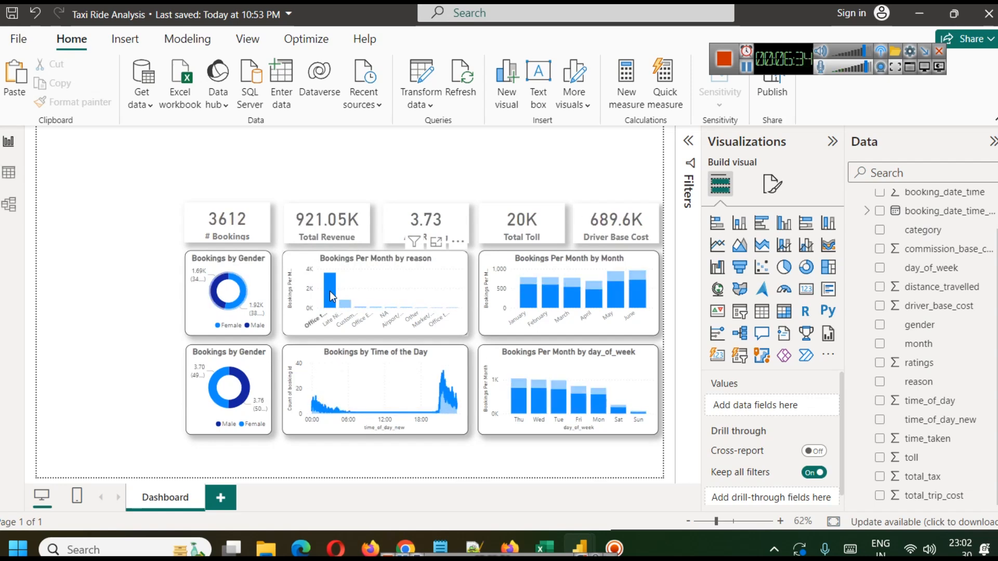
left_click(330, 291)
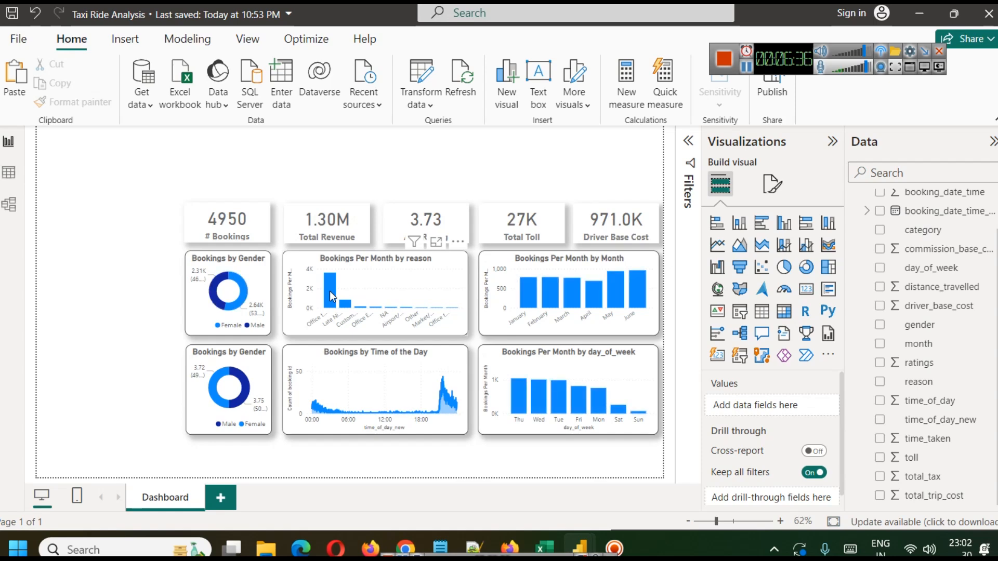
left_click(330, 291)
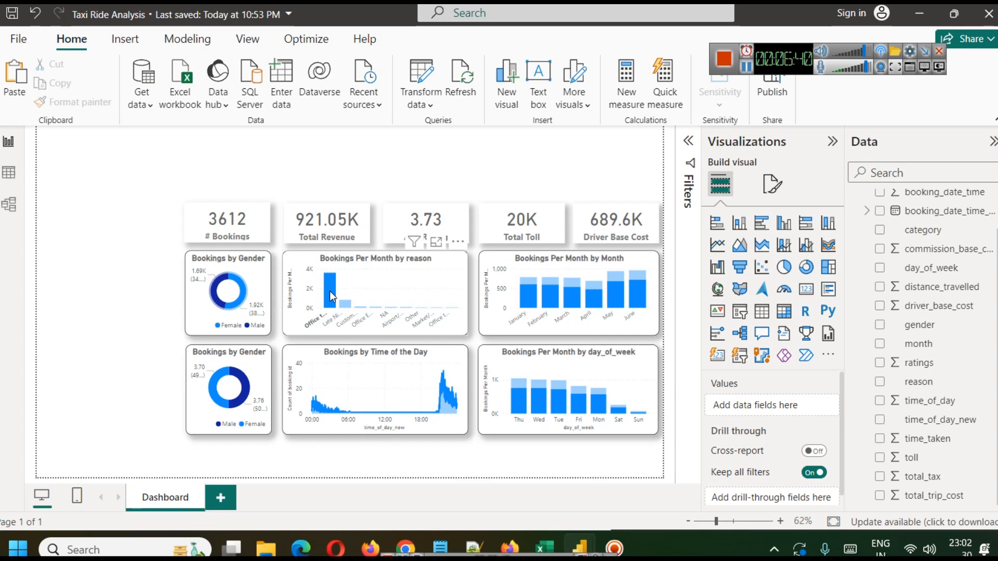
left_click(329, 291)
Step: Cross-filter the dashboard by Female in the upper Bookings by Gender donut, then clear the filter and deselect the chart
left_click(251, 294)
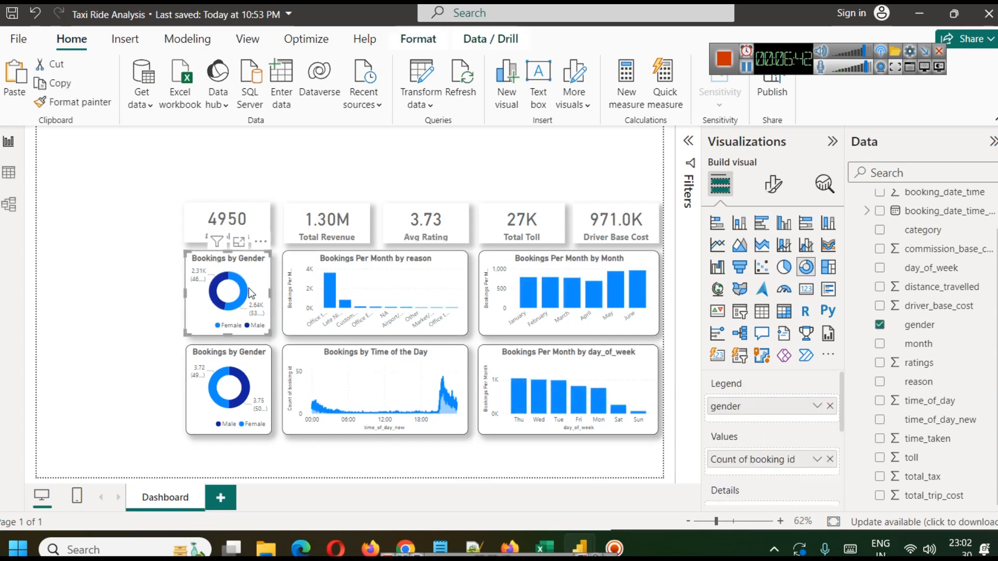
left_click(247, 291)
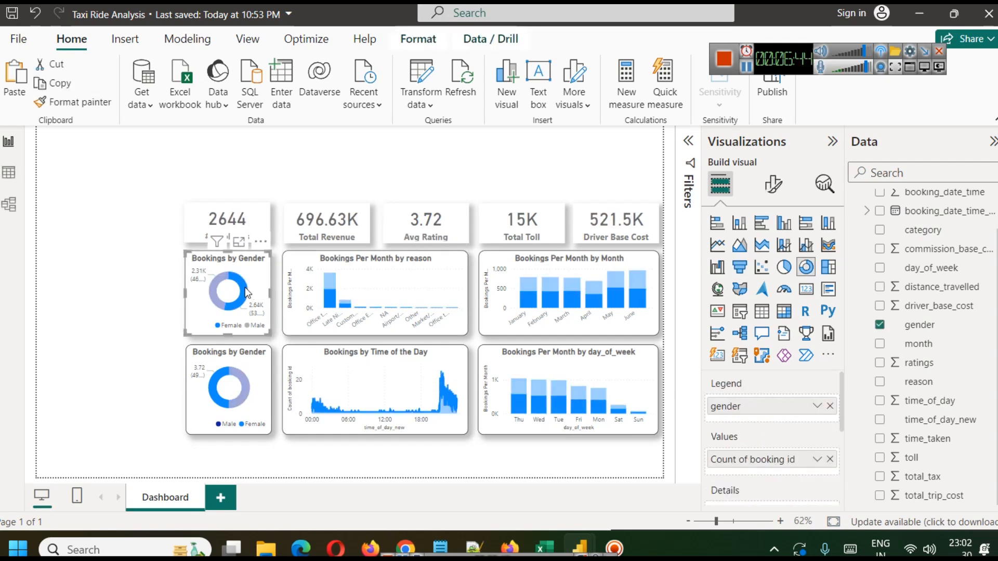
left_click(246, 291)
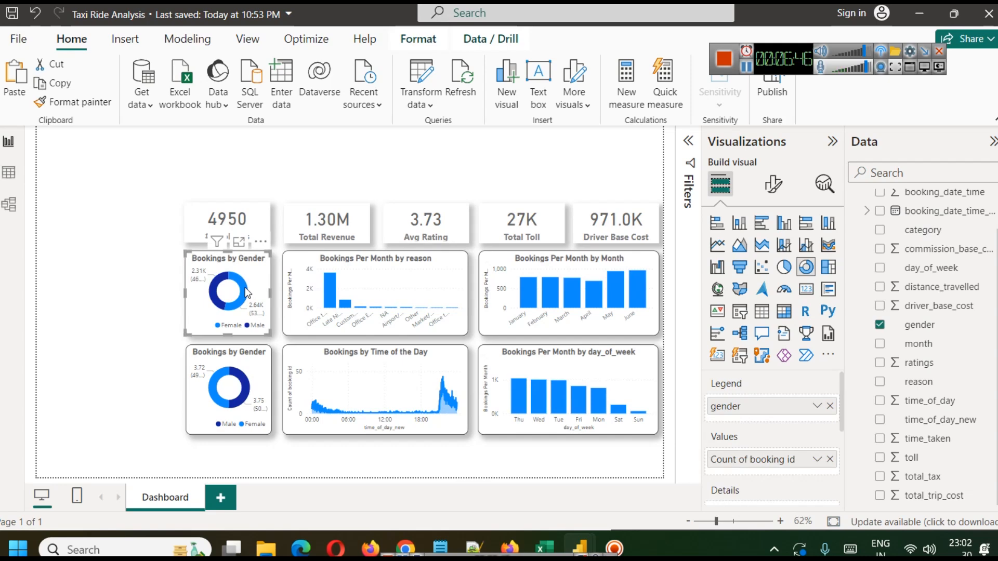
left_click(446, 169)
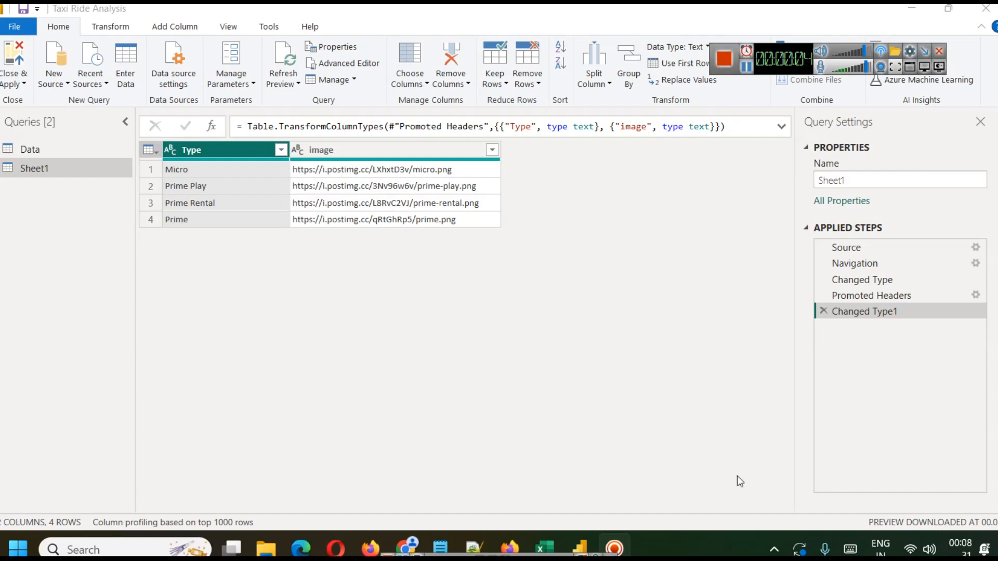
Step: Review the car types and image links in cars.xlsx in Excel, and the prime image's direct link on Postimages in the browser
mouse_move(544, 549)
left_click(634, 447)
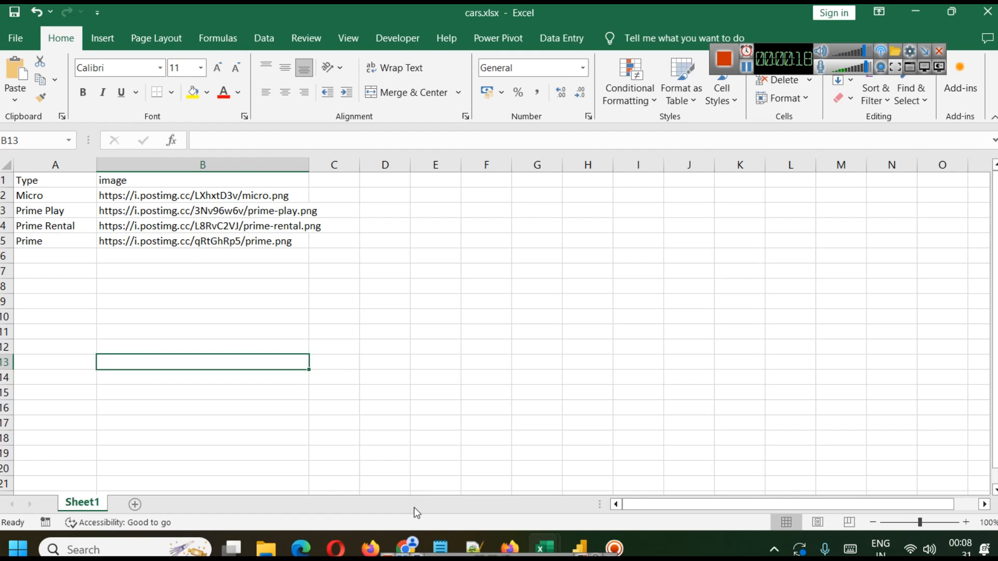
left_click(410, 532)
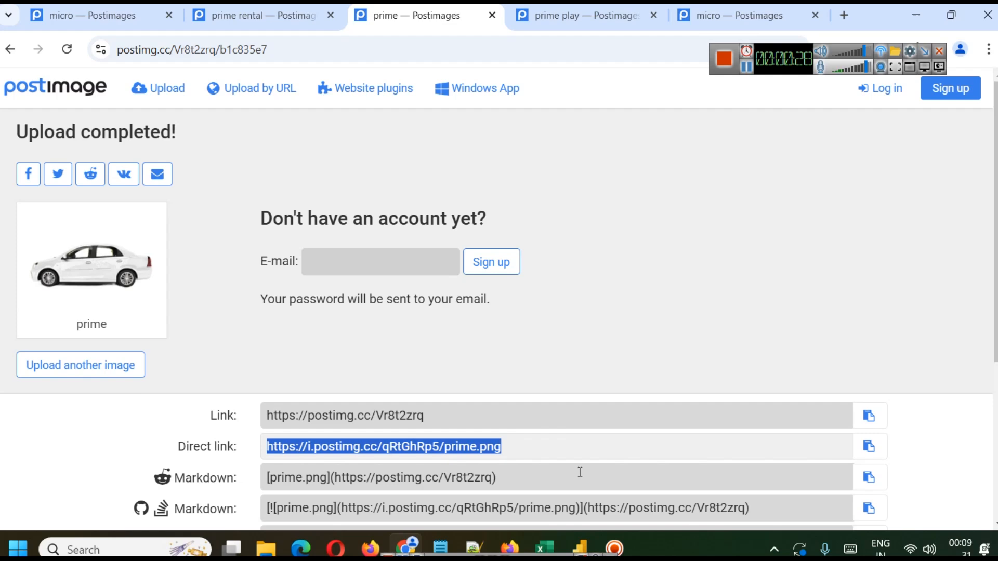
Step: Check the Taxi Ride Analysis report and the cars.xlsx workbook again, then switch to its Power Query Editor window
mouse_move(585, 531)
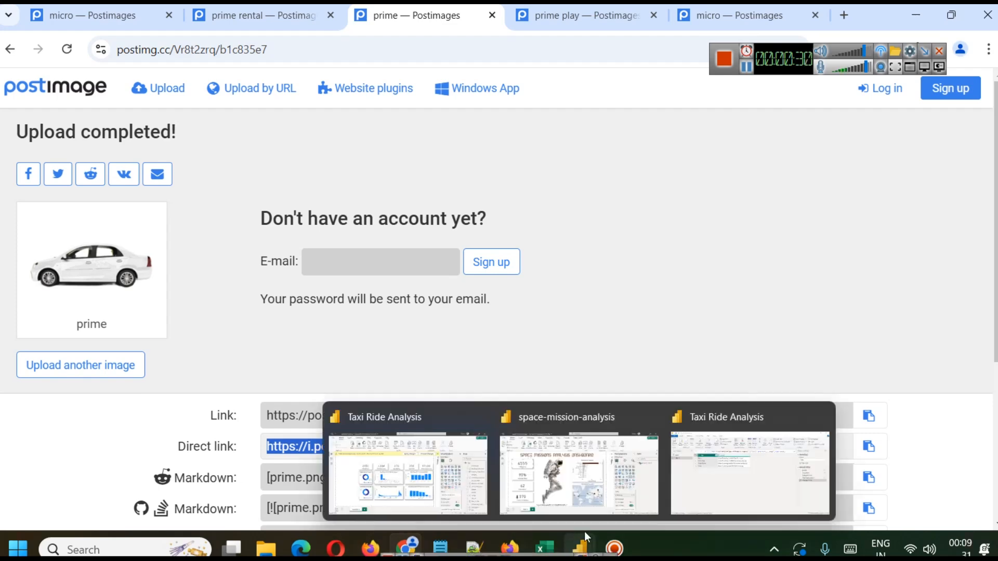
left_click(434, 479)
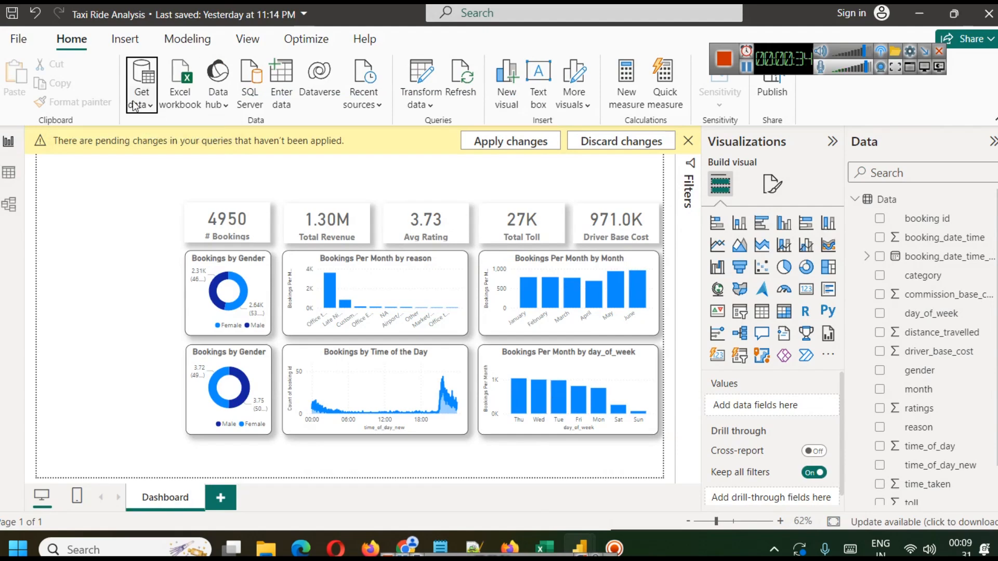
mouse_move(559, 547)
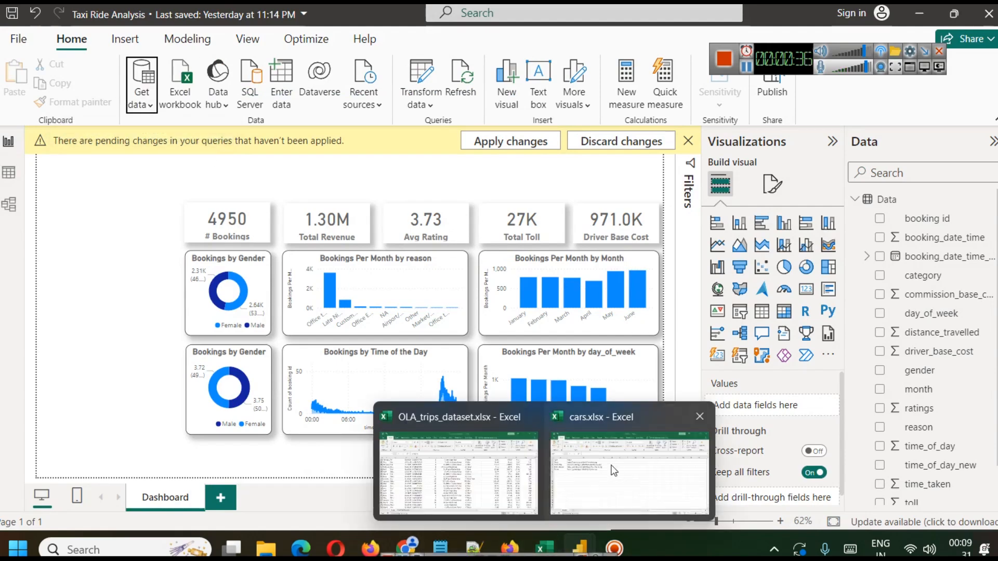
left_click(568, 445)
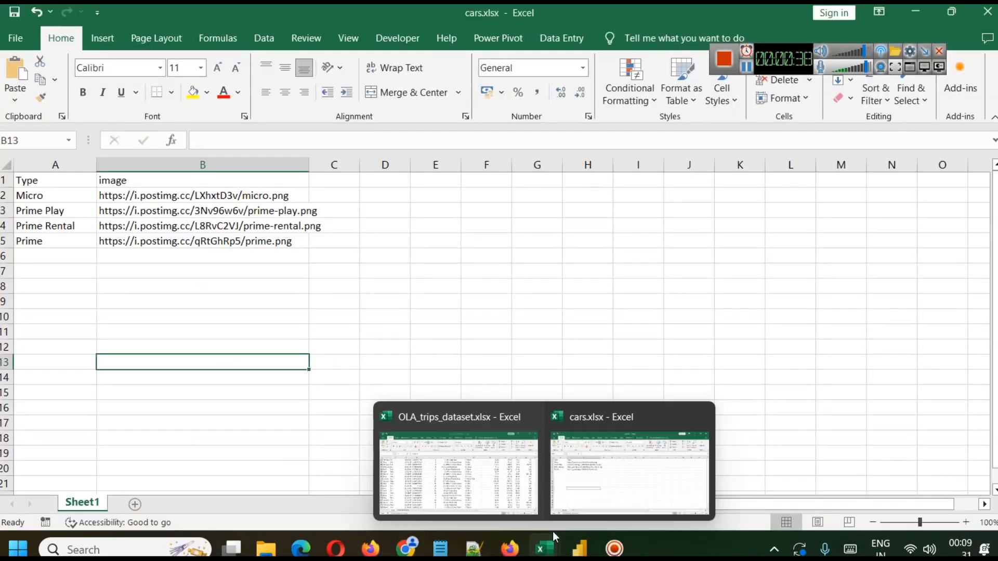
left_click(612, 484)
mouse_move(573, 532)
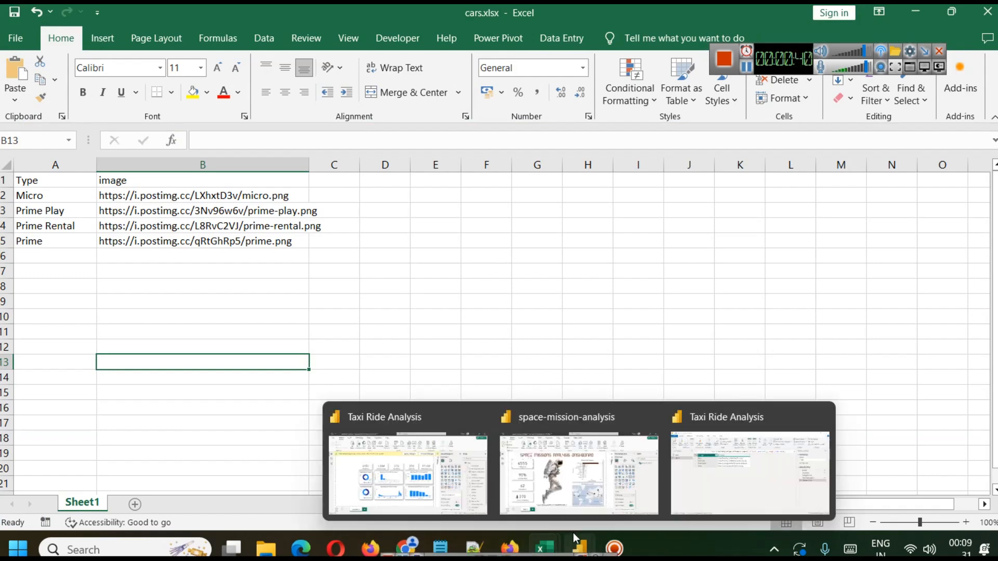
left_click(742, 486)
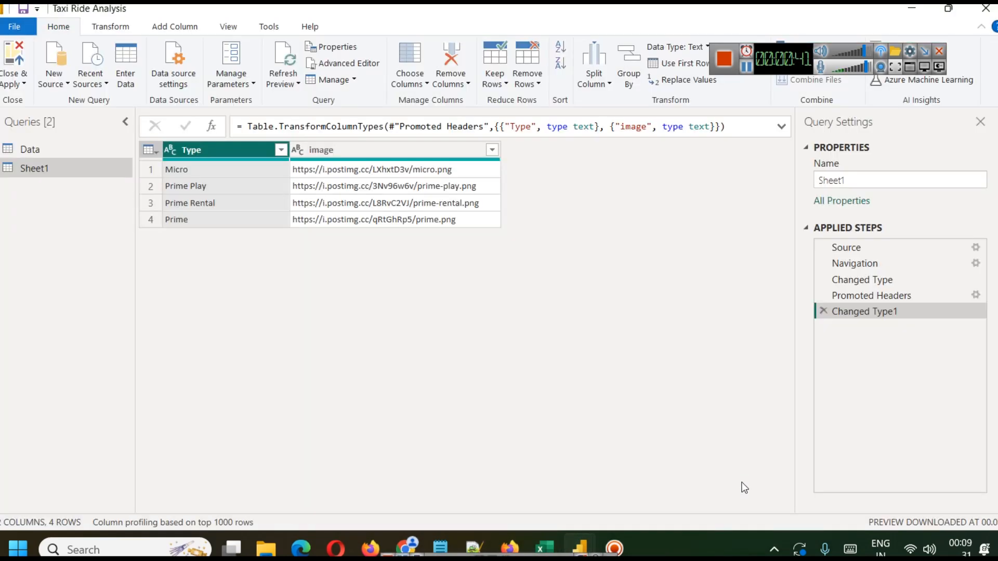
Step: Apply the pending Sheet1 query changes to the report and close the Power Query Editor
left_click(151, 152)
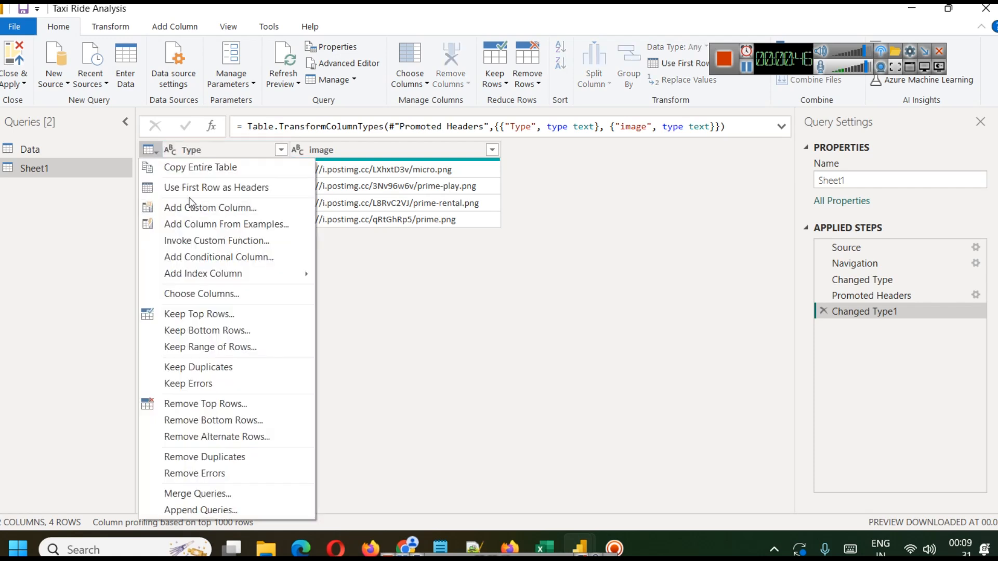
left_click(533, 257)
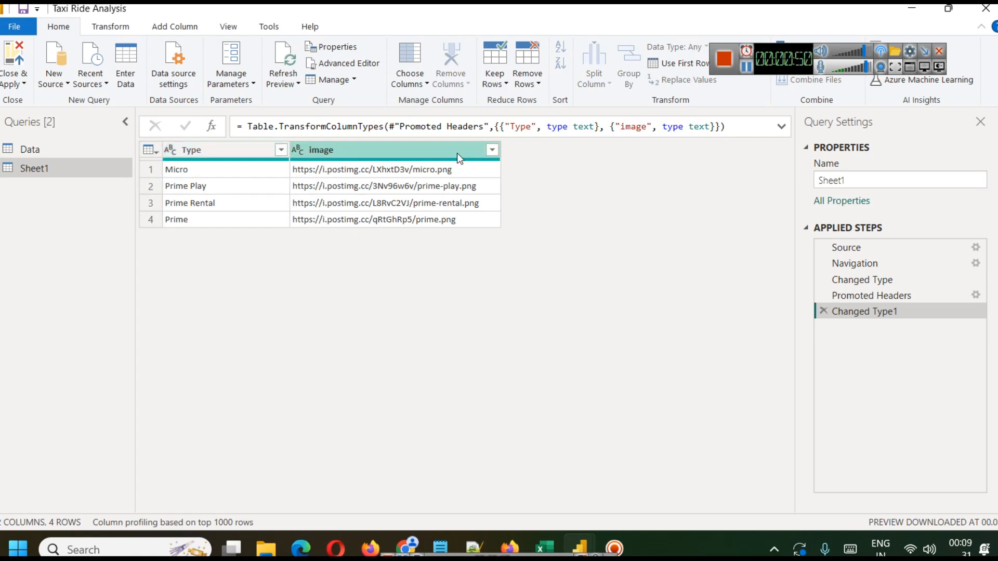
left_click(27, 77)
left_click(32, 134)
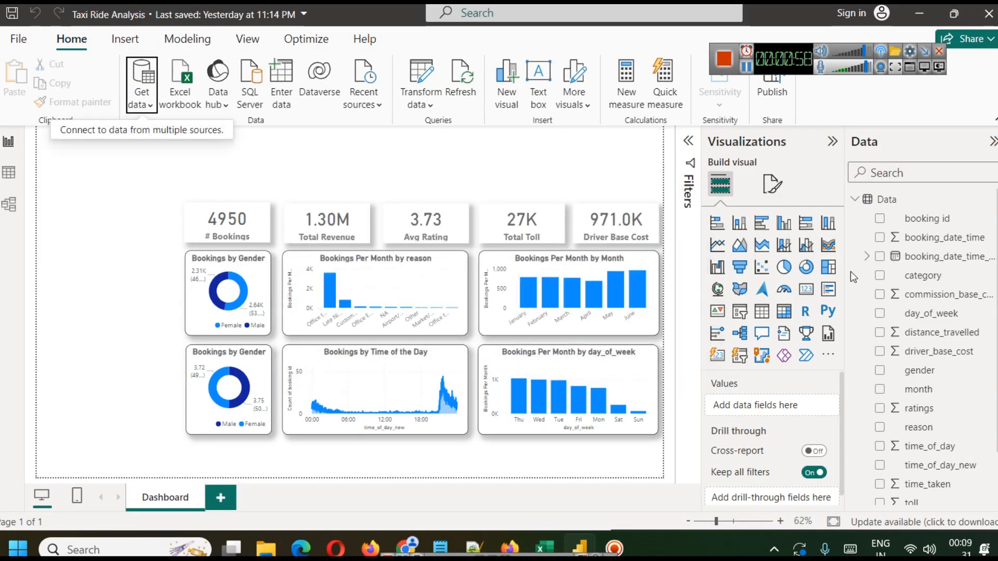
Step: Collapse the Data table's field list, expand Sheet1 and rename that table cars
left_click(854, 200)
left_click(854, 218)
right_click(903, 222)
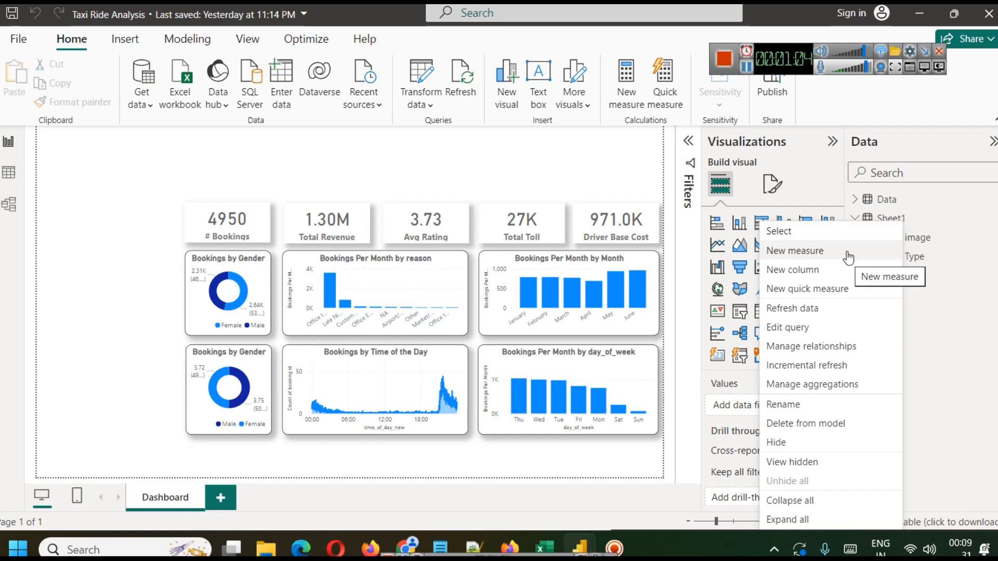
left_click(789, 410)
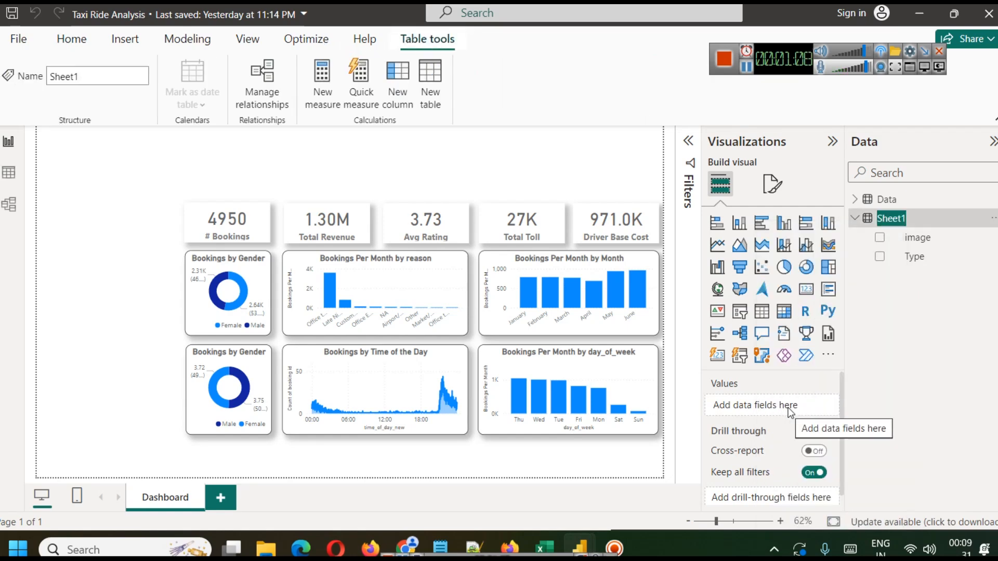
type("q")
type("ars")
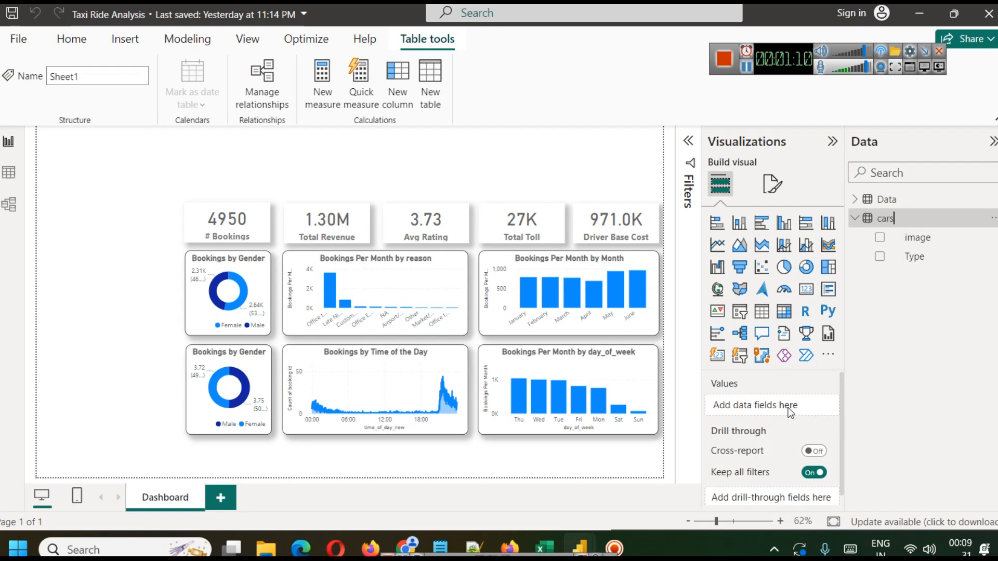
key("Return")
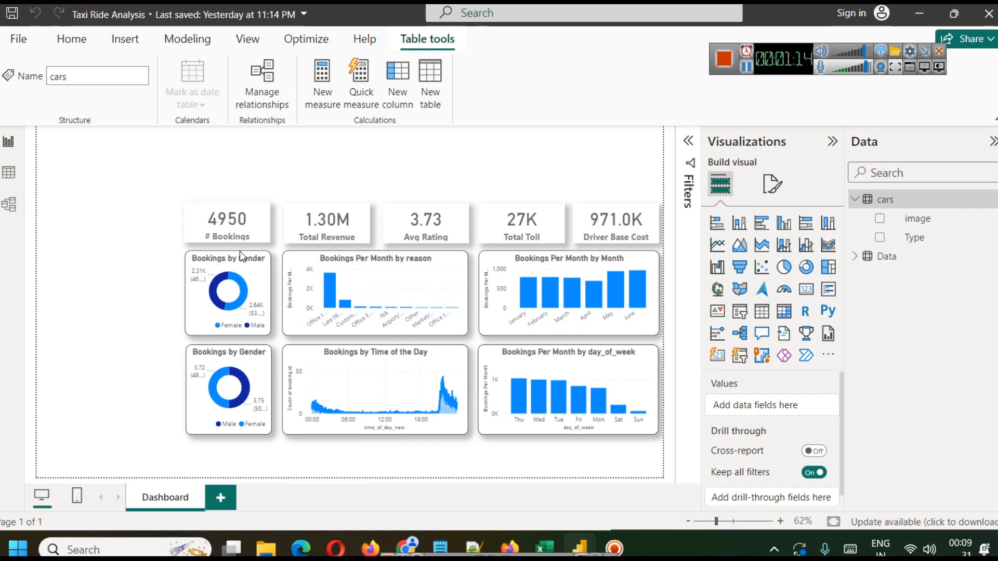
Step: Show the cars table in the table view and set its image column's data category to Image URL
left_click(7, 180)
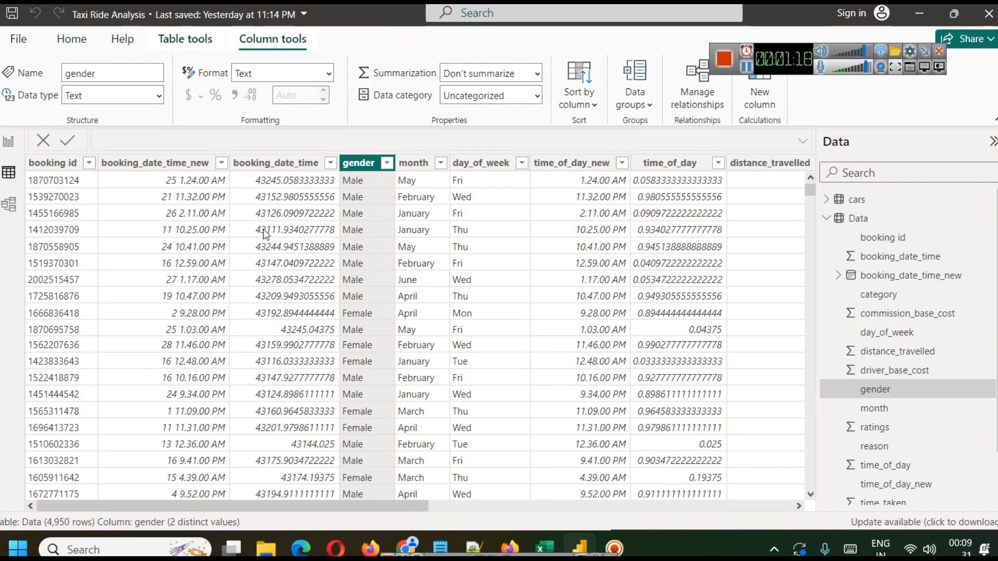
left_click(842, 220)
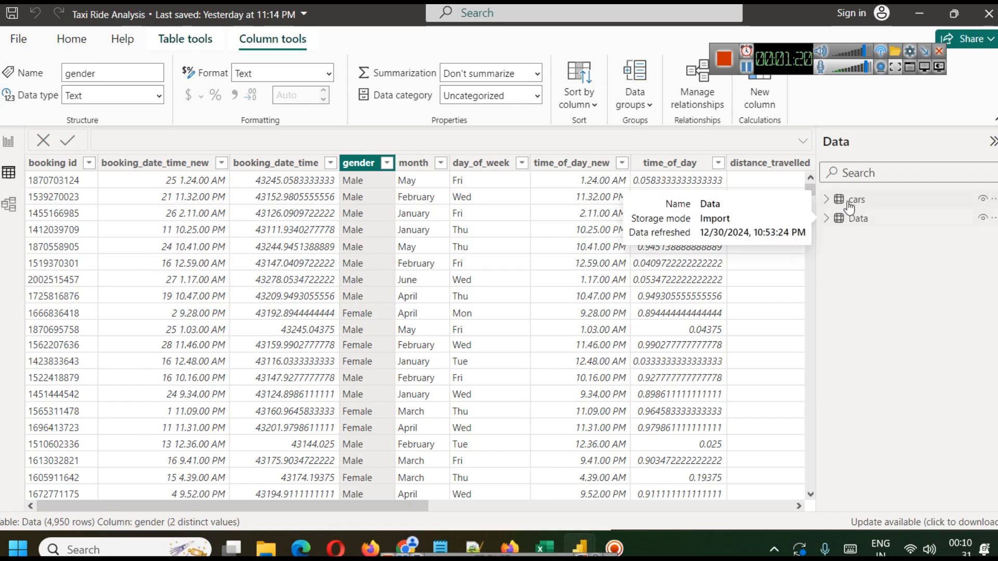
left_click(849, 203)
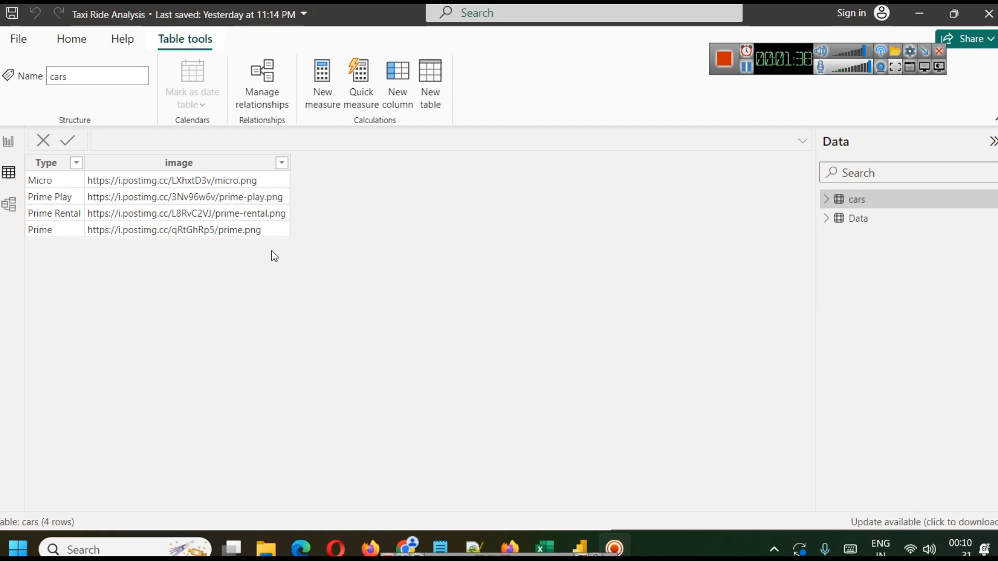
left_click(177, 167)
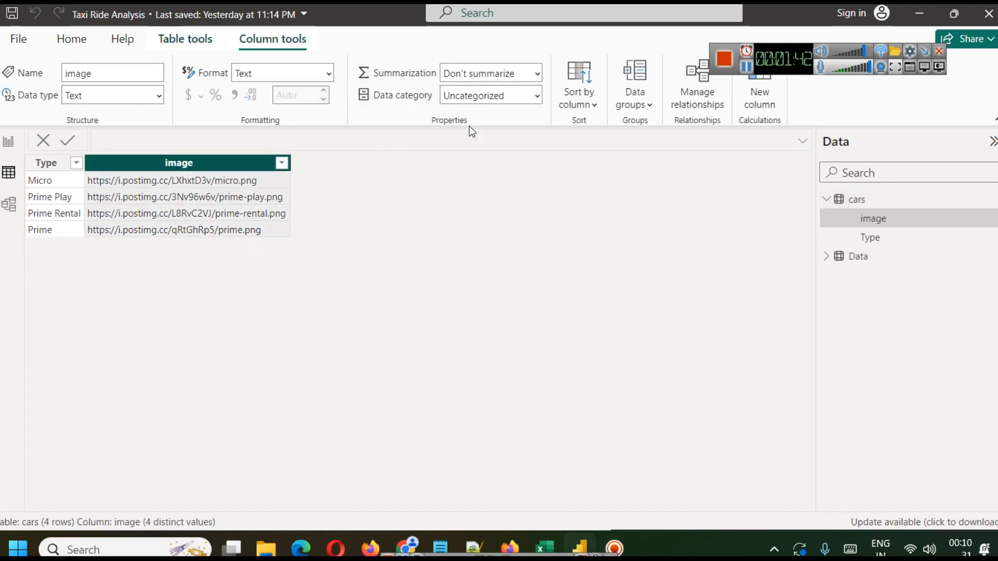
left_click(538, 97)
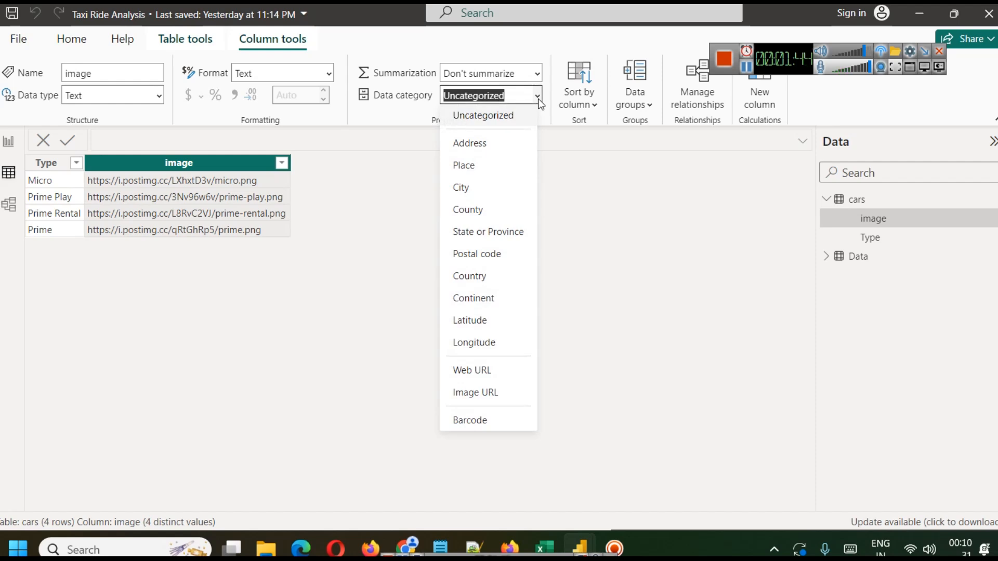
left_click(483, 392)
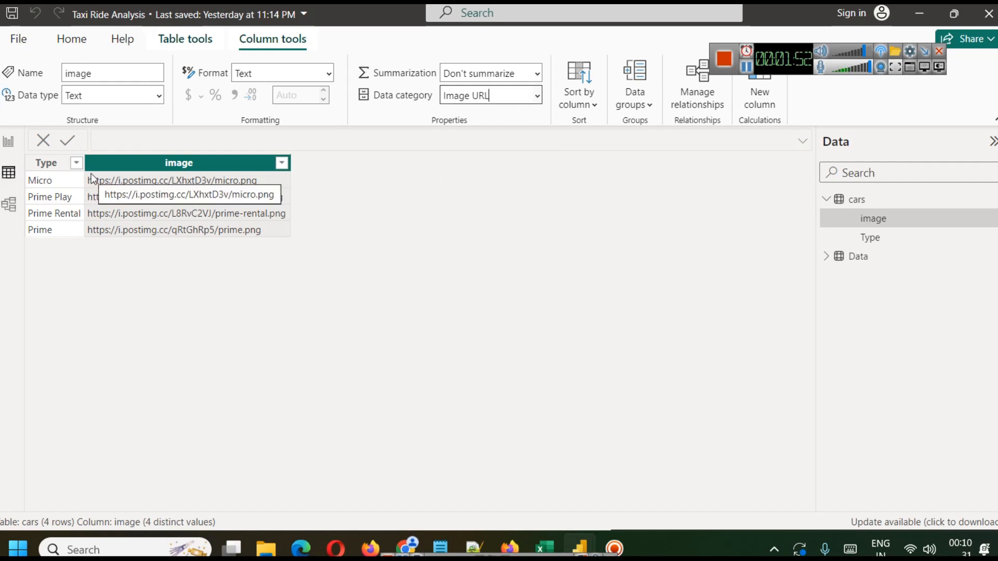
Step: Add a table visual with the cars image field to the report page's upper-left corner, making it taller and slightly narrower
left_click(7, 144)
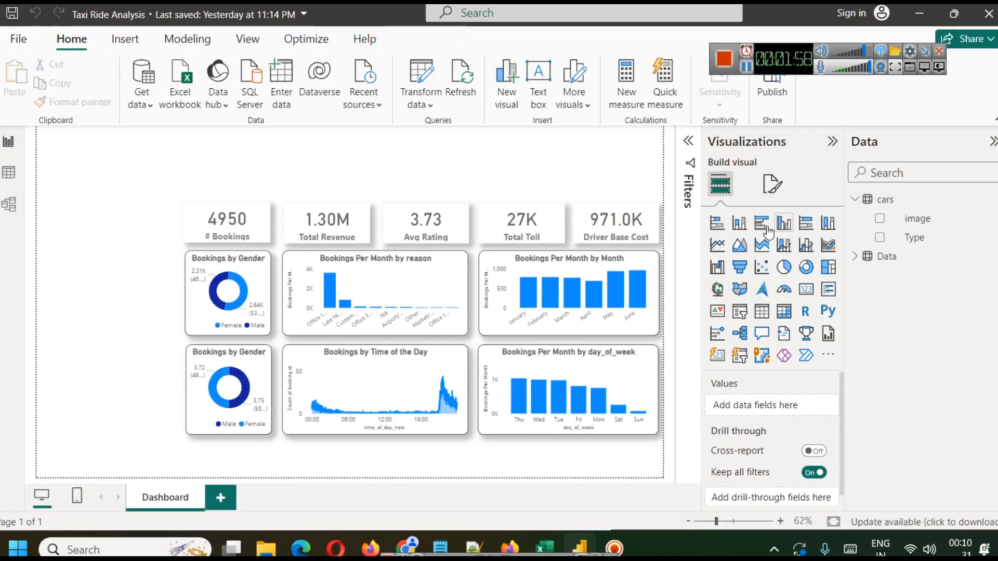
left_click(762, 313)
left_click_drag(127, 172, 122, 180)
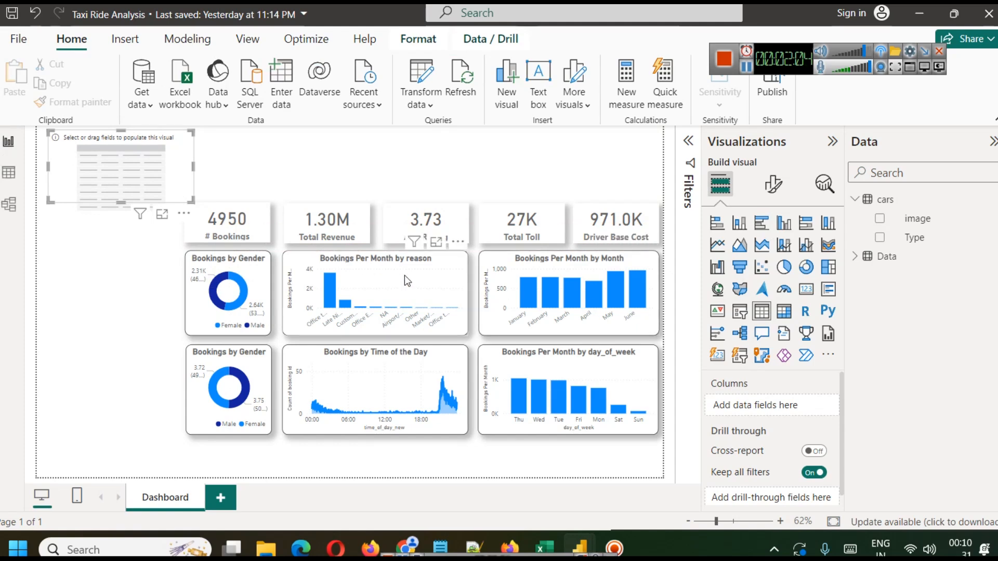
left_click_drag(918, 227, 108, 301)
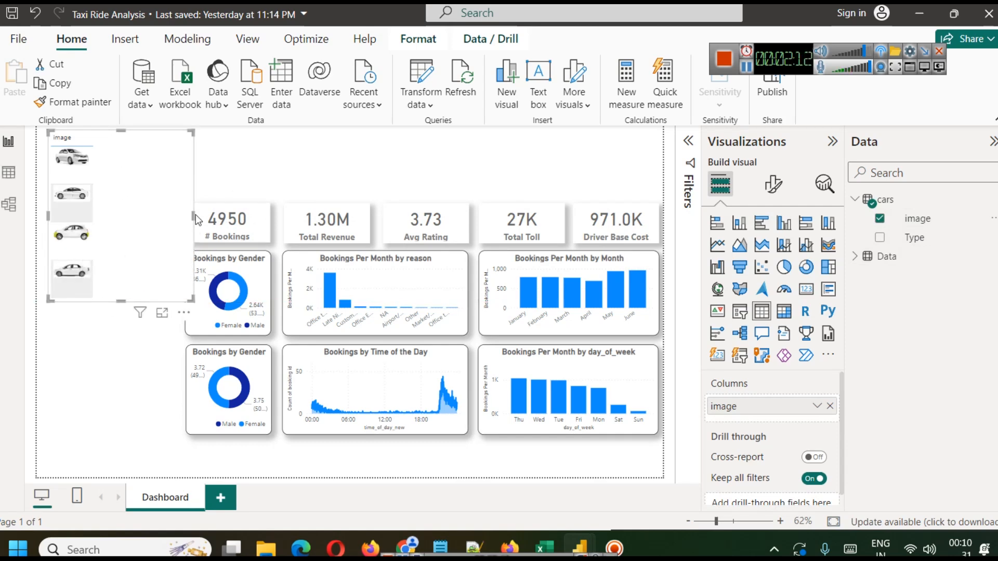
mouse_move(194, 214)
left_mouse_down()
mouse_move(171, 211)
mouse_move(183, 215)
left_mouse_up()
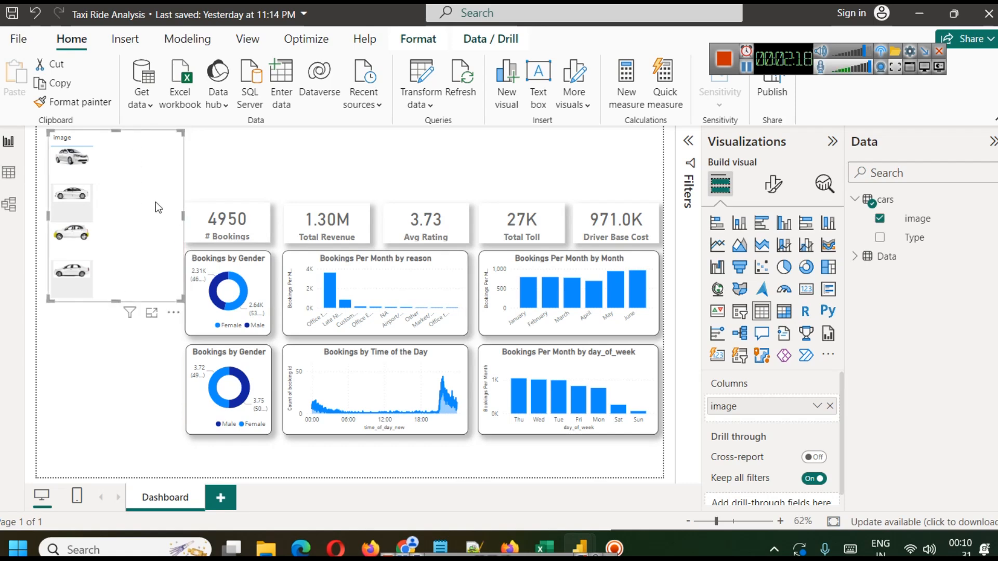
Step: Set the image size of the car image table visual to 200 px
left_click(773, 184)
scroll(818, 422, "down", 3)
left_click(785, 453)
scroll(778, 441, "down", 2)
scroll(778, 441, "down", 1)
left_click(764, 380)
left_click(764, 380)
left_click(764, 380)
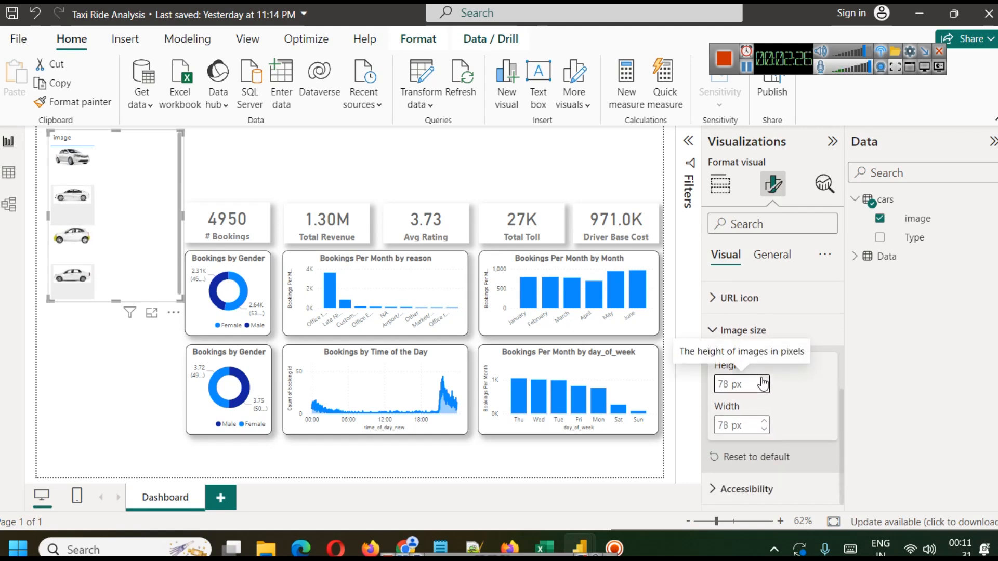
left_click(764, 380)
type("200")
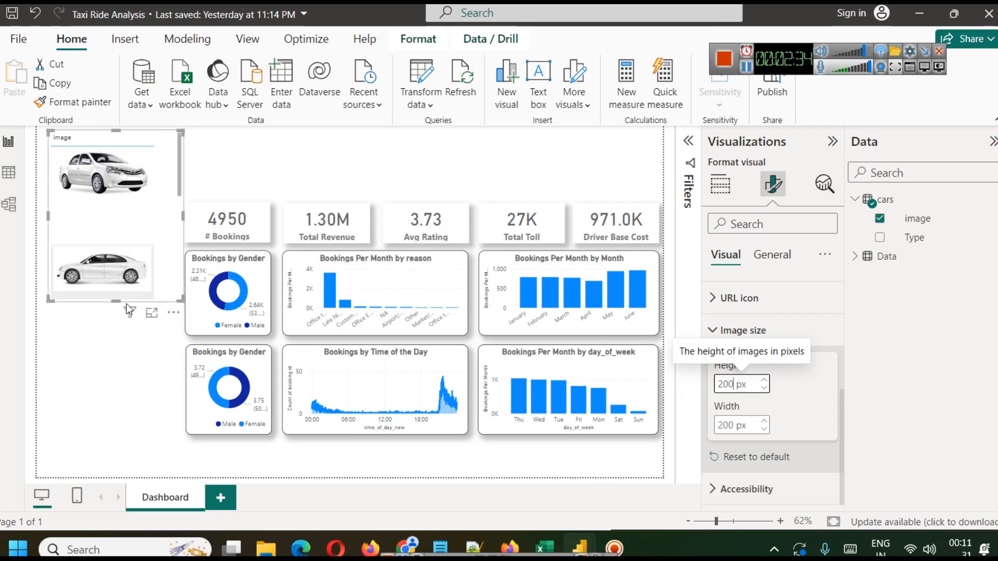
Step: Extend the car image table down to the lower edge of the bottom row of charts, check its images and deselect it
left_click_drag(117, 302, 110, 440)
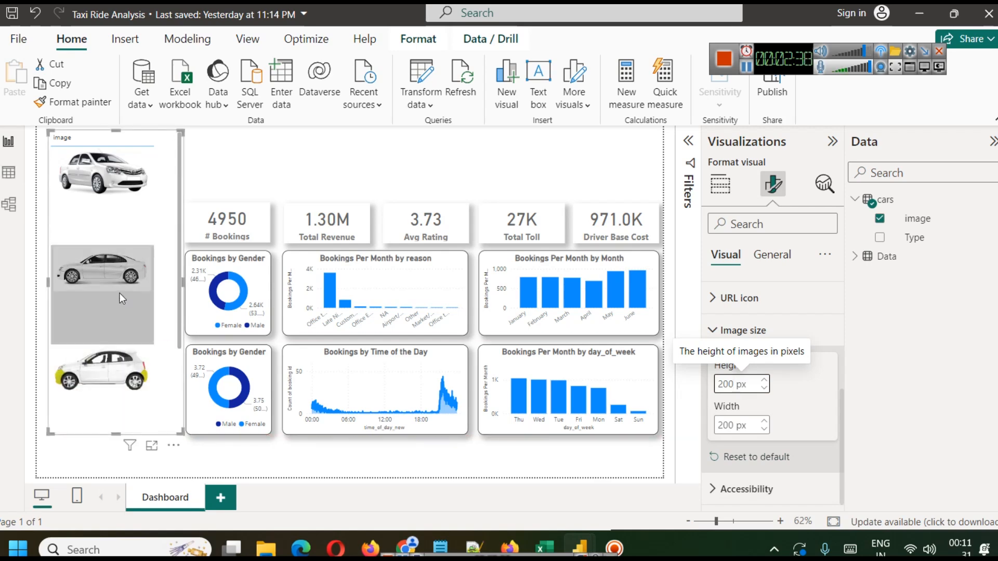
scroll(119, 292, "down", 2)
scroll(120, 292, "down", 3)
left_click(236, 168)
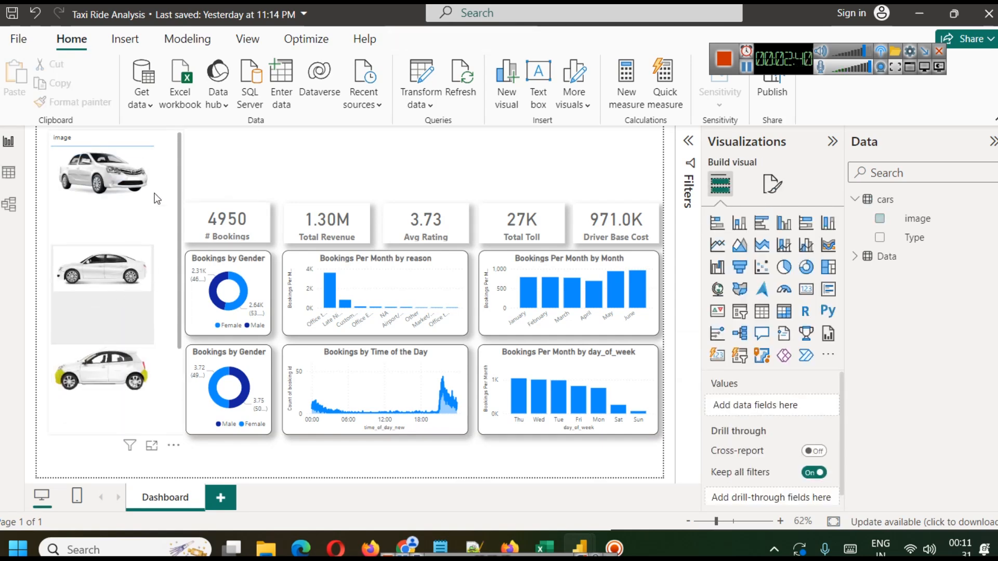
Step: Review the car image table's formatting options, including its horizontal and vertical gridline settings
left_click(772, 185)
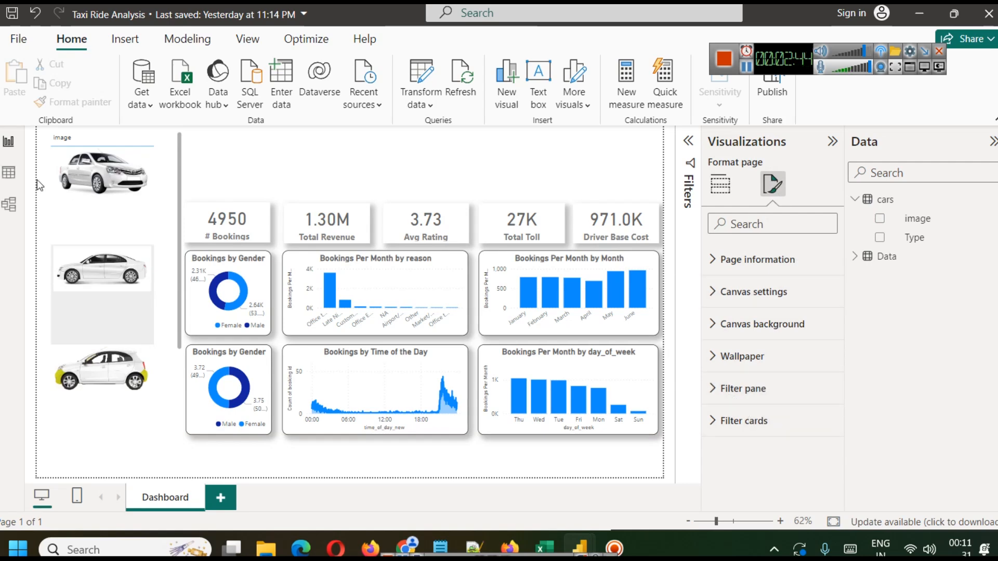
left_click(170, 152)
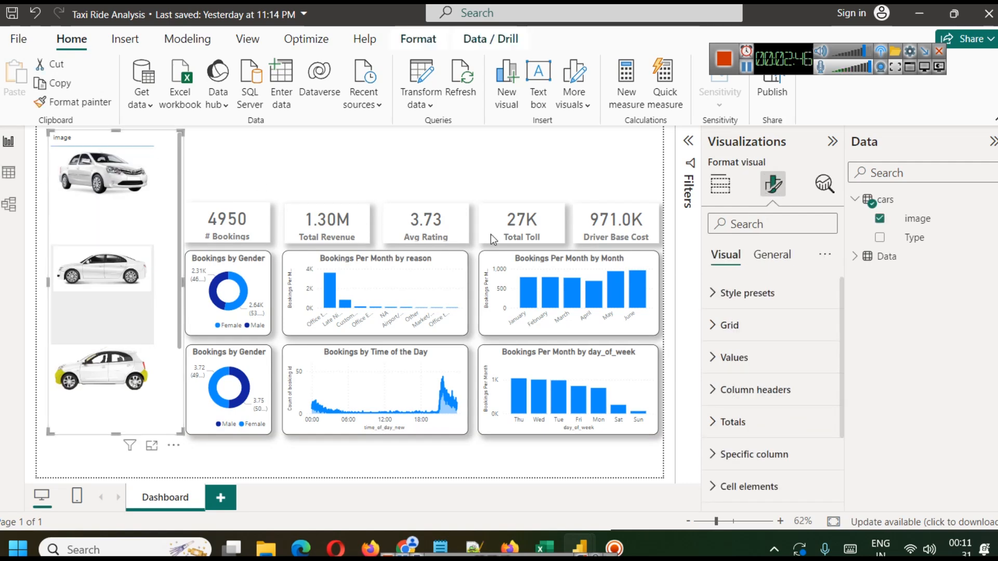
scroll(790, 314, "down", 3)
left_click(795, 461)
scroll(803, 447, "down", 3)
scroll(770, 441, "up", 5)
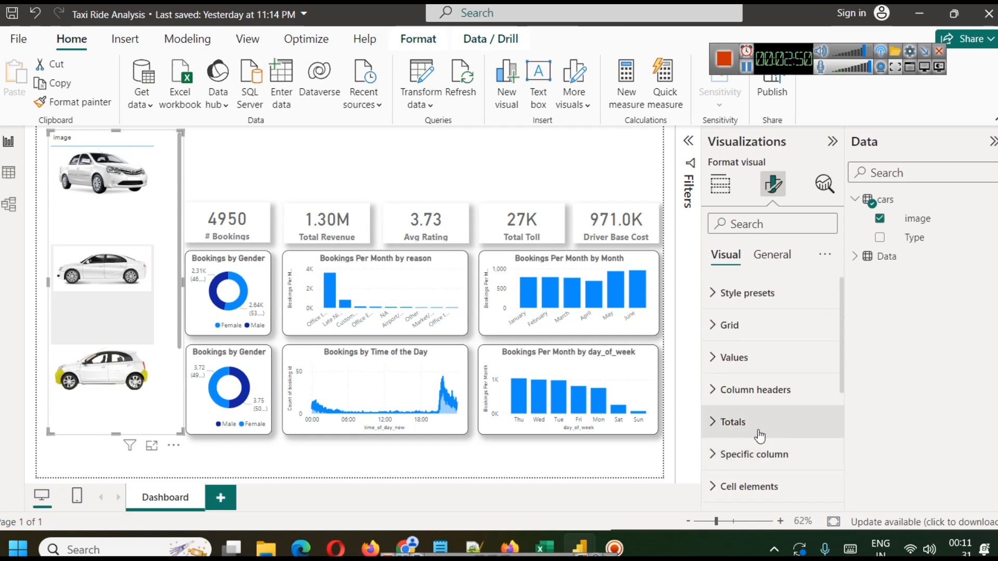
left_click(775, 326)
scroll(781, 378, "down", 2)
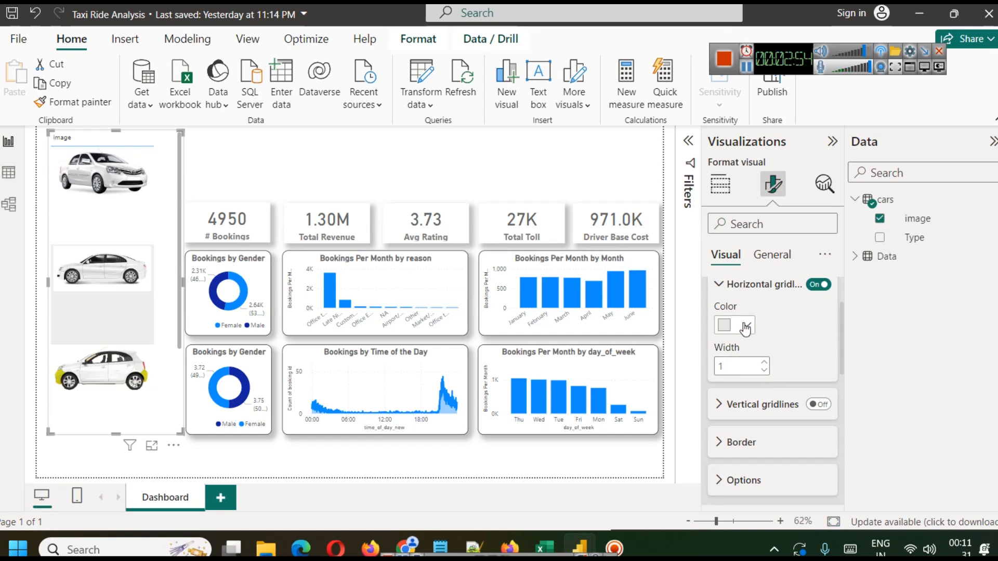
left_click(819, 406)
Step: Apply the Minimal style preset to the car image table and deselect the visual
scroll(747, 446, "up", 3)
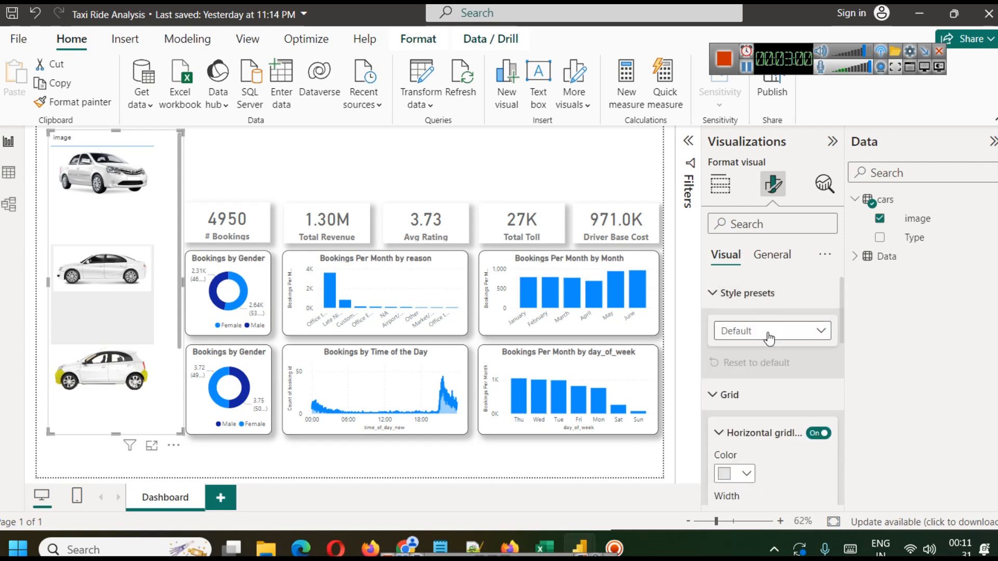
left_click(770, 339)
left_click(763, 389)
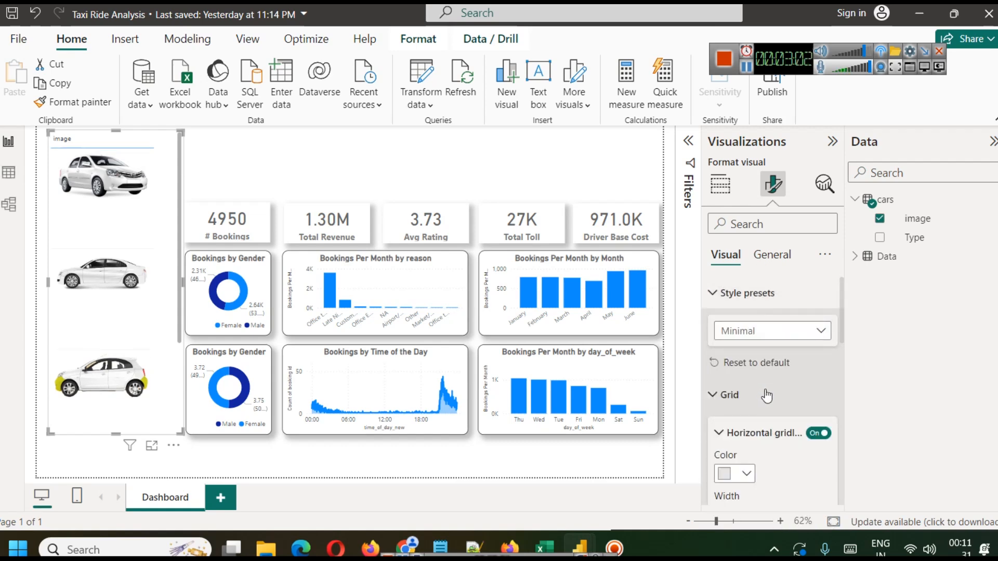
scroll(85, 284, "down", 3)
scroll(86, 284, "up", 3)
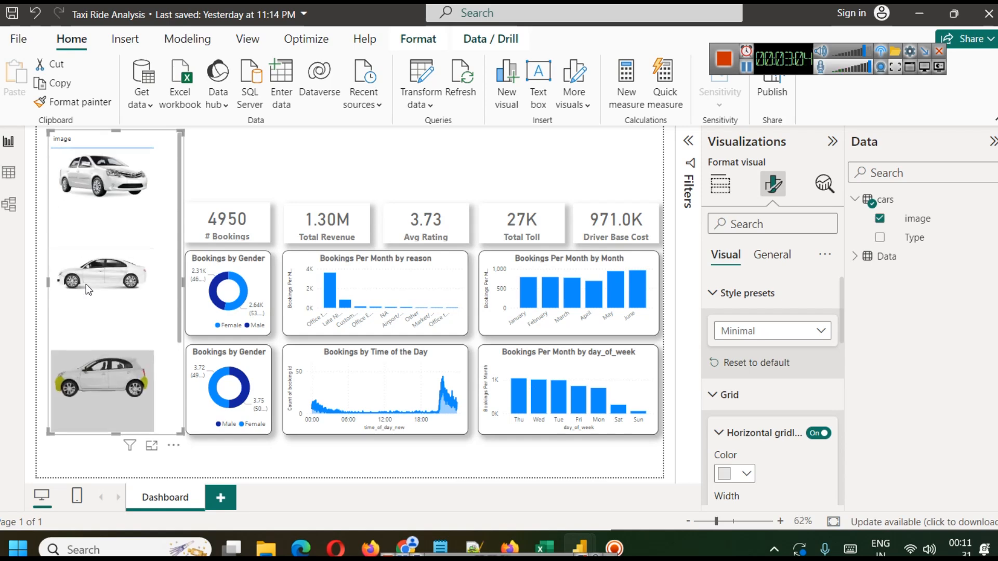
left_click(246, 176)
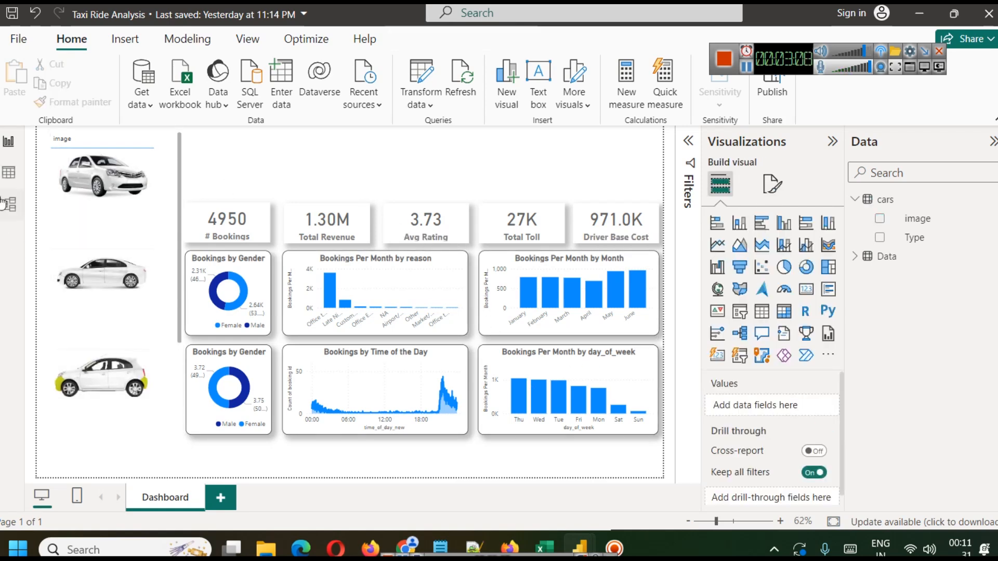
Step: Open the Data table in the table view and examine the distinct values of its category column
left_click(9, 173)
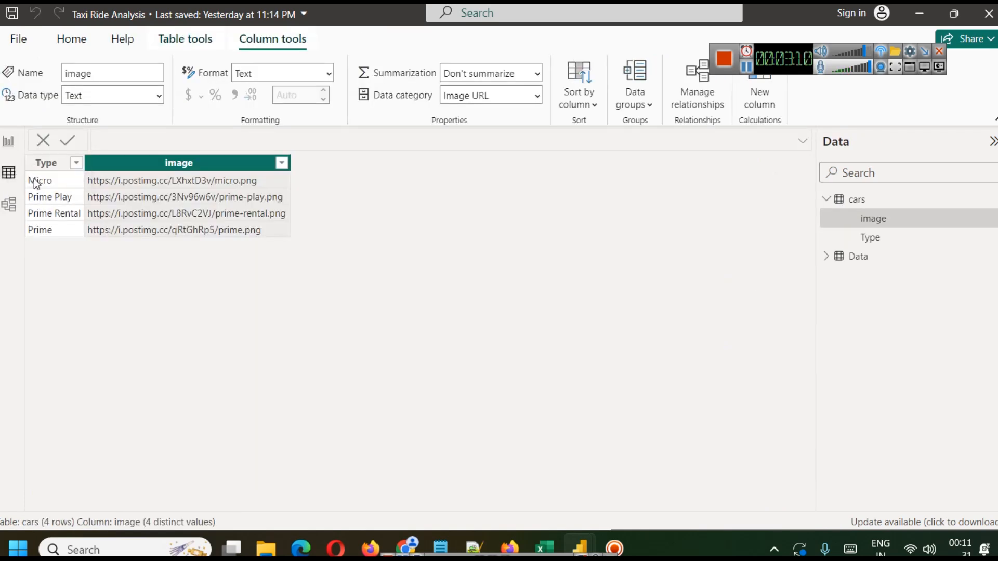
left_click(856, 256)
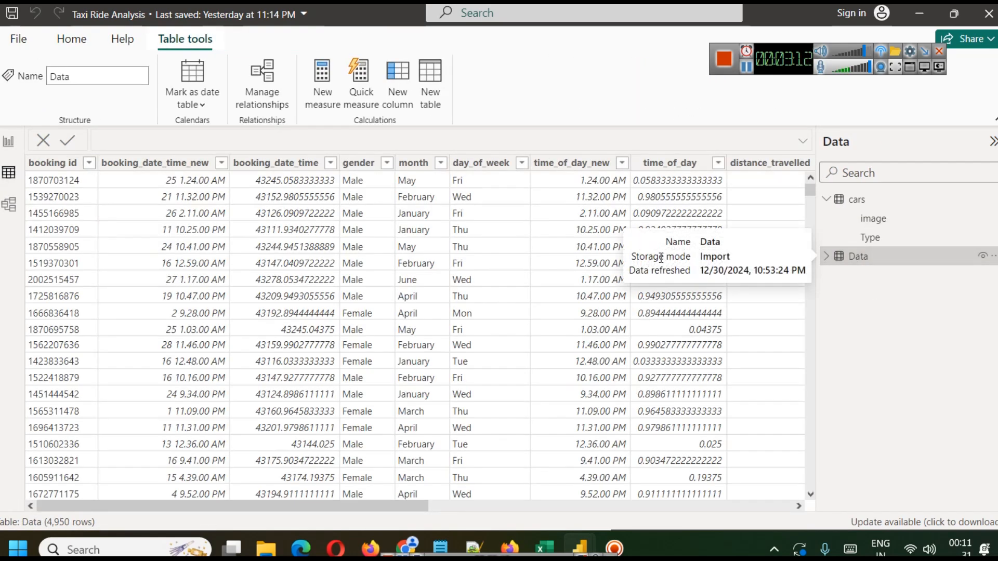
left_click_drag(396, 506, 702, 555)
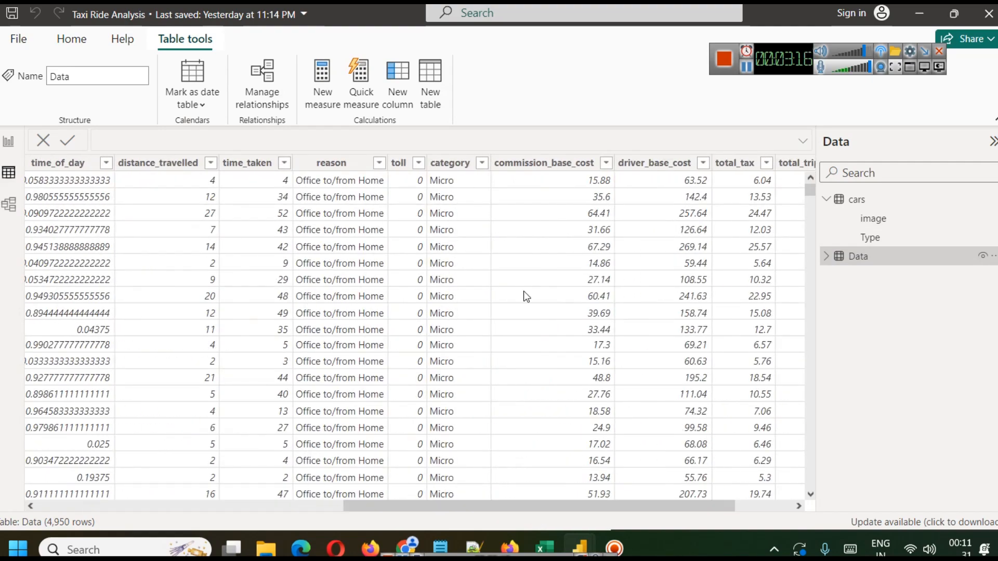
scroll(447, 226, "down", 14)
scroll(447, 224, "up", 1)
left_click(482, 164)
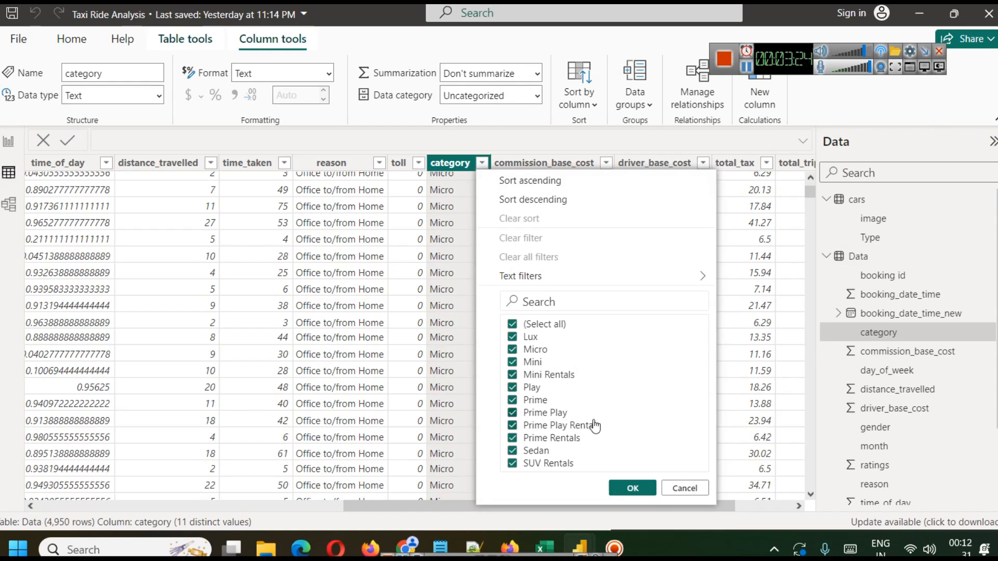
left_click(684, 487)
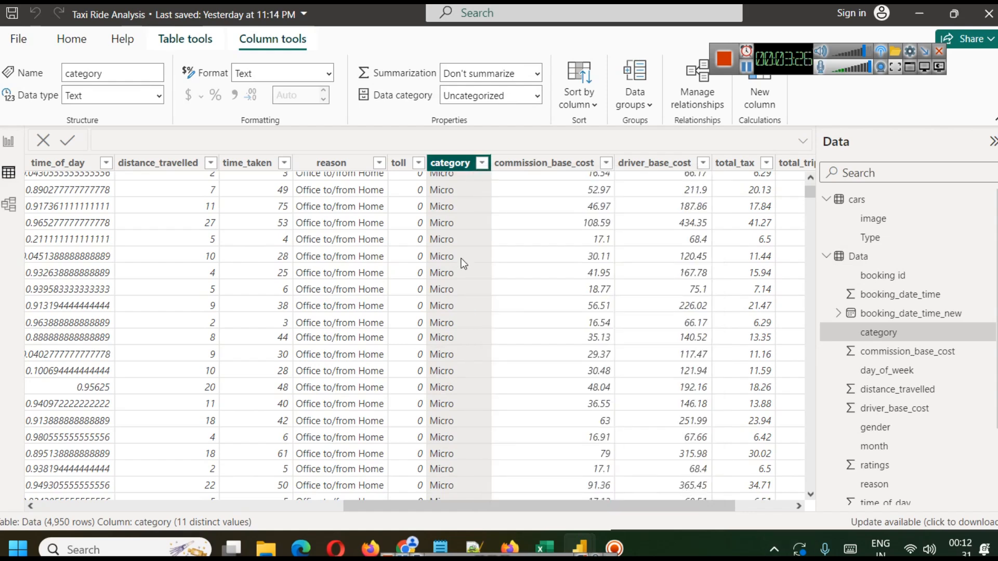
Step: Look through the Data table's category rows and recheck the column's filter values without applying a filter
scroll(463, 263, "down", 8)
scroll(462, 263, "down", 3)
mouse_move(810, 194)
left_mouse_down()
mouse_move(814, 404)
mouse_move(799, 500)
mouse_move(809, 275)
mouse_move(801, 181)
left_mouse_up()
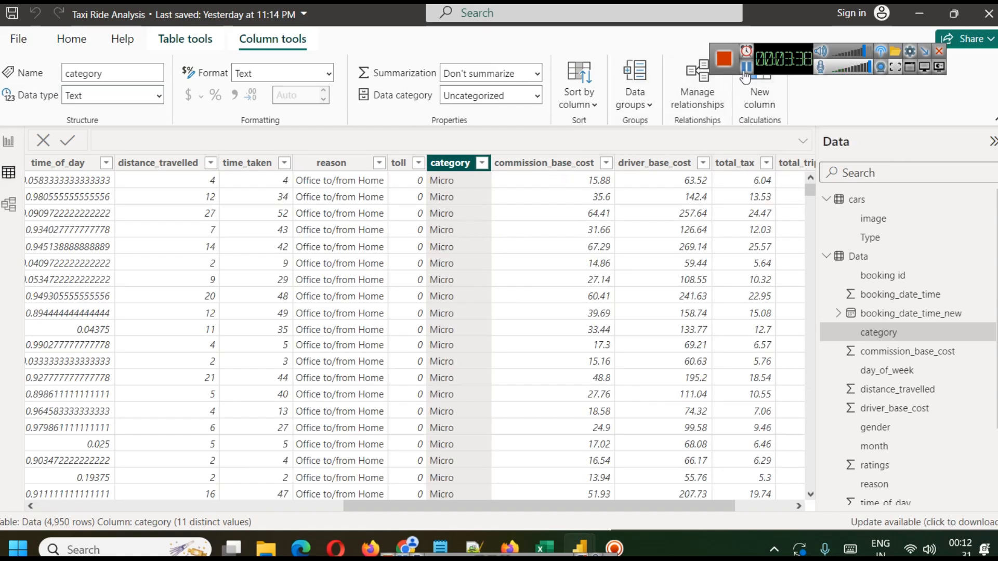
left_click(747, 67)
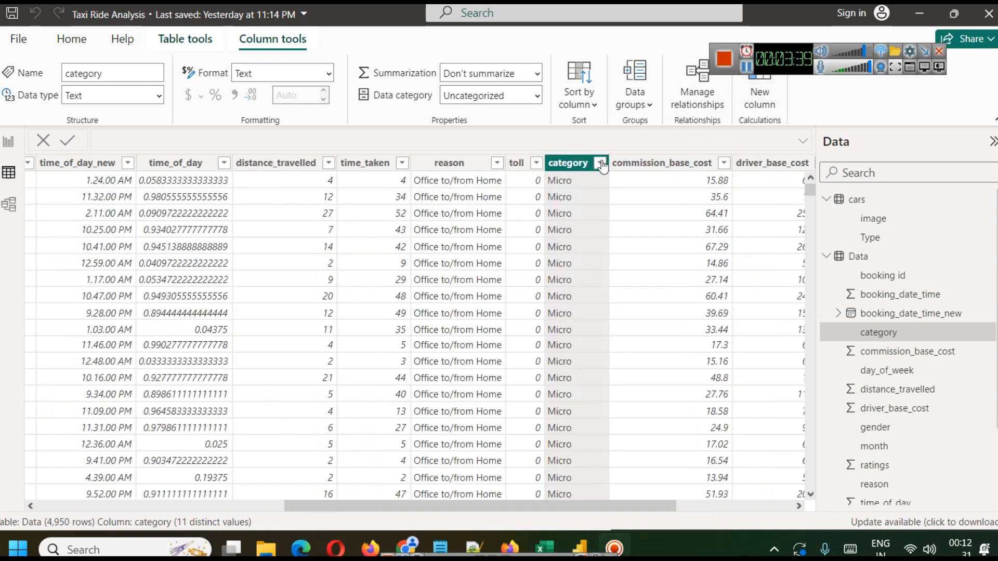
left_click(600, 164)
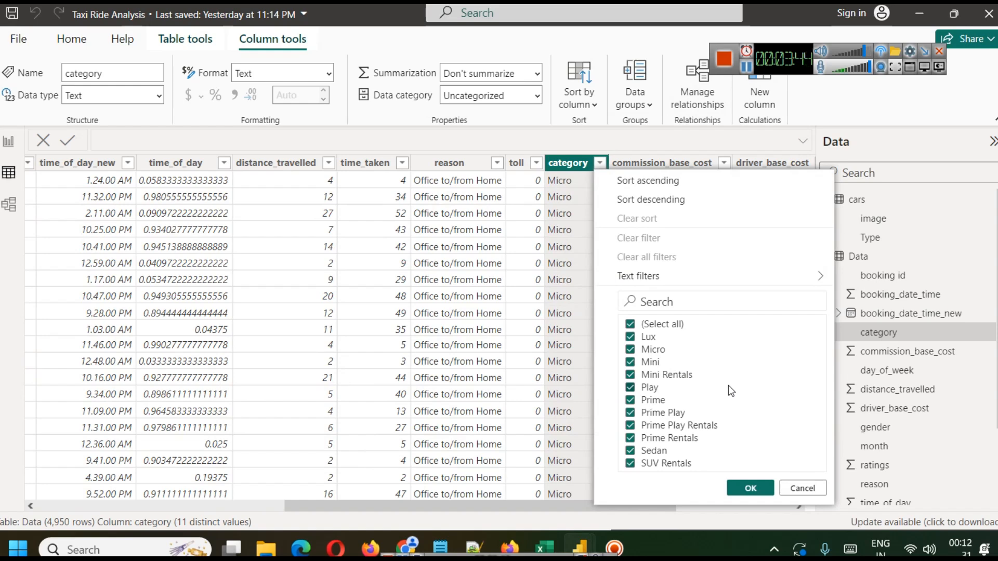
left_click(800, 489)
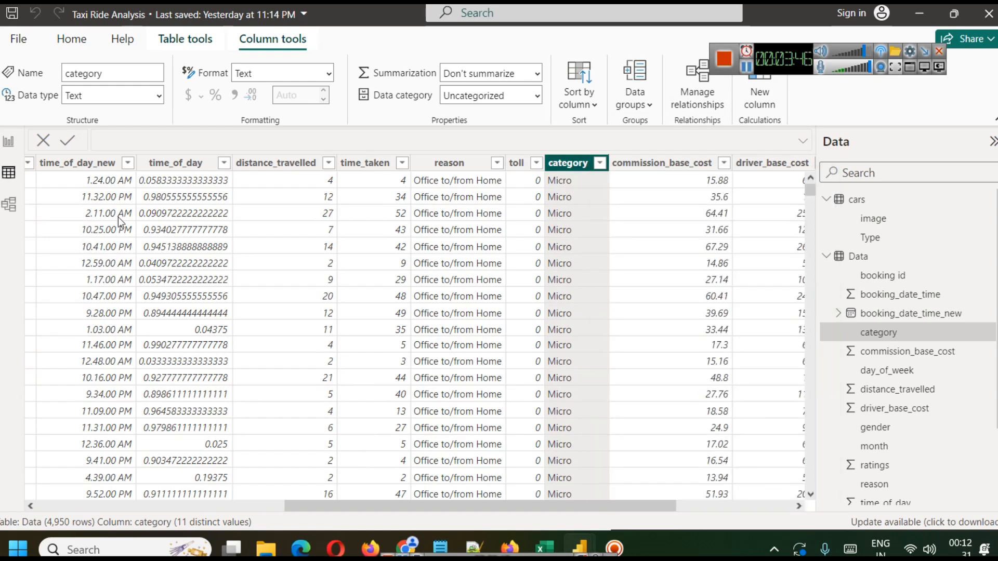
Step: Return to the report page and select the car images one after another to test whether they filter the other visuals
left_click(9, 141)
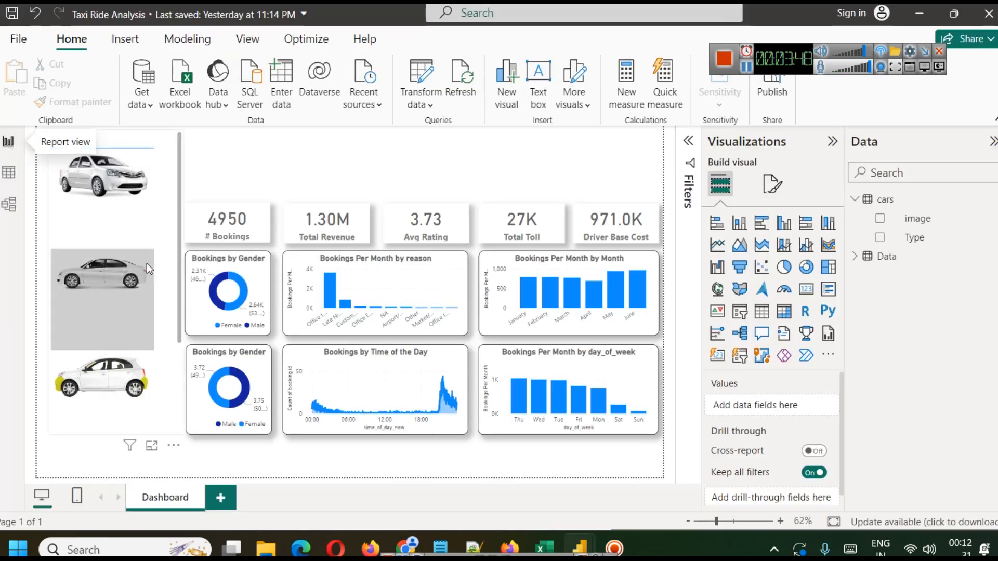
scroll(144, 256, "down", 3)
scroll(144, 256, "up", 3)
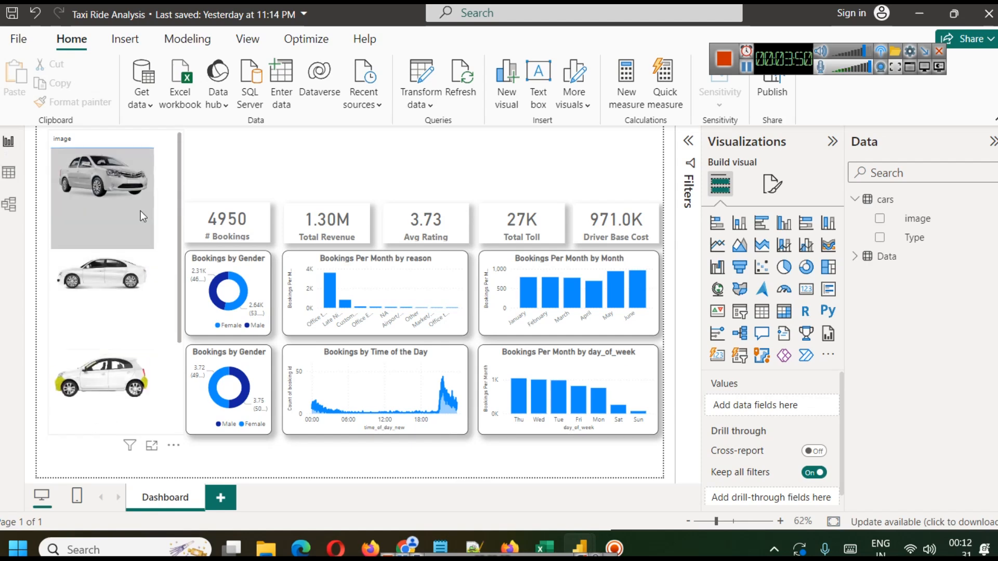
left_click(129, 182)
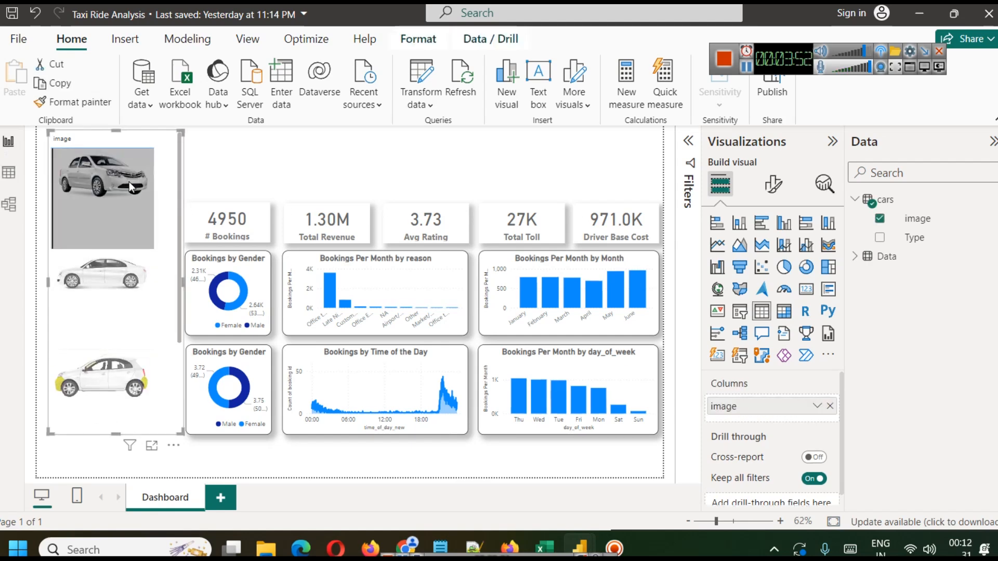
left_click(129, 291)
left_click(105, 387)
scroll(123, 210, "down", 3)
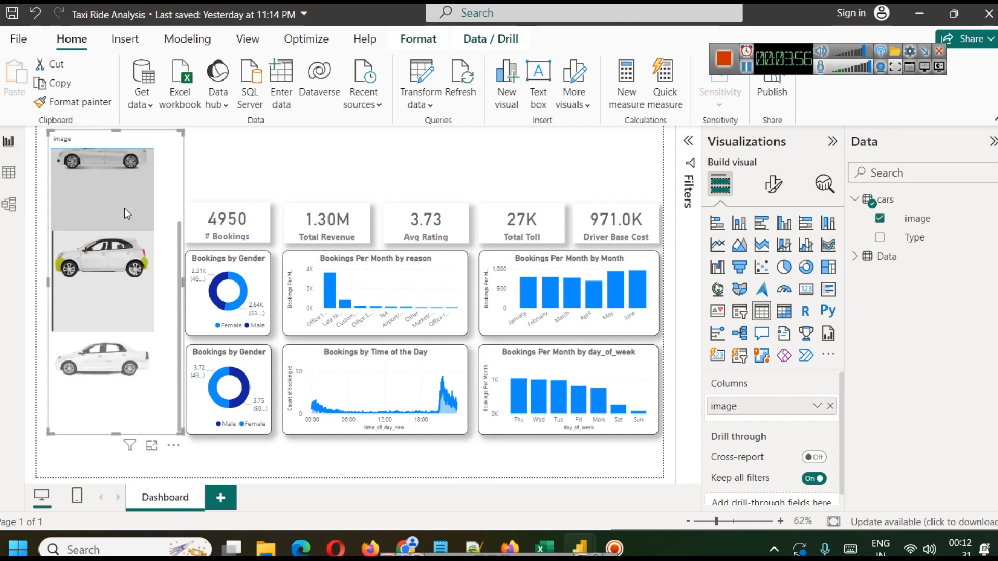
scroll(124, 208, "up", 3)
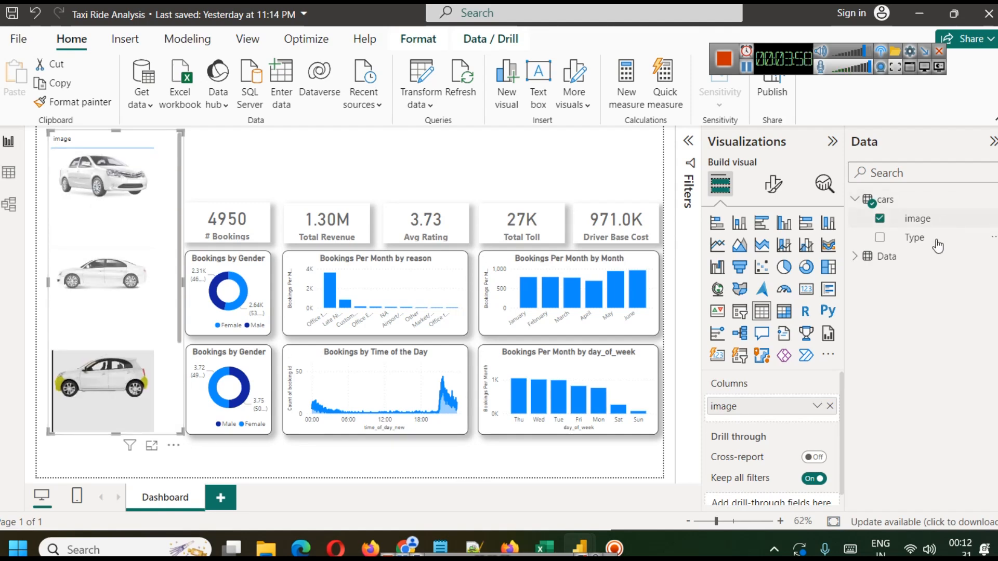
Step: Start a new relationship in the model view with cars as the first table
left_click(9, 174)
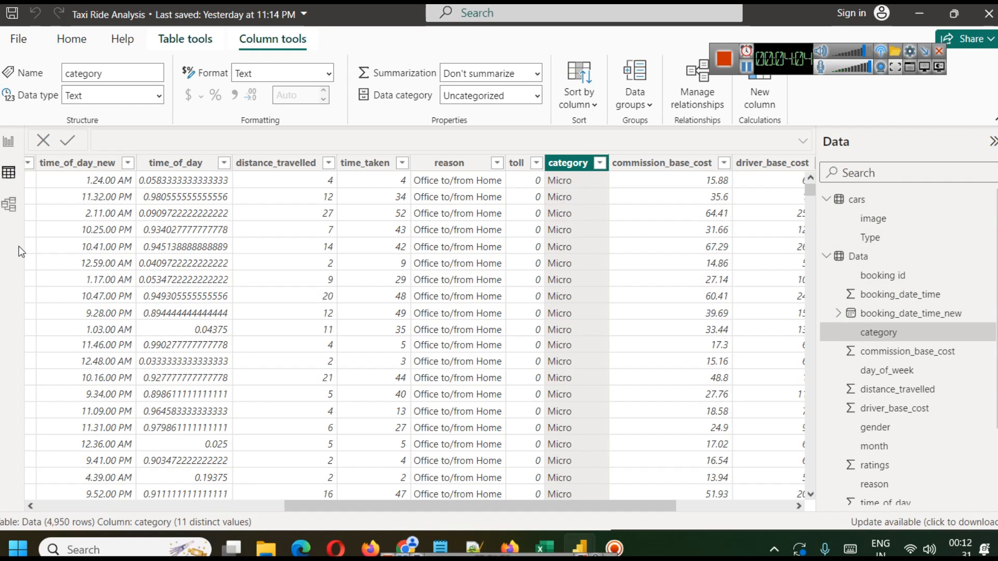
left_click(9, 205)
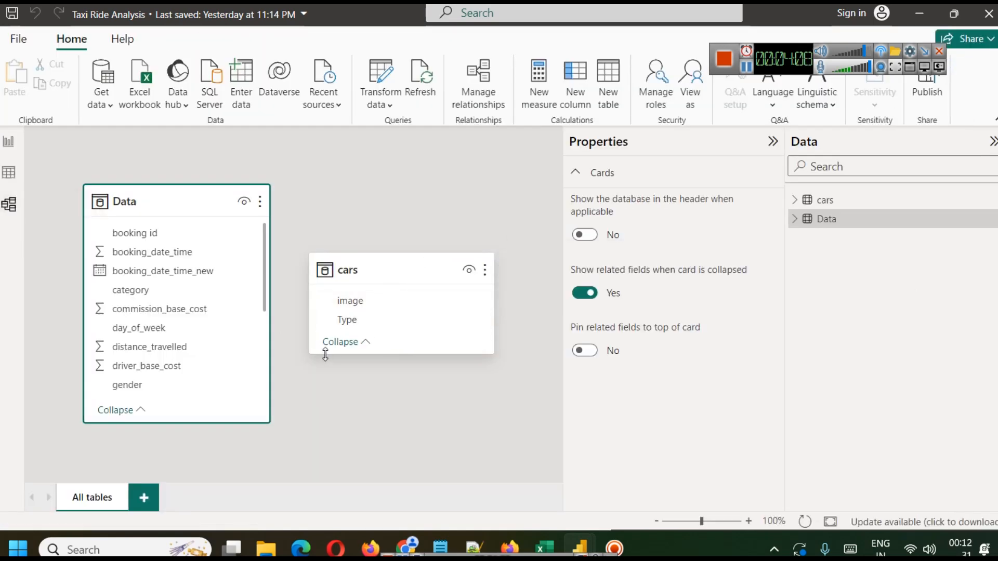
left_click(478, 97)
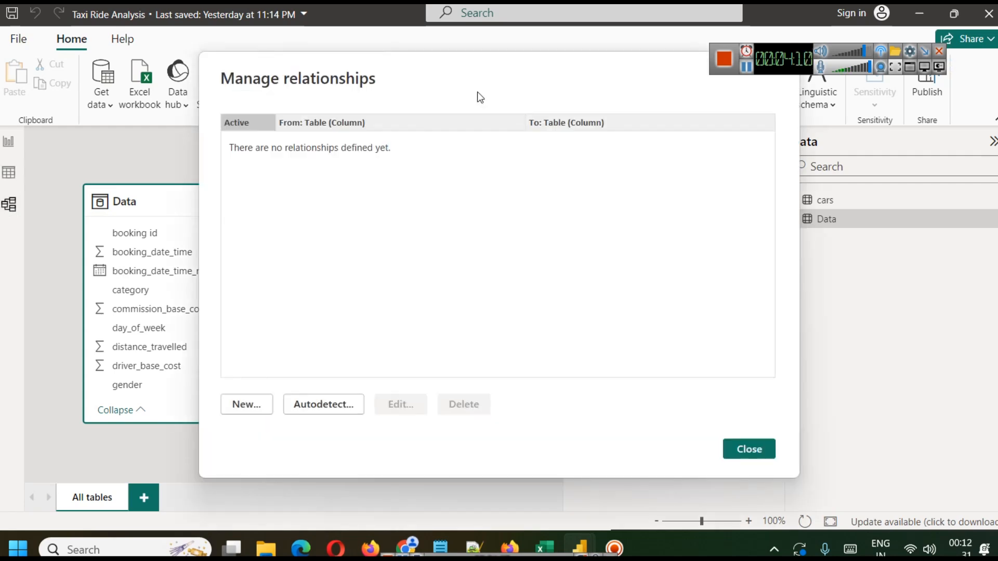
left_click(244, 405)
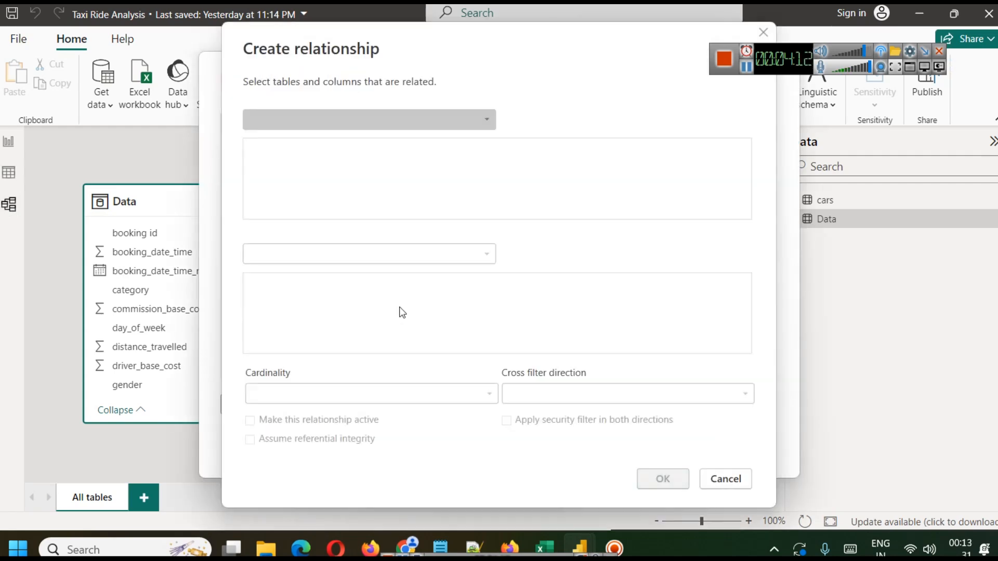
left_click(379, 120)
left_click(353, 139)
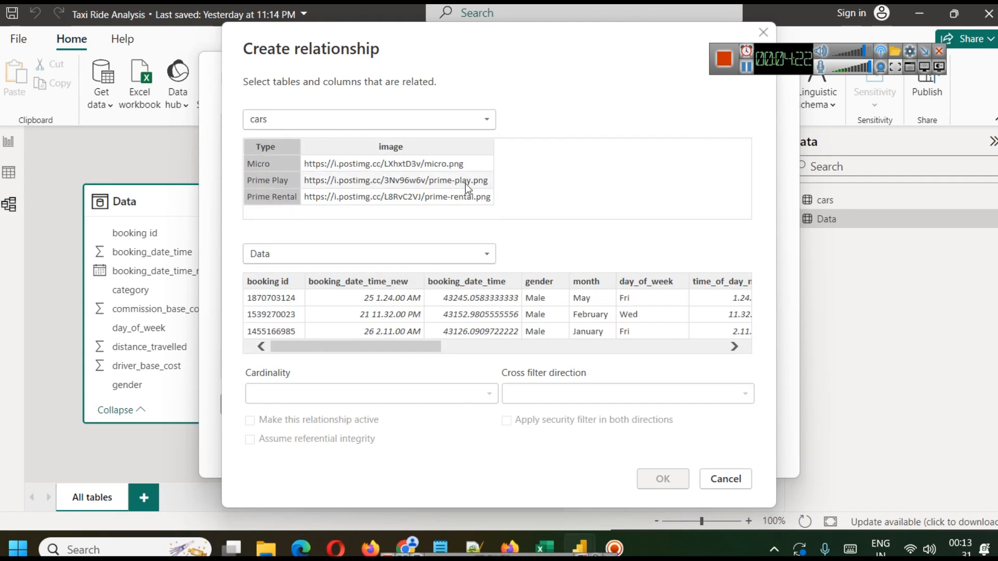
Step: Switch to cars.xlsx in Excel to check the car types, then return to the relationship being created
mouse_move(544, 548)
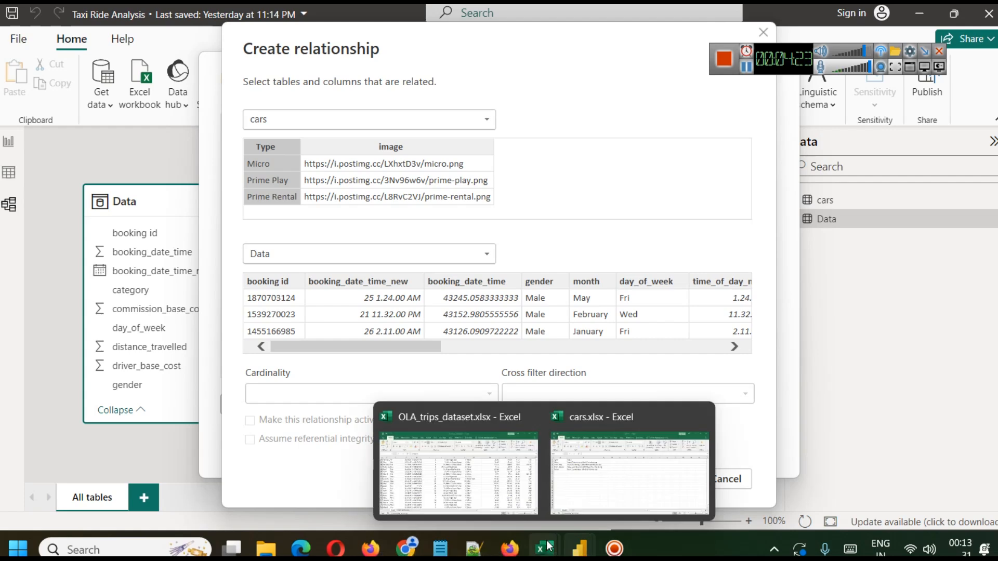
left_click(586, 488)
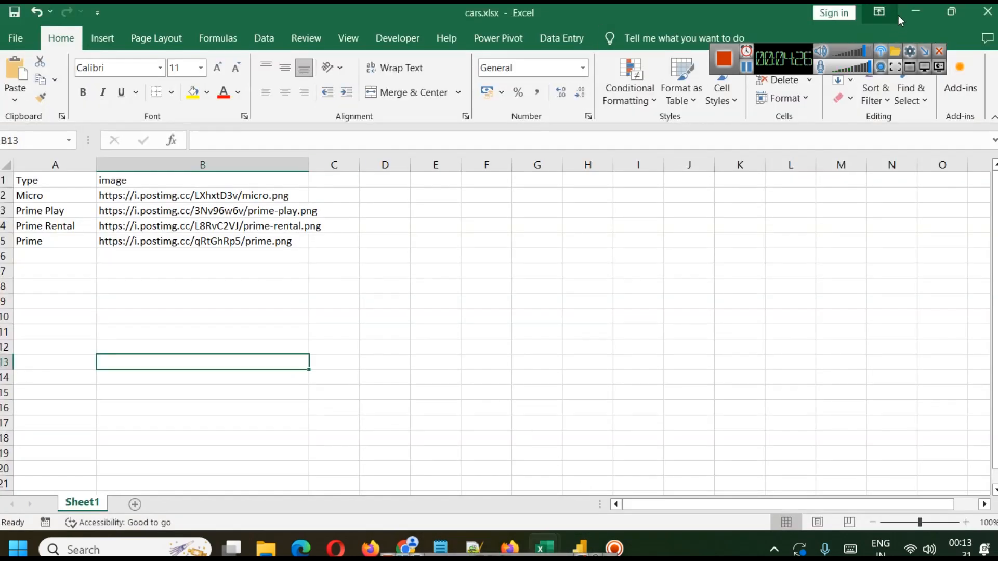
left_click(912, 10)
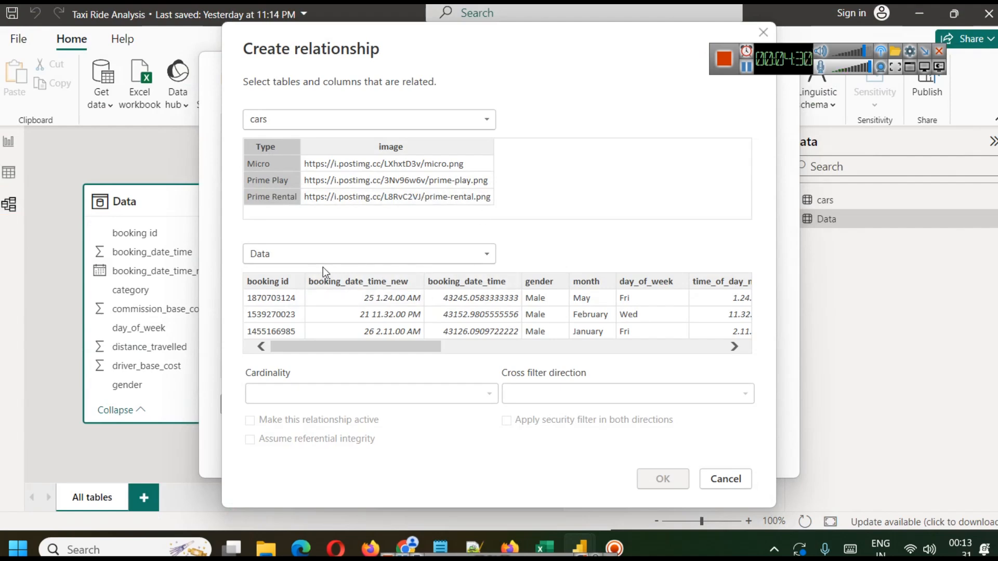
Step: Relate the cars table's Type column to the Data table's category column as an active one-to-many relationship with single cross-filter direction
left_click_drag(396, 345, 587, 370)
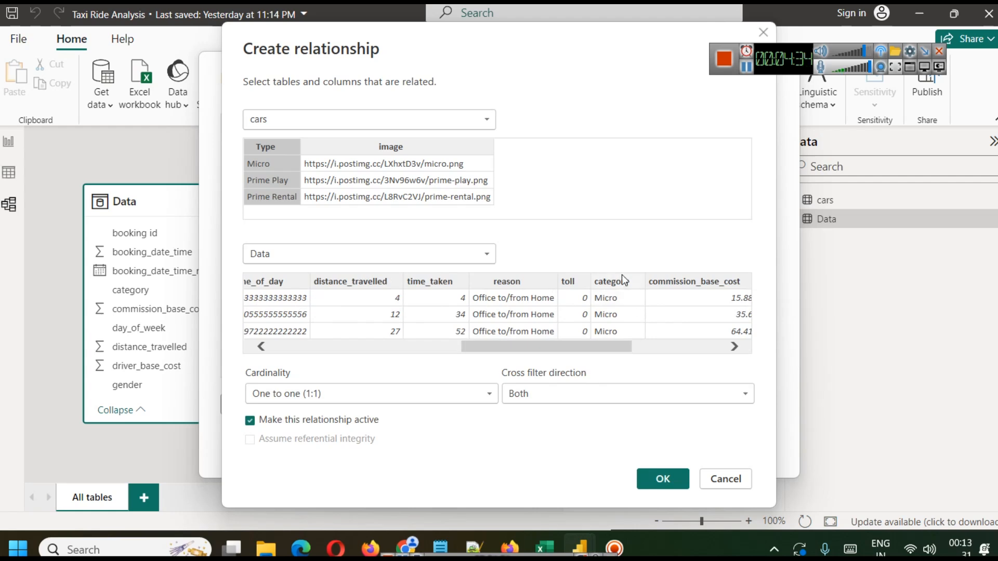
left_click(624, 280)
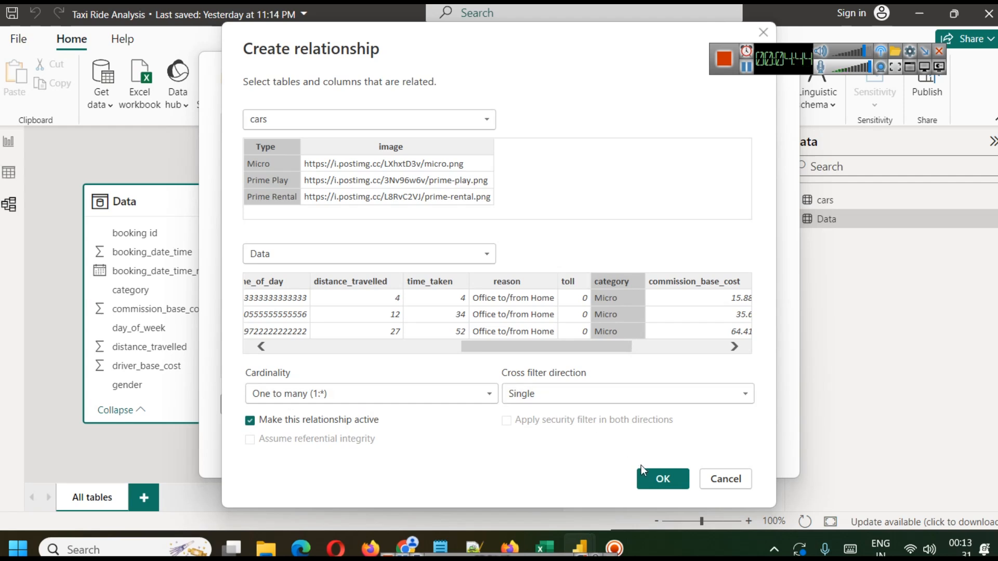
left_click(659, 478)
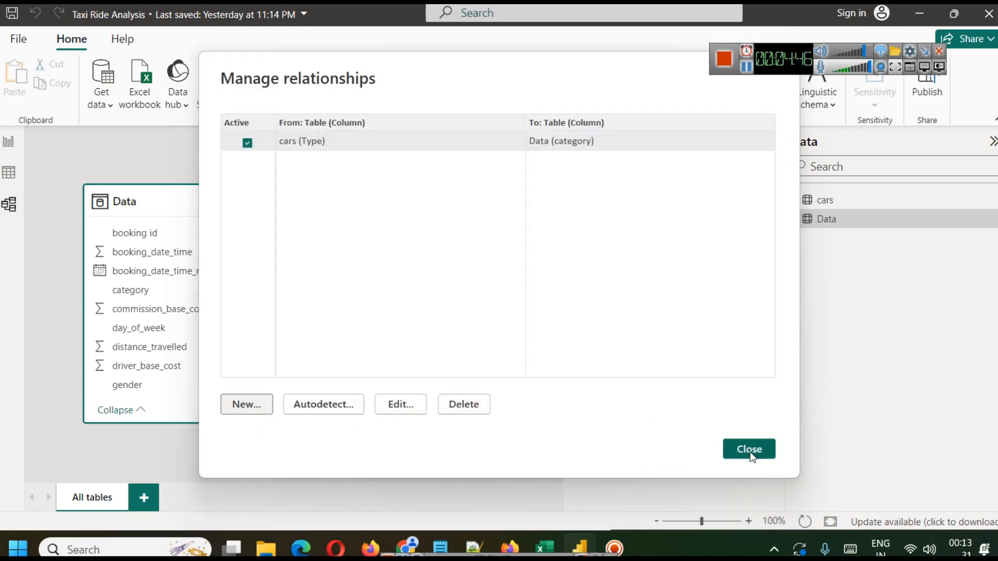
left_click(752, 456)
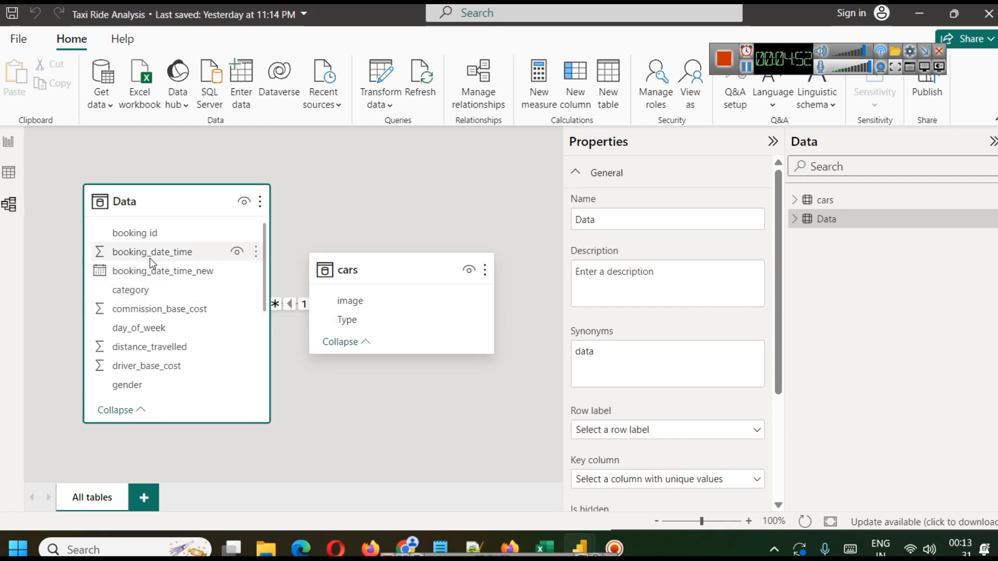
Step: Return to the report page and select the car images one after another to check that each filters the other visuals
left_click(8, 142)
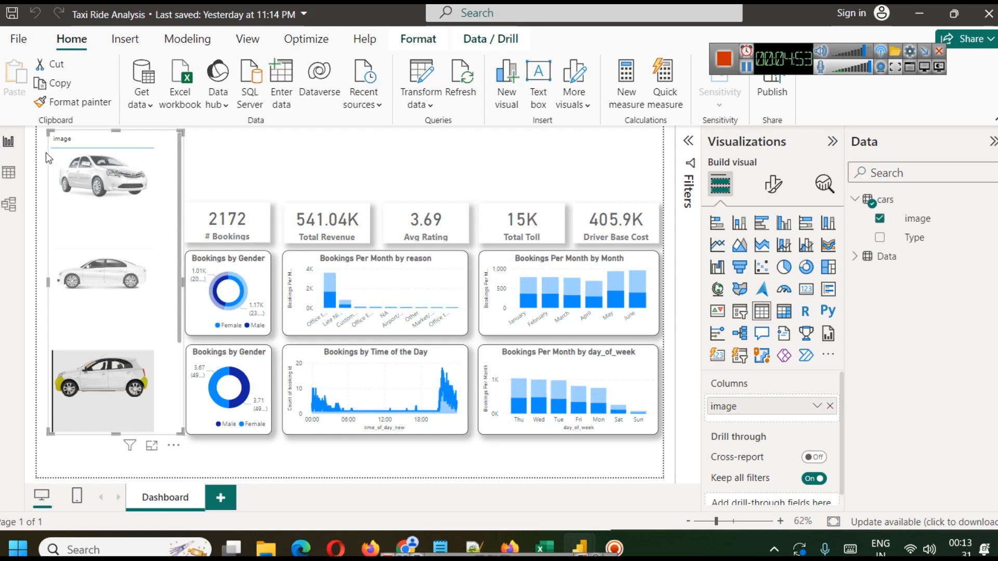
left_click(76, 163)
left_click(104, 277)
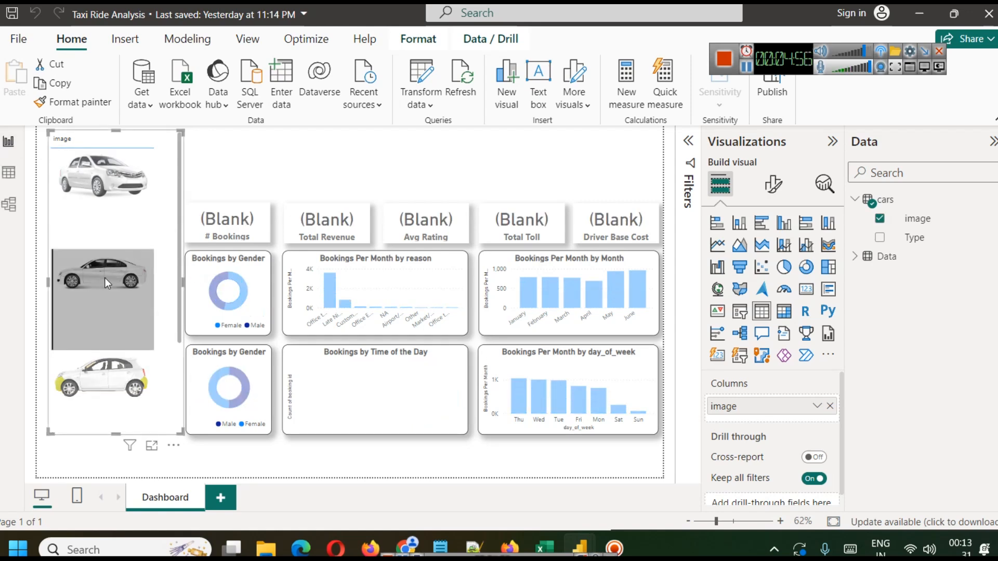
left_click(95, 376)
scroll(99, 364, "down", 2)
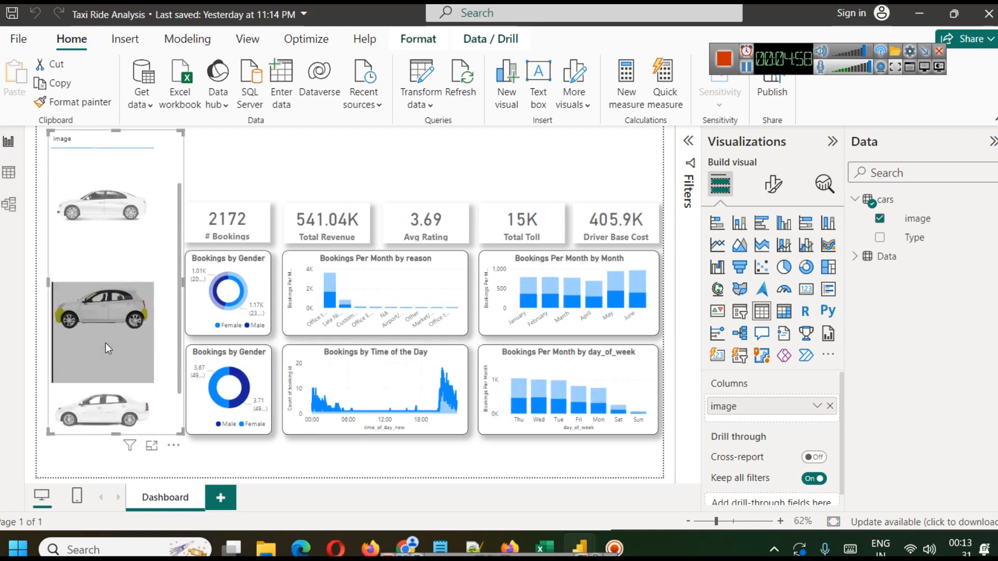
left_click(102, 347)
left_click(101, 348)
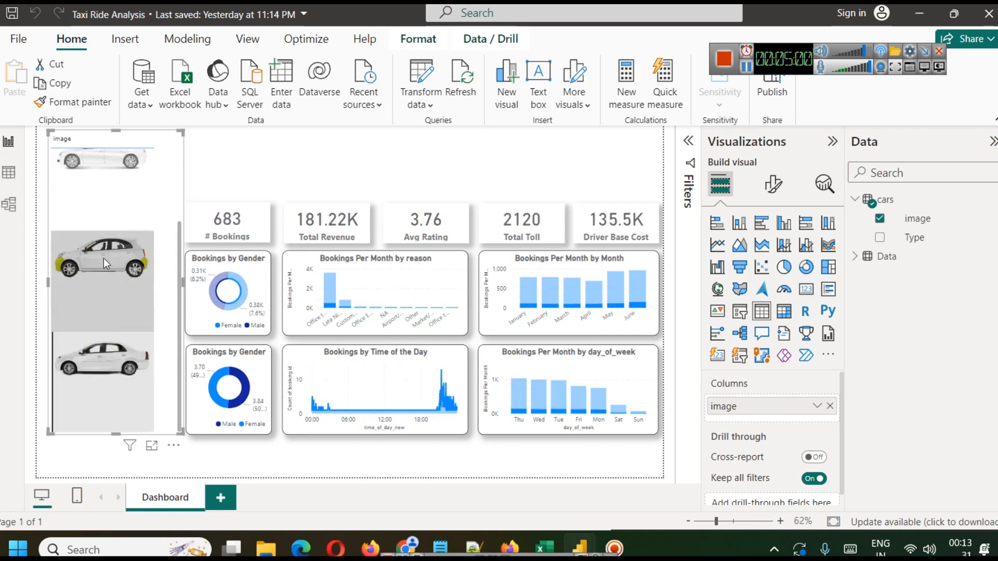
left_click(113, 182)
left_click(115, 226)
left_click(108, 189)
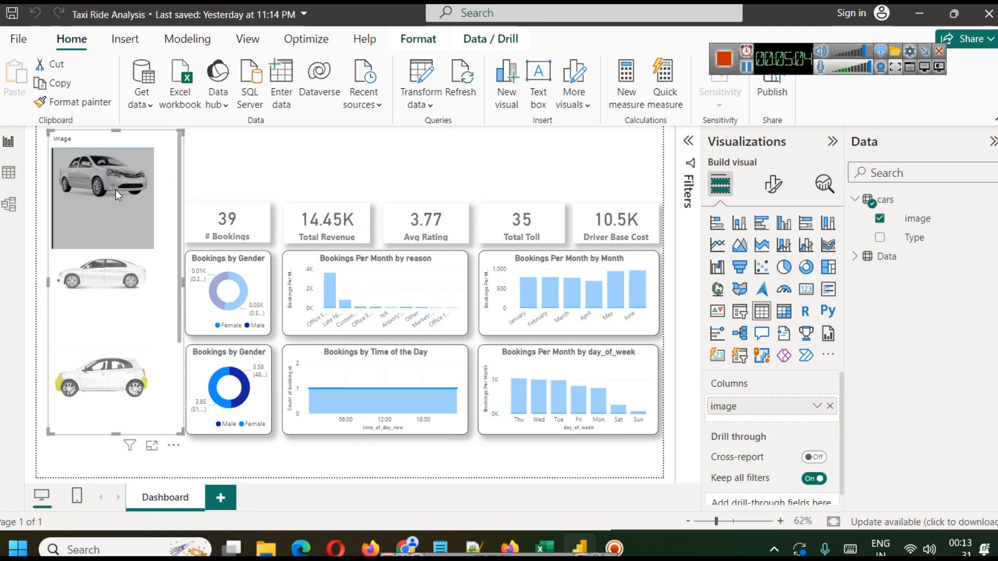
left_click(239, 166)
left_click(124, 282)
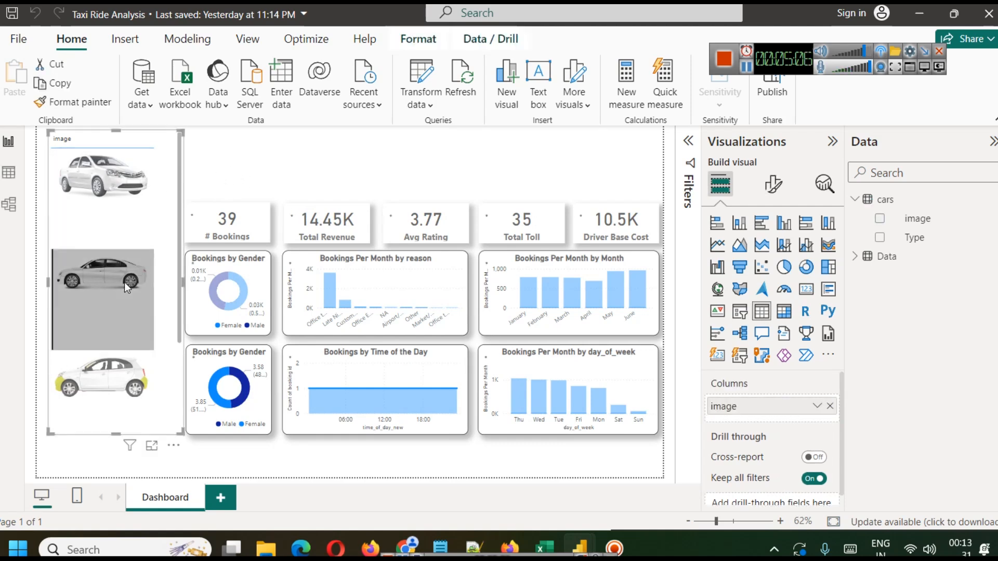
left_click(122, 380)
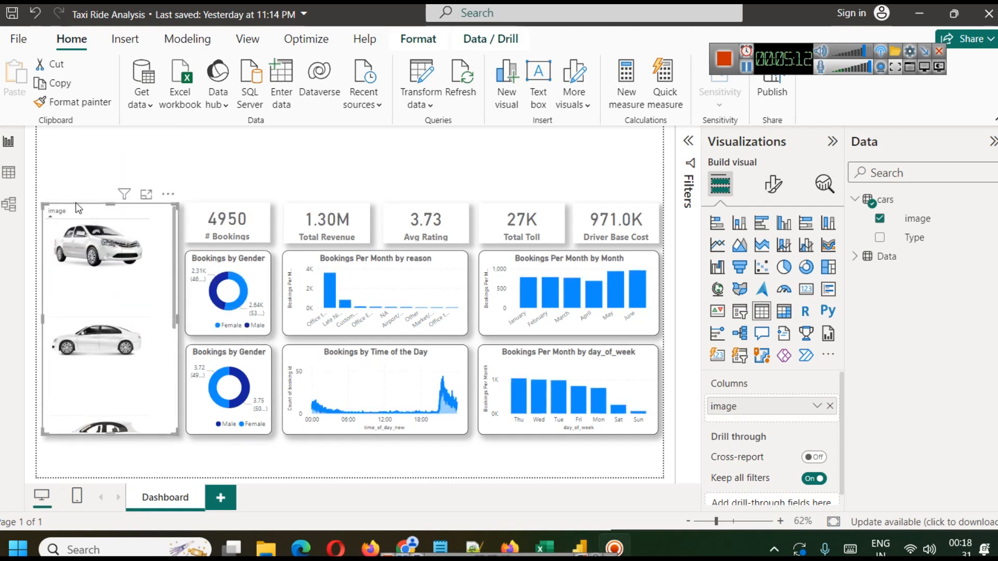
Step: Rename the image column as Ride Type for the car image table
left_click(817, 406)
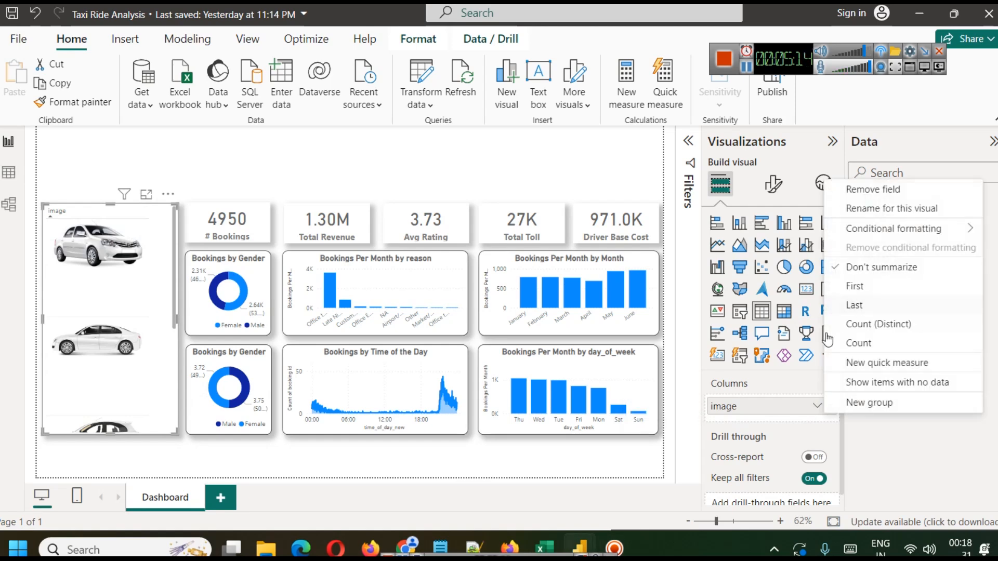
left_click(878, 212)
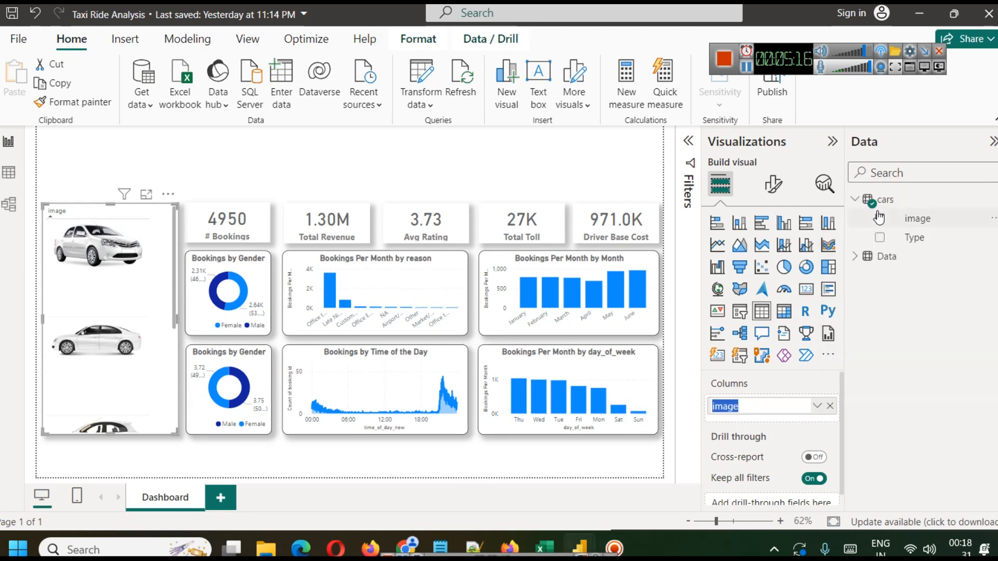
type("Ride Type")
key("Return")
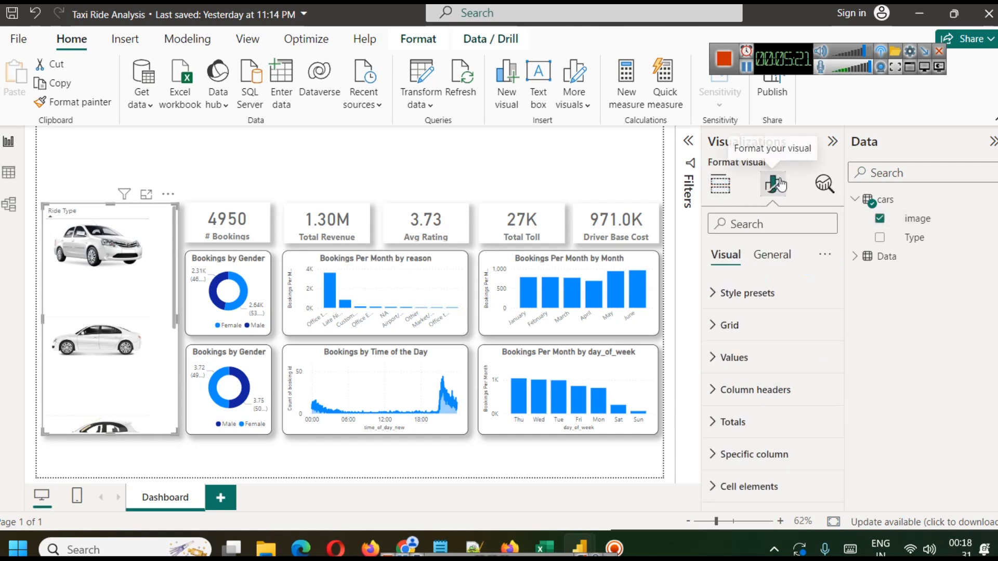
Step: Turn on the car image table's title and set its text to Ride Type
left_click(774, 256)
left_click(757, 357)
scroll(793, 403, "down", 3)
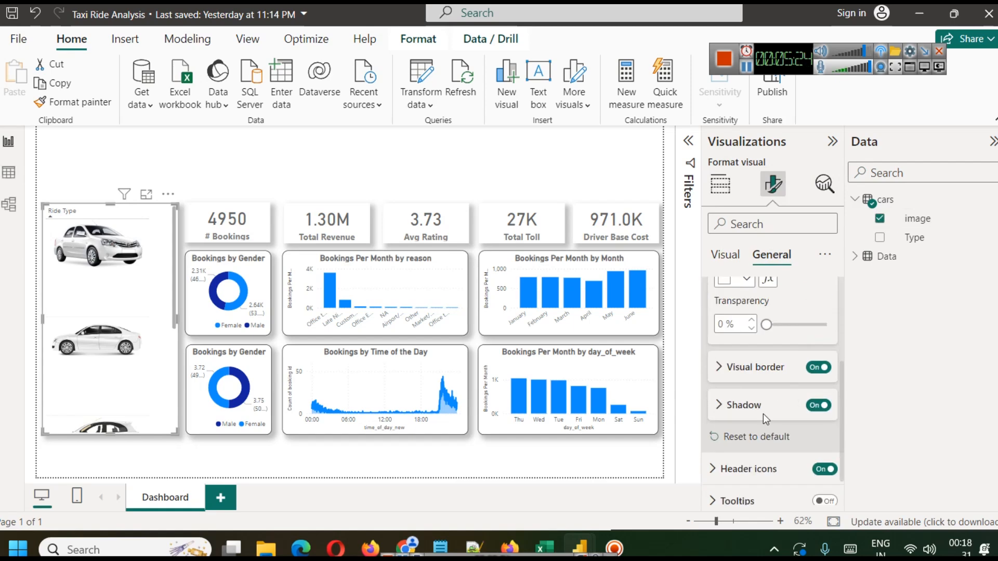
scroll(775, 402, "up", 5)
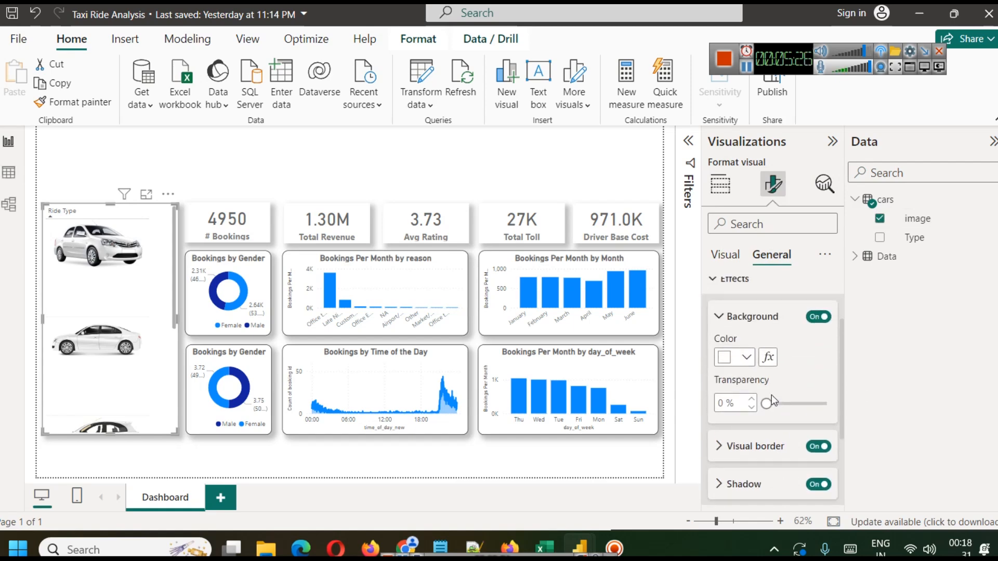
left_click(743, 328)
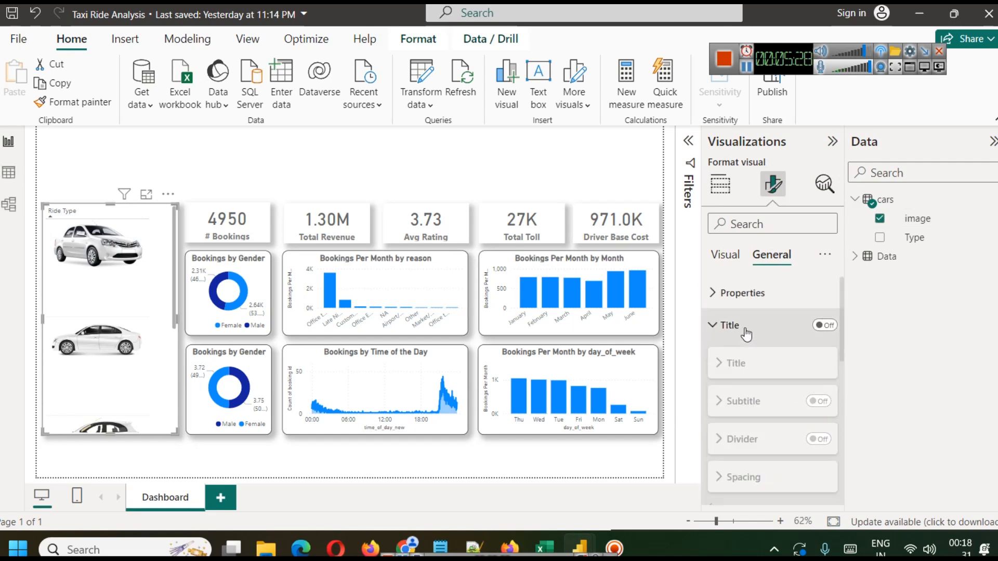
left_click(746, 331)
left_click(824, 325)
left_click(718, 327)
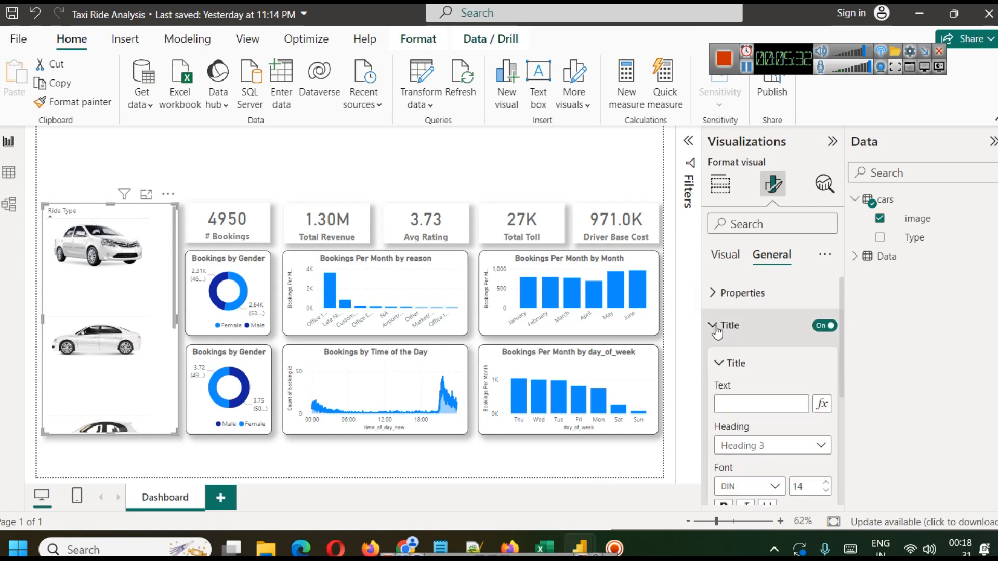
scroll(780, 415, "down", 2)
left_click(743, 334)
type("Rd")
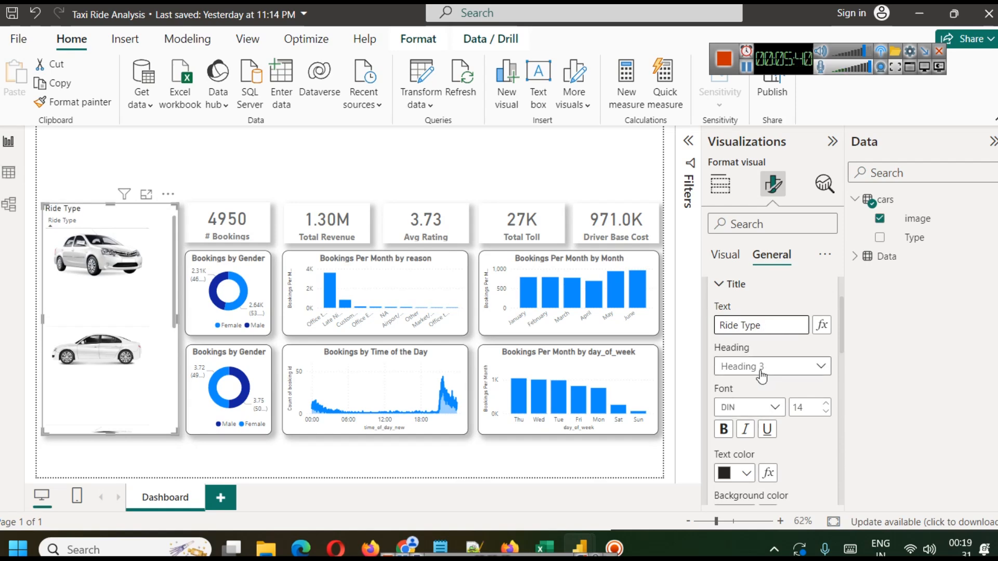
Step: Format the Ride Type title as centred, bold and dark gray
scroll(764, 369, "down", 2)
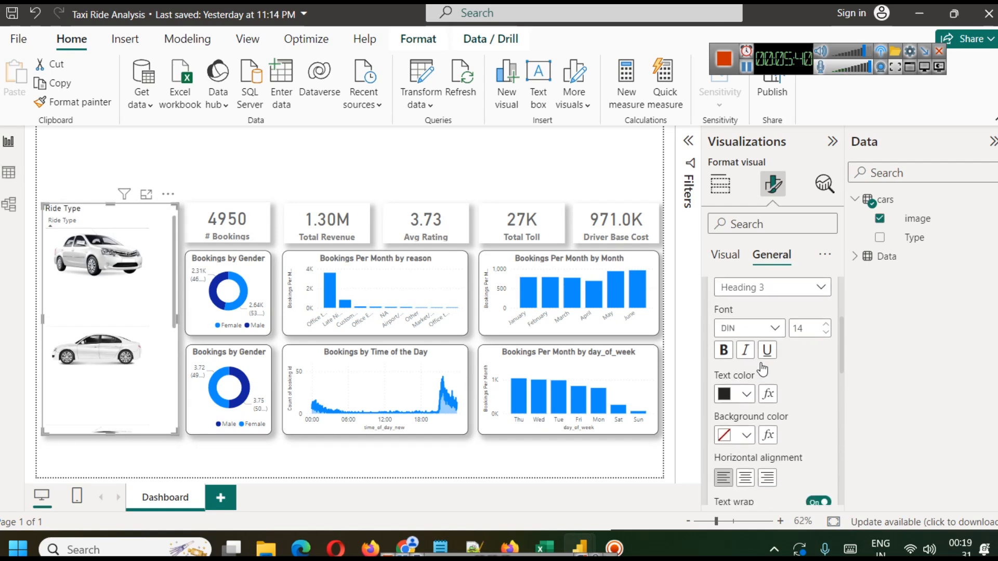
left_click(745, 477)
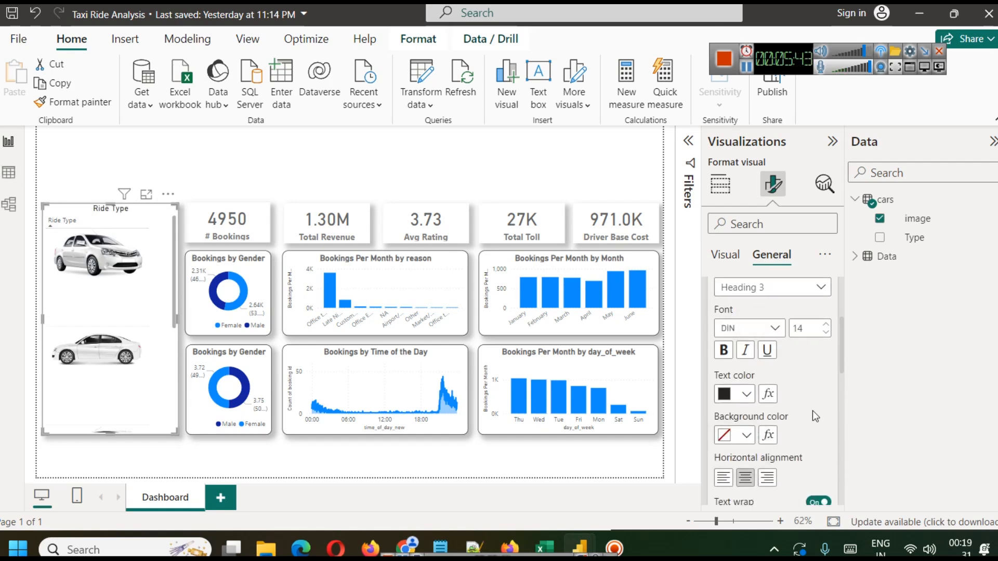
left_click(745, 394)
left_click(735, 269)
left_click(723, 349)
scroll(812, 387, "down", 2)
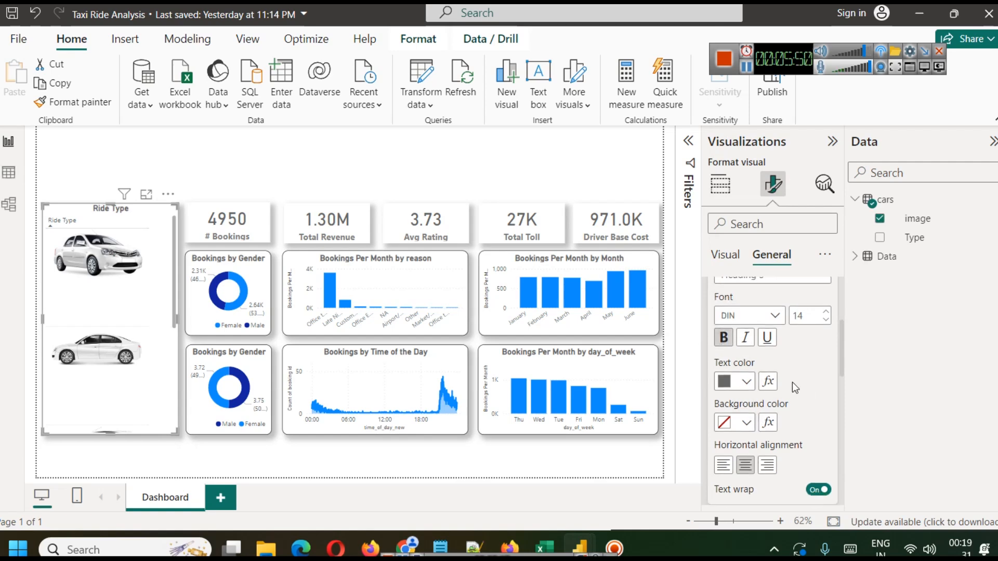
scroll(812, 387, "up", 4)
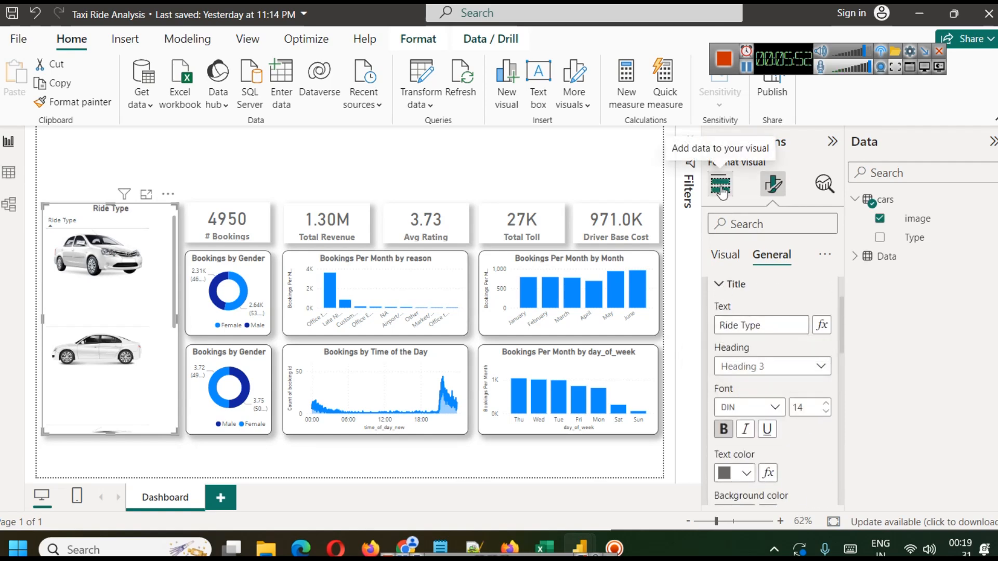
Step: Rename the car image table's column as a single dot for this visual
left_click(721, 187)
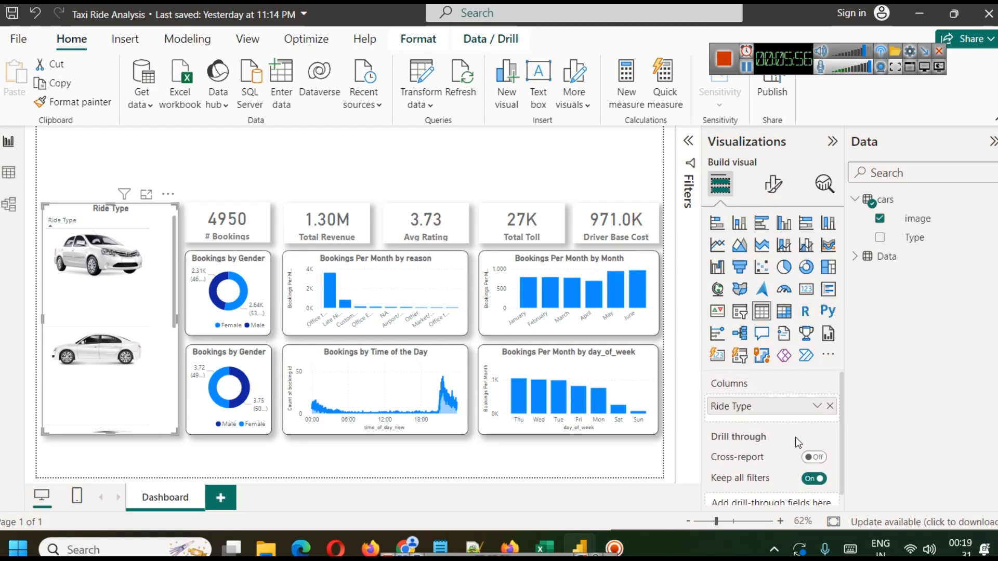
scroll(795, 437, "down", 1)
scroll(796, 437, "up", 1)
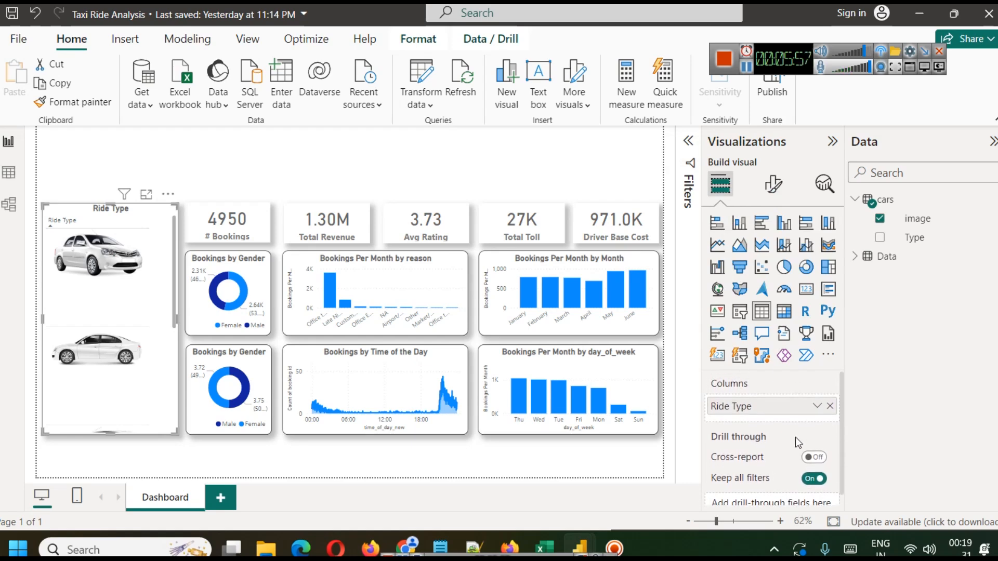
left_click(818, 406)
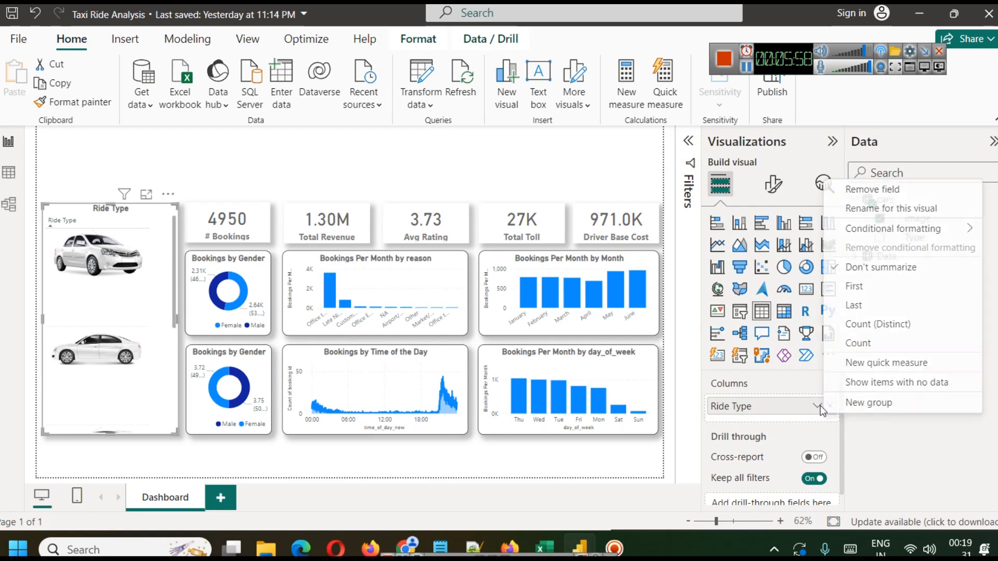
left_click(891, 209)
key("BackSpace")
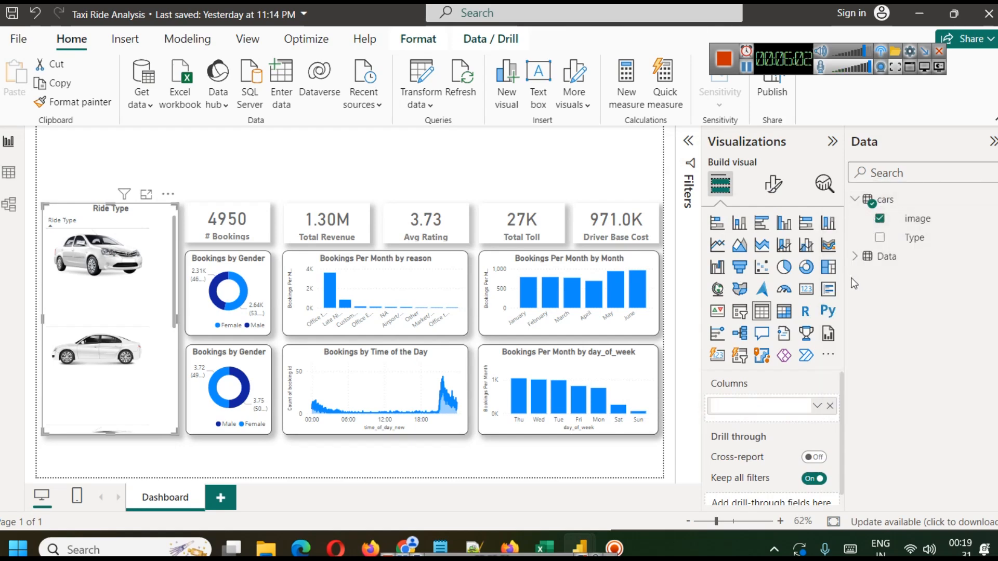
type(".")
key("Return")
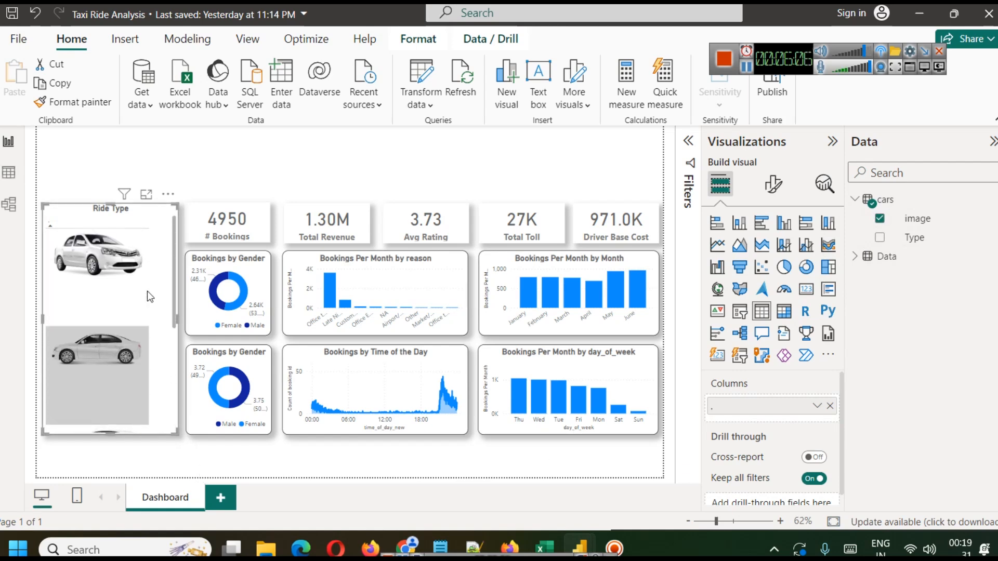
Step: Select the image of the white car with yellow bumpers to check its filtering of the other visuals
scroll(150, 303, "down", 3)
left_click(129, 301)
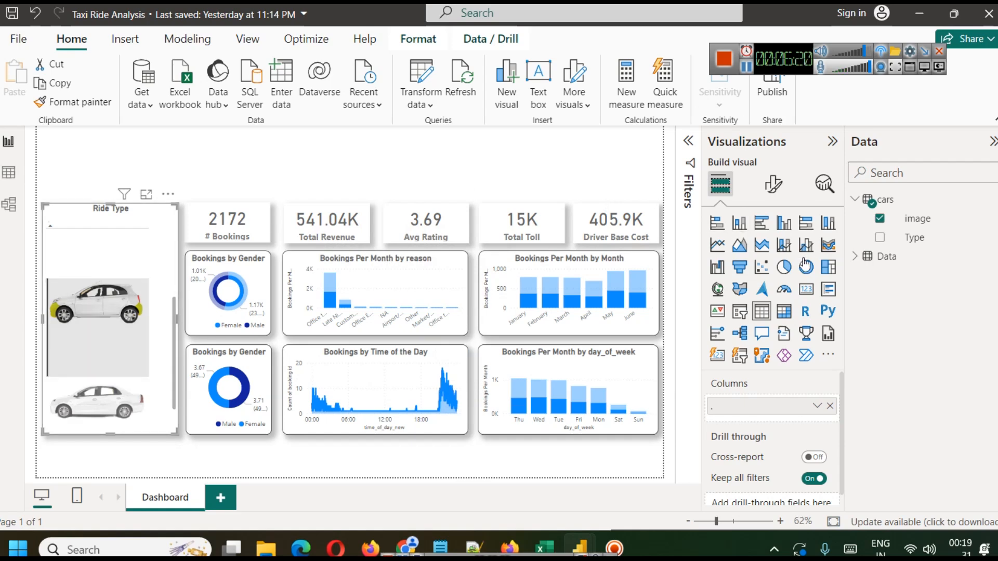
left_click(746, 67)
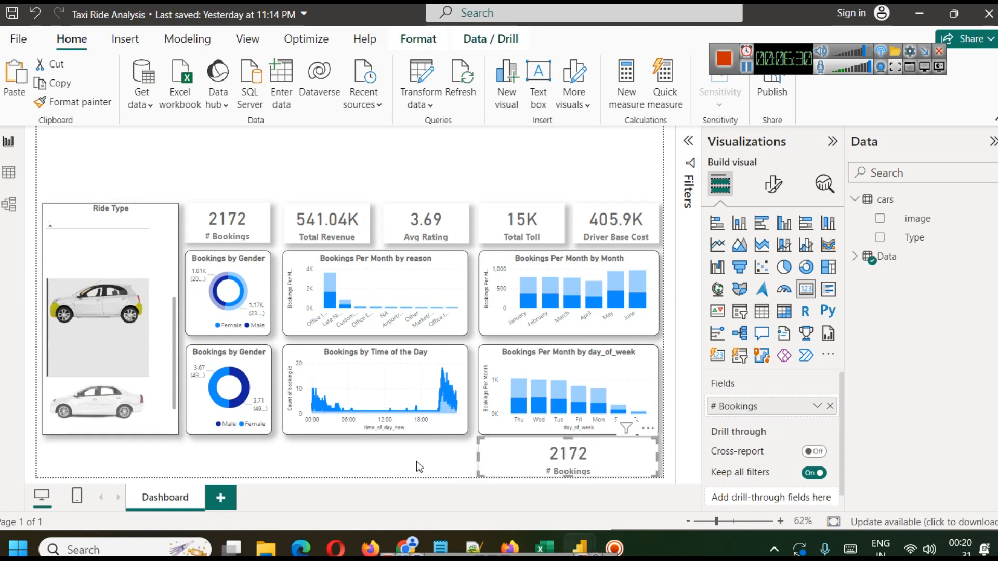
Step: Reduce the height of the # Bookings card below the day_of_week chart slightly
left_click(417, 461)
left_click(588, 464)
left_click_drag(568, 474, 567, 468)
Step: Rename the # Bookings field of the card below the day_of_week chart as a single dot for this visual
left_click(773, 184)
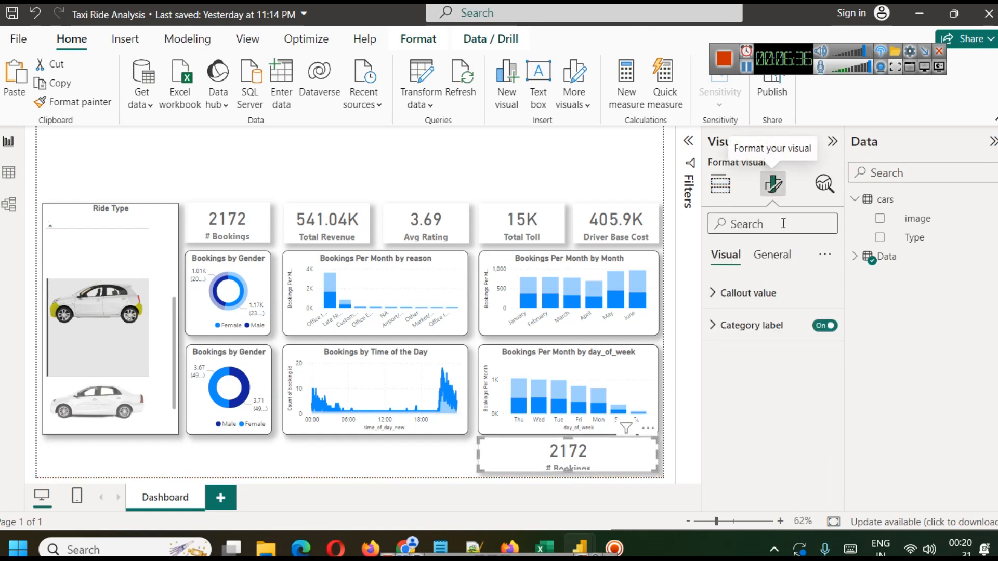
left_click(771, 255)
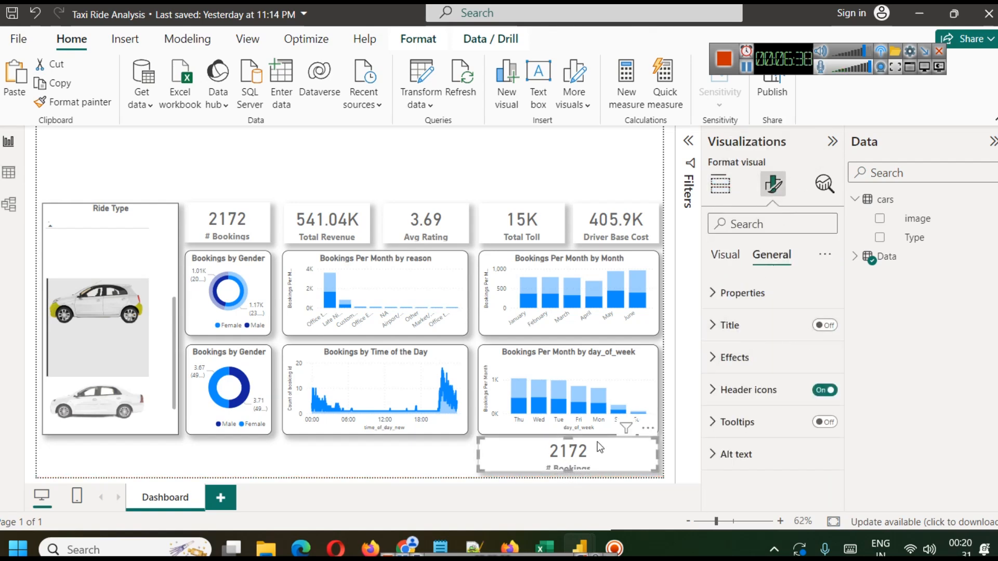
left_click(724, 262)
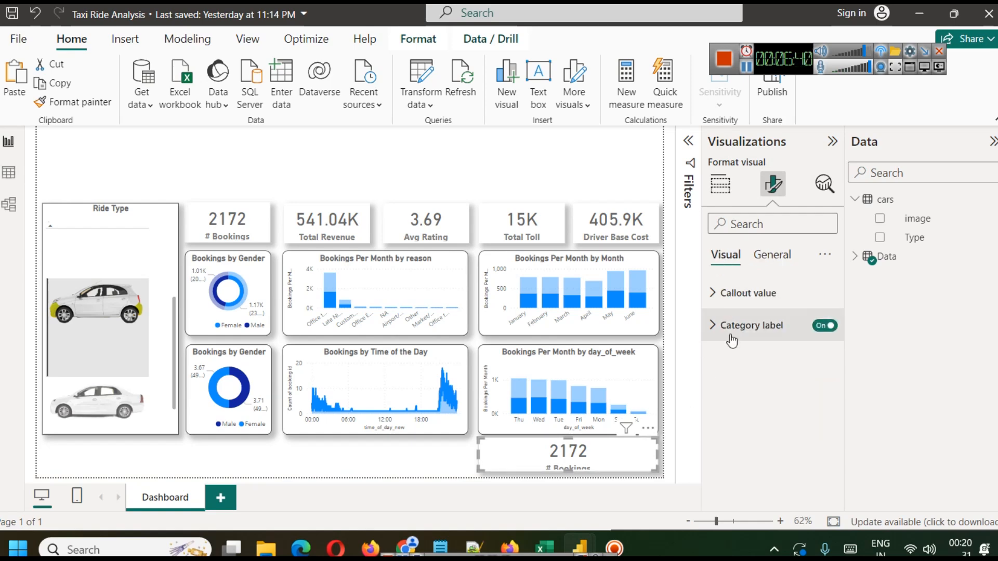
left_click(720, 183)
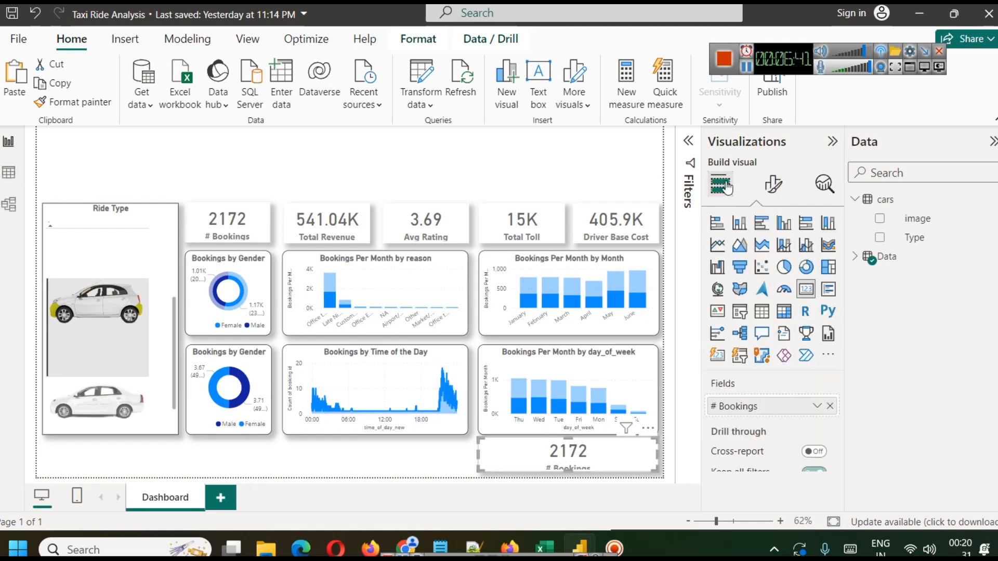
left_click(816, 407)
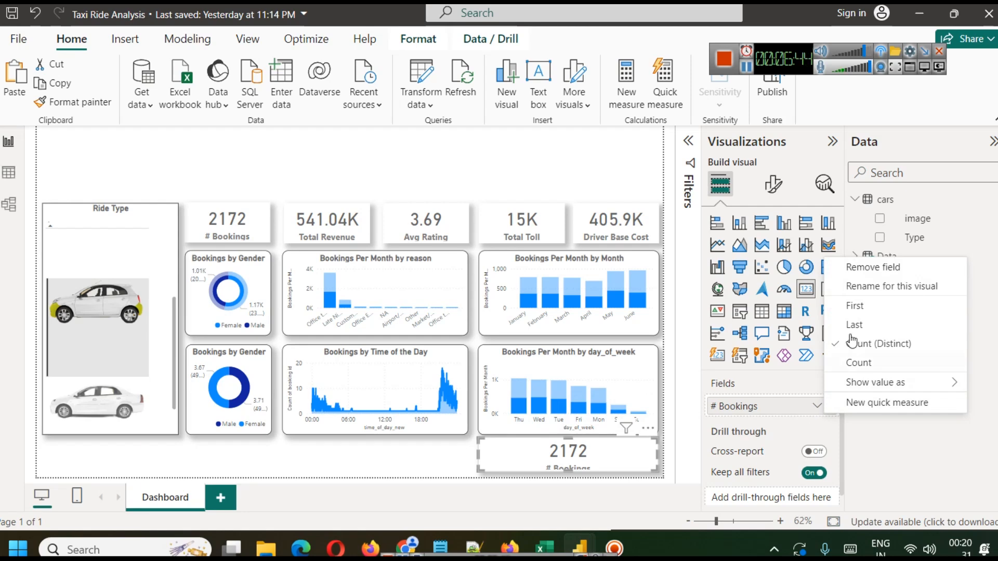
left_click(878, 284)
key("BackSpace")
key("Return")
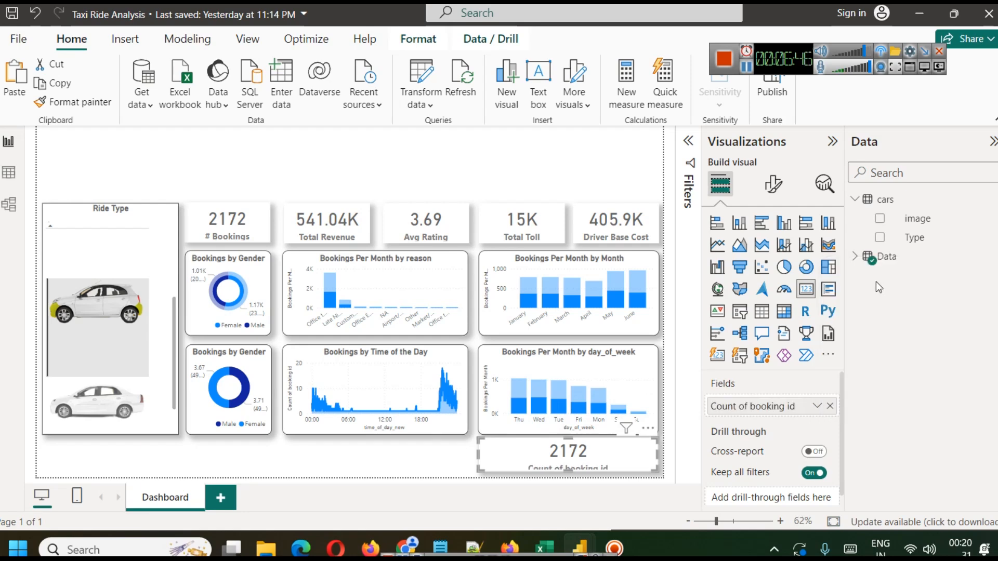
left_click(816, 407)
left_click(870, 287)
key("BackSpace")
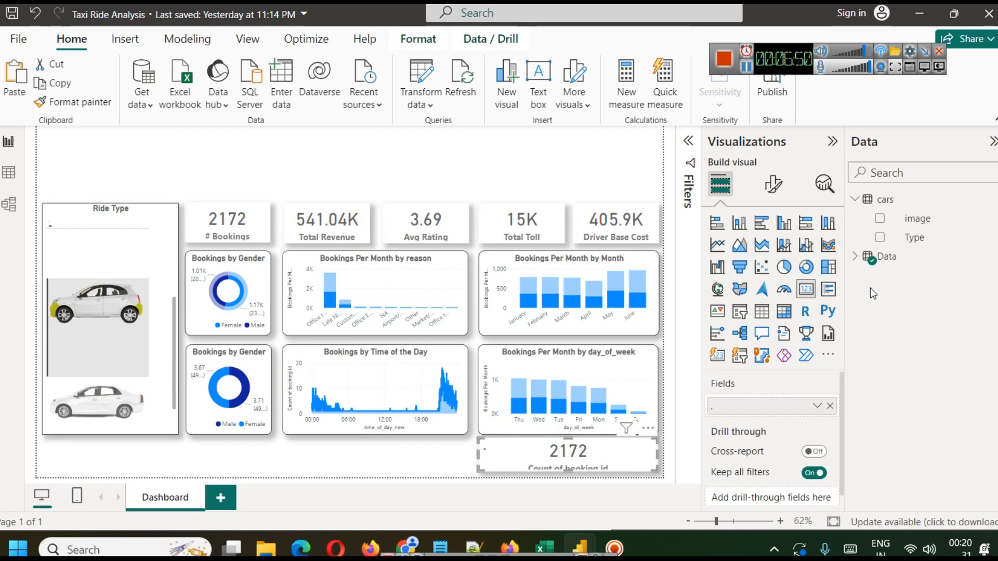
Step: Lower the top edge of the card below the day_of_week chart slightly and turn off its category label
left_click_drag(570, 443, 570, 450)
left_click(773, 184)
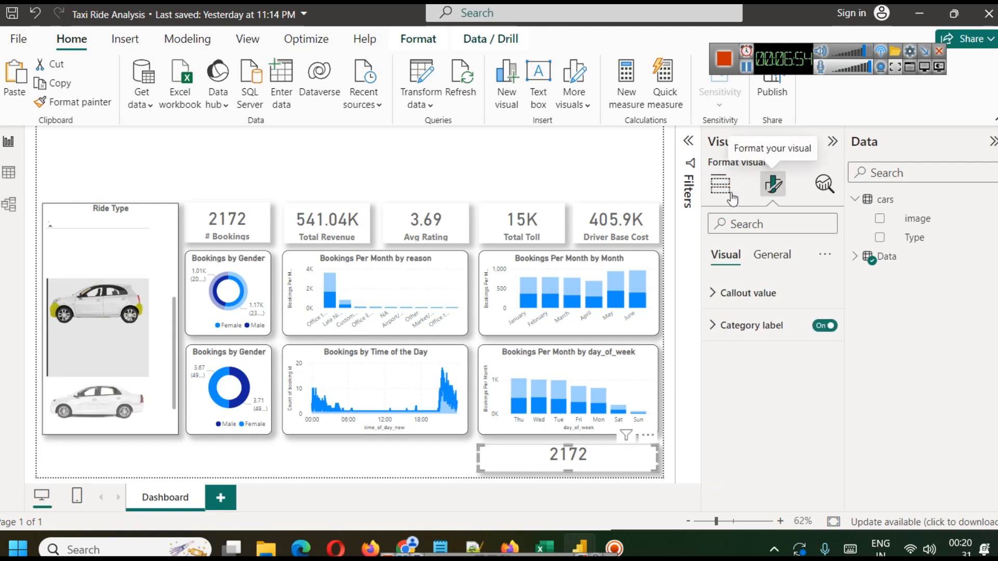
left_click(825, 326)
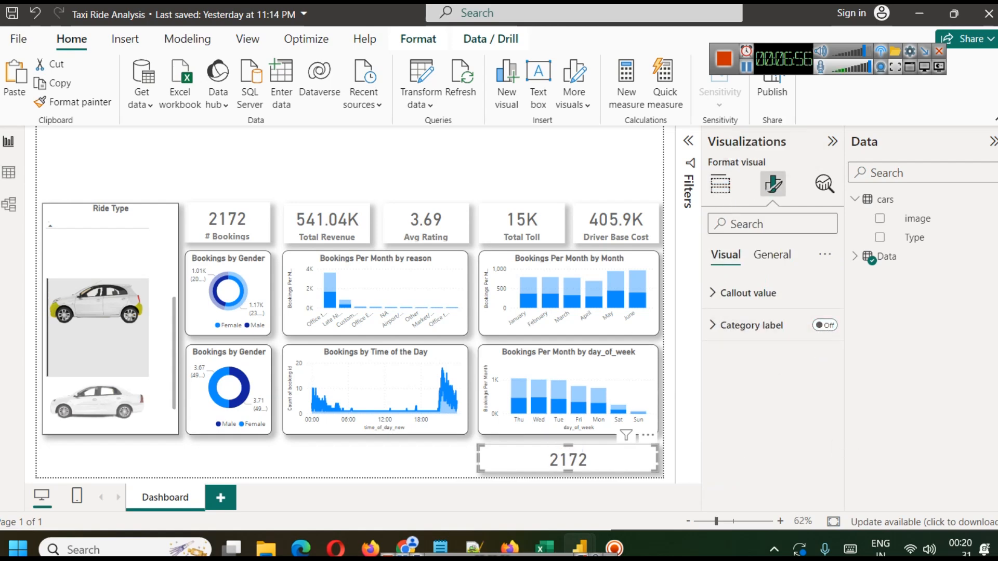
Step: Replace the field of the card below the day_of_week chart with category from the Data table
left_click(720, 184)
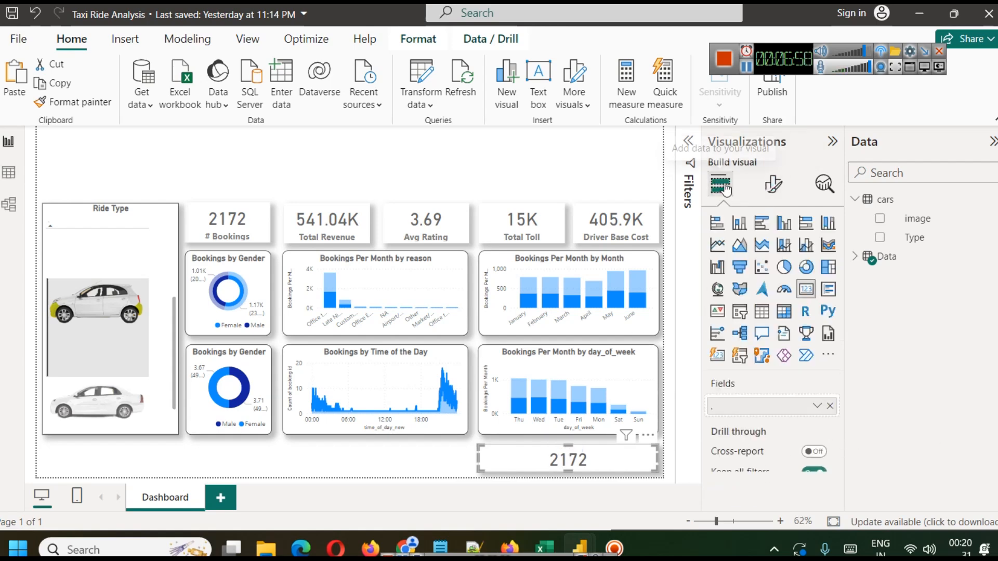
left_click(830, 406)
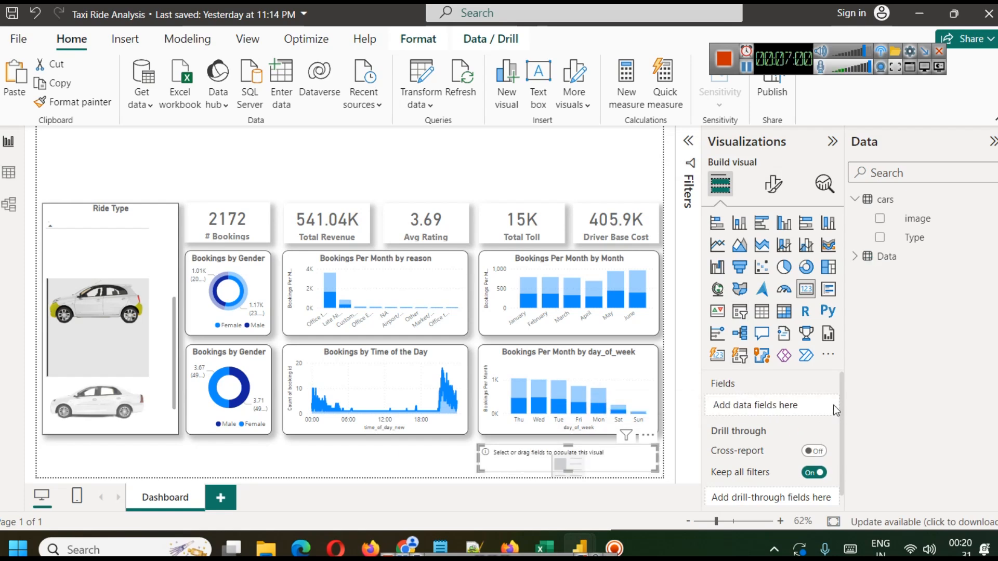
left_click(855, 257)
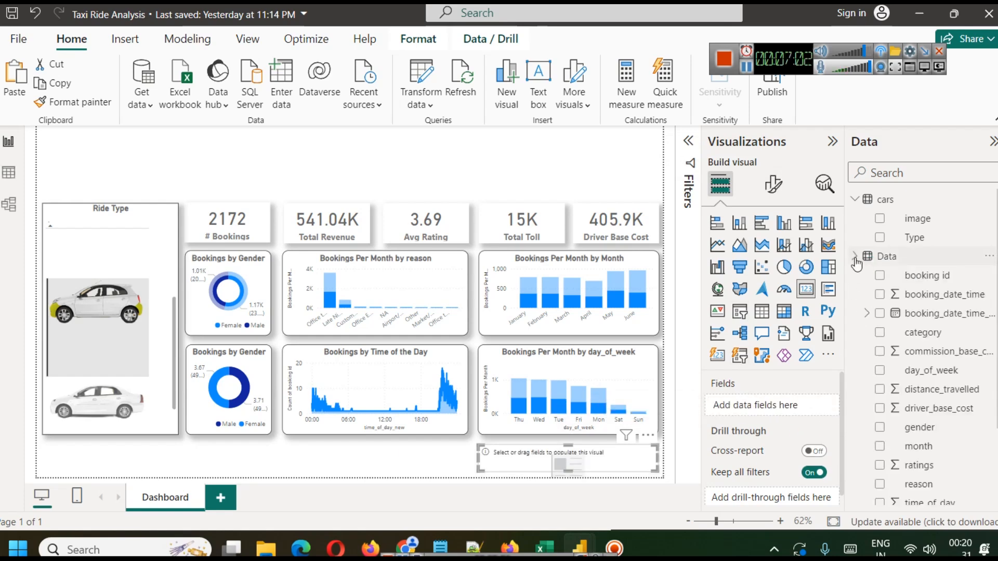
scroll(938, 385, "down", 2)
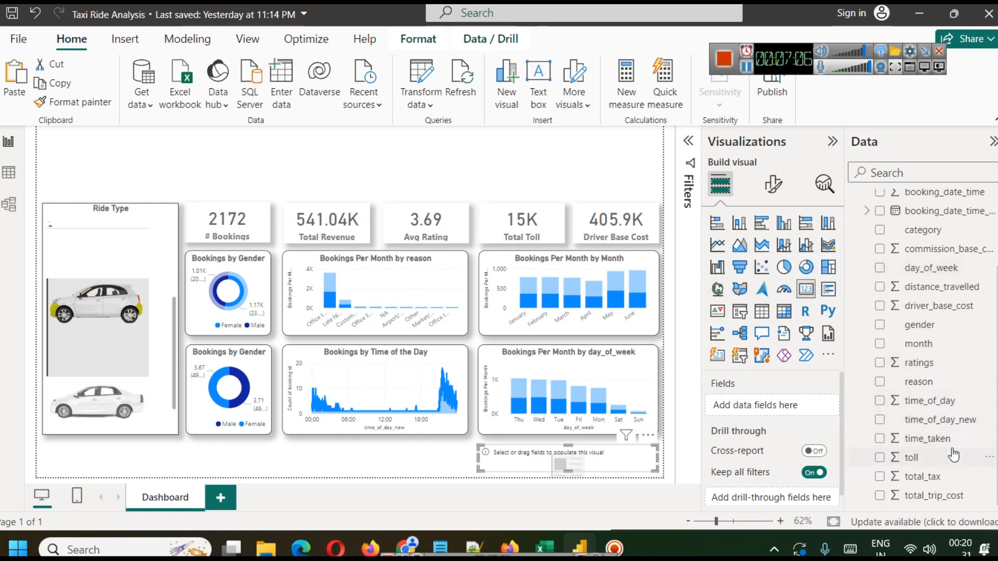
scroll(953, 456, "up", 2)
left_click_drag(932, 311, 754, 406)
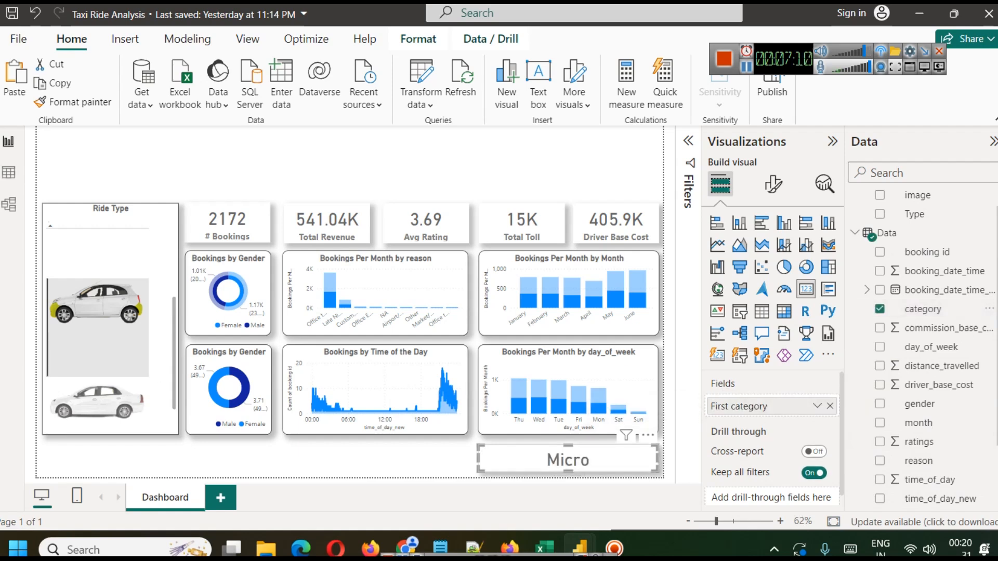
Step: Select different car images in the Ride Type table to check the category card's filtering, and clear the selection
left_click(101, 401)
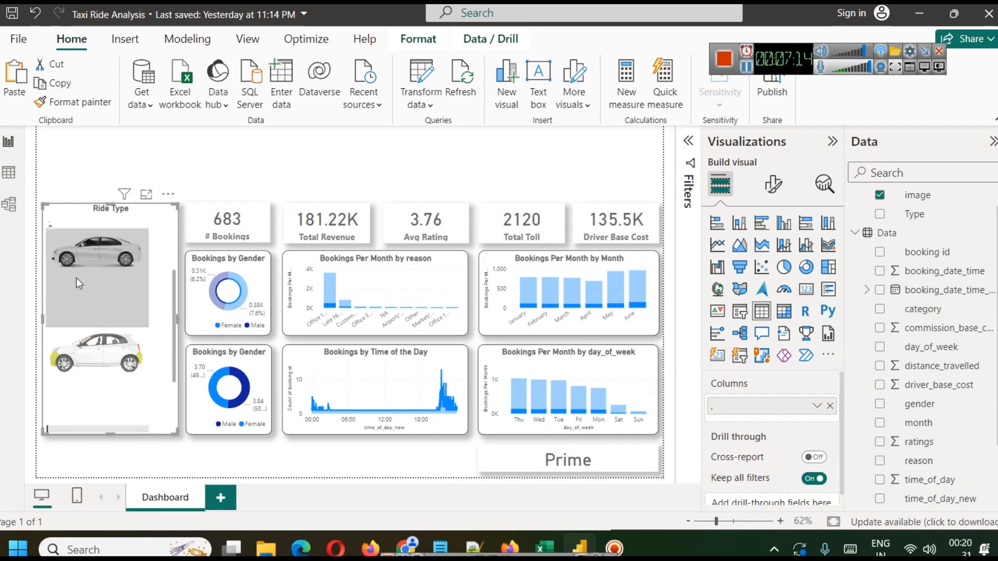
left_click(79, 284)
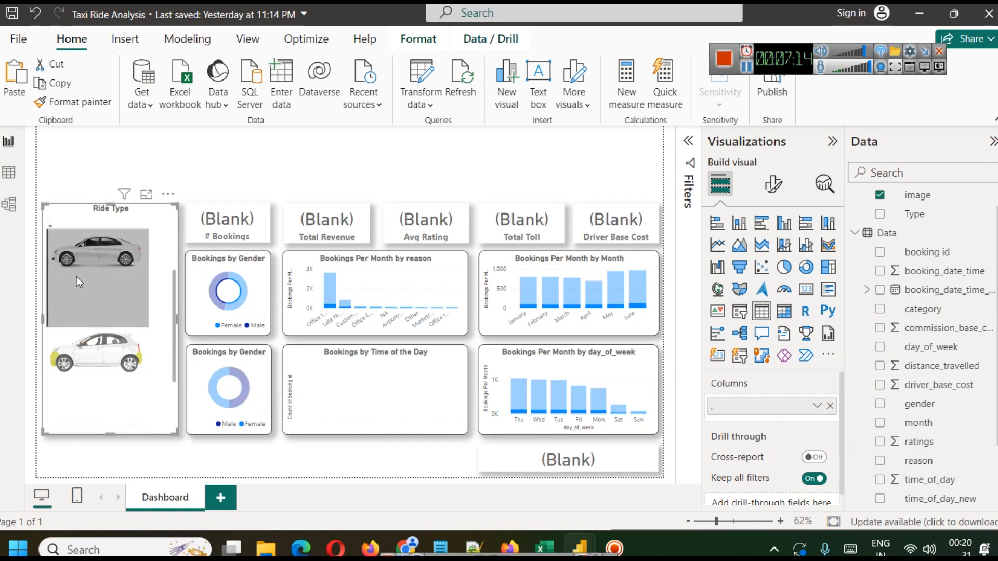
scroll(124, 283, "up", 3)
left_click(113, 273)
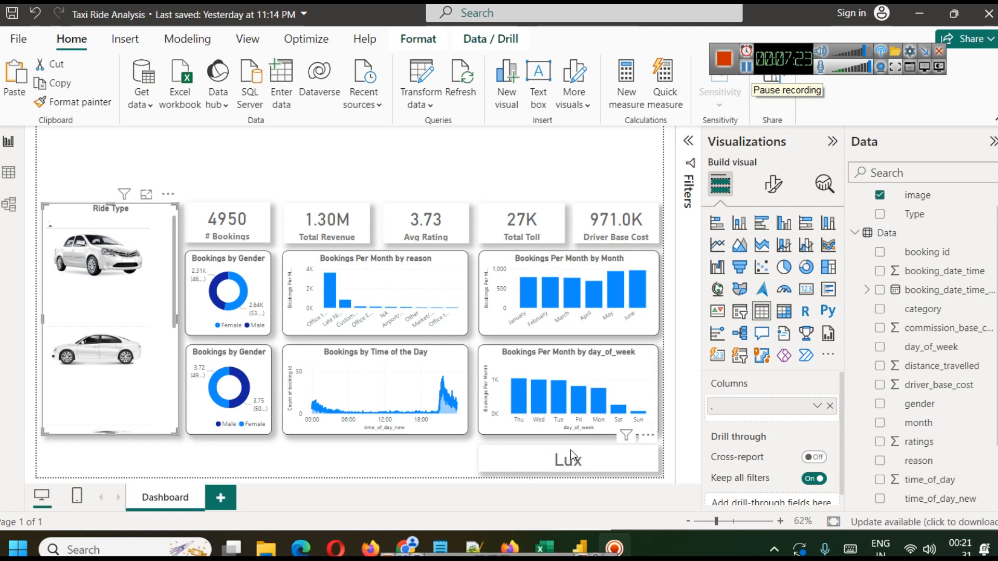
Step: Duplicate the category card and place the copy below the Bookings by Time of the Day chart
left_click(572, 459)
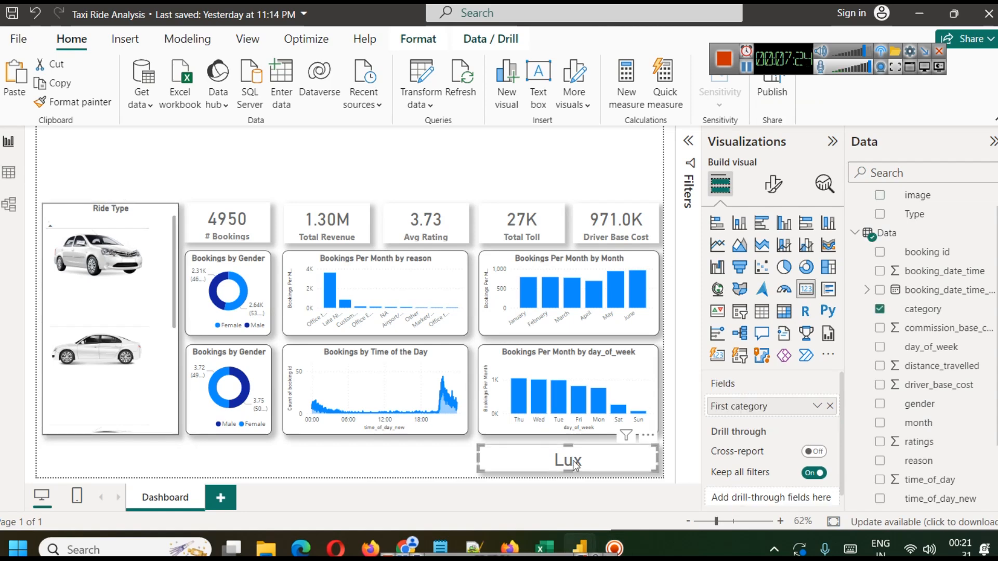
key("ctrl+c")
key("ctrl+v")
left_click_drag(574, 464, 370, 460)
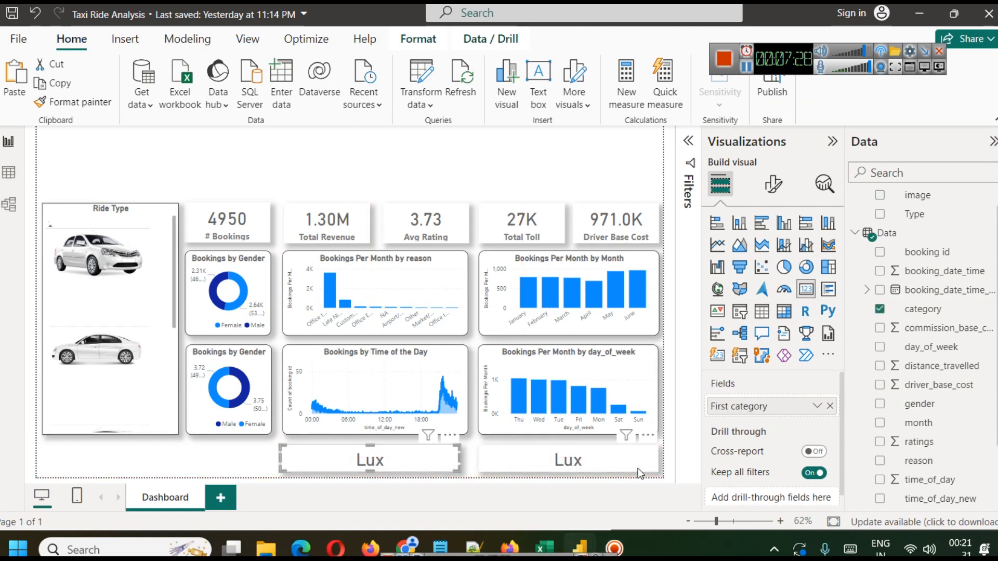
Step: Select the car images in the Ride Type table one after another to compare how both category cards respond
left_click(96, 257)
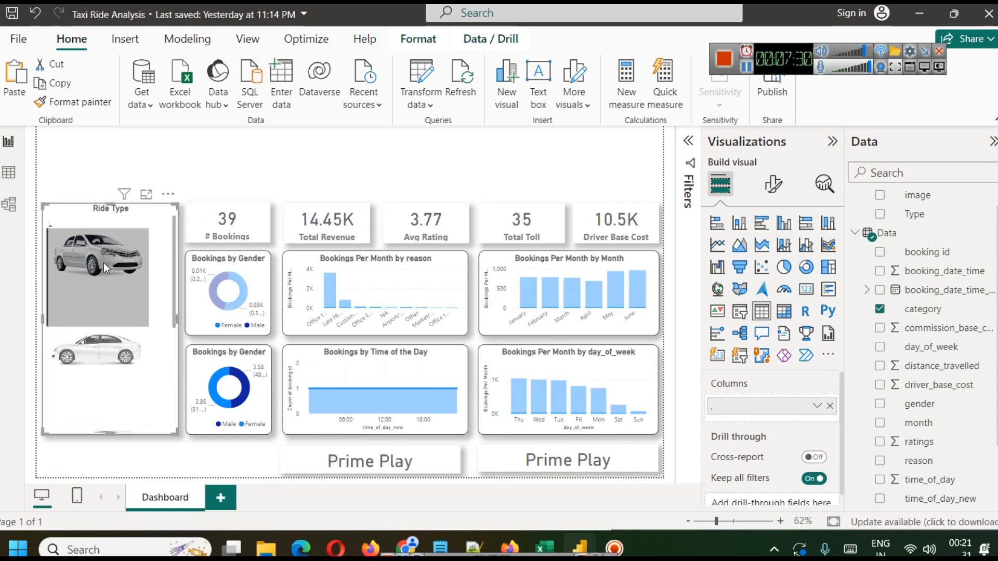
left_click(117, 349)
scroll(117, 350, "down", 2)
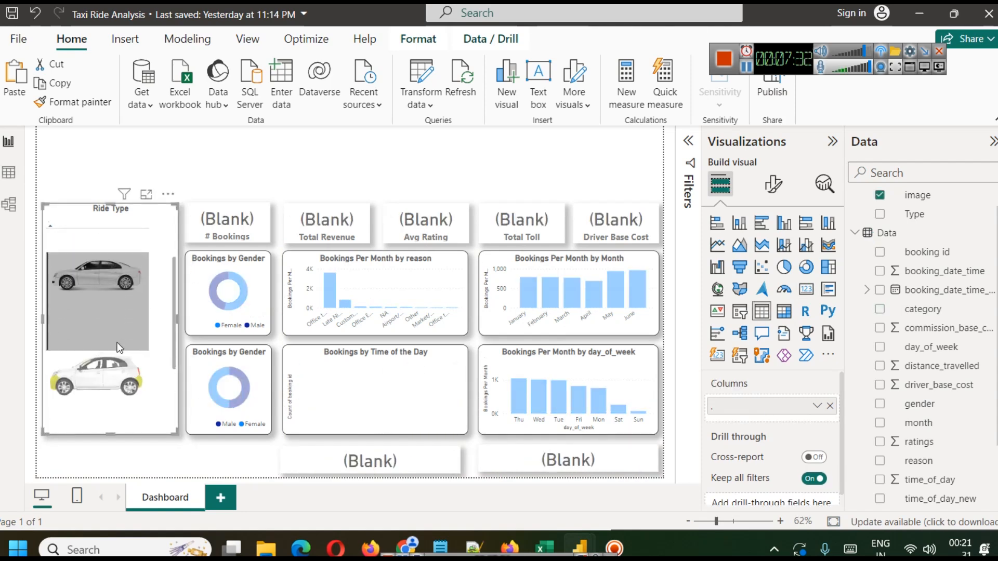
left_click(107, 358)
scroll(108, 358, "down", 1)
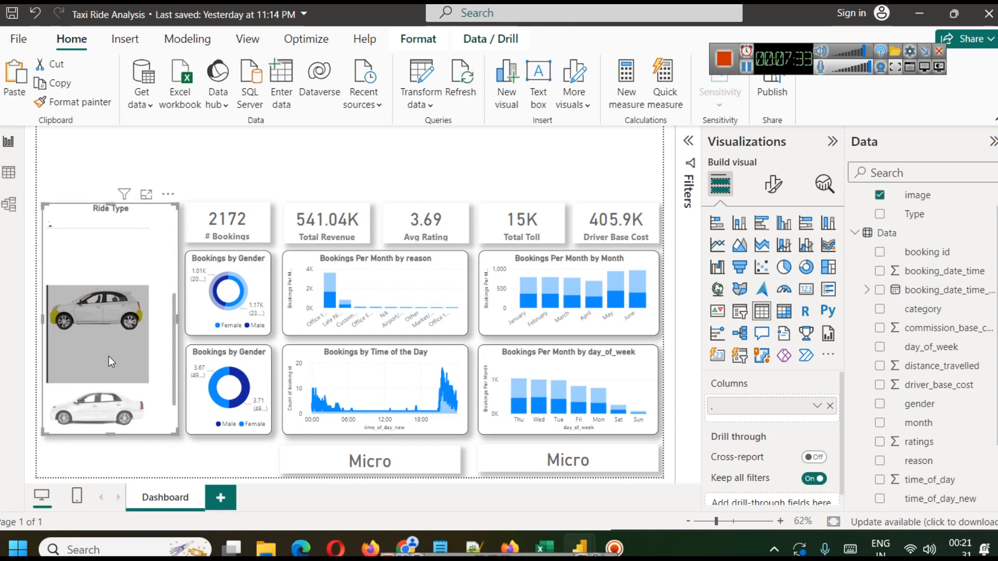
left_click(103, 392)
scroll(104, 395, "down", 2)
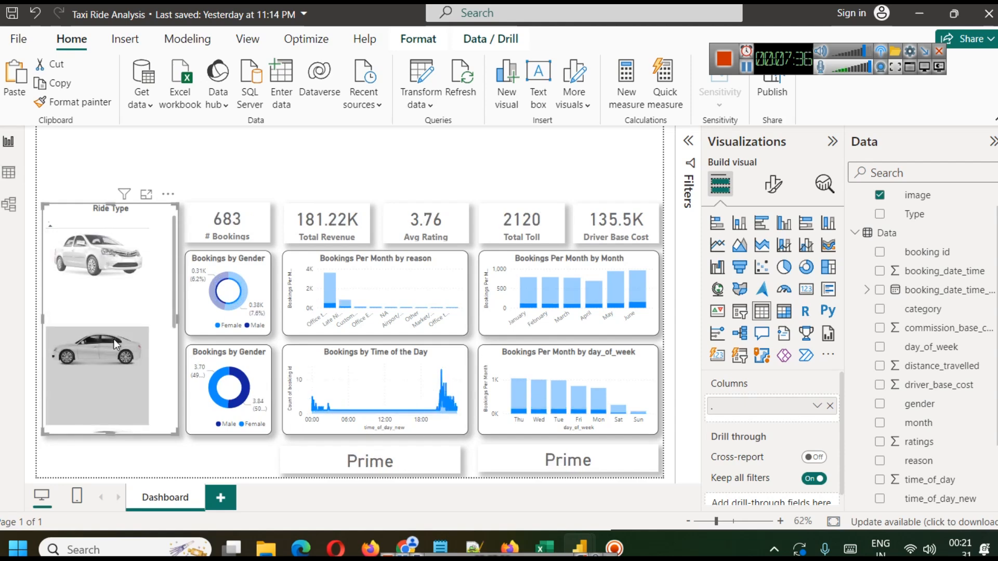
left_click(116, 347)
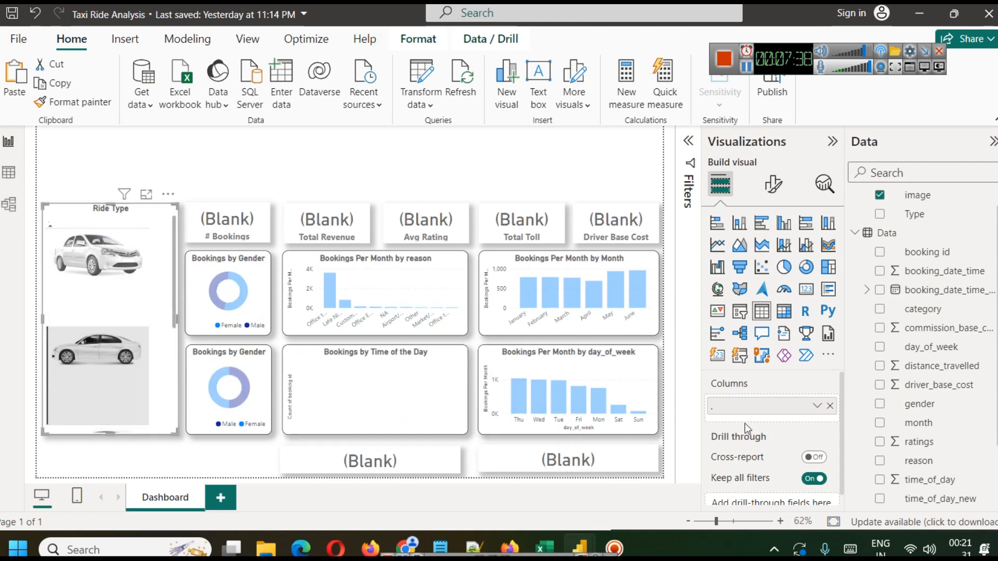
Step: Replace the category field of the copied card with Type from the cars table
left_click(421, 465)
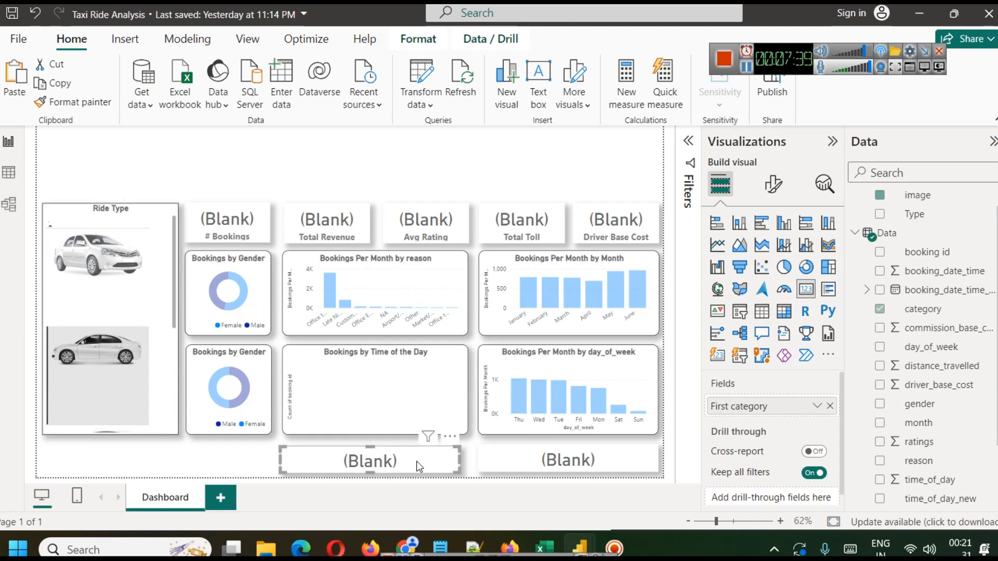
left_click(830, 406)
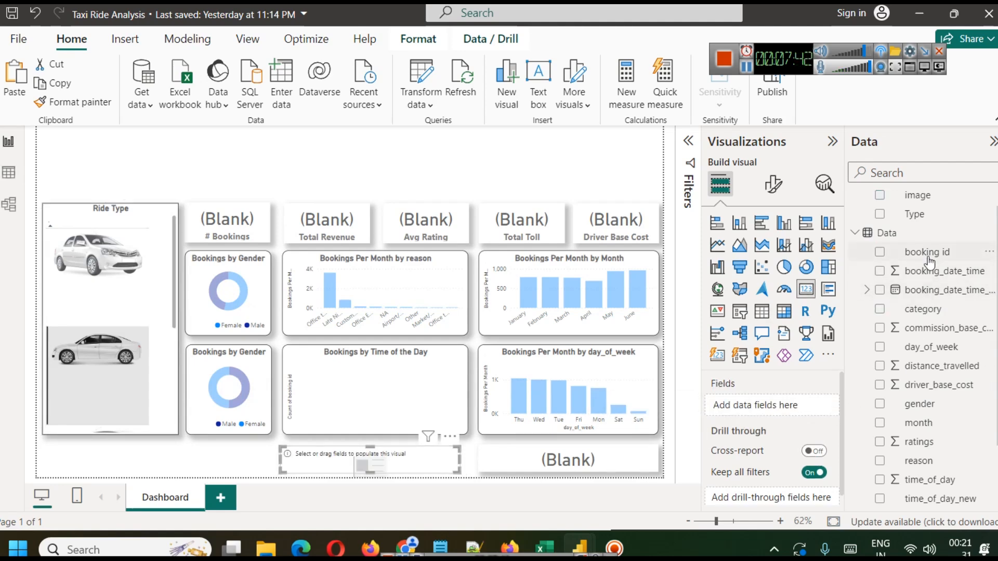
left_click_drag(916, 215, 768, 408)
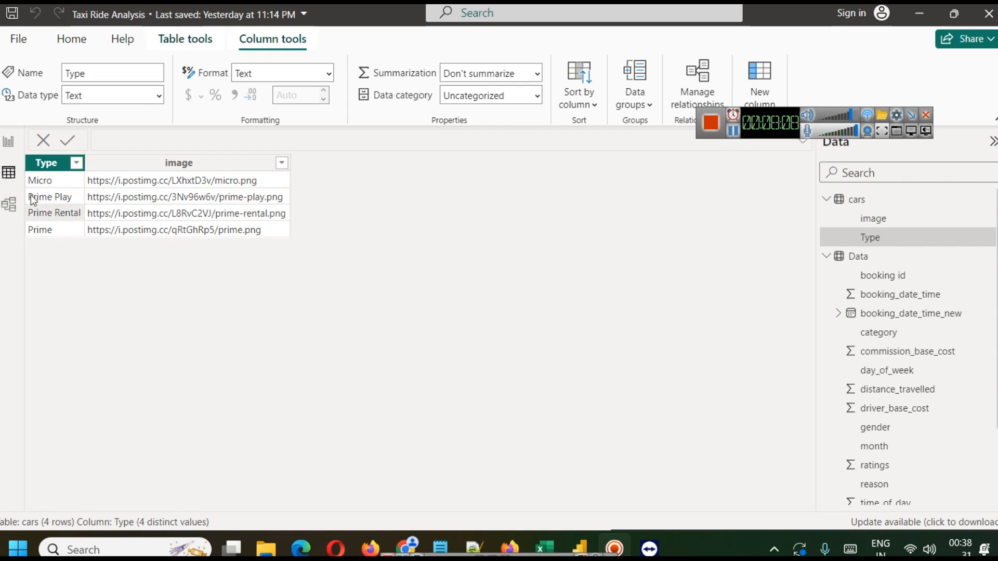
right_click(51, 206)
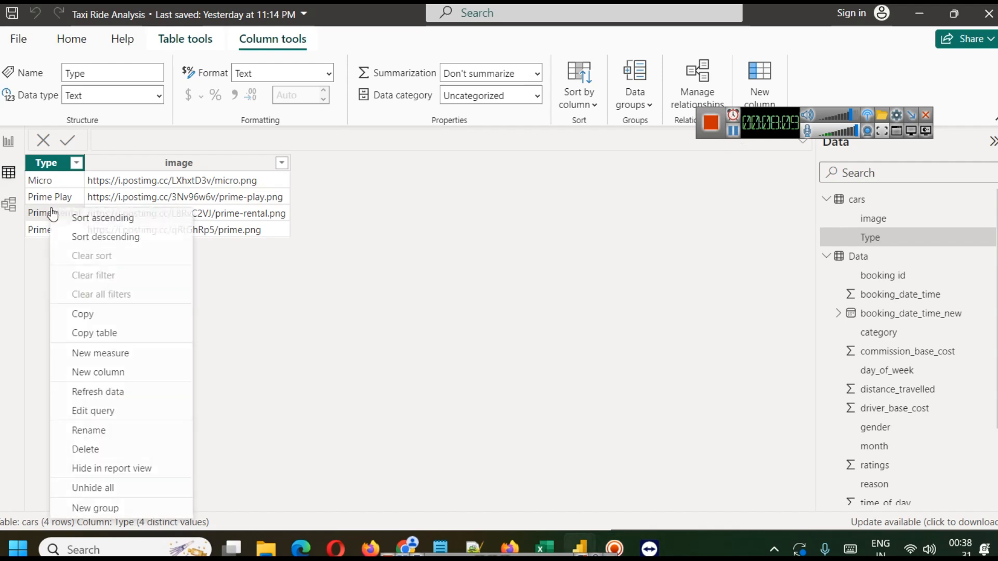
left_click(125, 430)
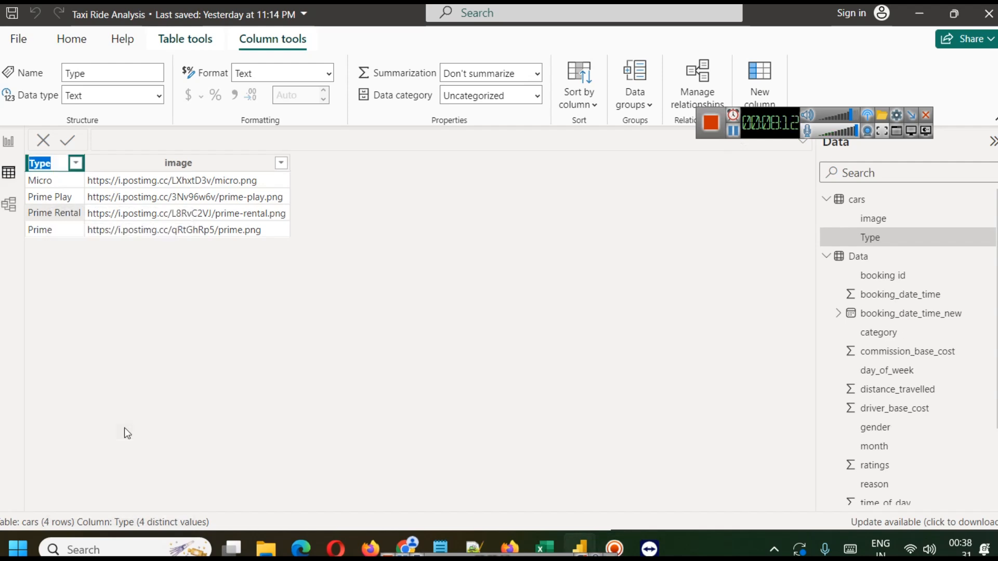
key("Return")
left_click(8, 143)
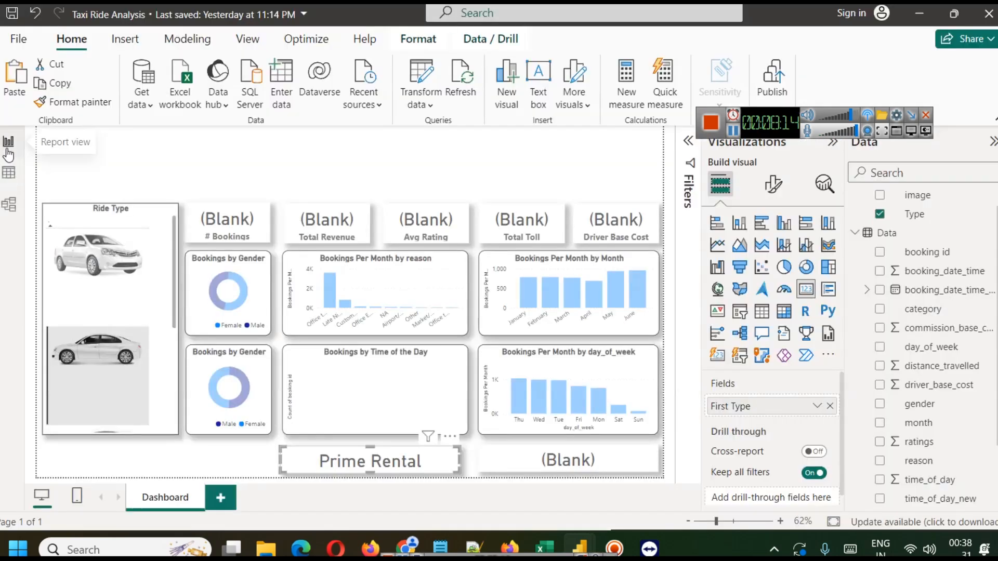
Step: Replace Prime Rental with Prime Rentals in the Type column of the cars query and apply the change to the report
left_click(421, 98)
left_click(443, 129)
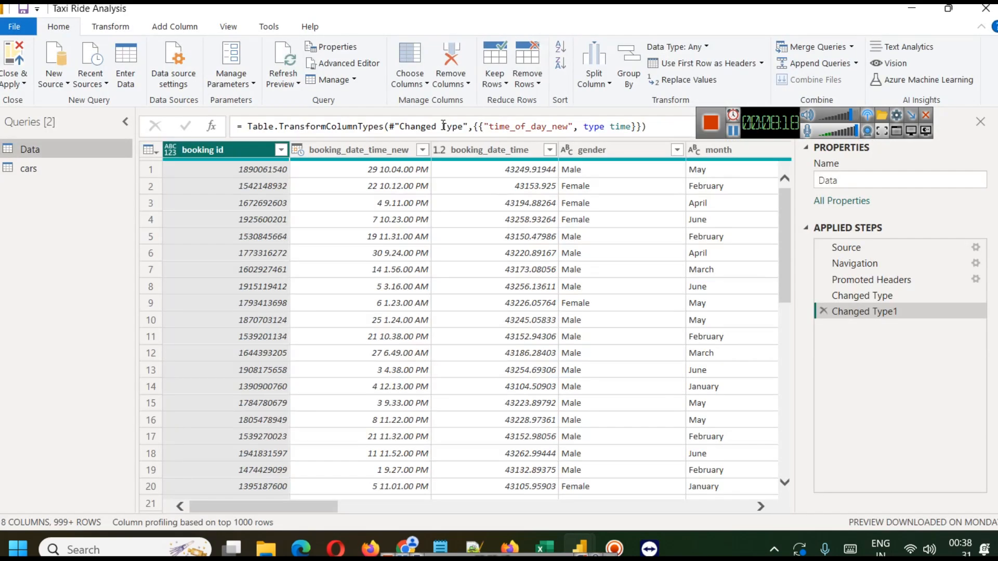
left_click(39, 172)
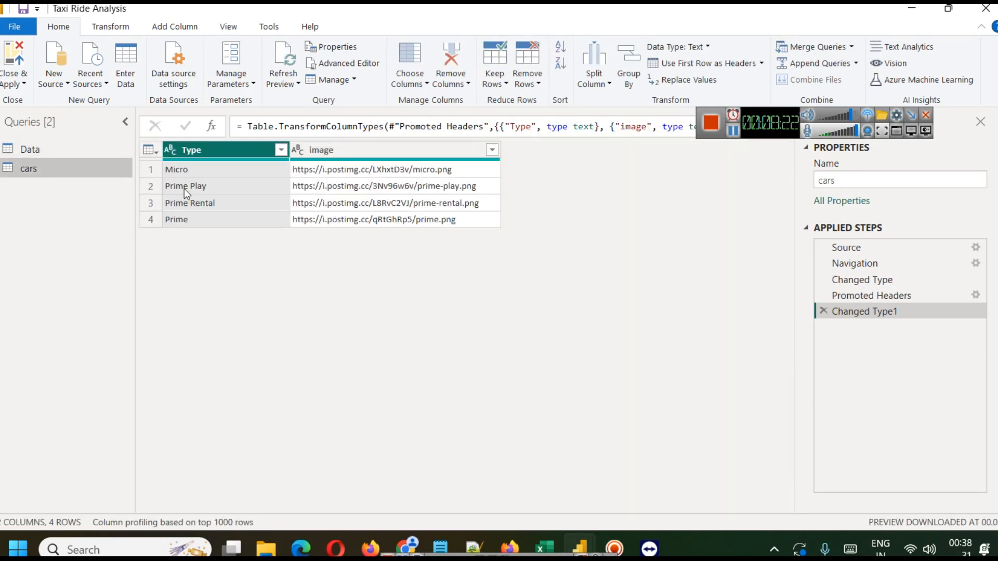
right_click(202, 151)
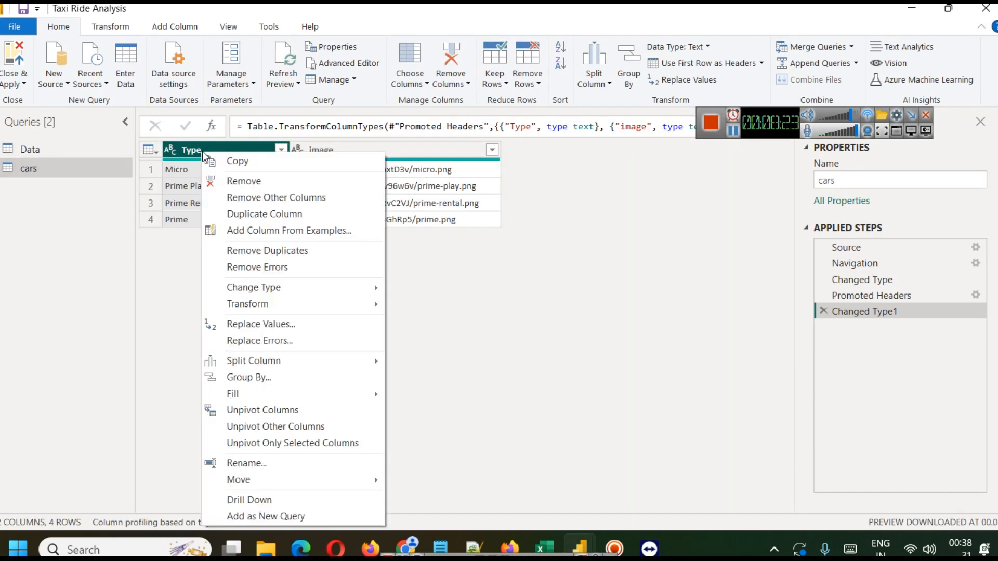
left_click(285, 325)
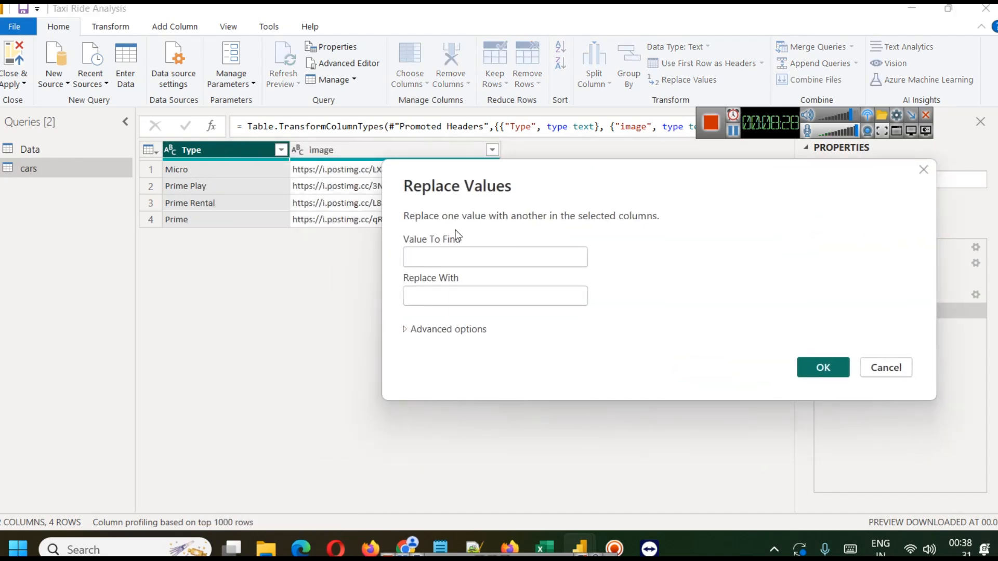
left_click(456, 260)
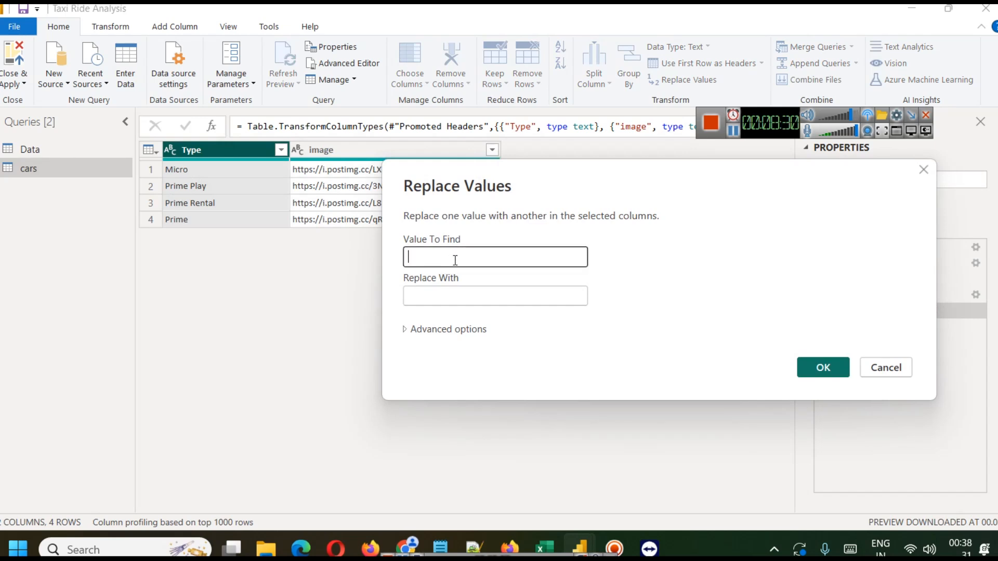
key("Tab")
type("P")
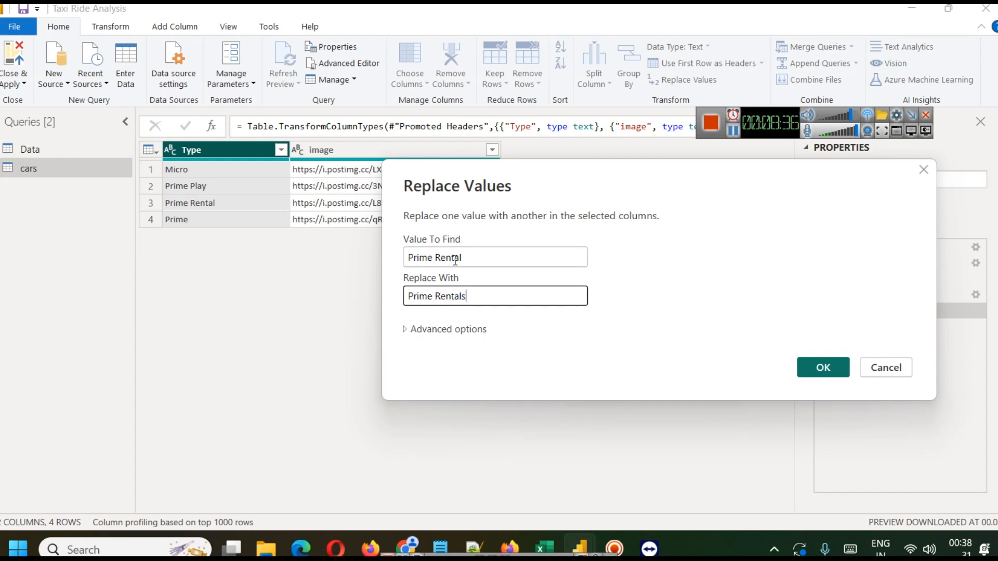
left_click(804, 368)
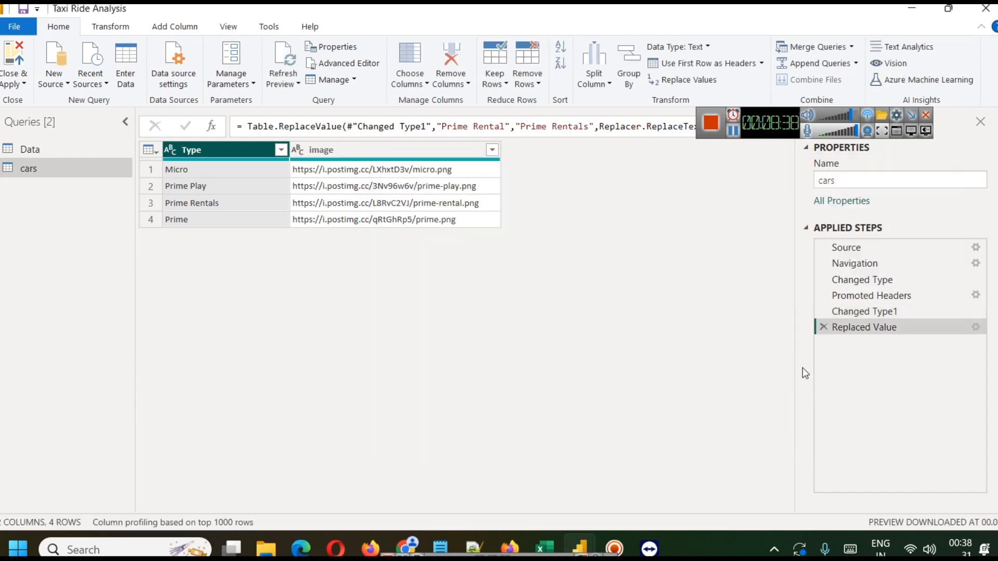
left_click(18, 87)
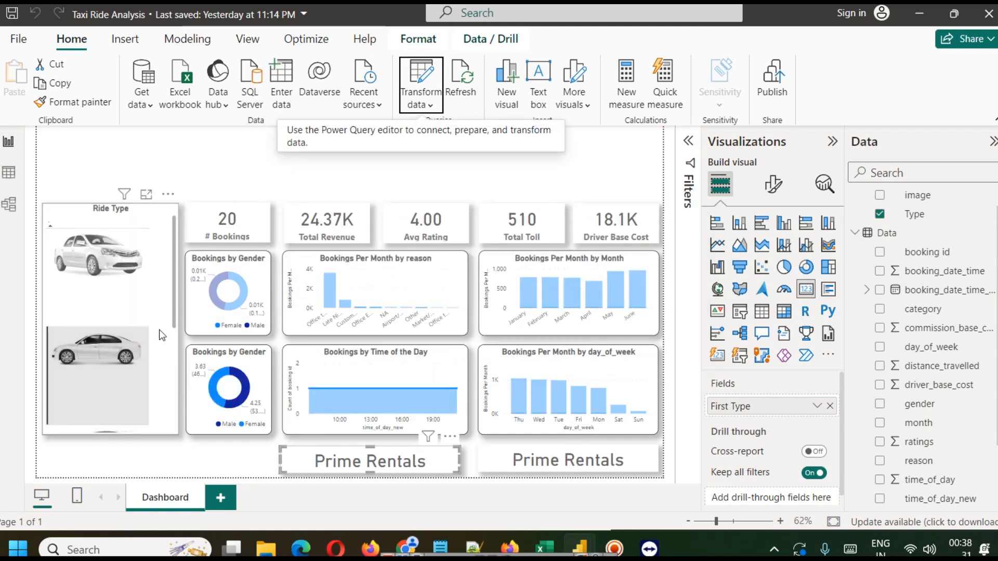
Step: Select each car image in the Ride Type table to check that both cards below the charts show matching categories
left_click(116, 275)
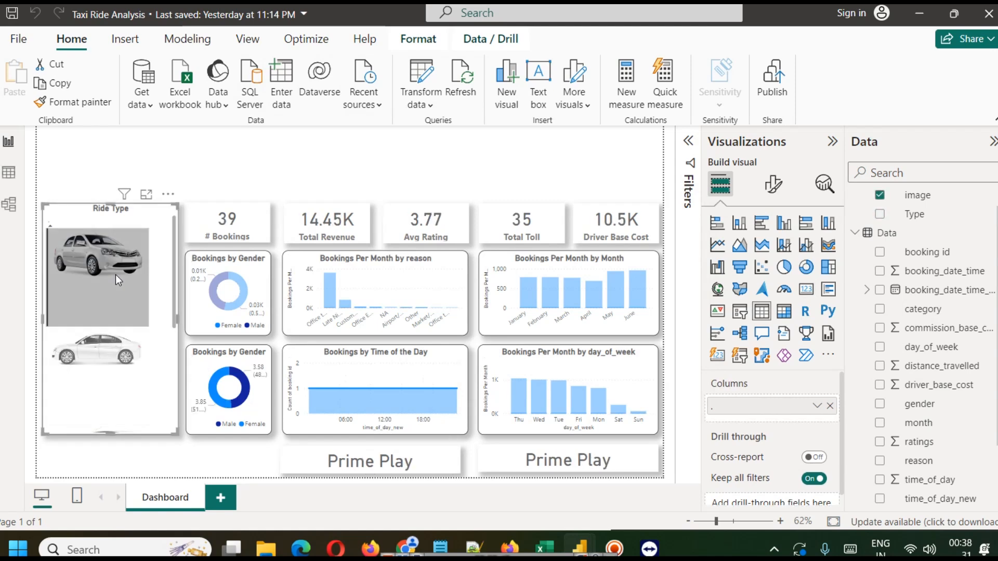
left_click(120, 374)
scroll(112, 350, "down", 2)
left_click(110, 367)
scroll(111, 366, "down", 2)
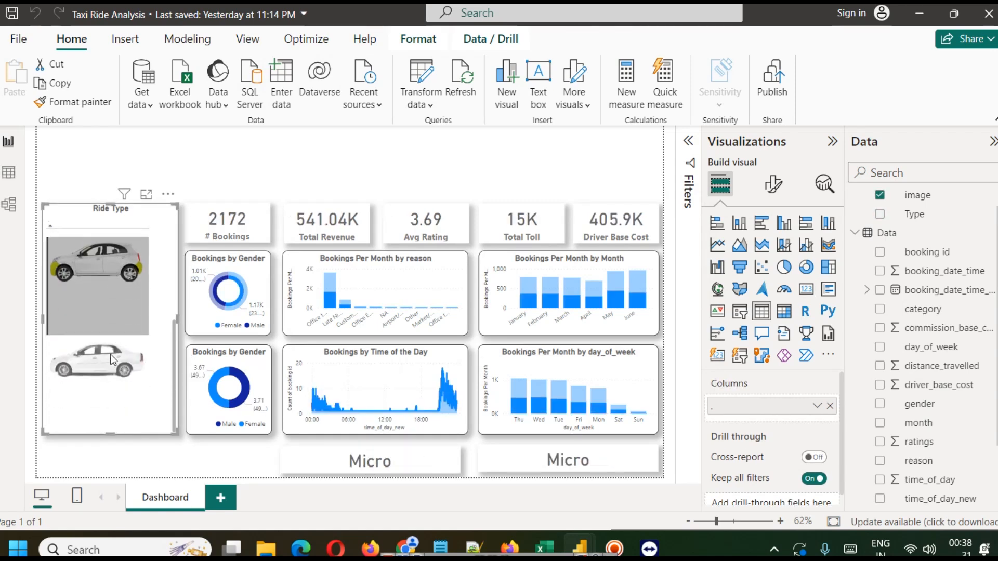
left_click(111, 366)
scroll(106, 358, "up", 1)
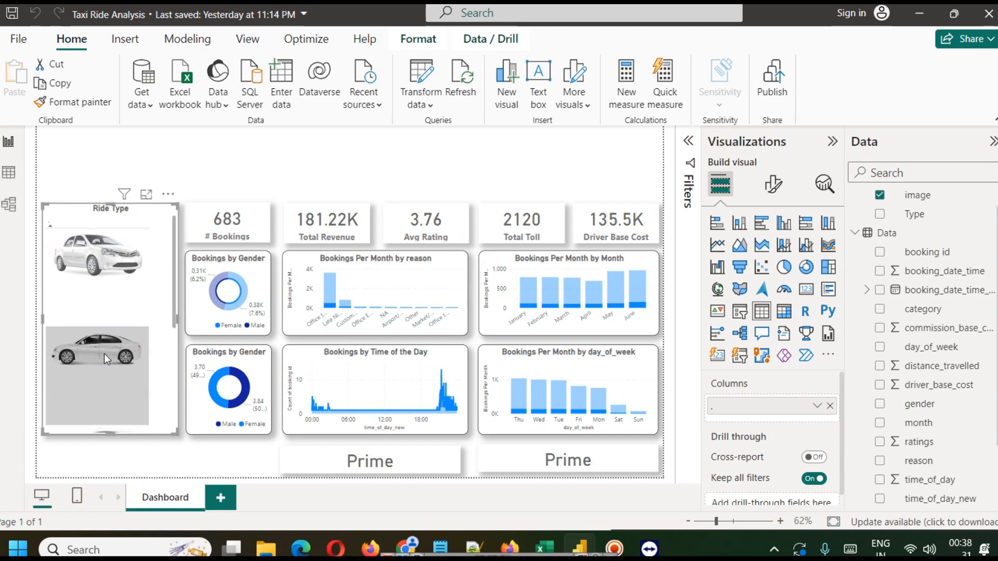
Step: Delete the copied Type card below the Bookings by Time of the Day chart
left_click(425, 453)
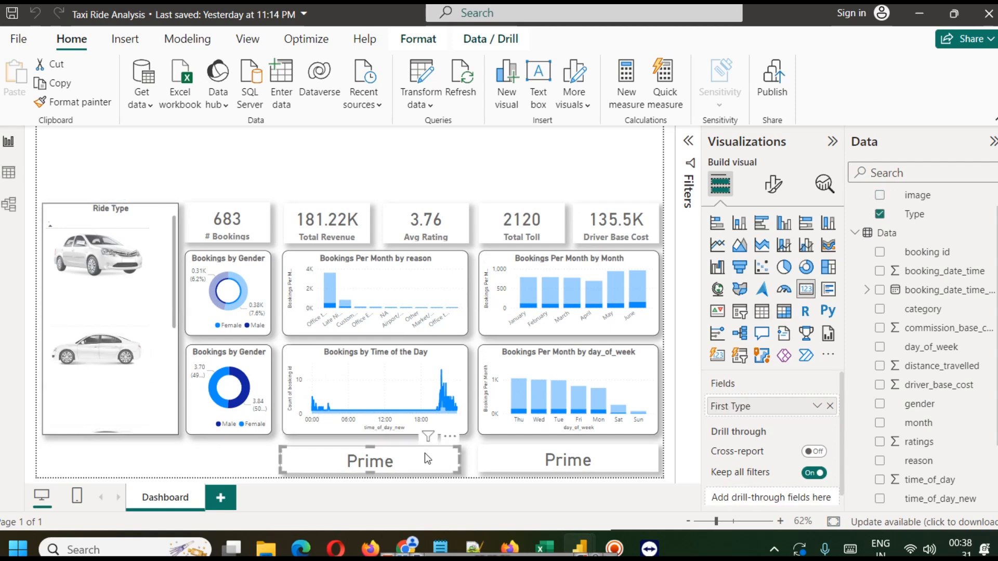
key("Delete")
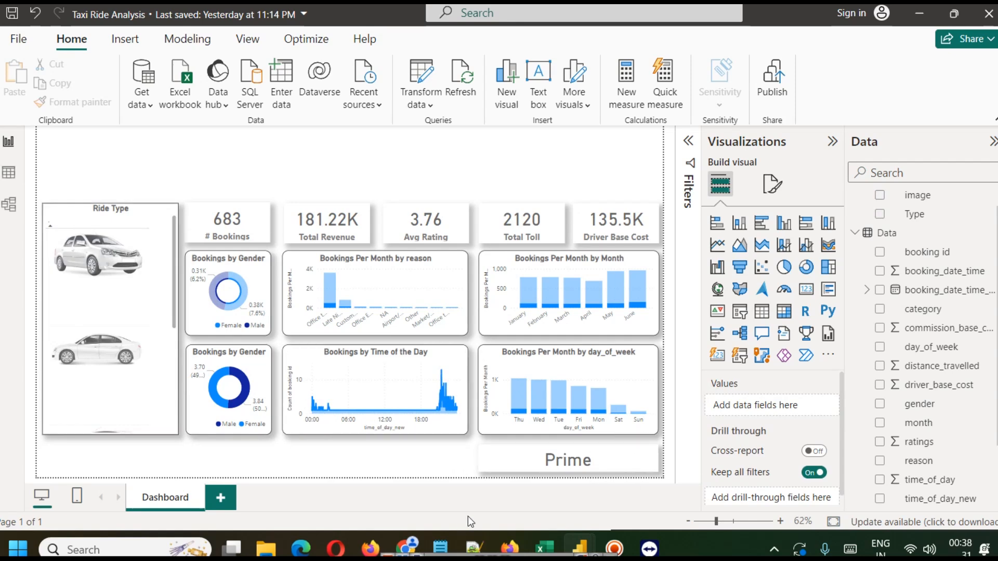
Step: Switch between car images in the Ride Type table and examine the ratings by gender in the lower donut chart
left_click(129, 246)
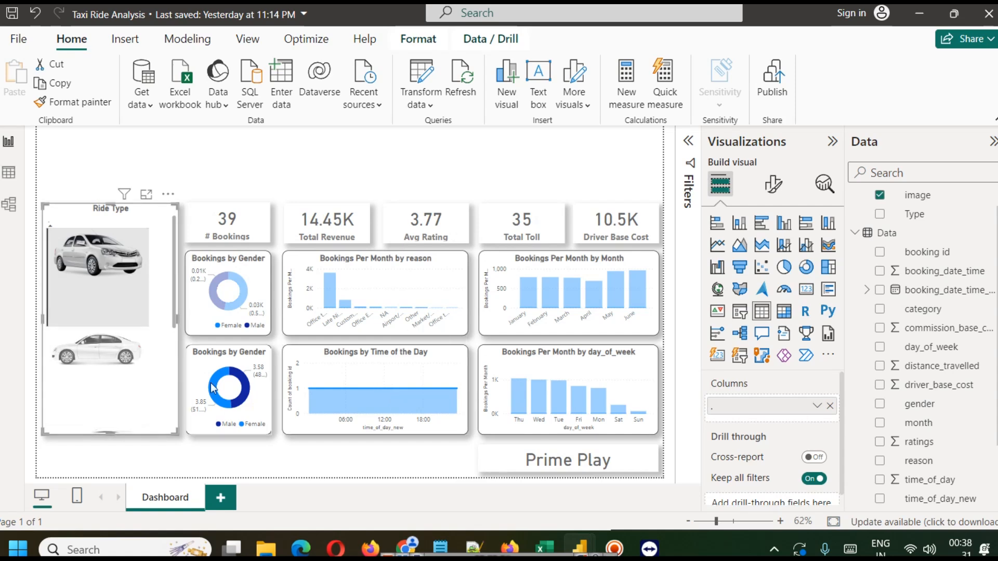
left_click(81, 355)
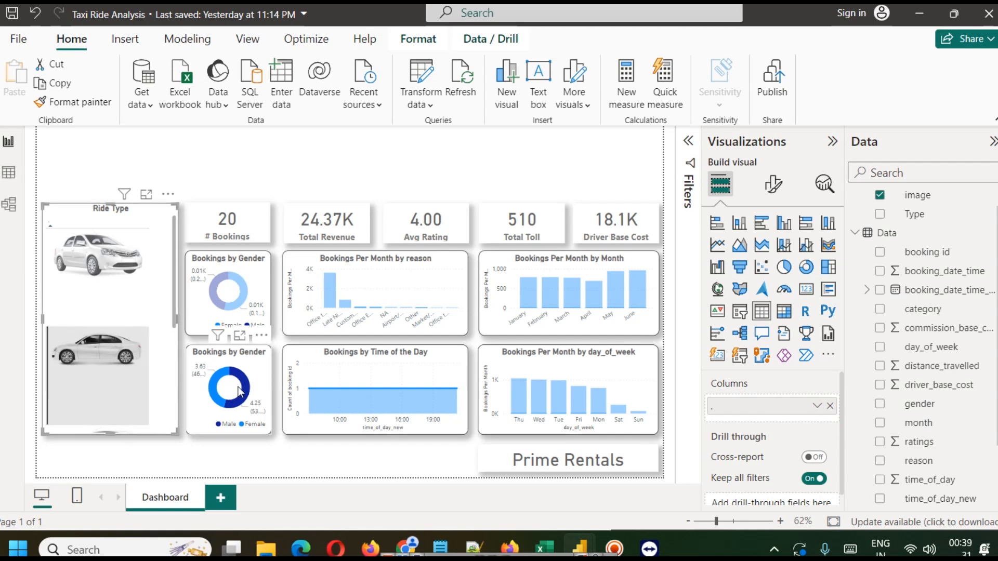
mouse_move(249, 391)
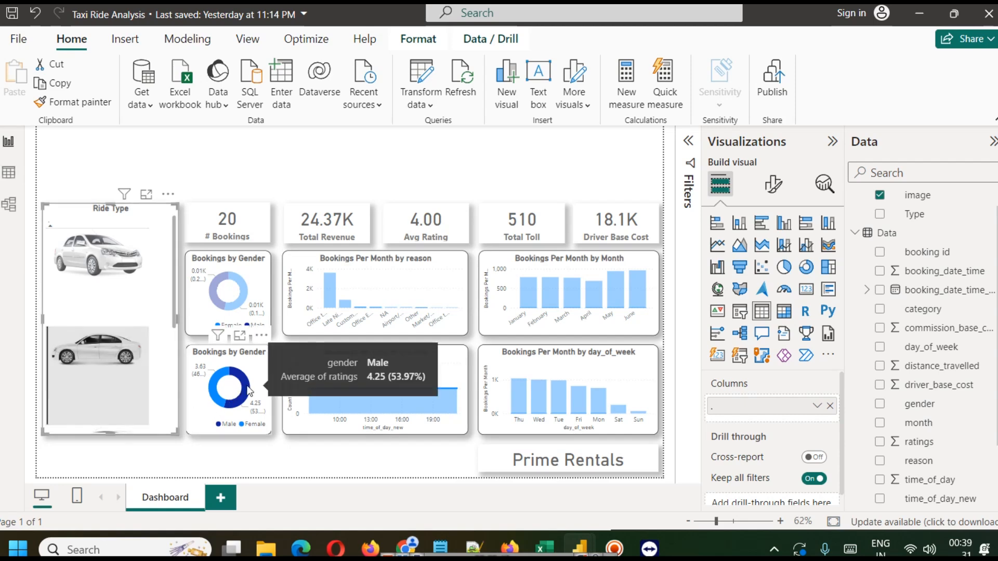
left_click(97, 244)
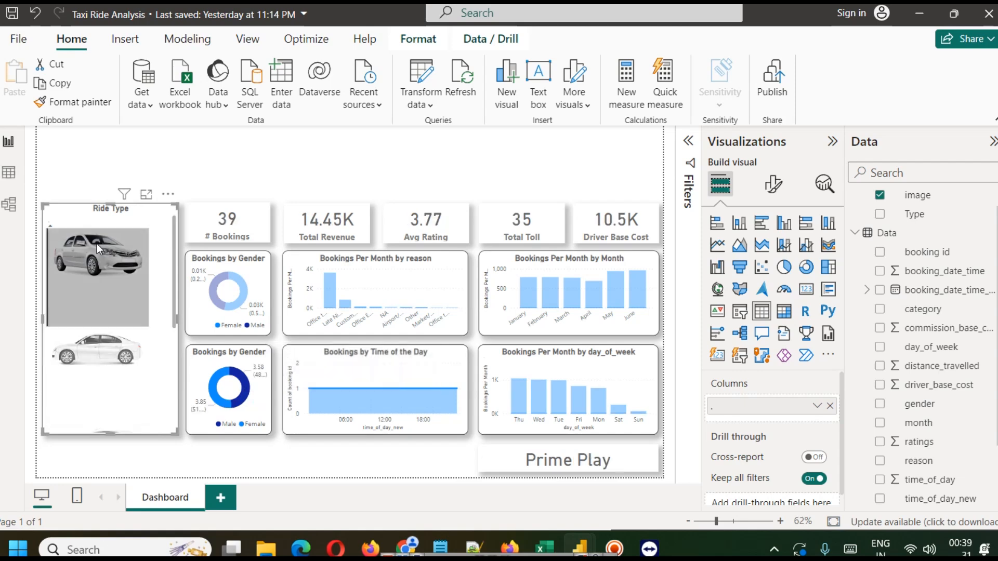
mouse_move(247, 378)
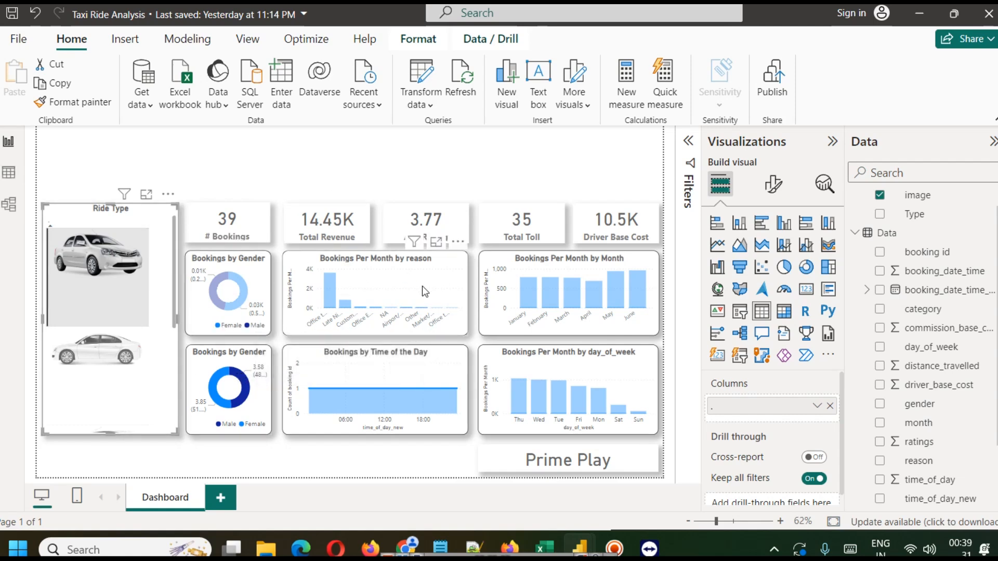
scroll(126, 301, "down", 2)
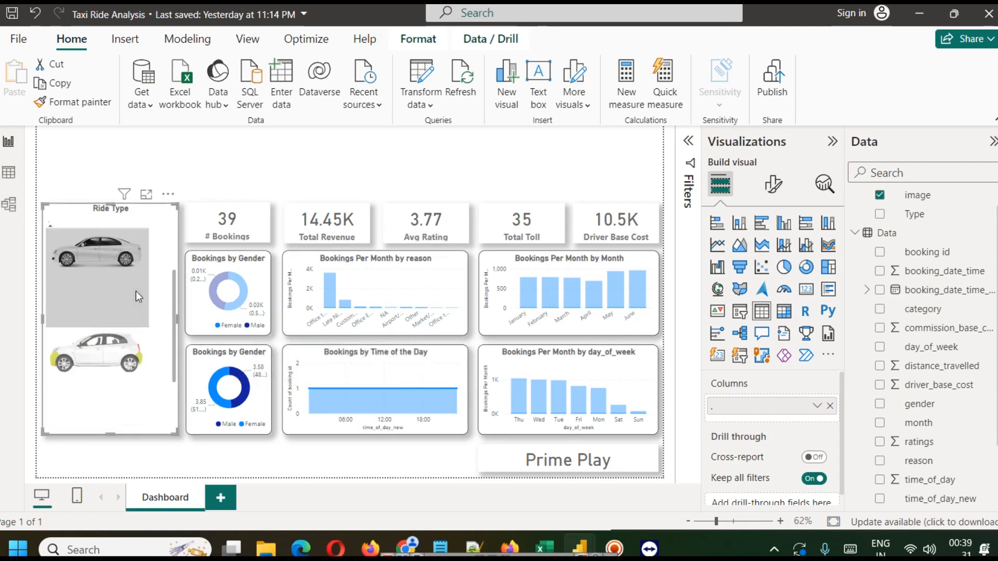
scroll(120, 329, "down", 1)
scroll(124, 324, "up", 2)
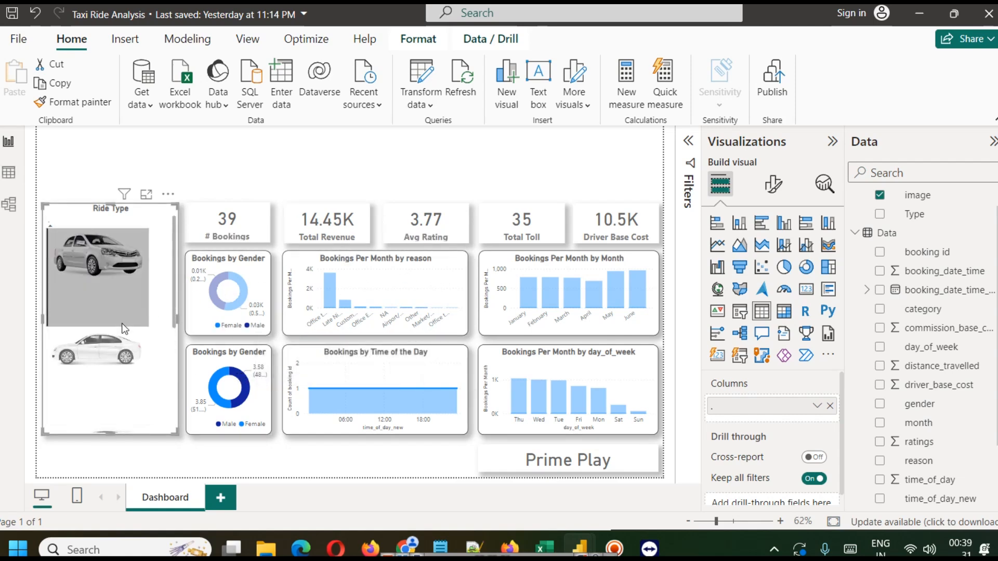
left_click(205, 157)
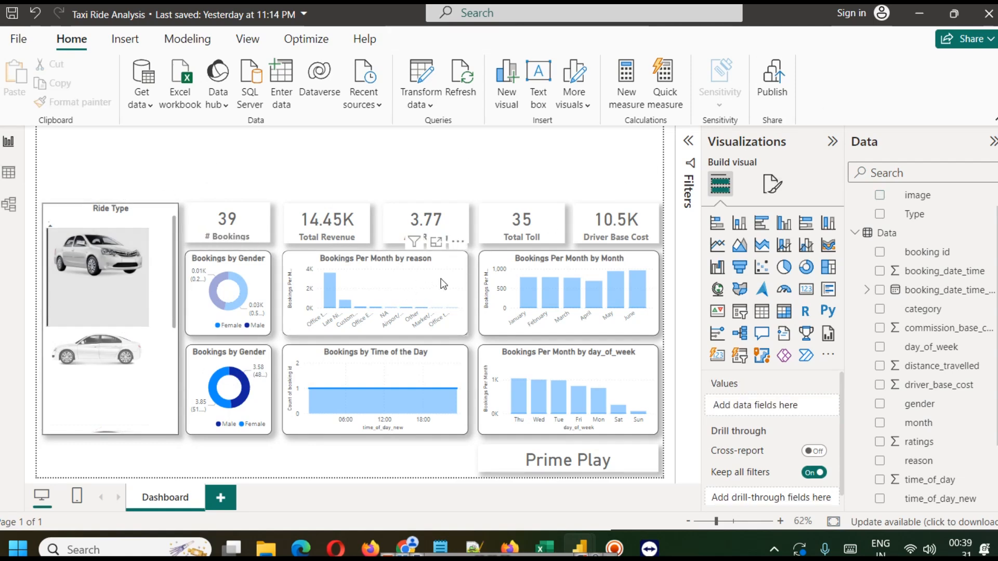
left_click(615, 548)
left_click_drag(772, 132, 788, 81)
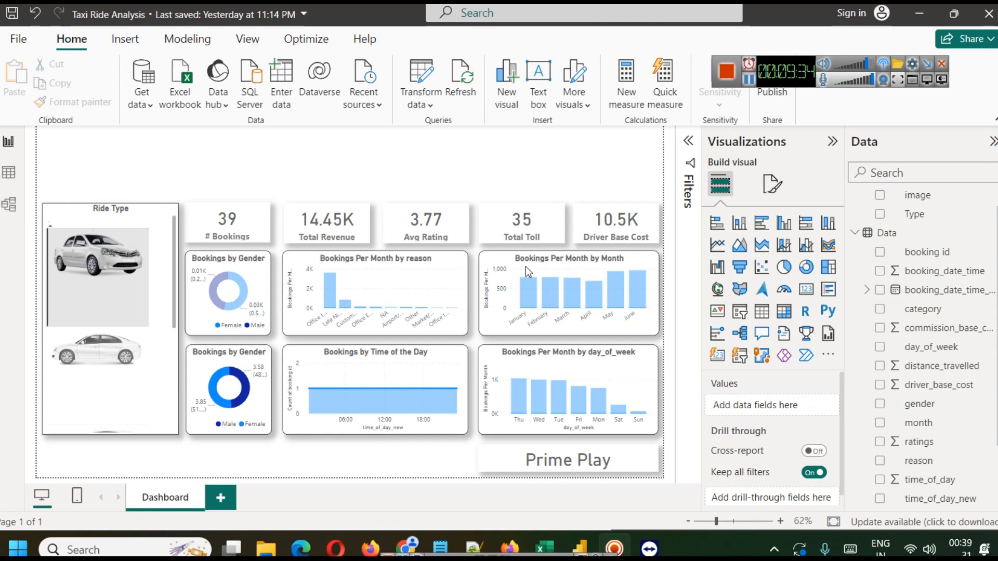
Step: Create a narrow slicer on a new report page using the image field from the cars table
left_click(221, 497)
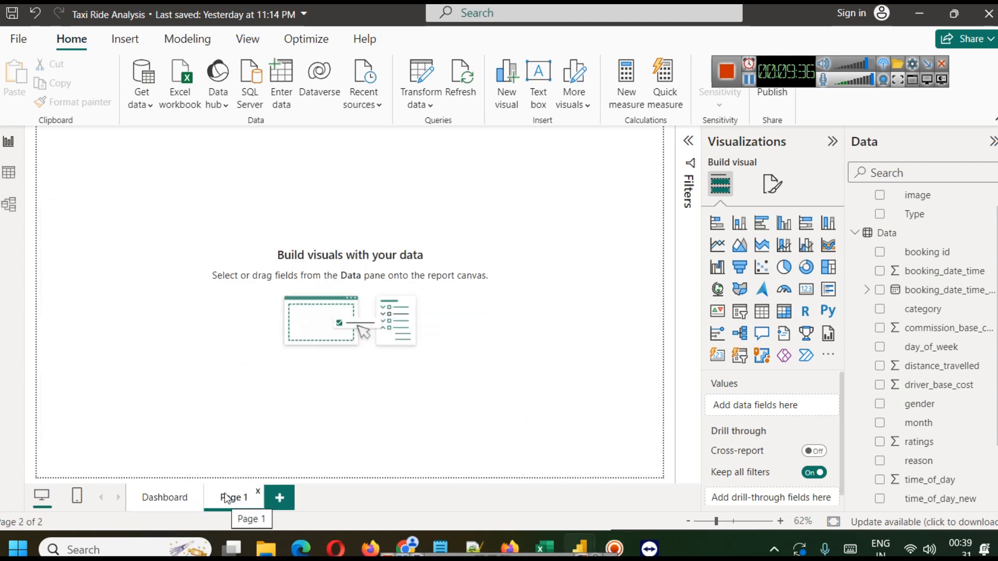
left_click(738, 312)
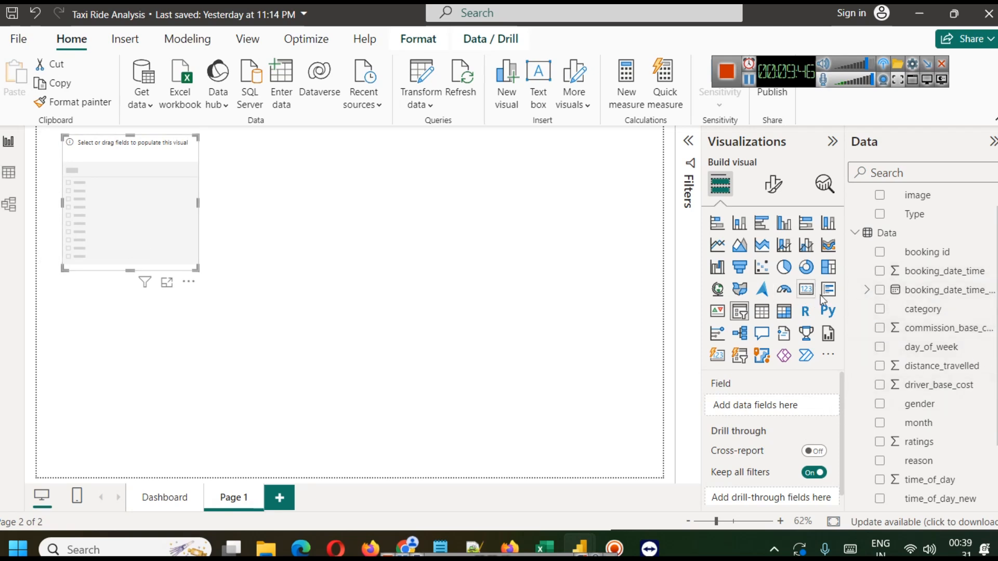
left_click_drag(930, 199, 798, 406)
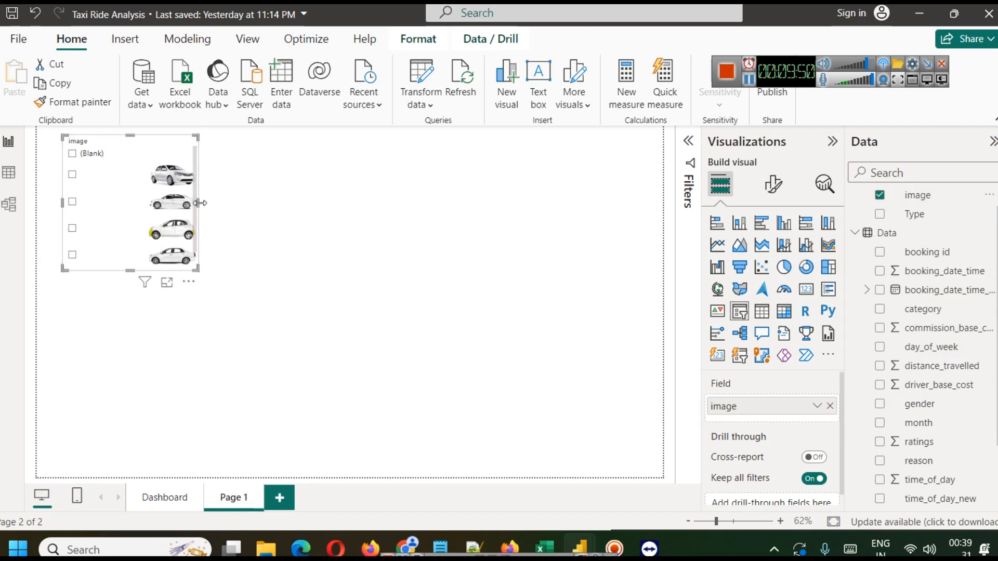
left_click_drag(200, 203, 229, 205)
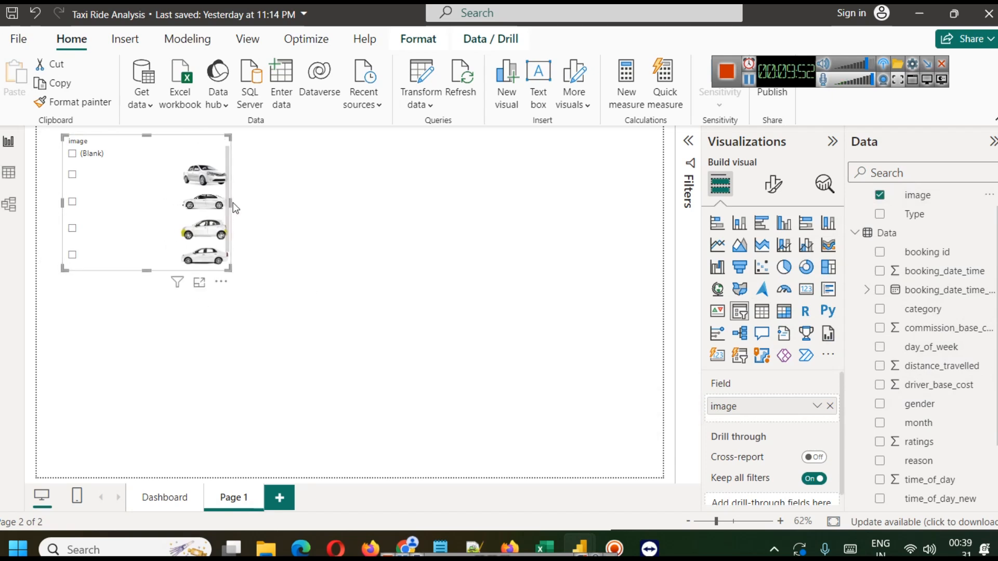
left_click_drag(230, 203, 141, 203)
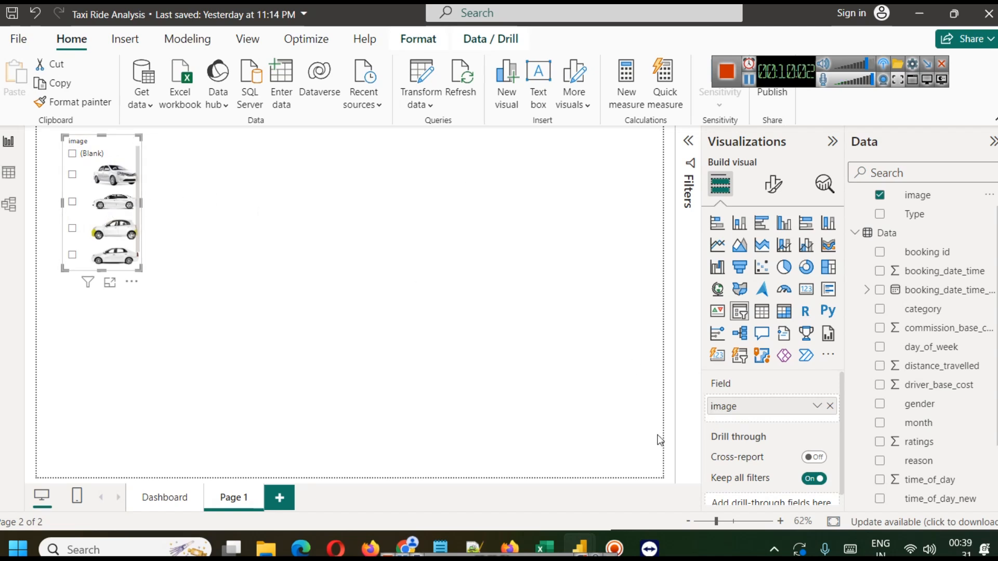
Step: Compare the Type values in cars.xlsx with the category column of OLA_trips_dataset.xlsx in Excel, and return to the Power BI report
mouse_move(545, 547)
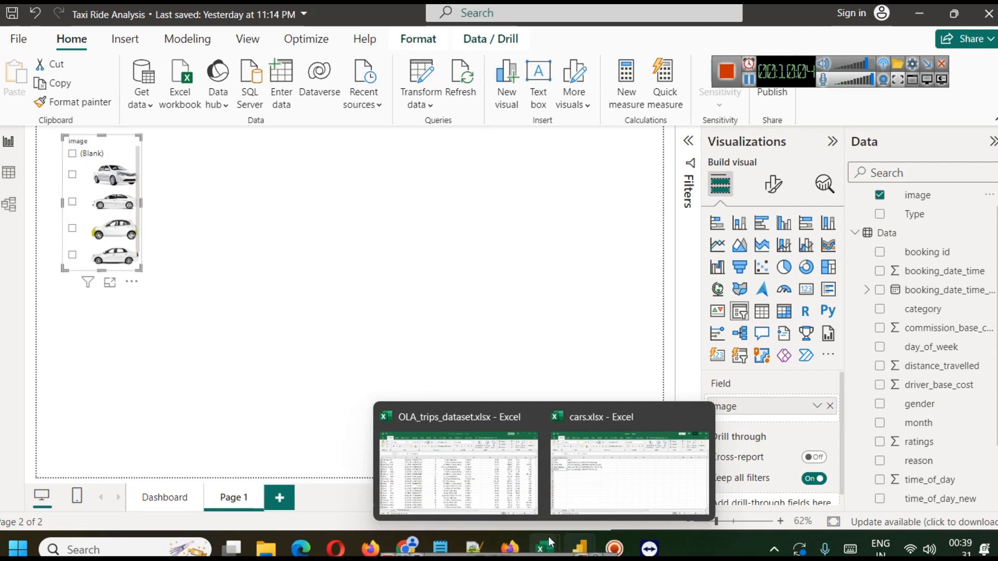
left_click(596, 462)
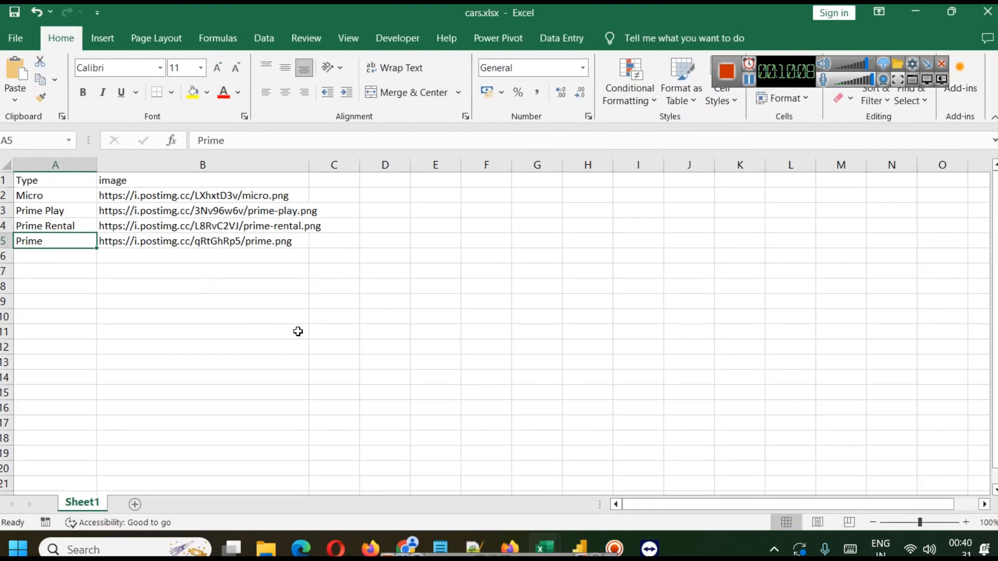
mouse_move(545, 547)
left_click(492, 468)
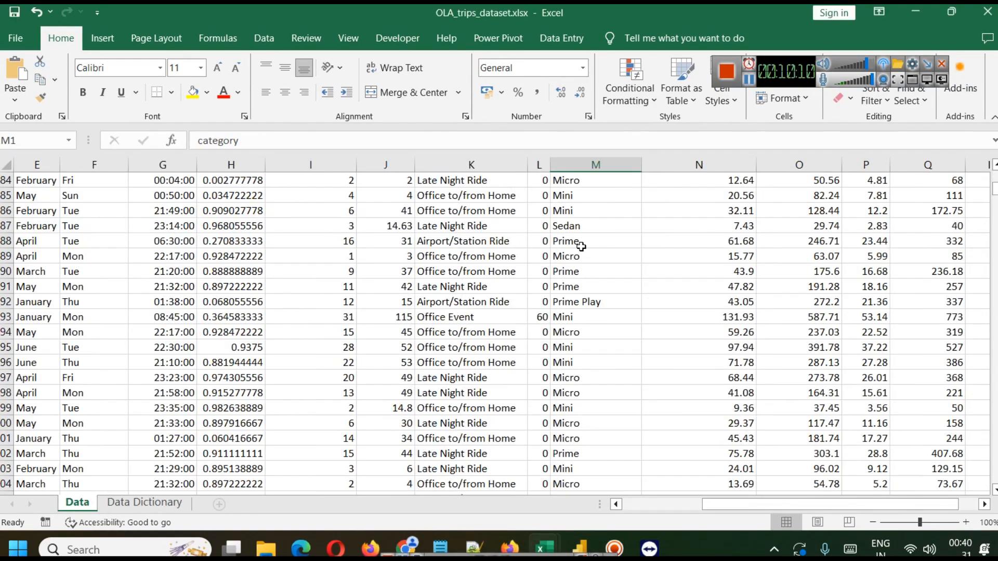
scroll(581, 247, "down", 10)
scroll(595, 253, "down", 3)
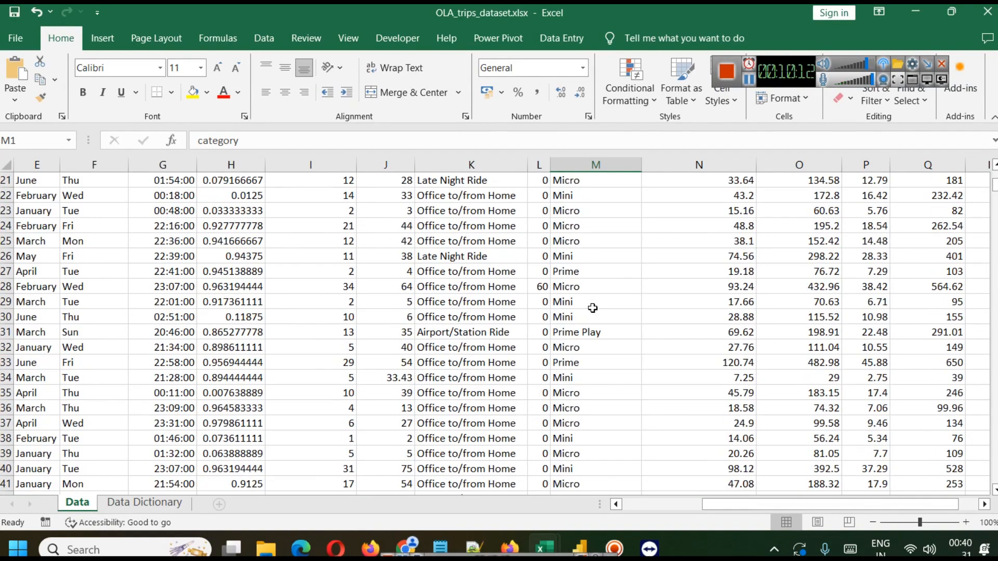
scroll(603, 312, "down", 3)
scroll(598, 234, "down", 11)
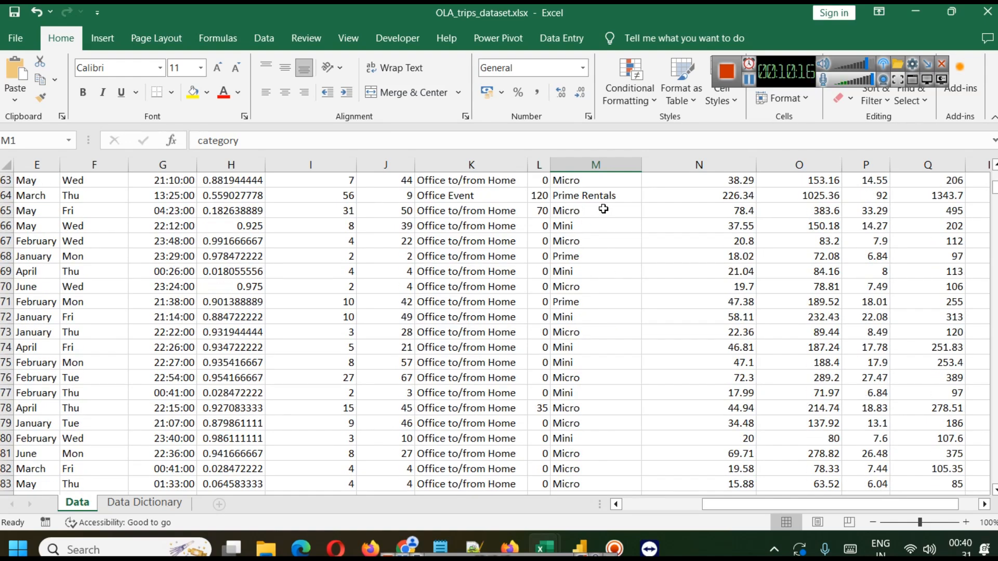
scroll(603, 260, "down", 2)
scroll(606, 304, "down", 8)
scroll(606, 306, "up", 2)
scroll(606, 306, "down", 3)
left_click(916, 12)
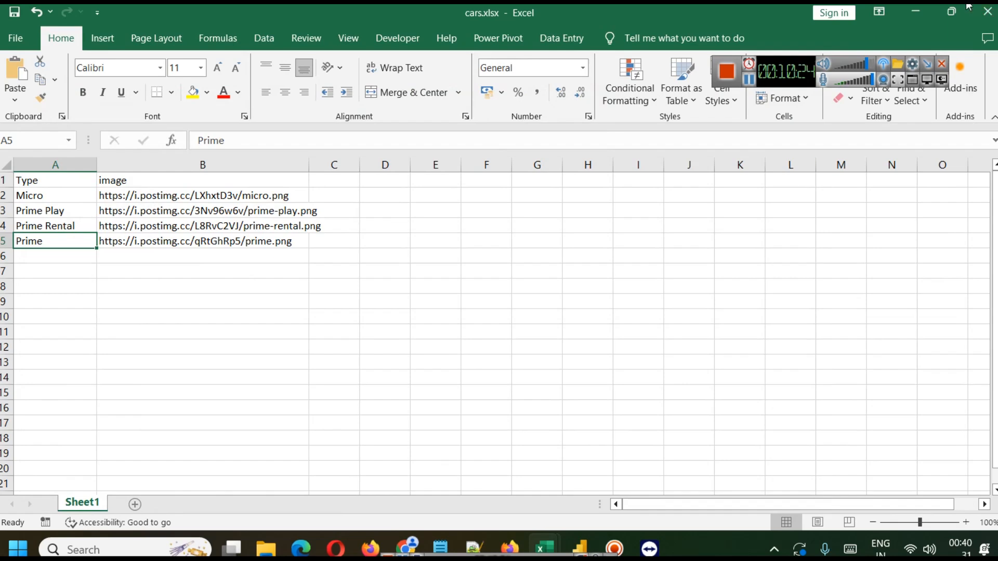
left_click(916, 12)
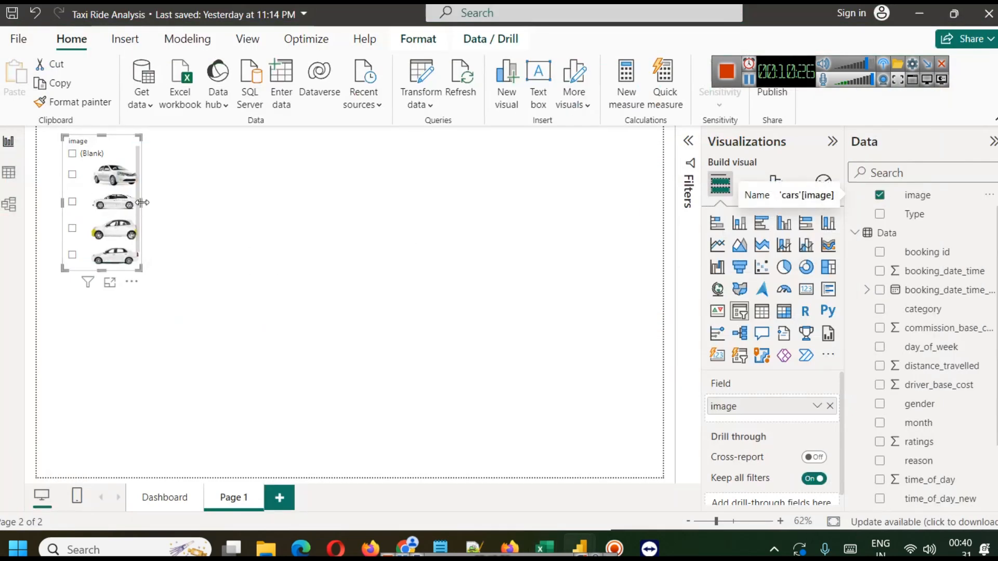
Step: Widen the image slicer slightly on the new page
left_click_drag(140, 203, 152, 203)
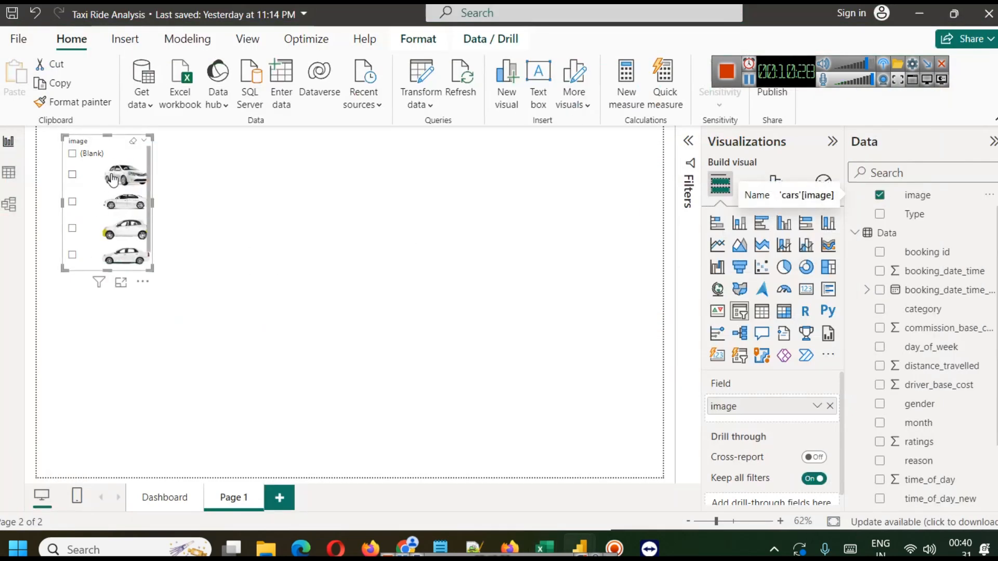
Step: Set the image slicer's style to Tile in its slicer settings
left_click(123, 186)
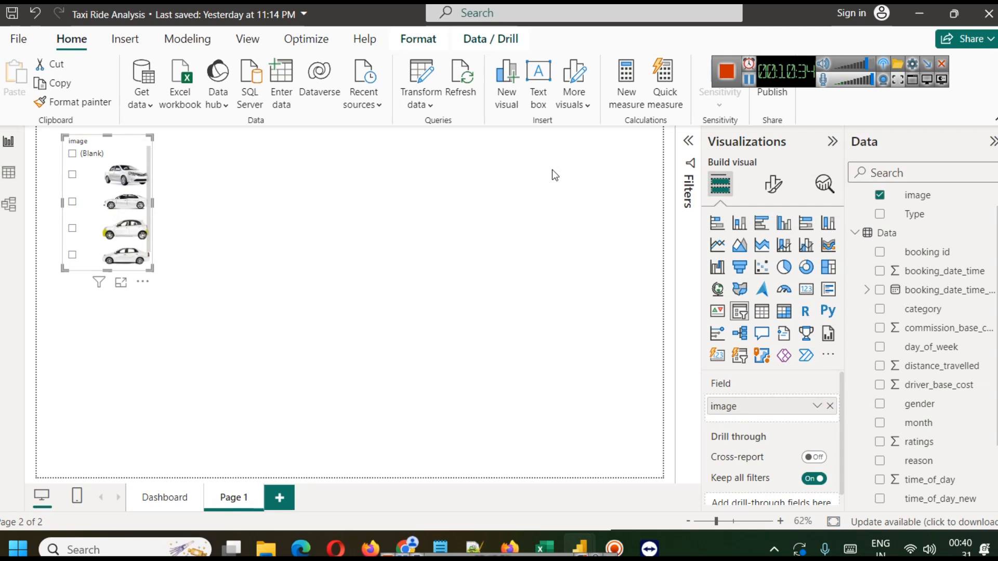
left_click(773, 184)
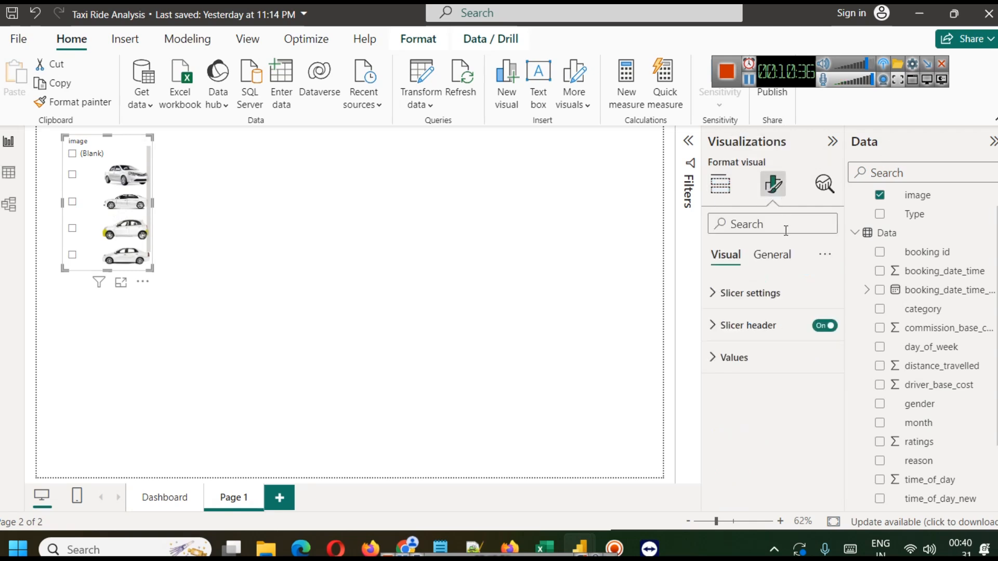
left_click(741, 294)
scroll(746, 295, "down", 1)
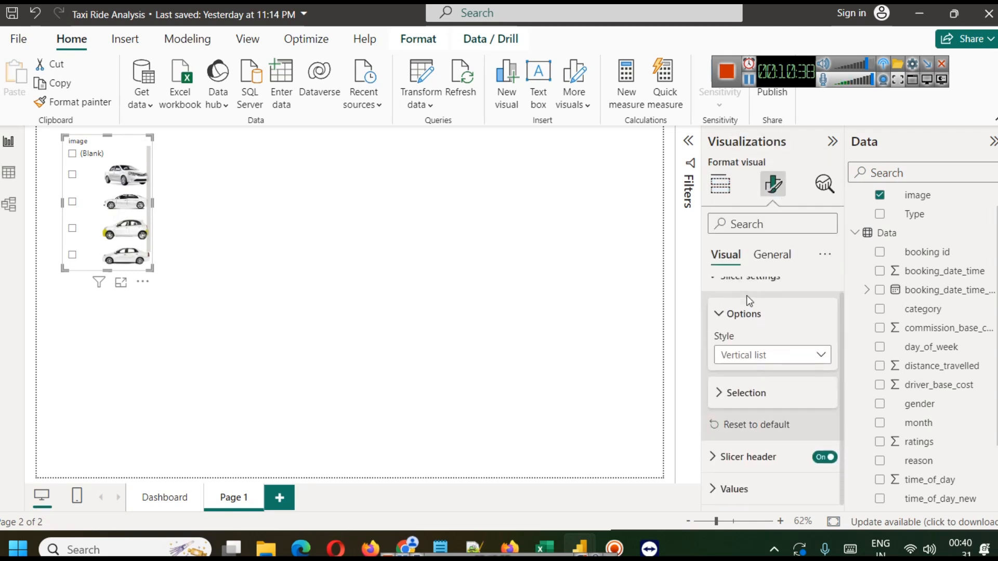
left_click(759, 354)
left_click(764, 393)
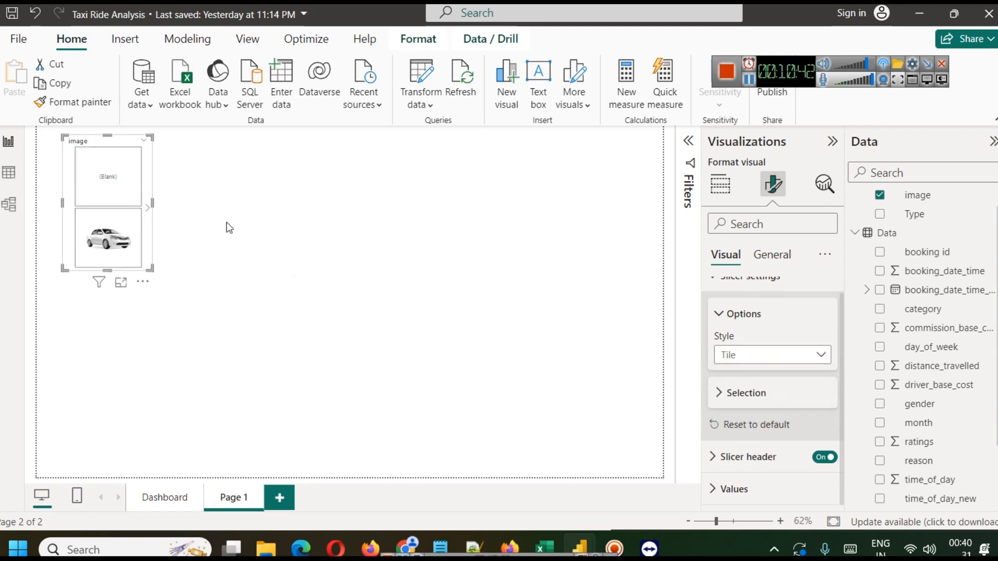
Step: Try the Dropdown style on the image slicer and open its list of values
left_click(754, 355)
left_click(753, 408)
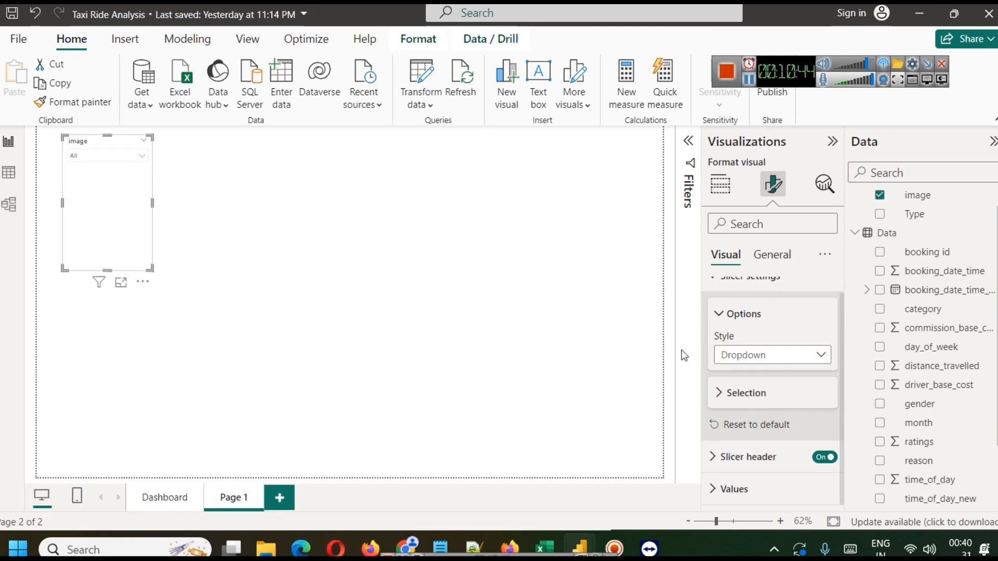
left_click(133, 152)
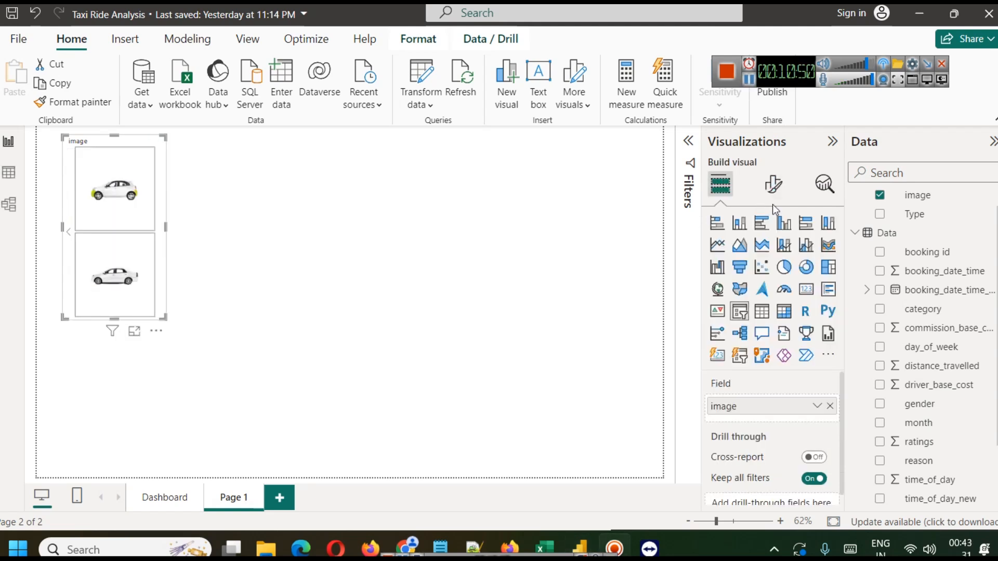
Step: Examine the style options available in the image slicer's settings
left_click(773, 184)
left_click(748, 293)
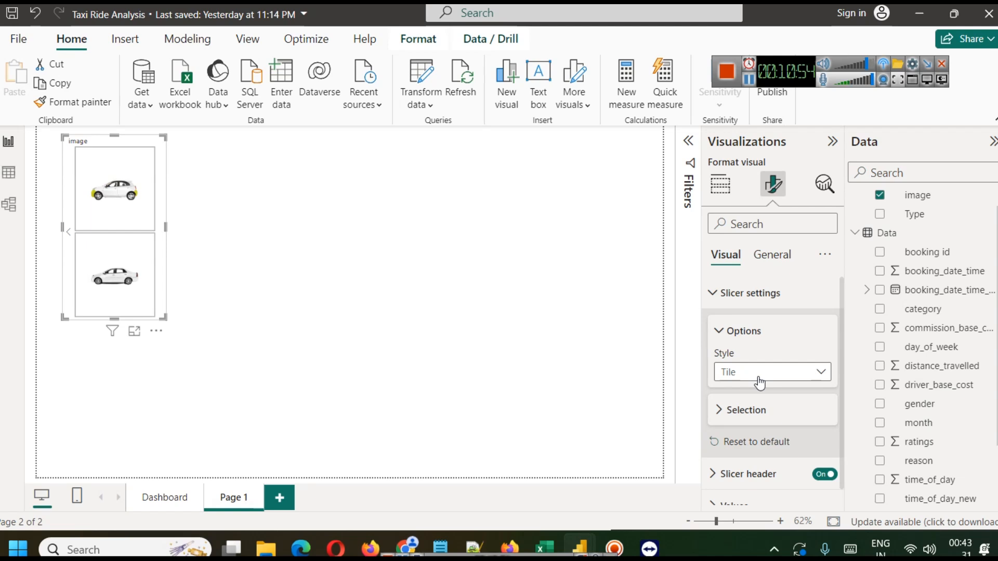
scroll(772, 385, "down", 1)
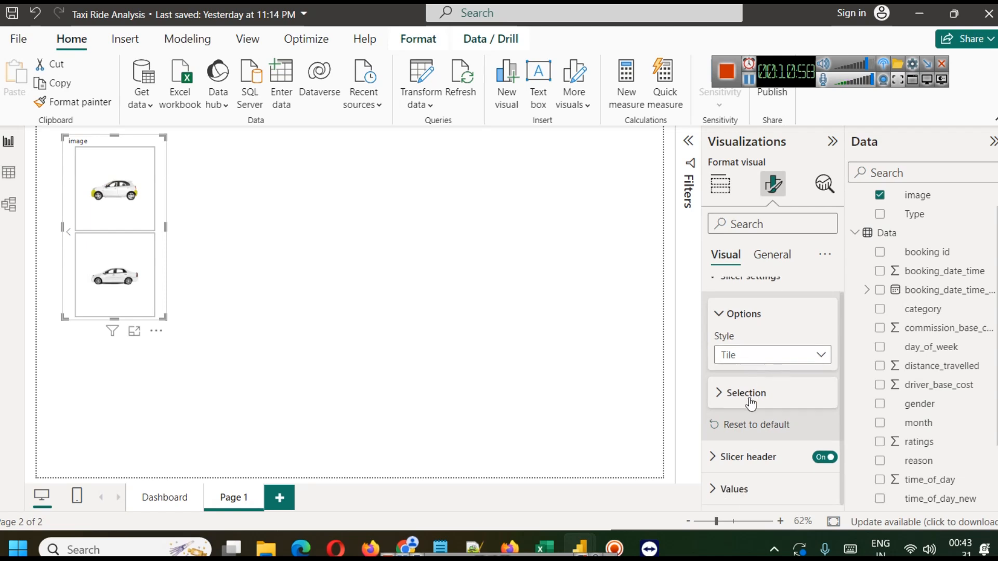
left_click(754, 359)
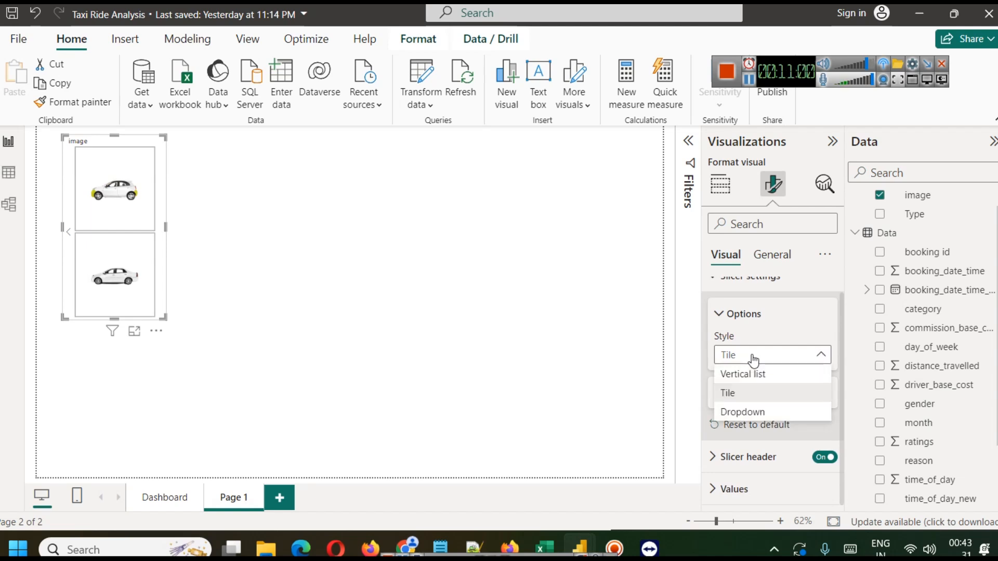
left_click(753, 356)
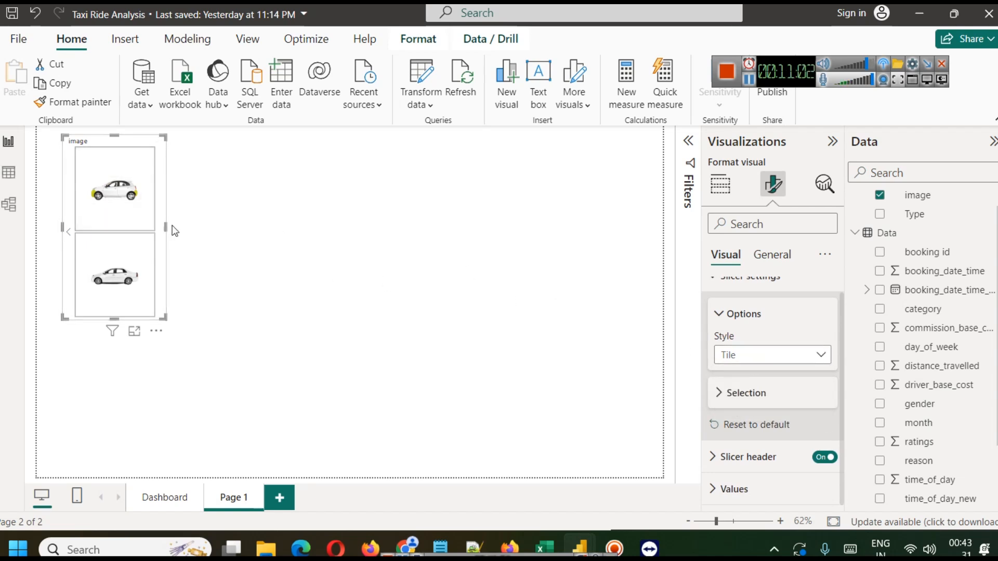
Step: Stretch the image slicer across the full page width and shorten it to a strip showing the car tiles in one row
left_click_drag(166, 226, 663, 214)
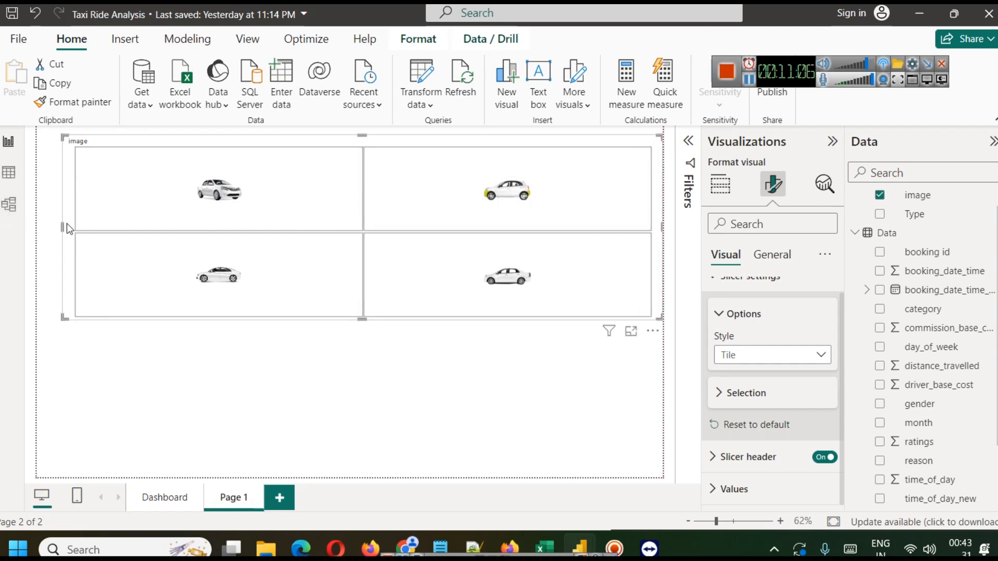
left_click_drag(61, 227, 38, 225)
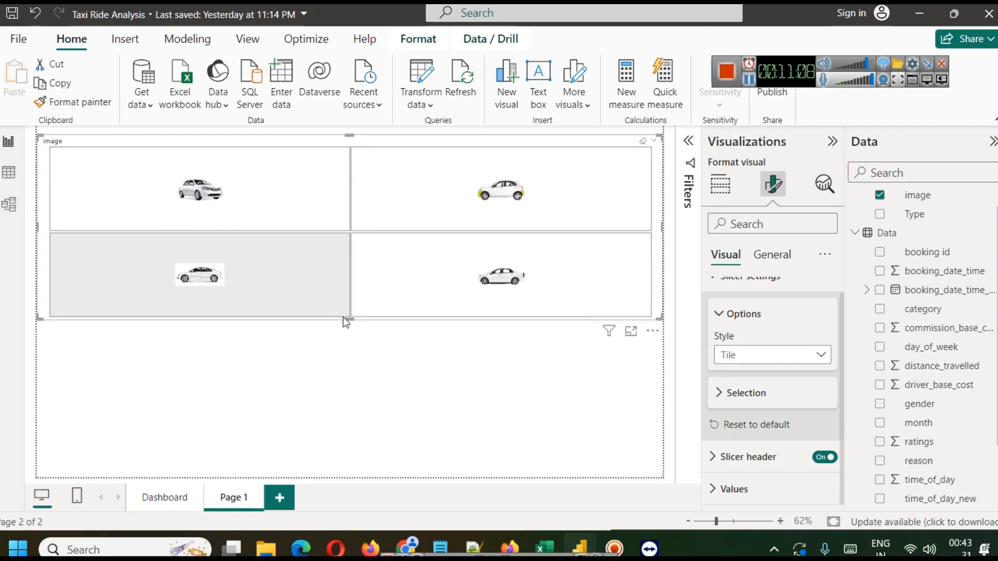
left_click_drag(349, 319, 366, 213)
left_click(401, 265)
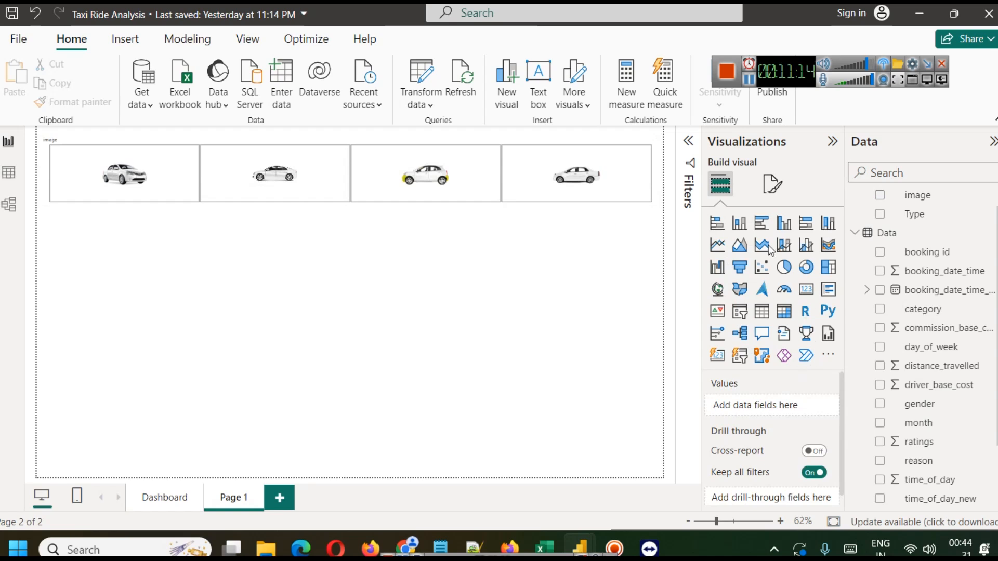
Step: Set the font size of the image slicer's values to 24
left_click(508, 141)
left_click(774, 184)
left_click(757, 359)
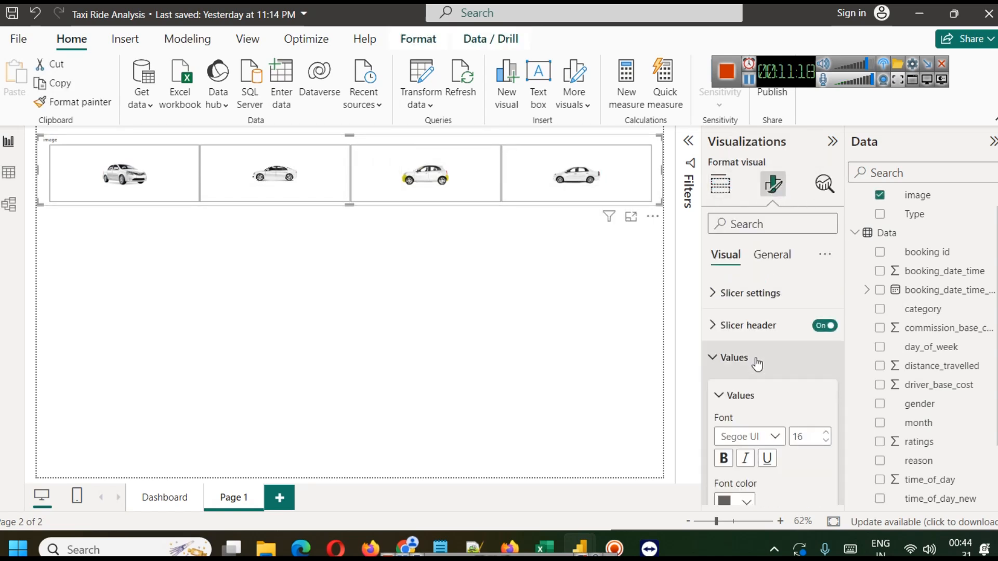
scroll(834, 410, "down", 3)
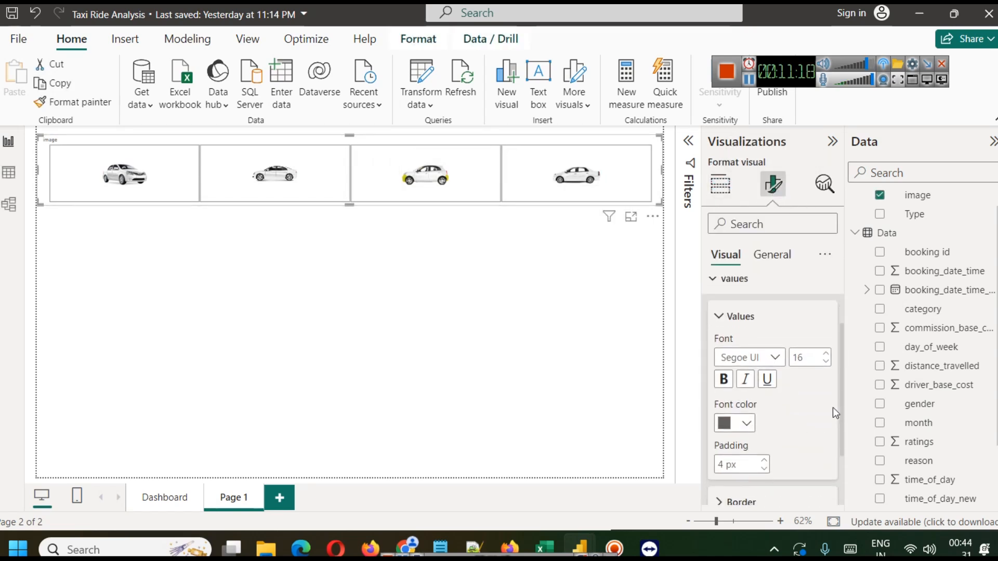
left_click(826, 354)
left_click(826, 354)
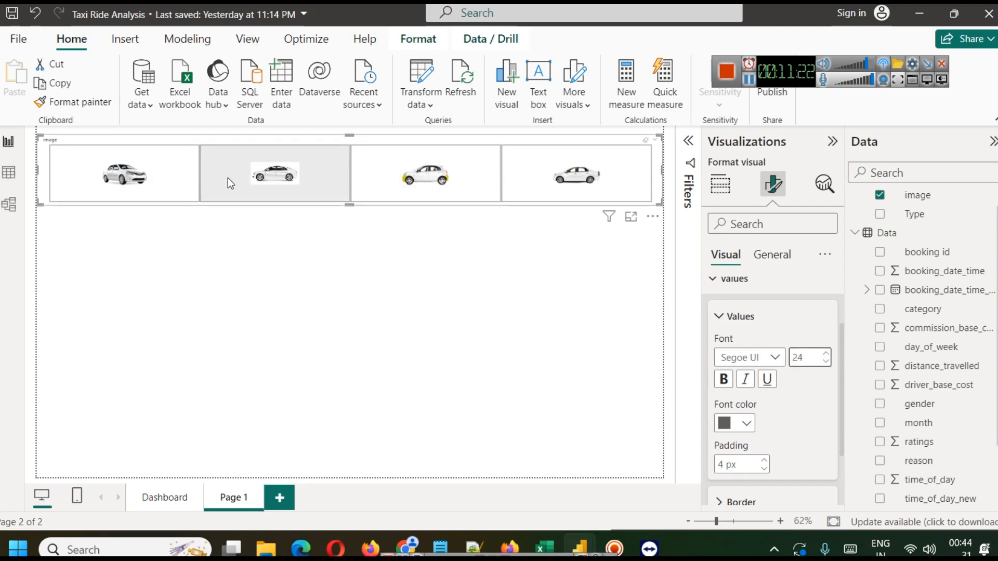
scroll(801, 400, "down", 3)
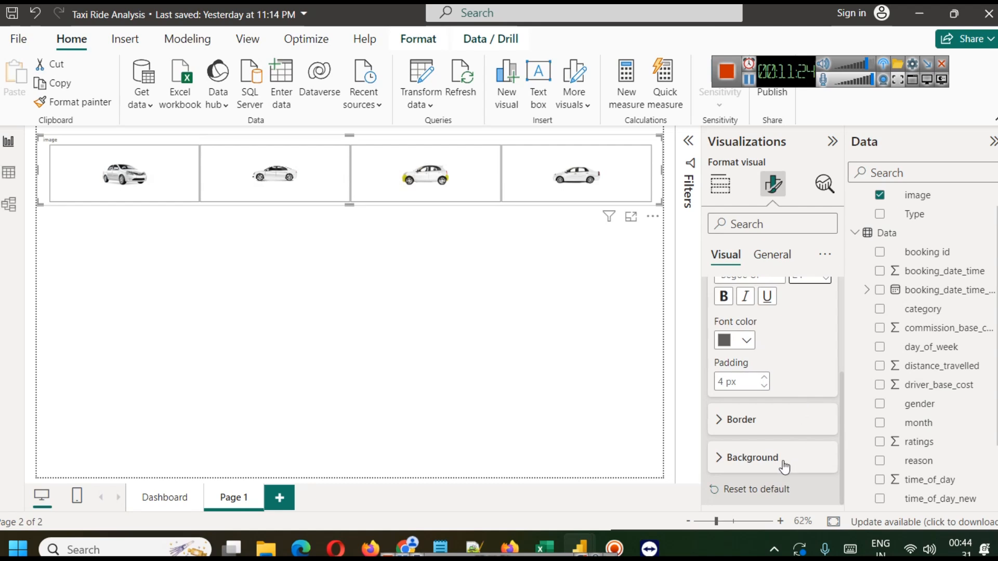
scroll(783, 460, "up", 5)
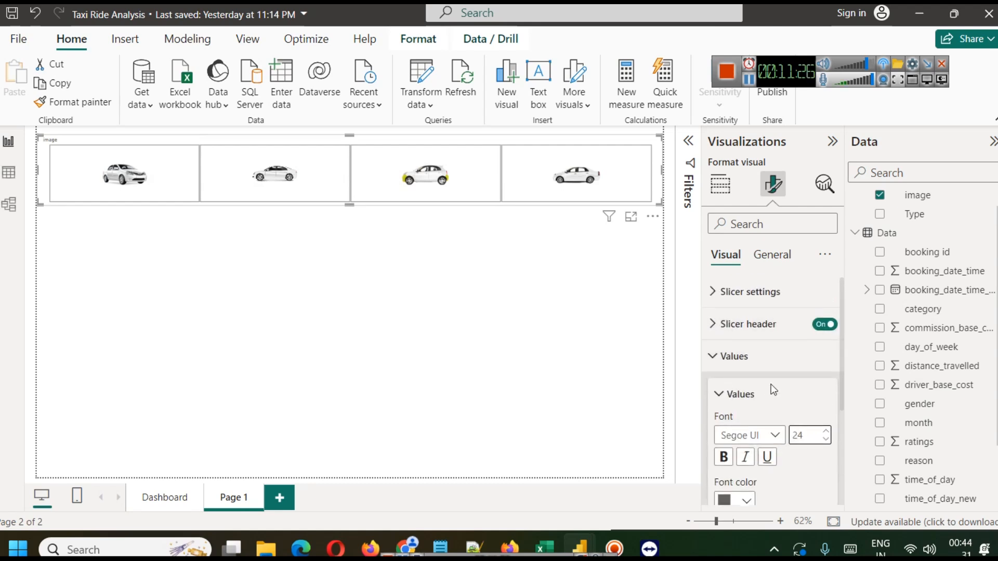
Step: Turn on the "Select all" option in the image slicer's selection settings and test it on the Select all tile
scroll(771, 385, "up", 1)
left_click(742, 292)
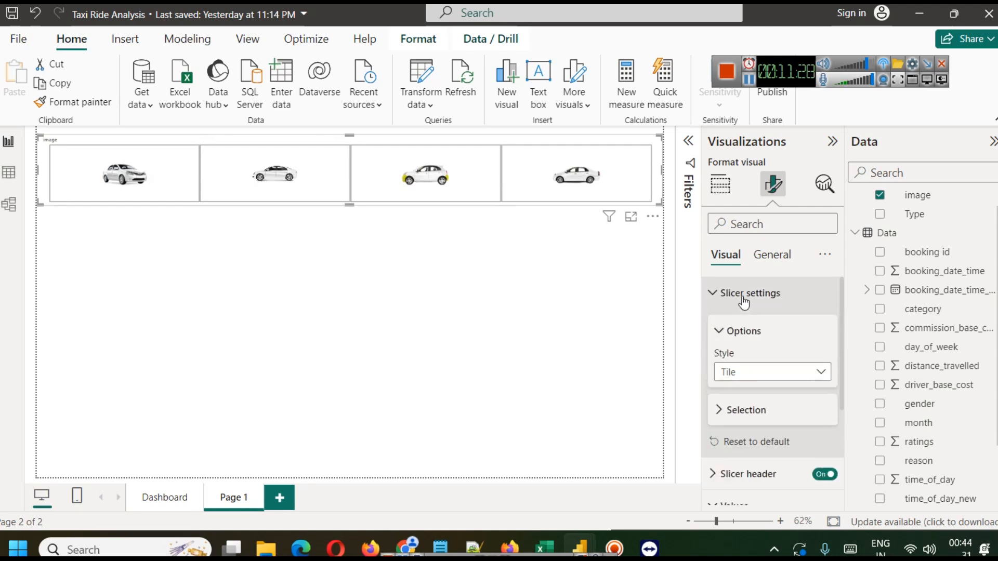
left_click(753, 408)
scroll(771, 416, "down", 1)
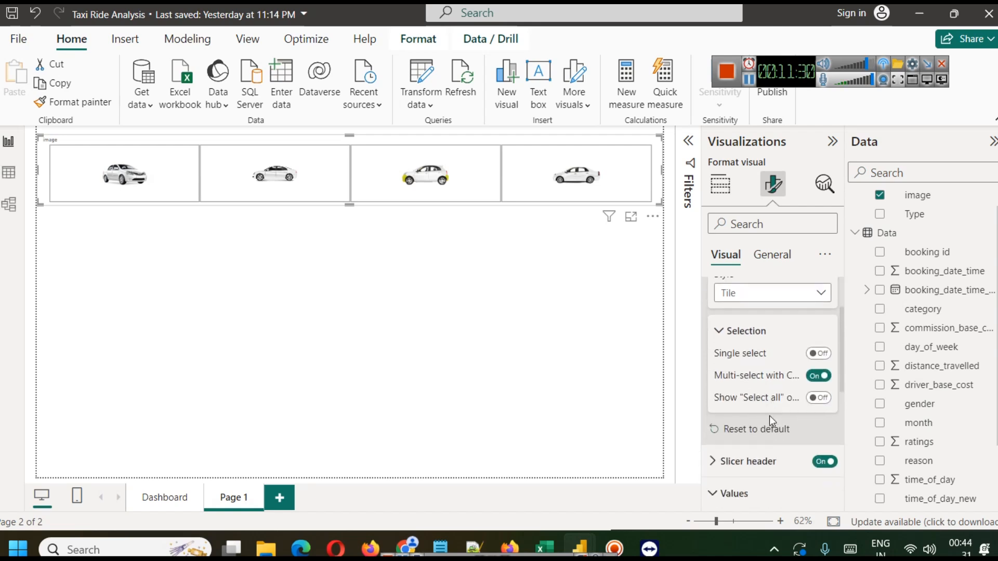
left_click(819, 398)
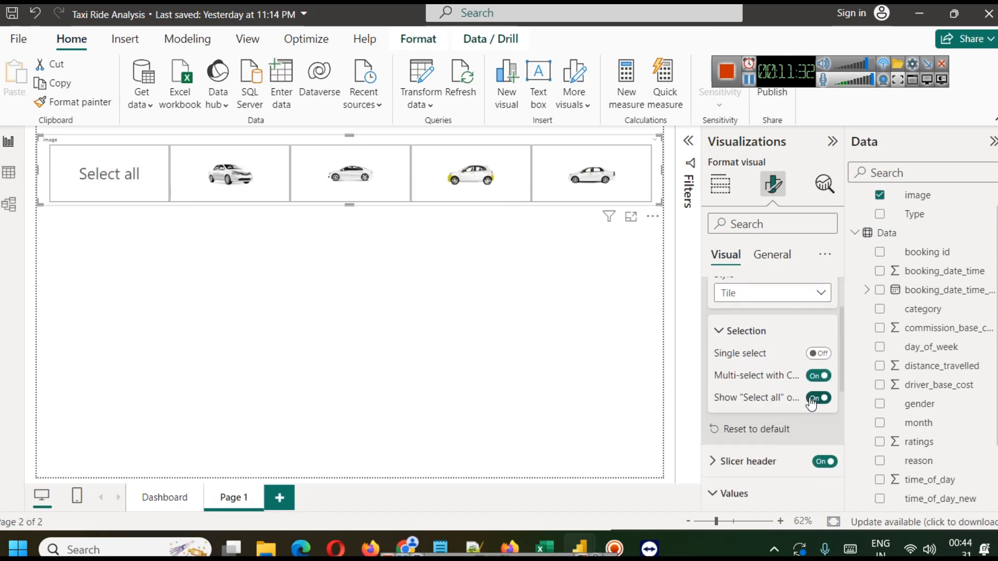
left_click(114, 177)
left_click(113, 177)
Step: Set the border color of the image slicer's values to light gray
scroll(751, 413, "down", 2)
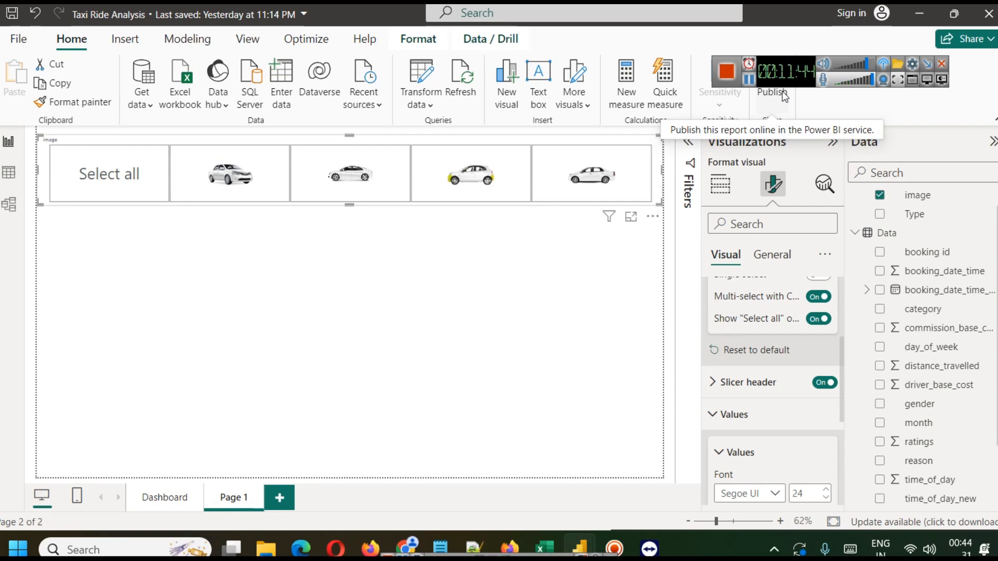
left_click(749, 79)
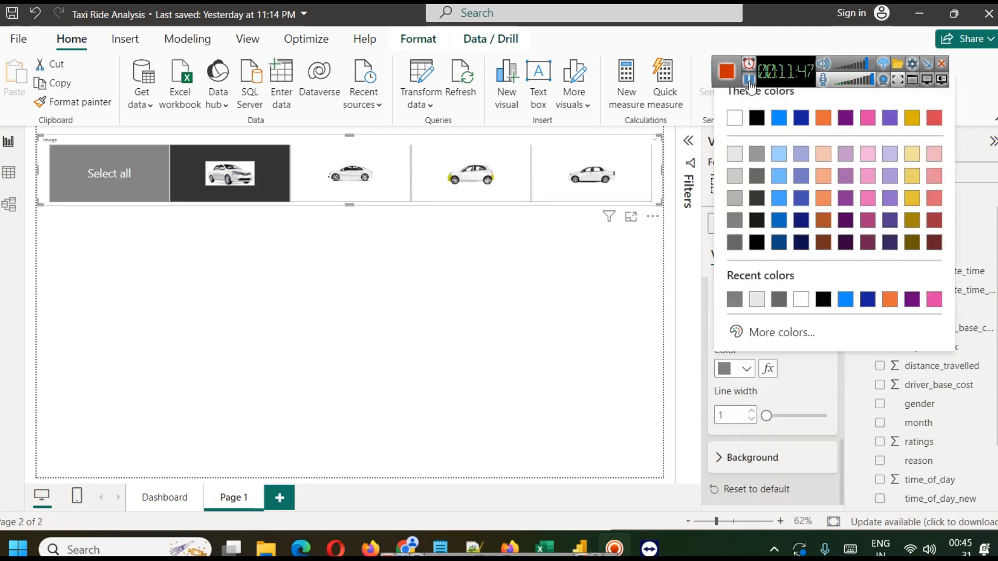
left_click(734, 176)
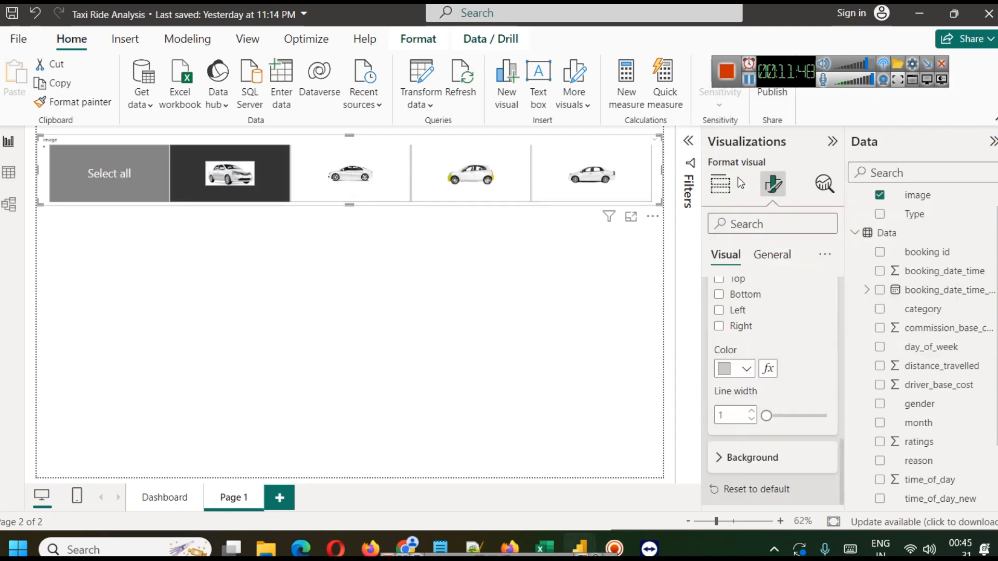
left_click(532, 254)
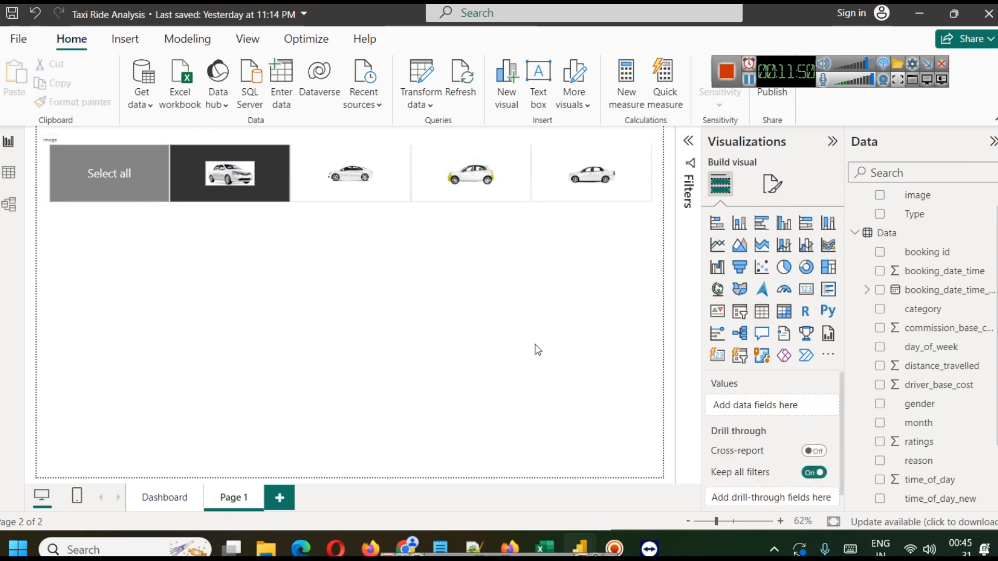
Step: Test the image slicer by toggling the Select all tile and picking the last car image, then clear the selection
left_click(125, 175)
left_click(117, 178)
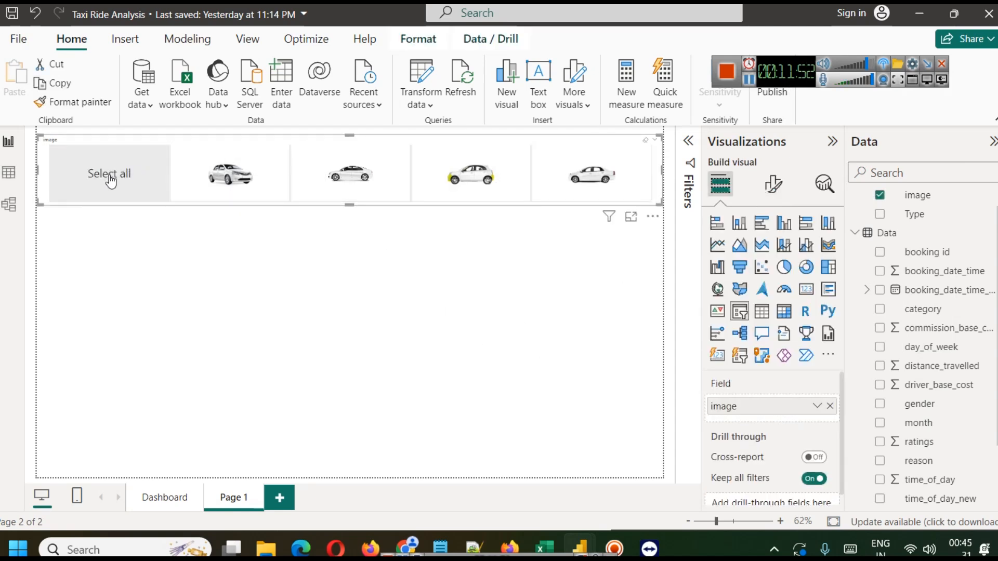
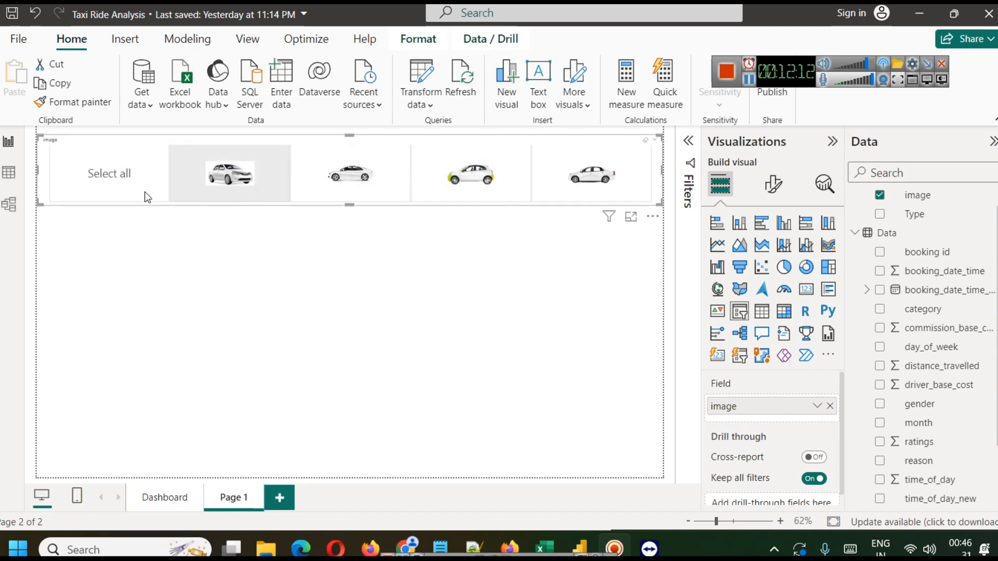
left_click(567, 182)
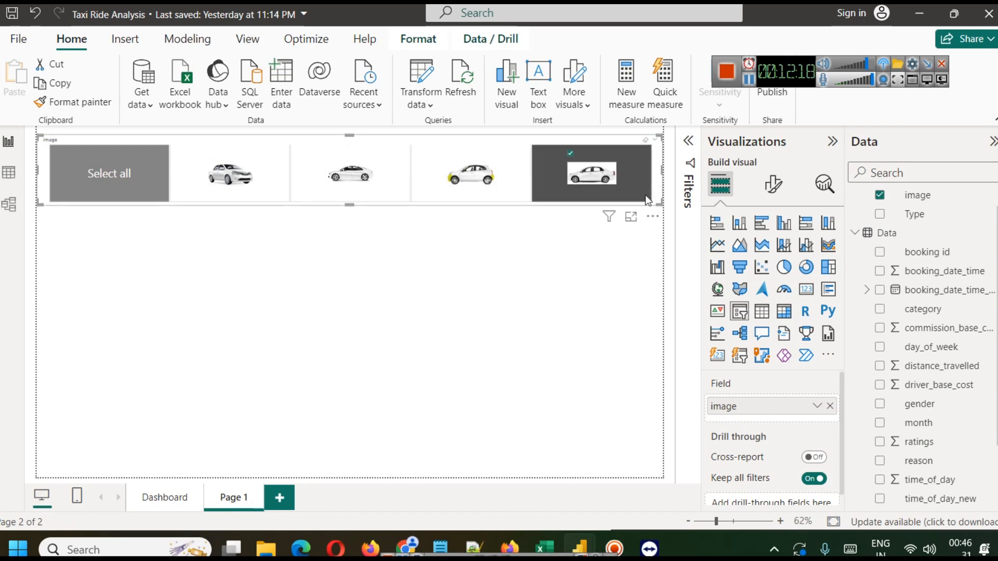
left_click(123, 166)
left_click(123, 166)
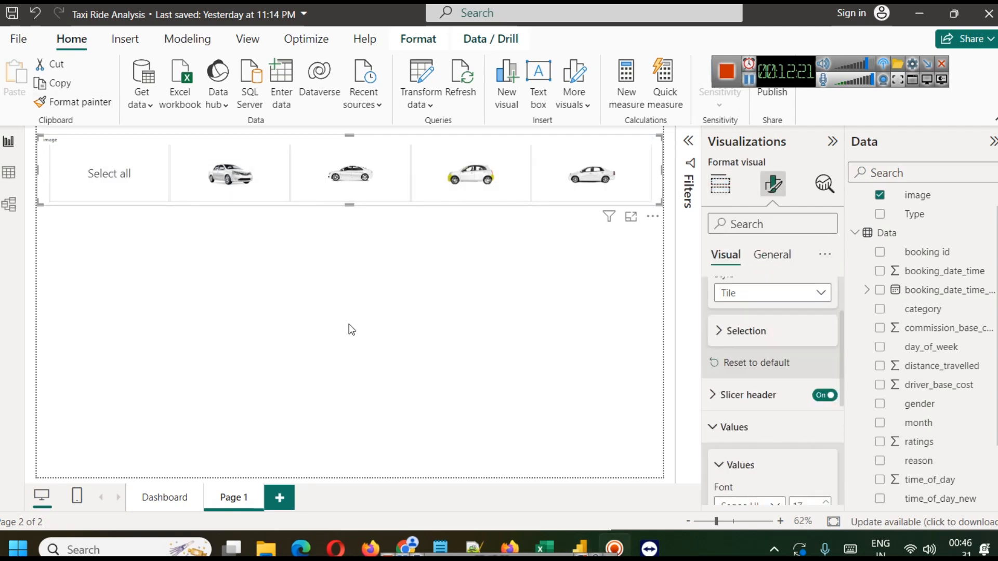
left_click(352, 330)
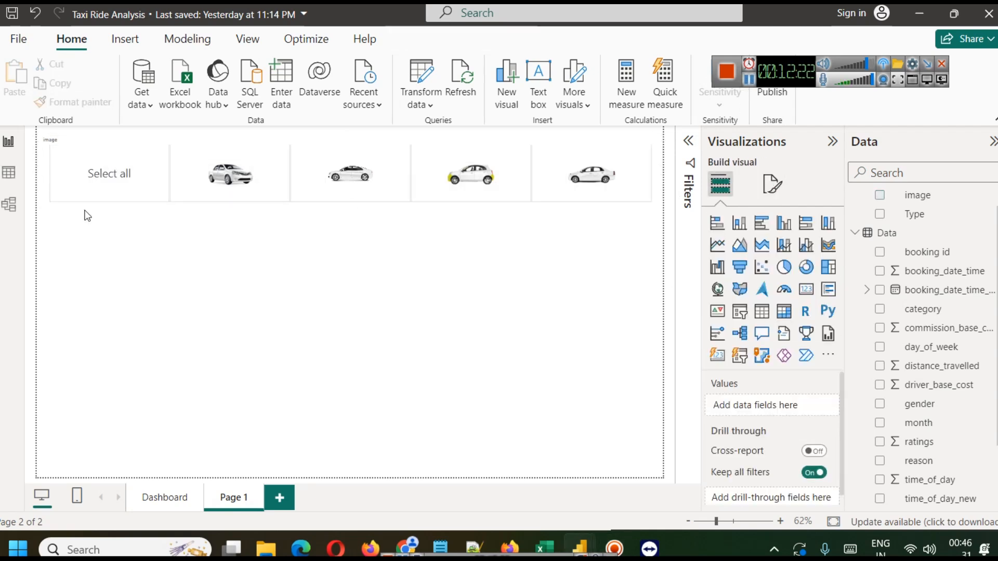
Step: Rename the image field of the car-image slicer to "." for this visual only
left_click(83, 143)
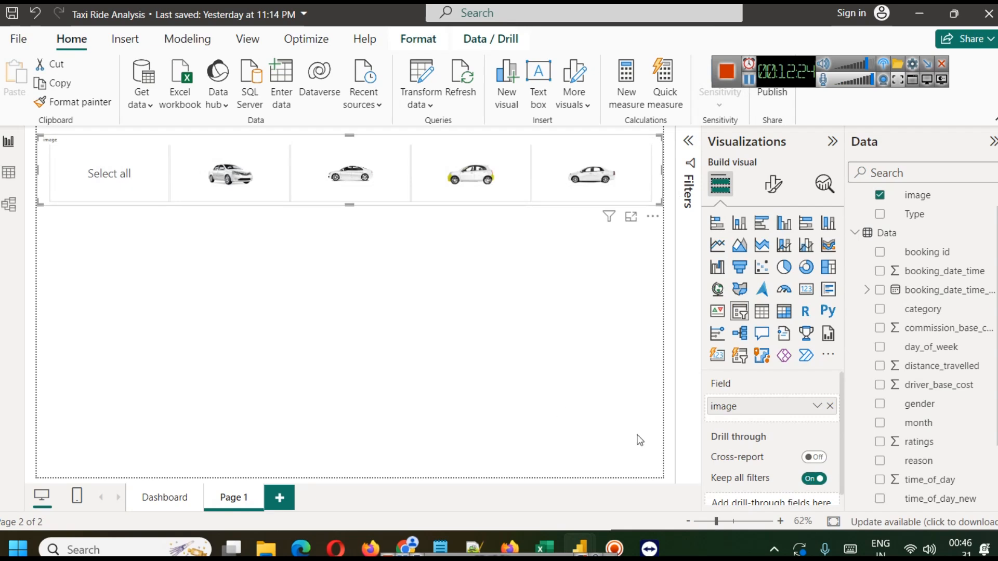
left_click(818, 406)
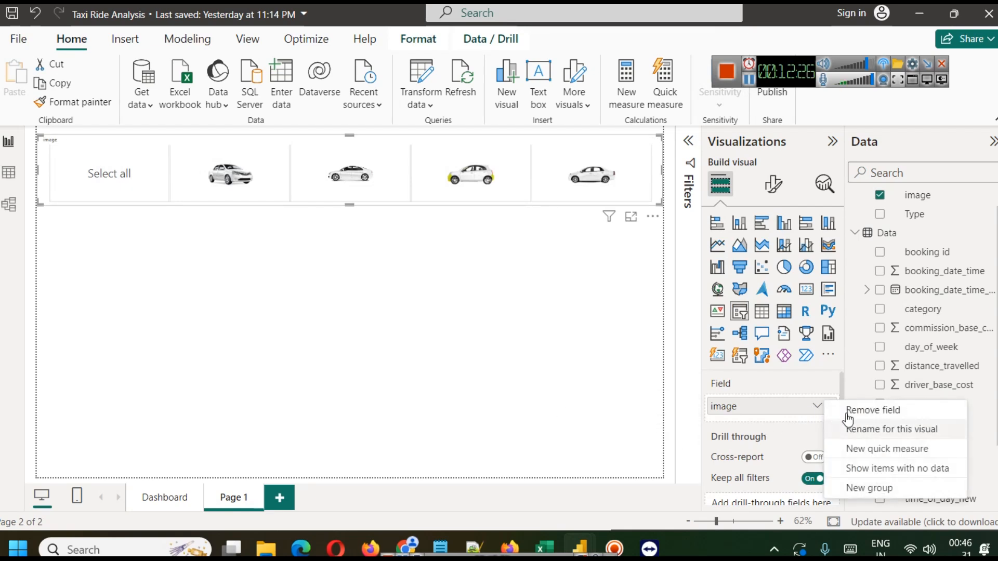
left_click(814, 407)
left_click(815, 407)
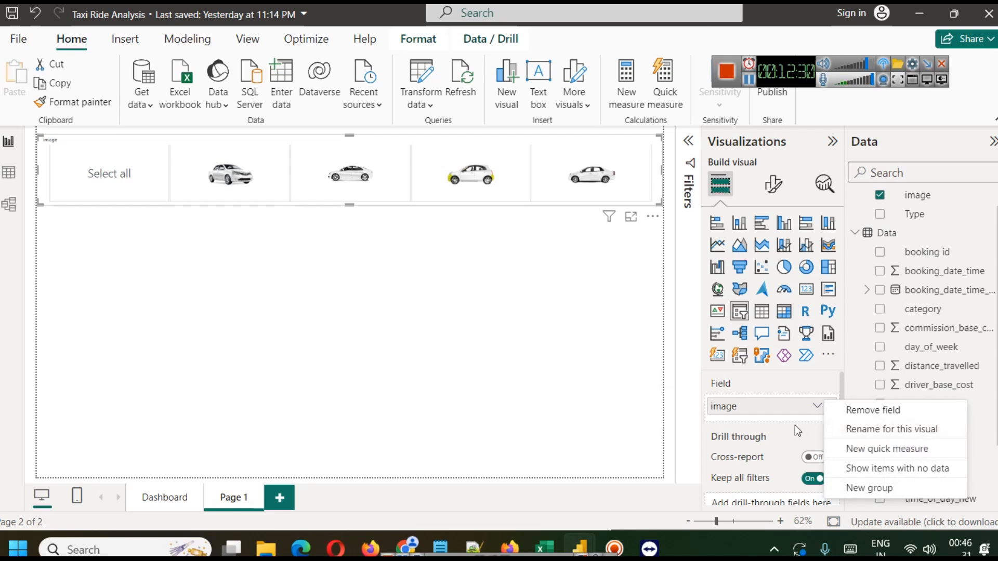
left_click(811, 414)
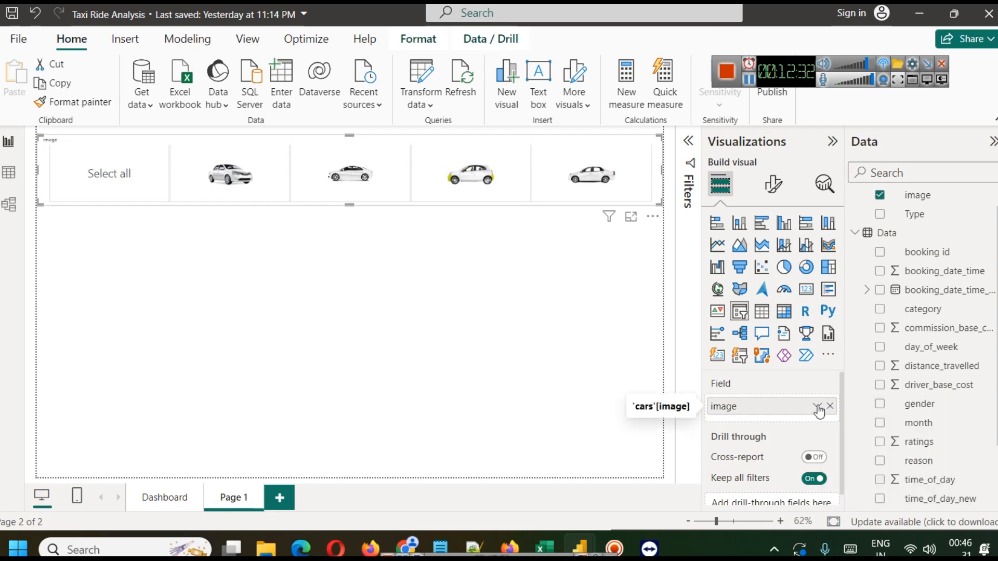
left_click(817, 408)
left_click(860, 429)
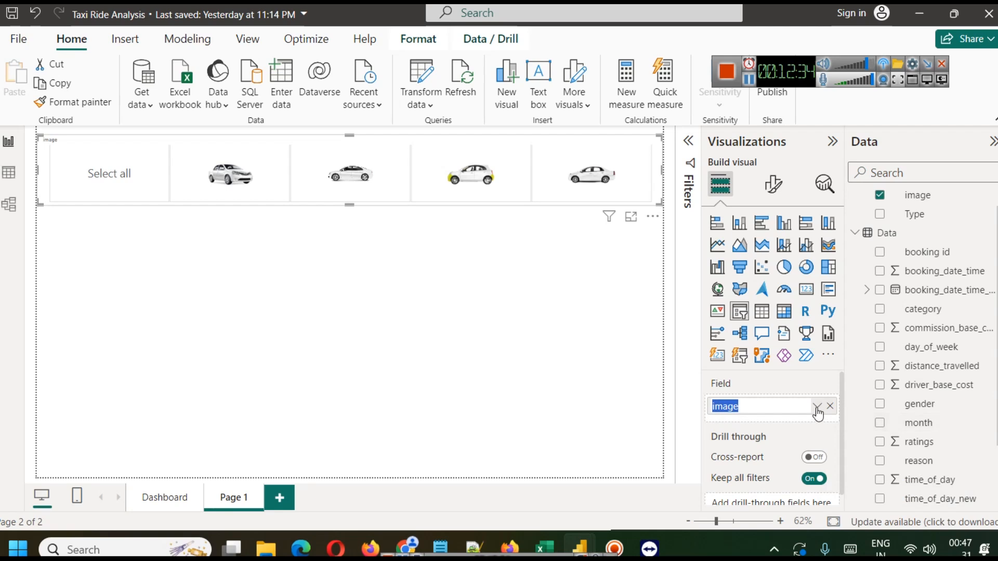
type(".")
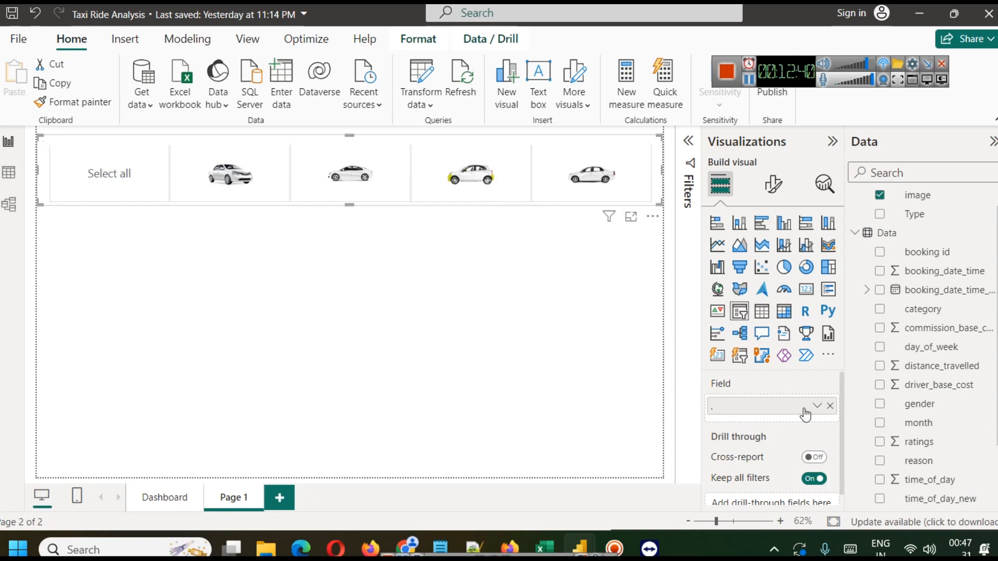
Step: Turn on the image slicer's title and set its text to "Ride Type"
left_click(773, 184)
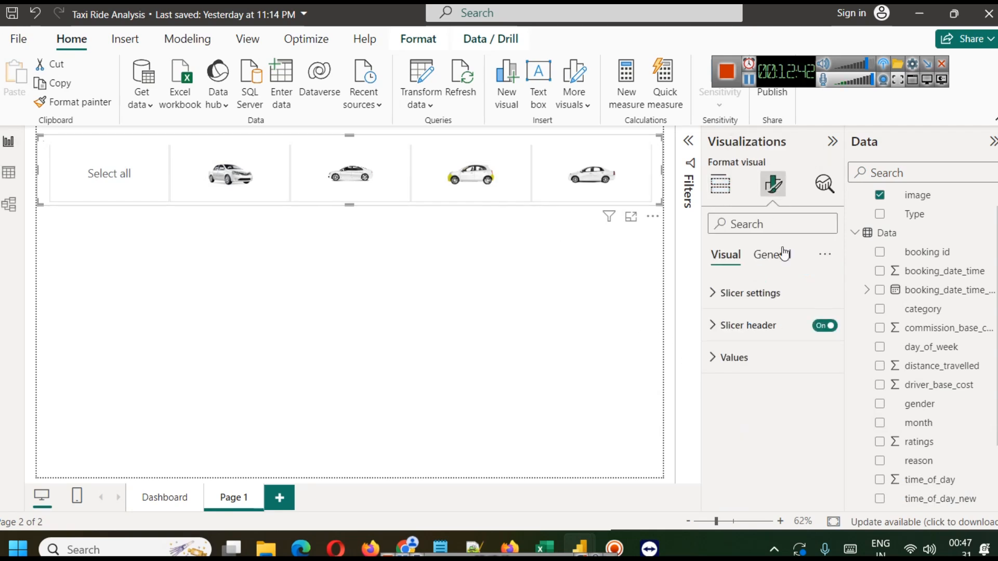
left_click(769, 256)
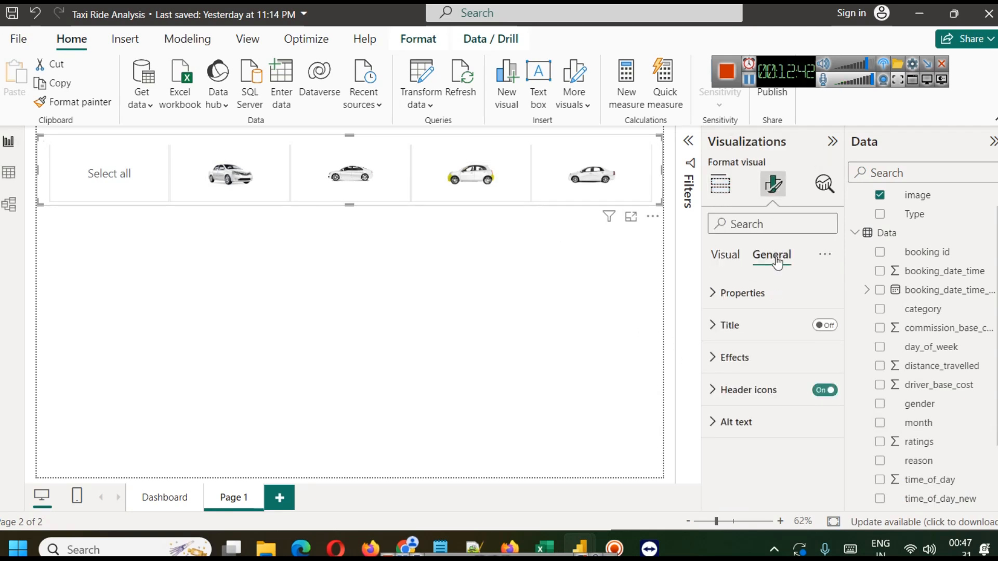
left_click(826, 325)
left_click(823, 326)
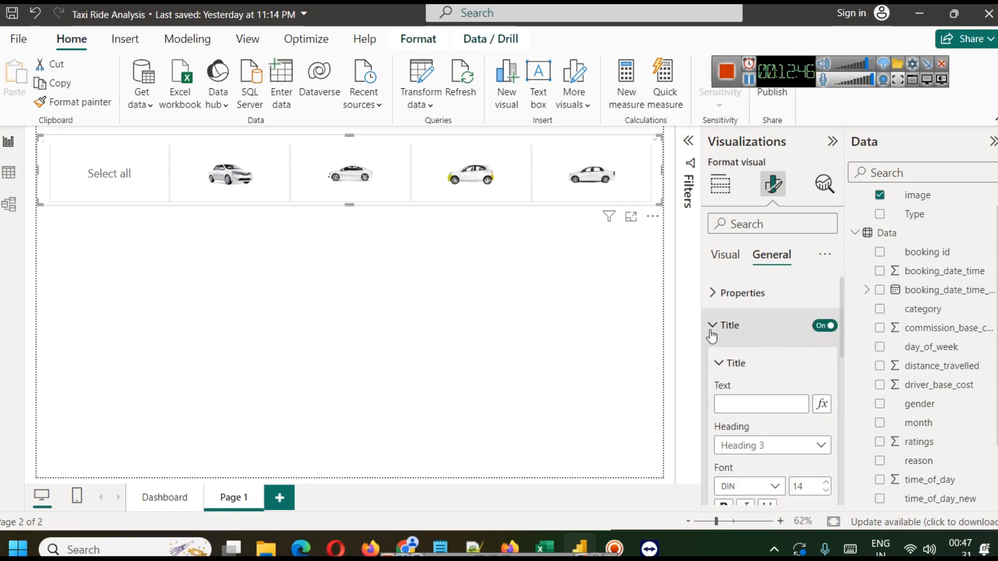
left_click(737, 403)
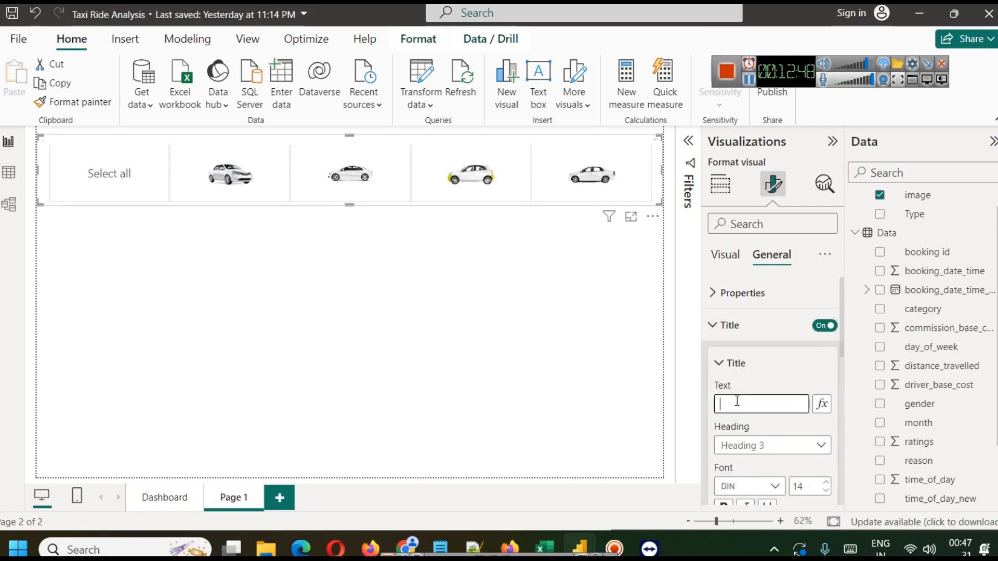
type("Ride Tpe")
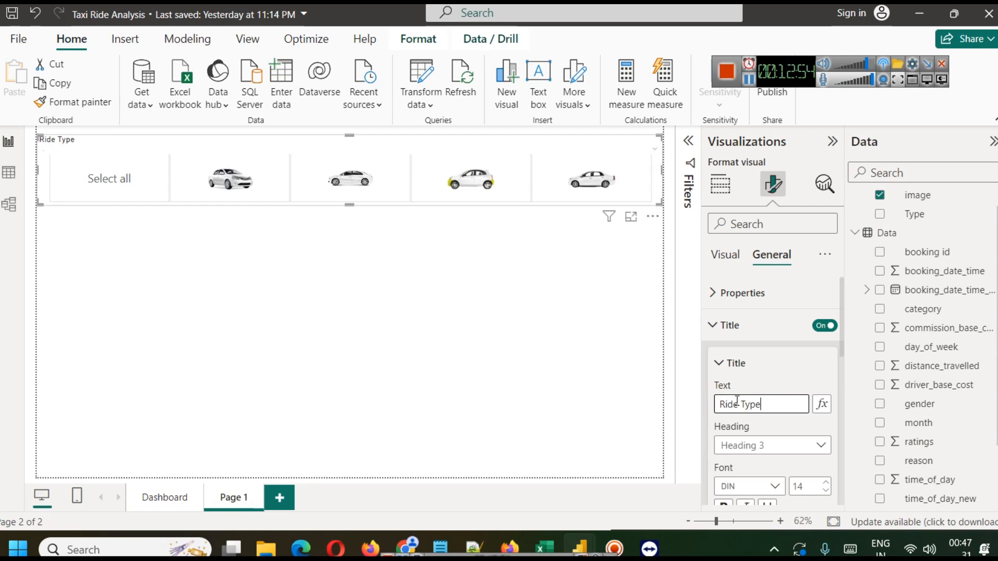
Step: Format the slicer's Ride Type title as centered, bold, dark gray text
scroll(761, 420, "down", 3)
left_click(745, 477)
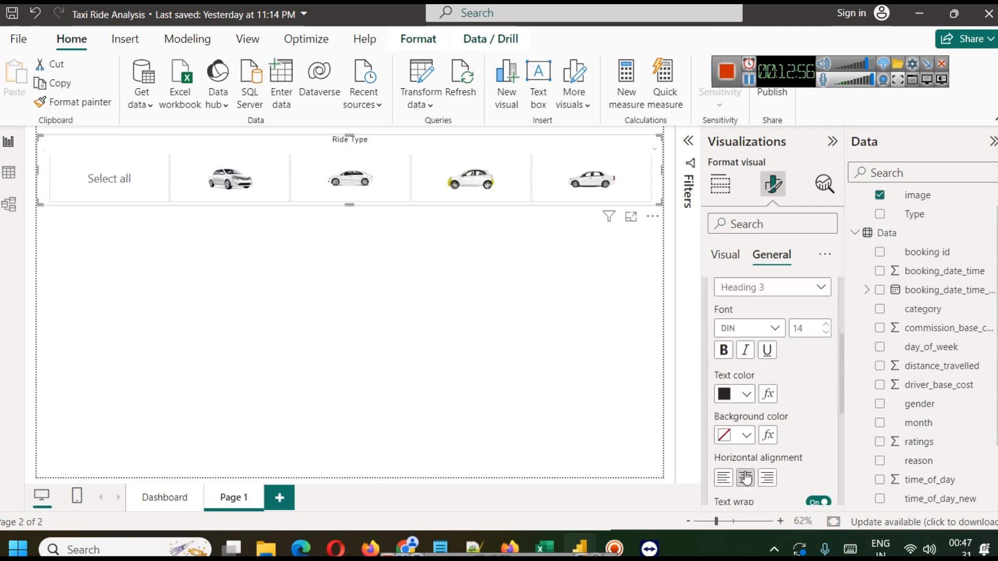
left_click(747, 394)
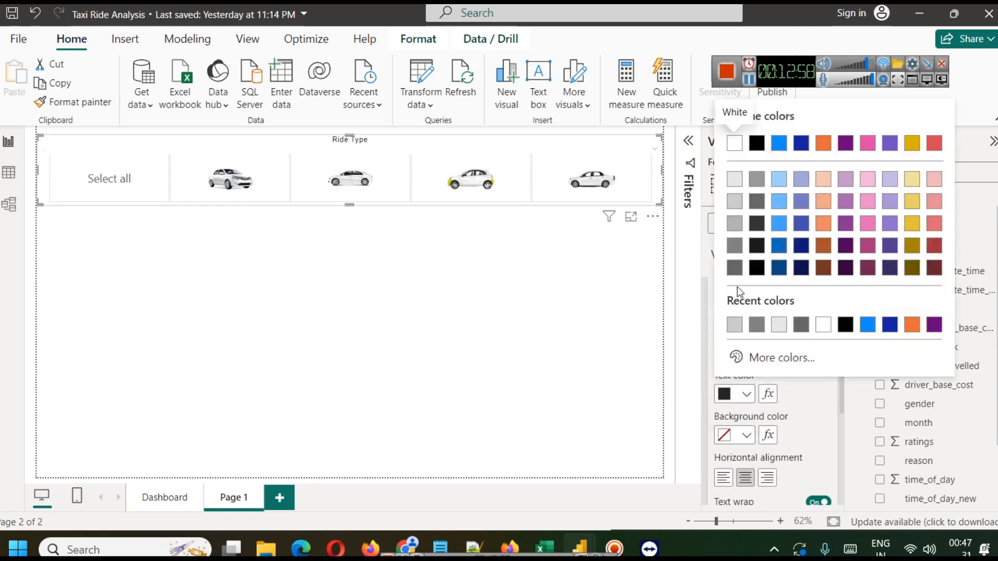
left_click(735, 262)
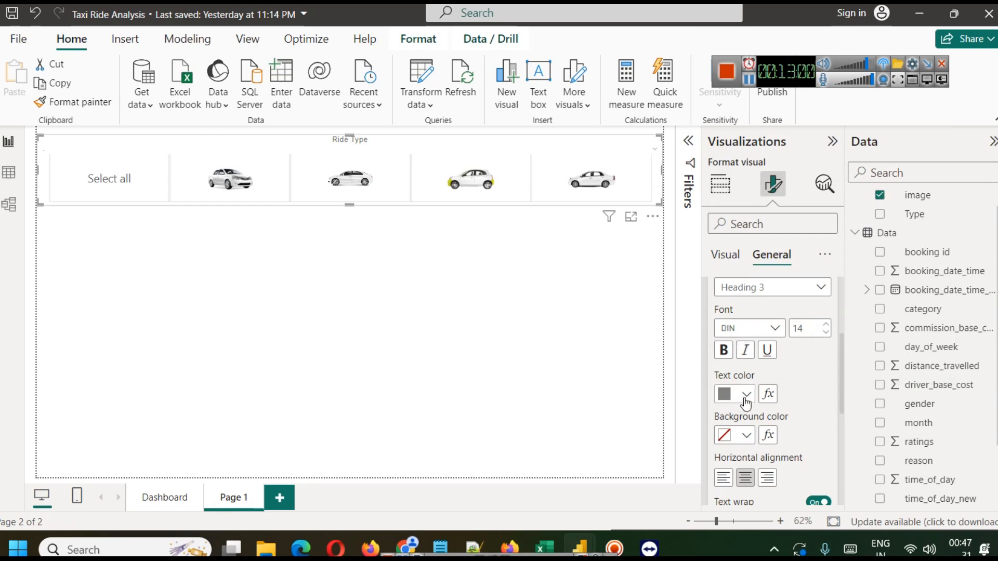
left_click(747, 394)
left_click(733, 270)
left_click(723, 350)
left_click(537, 305)
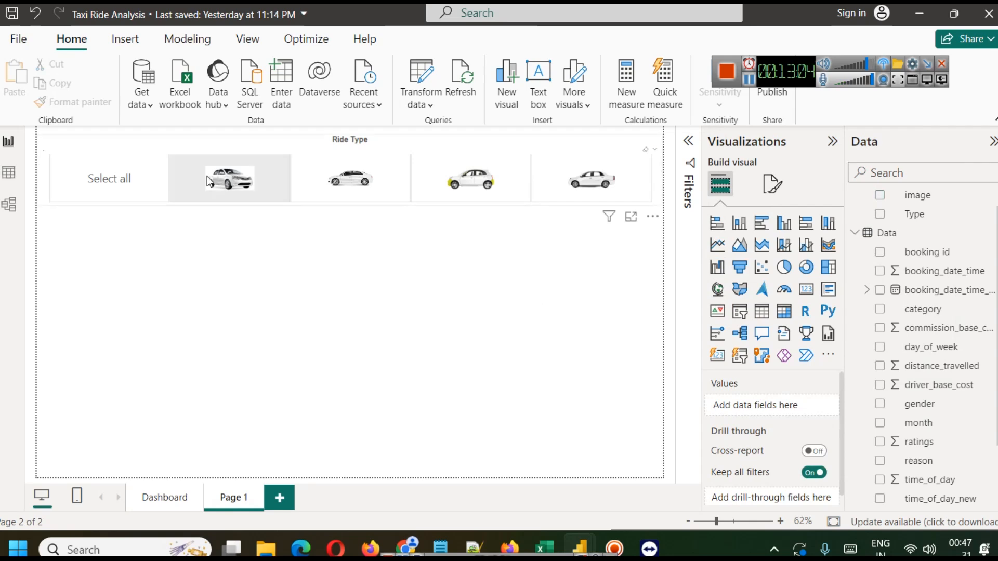
Step: Copy the Ride Type tile slicer onto the Dashboard page and keep it in sync with the original
left_click(99, 142)
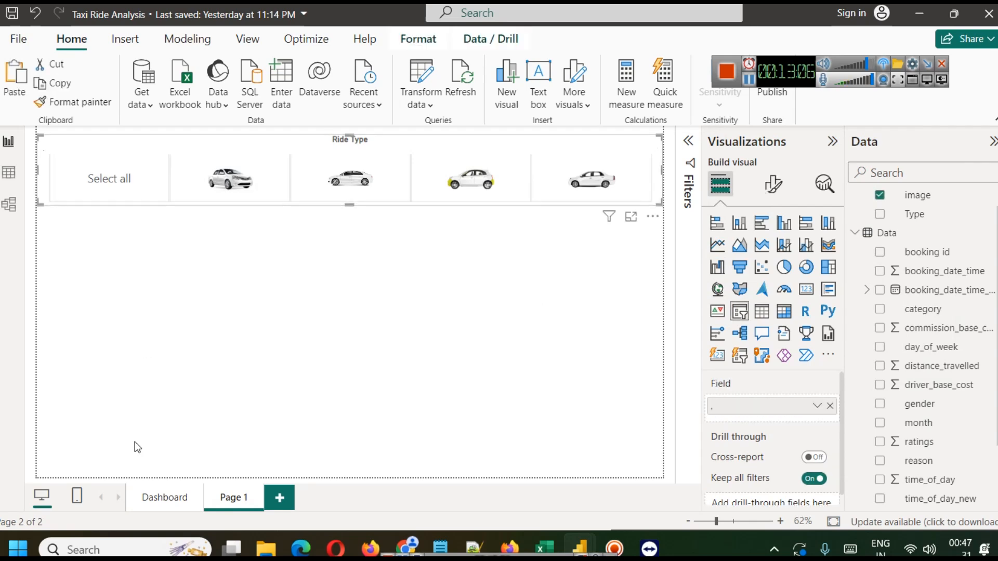
left_click(172, 495)
key("ctrl+v")
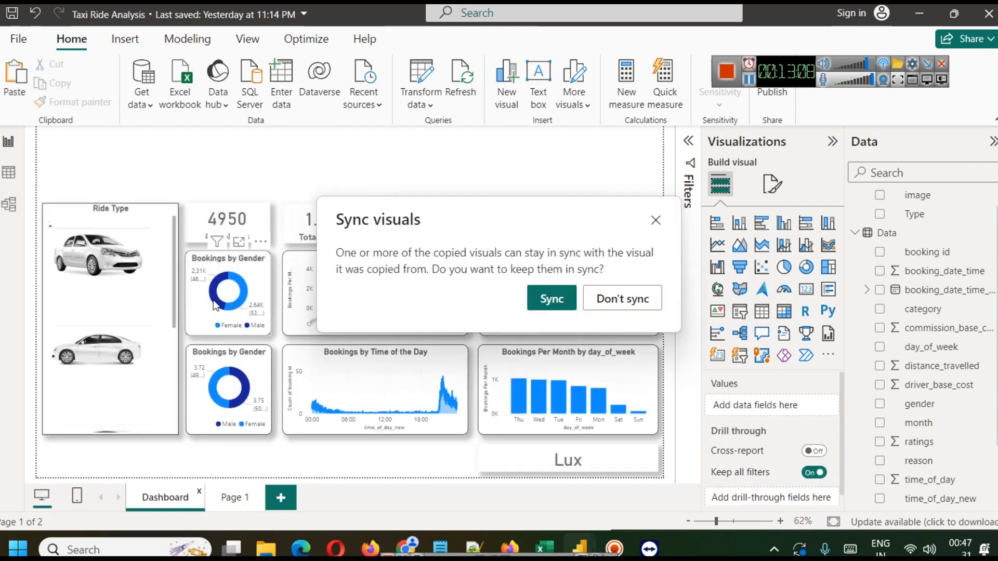
left_click(538, 294)
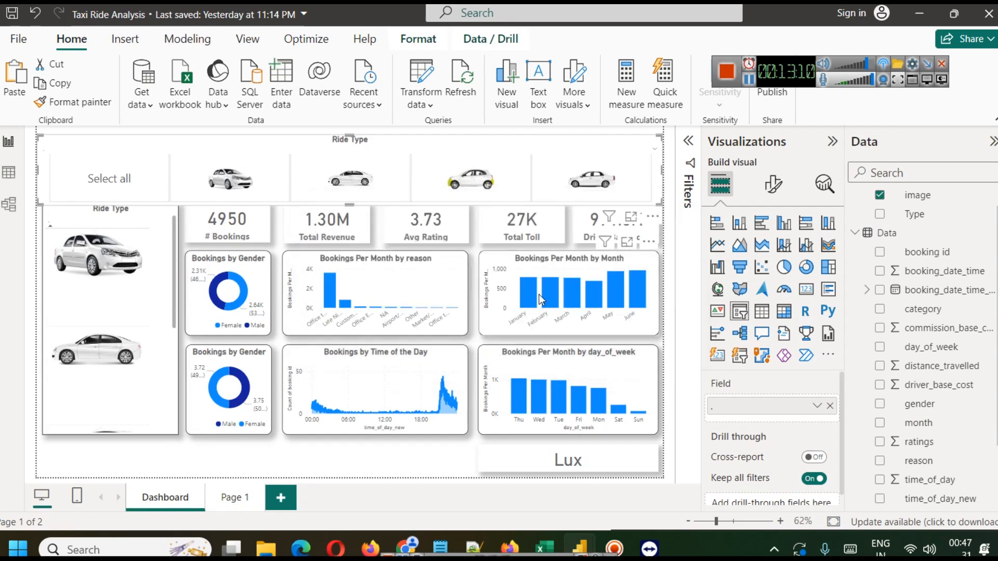
Step: Test the pasted slicer on the Dashboard page with each car tile, finishing with Select all
left_click(235, 179)
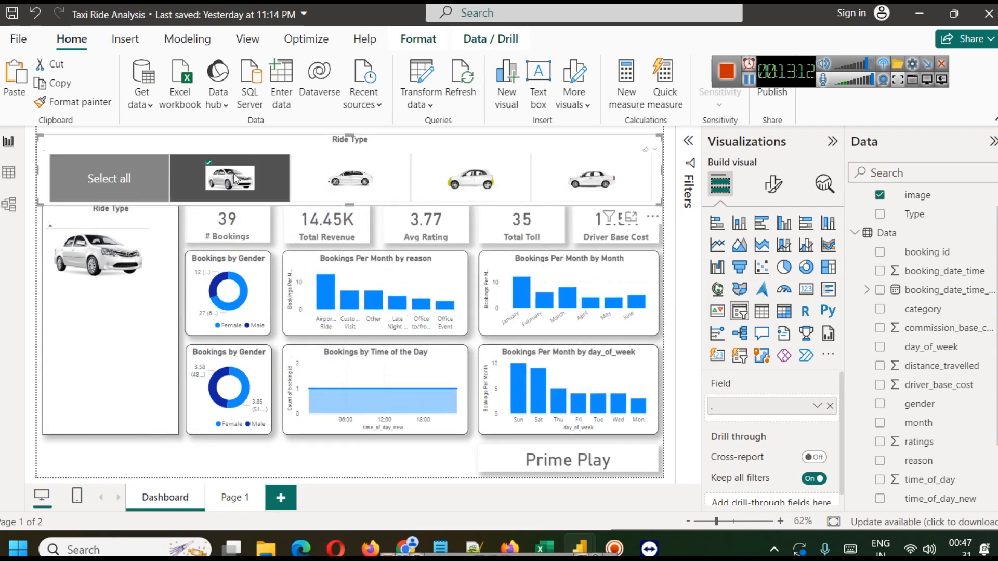
left_click(372, 186)
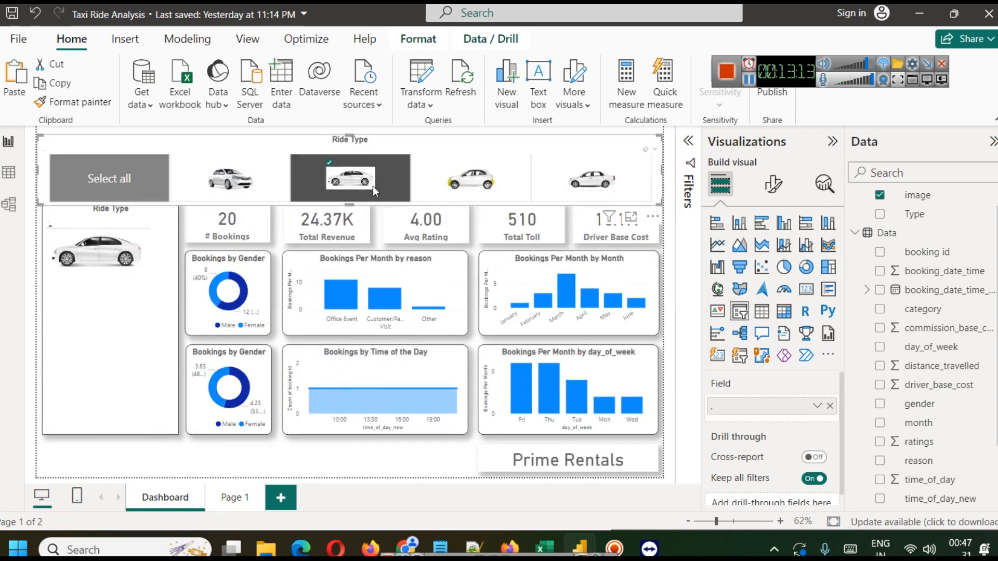
left_click(470, 173)
left_click(577, 182)
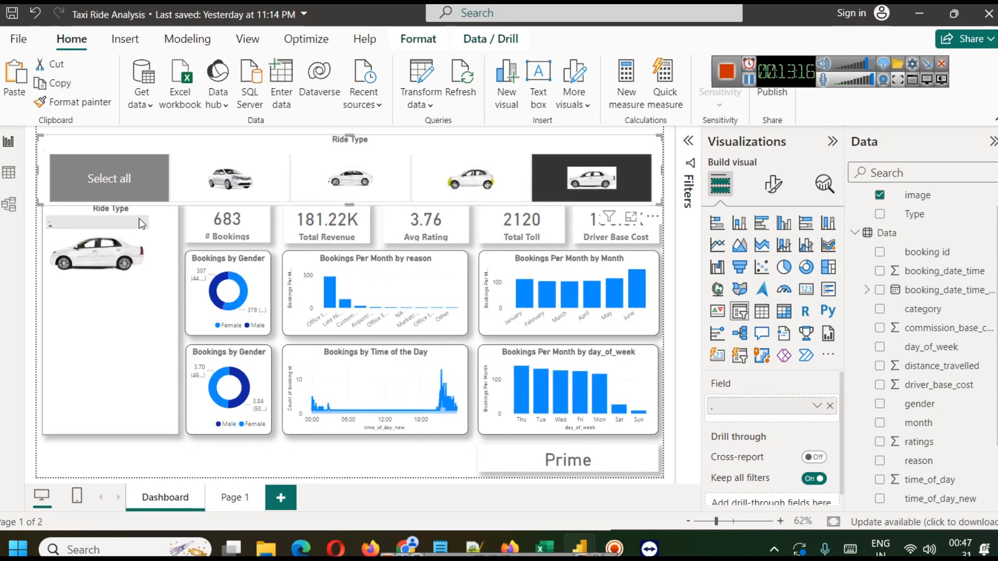
left_click(117, 180)
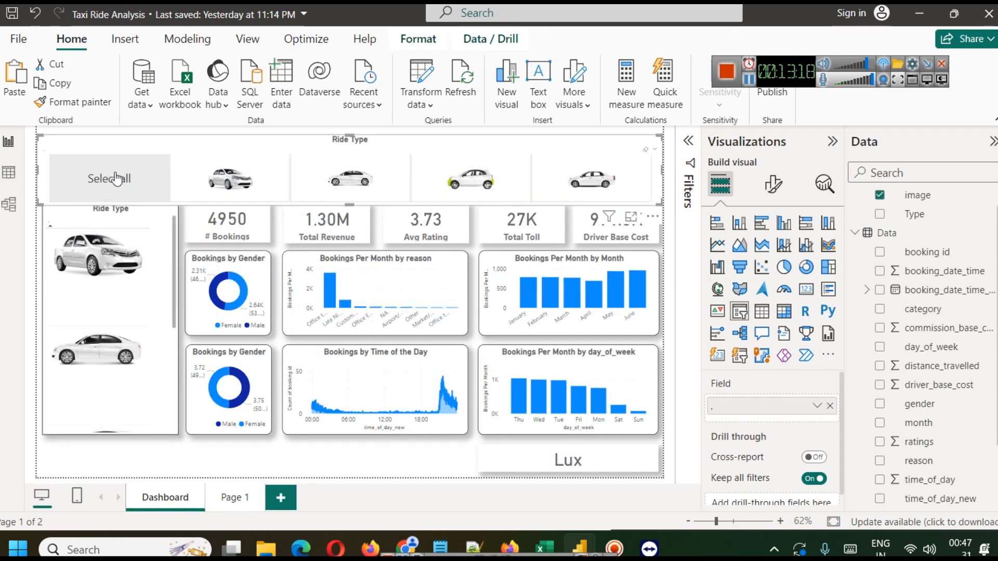
Step: Compare filtering the dashboard by the first two cars in the Ride Type image table with filtering by each slicer car tile
left_click(136, 266)
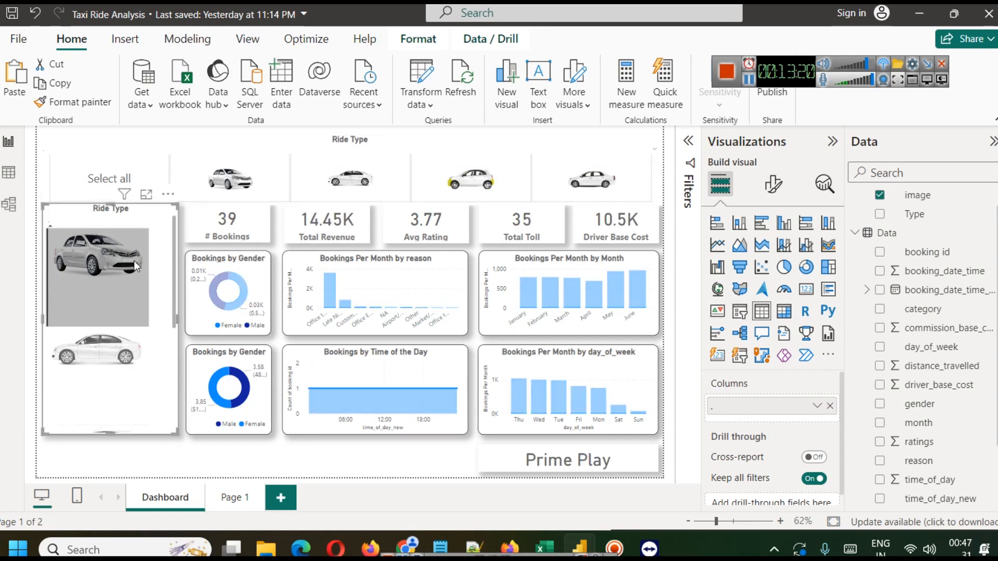
left_click(97, 351)
left_click(109, 283)
left_click(260, 169)
left_click(369, 164)
left_click(470, 177)
left_click(629, 179)
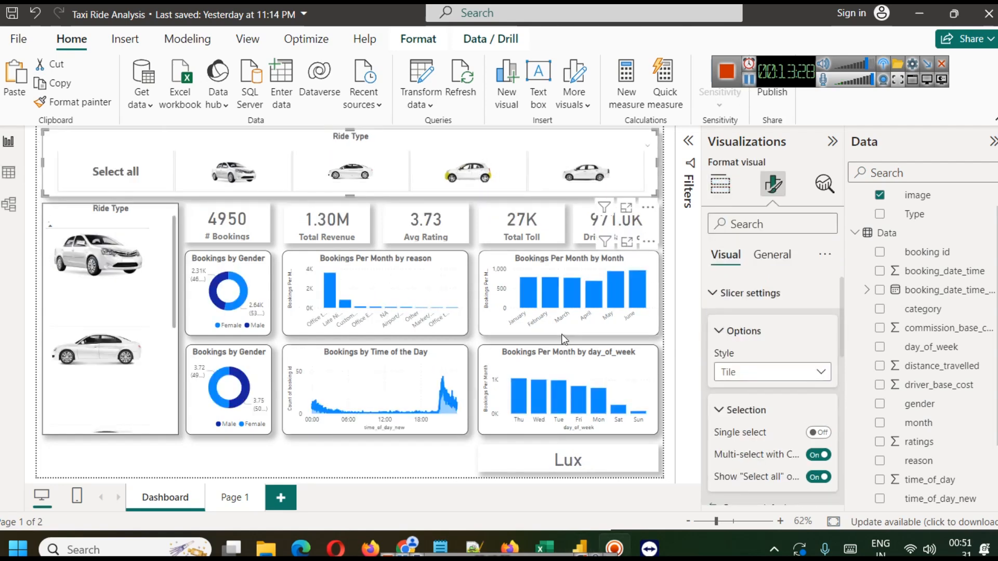
Step: Duplicate the Dashboard page and rename the copy as "Duplicate Idea 2"
right_click(165, 496)
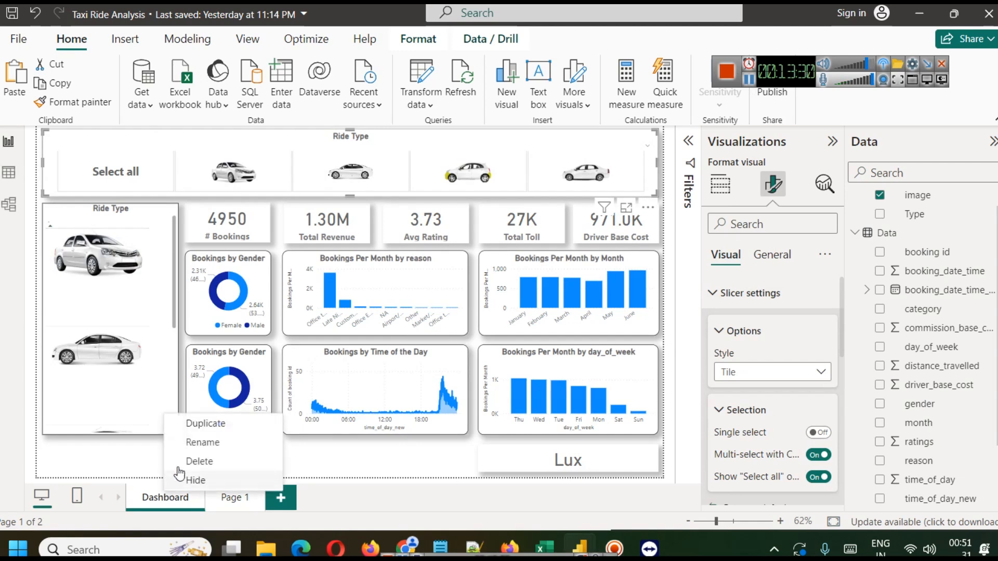
left_click(222, 427)
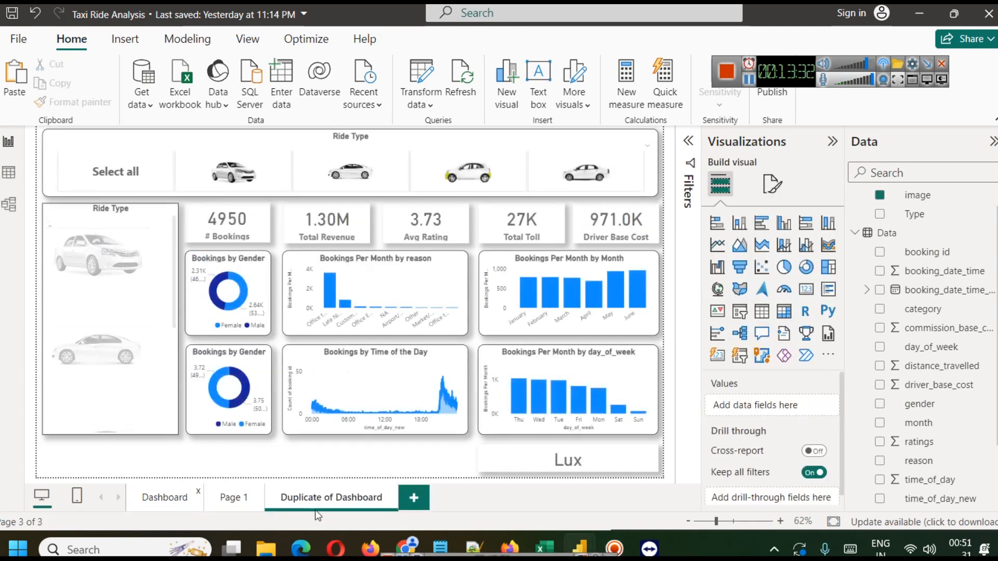
right_click(329, 499)
left_click(363, 452)
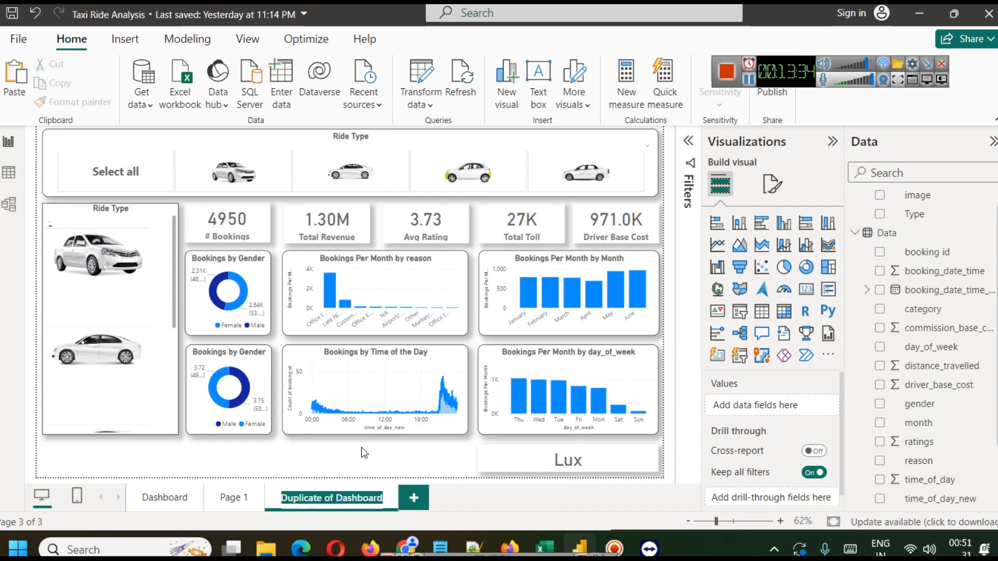
key("End")
key("shift+Left")
key("shift+Left")
key("shift+Left")
key("shift+Left")
key("shift+Left")
key("shift+Left")
key("shift+Left")
key("shift+Left")
key("shift+Left")
key("shift+Left")
key("shift+Left")
key("shift+Left")
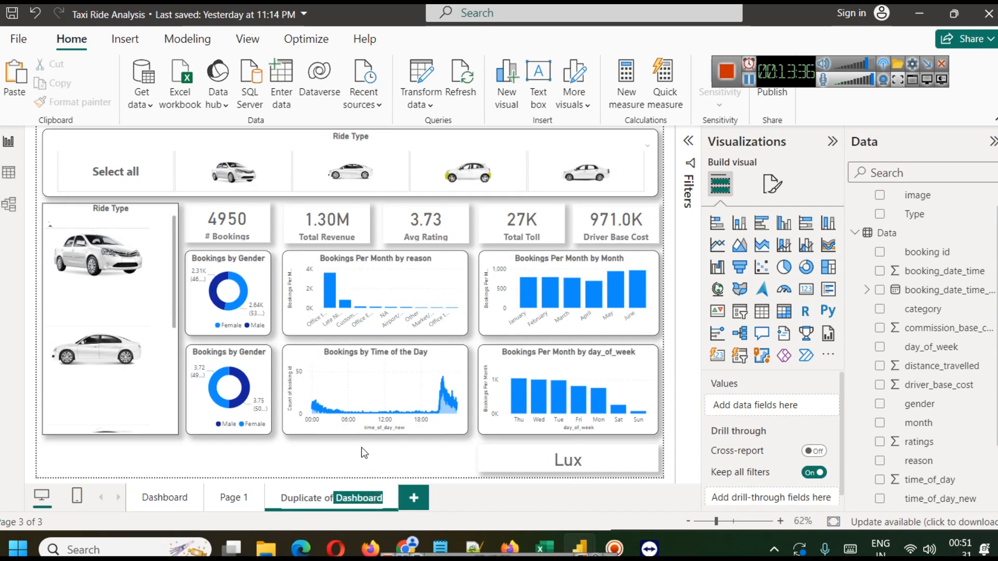
type("Idea")
key("Return")
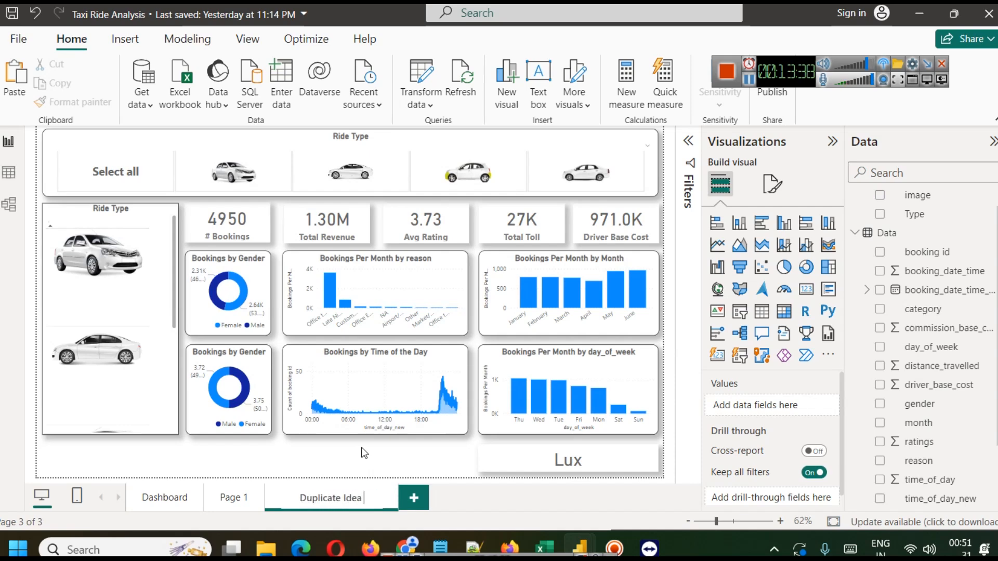
type("2")
left_click(469, 504)
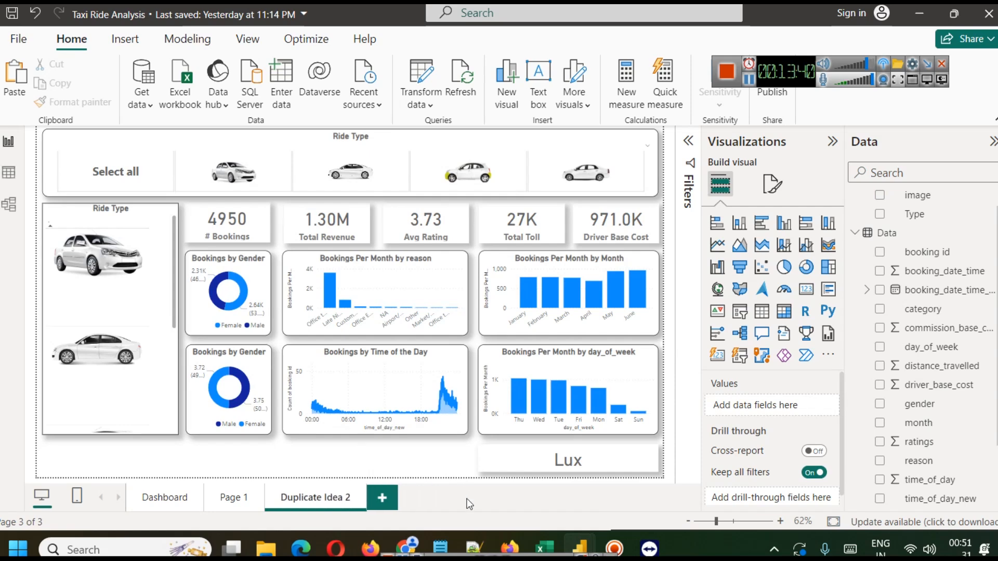
Step: Delete the horizontal Ride Type tile slicer from the original Dashboard page
left_click(182, 500)
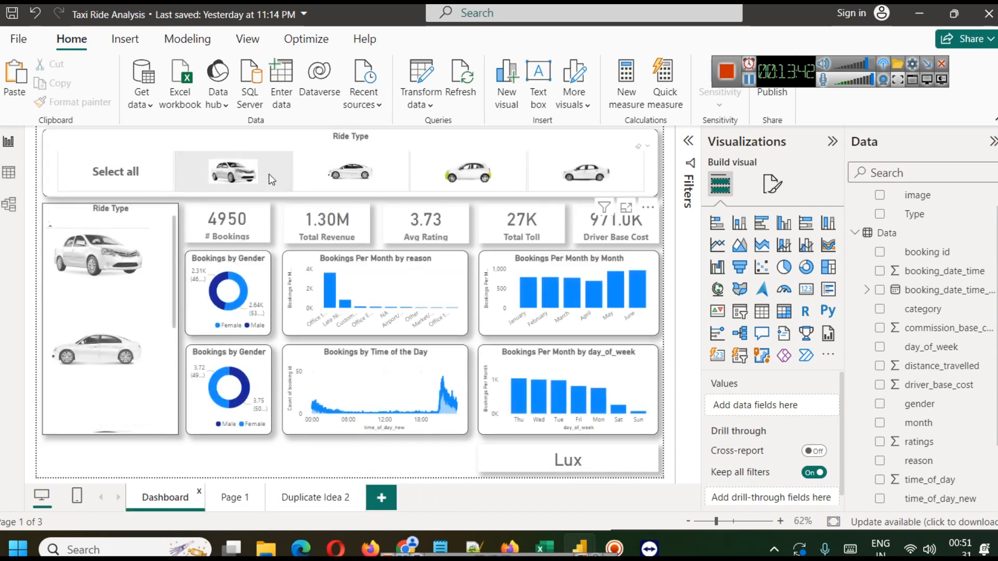
left_click(268, 140)
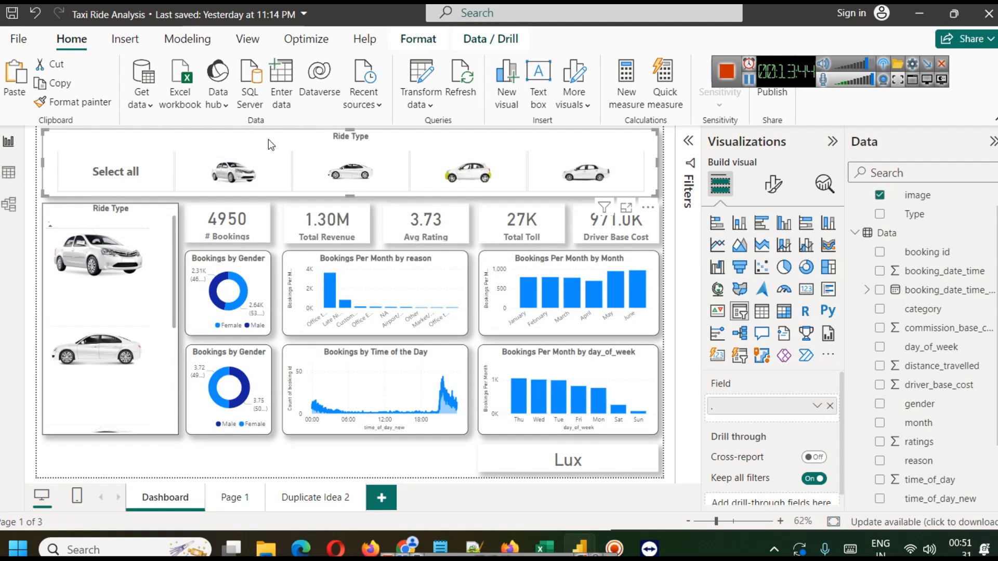
key("Delete")
Step: Test the original dashboard's filtering with each car in the Ride Type image table and open the Duplicate Idea 2 page
left_click(119, 276)
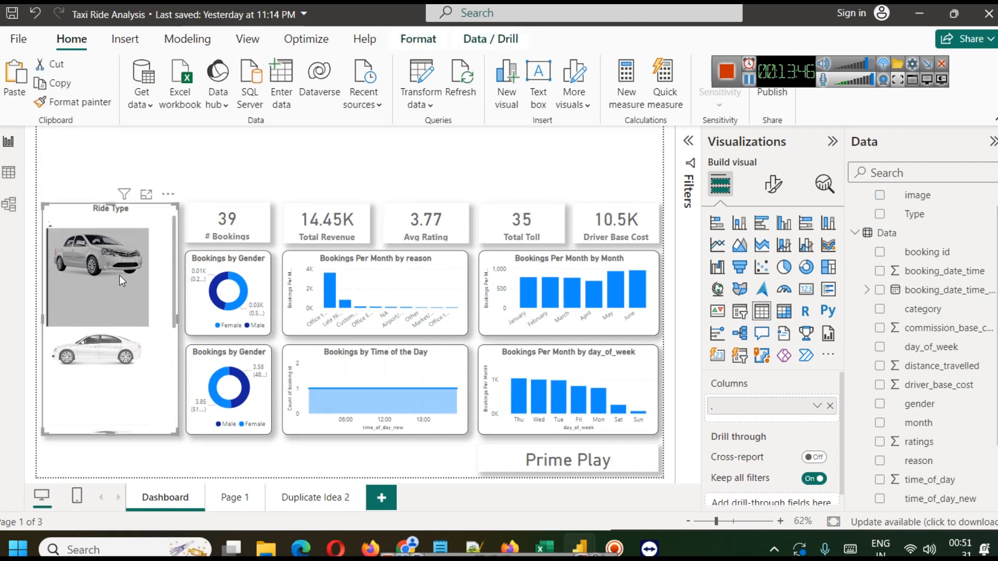
scroll(132, 354, "down", 2)
left_click(129, 347)
left_click(109, 317)
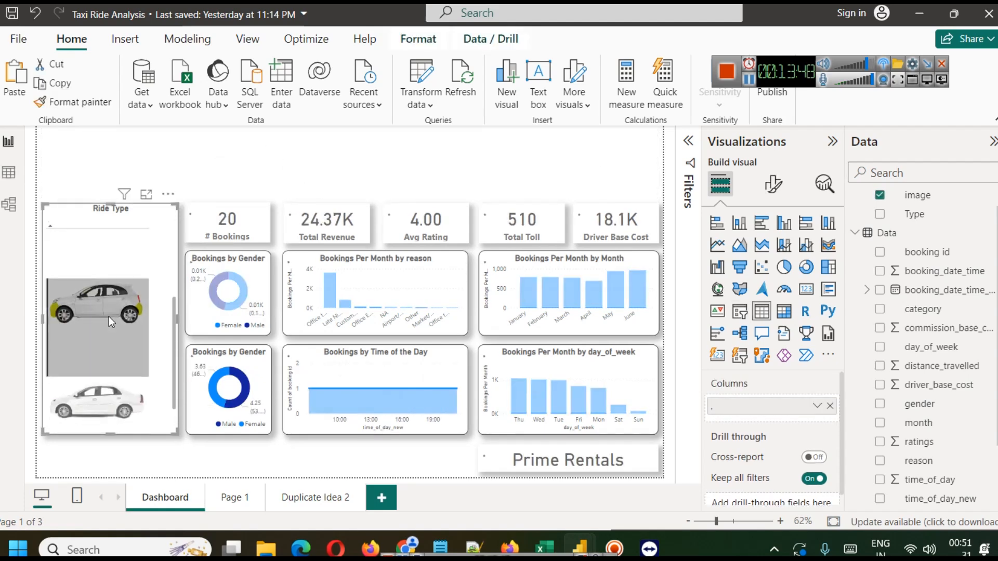
left_click(103, 406)
left_click(296, 498)
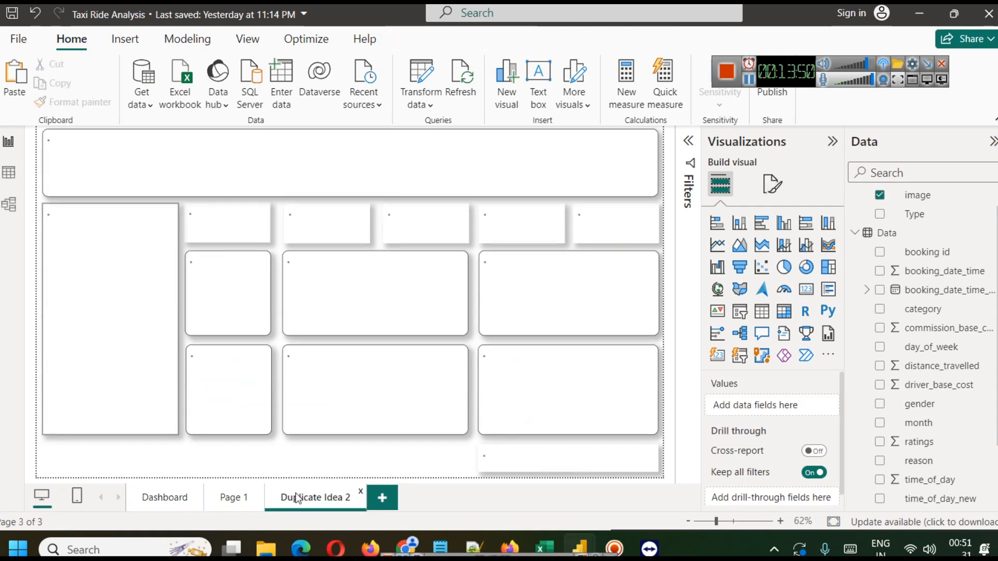
Step: Delete the vertical Ride Type image table from the Duplicate Idea 2 page, keeping the horizontal slicer
left_click(354, 173)
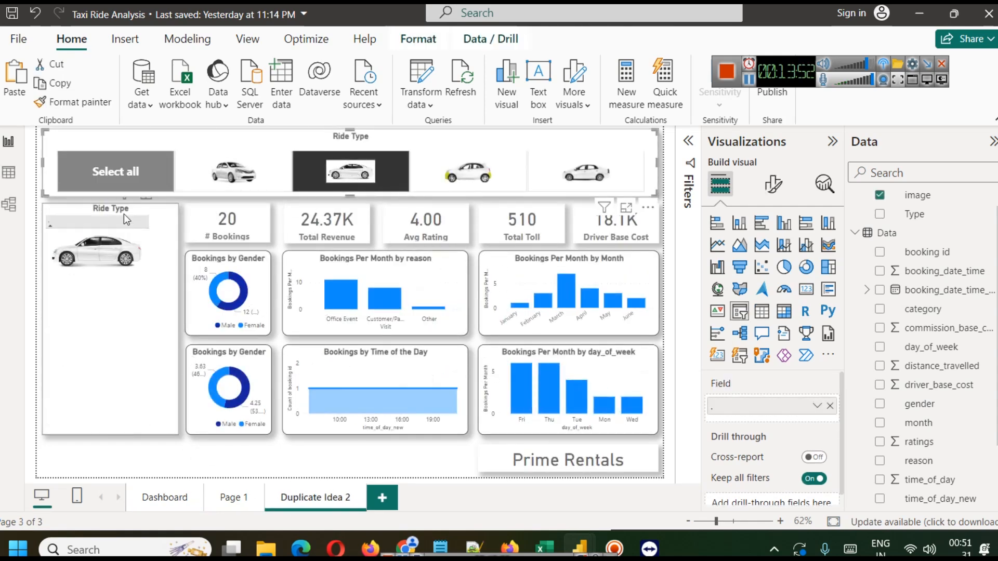
left_click(149, 208)
key("Delete")
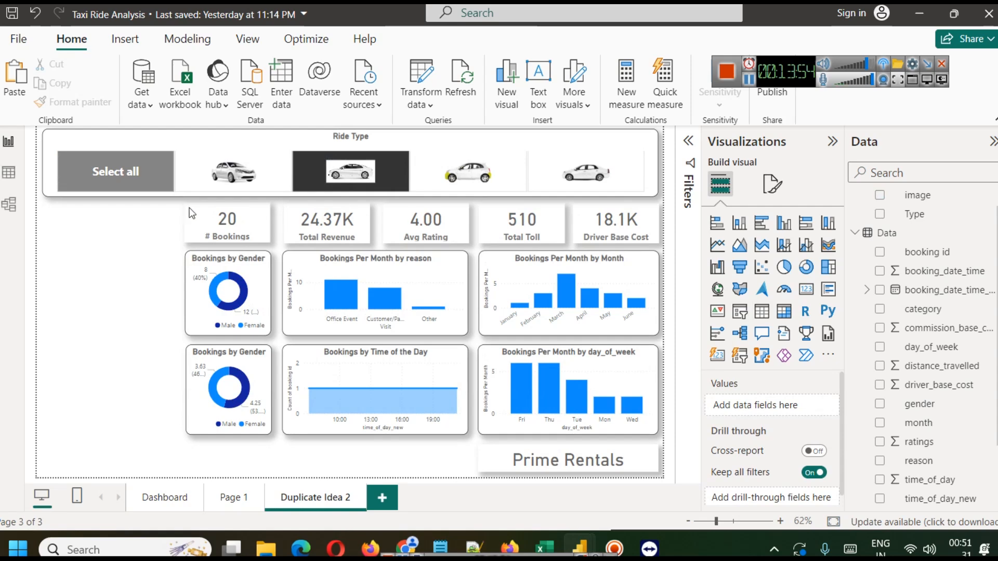
Step: Test the page's filtering with each Ride Type slicer car tile and Select all, clear the selection and return to the Dashboard page
left_click(103, 185)
left_click(104, 185)
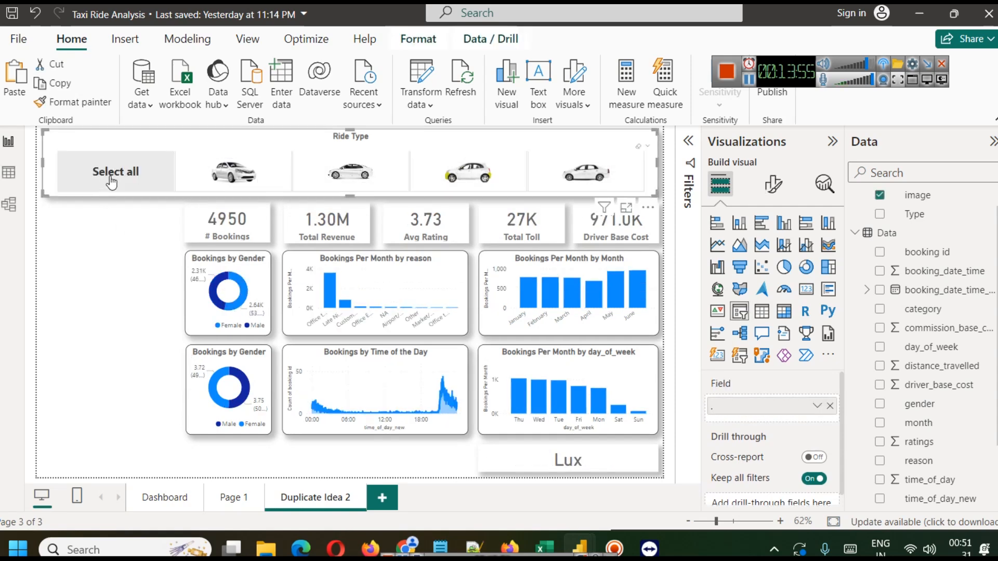
left_click(223, 171)
left_click(375, 183)
left_click(467, 174)
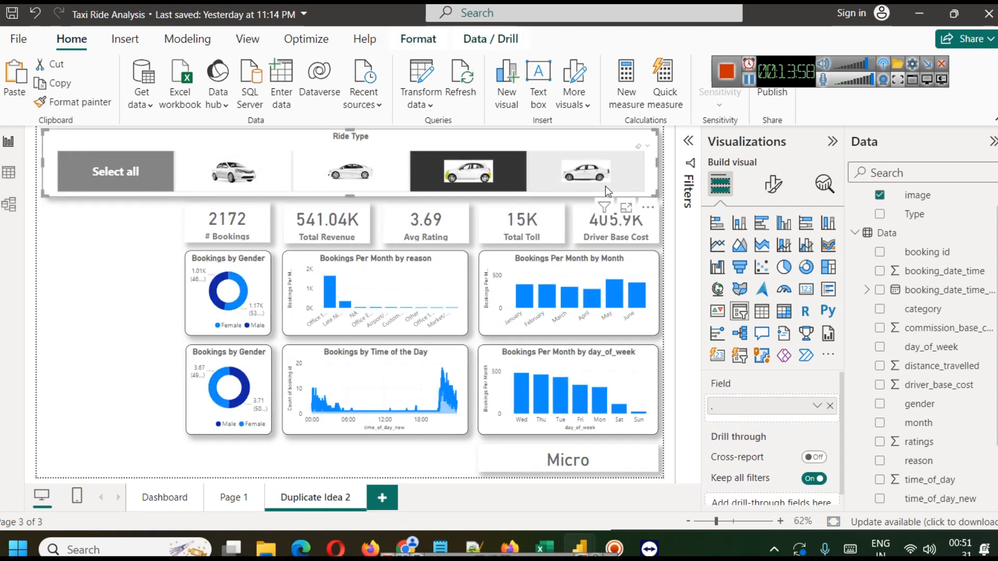
left_click(600, 184)
left_click(134, 179)
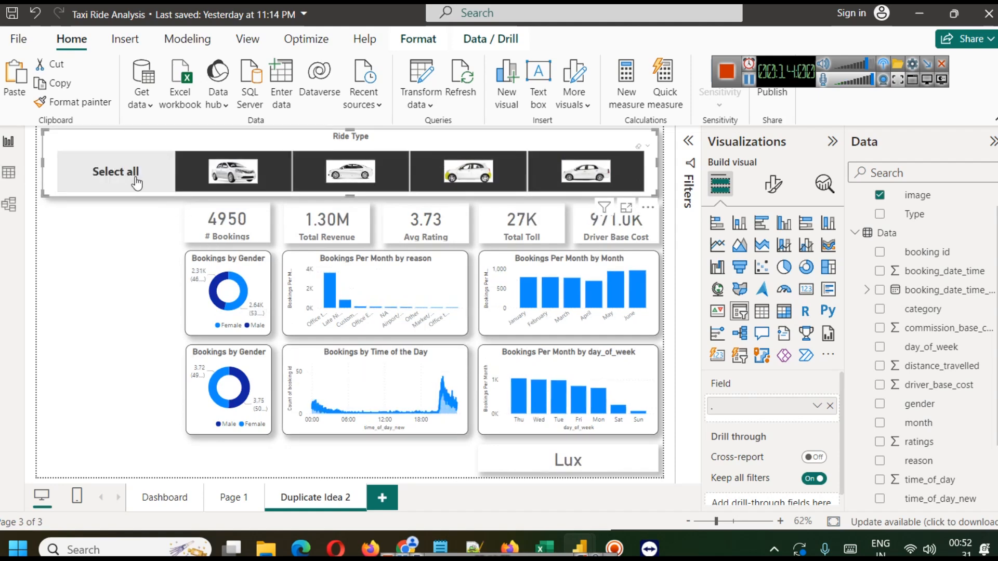
left_click(134, 178)
left_click(151, 285)
left_click(749, 79)
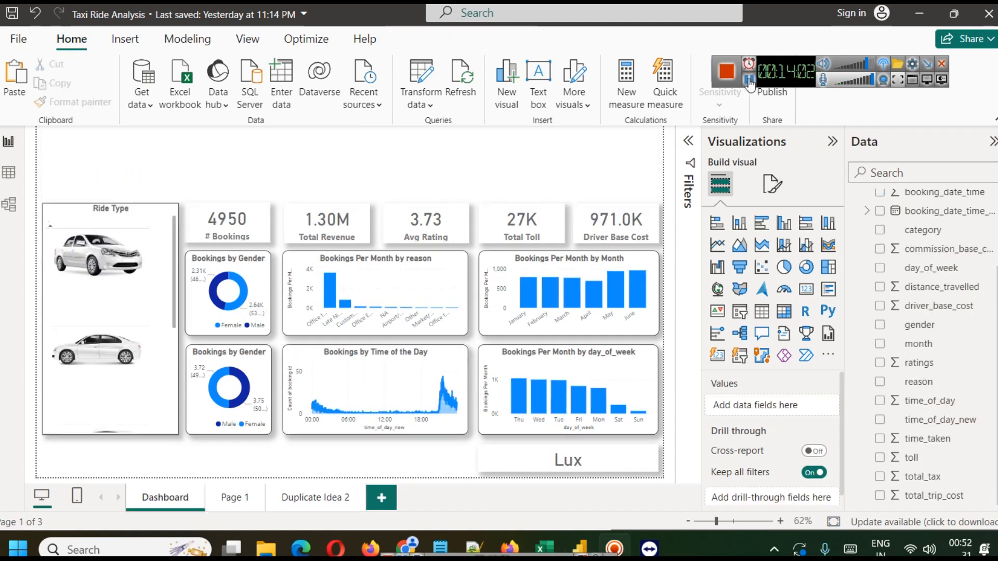
Step: Insert a line chart on the Dashboard page and resize it to fill the right part of the empty strip above the KPI cards
left_click(717, 246)
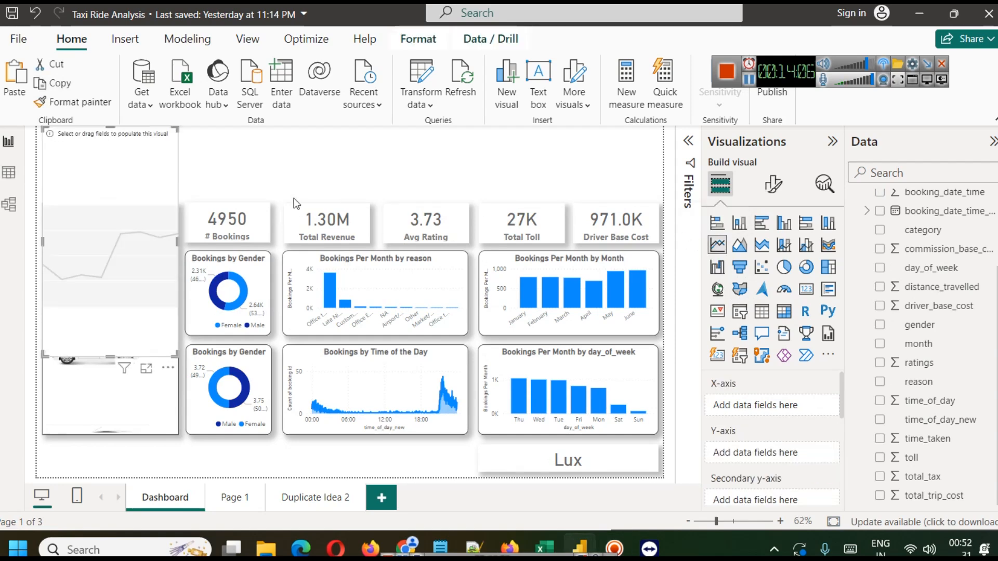
left_click_drag(103, 353, 127, 190)
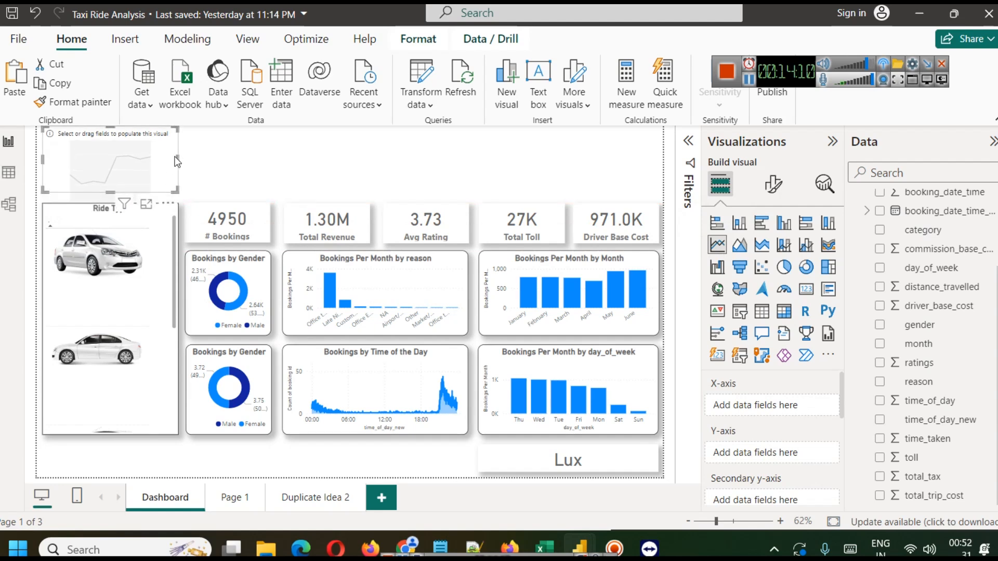
left_click_drag(179, 156, 658, 164)
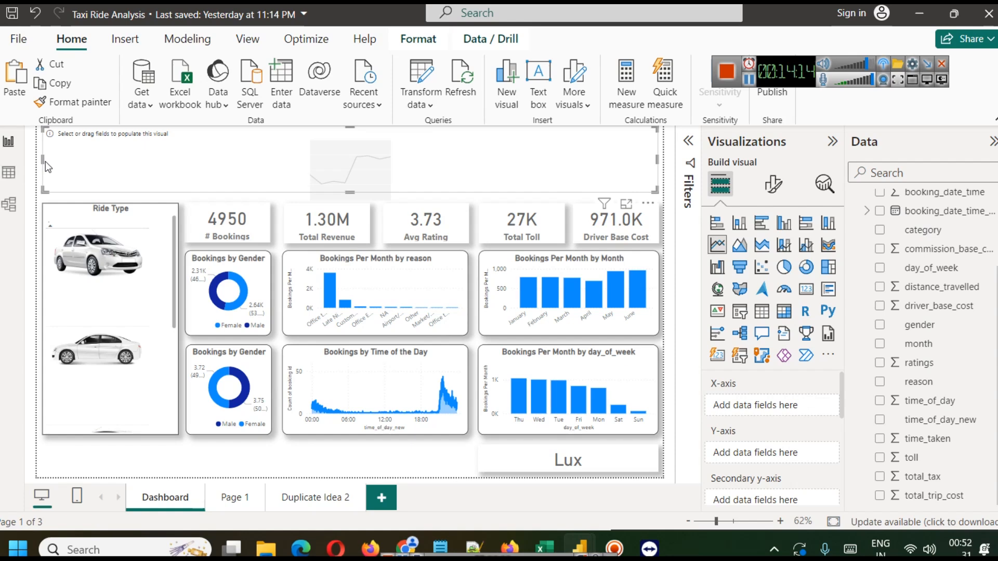
left_click_drag(44, 158, 386, 157)
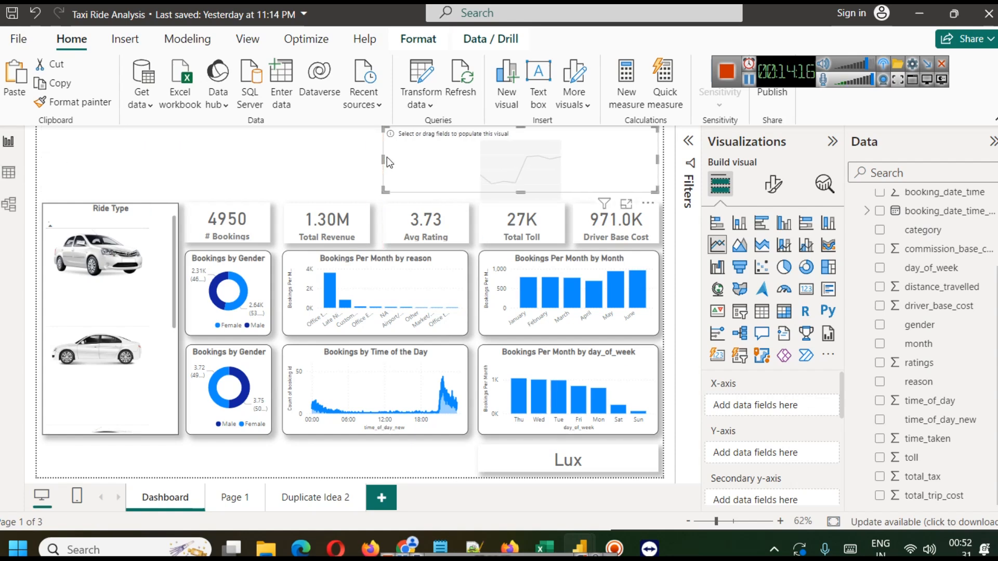
left_click(364, 160)
left_click(479, 166)
Step: Plot the sum of total_trip_cost on the line chart's Y-axis against booking_date_time_new on its X-axis
scroll(962, 385, "up", 3)
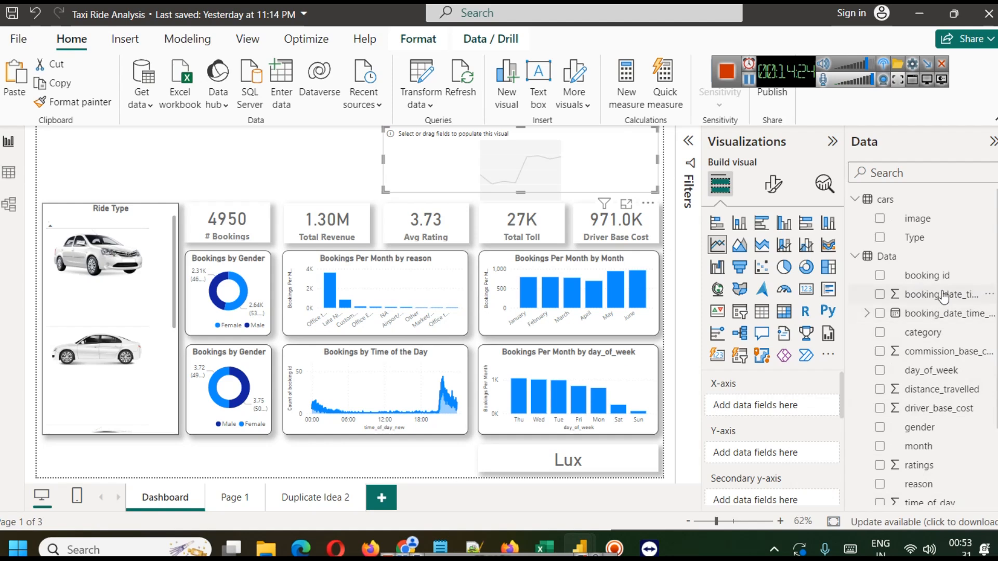
left_click_drag(937, 317, 756, 406)
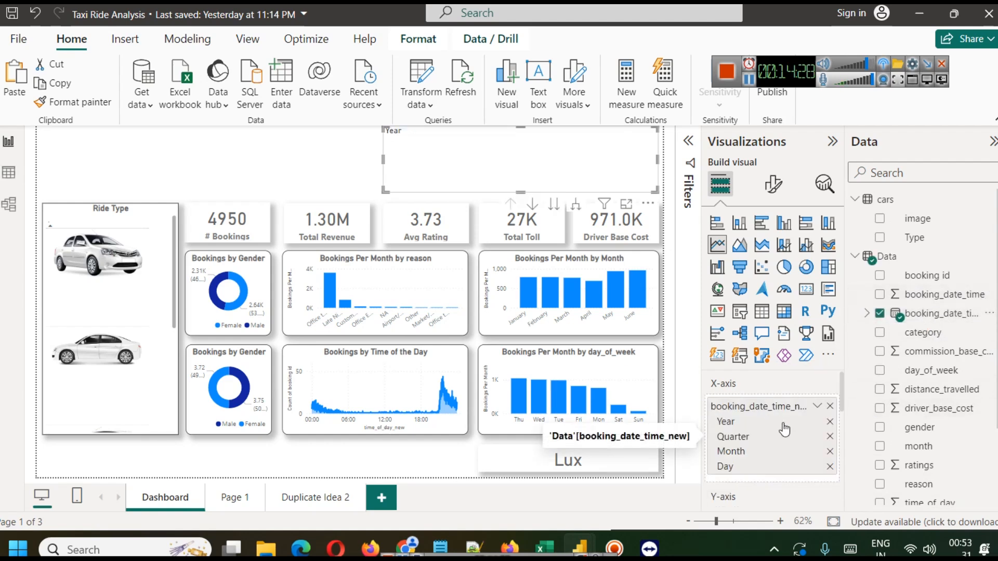
scroll(785, 445, "down", 3)
scroll(946, 408, "down", 2)
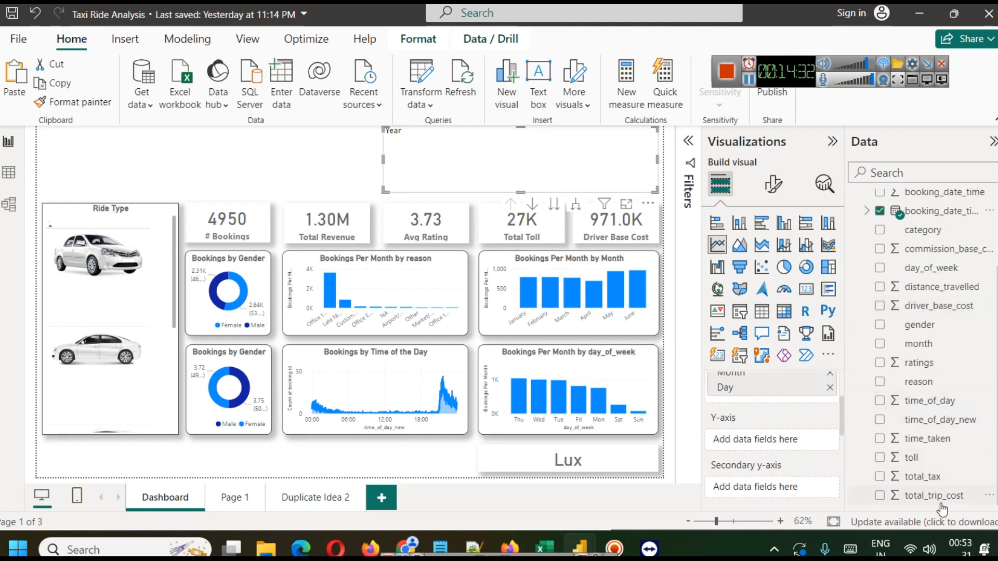
left_click_drag(945, 507, 776, 447)
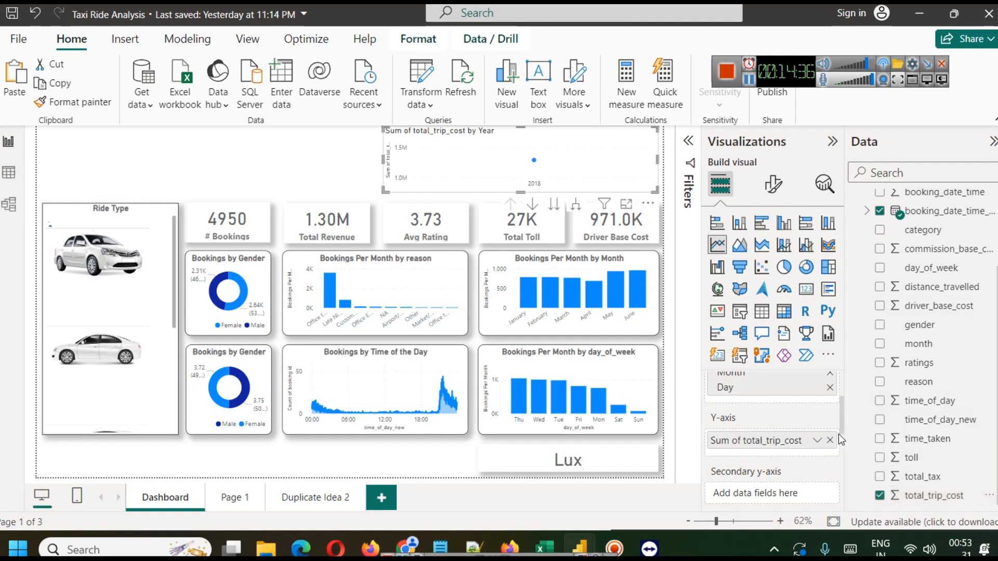
left_click(818, 441)
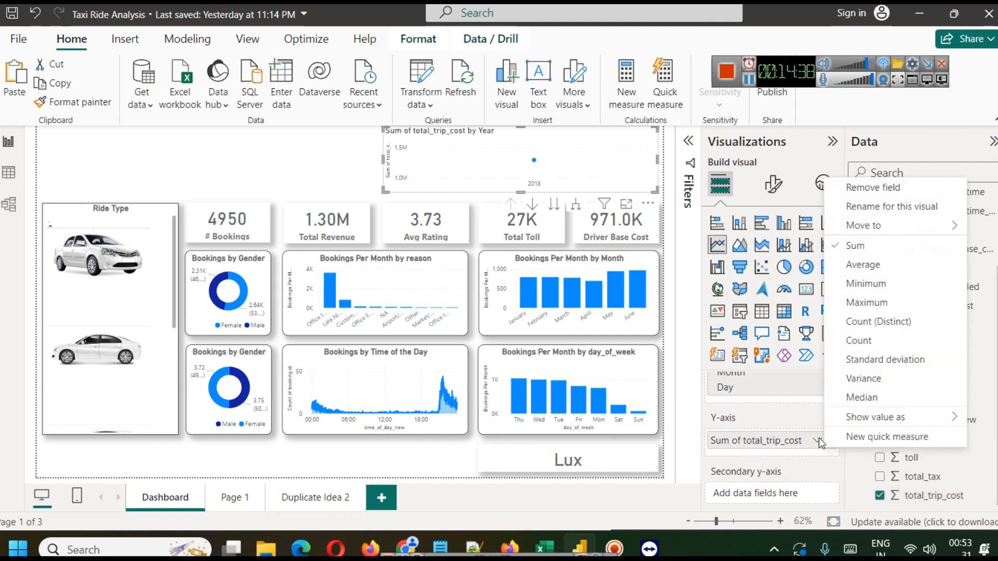
left_click(780, 409)
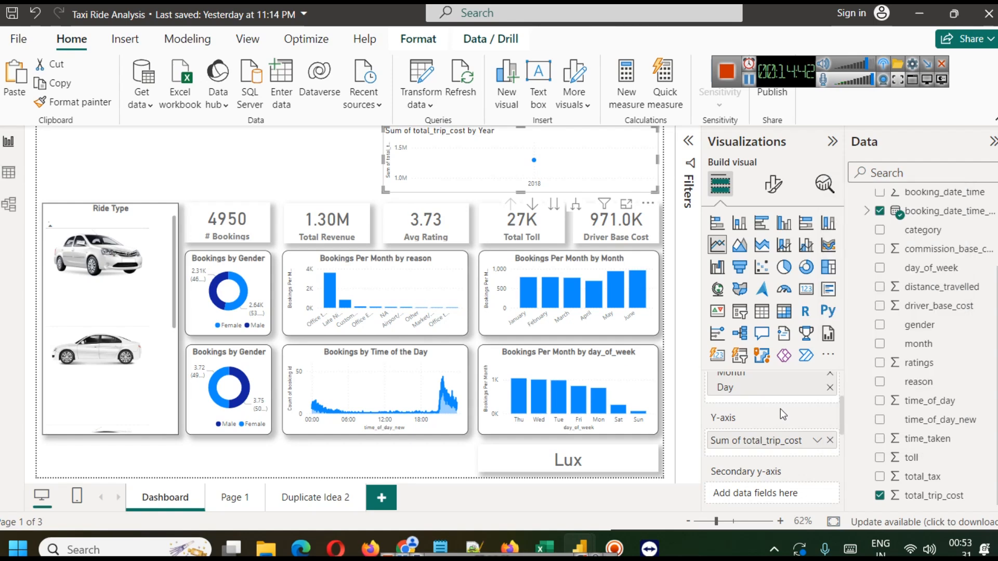
Step: Change the line chart's date hierarchy from Year to Month level and adjust the chart's height so the month labels fit
mouse_move(532, 160)
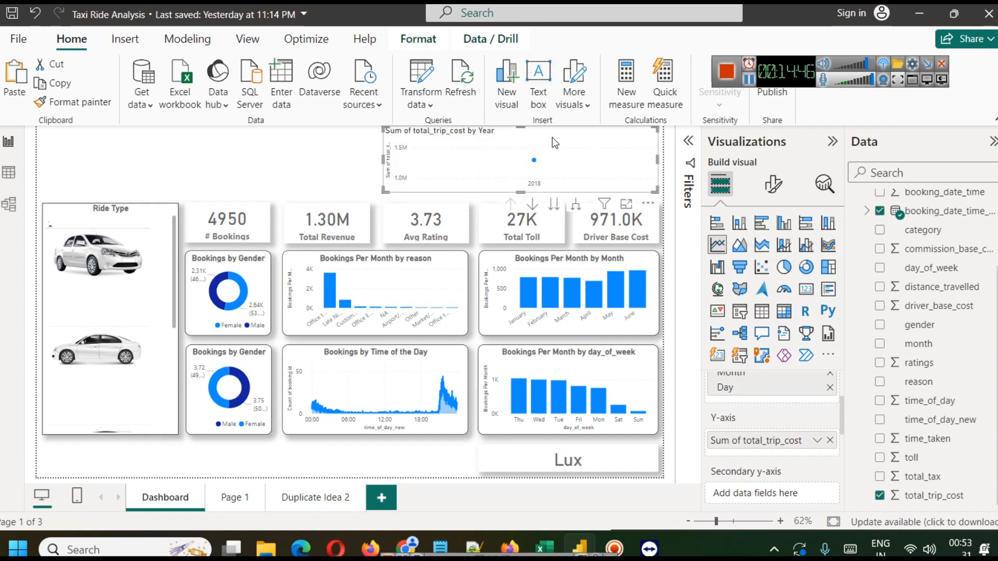
left_click_drag(520, 130, 519, 138)
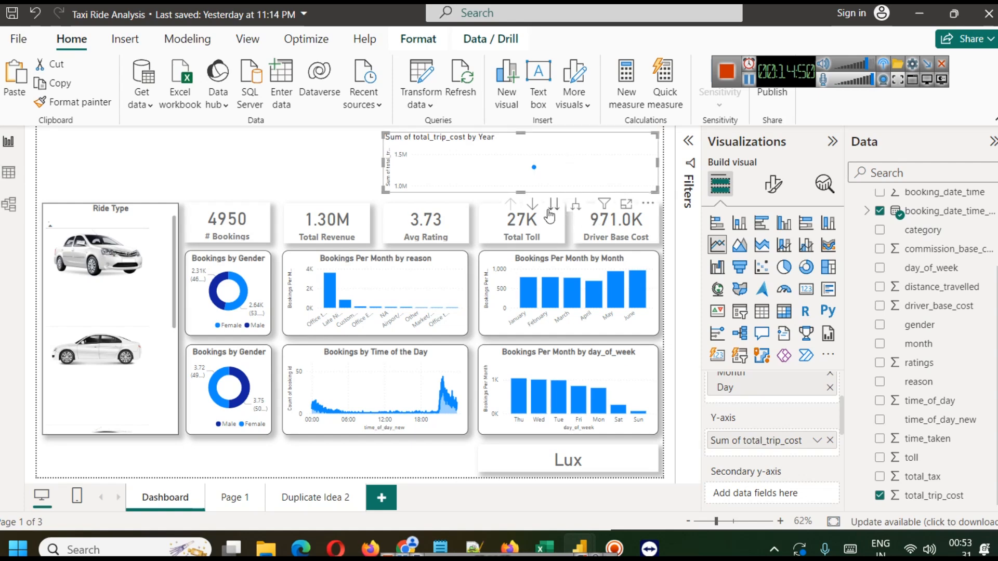
left_click(535, 205)
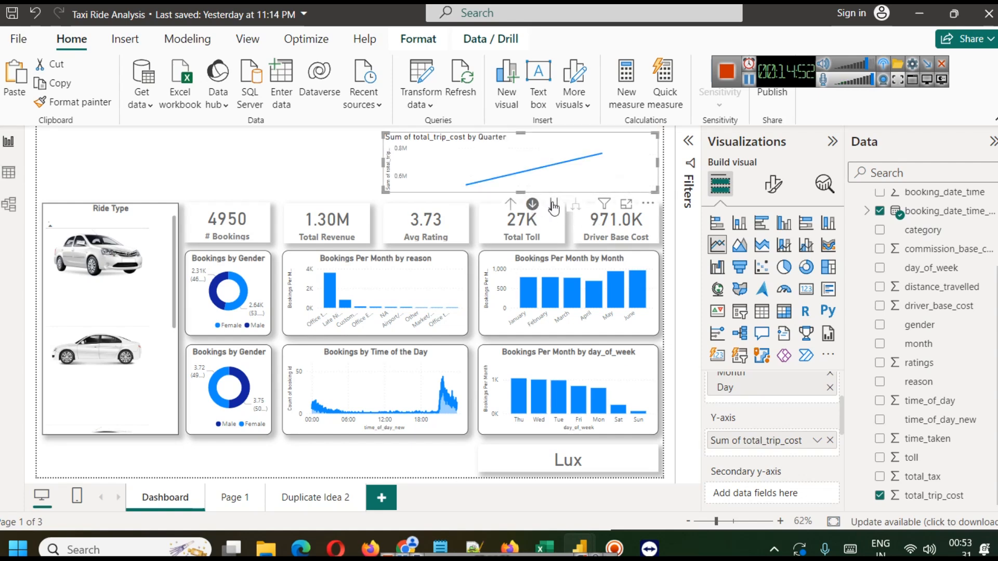
left_click(554, 205)
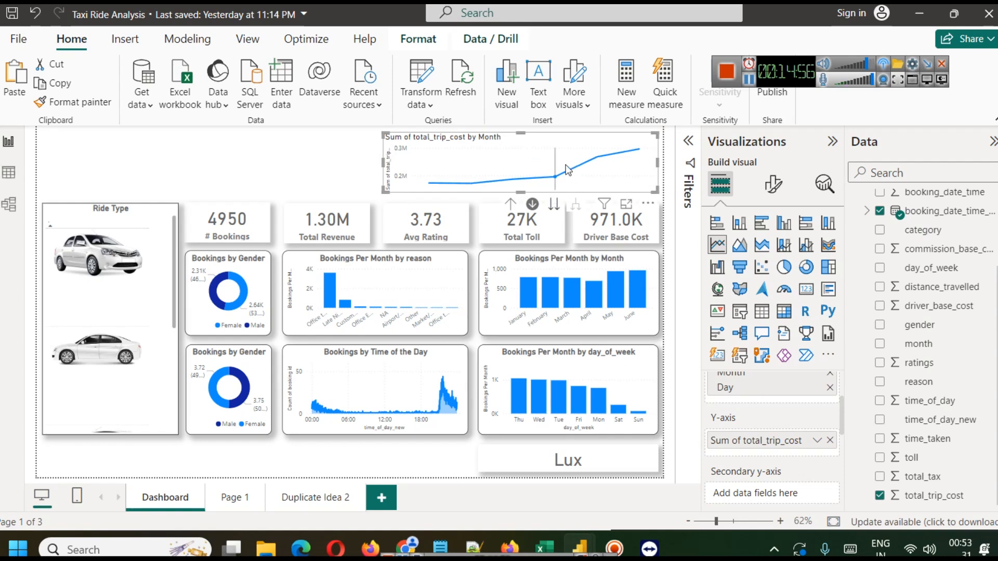
mouse_move(568, 170)
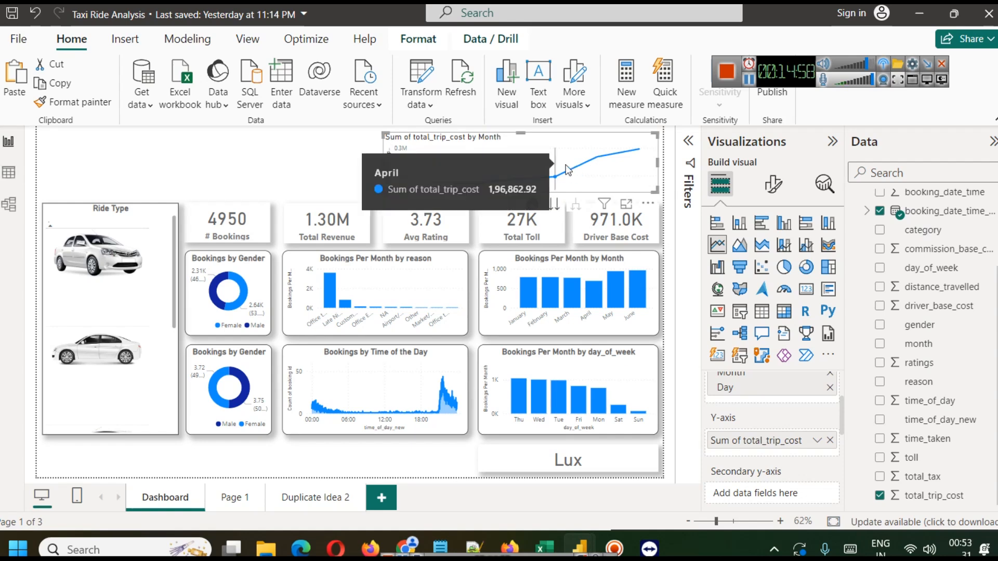
left_click(538, 148)
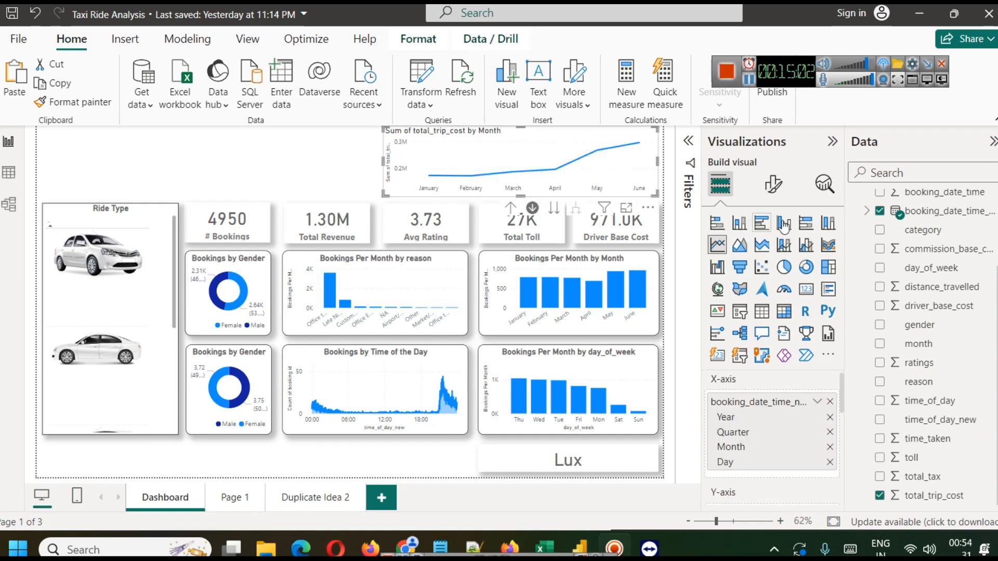
Step: Set the line chart's title text to "Monthly Revenue"
left_click(774, 184)
left_click(773, 257)
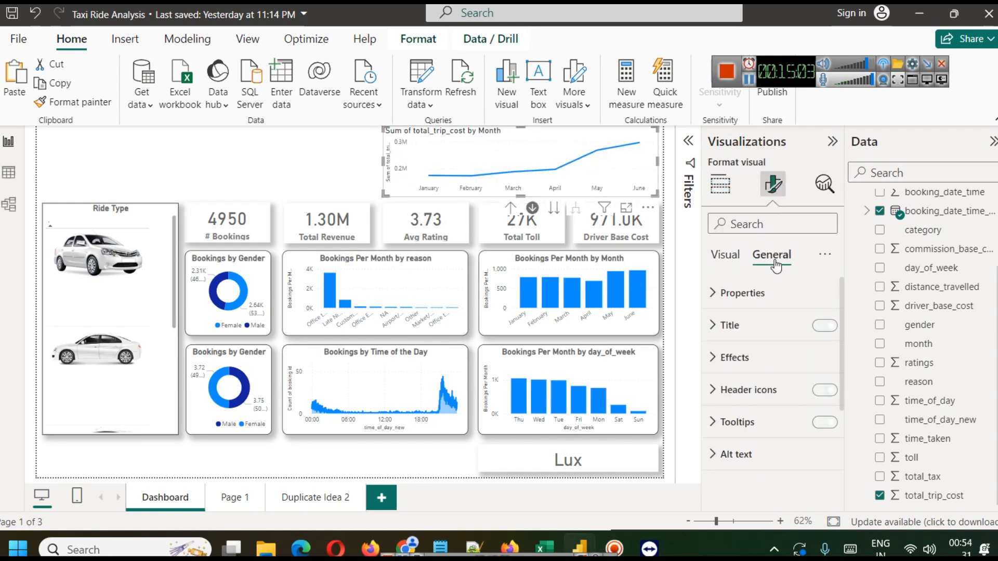
left_click(759, 327)
triple_click(765, 400)
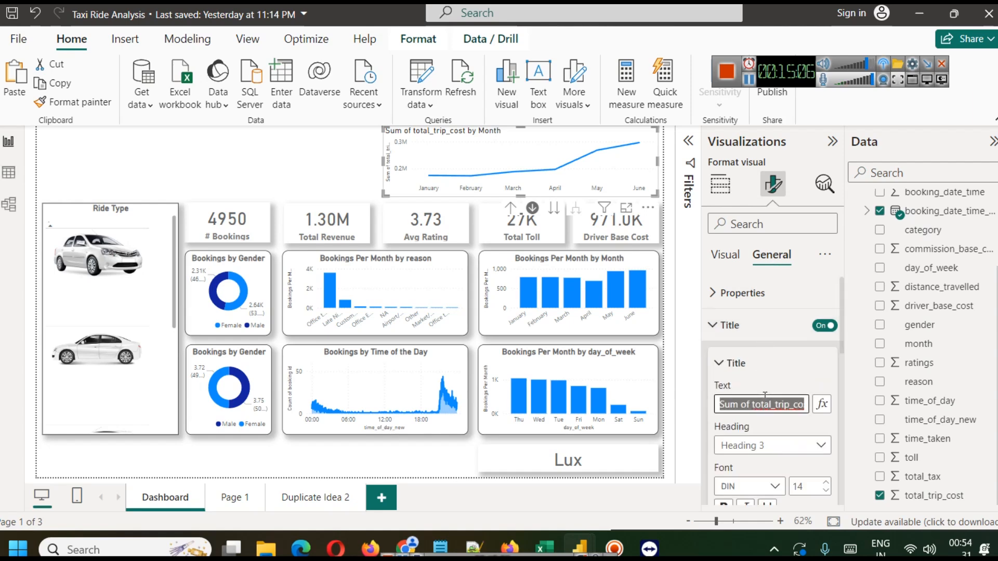
type("Monthly Rev")
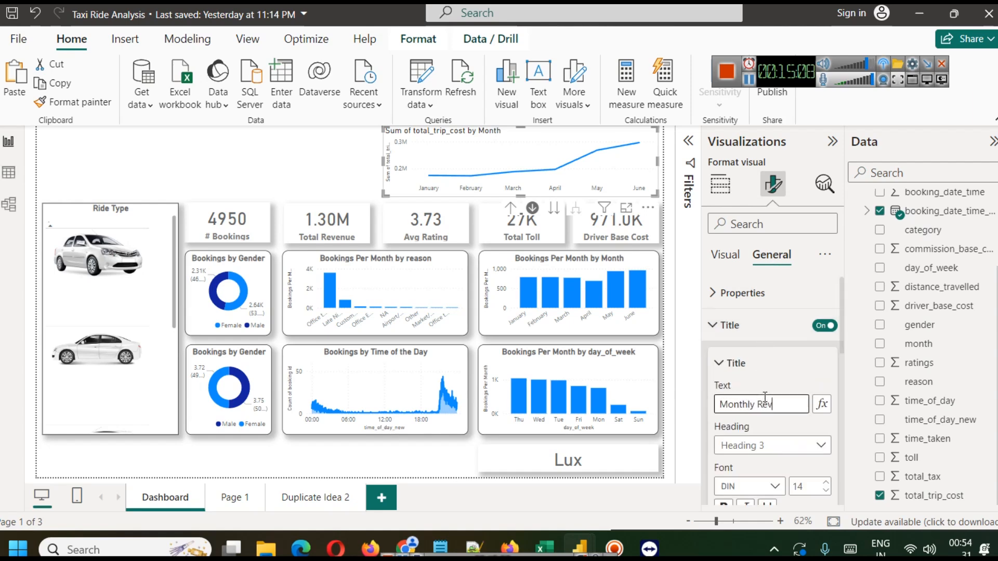
key("Return")
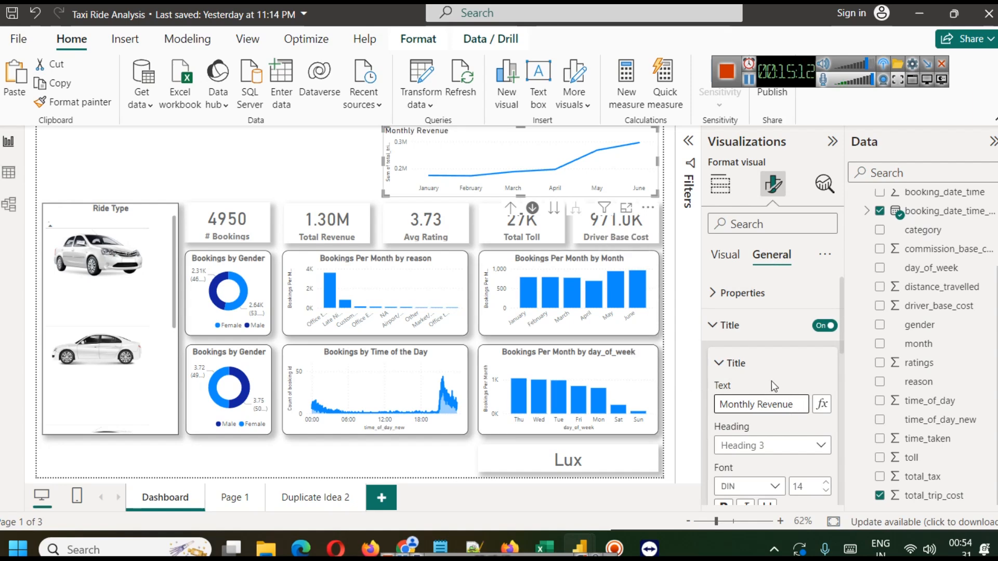
Step: Center the Monthly Revenue title, colour its text dark grey and make it bold
scroll(771, 364, "down", 3)
scroll(768, 453, "down", 2)
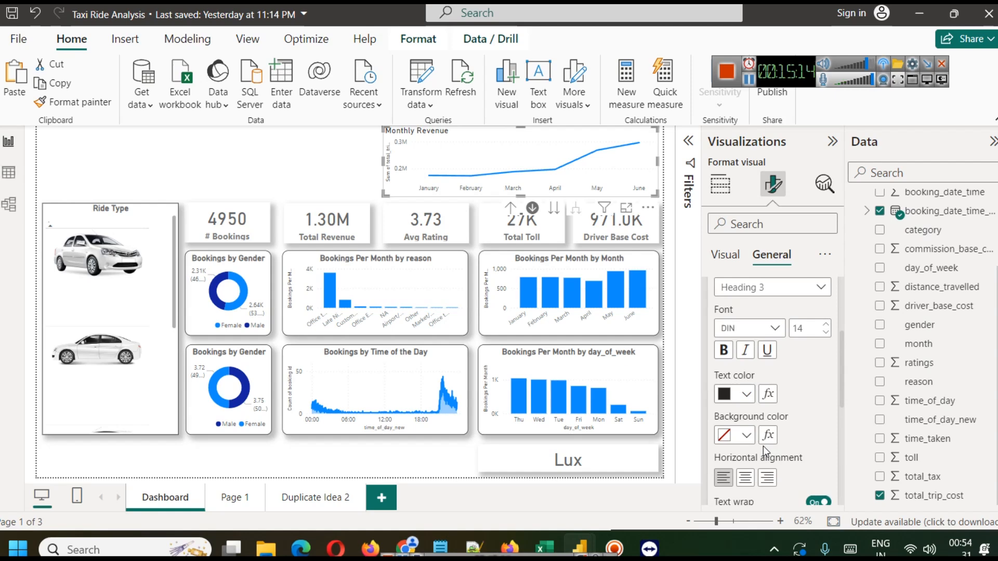
left_click(745, 477)
left_click(746, 394)
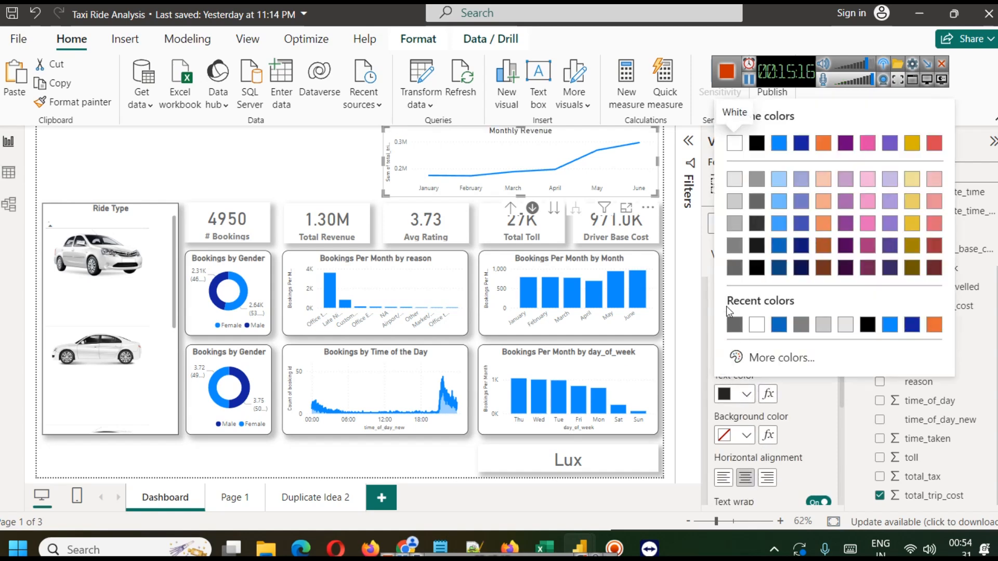
left_click(732, 268)
left_click(725, 351)
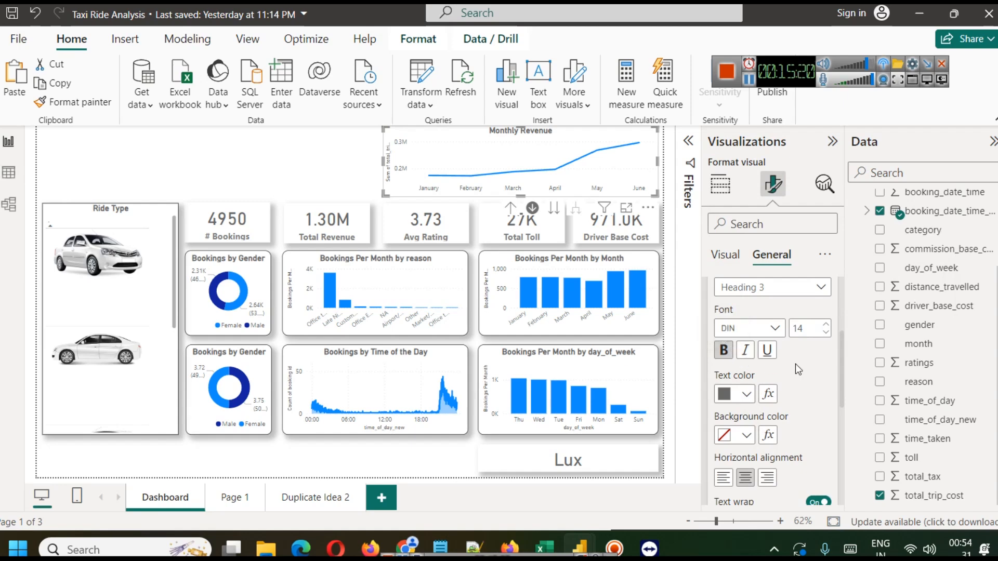
Step: Reduce the Monthly Revenue title's vertical spacing to 0 px
scroll(795, 364, "down", 3)
left_click(743, 458)
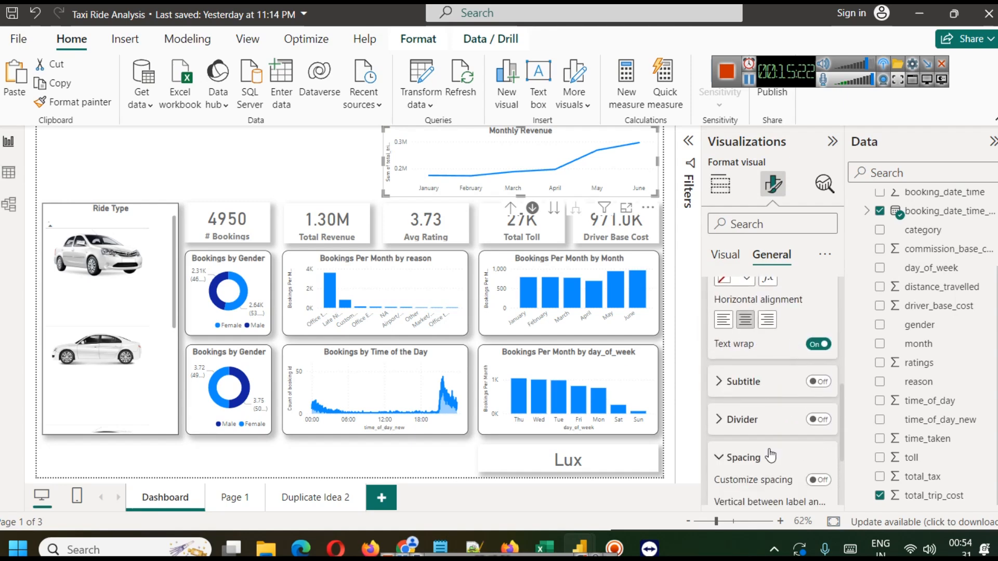
scroll(775, 442, "down", 3)
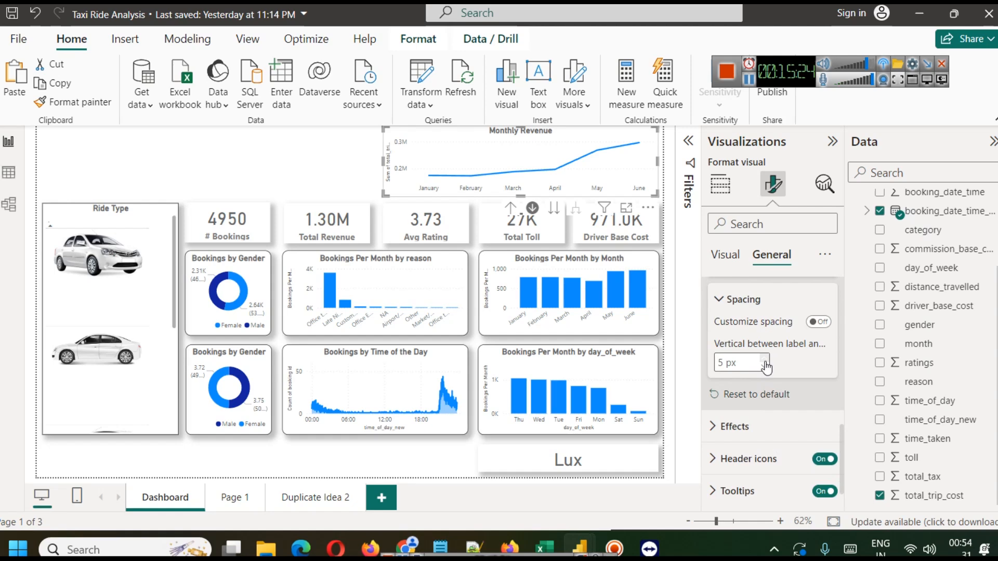
left_click(764, 367)
left_click(765, 367)
left_click(765, 367)
left_click(764, 367)
left_click(765, 367)
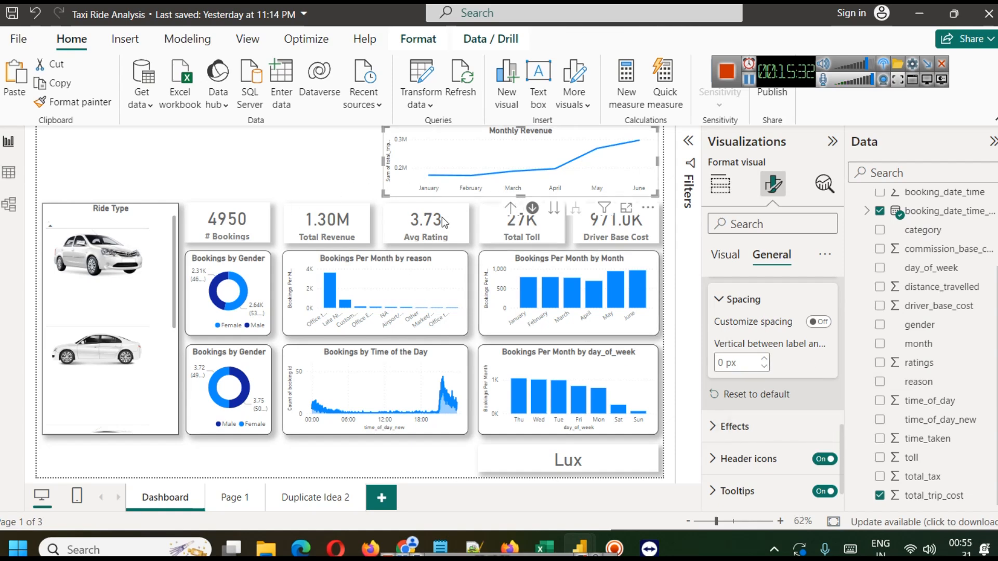
Step: Copy the formatting of the Bookings Per Month by reason chart onto the Monthly Revenue line chart
left_click(430, 278)
left_click(60, 102)
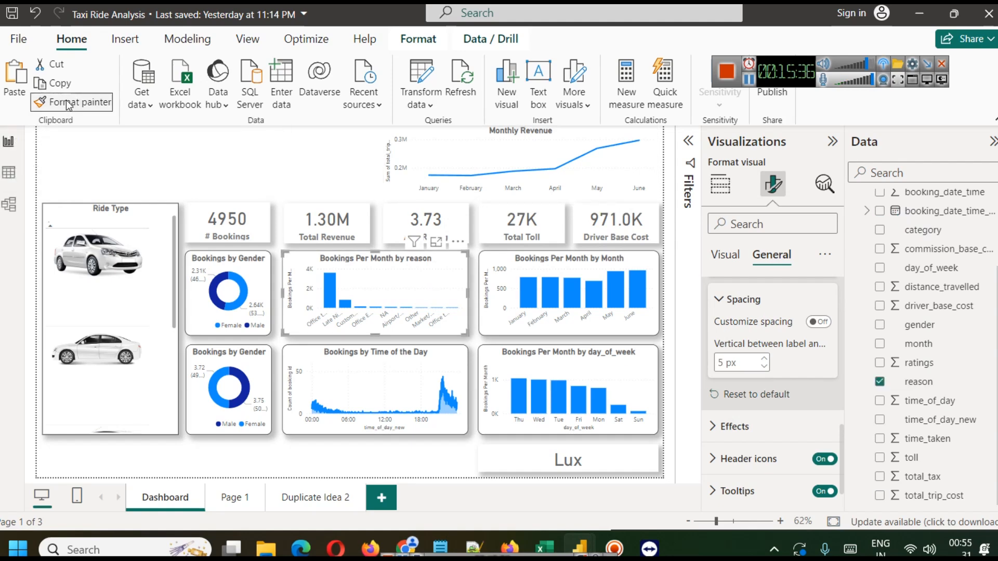
left_click(469, 173)
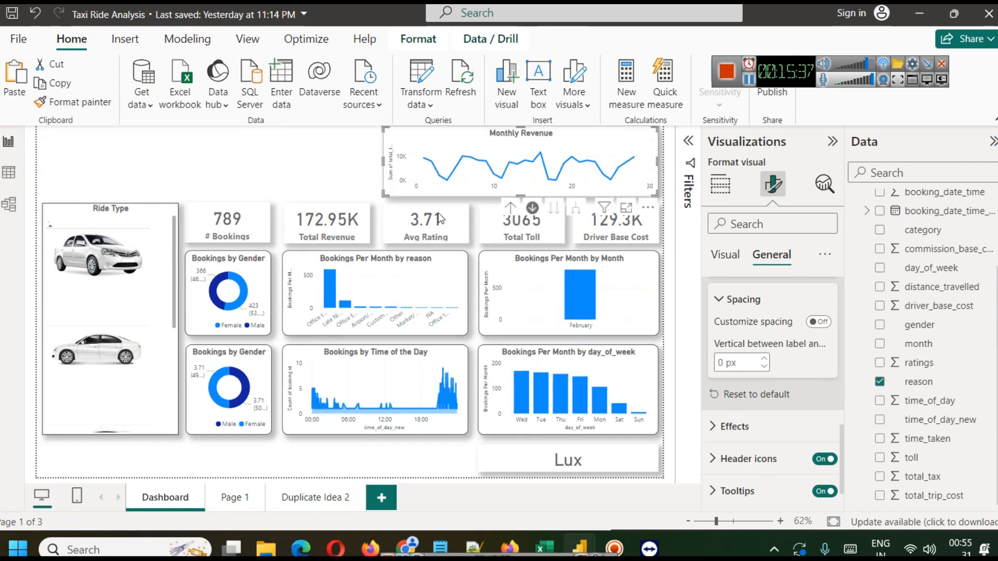
left_click(300, 154)
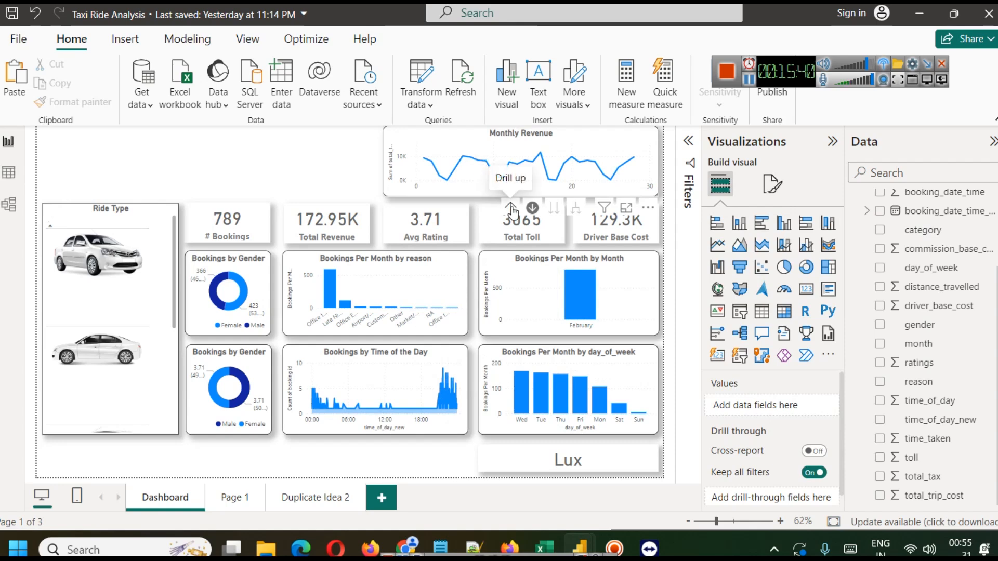
Step: Compare the Monthly Revenue line chart at month level and day level by drilling its date hierarchy up and down
left_click(511, 206)
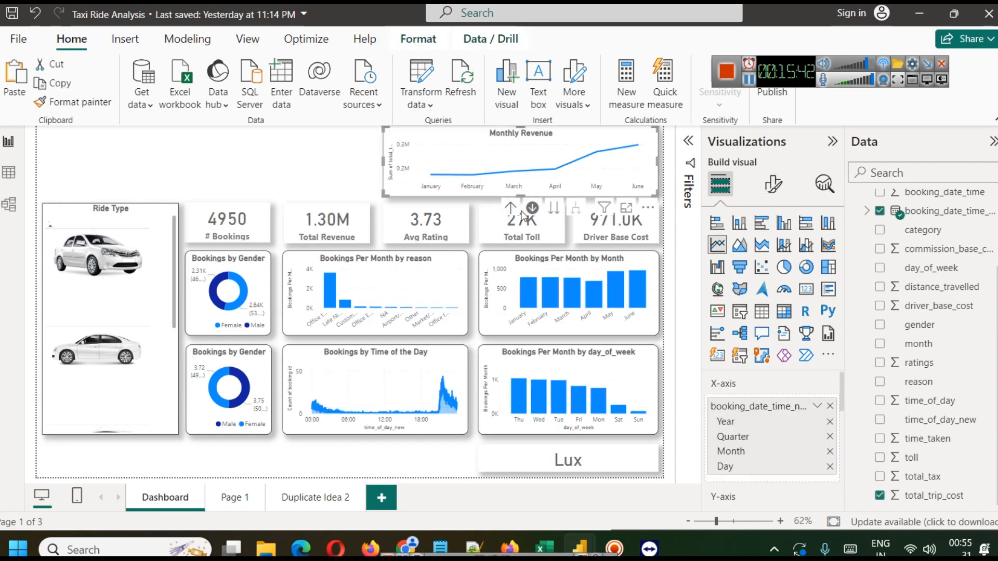
left_click(554, 207)
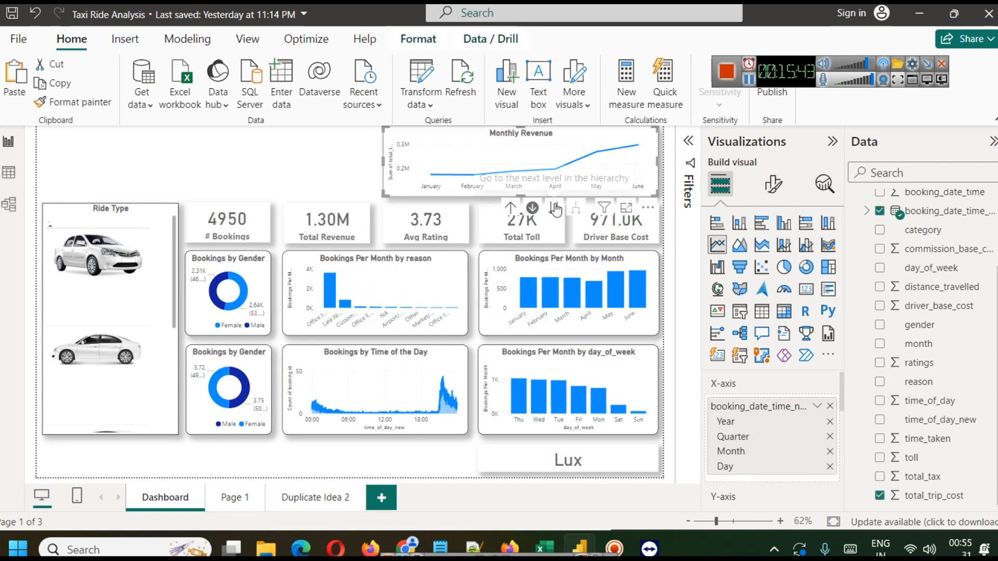
left_click(297, 198)
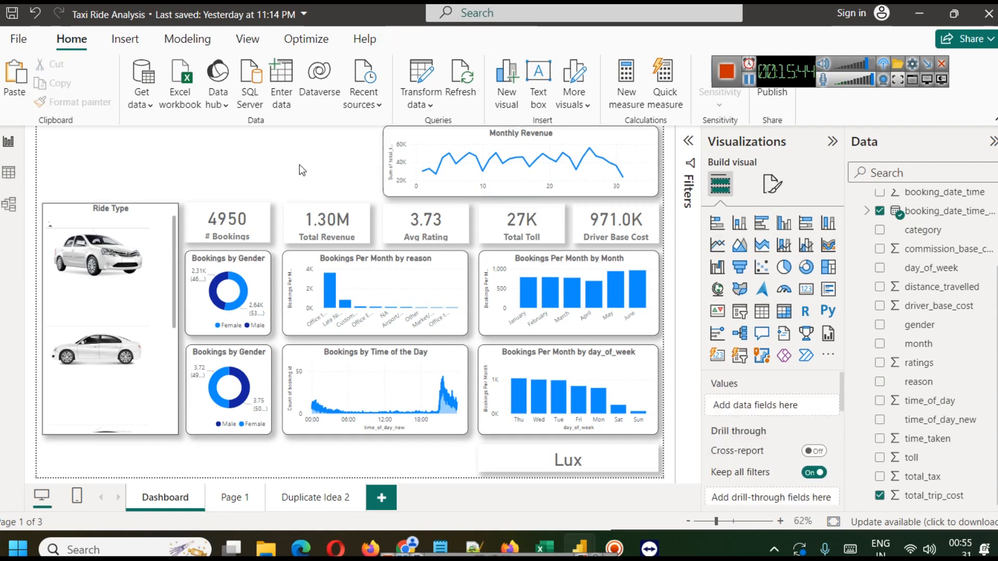
left_click(546, 173)
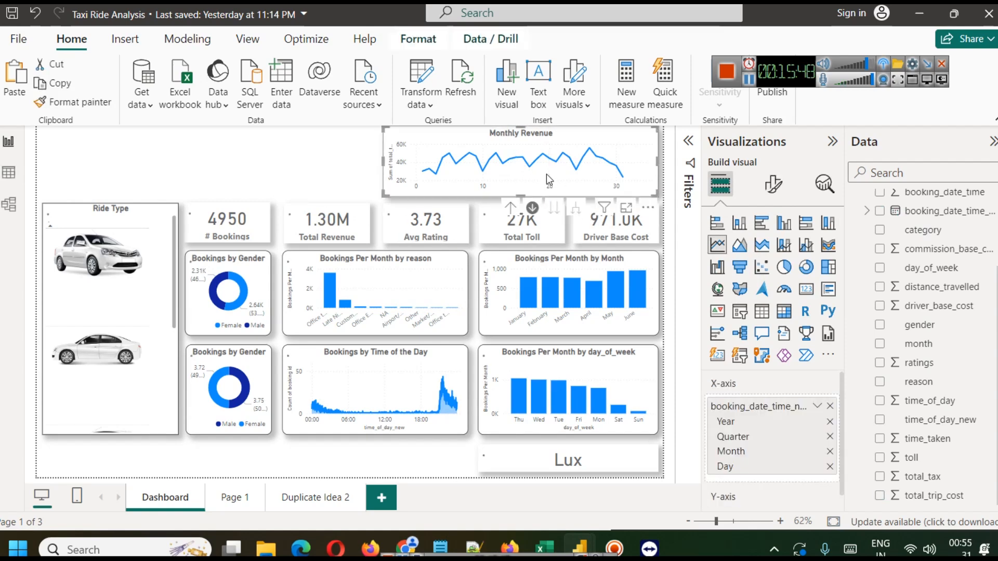
left_click(511, 208)
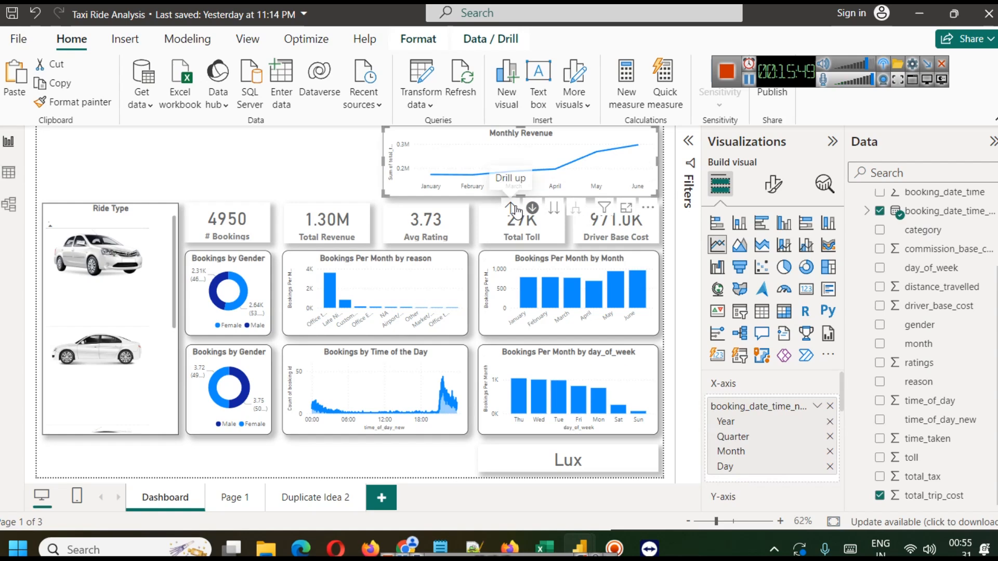
left_click(340, 157)
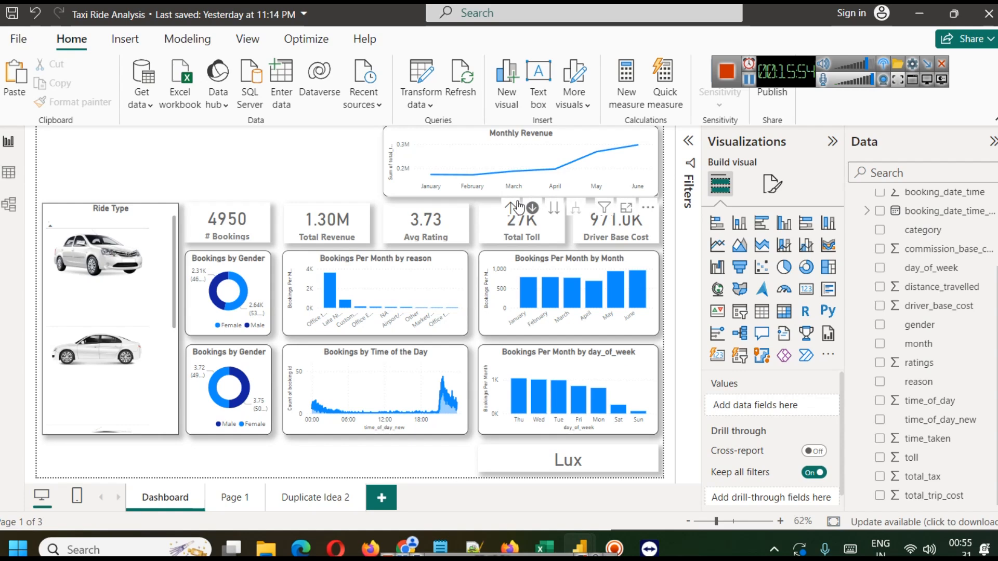
left_click(554, 207)
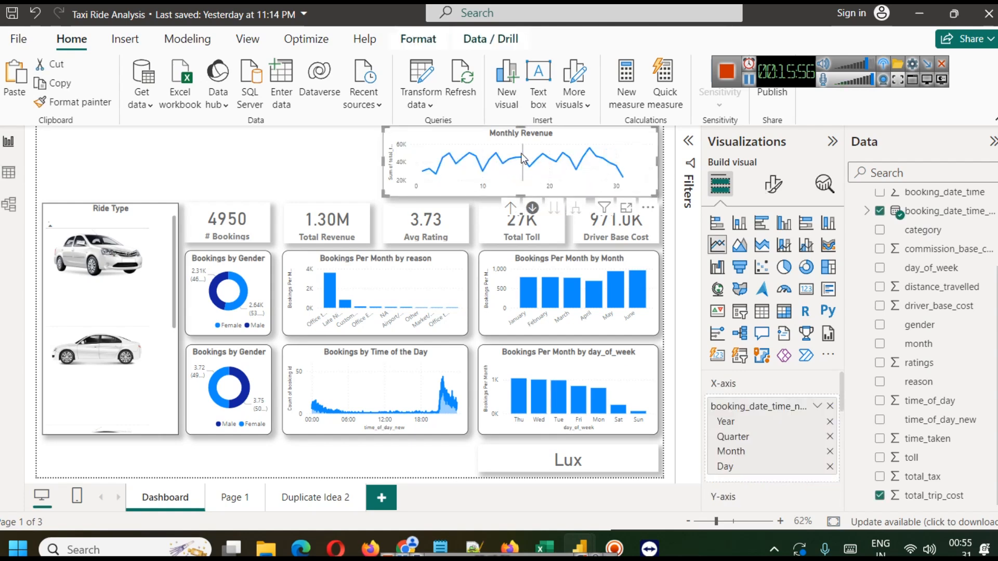
mouse_move(445, 172)
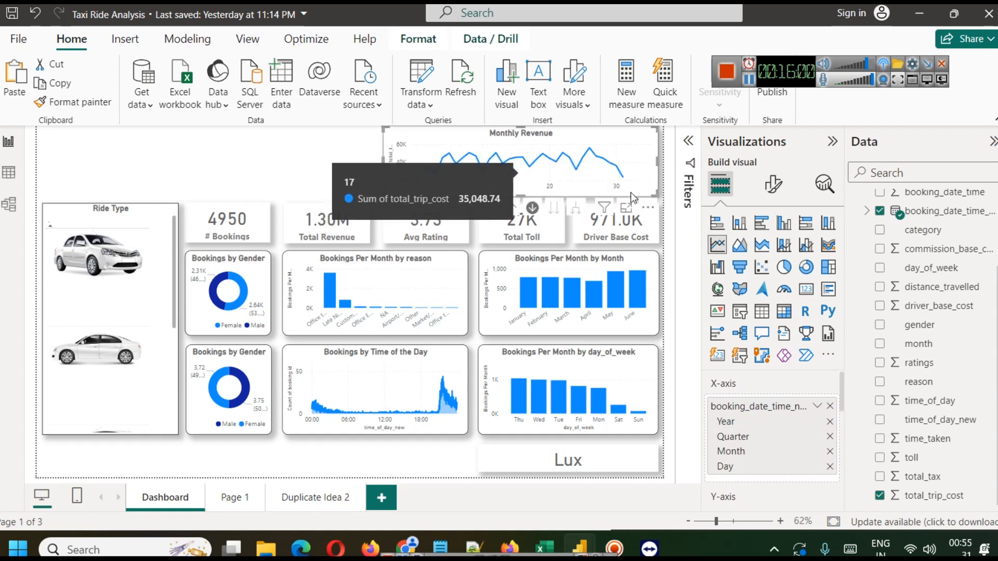
Step: Drill the Monthly Revenue line chart up to month level and inspect its revenue values for individual months
left_click(510, 207)
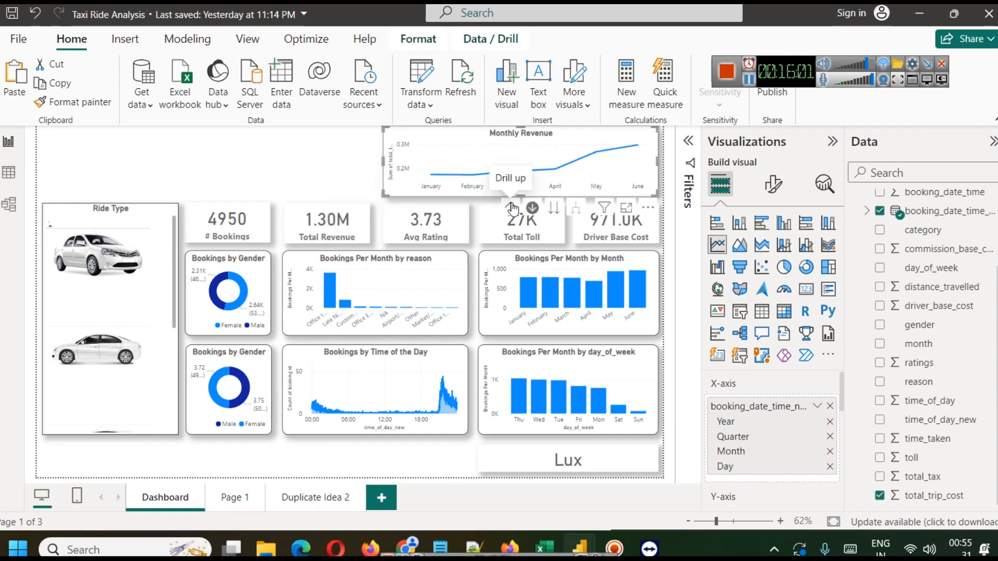
left_click(355, 173)
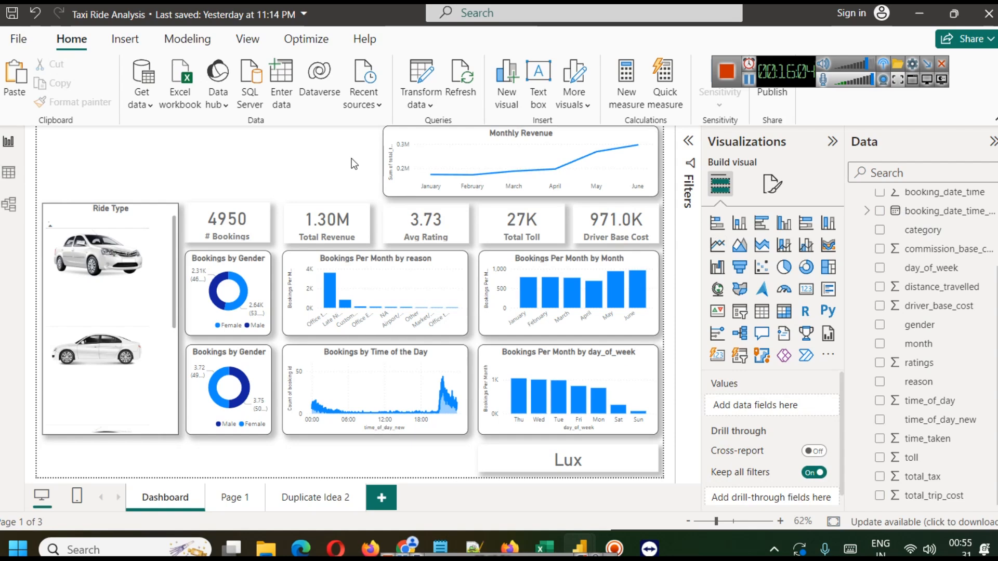
mouse_move(431, 179)
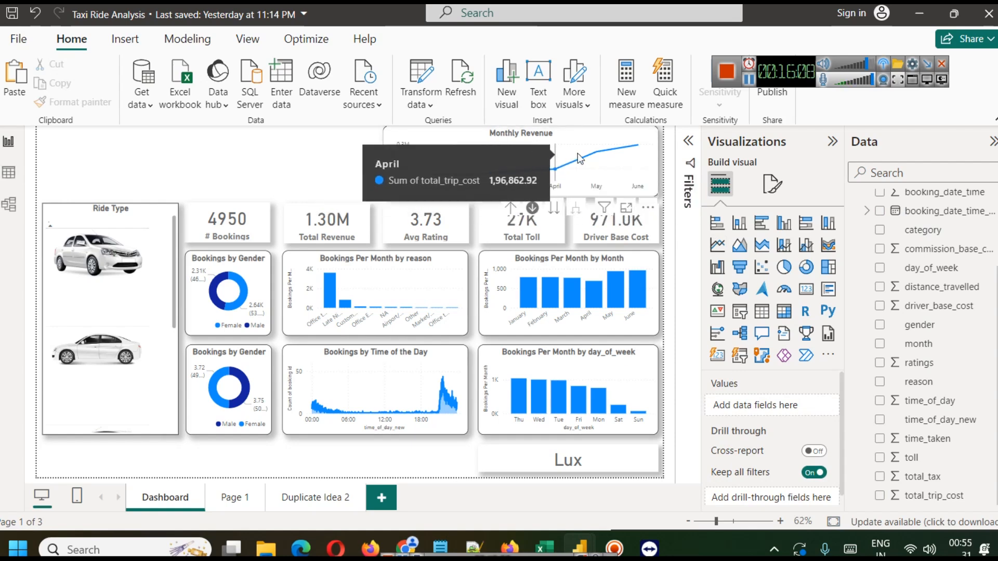
mouse_move(629, 145)
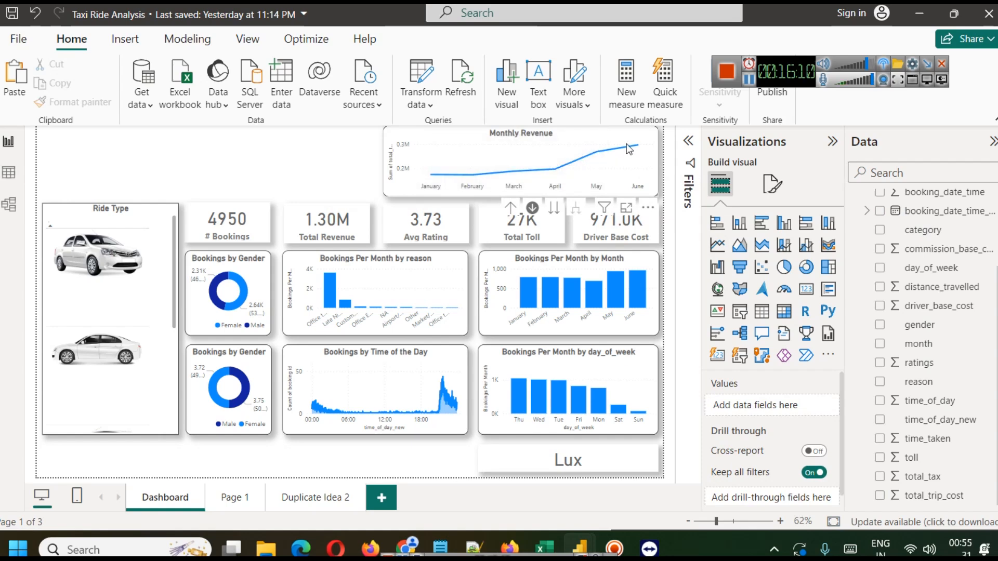
mouse_move(602, 158)
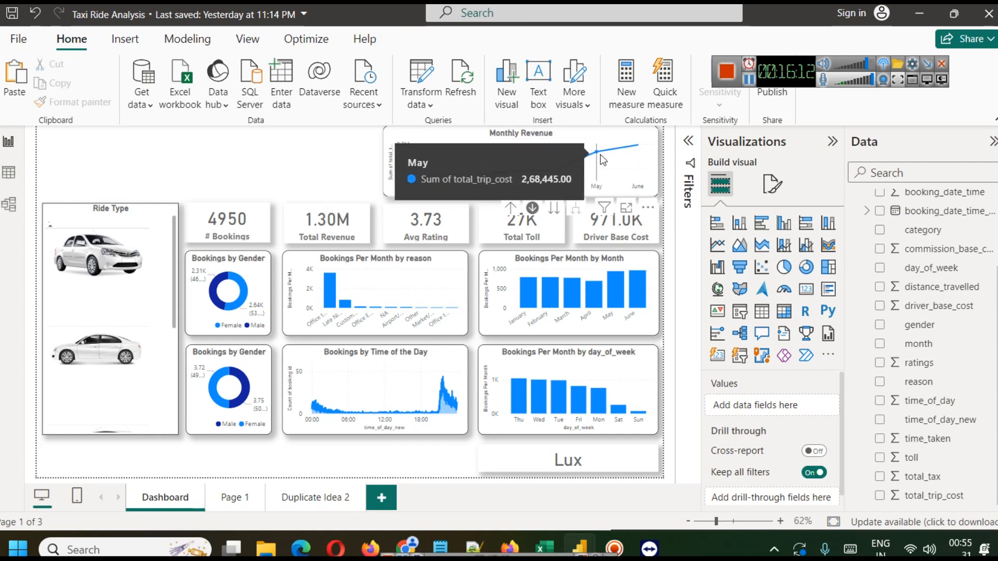
mouse_move(552, 173)
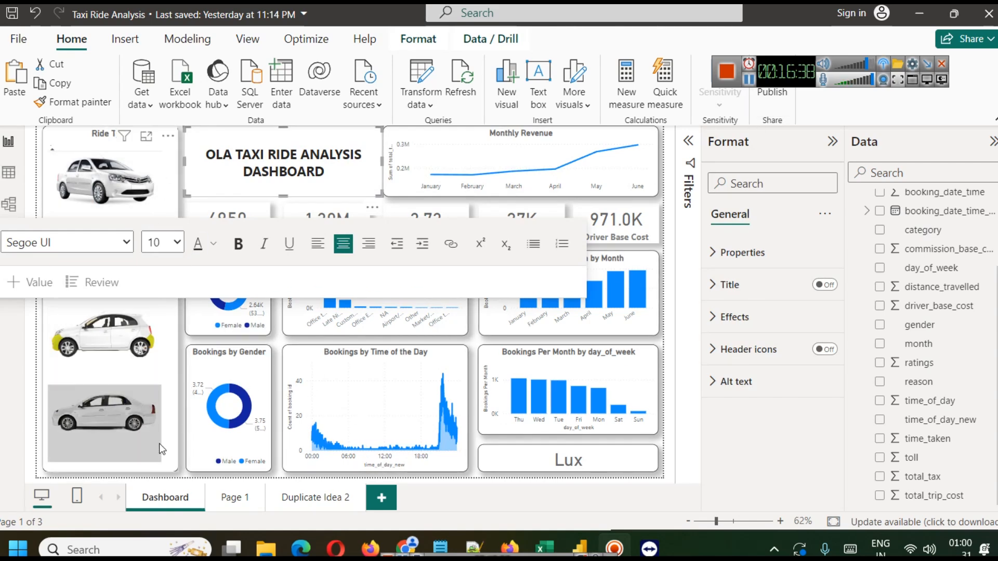
Step: Colour the OLA TAXI RIDE ANALYSIS DASHBOARD title text dark grey
left_click(238, 243)
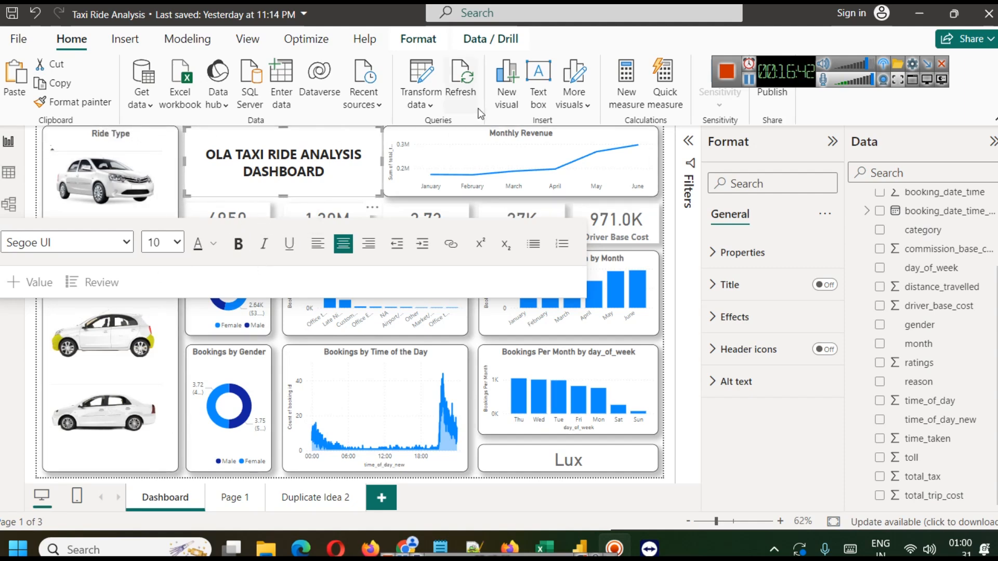
triple_click(282, 155)
left_click(222, 253)
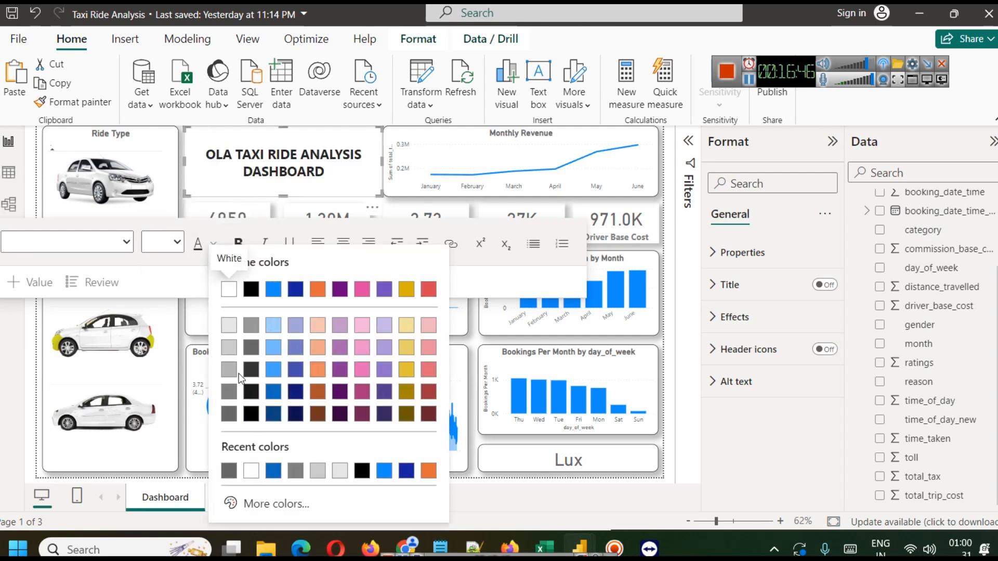
left_click(225, 415)
left_click(283, 138)
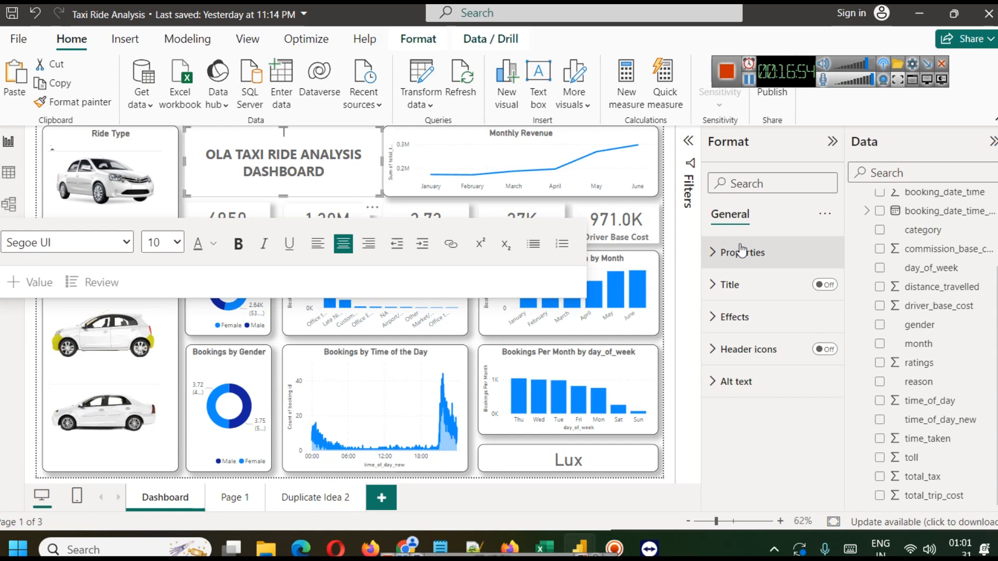
Step: Try to copy the title text box's formatting onto the Monthly Revenue line chart, and undo it
left_click(759, 317)
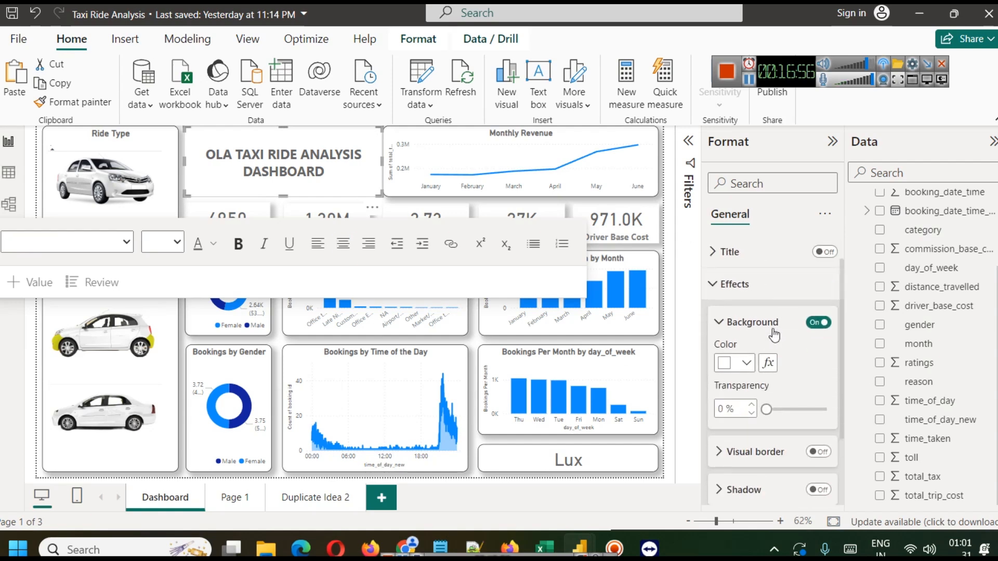
left_click(80, 103)
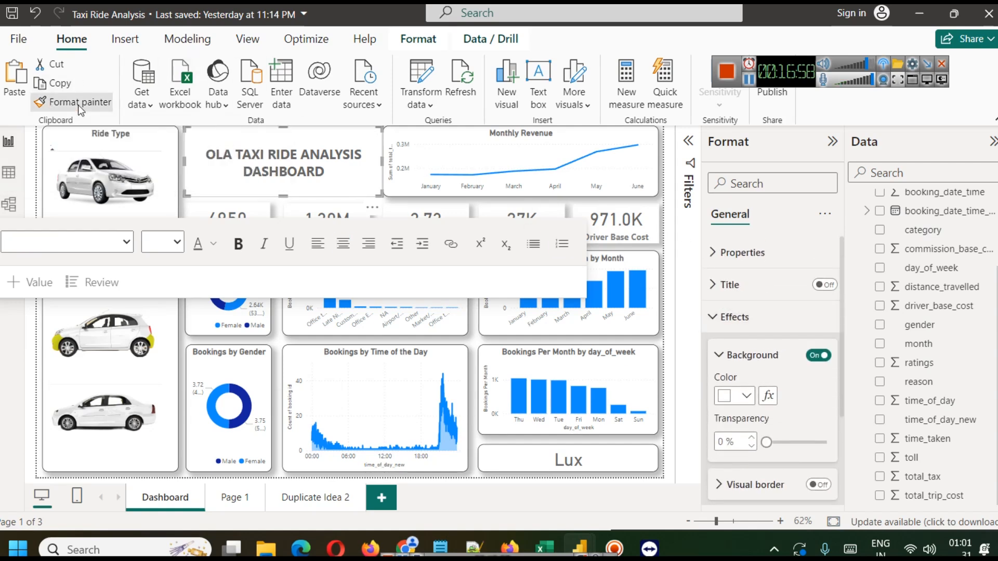
left_click(341, 151)
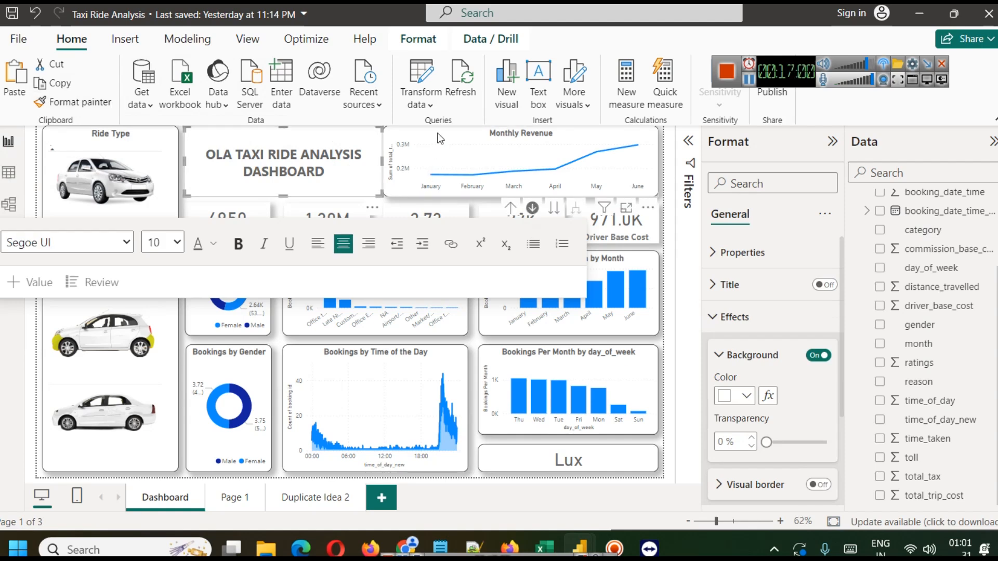
left_click(72, 102)
left_click(443, 143)
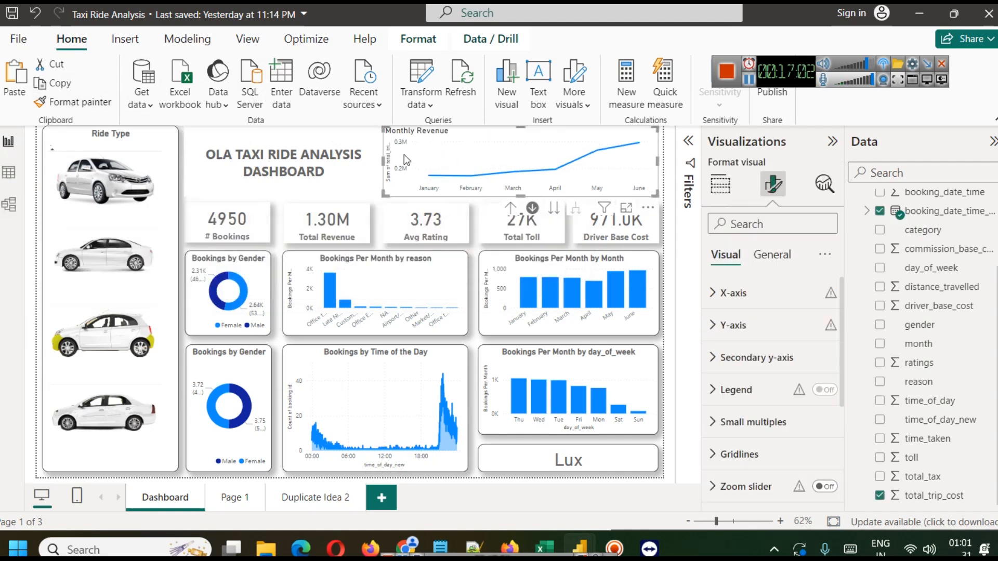
key("ctrl+z")
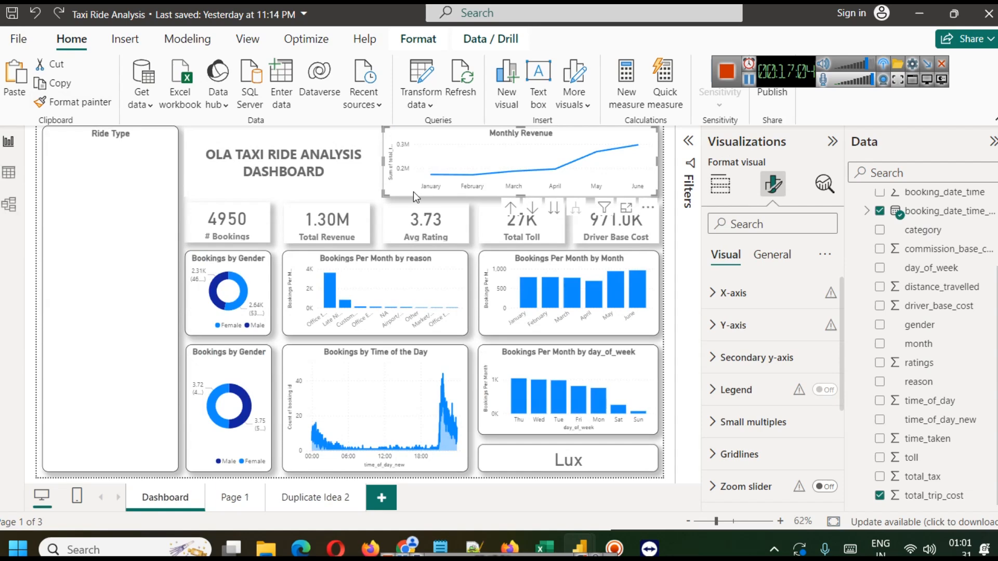
Step: Use Format Painter to give the dashboard title text box the visual border of the other dashboard visuals
left_click(73, 109)
left_click(402, 138)
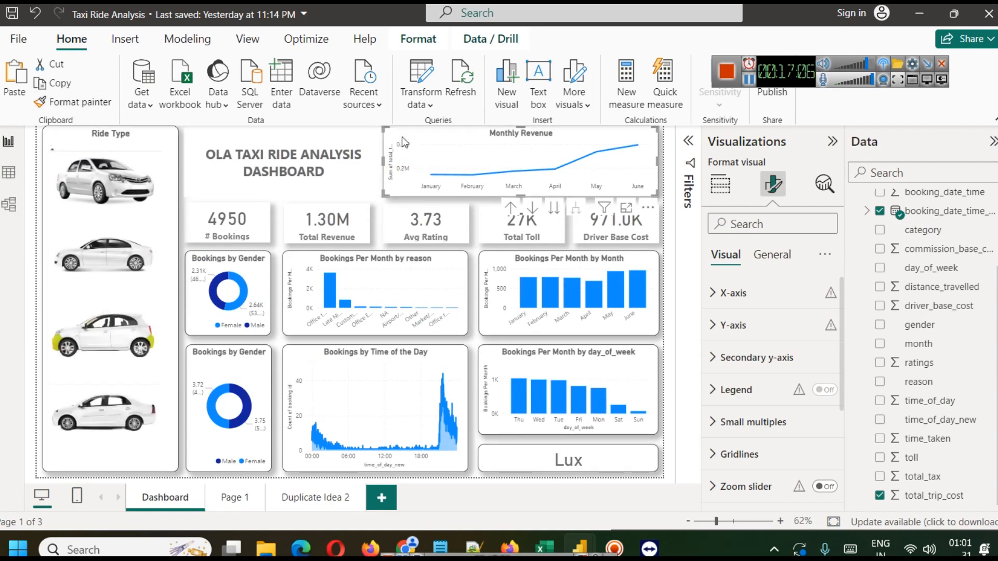
left_click(261, 149)
left_click(82, 103)
left_click(440, 216)
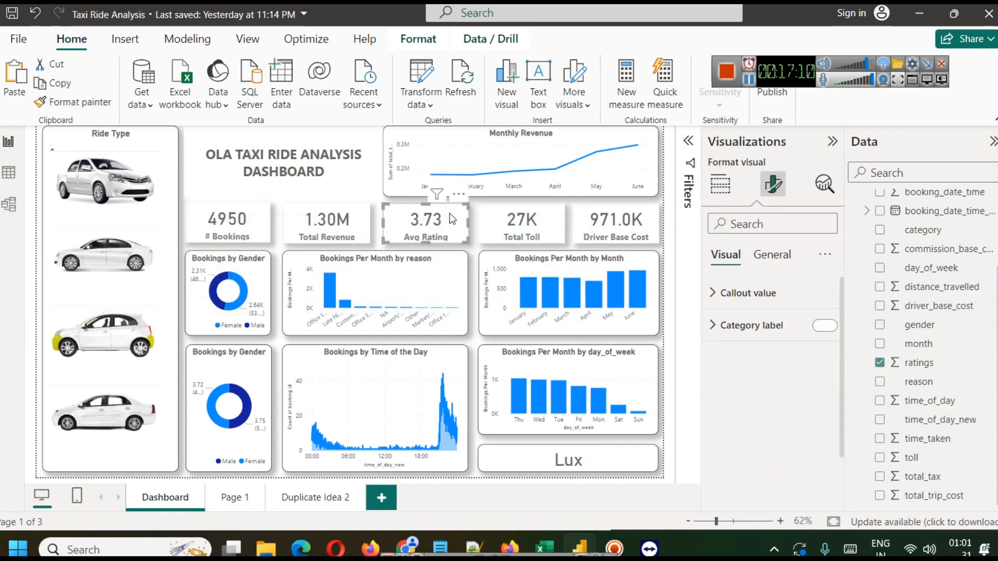
left_click(748, 82)
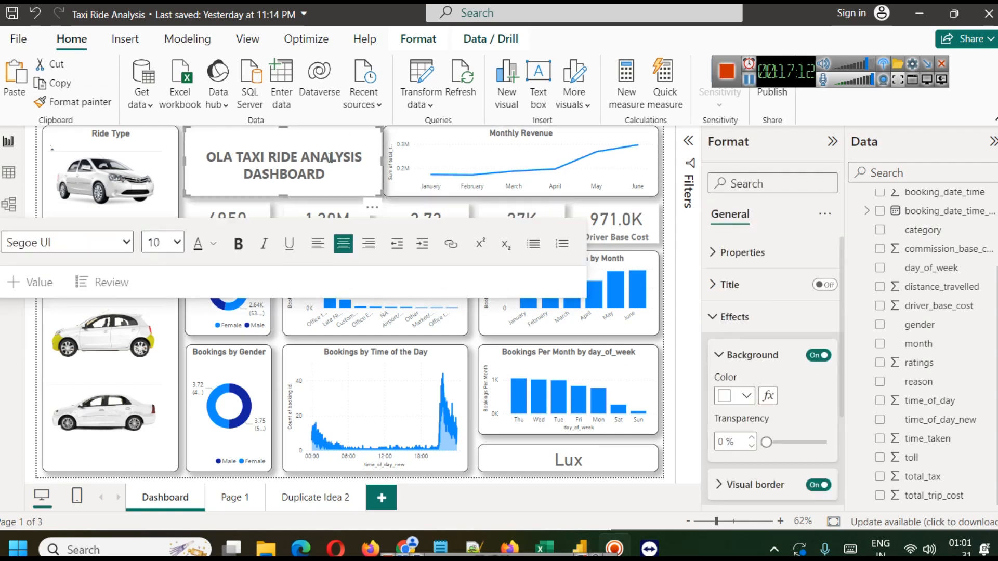
Step: Narrow the dashboard title text box slightly to leave a gap beside the Monthly Revenue chart
left_click(373, 144)
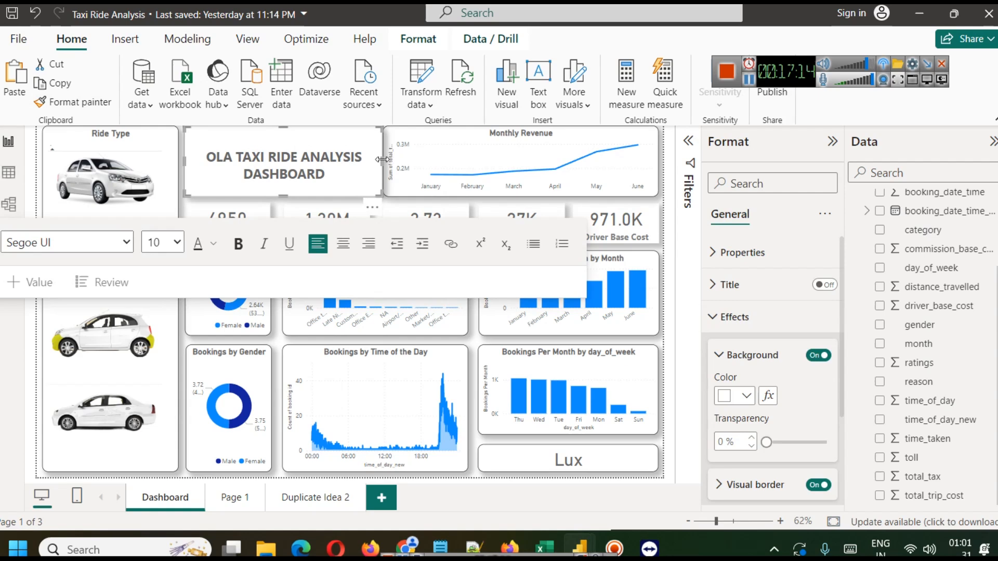
left_click_drag(382, 163, 375, 163)
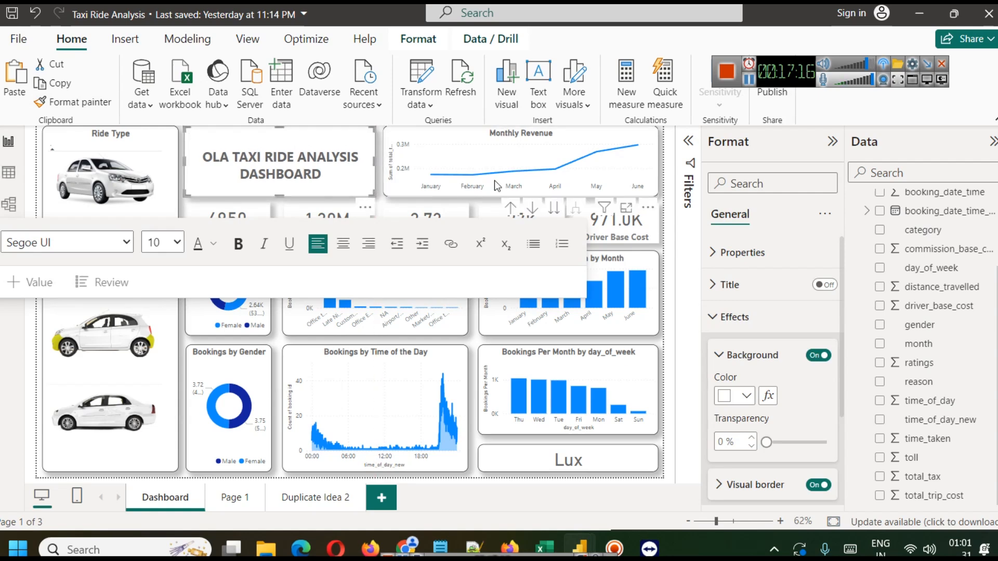
left_click(689, 219)
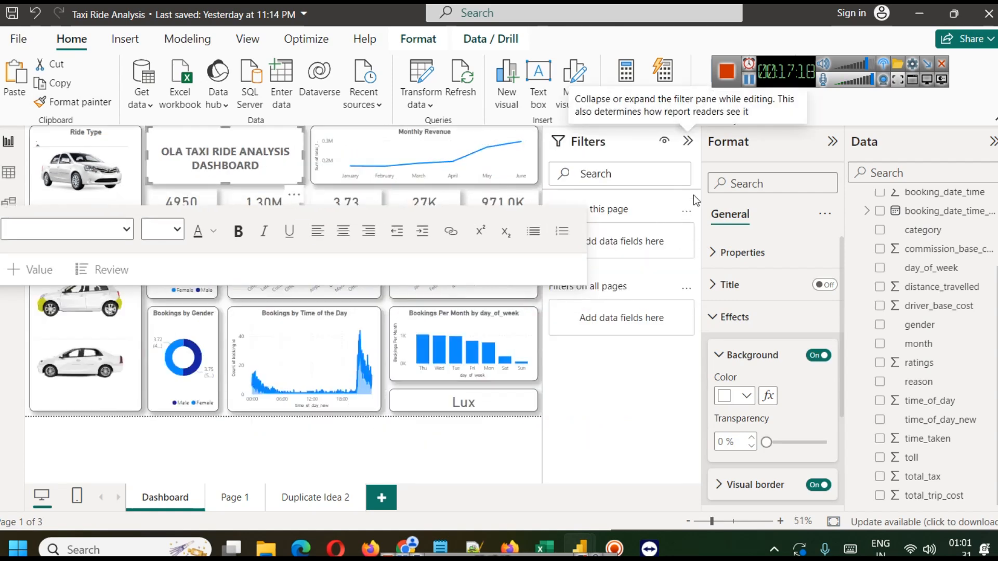
left_click(689, 143)
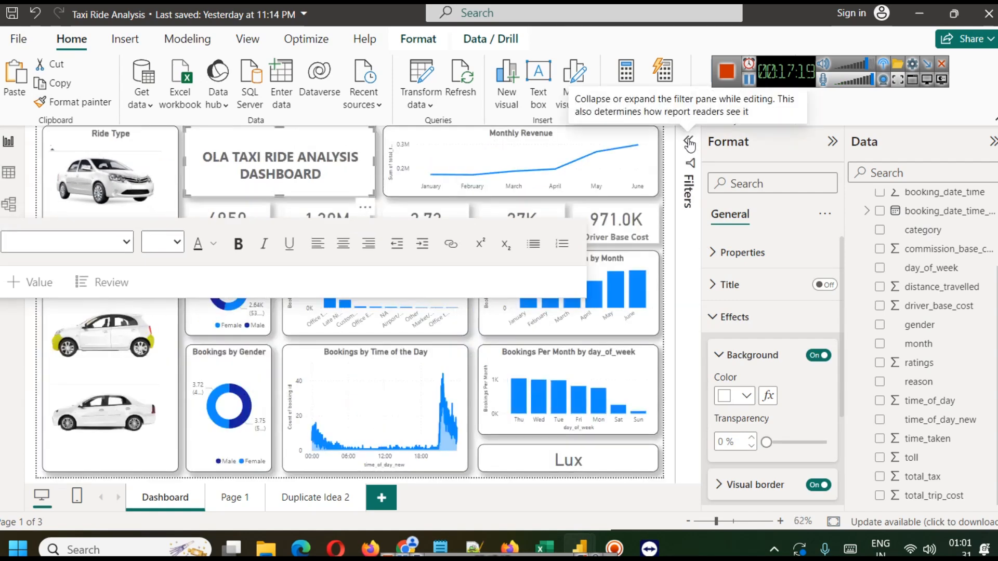
left_click(753, 81)
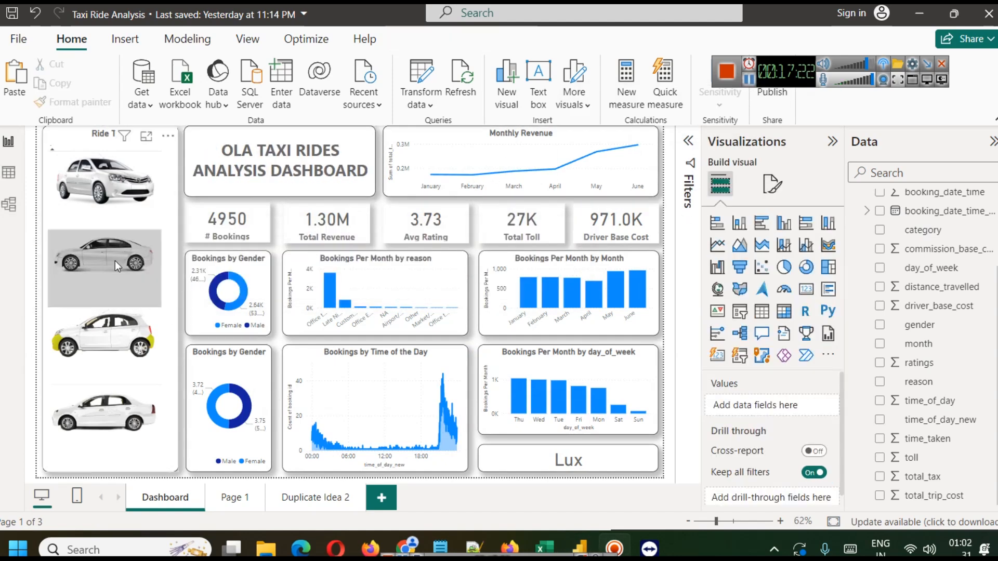
Step: Filter the dashboard by the car images in the Ride Type table one after another, and clear the selection
left_click(116, 261)
left_click(116, 260)
left_click(114, 344)
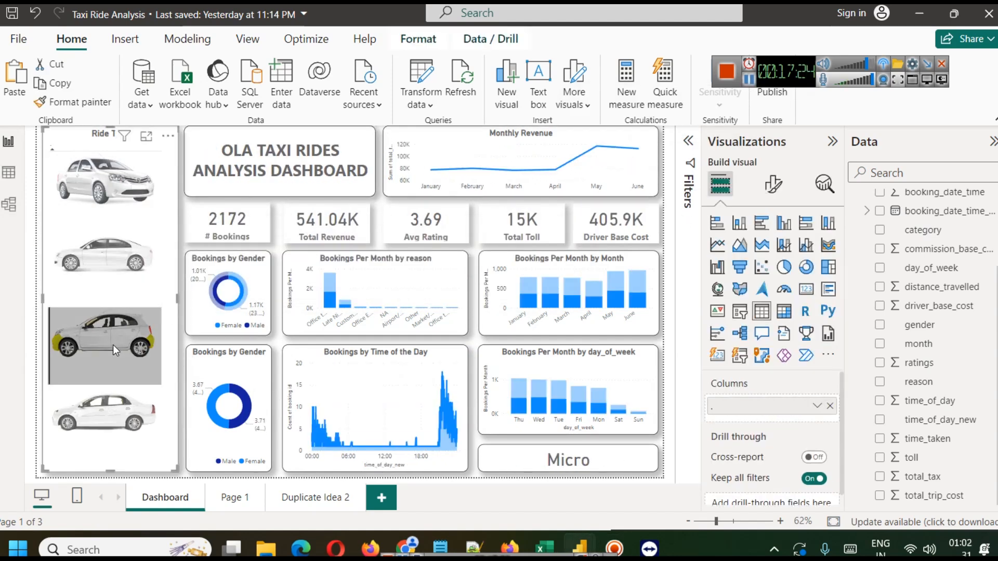
left_click(115, 422)
left_click(118, 205)
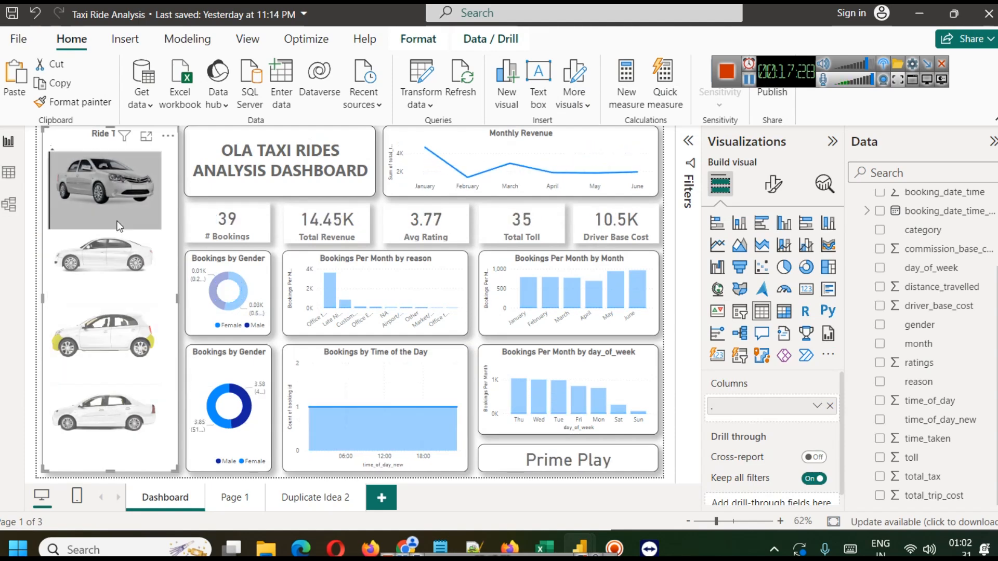
left_click(111, 207)
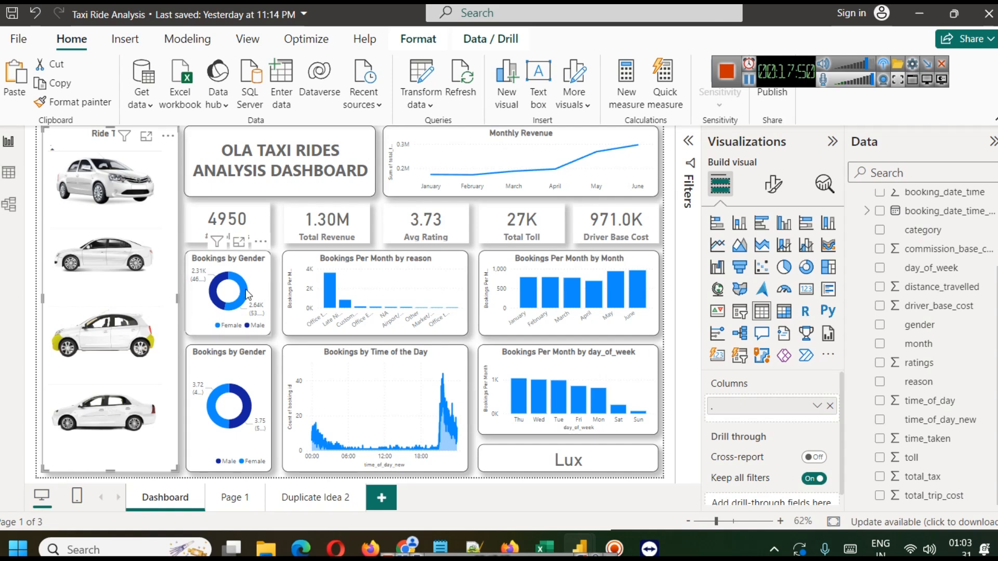
Step: Copy the title text box from the Dashboard page and paste it onto the Duplicate Idea 2 page
mouse_move(248, 293)
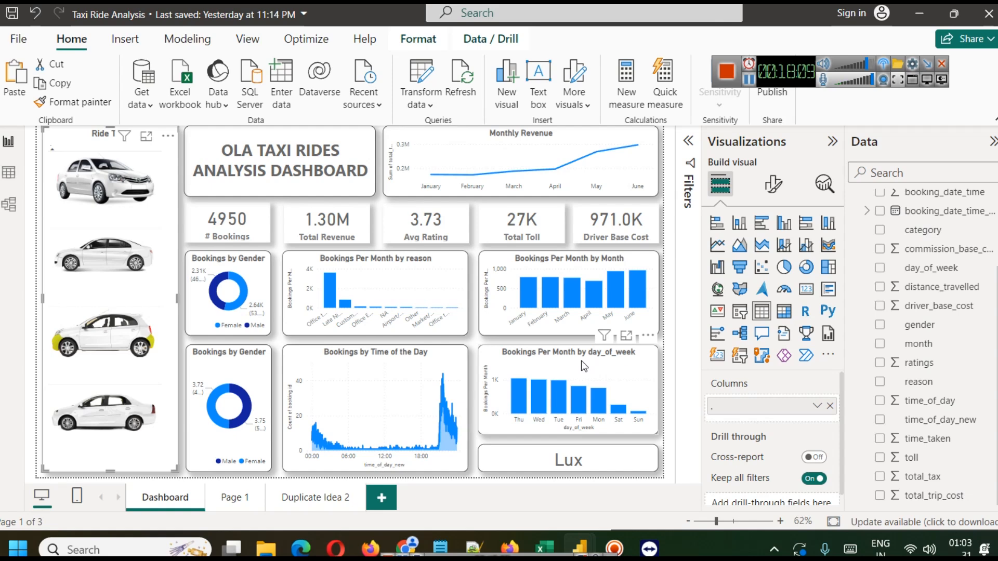
left_click(300, 494)
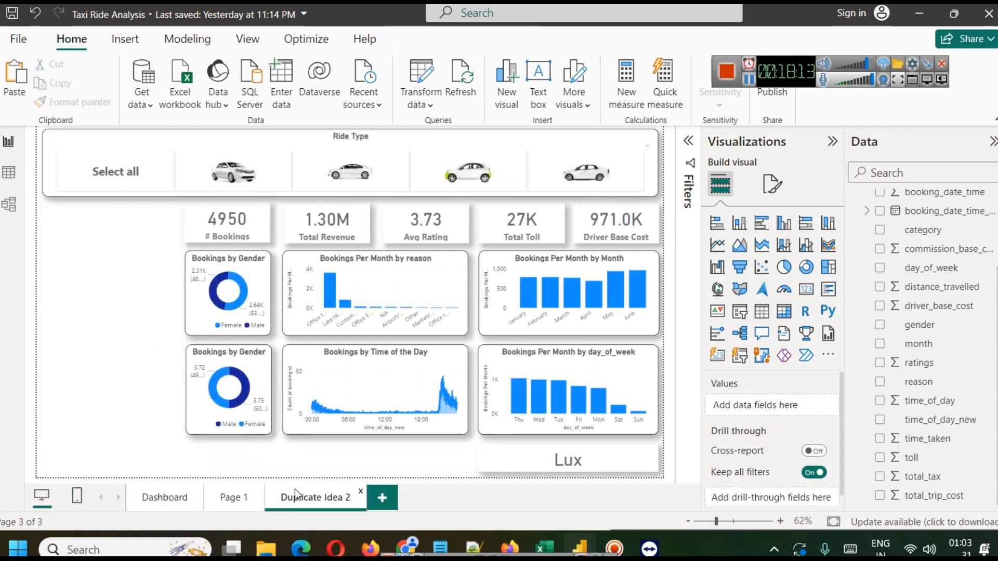
left_click(170, 493)
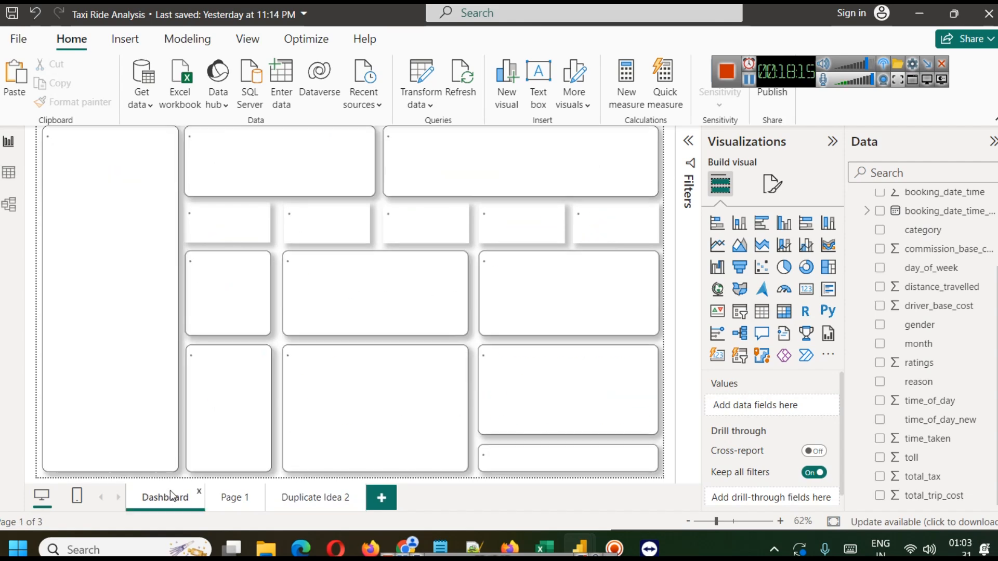
left_click(292, 134)
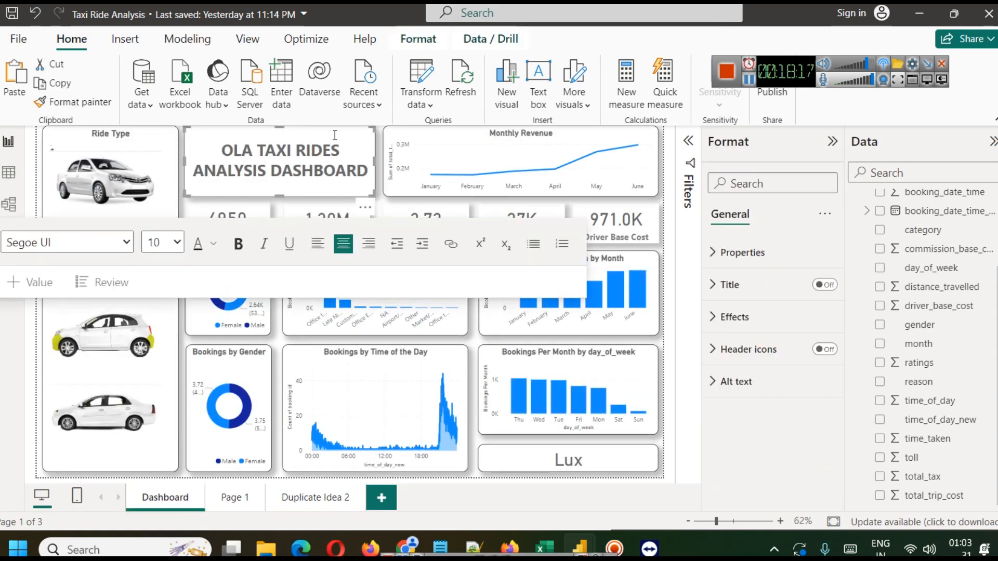
right_click(350, 137)
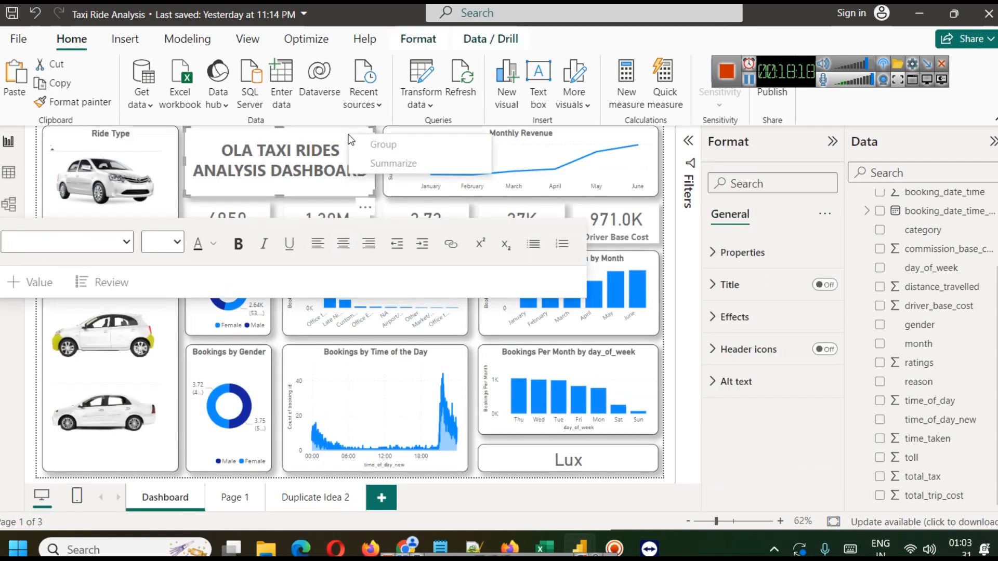
left_click(366, 207)
left_click(370, 182)
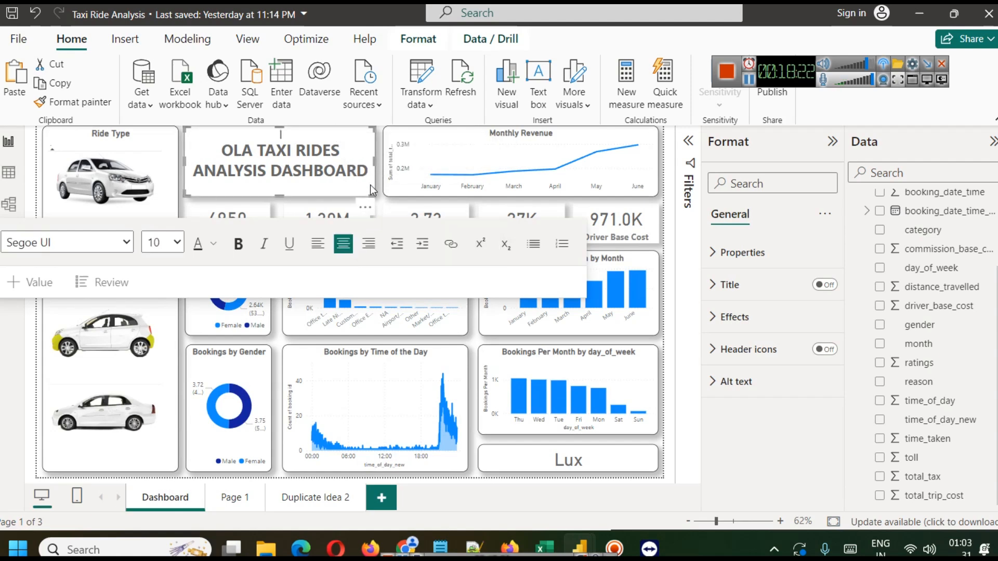
left_click(292, 500)
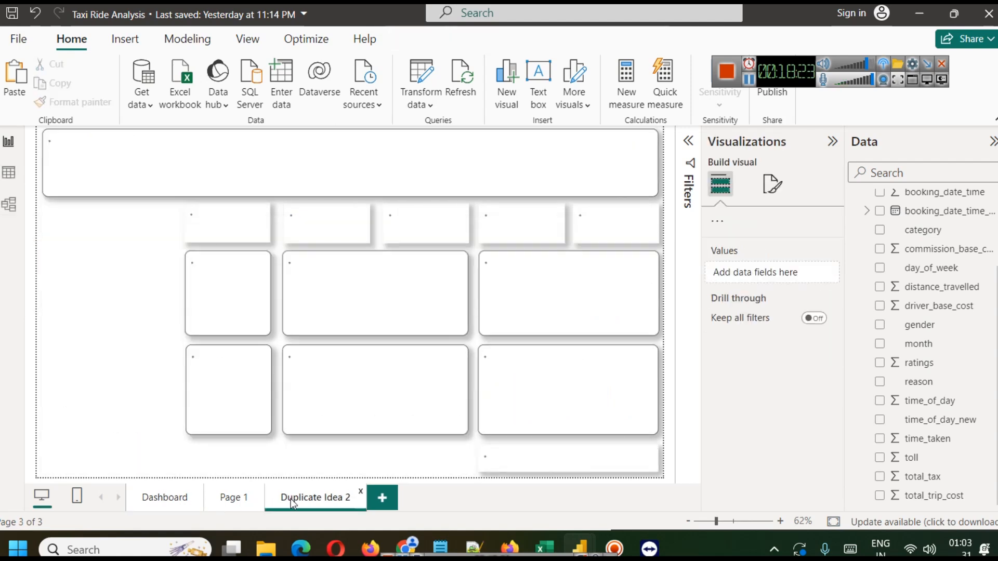
key("ctrl+v")
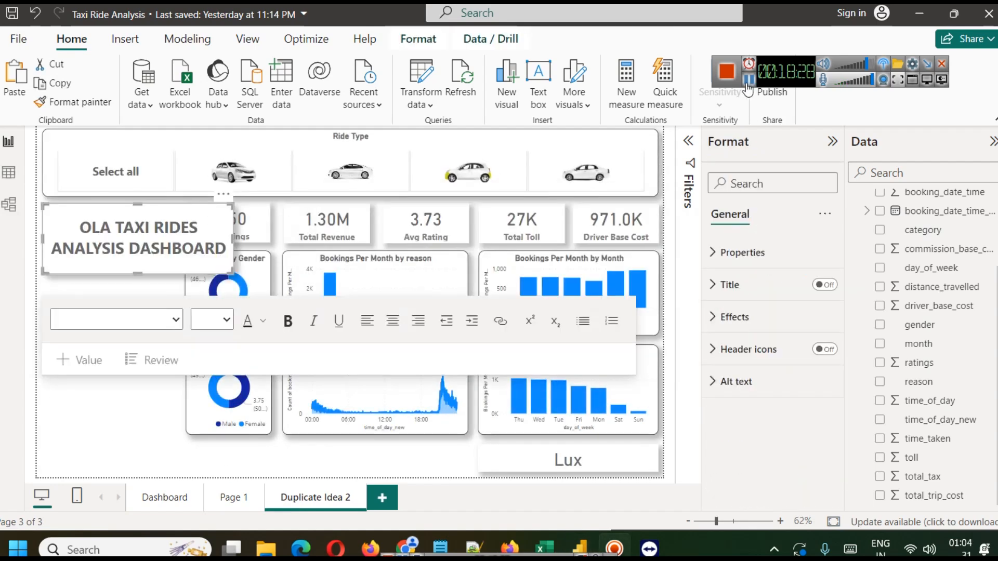
Step: Fit the pasted title text box into the empty column beside the # Bookings card, and place the category card beneath it at matching width
left_click_drag(230, 236, 176, 232)
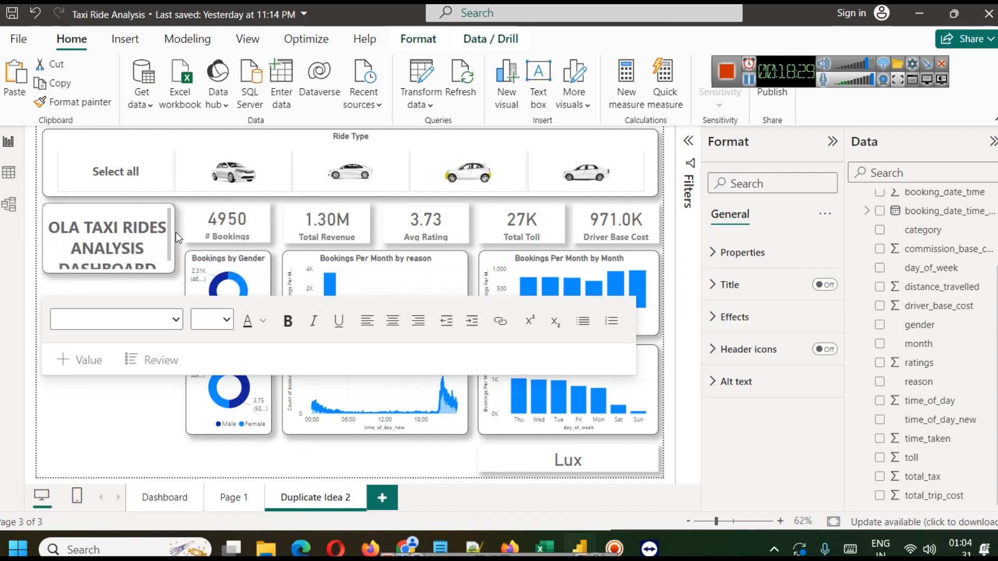
left_click_drag(113, 273, 118, 302)
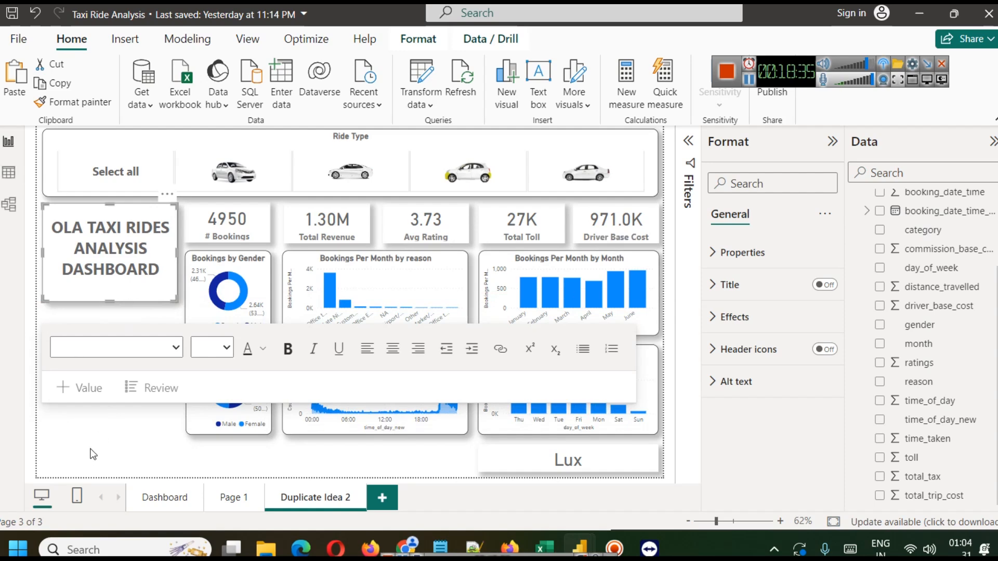
left_click(114, 428)
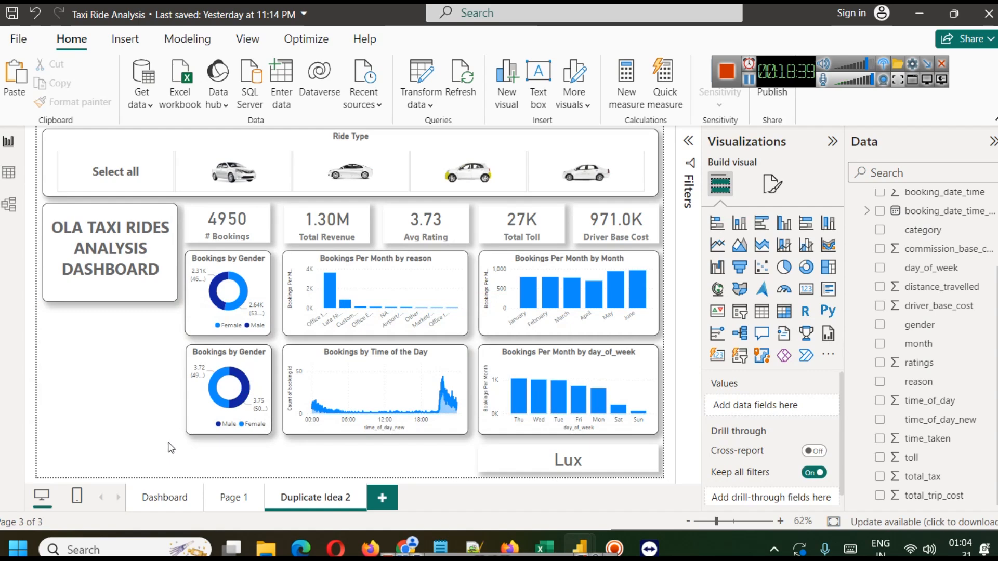
left_click_drag(381, 463, 73, 328)
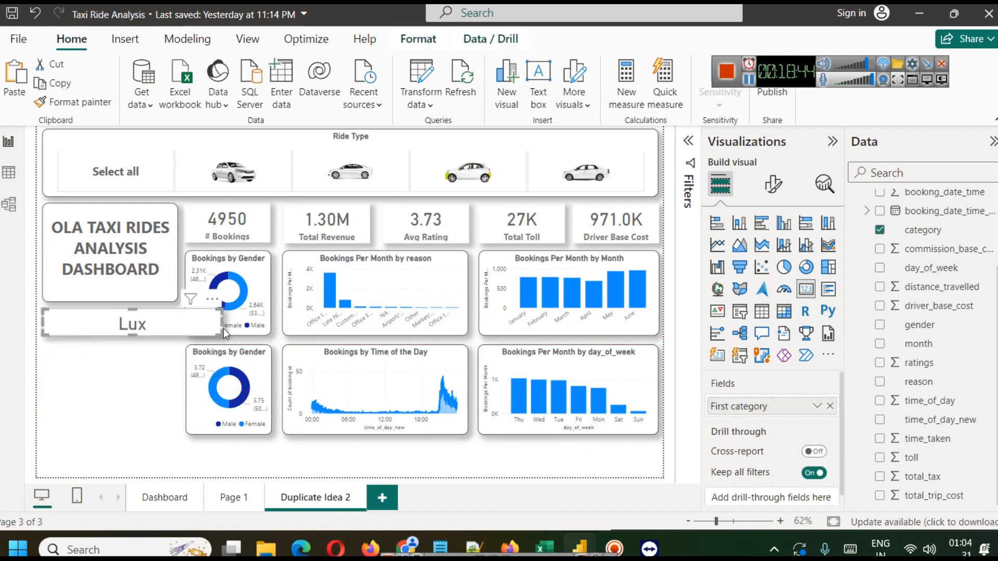
left_click_drag(223, 328, 176, 322)
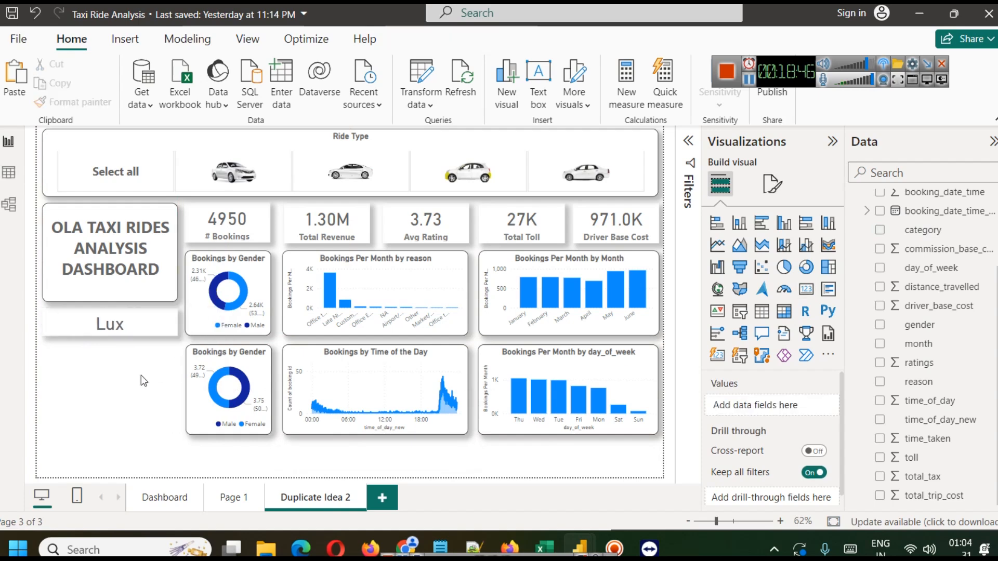
Step: Move the lower gender donut, Time of the Day and day_of_week charts down, aligned in one row near the page's lower edge
left_click_drag(228, 423, 227, 470)
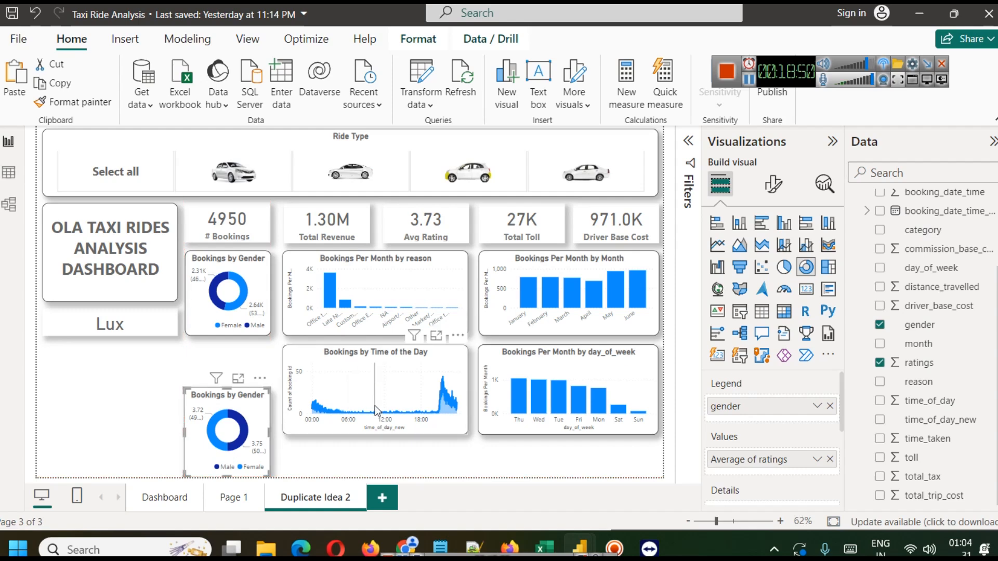
left_click_drag(373, 380, 373, 423)
left_click_drag(259, 409, 259, 401)
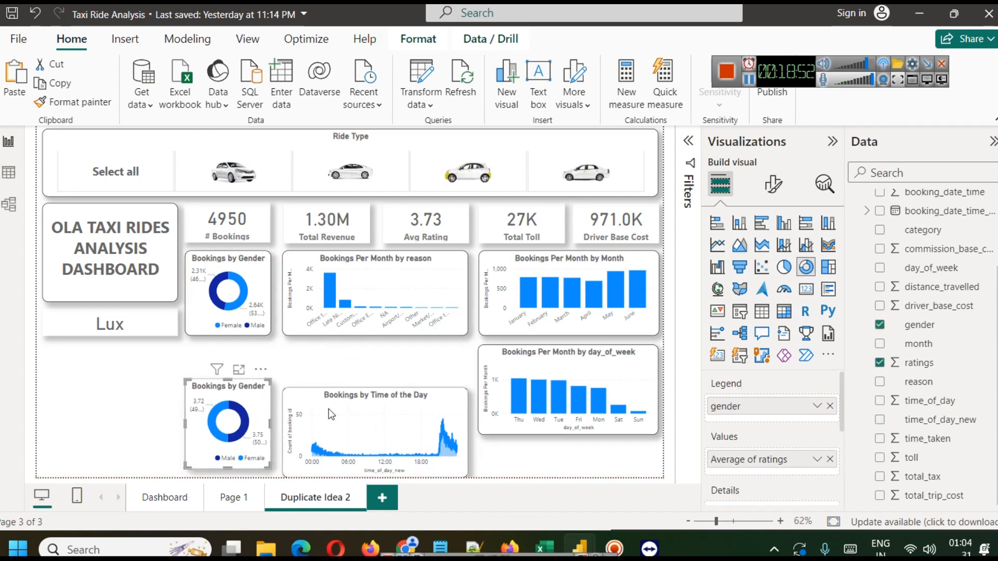
left_click(322, 407)
key("Up")
key("Up")
key("Up")
key("Up")
key("Up")
key("Up")
key("Up")
key("Up")
key("Up")
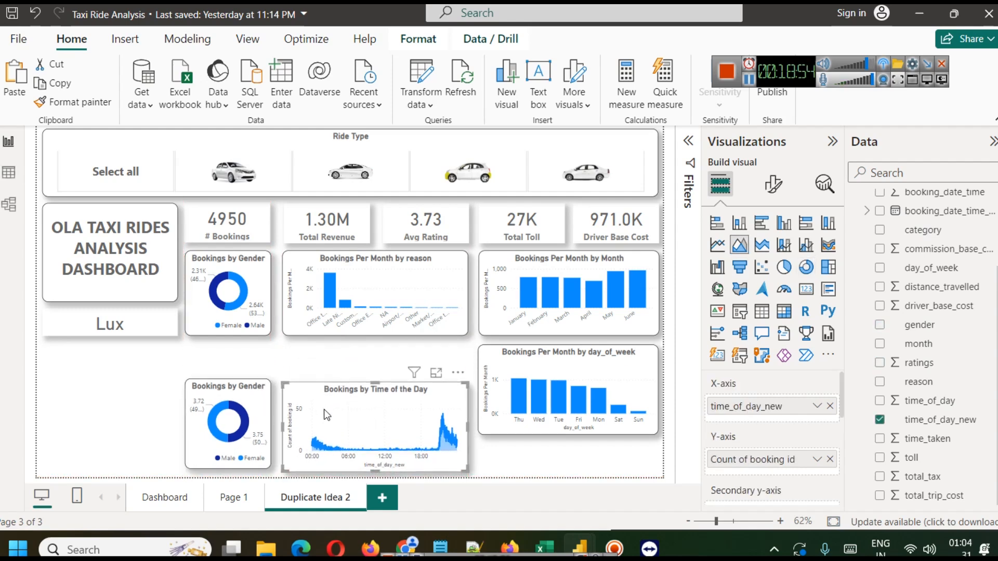
key("Left")
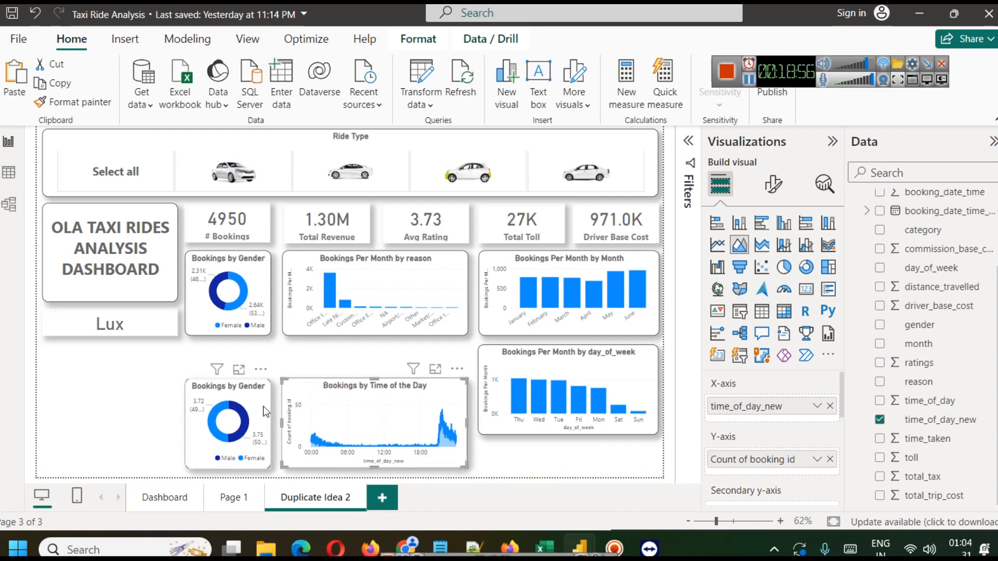
left_click_drag(575, 354, 575, 389)
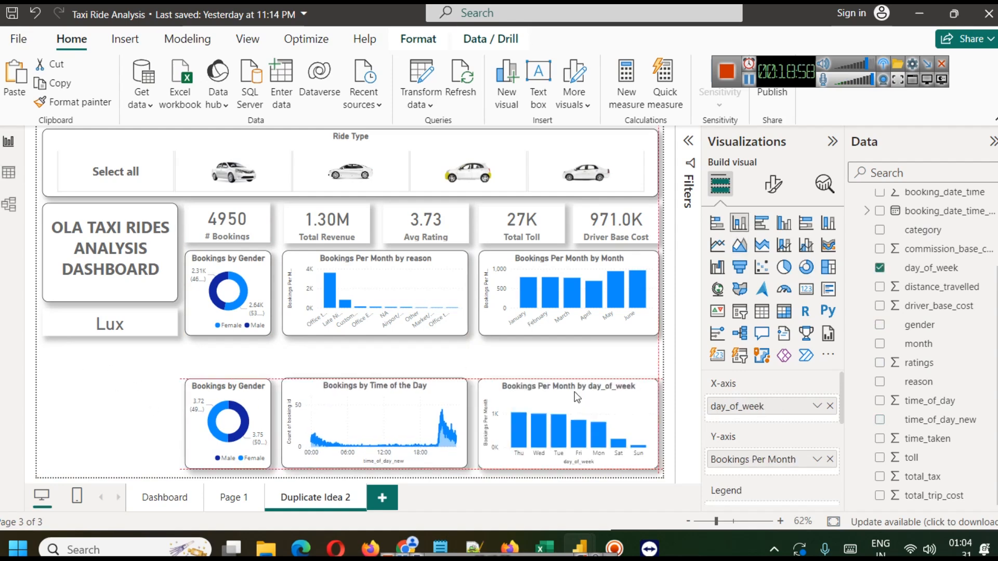
Step: Stretch the bookings by Month and by day_of_week charts towards each other to fill the gap between them
left_click(538, 327)
left_click_drag(543, 382, 566, 357)
left_click(561, 332)
left_click(569, 363)
left_click(566, 341)
Step: Stretch the reason, Time of the Day and both gender donut charts to match the row heights of the Month and day_of_week charts
left_click(399, 328)
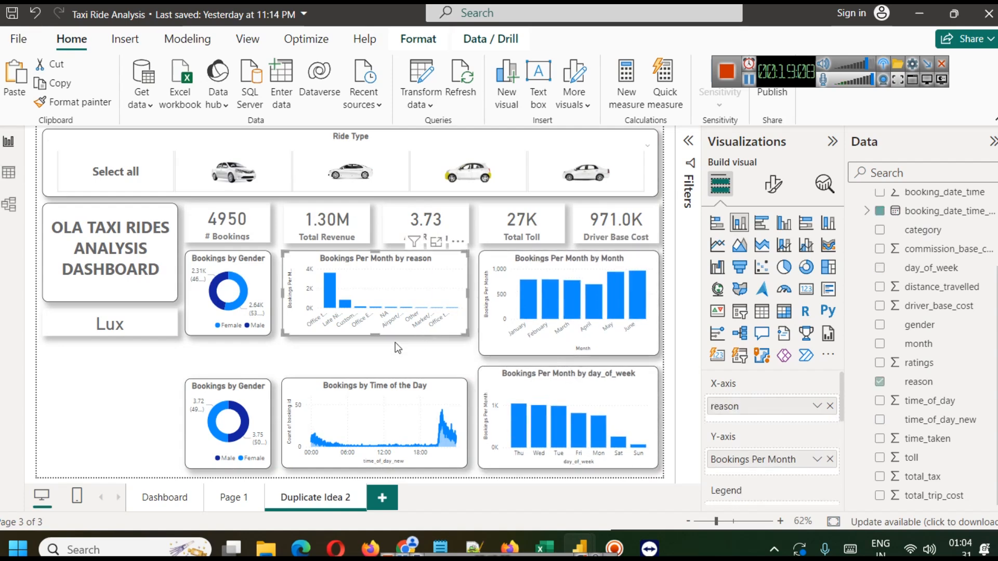
left_click_drag(378, 337, 374, 366)
left_click(367, 384)
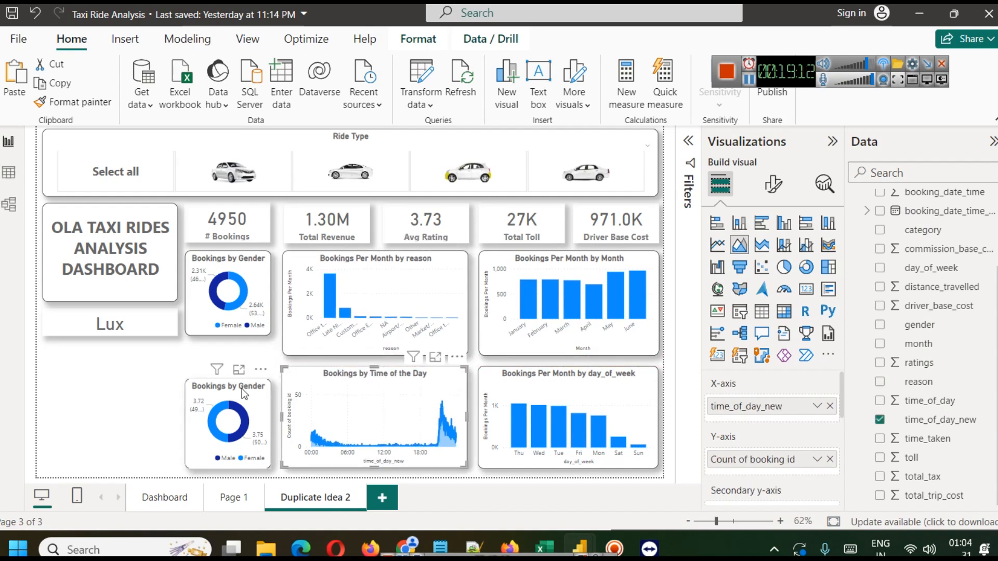
left_click(235, 387)
left_click_drag(234, 378, 219, 357)
left_click(240, 336)
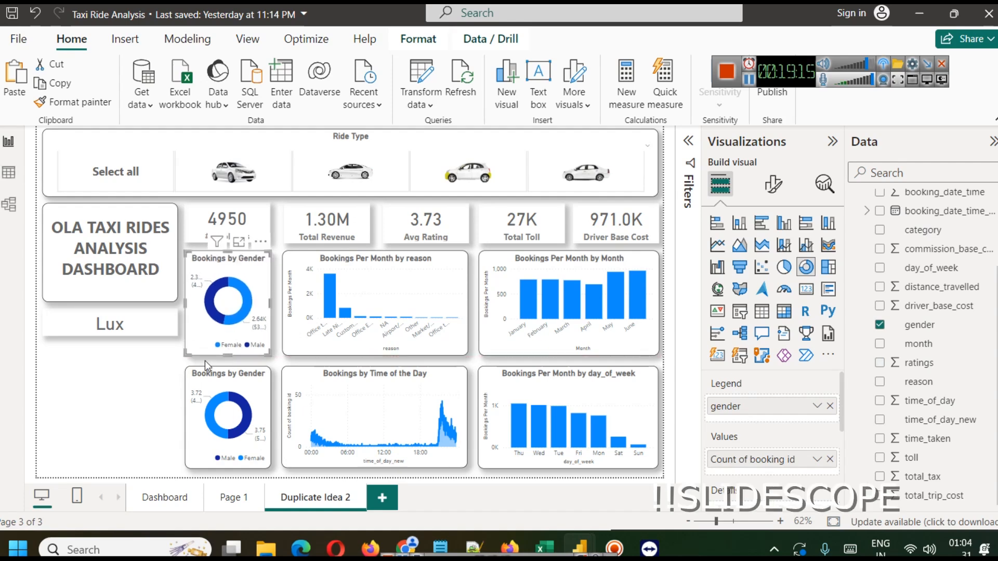
Step: Add a pie chart below the category card with category as legend and the sum of total_trip_cost as values
left_click(125, 369)
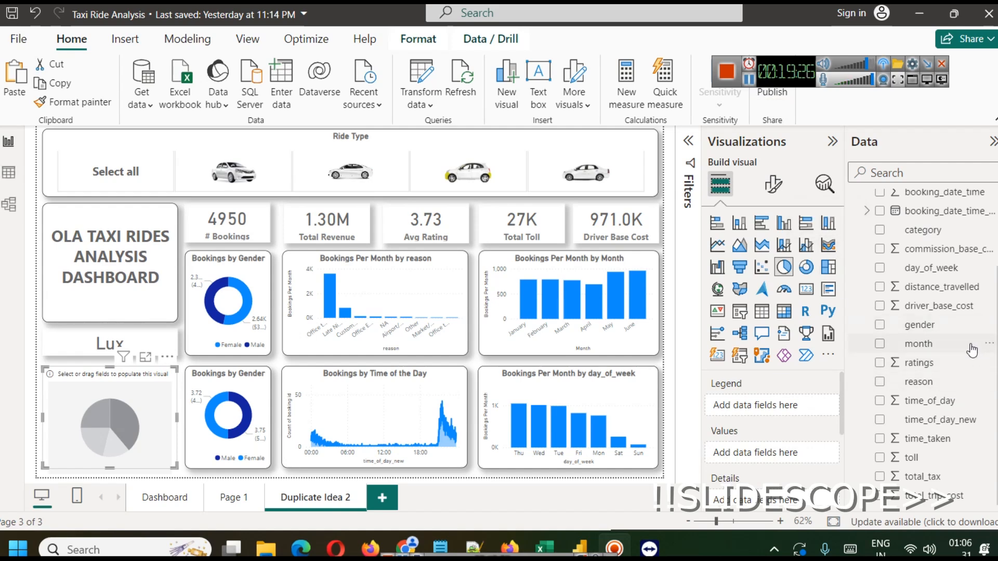
left_click_drag(933, 231, 779, 412)
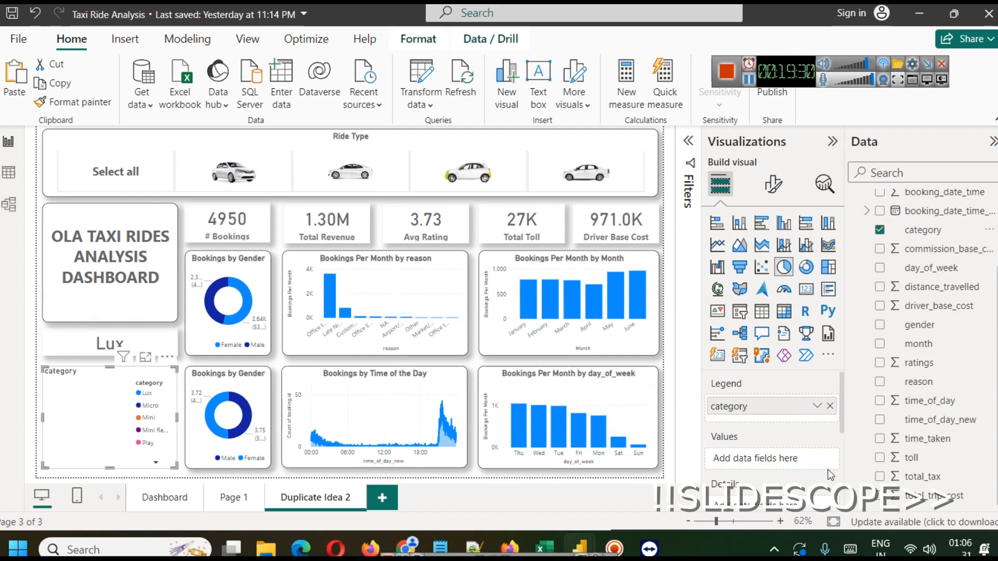
scroll(970, 438, "up", 1)
scroll(969, 438, "up", 1)
scroll(970, 420, "down", 2)
left_click_drag(928, 497, 766, 451)
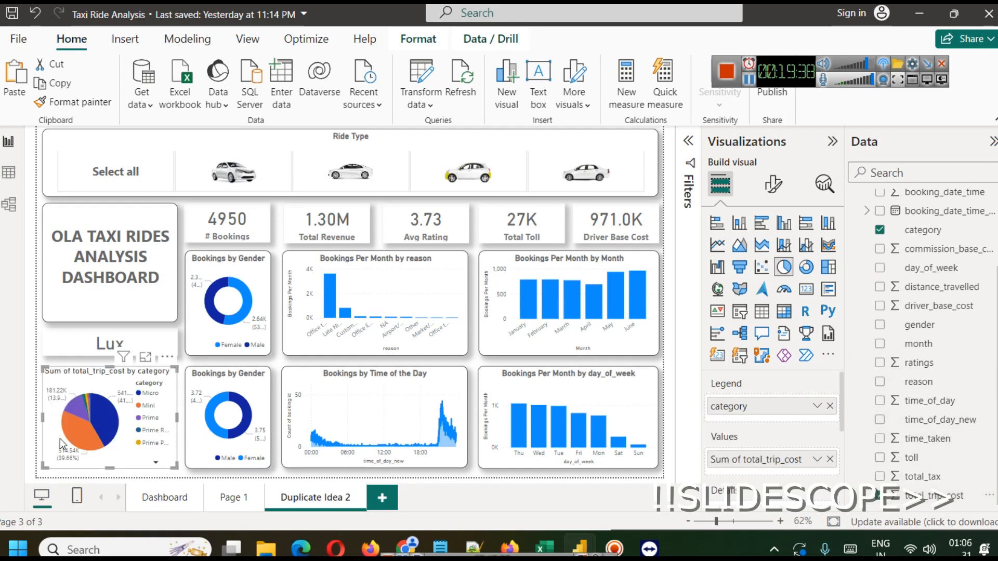
Step: Copy the lower gender donut chart's formatting onto the new pie chart with Format Painter
left_click(663, 291)
left_click(52, 385)
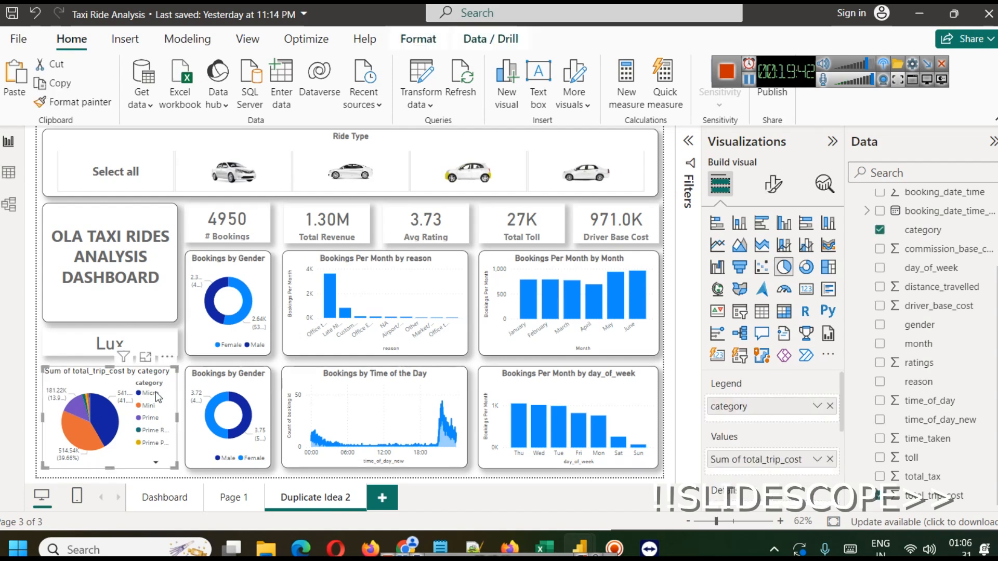
left_click(198, 395)
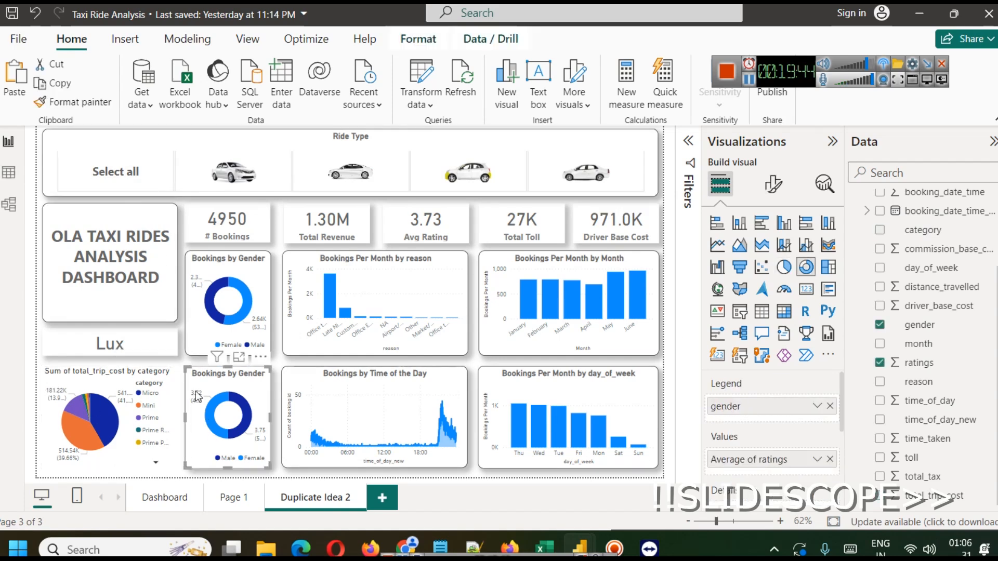
left_click(71, 108)
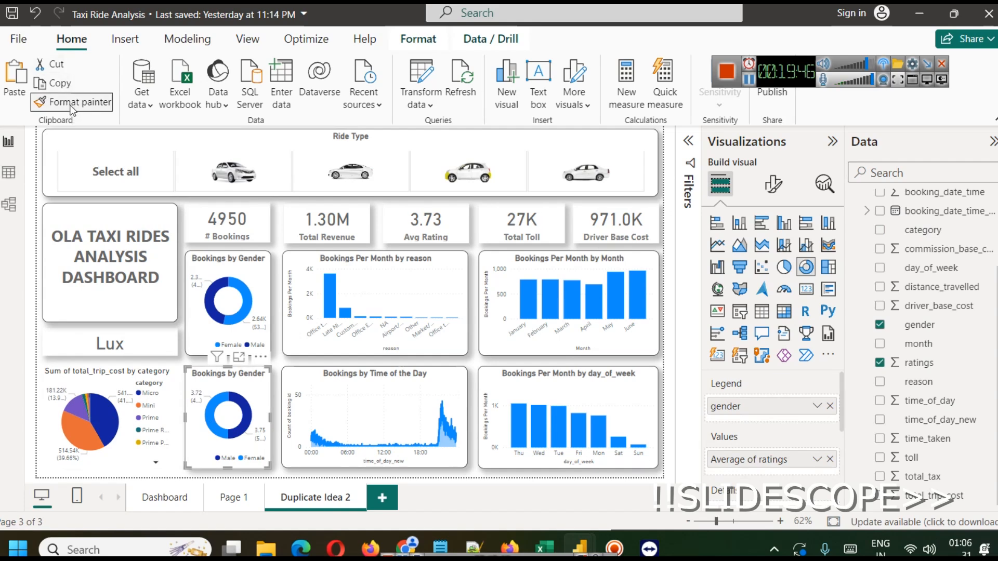
left_click(140, 390)
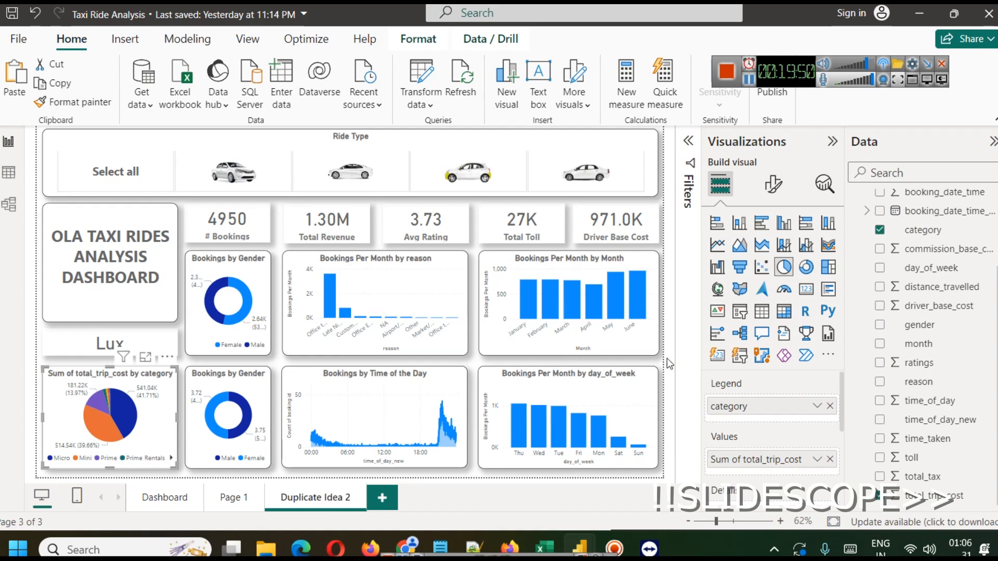
Step: Set the pie chart's title to "Revenue by Ride Type"
left_click(774, 193)
left_click(769, 256)
left_click(739, 326)
left_click(762, 400)
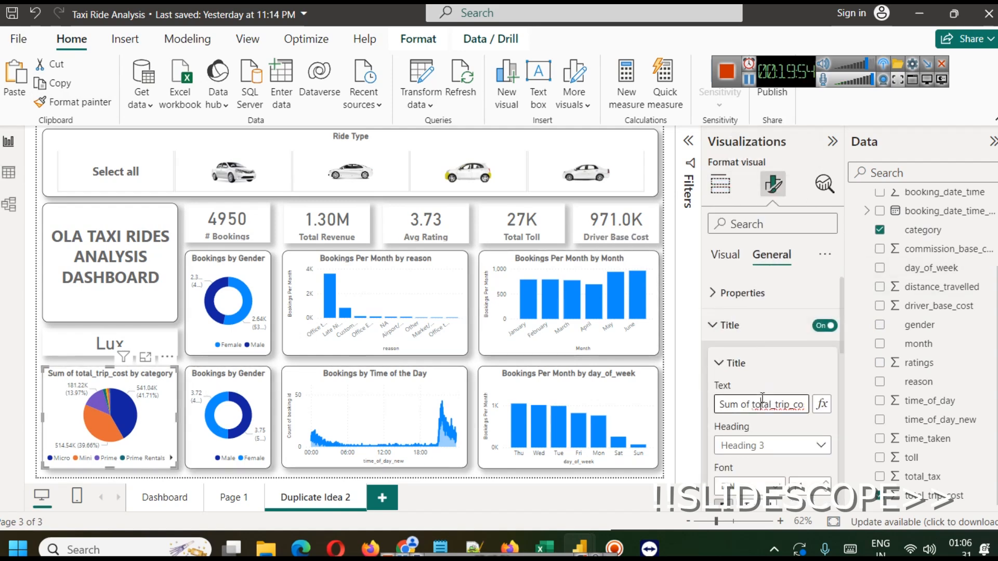
key("ctrl+a")
type("Revenu")
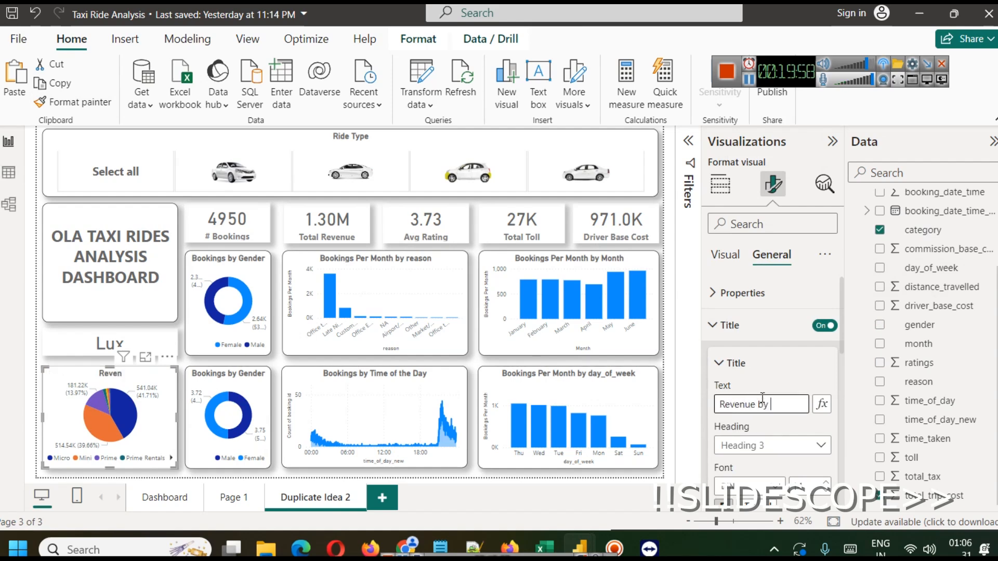
type("e by Ride Type")
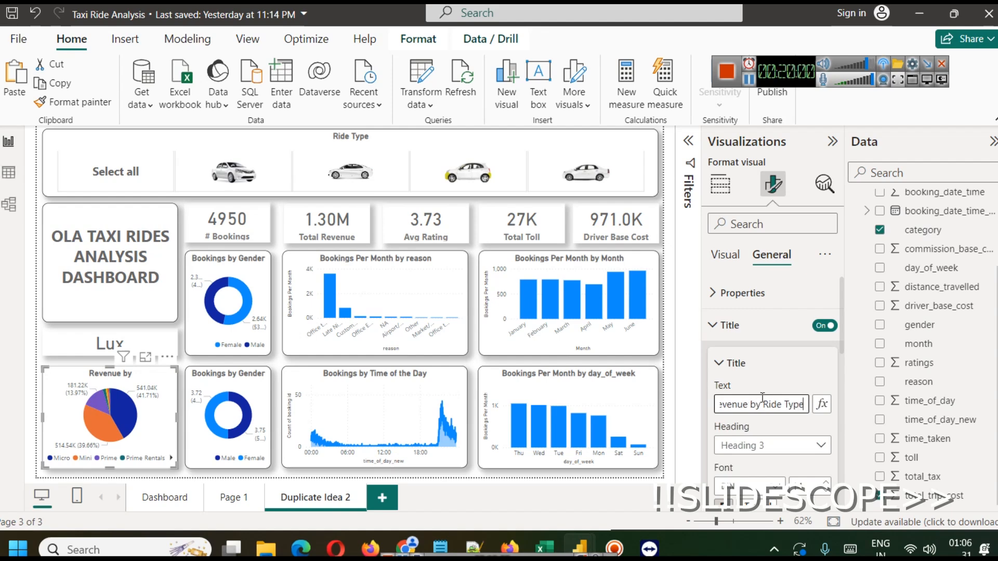
left_click(862, 406)
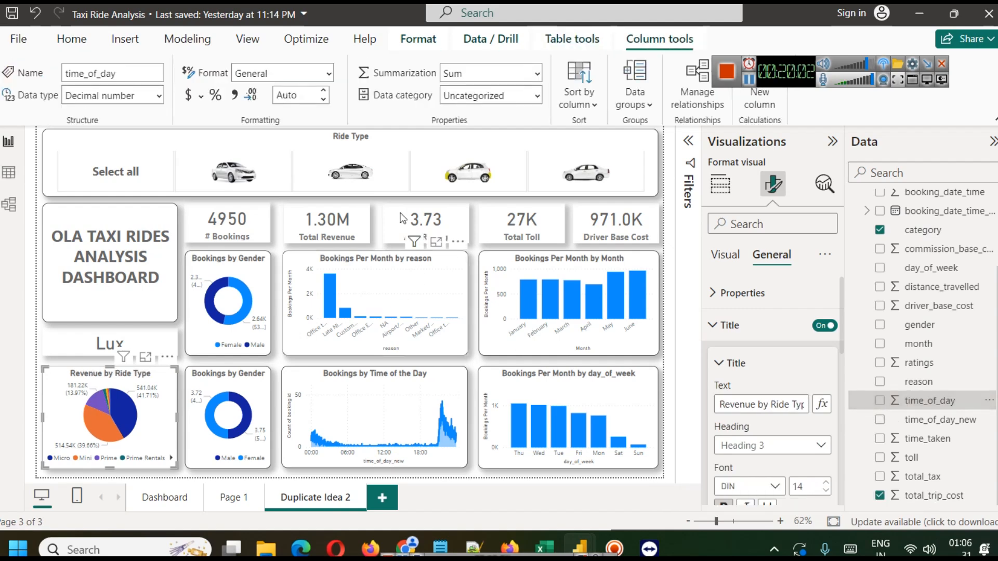
Step: Filter the page with different car images and Select all in the Ride Type slicer, and clear the selection
left_click(362, 163)
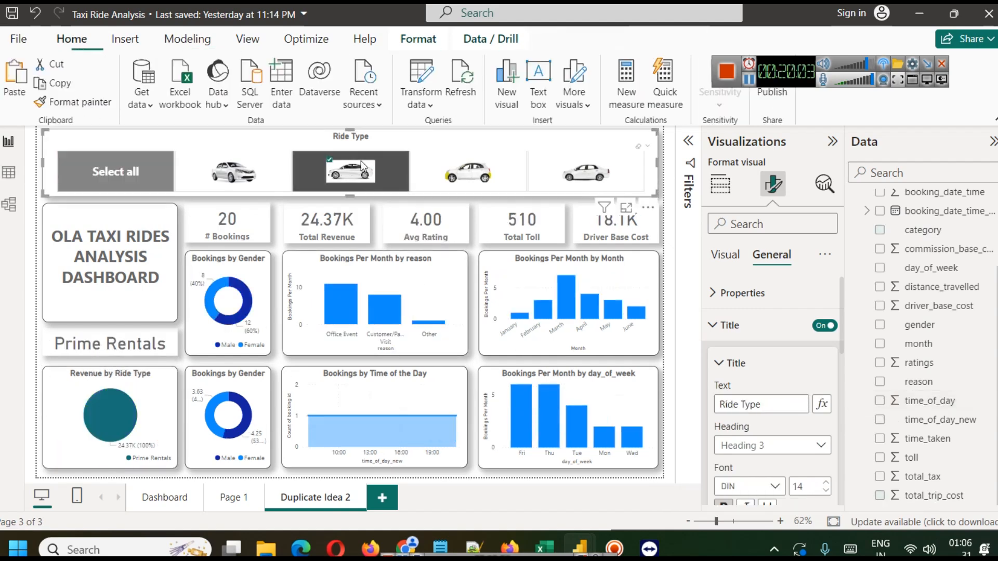
left_click(444, 167)
left_click(586, 172)
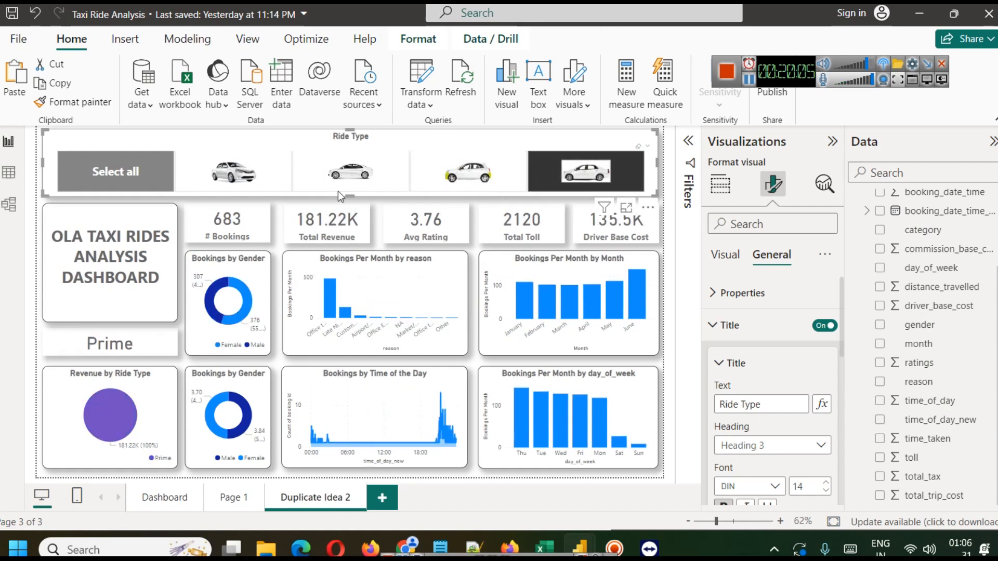
left_click(167, 177)
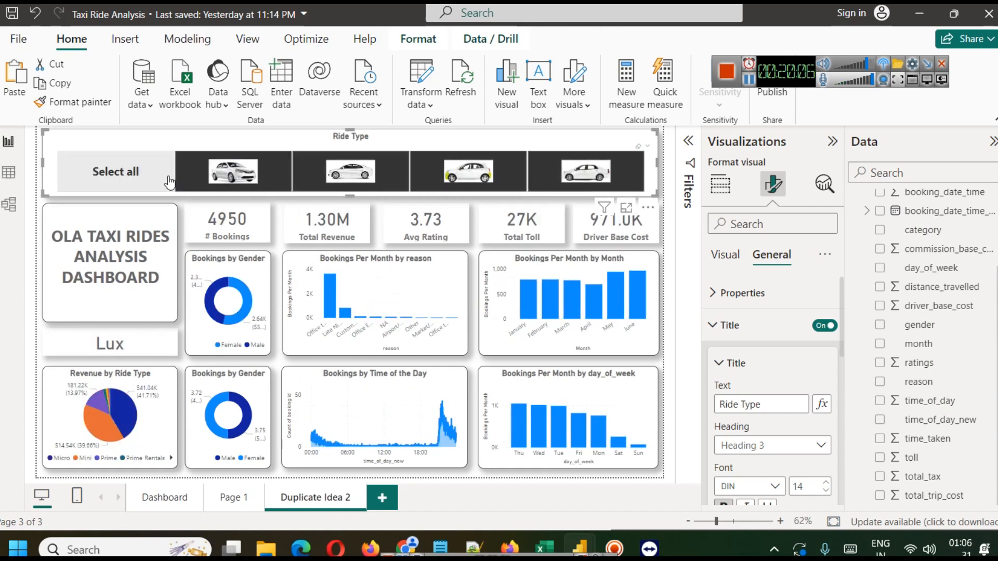
left_click(670, 232)
left_click(629, 169)
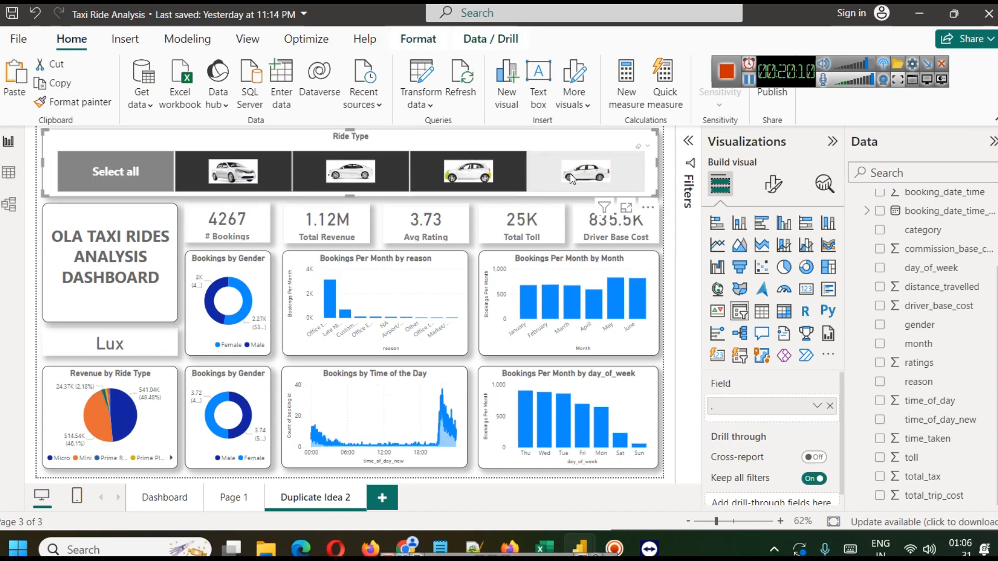
left_click(131, 188)
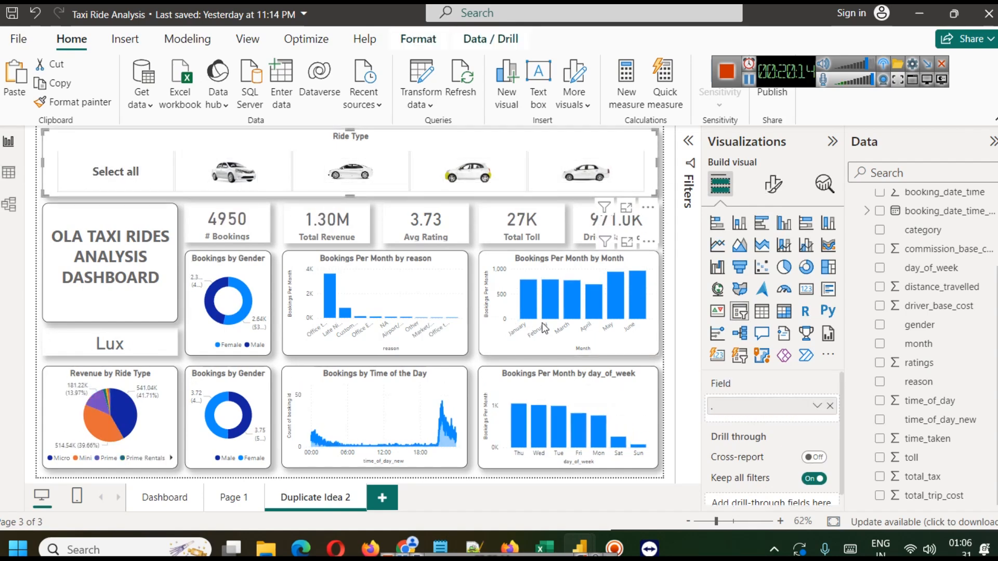
left_click(666, 168)
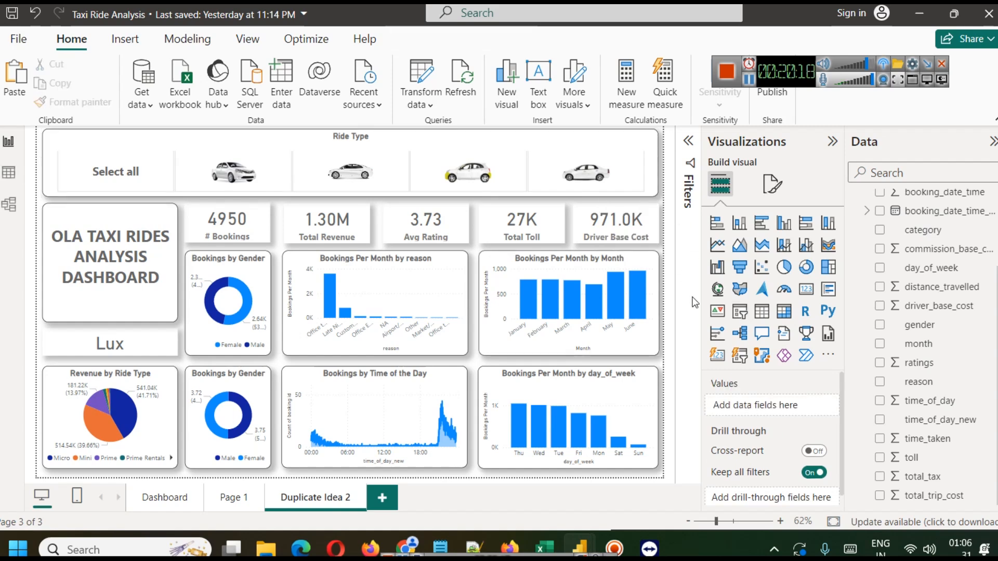